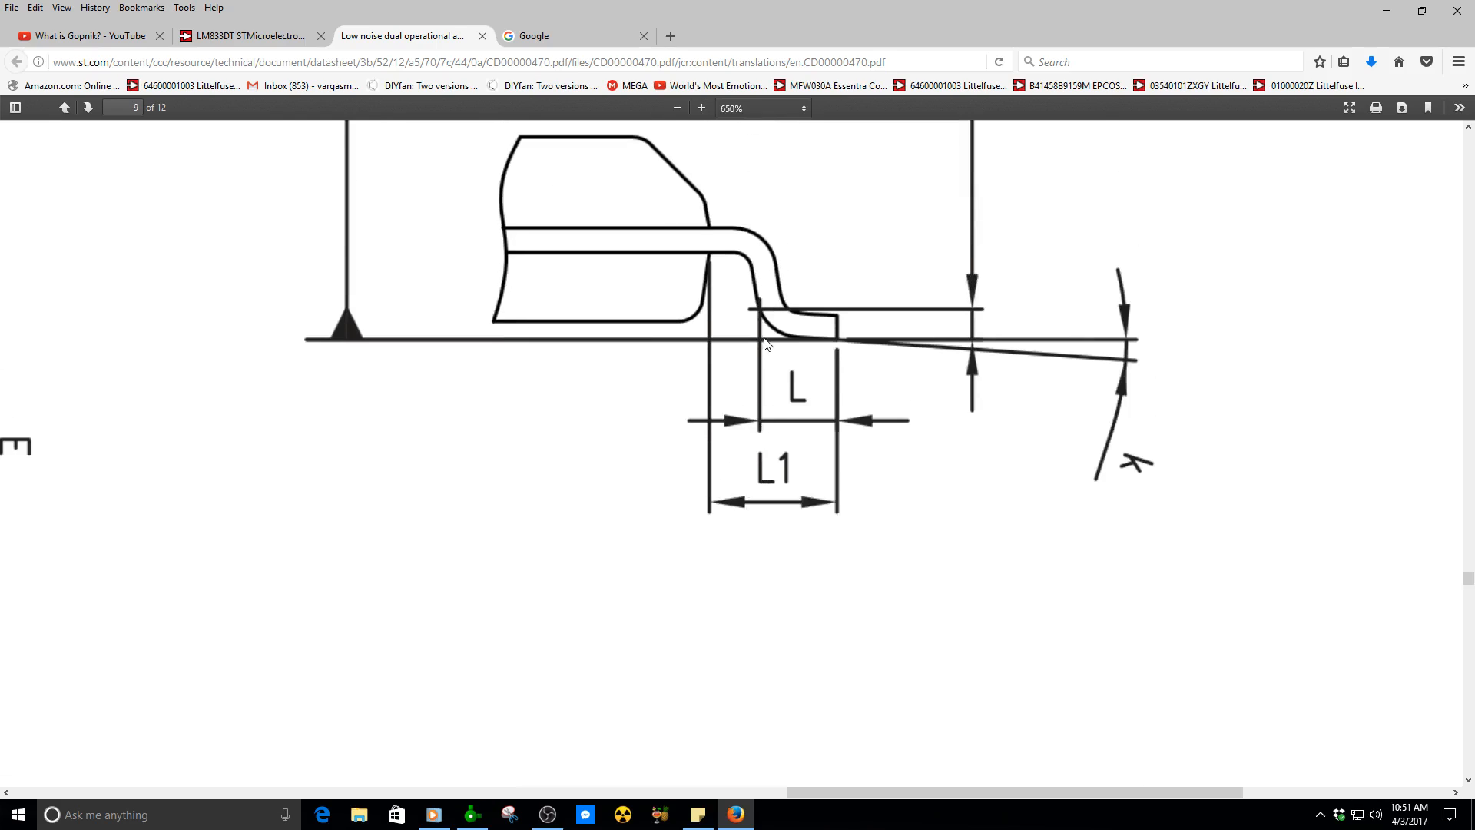
- Examine the SO-8 package outline drawing and the Table 5 mechanical data in the datasheet, covering lead and body dimensions
{"action": "scroll", "coordinate": [770, 340], "scroll_direction": "down", "scroll_amount": 6, "text": "ctrl"}
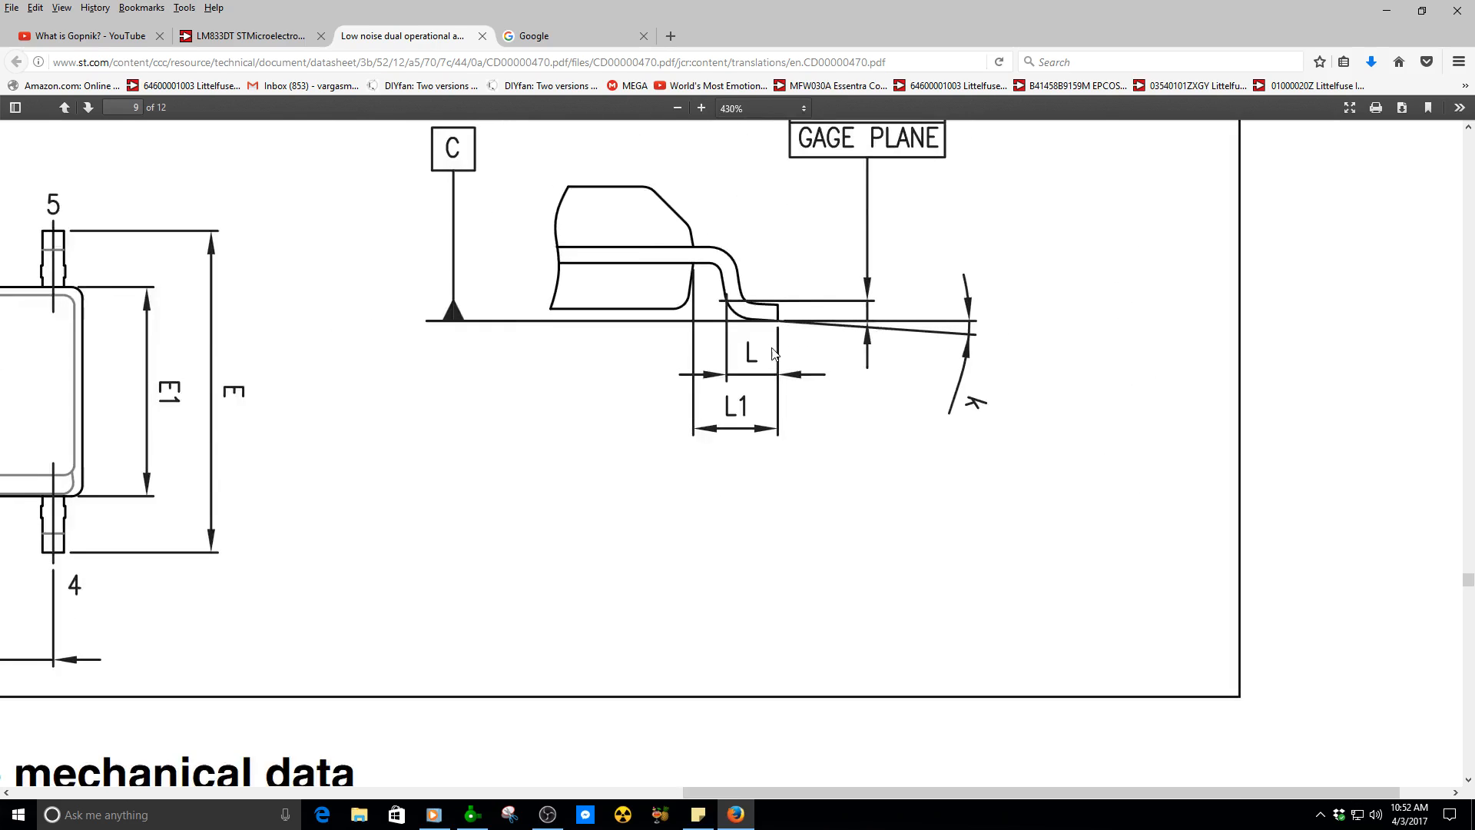
{"action": "scroll", "coordinate": [773, 362], "scroll_direction": "down", "scroll_amount": 2, "text": "ctrl"}
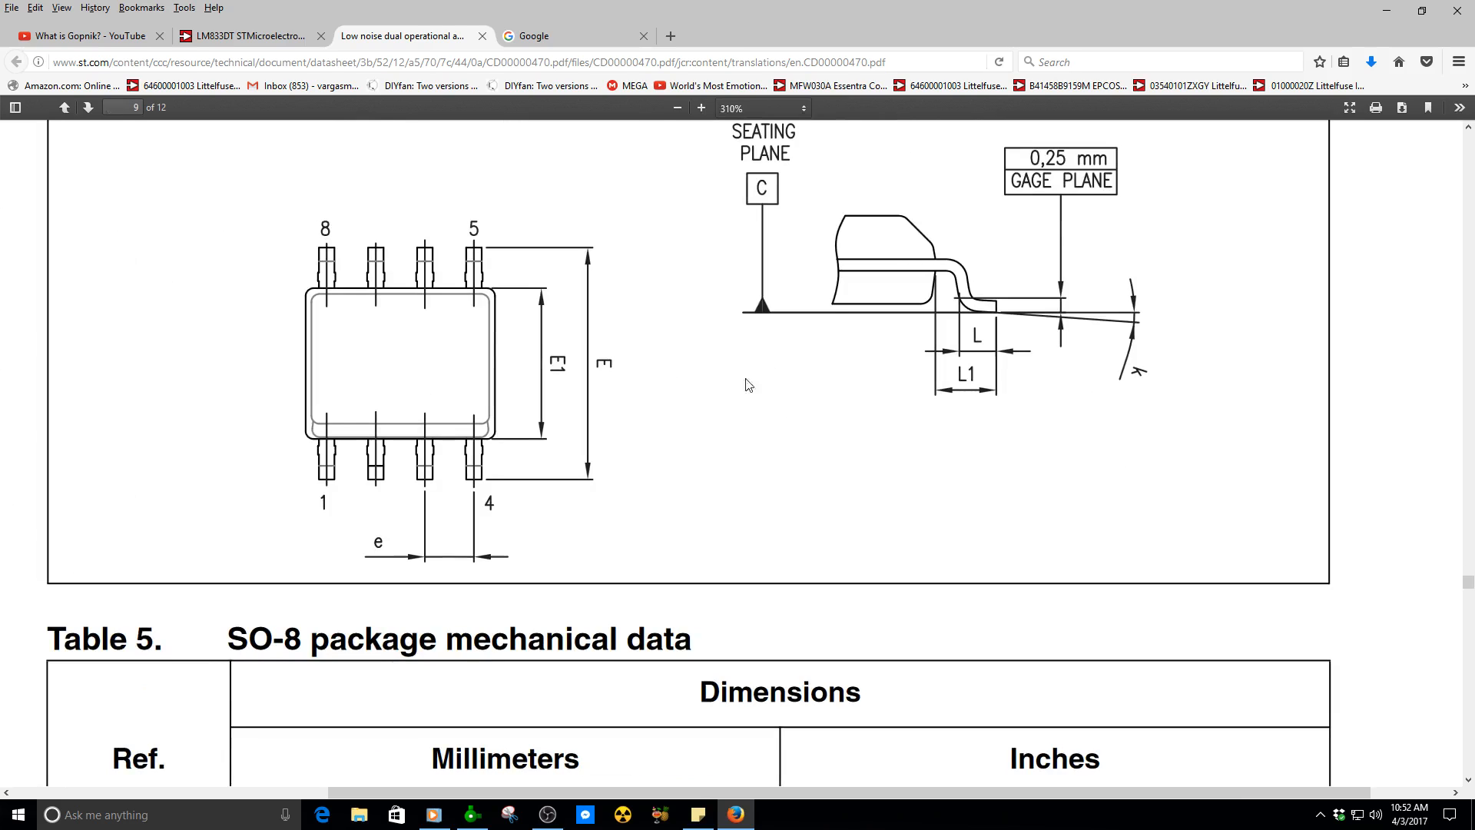
{"action": "scroll", "coordinate": [649, 412], "scroll_direction": "down", "scroll_amount": 5}
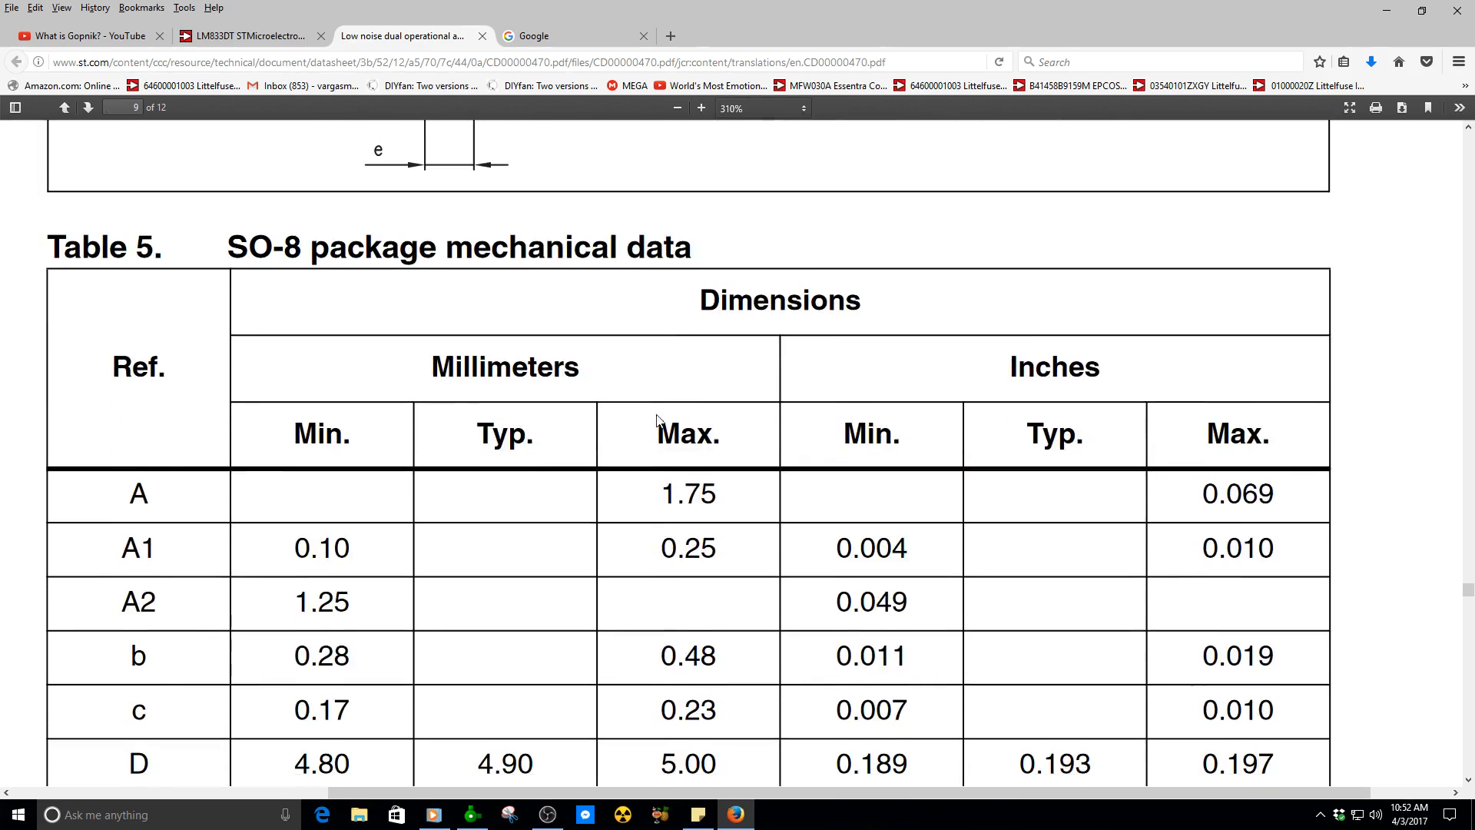
{"action": "scroll", "coordinate": [652, 422], "scroll_direction": "up", "scroll_amount": 3}
{"action": "scroll", "coordinate": [562, 339], "scroll_direction": "up", "scroll_amount": 1}
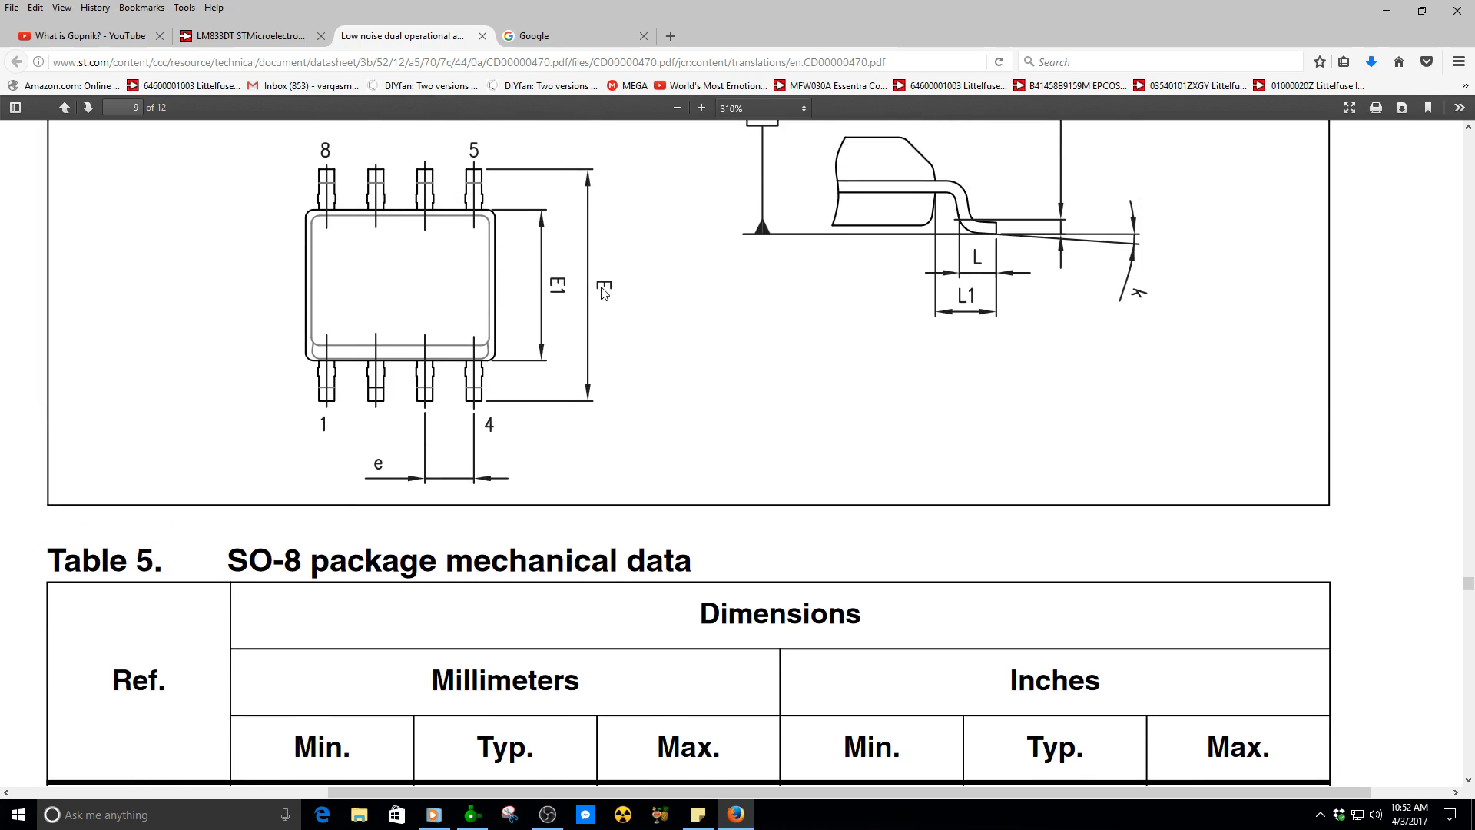
{"action": "scroll", "coordinate": [626, 342], "scroll_direction": "down", "scroll_amount": 1}
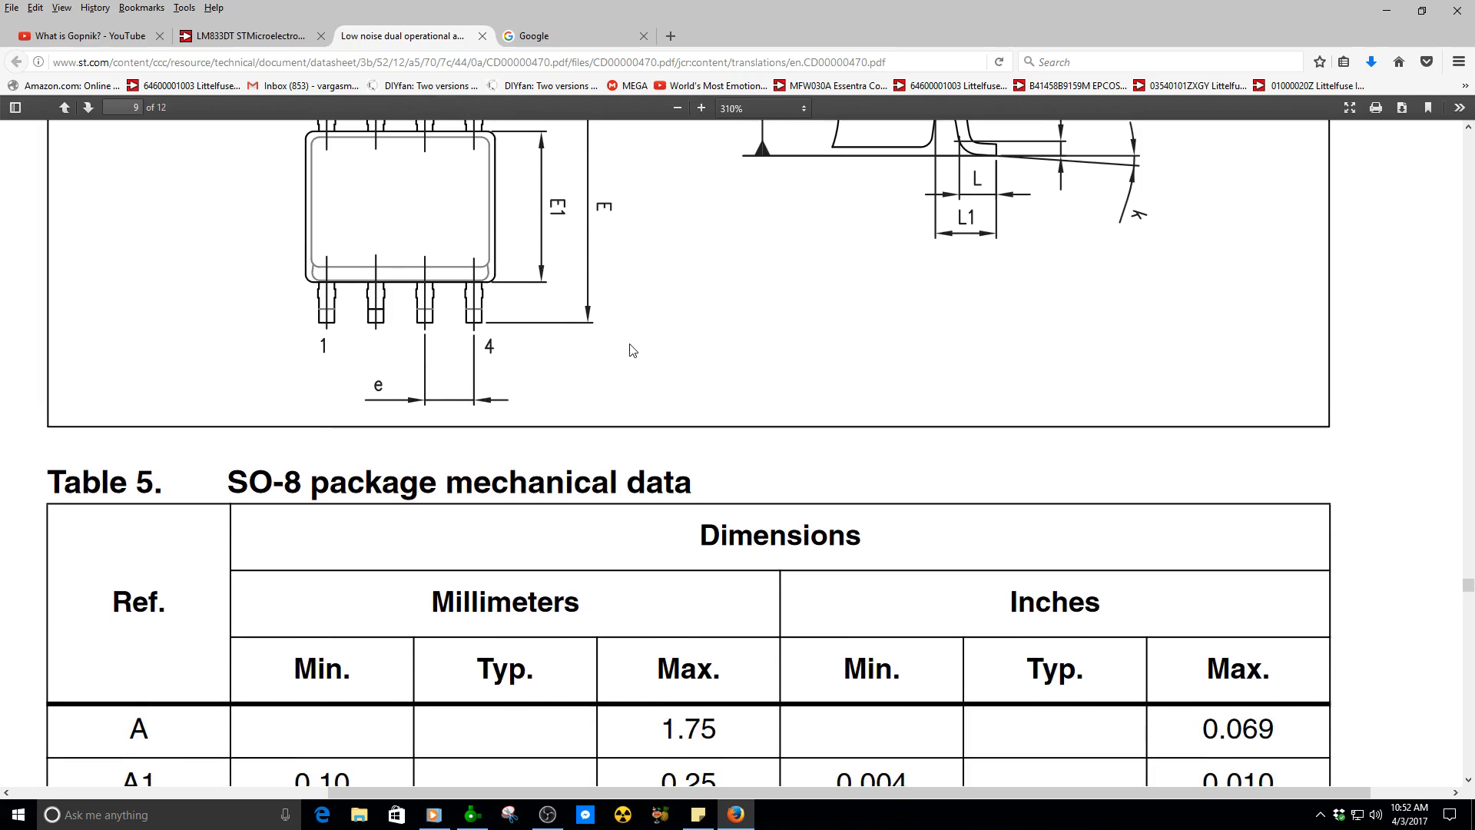
{"action": "scroll", "coordinate": [629, 349], "scroll_direction": "down", "scroll_amount": 6, "text": "ctrl"}
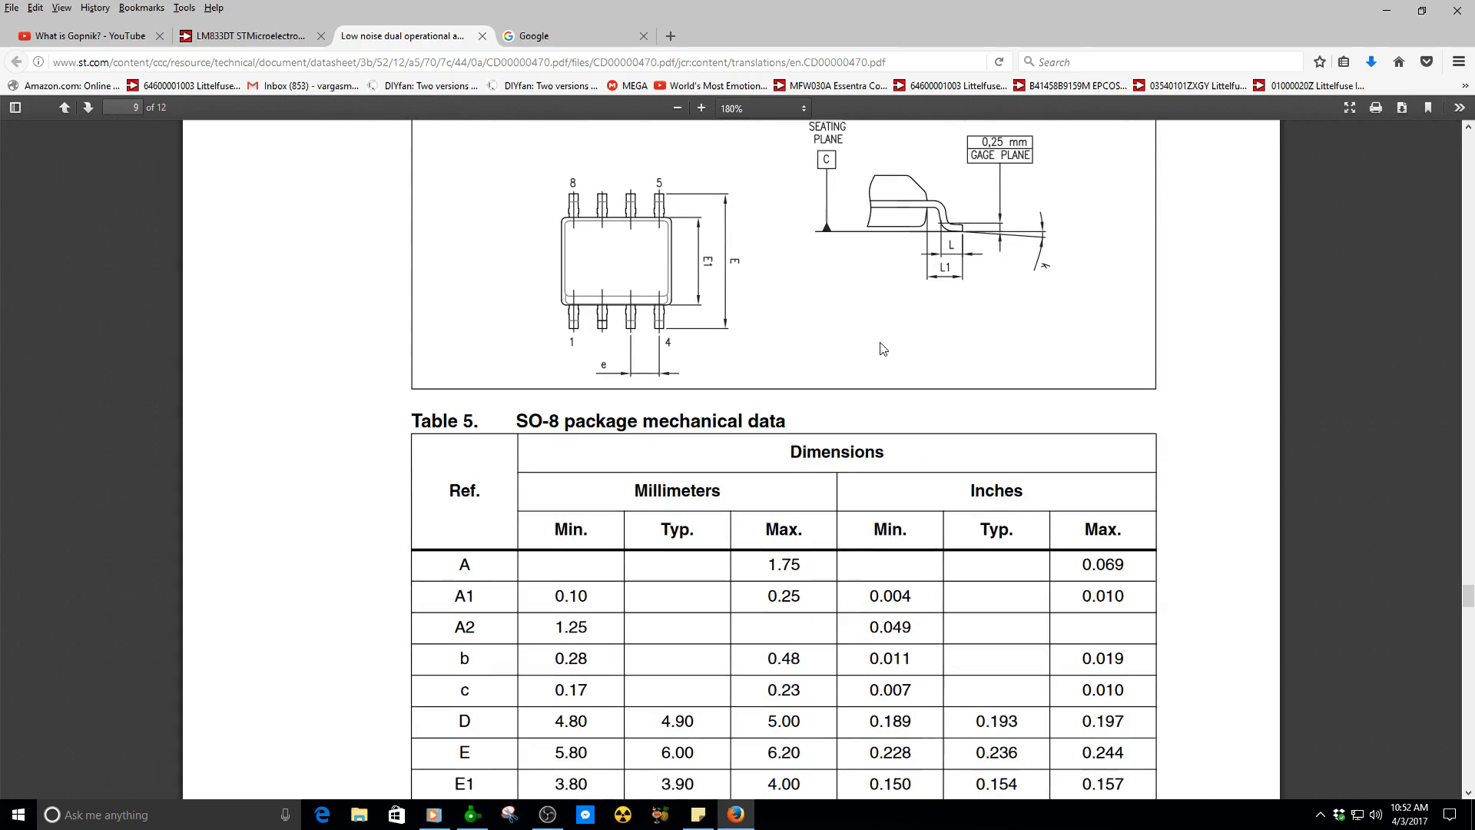
{"action": "scroll", "coordinate": [622, 723], "scroll_direction": "down", "scroll_amount": 1}
- Switch to Sprint-Layout and move the whole existing SO-8 package drawing, including its texts, up and to the left on the board
{"action": "left_click", "coordinate": [472, 814]}
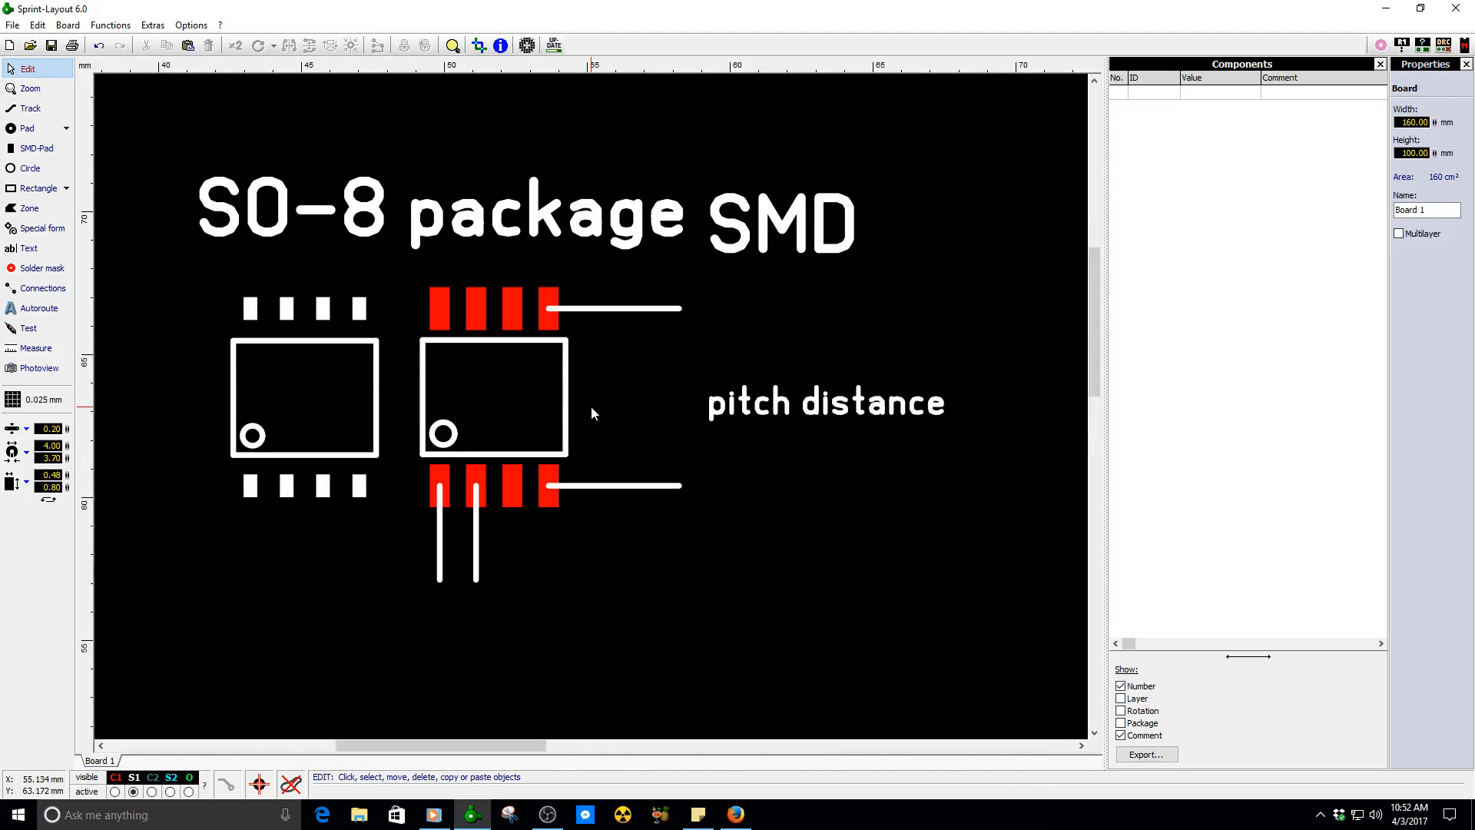
{"action": "scroll", "coordinate": [592, 413], "scroll_direction": "down", "scroll_amount": 2}
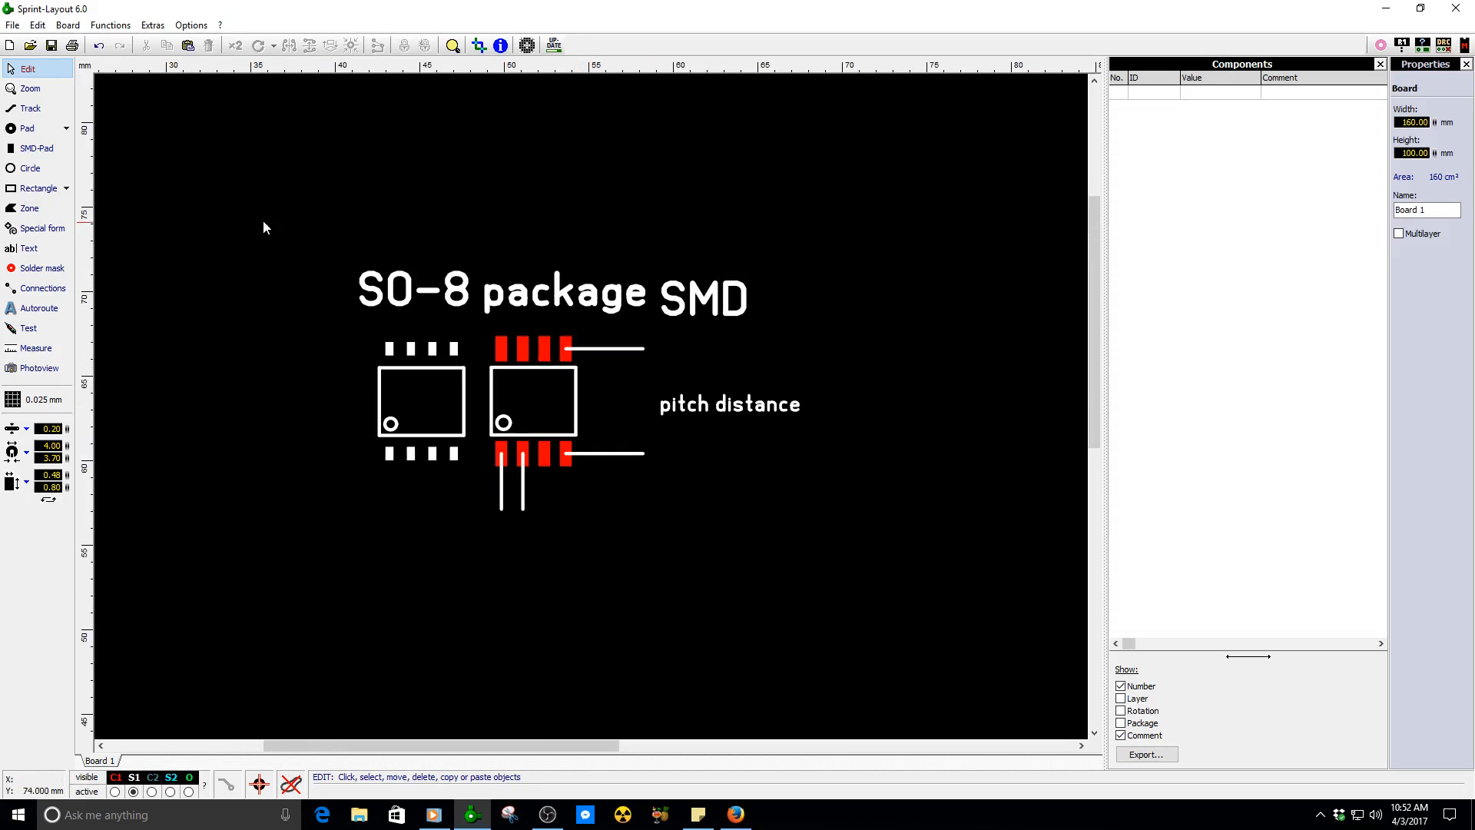
{"action": "left_click_drag", "start_coordinate": [262, 220], "coordinate": [806, 561]}
{"action": "left_click_drag", "start_coordinate": [330, 254], "coordinate": [573, 474]}
{"action": "left_click_drag", "start_coordinate": [302, 191], "coordinate": [878, 553]}
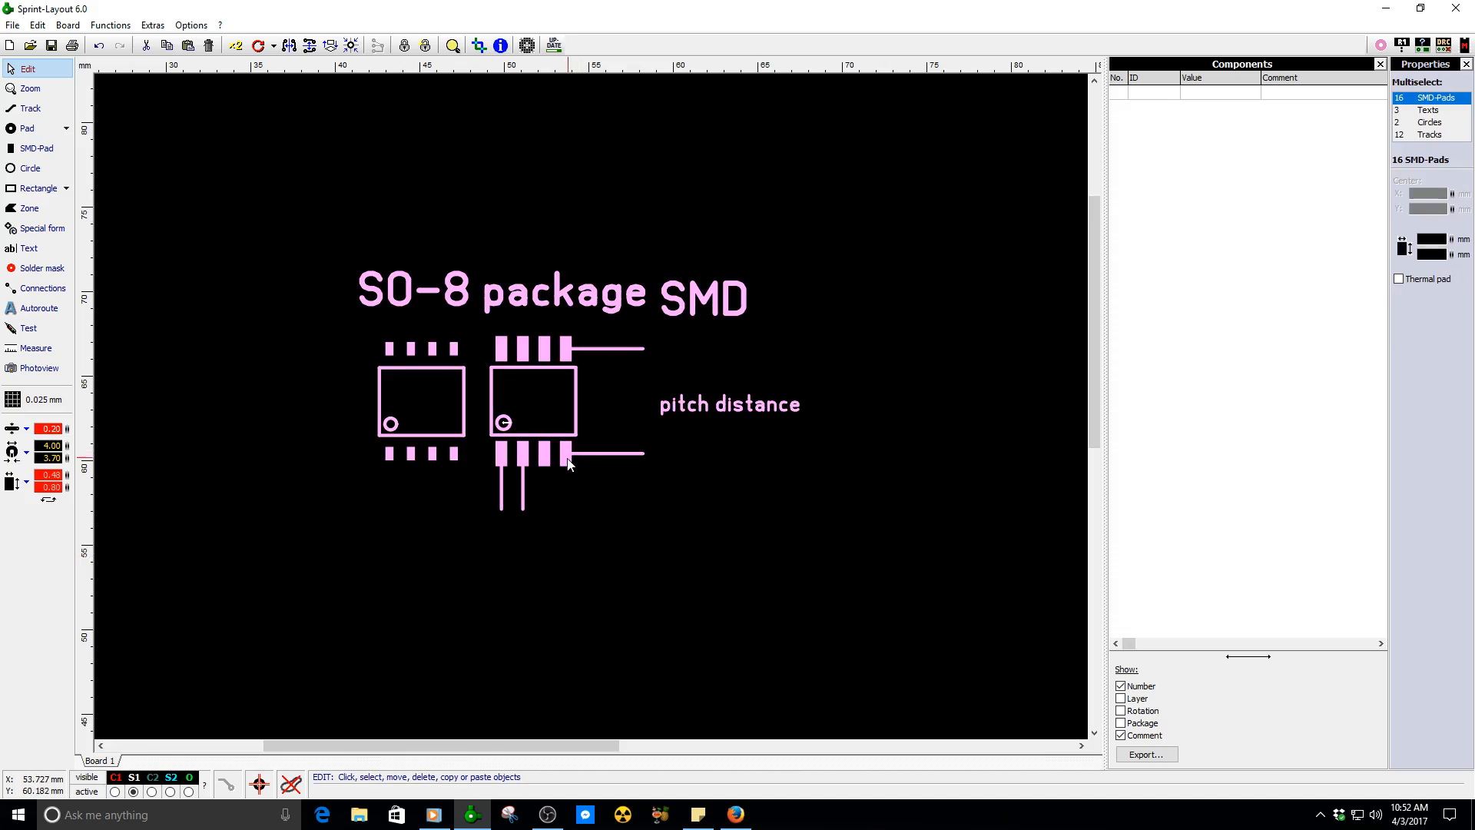
{"action": "left_click_drag", "start_coordinate": [567, 453], "coordinate": [352, 347]}
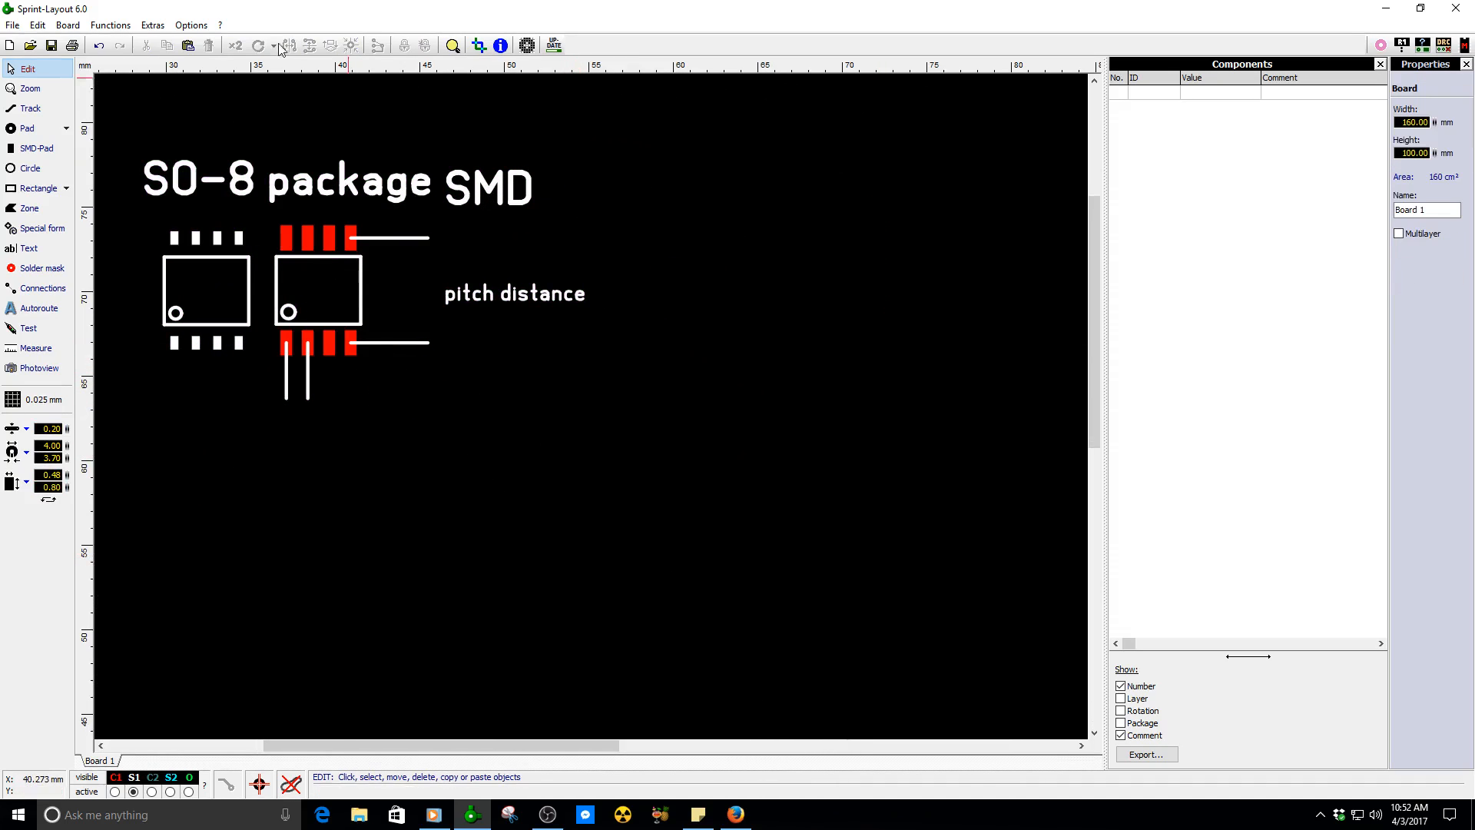
- Open the Footprint Wizard and position its window clear of the existing package drawing
{"action": "left_click", "coordinate": [150, 28]}
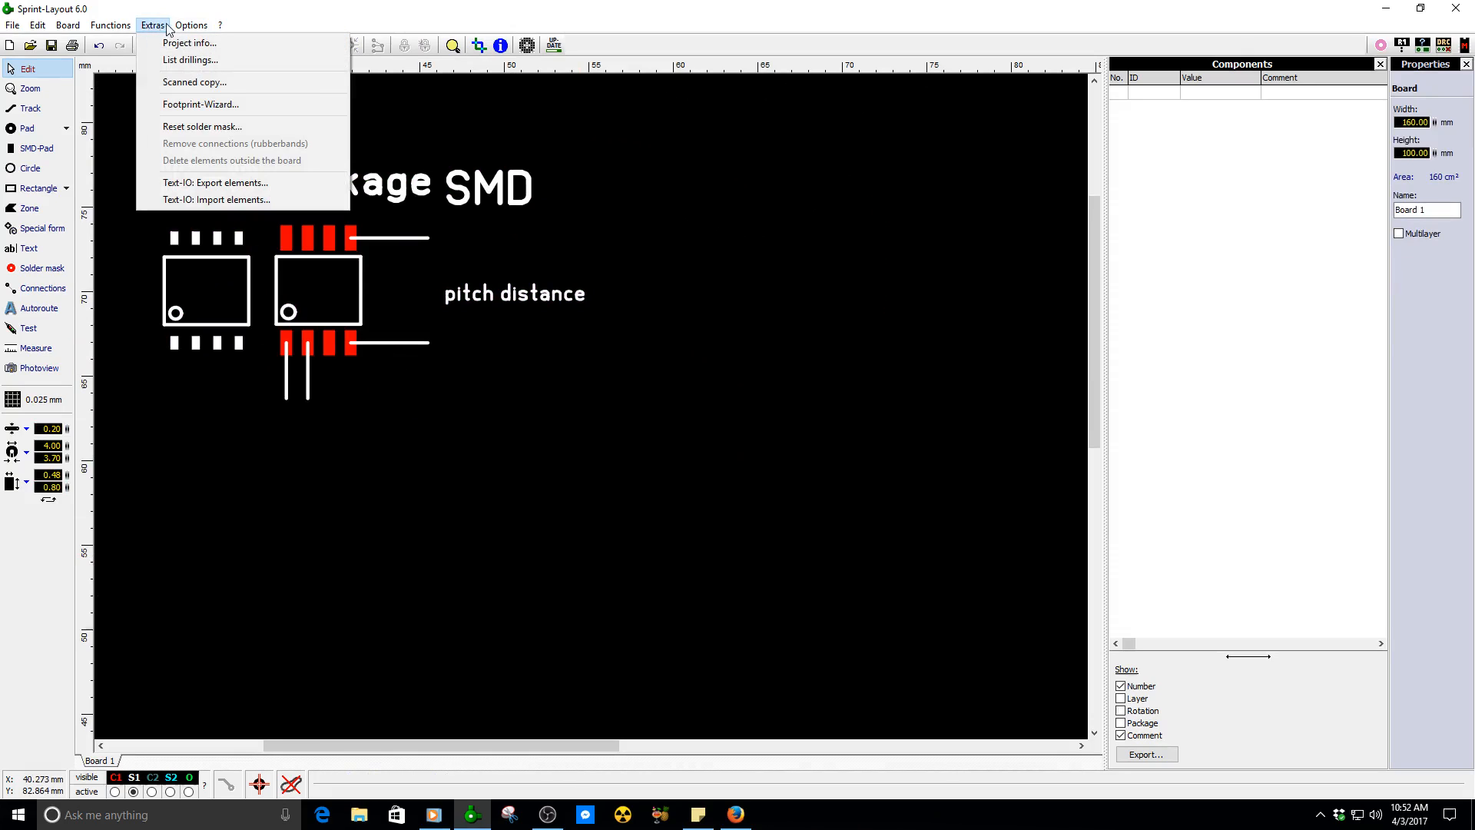
{"action": "left_click", "coordinate": [183, 111]}
{"action": "left_click_drag", "start_coordinate": [582, 200], "coordinate": [808, 182]}
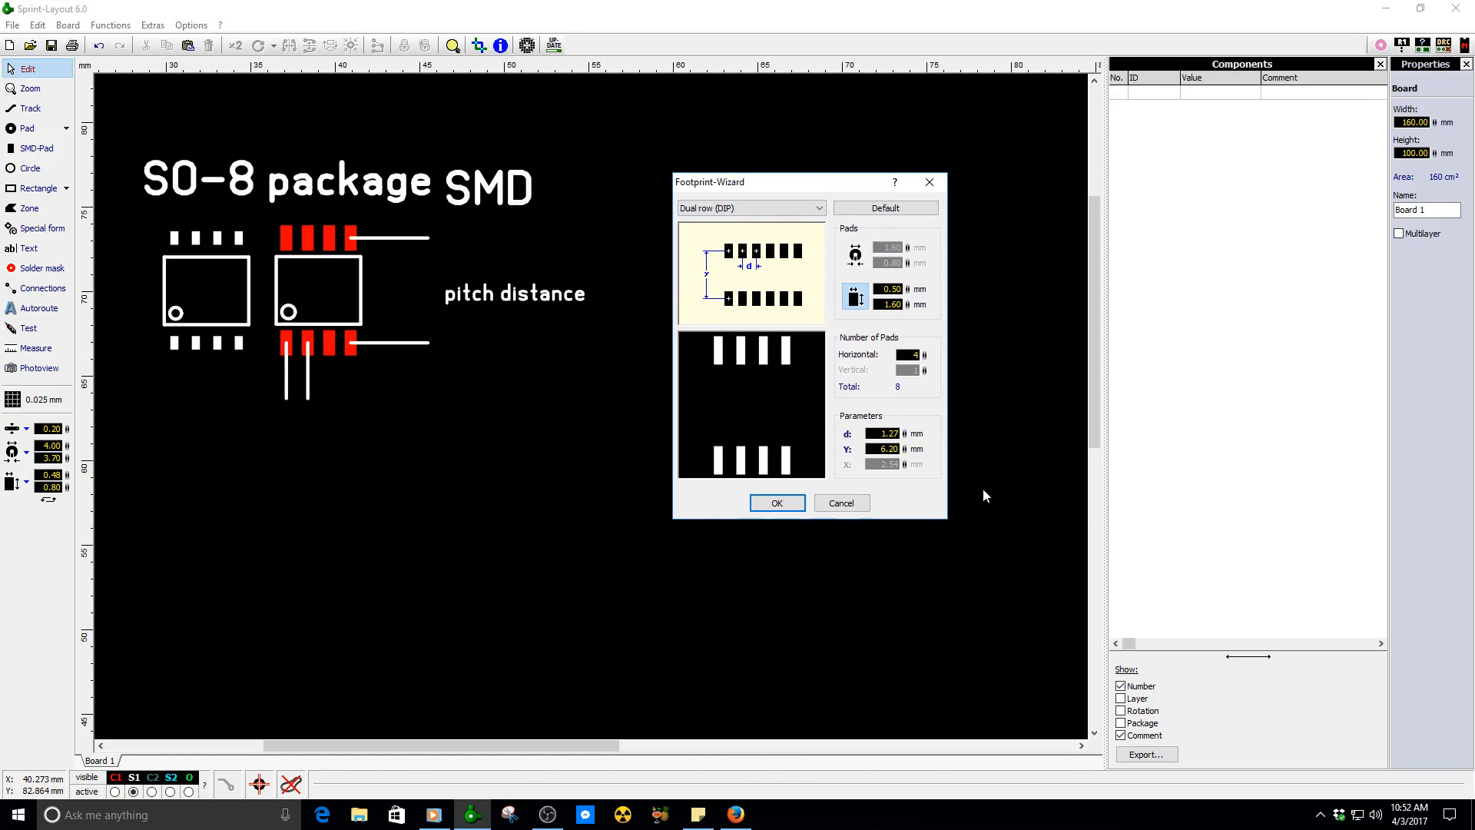
- Try the single-row (SIP) arrangement with round through-hole pads in the footprint settings
{"action": "left_click", "coordinate": [703, 209]}
{"action": "left_click", "coordinate": [708, 217]}
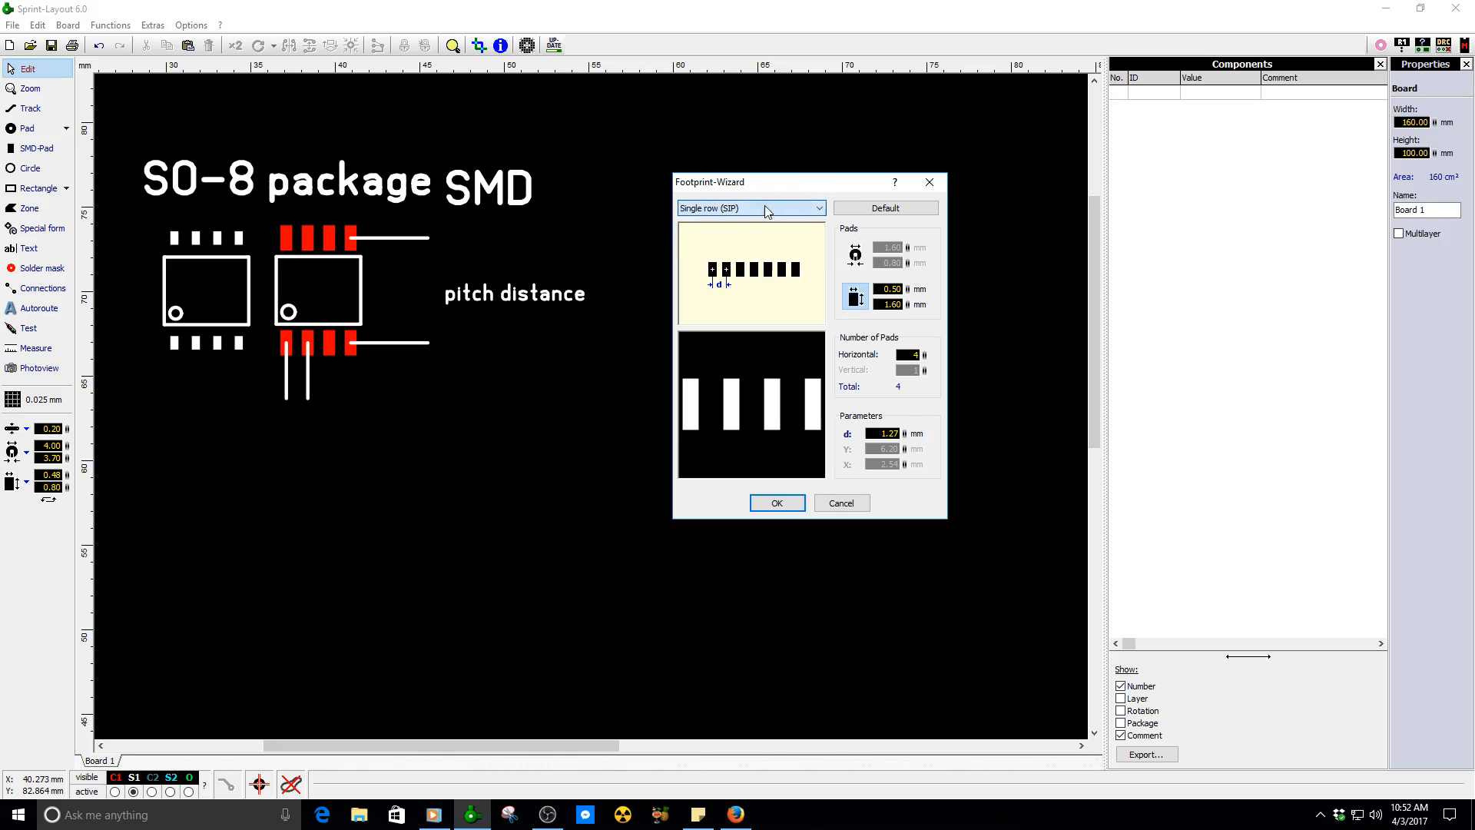
{"action": "left_click", "coordinate": [855, 254]}
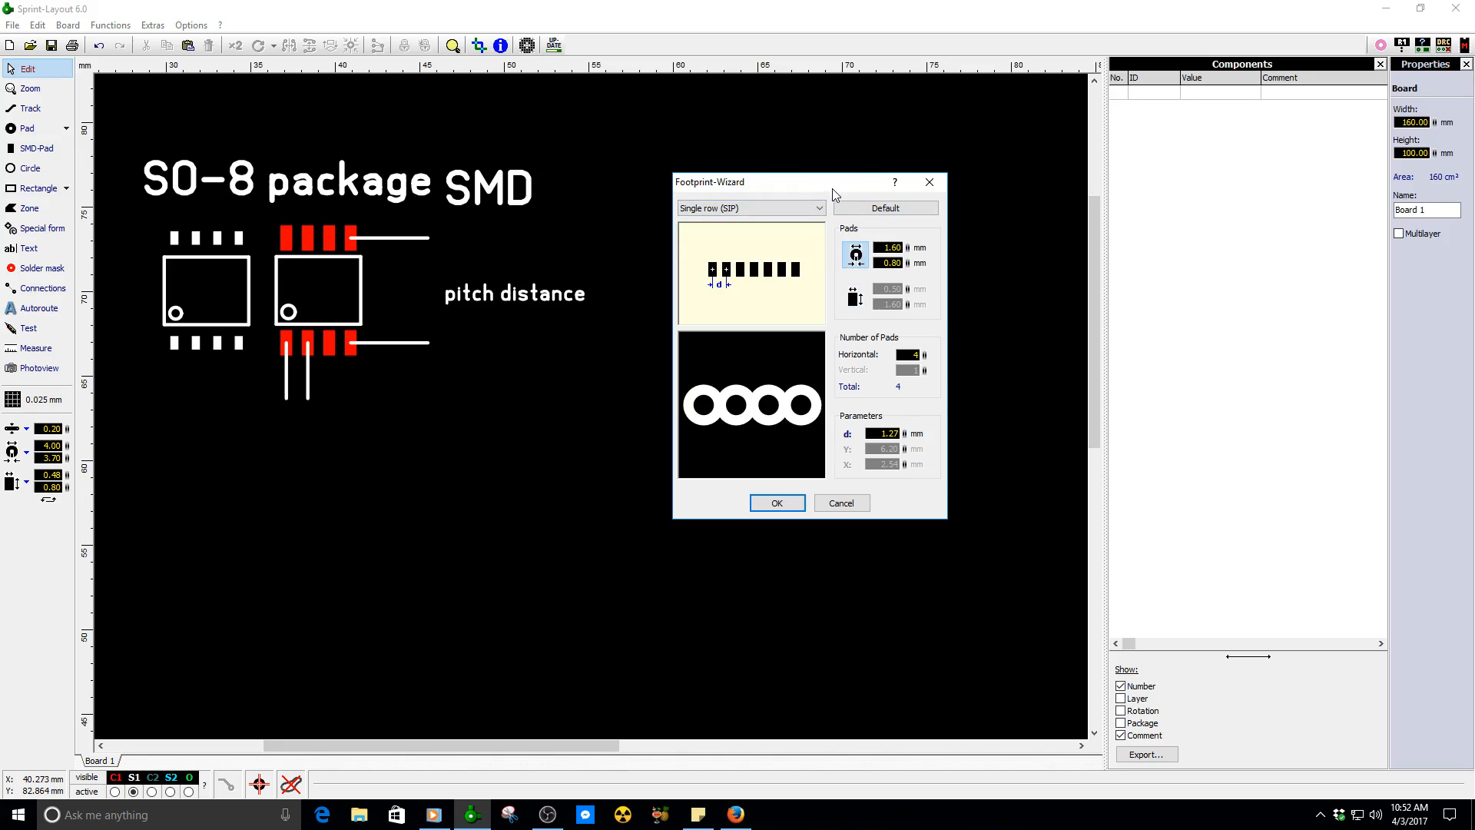
{"action": "left_click_drag", "start_coordinate": [844, 185], "coordinate": [829, 196]}
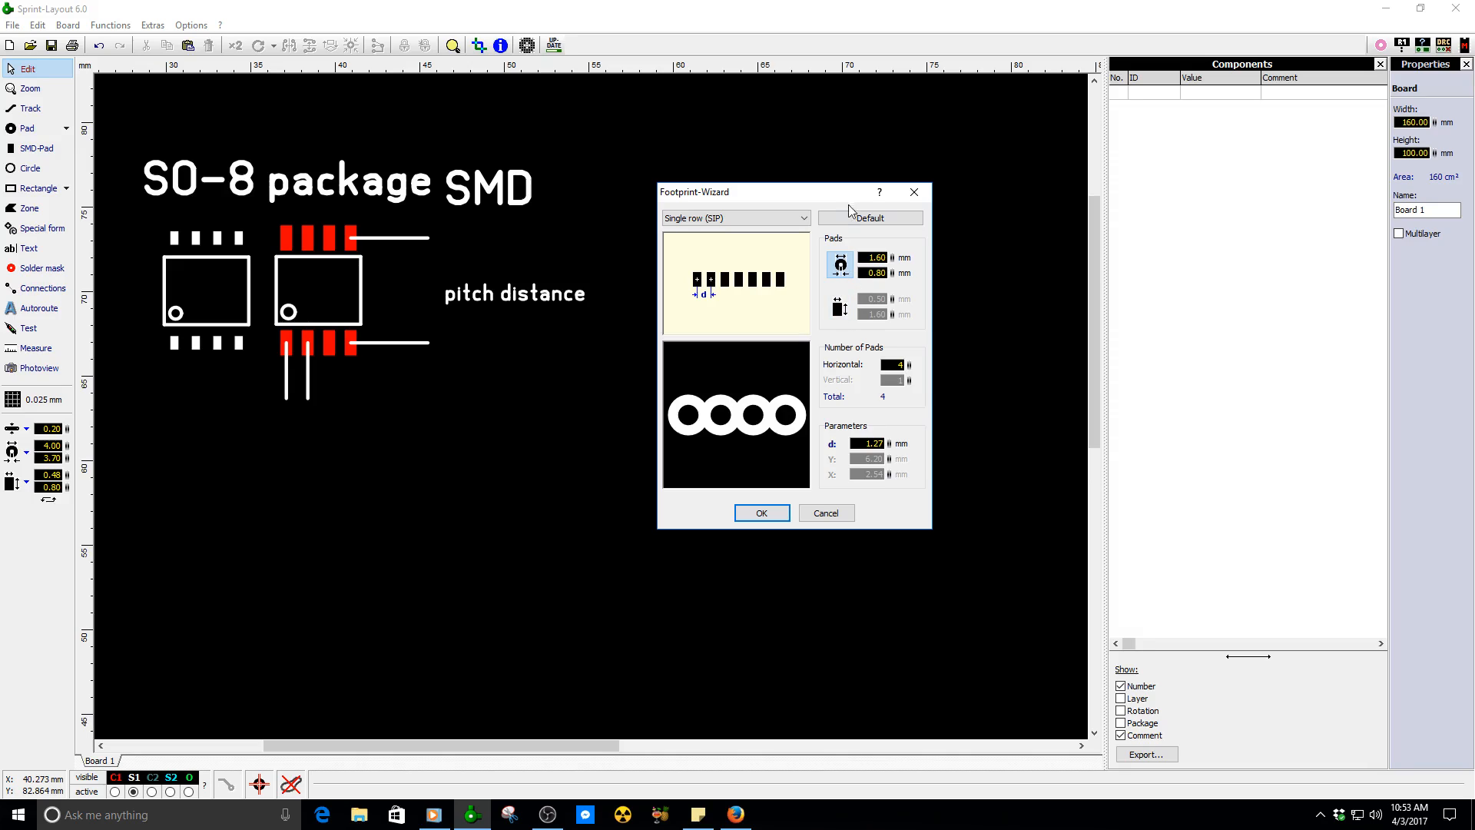
- Set the footprint to SMD pads in a dual-row (DIP) arrangement
{"action": "left_click", "coordinate": [844, 308]}
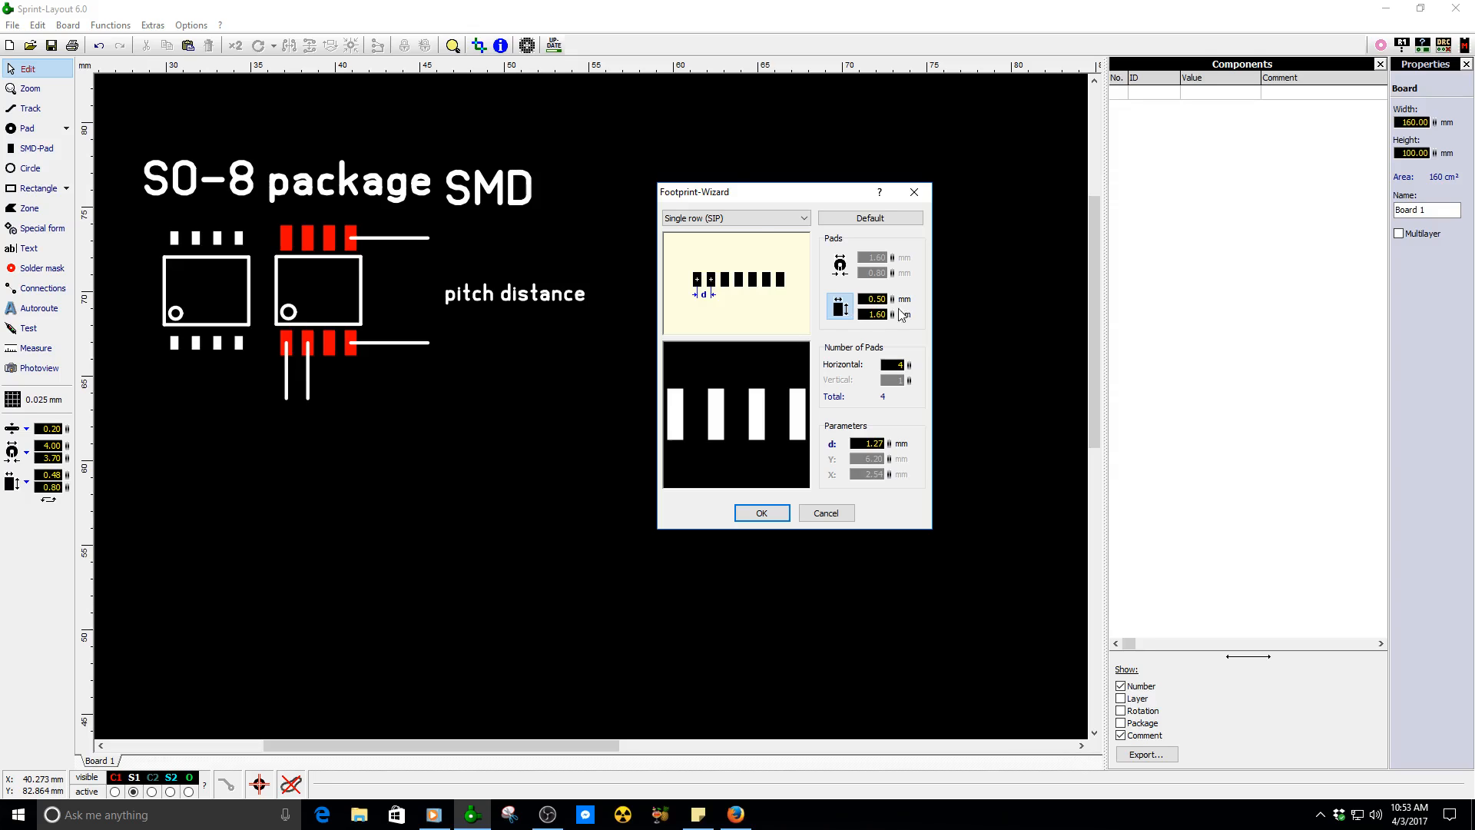
{"action": "left_click", "coordinate": [753, 220]}
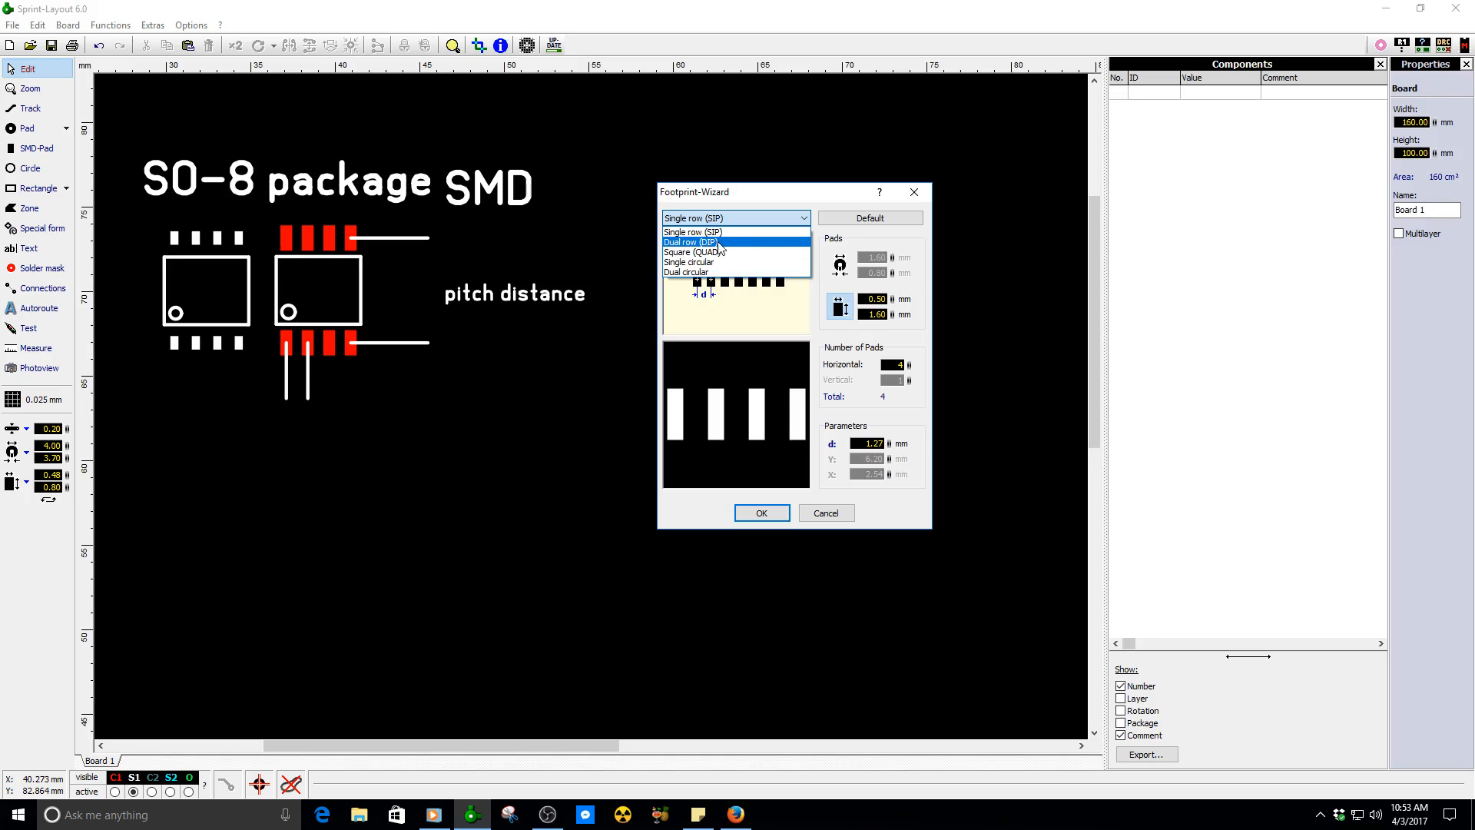
{"action": "left_click", "coordinate": [728, 243]}
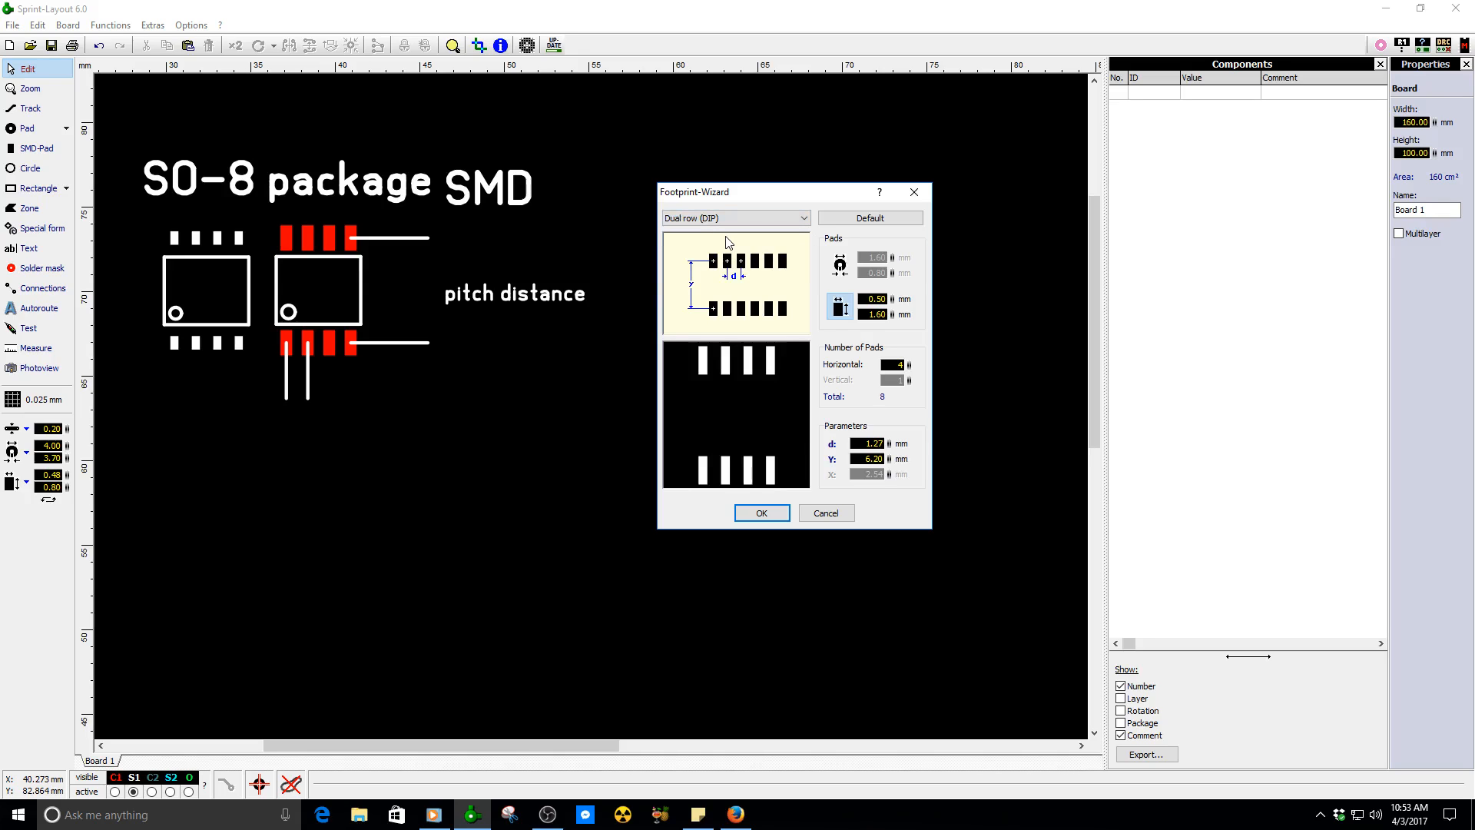
- Look up dimension E in the datasheet's SO-8 table in Firefox, and set the footprint's row spacing Y to 6 mm in Sprint-Layout
{"action": "left_click", "coordinate": [735, 814]}
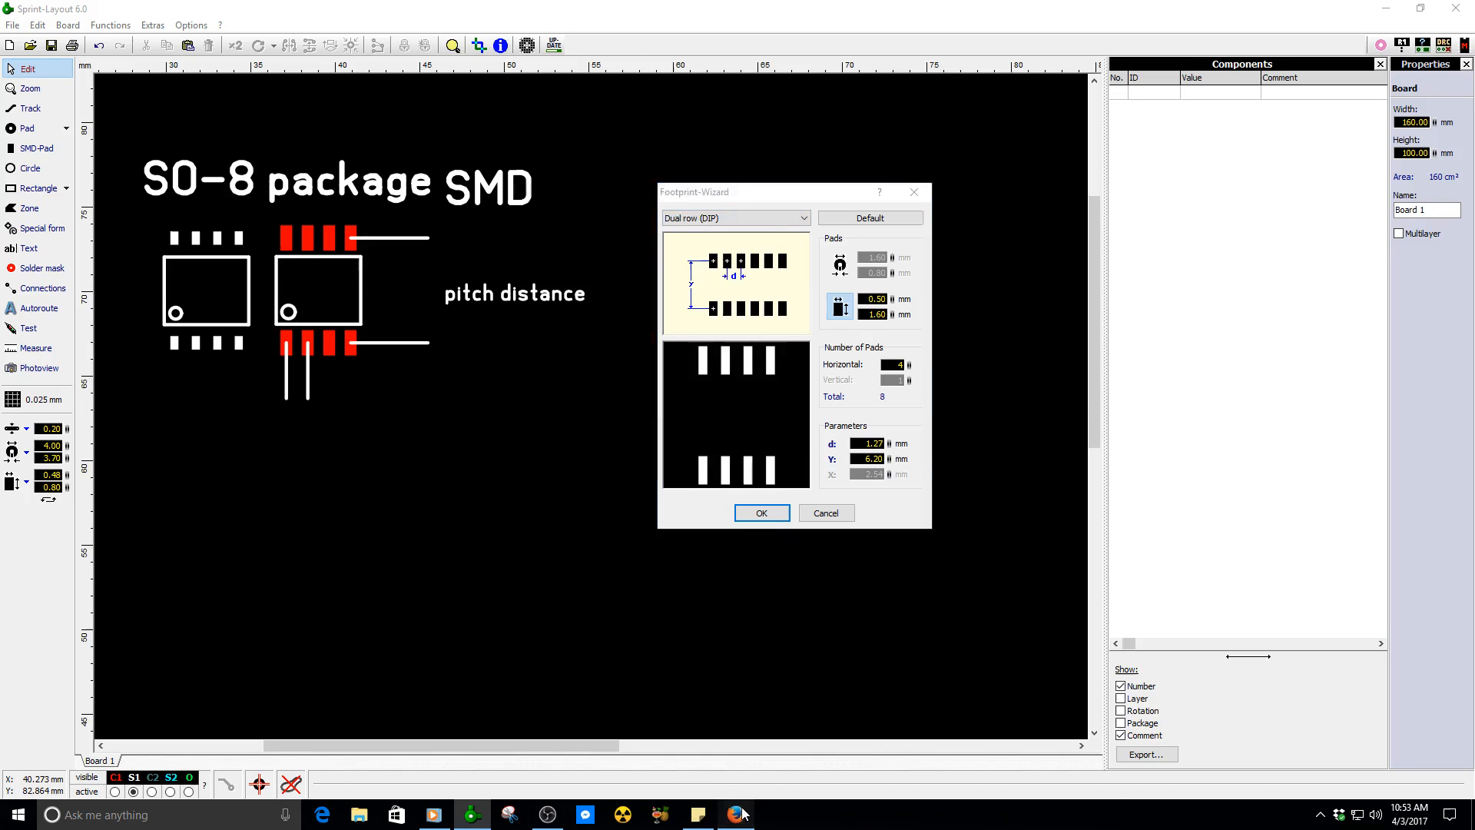
{"action": "scroll", "coordinate": [797, 751], "scroll_direction": "up", "scroll_amount": 3}
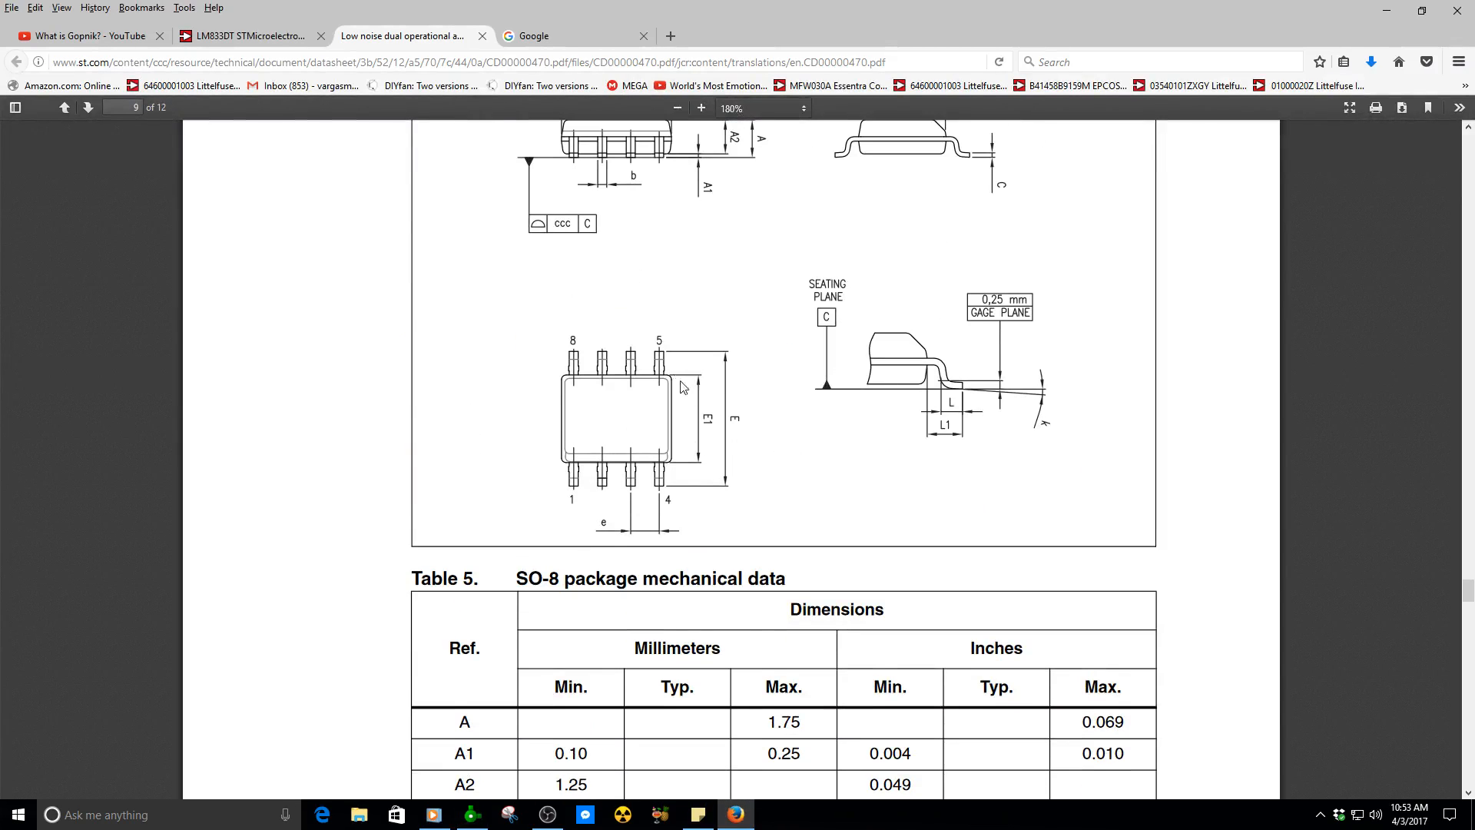
{"action": "scroll", "coordinate": [719, 490], "scroll_direction": "down", "scroll_amount": 1}
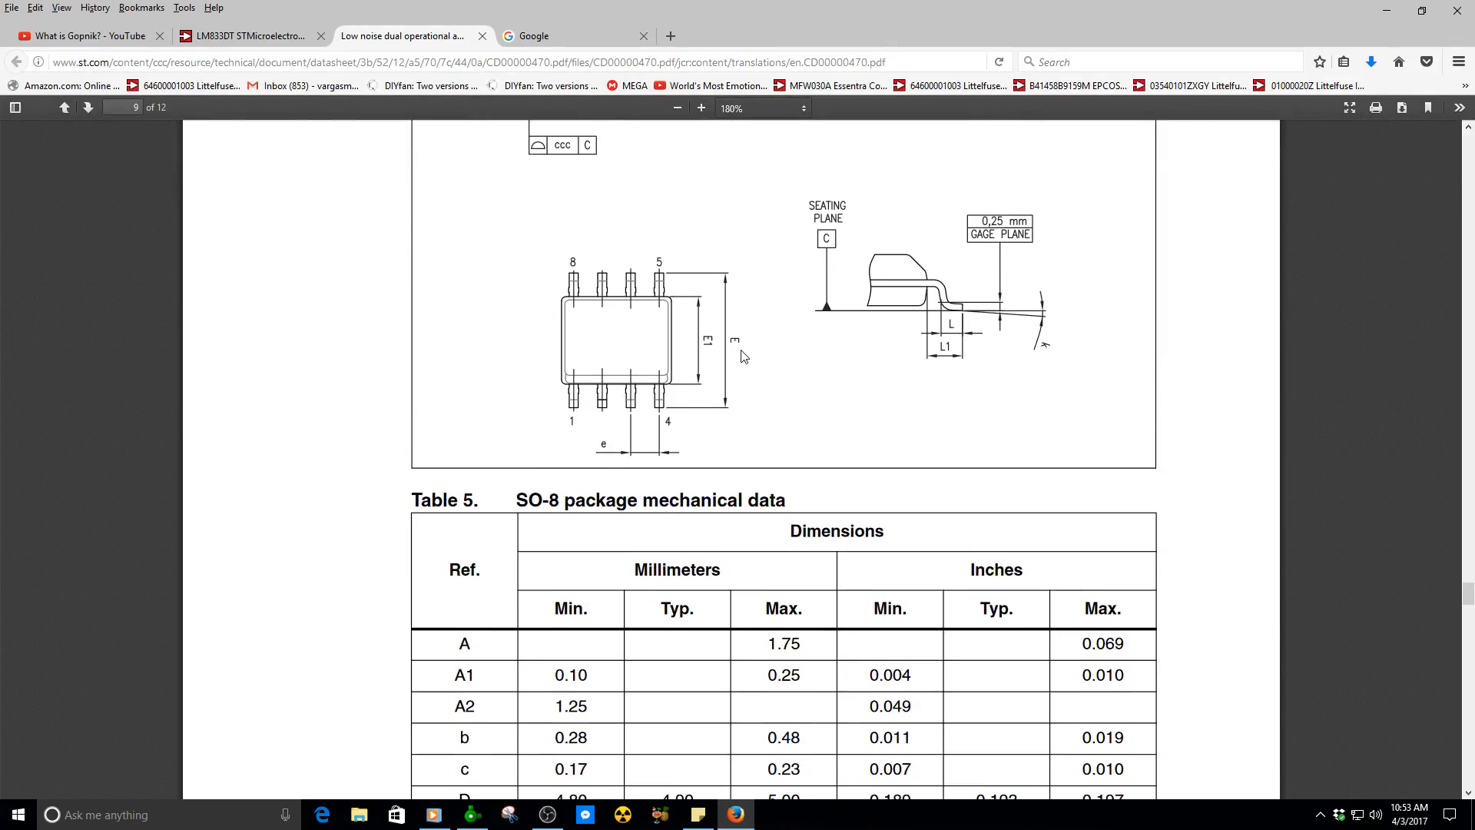
{"action": "scroll", "coordinate": [738, 353], "scroll_direction": "down", "scroll_amount": 4}
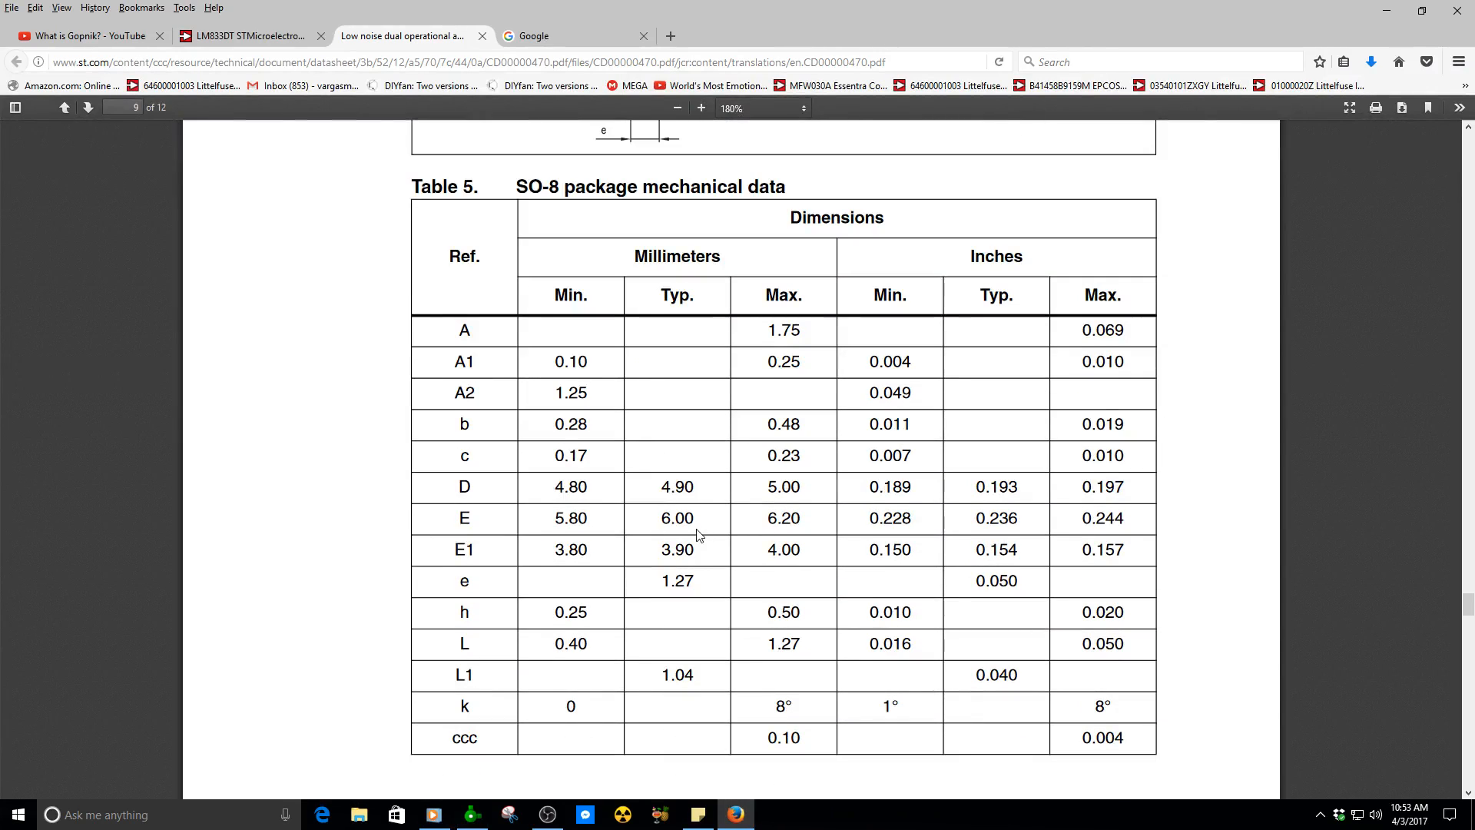
{"action": "left_click", "coordinate": [471, 814]}
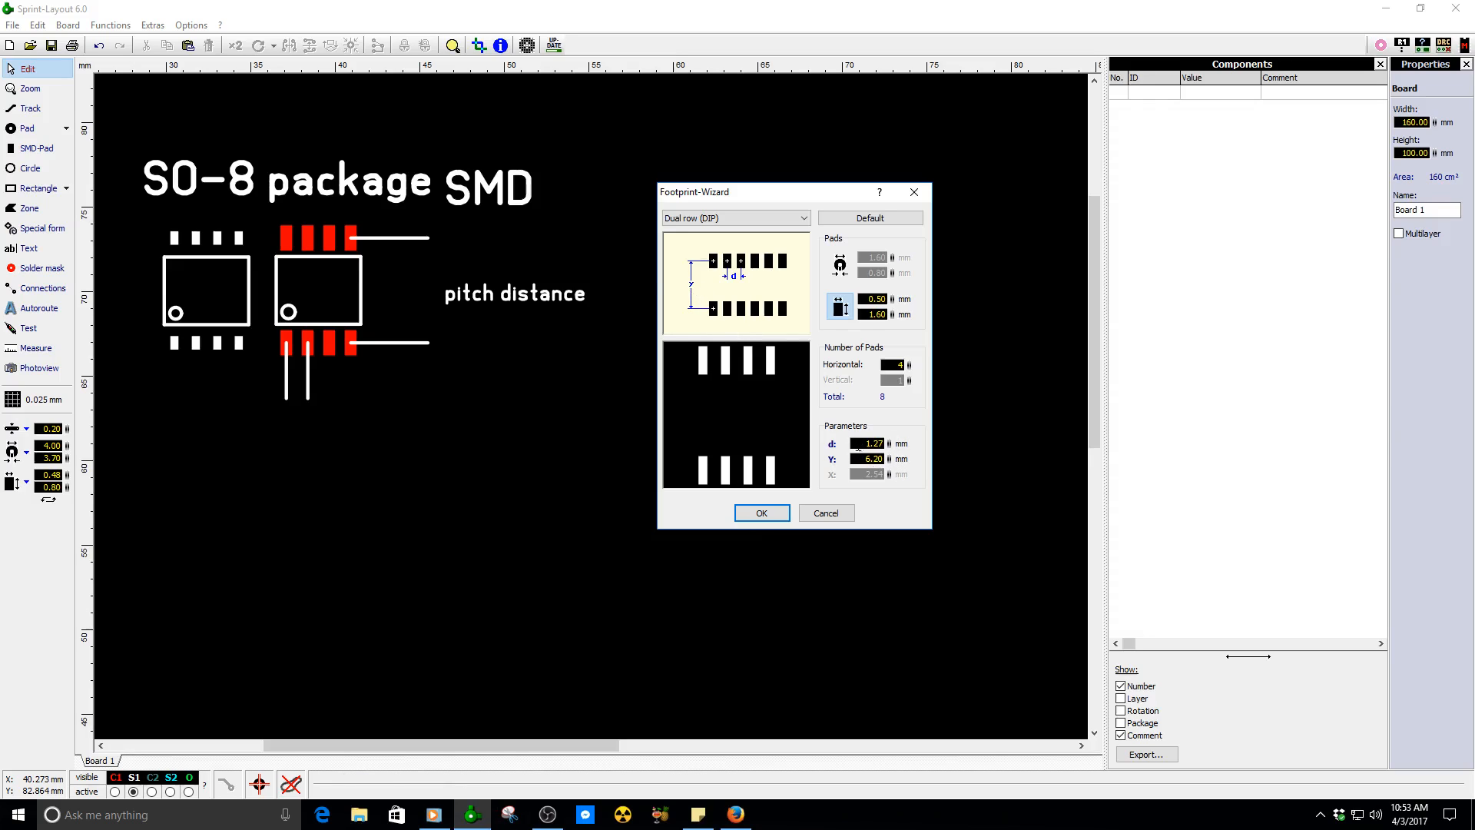
{"action": "double_click", "coordinate": [872, 459]}
{"action": "type", "text": "6"}
- Check the footprint's pad pitch d against dimension e in the datasheet's SO-8 drawing and table, and return to Sprint-Layout
{"action": "double_click", "coordinate": [871, 445]}
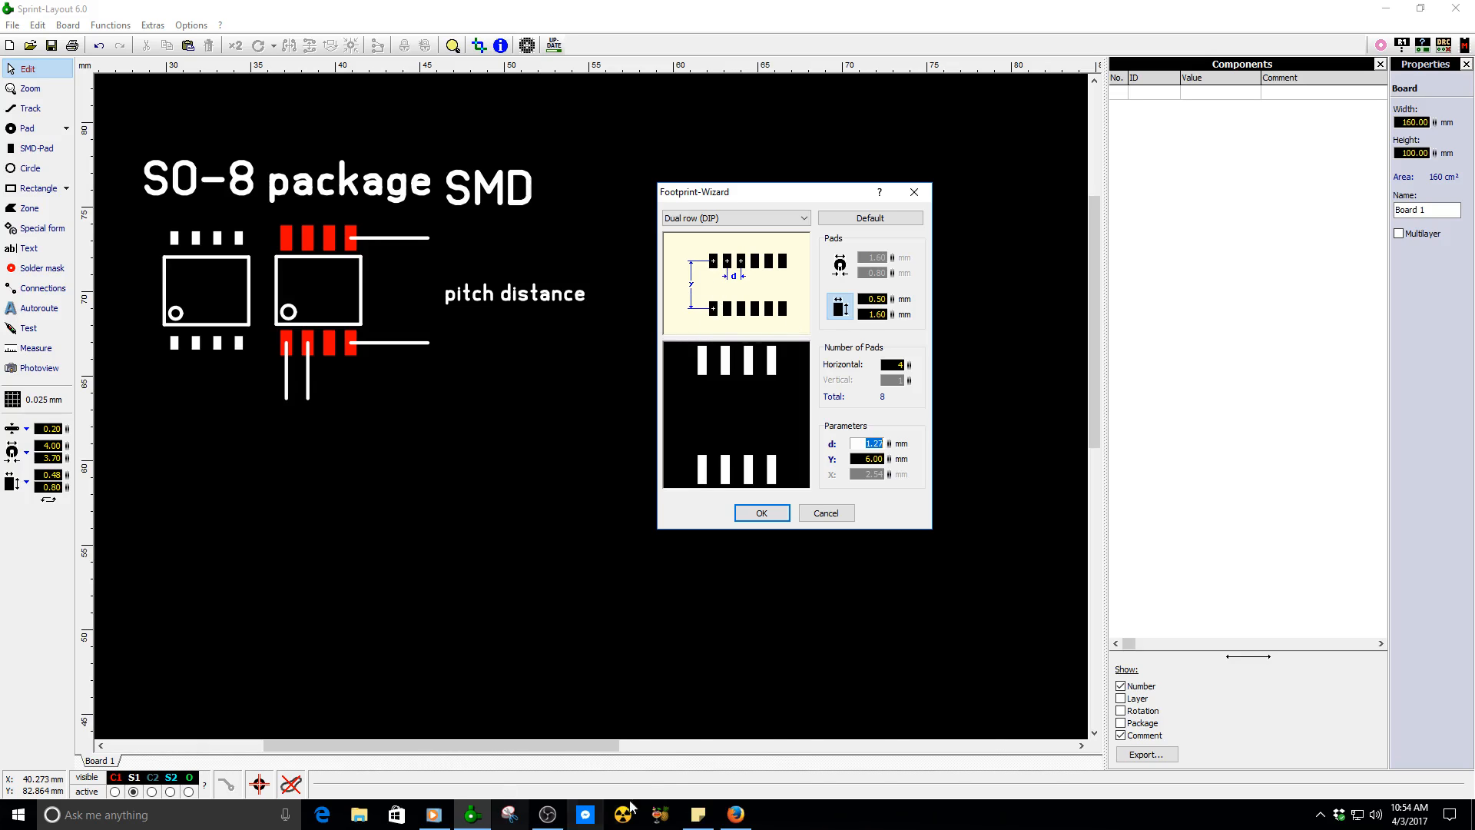
{"action": "left_click", "coordinate": [735, 814]}
{"action": "scroll", "coordinate": [637, 482], "scroll_direction": "up", "scroll_amount": 4}
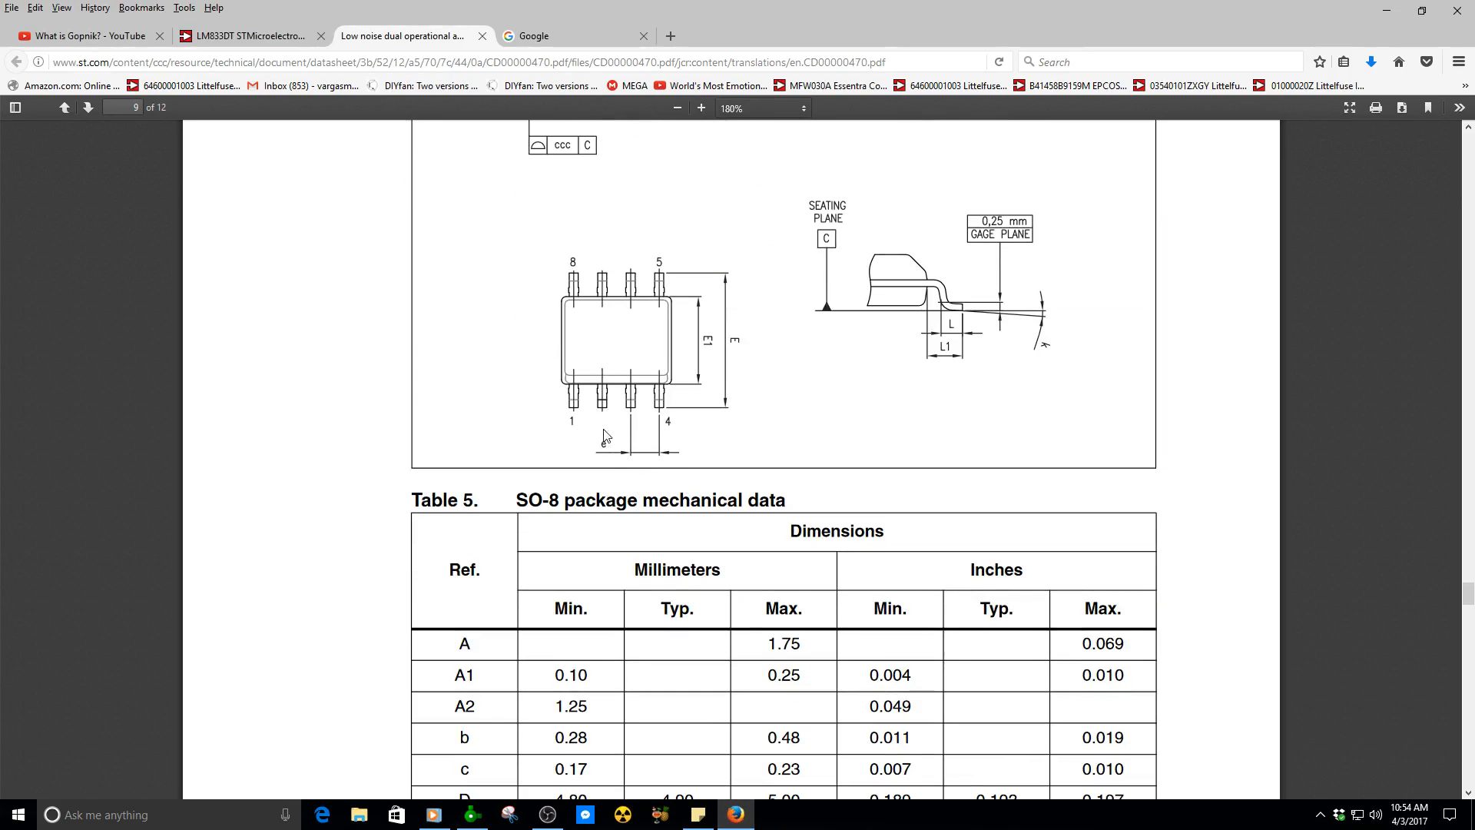
{"action": "scroll", "coordinate": [607, 436], "scroll_direction": "down", "scroll_amount": 2}
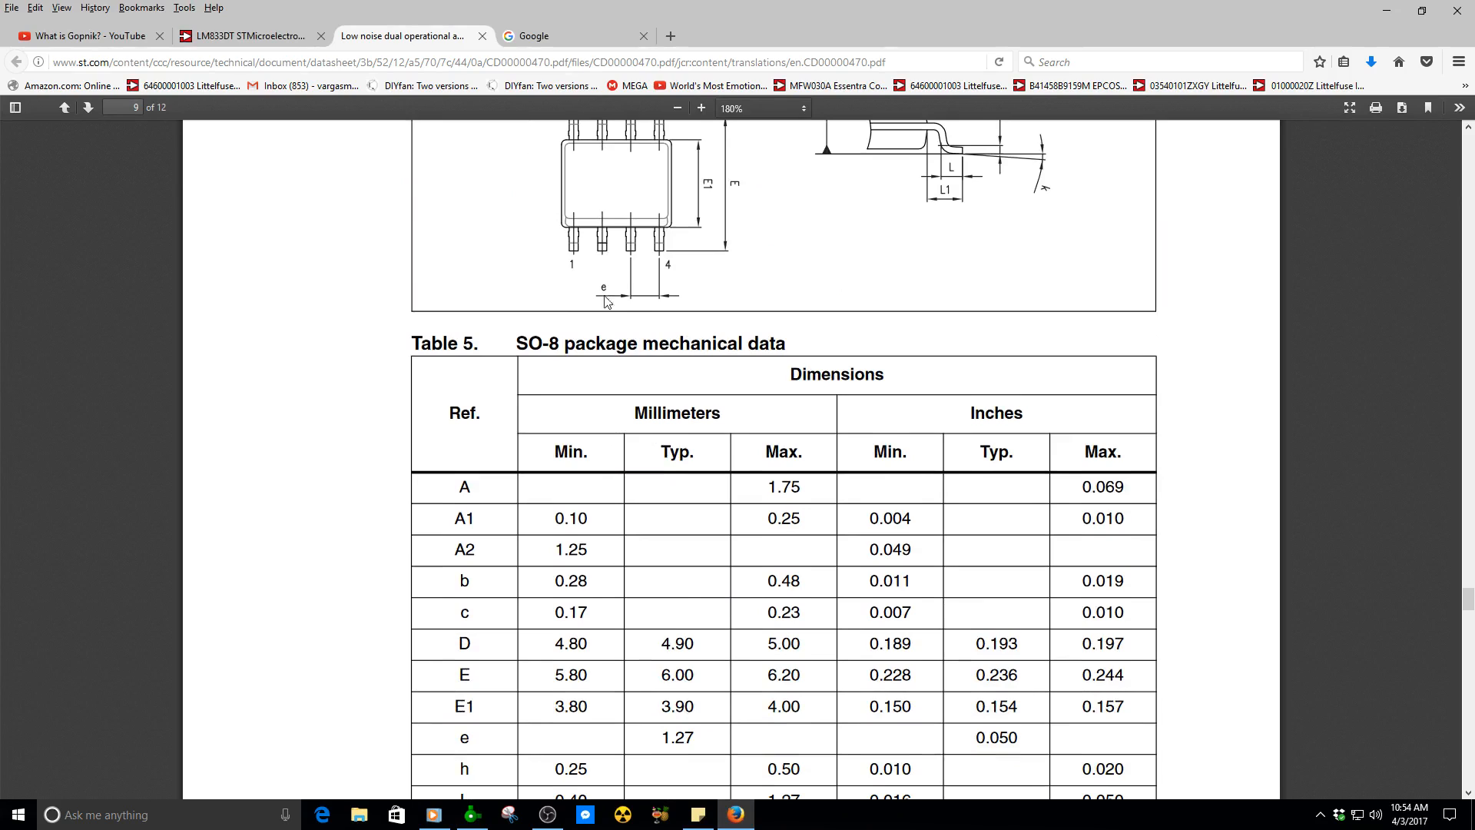
{"action": "scroll", "coordinate": [626, 419], "scroll_direction": "down", "scroll_amount": 2}
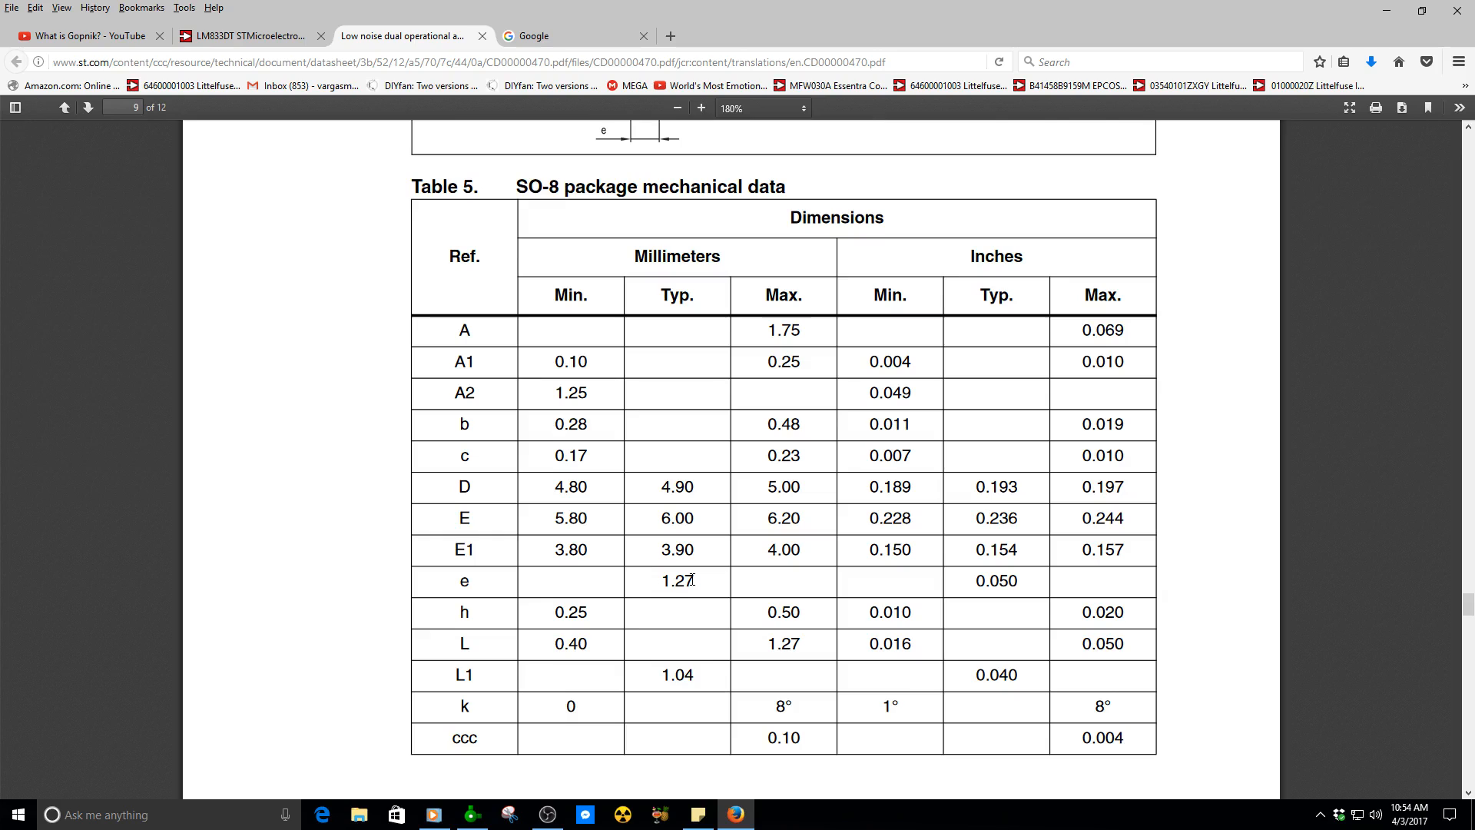
{"action": "left_click", "coordinate": [471, 814]}
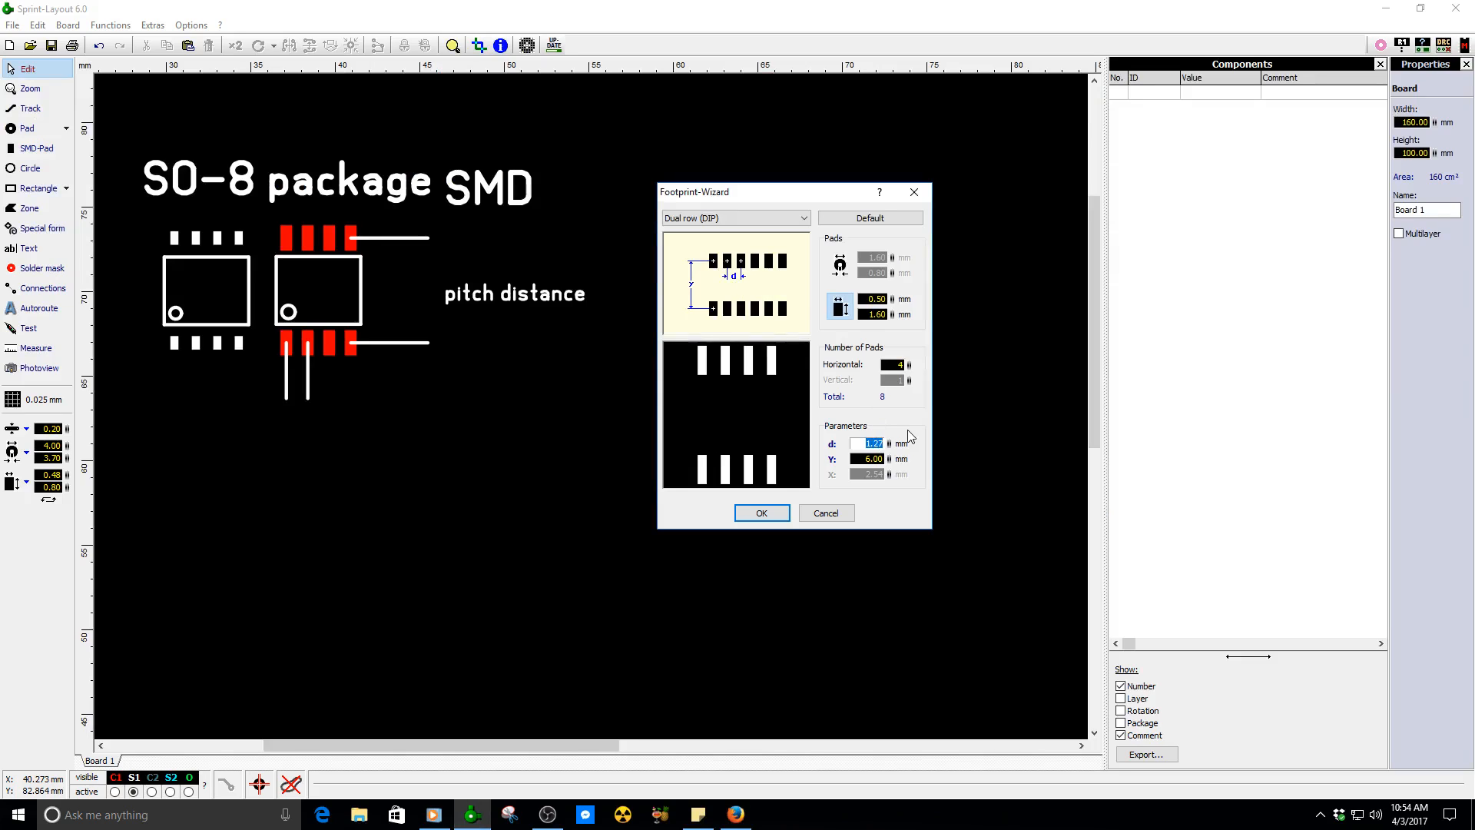
- Generate the eight-pad footprint and place it on the empty board area below the "pitch distance" text
{"action": "left_click", "coordinate": [772, 516]}
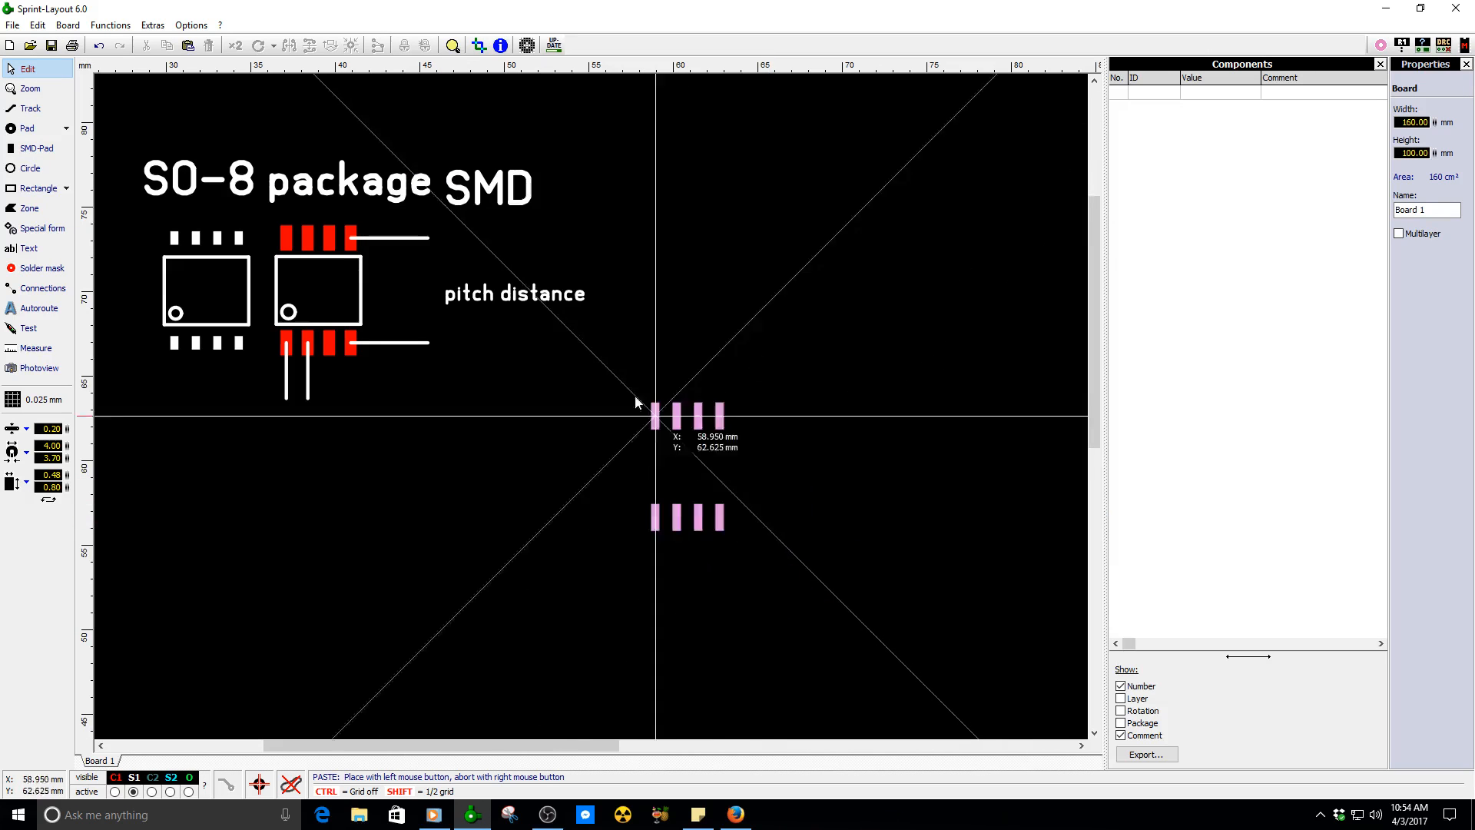
{"action": "left_click", "coordinate": [536, 433]}
{"action": "scroll", "coordinate": [536, 430], "scroll_direction": "up", "scroll_amount": 3}
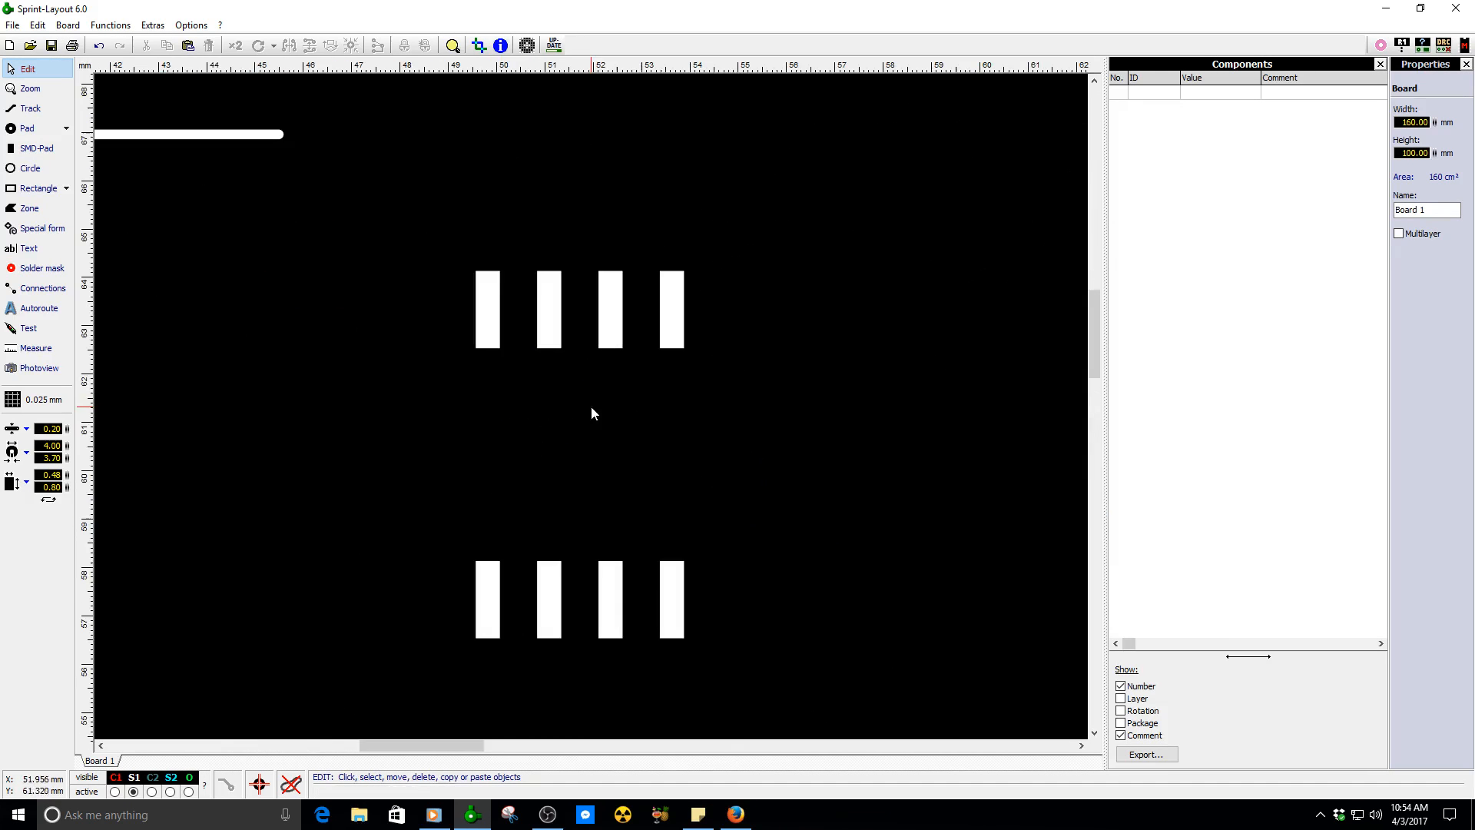
- Move the new eight-pad footprint onto the red pads of the existing SO-8 drawing, aligning the upper rows, and compare both pad rows
{"action": "left_click", "coordinate": [500, 329]}
{"action": "scroll", "coordinate": [551, 385], "scroll_direction": "down", "scroll_amount": 2}
{"action": "scroll", "coordinate": [551, 380], "scroll_direction": "down", "scroll_amount": 2}
{"action": "left_click_drag", "start_coordinate": [555, 382], "coordinate": [352, 228]}
{"action": "scroll", "coordinate": [352, 228], "scroll_direction": "up", "scroll_amount": 4}
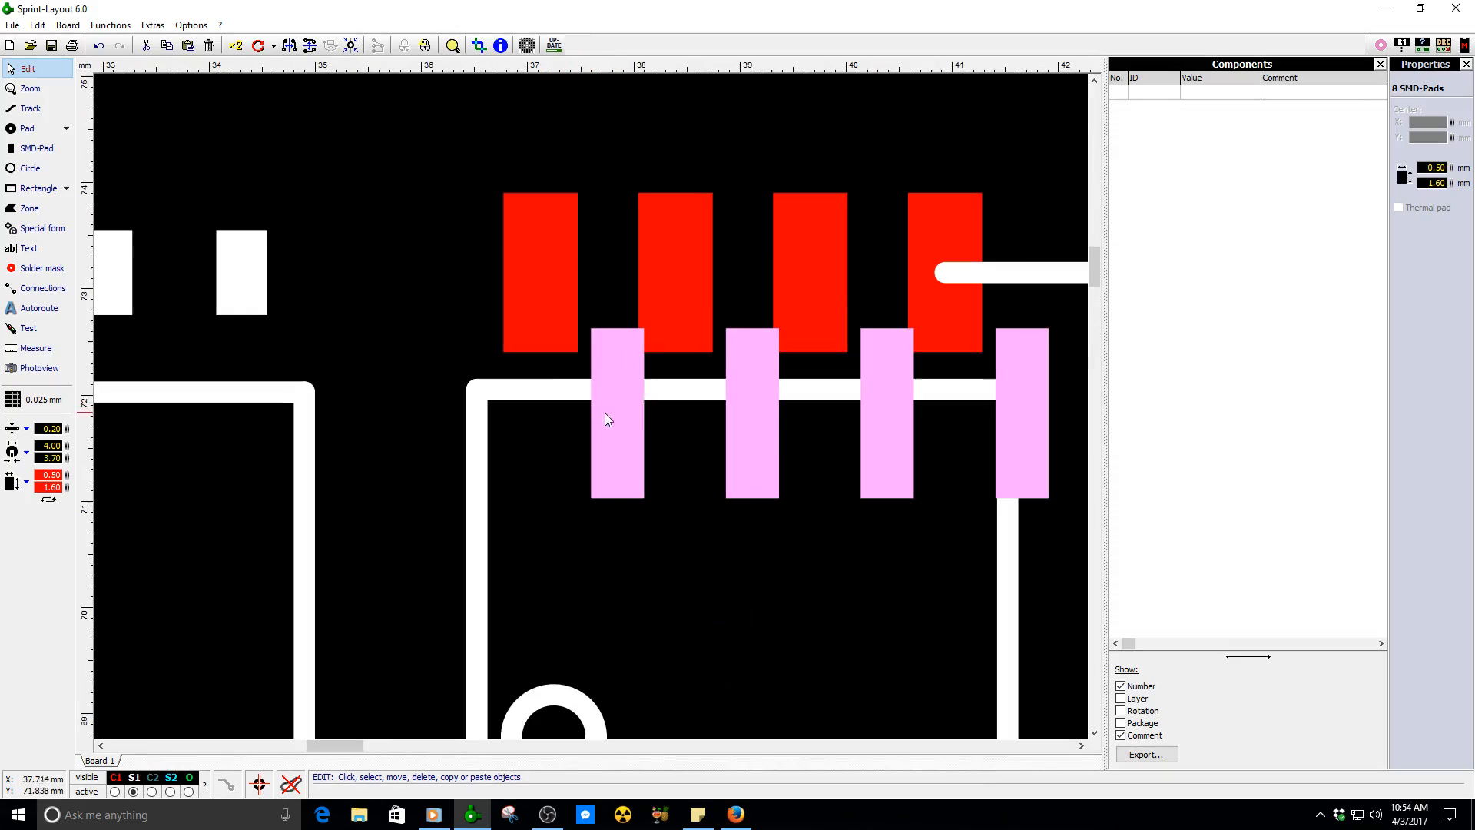
{"action": "left_click_drag", "start_coordinate": [559, 308], "coordinate": [540, 273]}
{"action": "scroll", "coordinate": [645, 427], "scroll_direction": "down", "scroll_amount": 3}
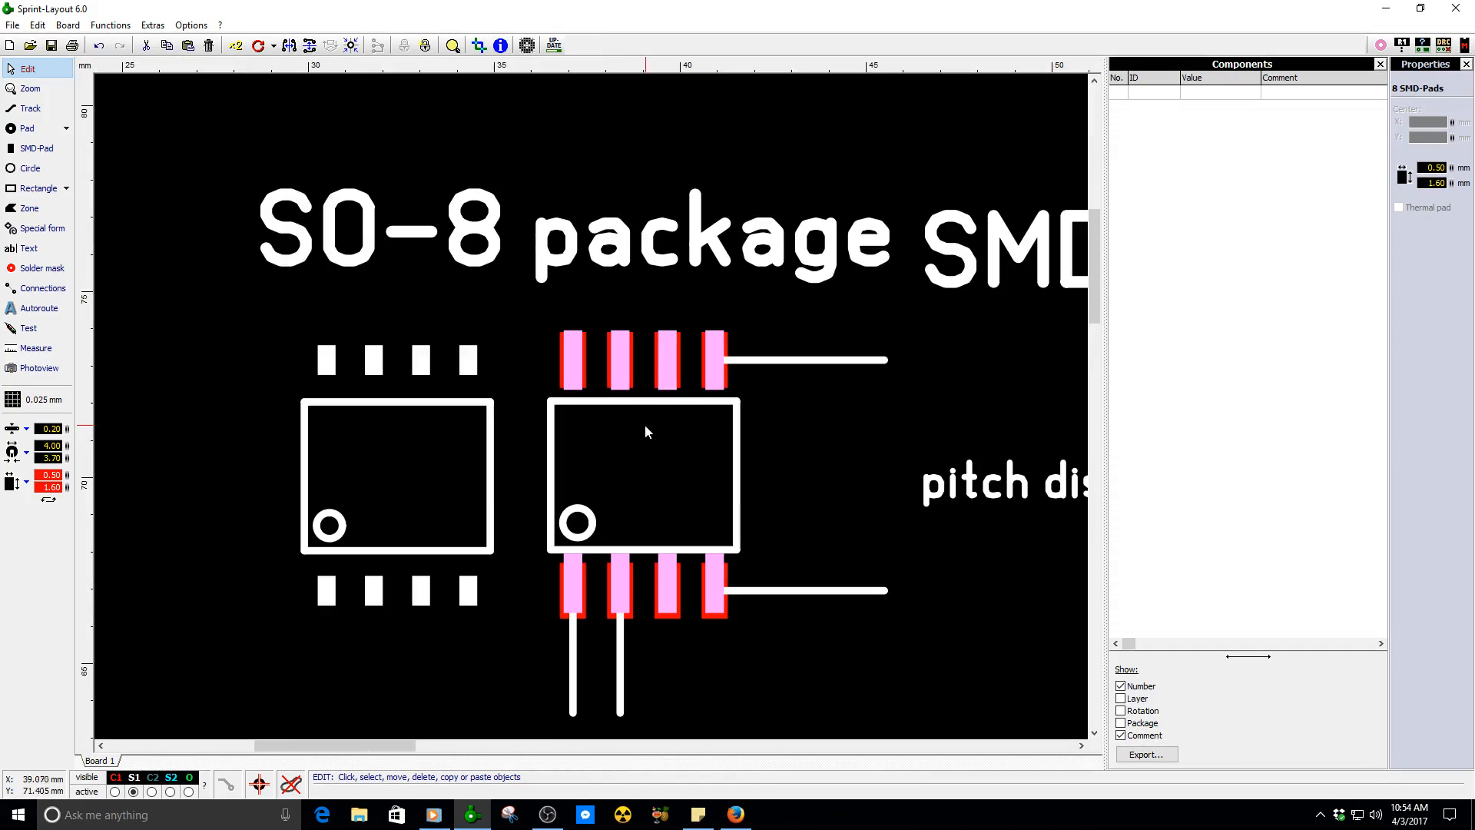
{"action": "scroll", "coordinate": [658, 534], "scroll_direction": "up", "scroll_amount": 2}
{"action": "scroll", "coordinate": [590, 409], "scroll_direction": "down", "scroll_amount": 2}
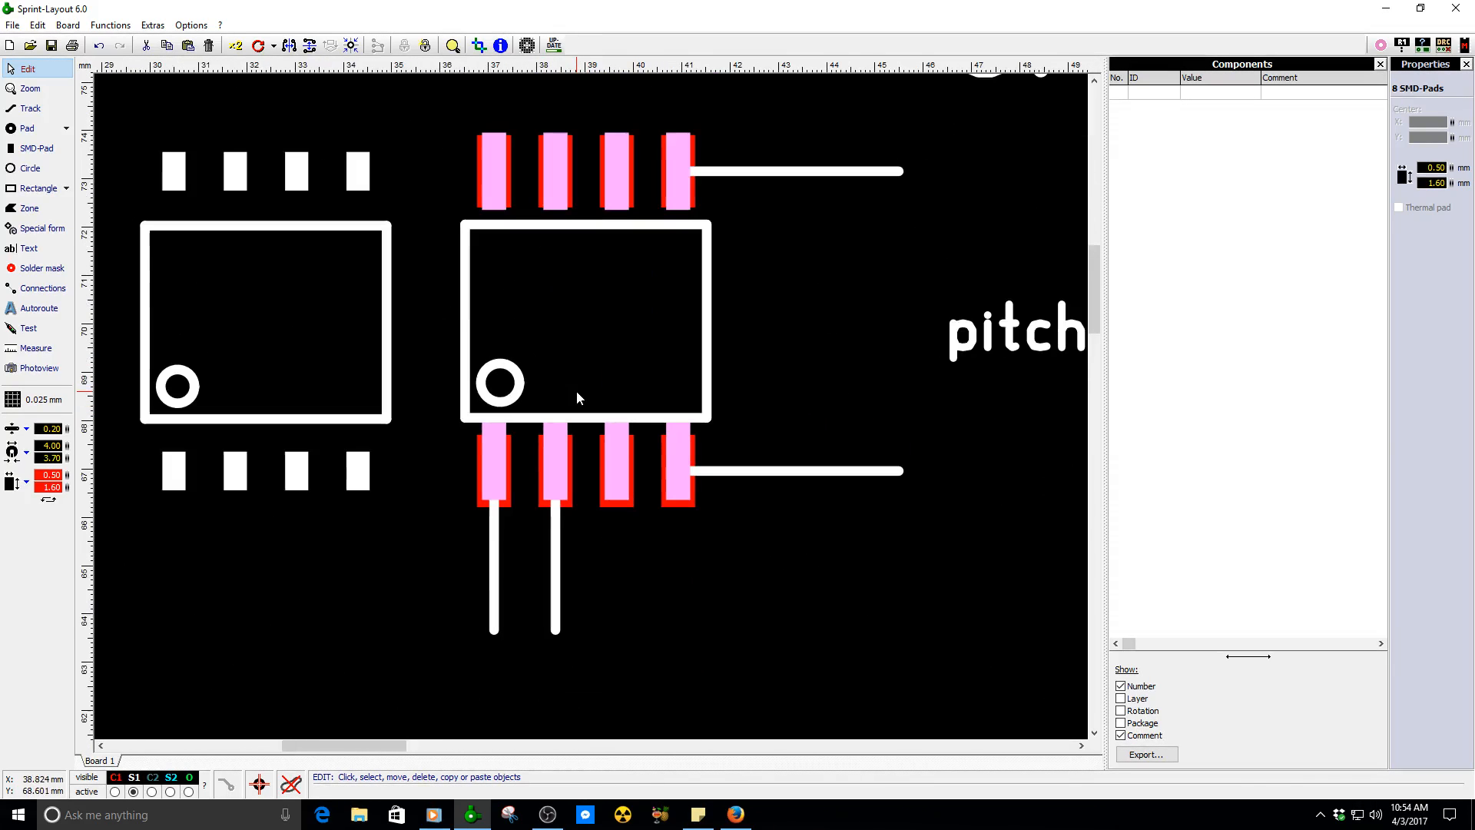
{"action": "scroll", "coordinate": [527, 235], "scroll_direction": "up", "scroll_amount": 2}
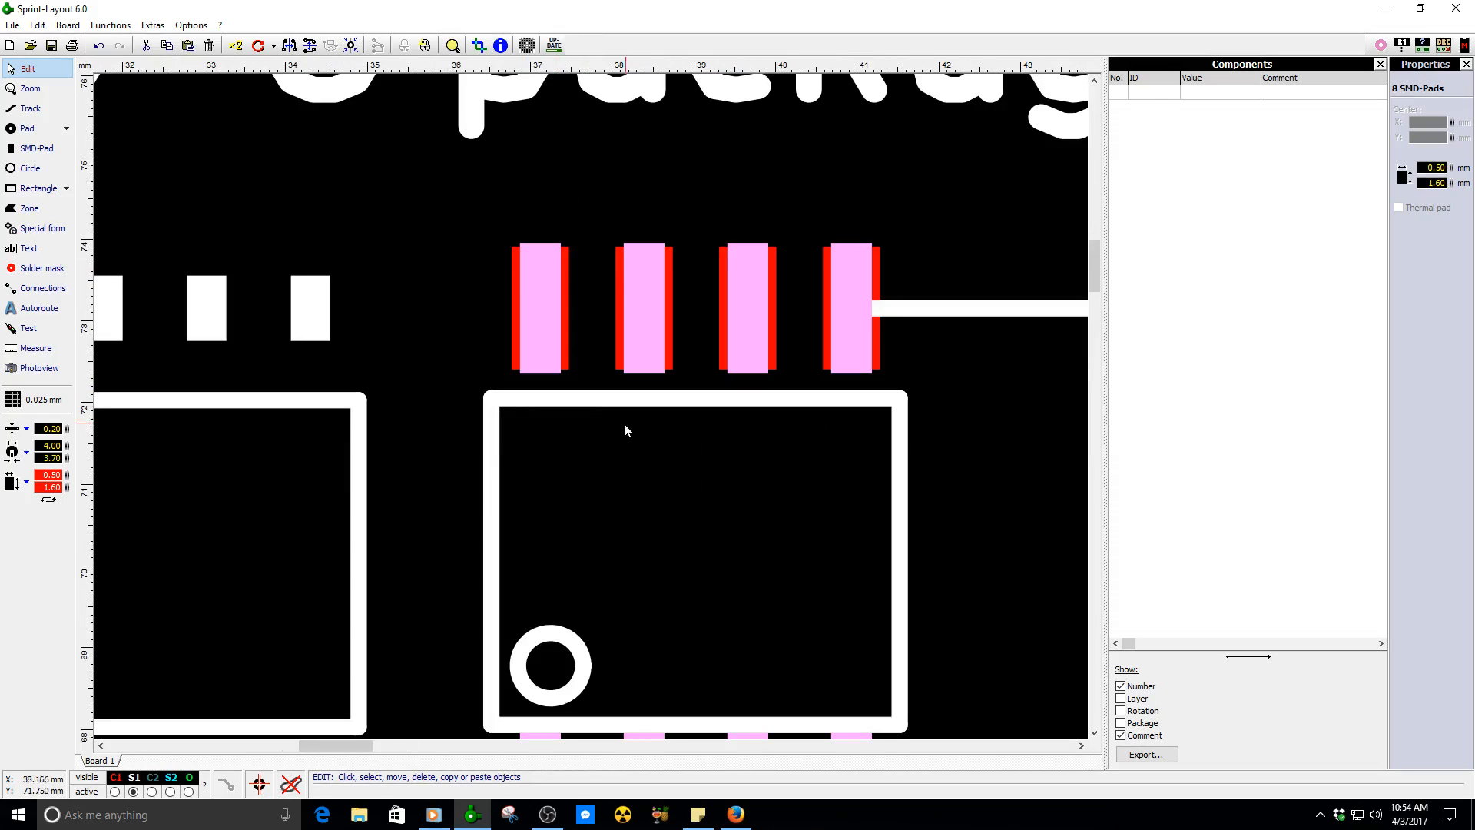
{"action": "scroll", "coordinate": [587, 415], "scroll_direction": "down", "scroll_amount": 2}
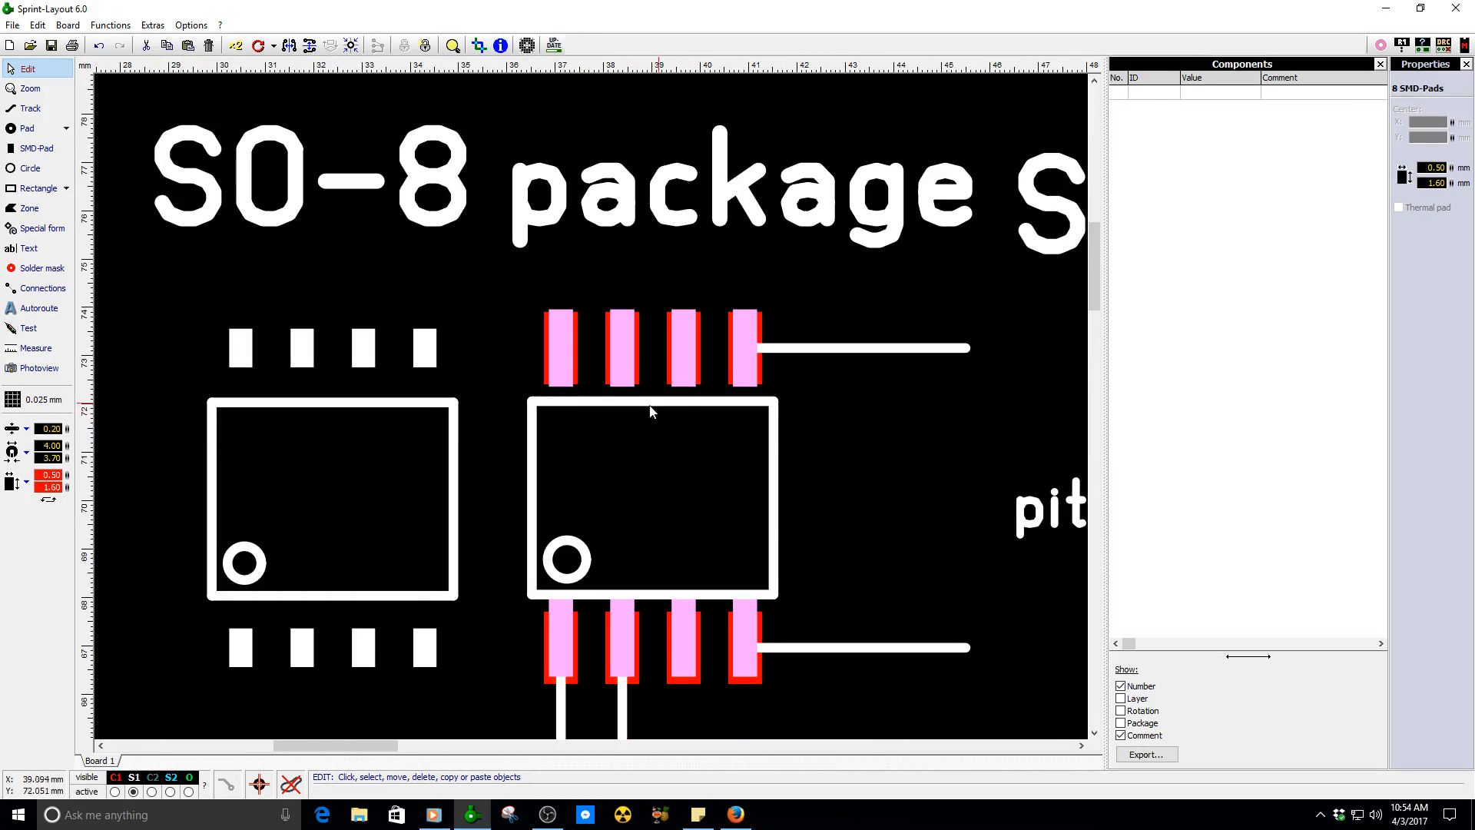
- Move the generated eight-pad footprint off the red SO-8 drawing to the empty area beyond the "pitch distance" text
{"action": "left_click_drag", "start_coordinate": [570, 376], "coordinate": [813, 371]}
{"action": "scroll", "coordinate": [604, 451], "scroll_direction": "down", "scroll_amount": 3}
{"action": "scroll", "coordinate": [317, 463], "scroll_direction": "up", "scroll_amount": 2}
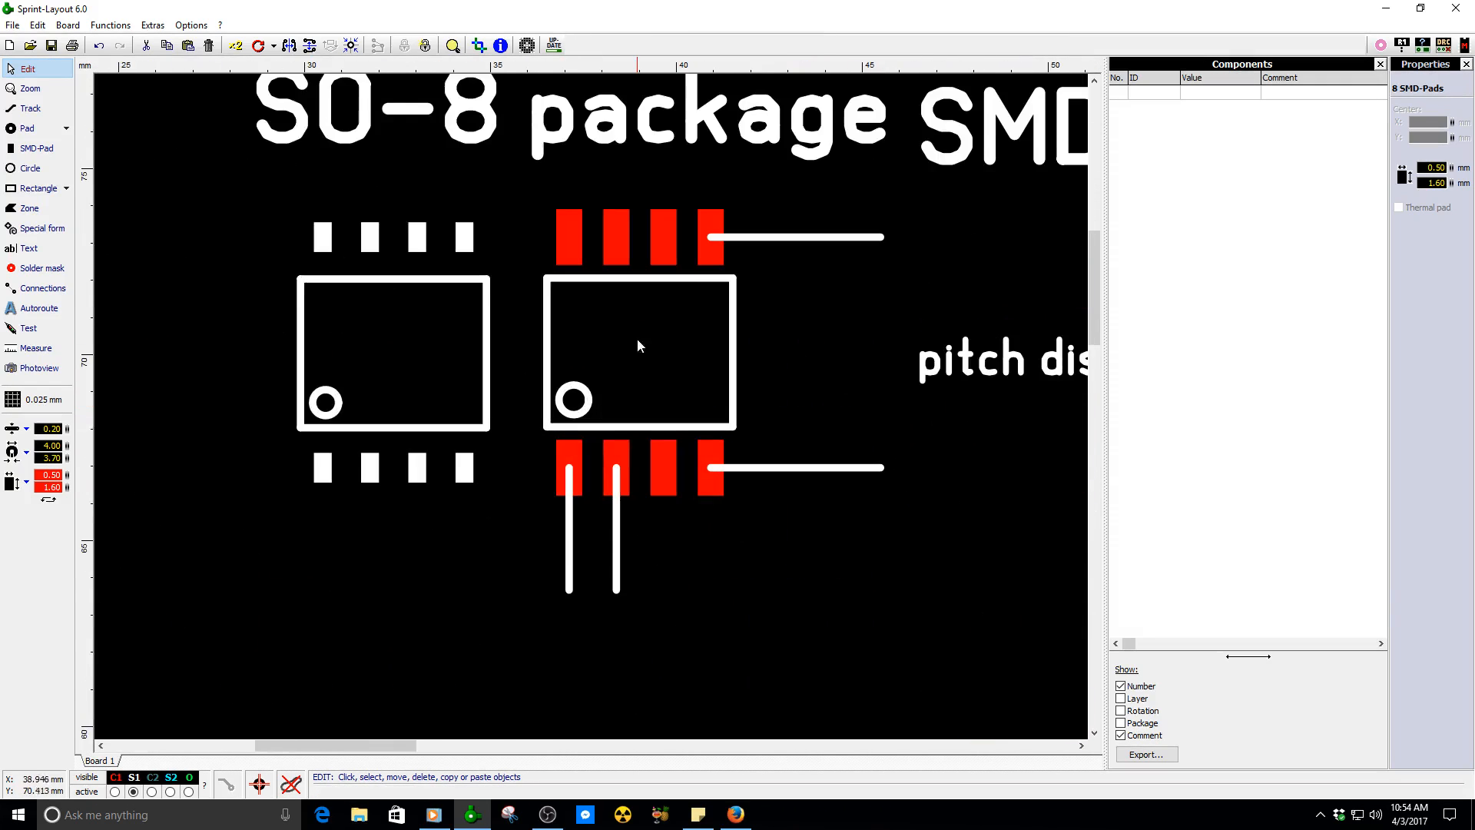
{"action": "scroll", "coordinate": [630, 384], "scroll_direction": "up", "scroll_amount": 1}
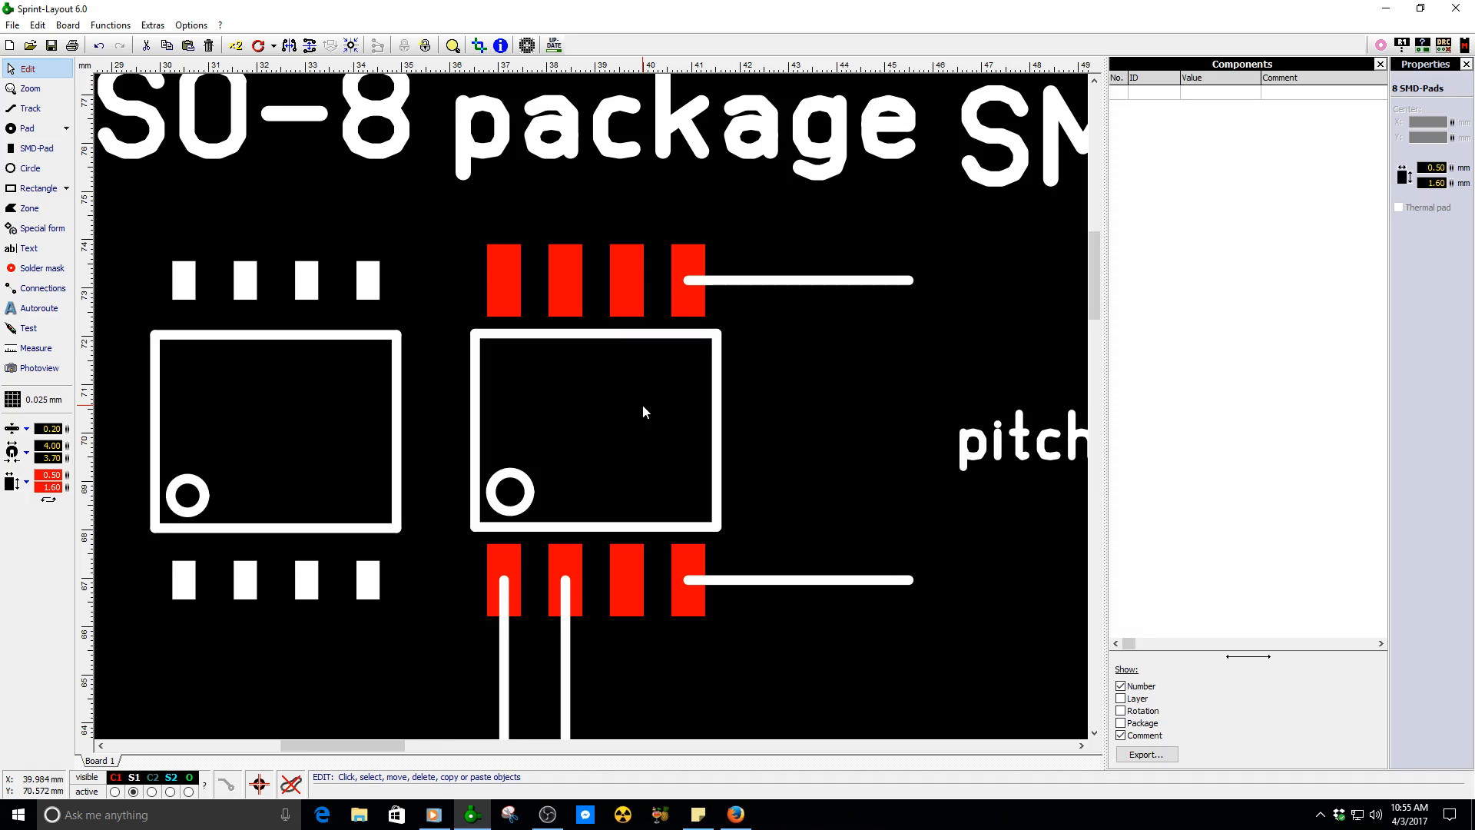
- Select the white SO-8 footprint beside the red-pad drawing and examine the size of its upper pads
{"action": "left_click", "coordinate": [193, 288]}
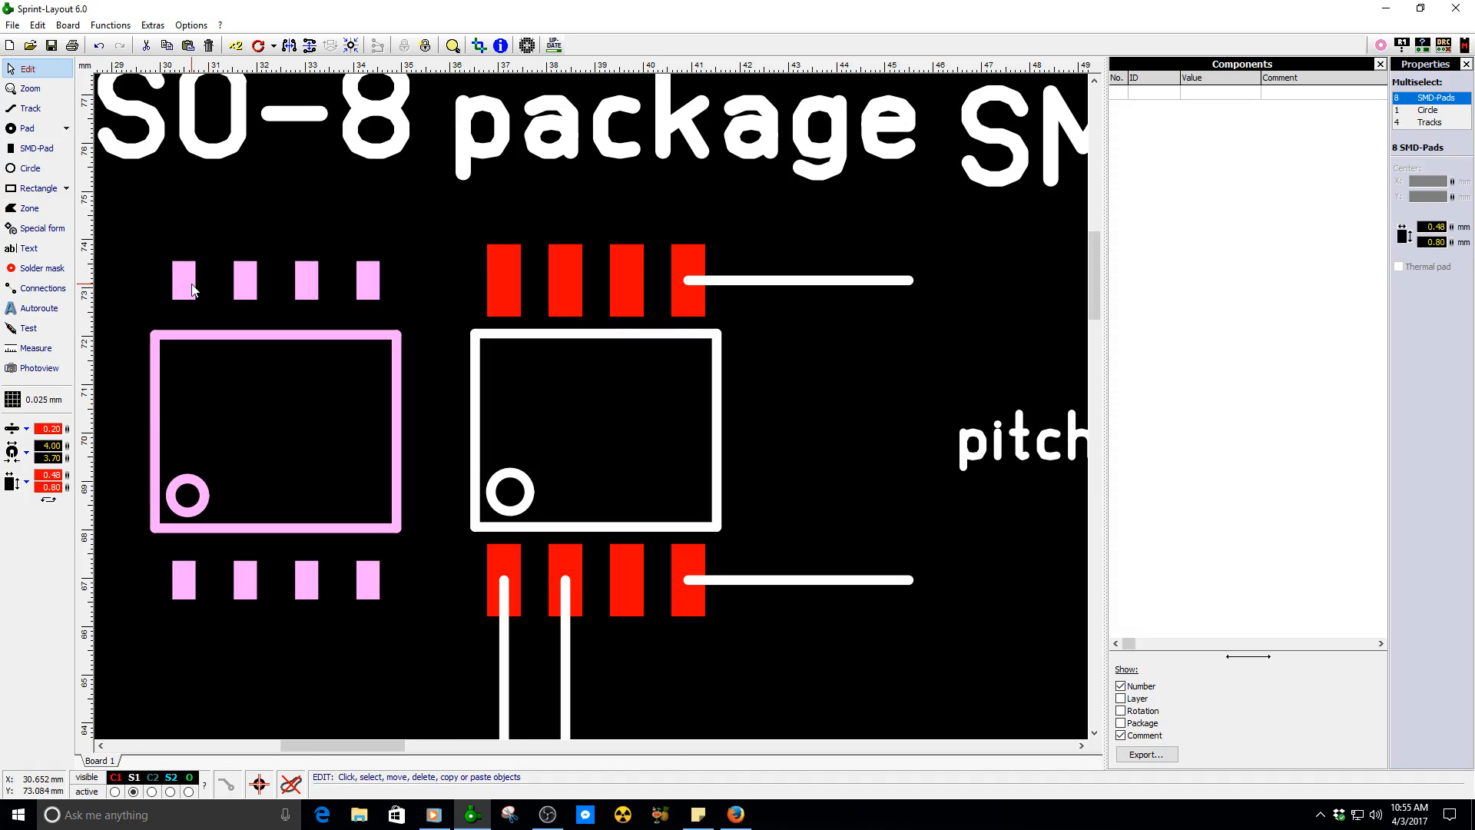
{"action": "left_click_drag", "start_coordinate": [191, 281], "coordinate": [194, 294]}
{"action": "scroll", "coordinate": [193, 296], "scroll_direction": "up", "scroll_amount": 2}
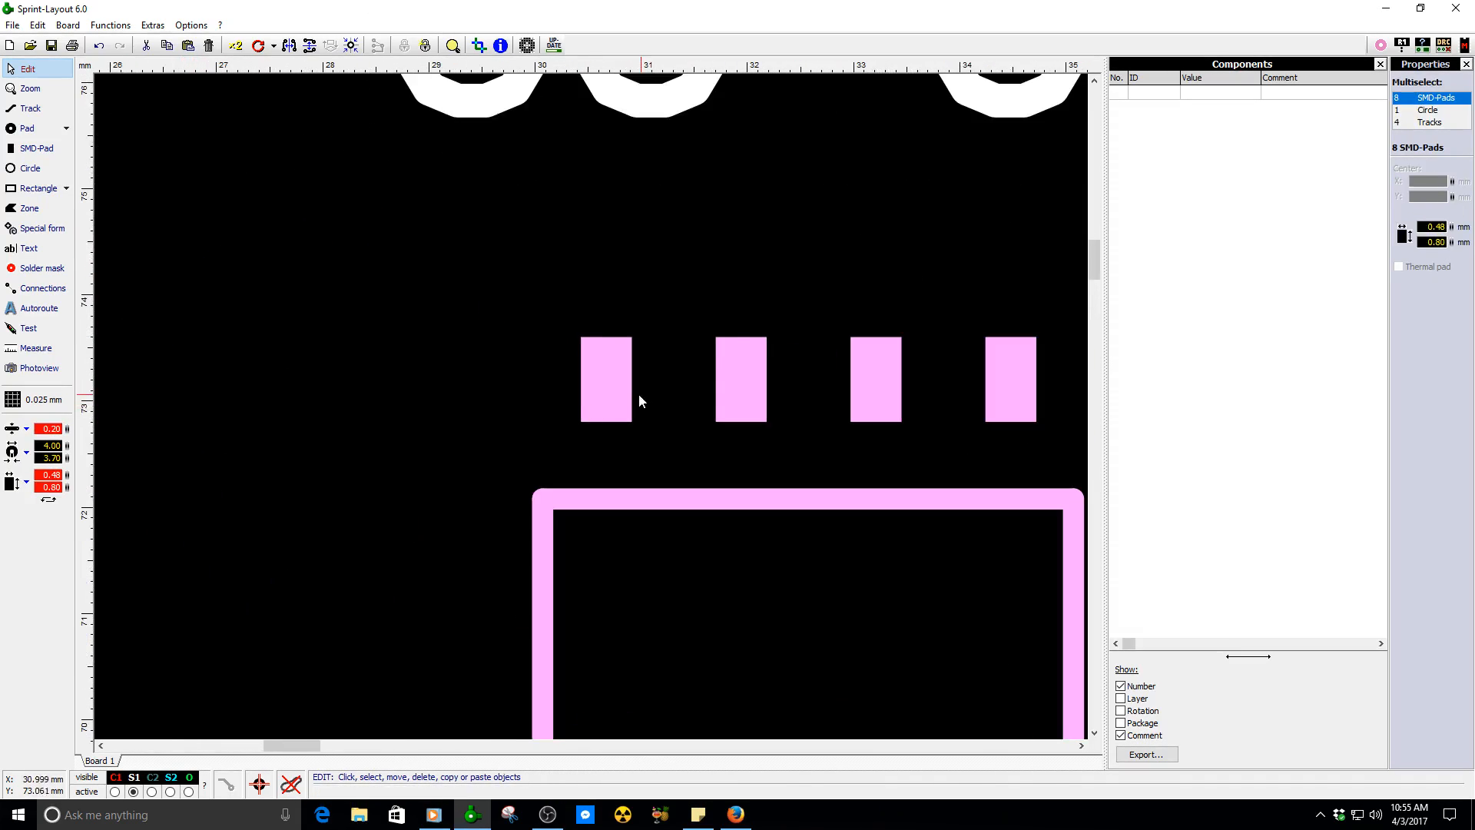
{"action": "scroll", "coordinate": [592, 407], "scroll_direction": "up", "scroll_amount": 4}
{"action": "scroll", "coordinate": [582, 440], "scroll_direction": "down", "scroll_amount": 6}
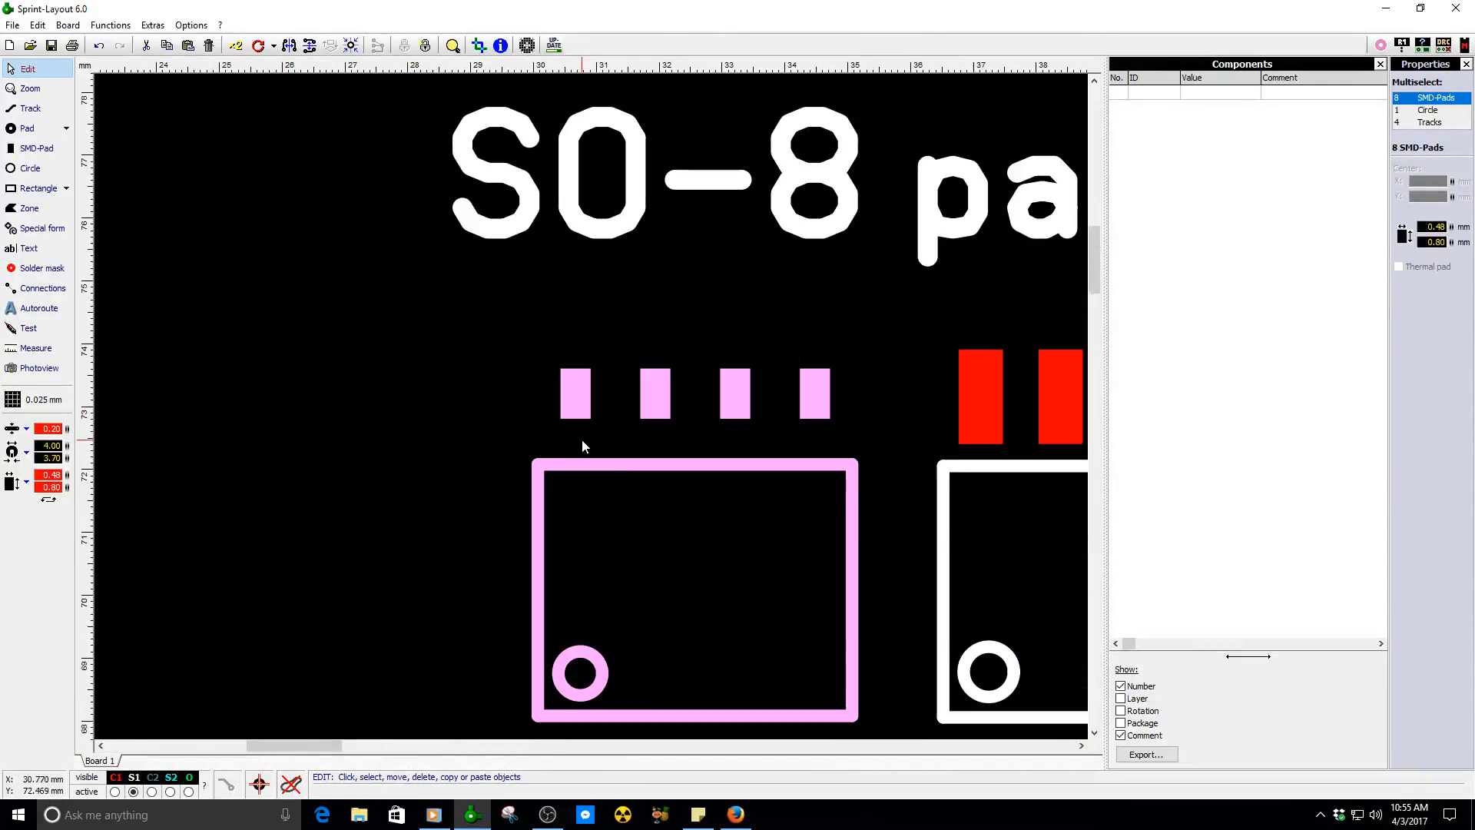
- Look up pin width b in the datasheet's SO-8 drawing and Table 5 in Firefox, and return to Sprint-Layout
{"action": "left_click", "coordinate": [736, 814]}
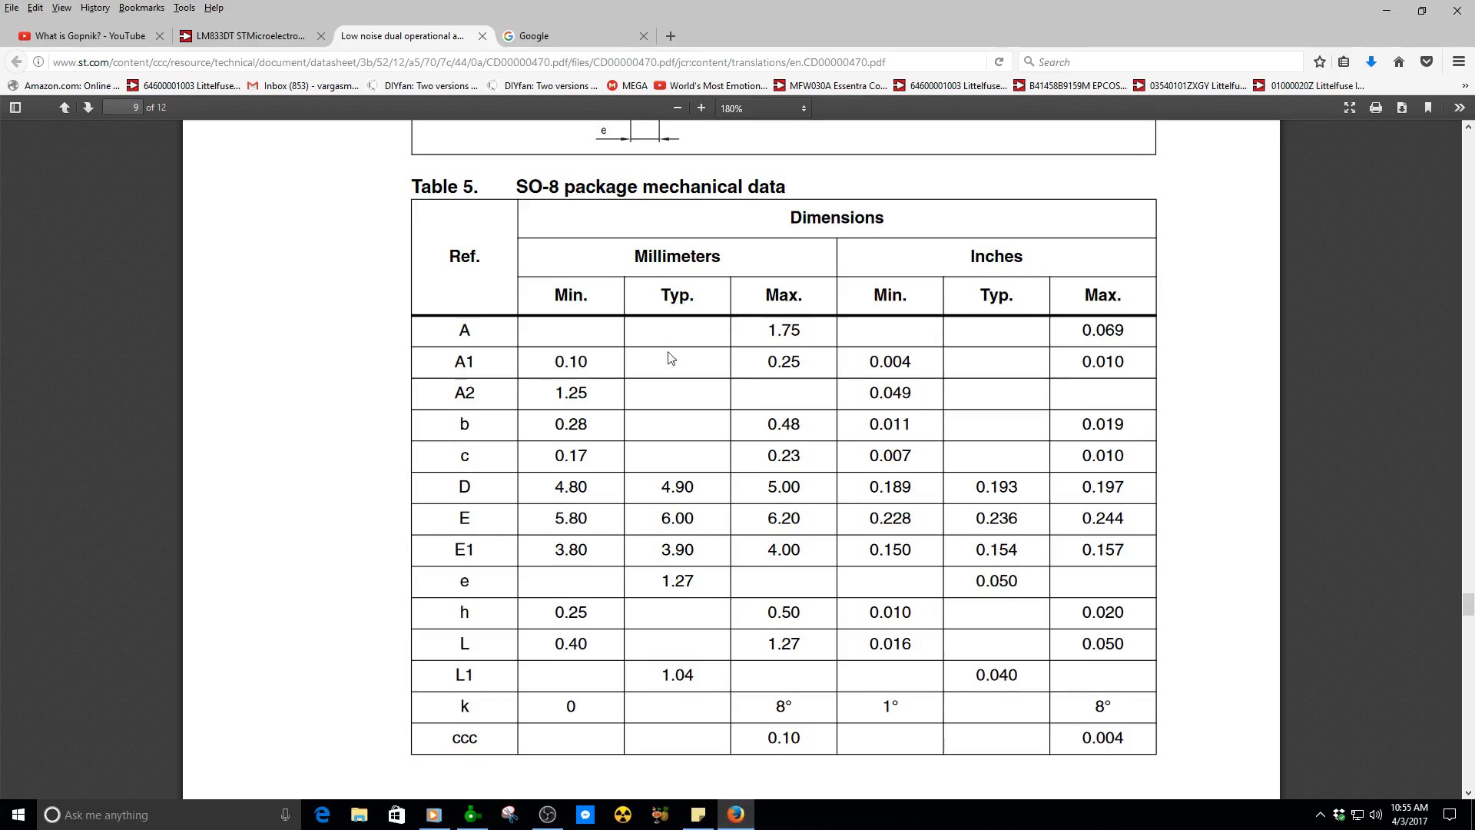
{"action": "scroll", "coordinate": [669, 369], "scroll_direction": "up", "scroll_amount": 5}
{"action": "scroll", "coordinate": [665, 375], "scroll_direction": "up", "scroll_amount": 2}
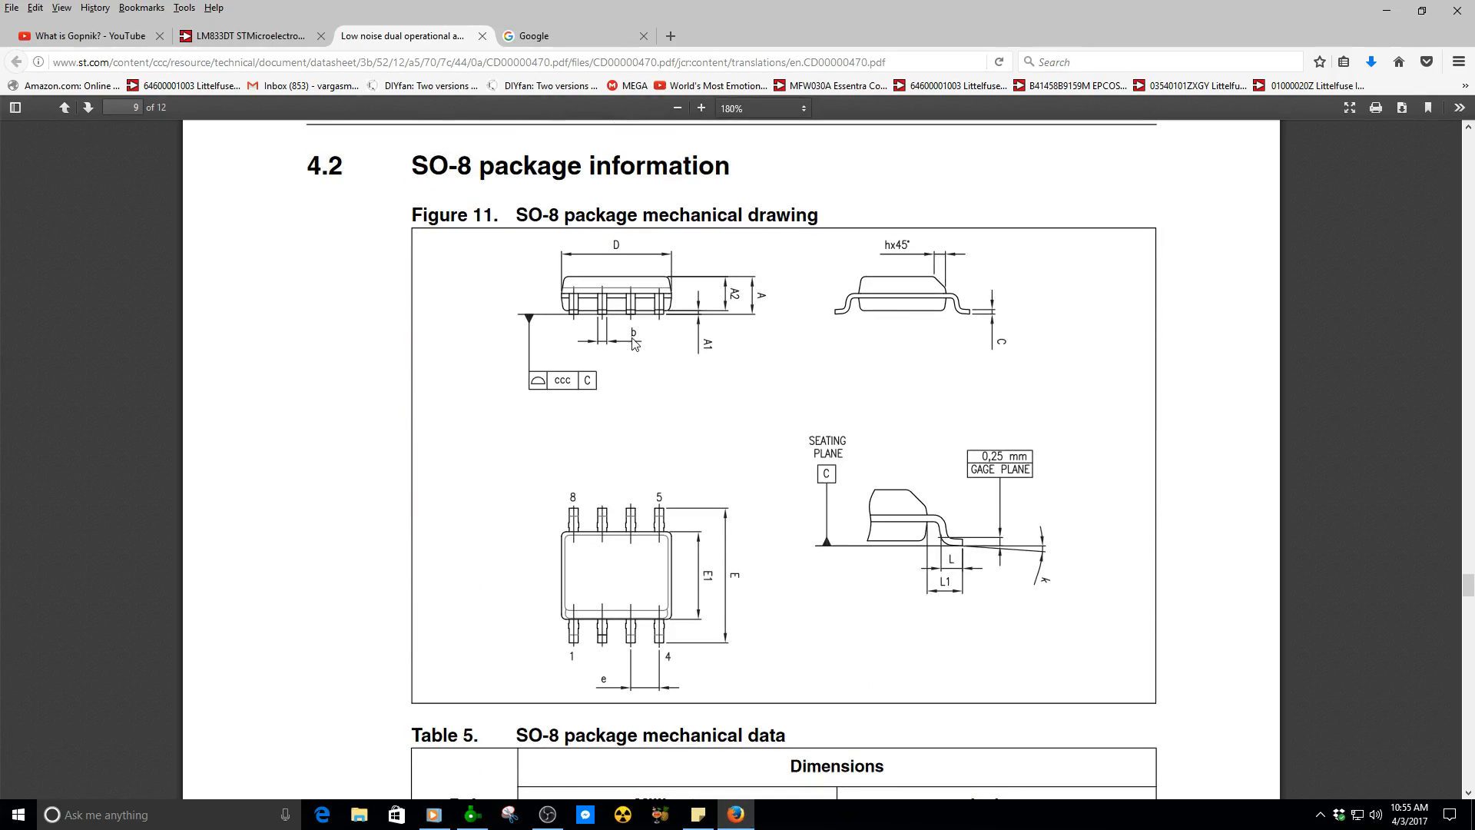
{"action": "scroll", "coordinate": [622, 329], "scroll_direction": "up", "scroll_amount": 8, "text": "ctrl"}
{"action": "scroll", "coordinate": [601, 342], "scroll_direction": "up", "scroll_amount": 5, "text": "ctrl"}
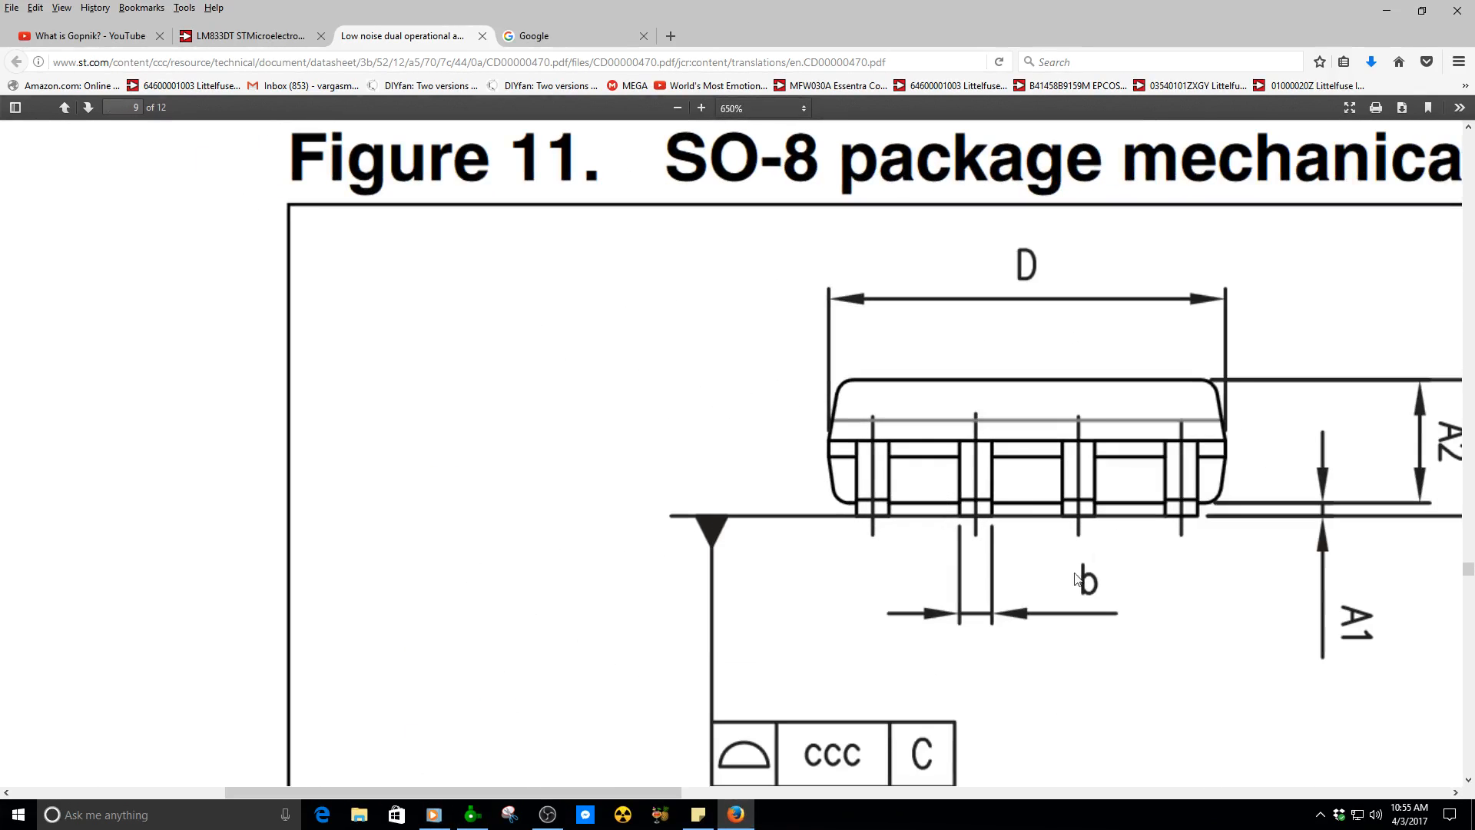
{"action": "mouse_move", "coordinate": [870, 775]}
{"action": "left_mouse_down"}
{"action": "mouse_move", "coordinate": [888, 772]}
{"action": "mouse_move", "coordinate": [862, 756]}
{"action": "left_mouse_up"}
{"action": "scroll", "coordinate": [761, 621], "scroll_direction": "down", "scroll_amount": 2}
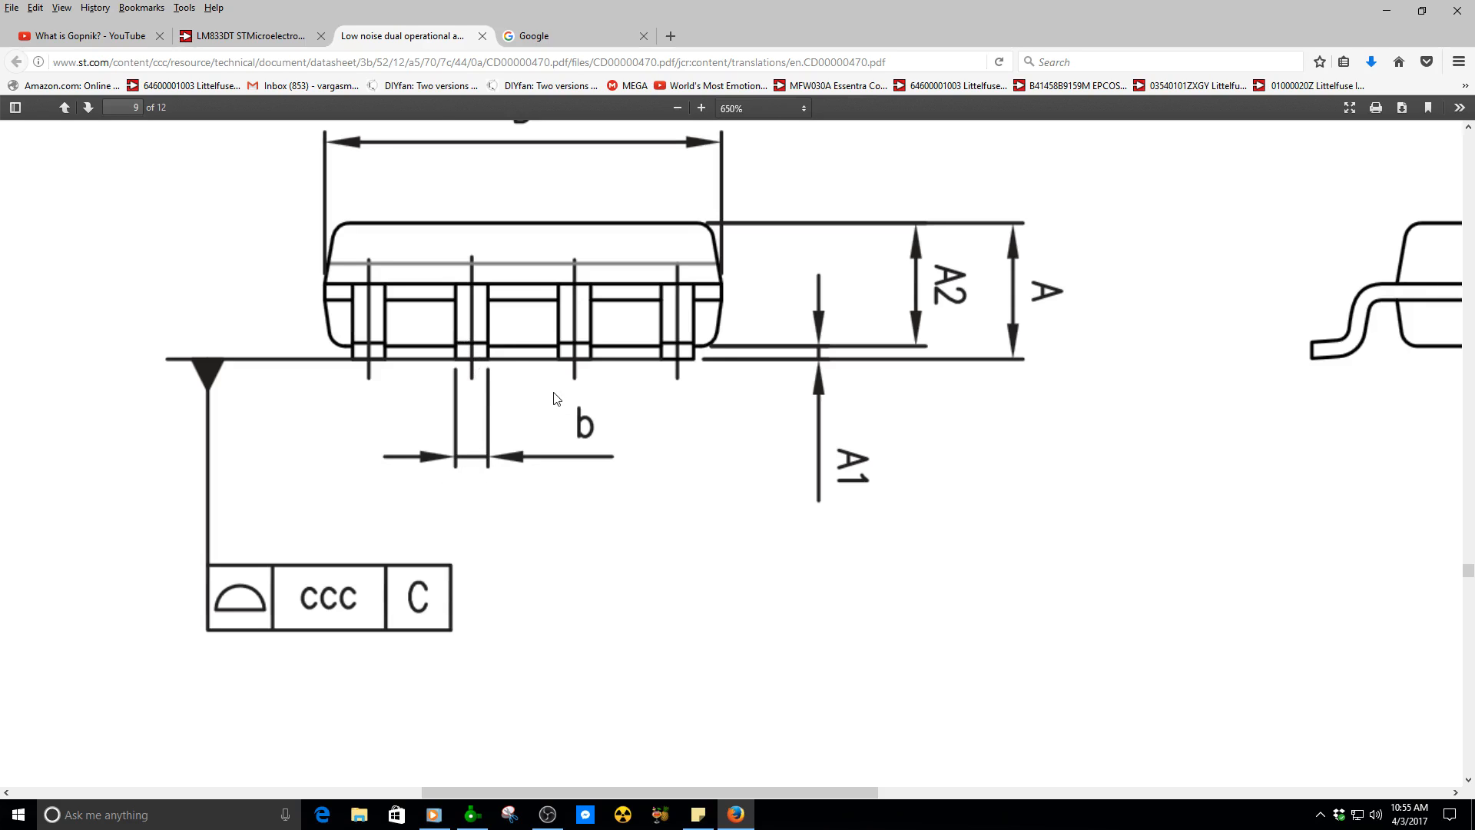
{"action": "scroll", "coordinate": [558, 403], "scroll_direction": "down", "scroll_amount": 10, "text": "ctrl"}
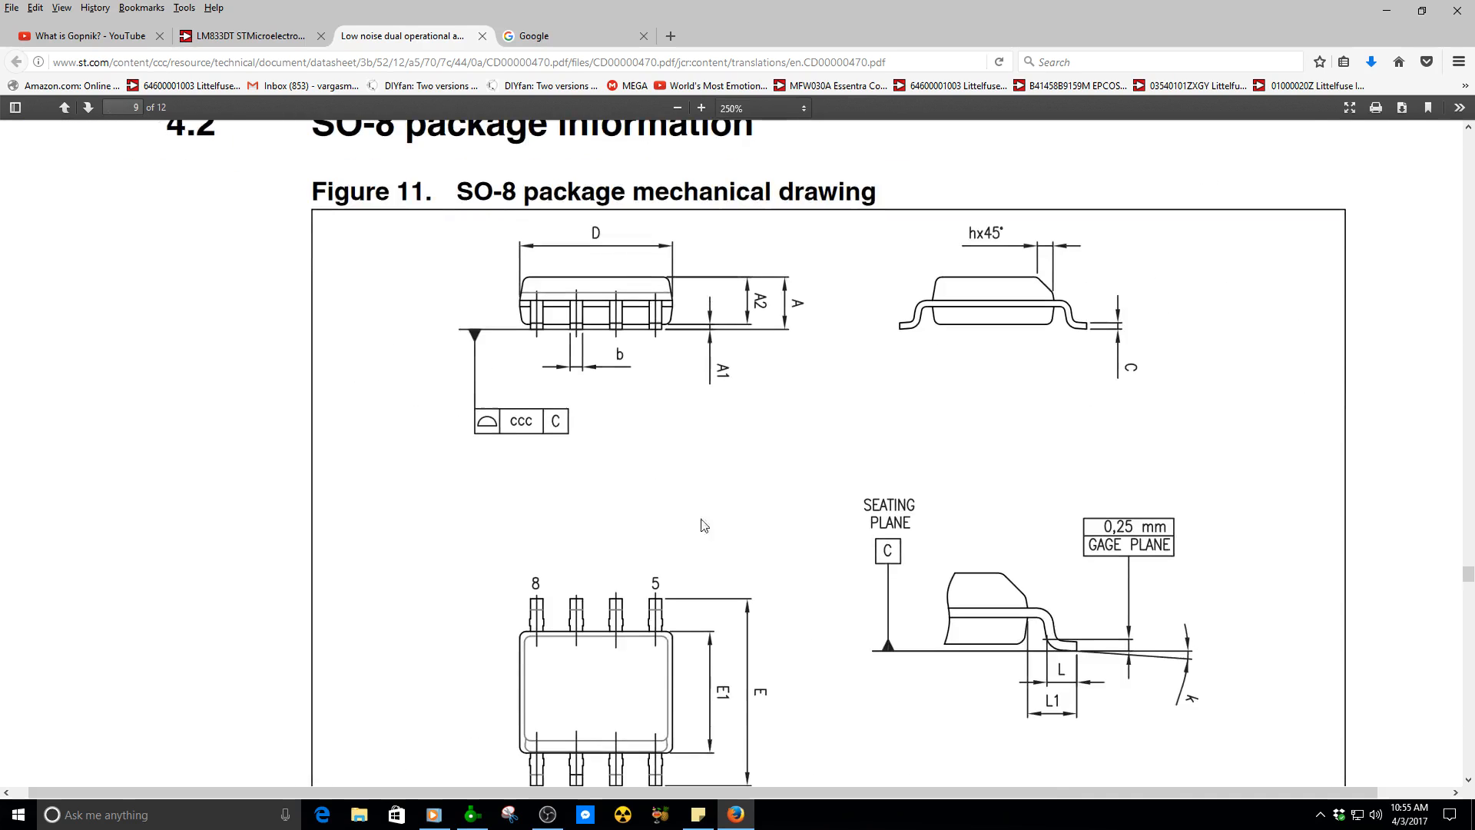
{"action": "scroll", "coordinate": [714, 534], "scroll_direction": "down", "scroll_amount": 6}
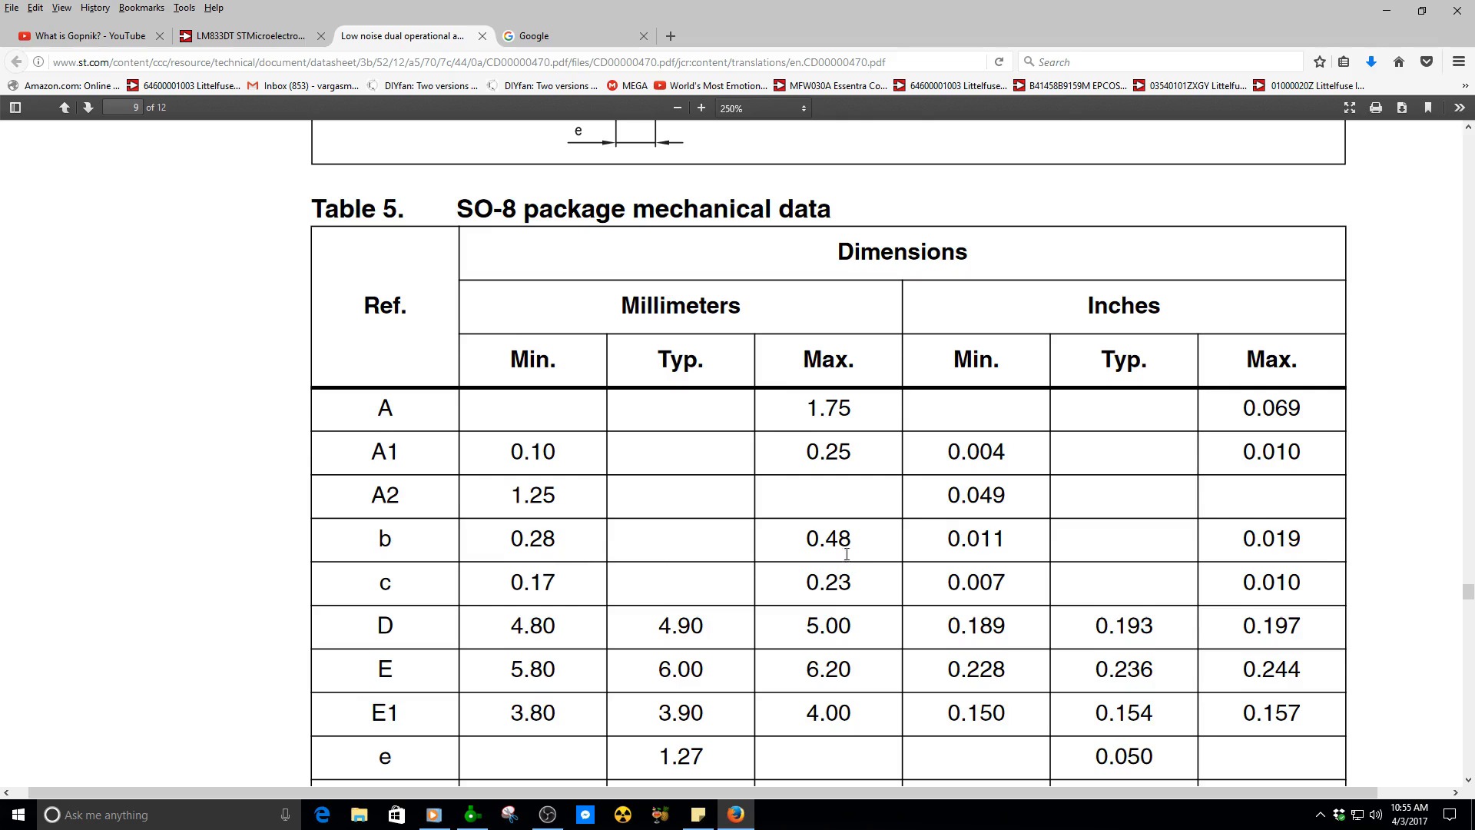
{"action": "left_click", "coordinate": [472, 814]}
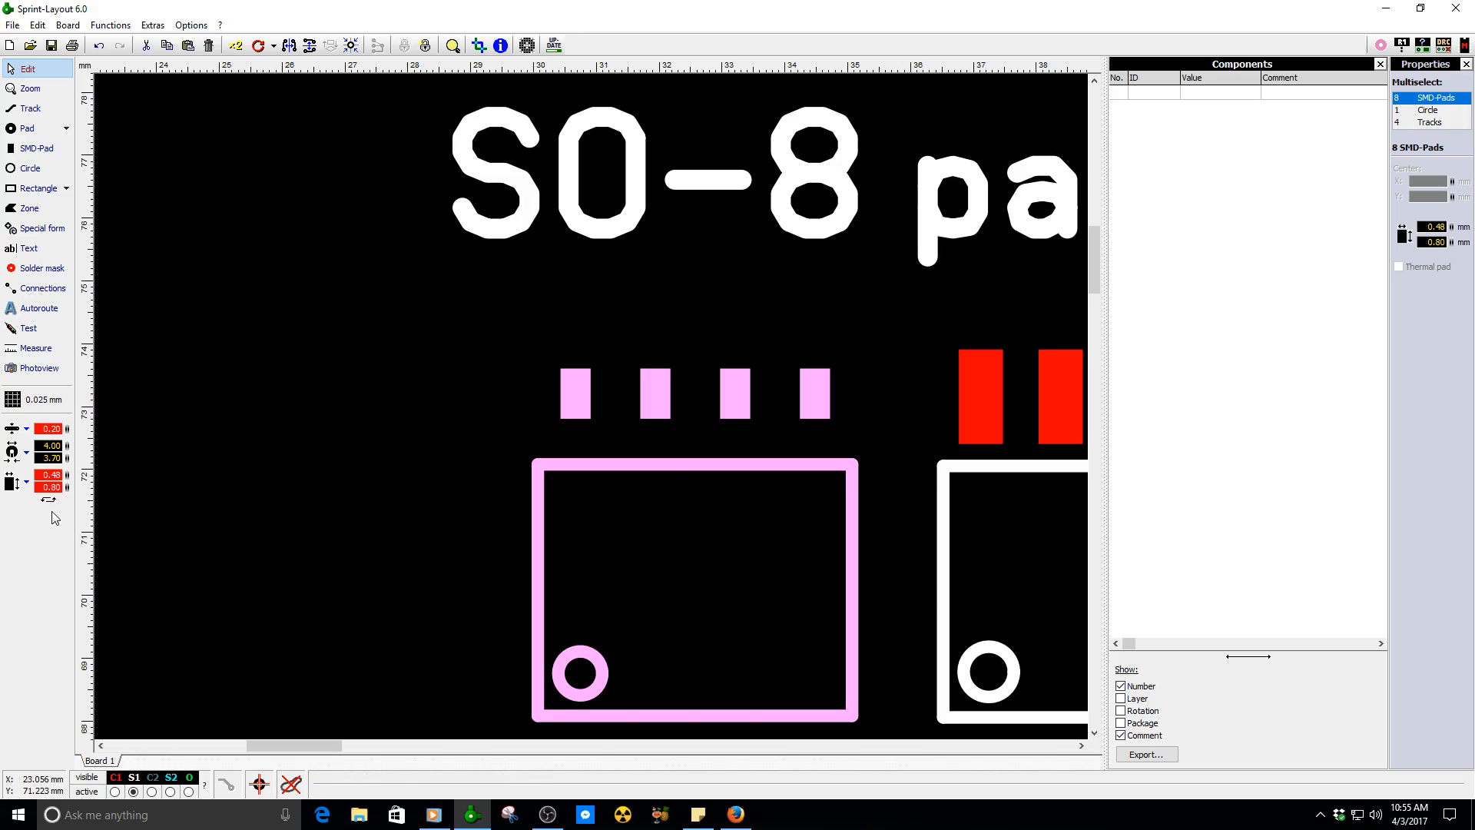
- Move the white SO-8 footprint onto the red-pad drawing so that its pads and body outline line up, and deselect it
{"action": "scroll", "coordinate": [572, 430], "scroll_direction": "down", "scroll_amount": 3}
{"action": "scroll", "coordinate": [686, 431], "scroll_direction": "up", "scroll_amount": 1}
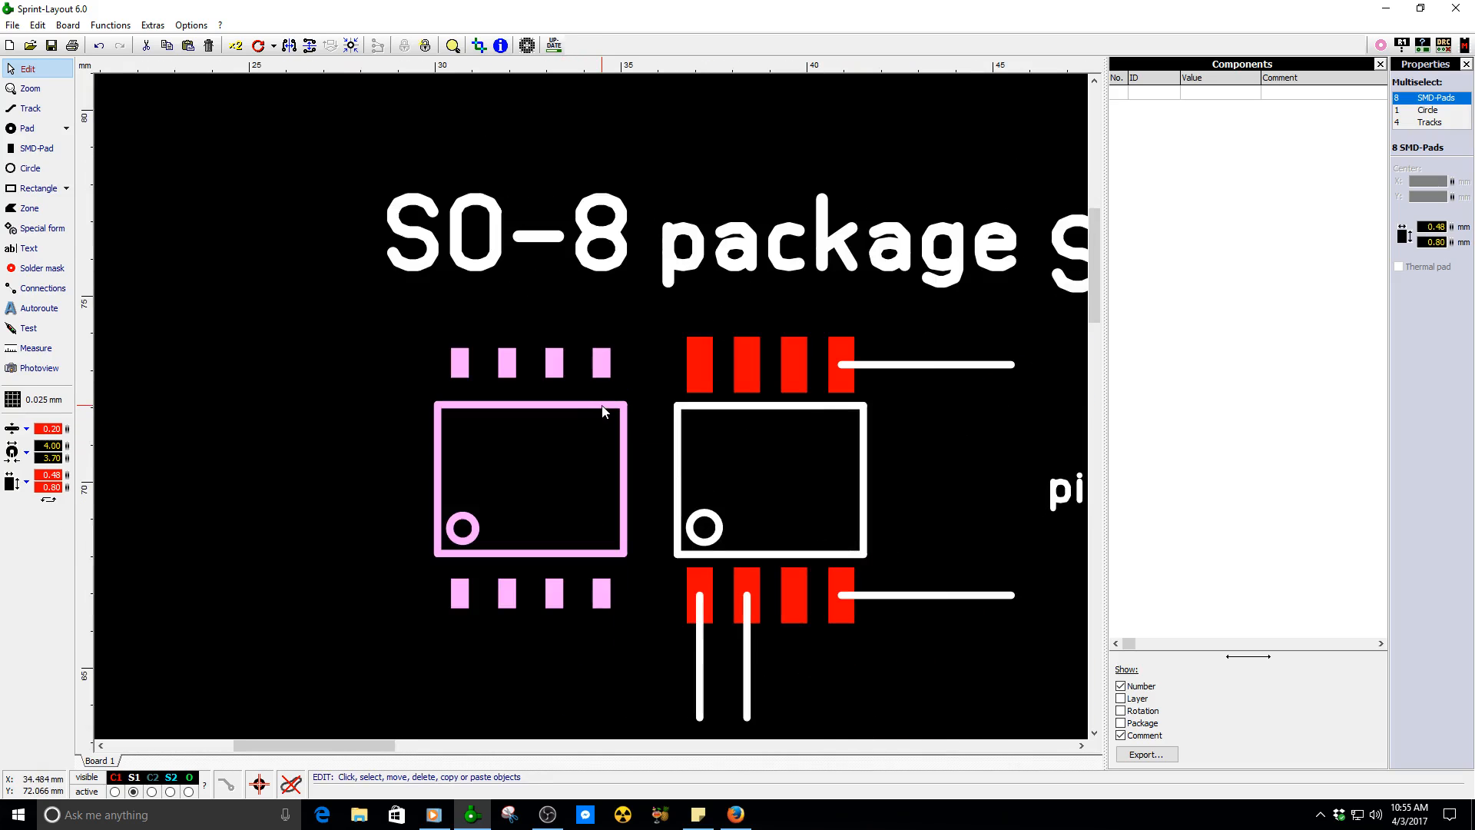
{"action": "scroll", "coordinate": [602, 411], "scroll_direction": "up", "scroll_amount": 2}
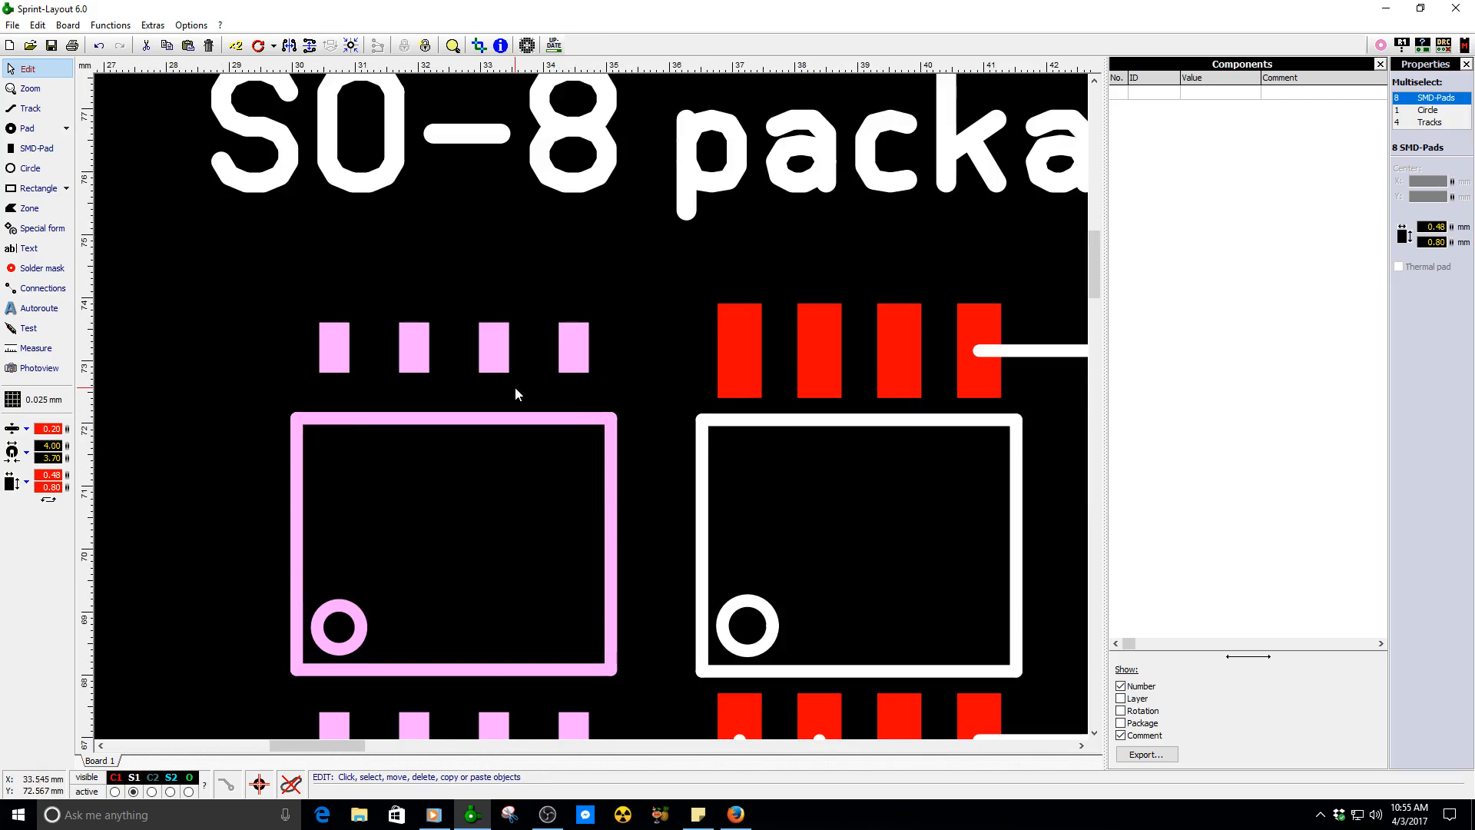
{"action": "left_click_drag", "start_coordinate": [328, 363], "coordinate": [733, 363]}
{"action": "scroll", "coordinate": [583, 407], "scroll_direction": "down", "scroll_amount": 2}
{"action": "scroll", "coordinate": [591, 406], "scroll_direction": "up", "scroll_amount": 2}
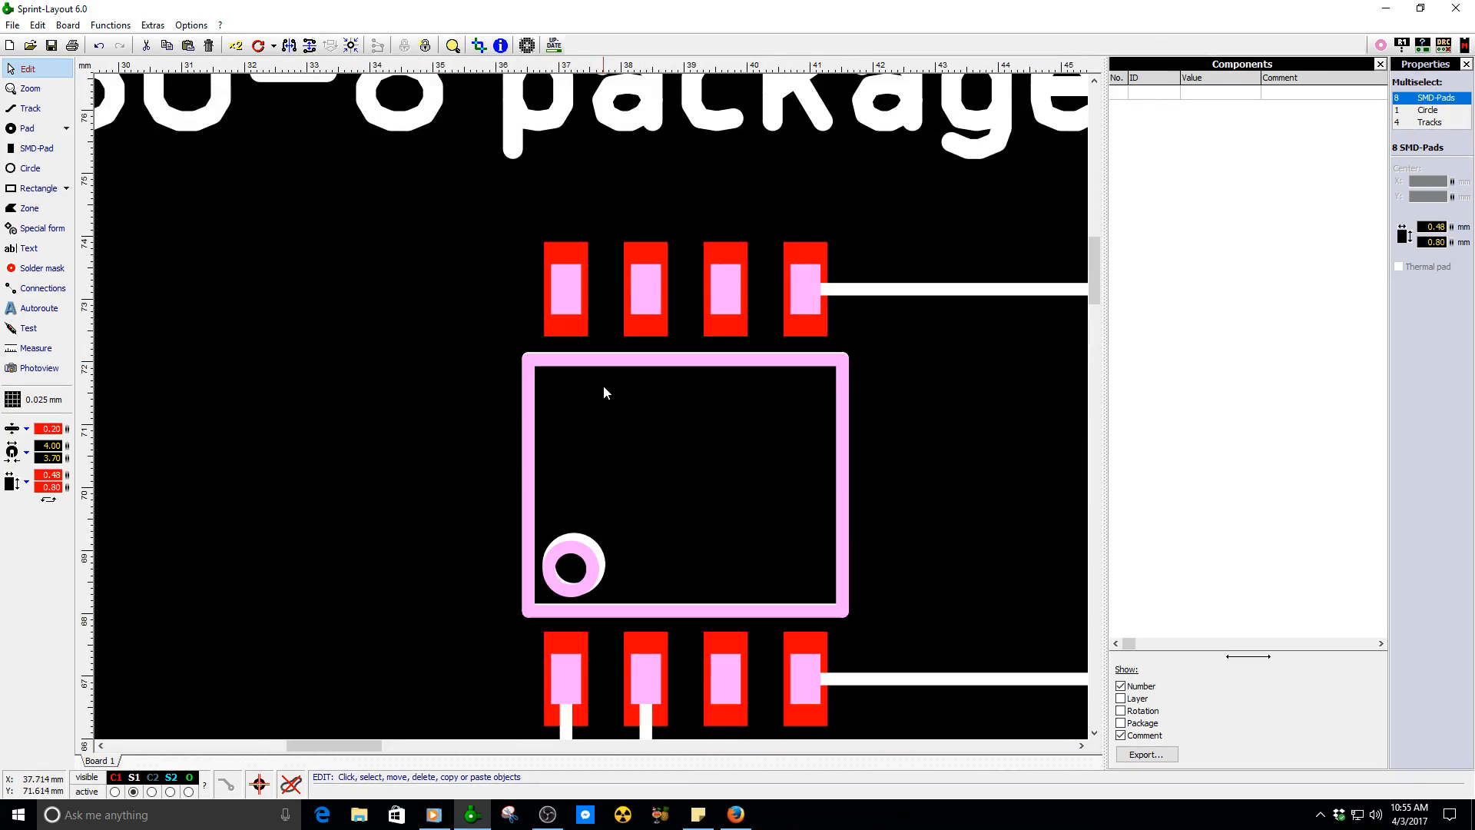
{"action": "left_click", "coordinate": [616, 416]}
- Compare the smaller white pads with the larger red pads around them in the upper and lower rows
{"action": "scroll", "coordinate": [591, 414], "scroll_direction": "up", "scroll_amount": 2}
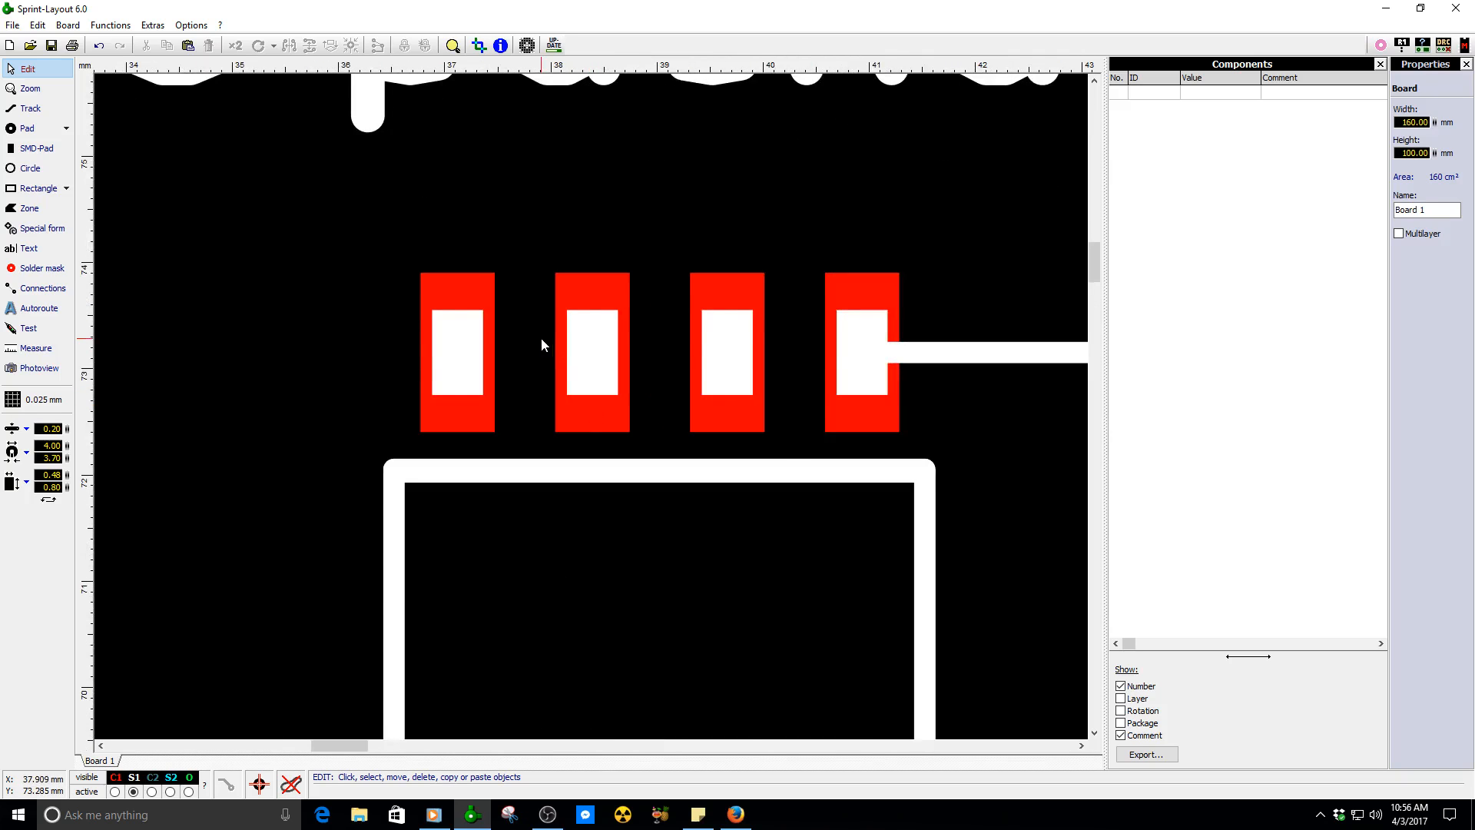
{"action": "scroll", "coordinate": [592, 407], "scroll_direction": "up", "scroll_amount": 1}
{"action": "scroll", "coordinate": [592, 412], "scroll_direction": "down", "scroll_amount": 4}
{"action": "scroll", "coordinate": [593, 412], "scroll_direction": "up", "scroll_amount": 2}
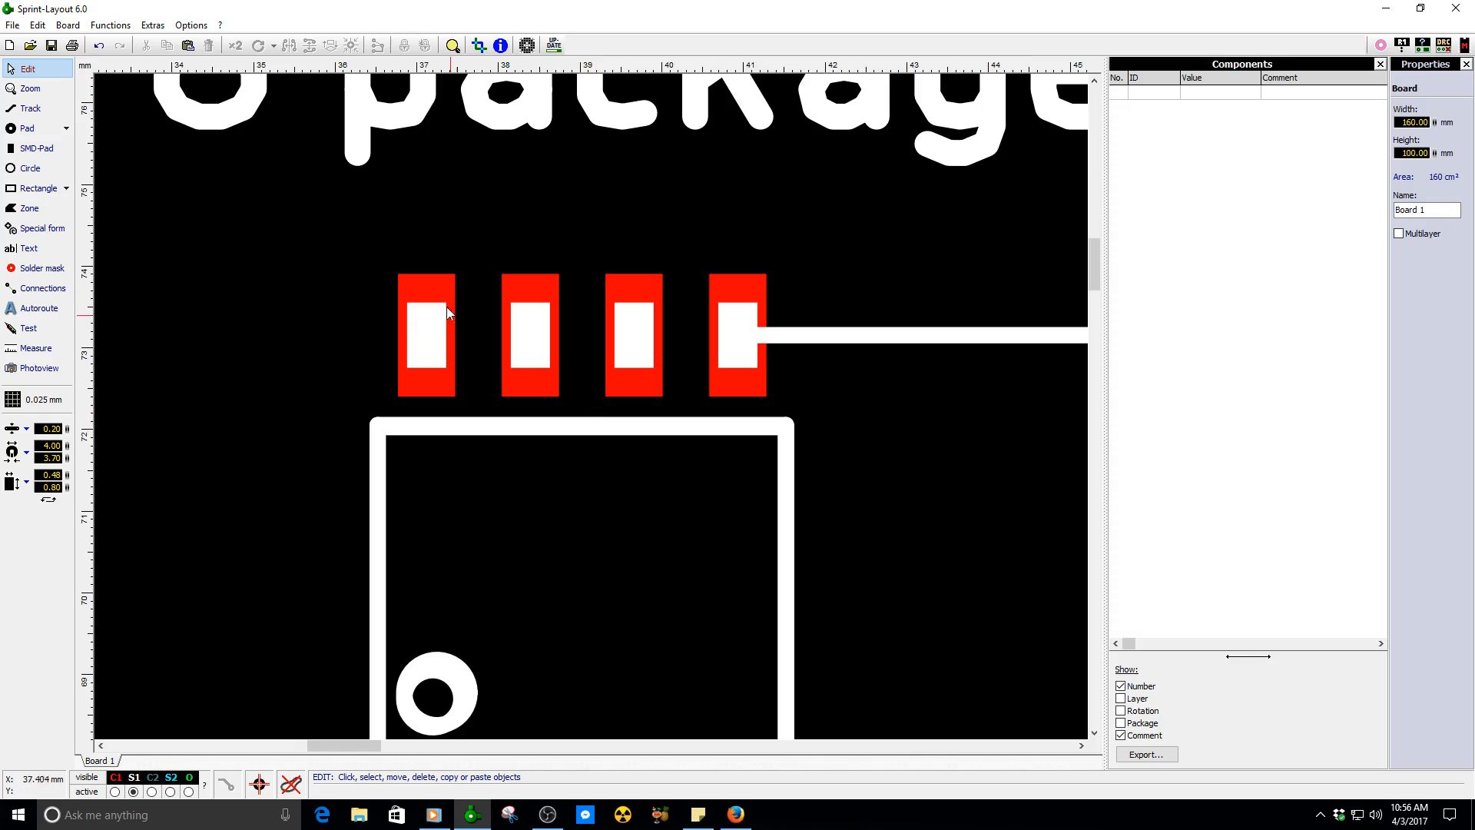
{"action": "scroll", "coordinate": [596, 412], "scroll_direction": "up", "scroll_amount": 3}
{"action": "scroll", "coordinate": [563, 399], "scroll_direction": "down", "scroll_amount": 6}
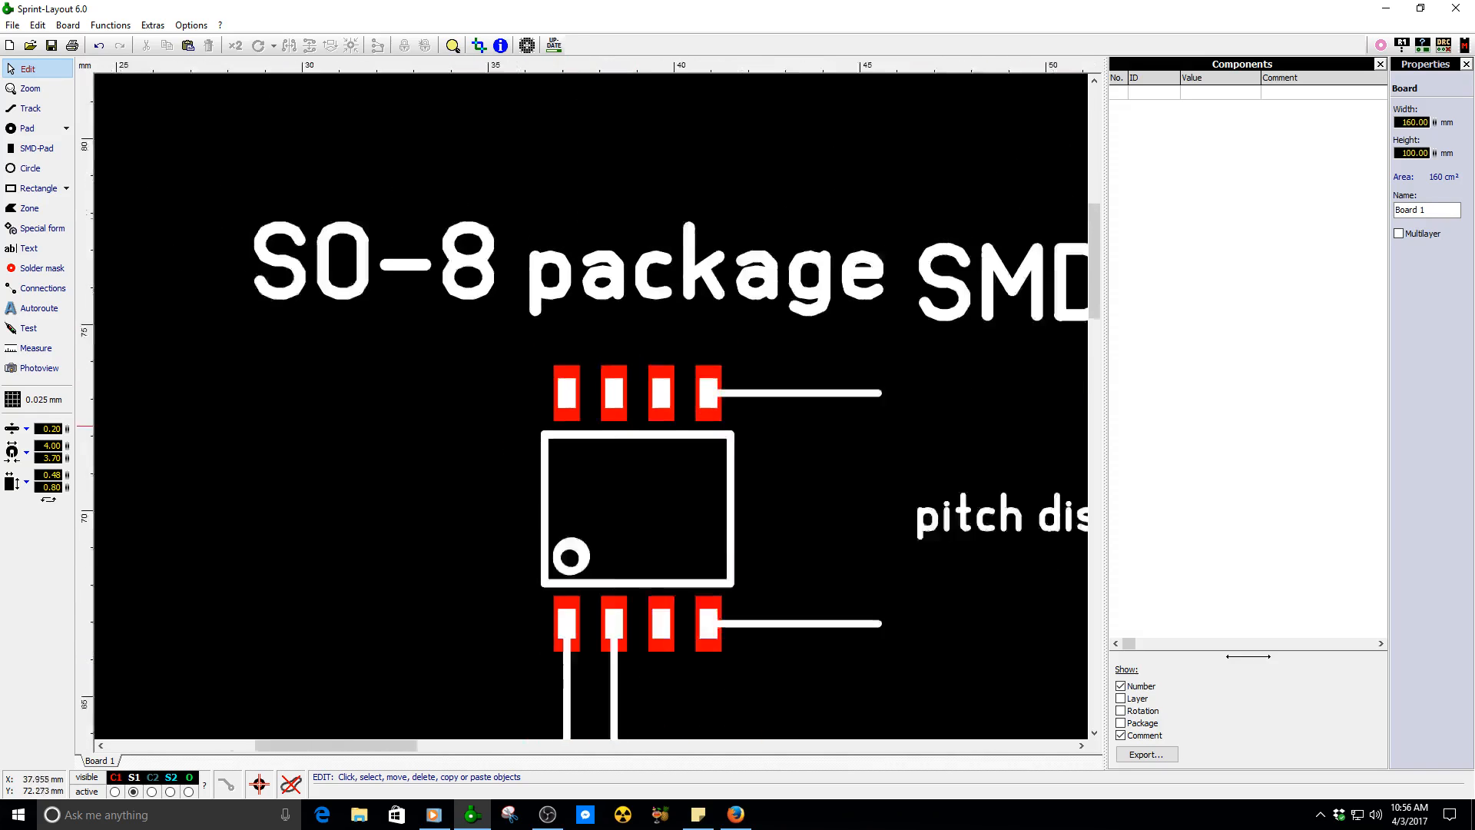
{"action": "scroll", "coordinate": [605, 433], "scroll_direction": "down", "scroll_amount": 2}
{"action": "scroll", "coordinate": [570, 220], "scroll_direction": "up", "scroll_amount": 4}
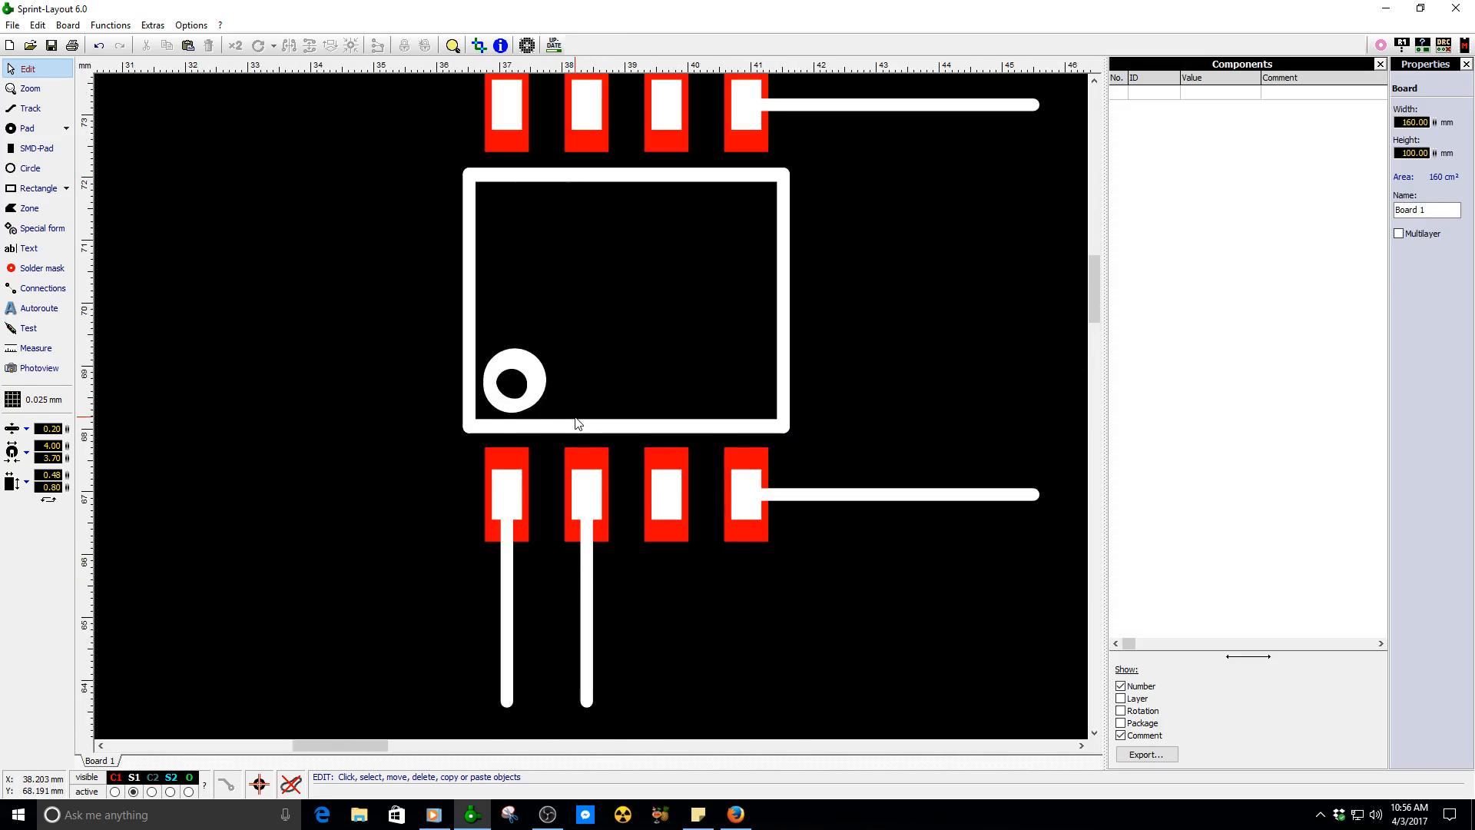
- Move the white SO-8 footprint off the red pads, back to the left of the red-pad drawing
{"action": "scroll", "coordinate": [577, 423], "scroll_direction": "down", "scroll_amount": 2}
{"action": "key", "text": "ctrl+v"}
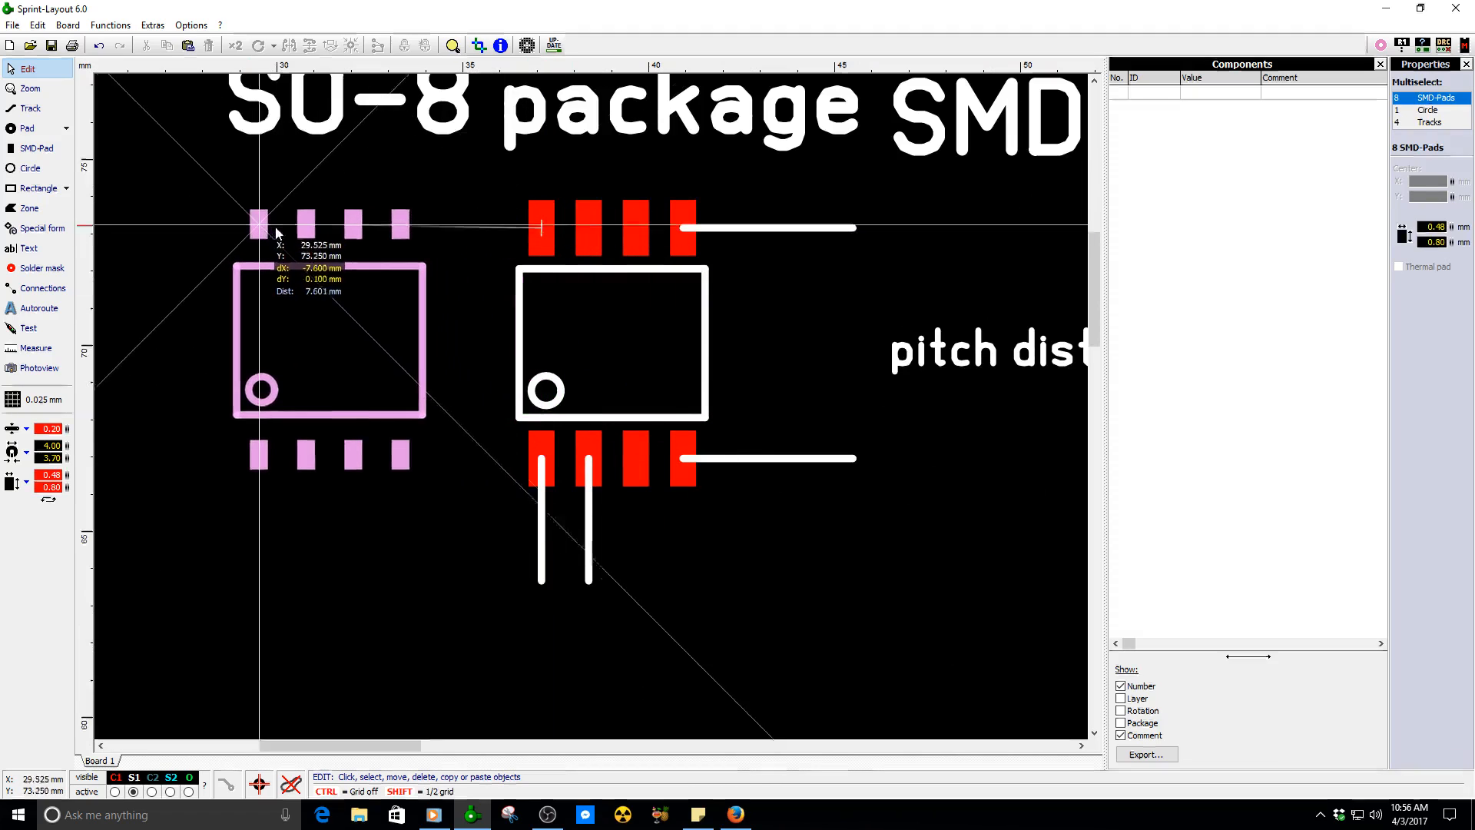
{"action": "left_click", "coordinate": [338, 233]}
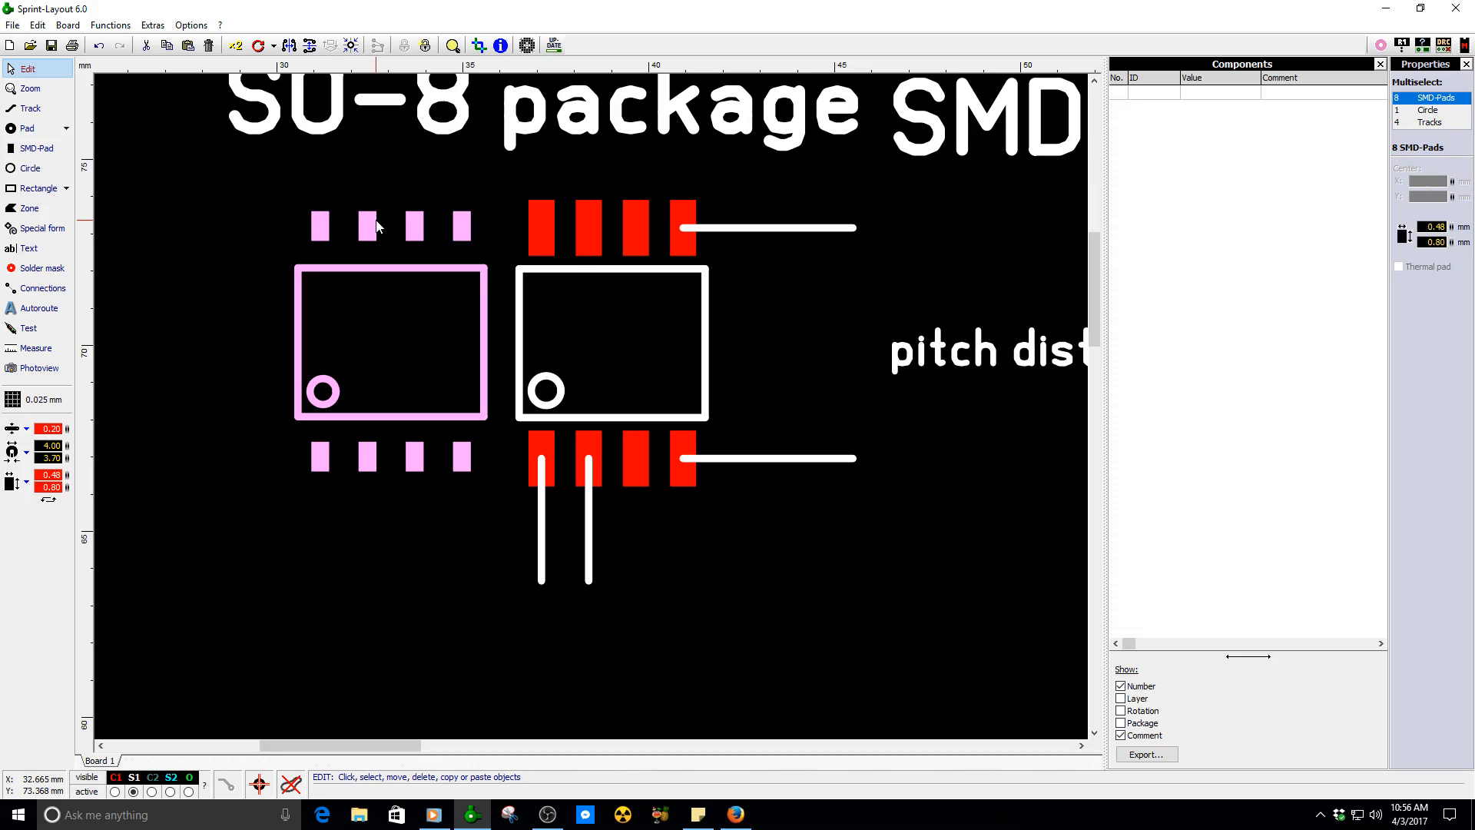
- Measure the pitch between the first two lower red pads at the vertical lines marking their centres
{"action": "left_click", "coordinate": [31, 350]}
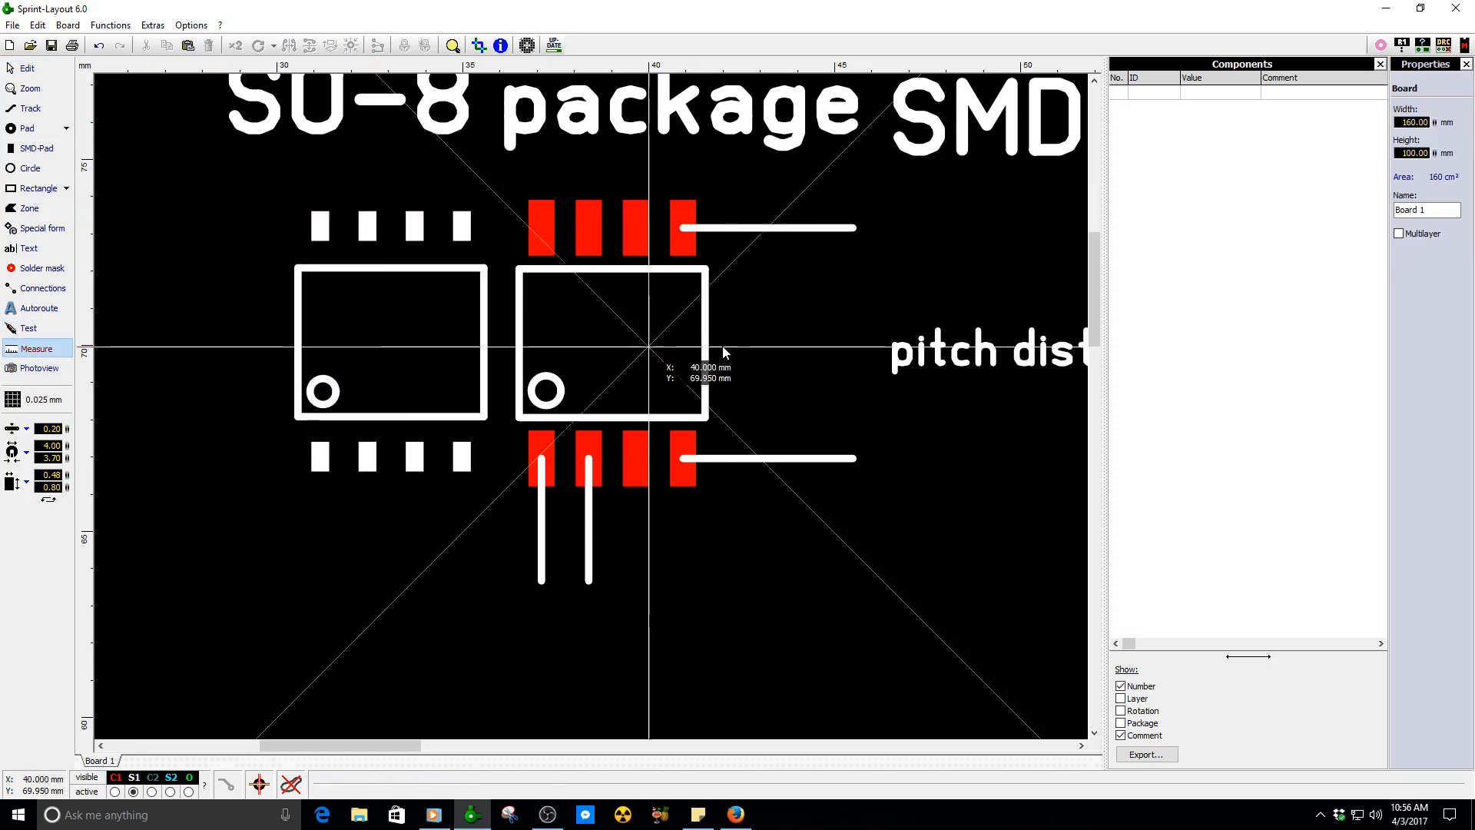
{"action": "scroll", "coordinate": [597, 598], "scroll_direction": "up", "scroll_amount": 5}
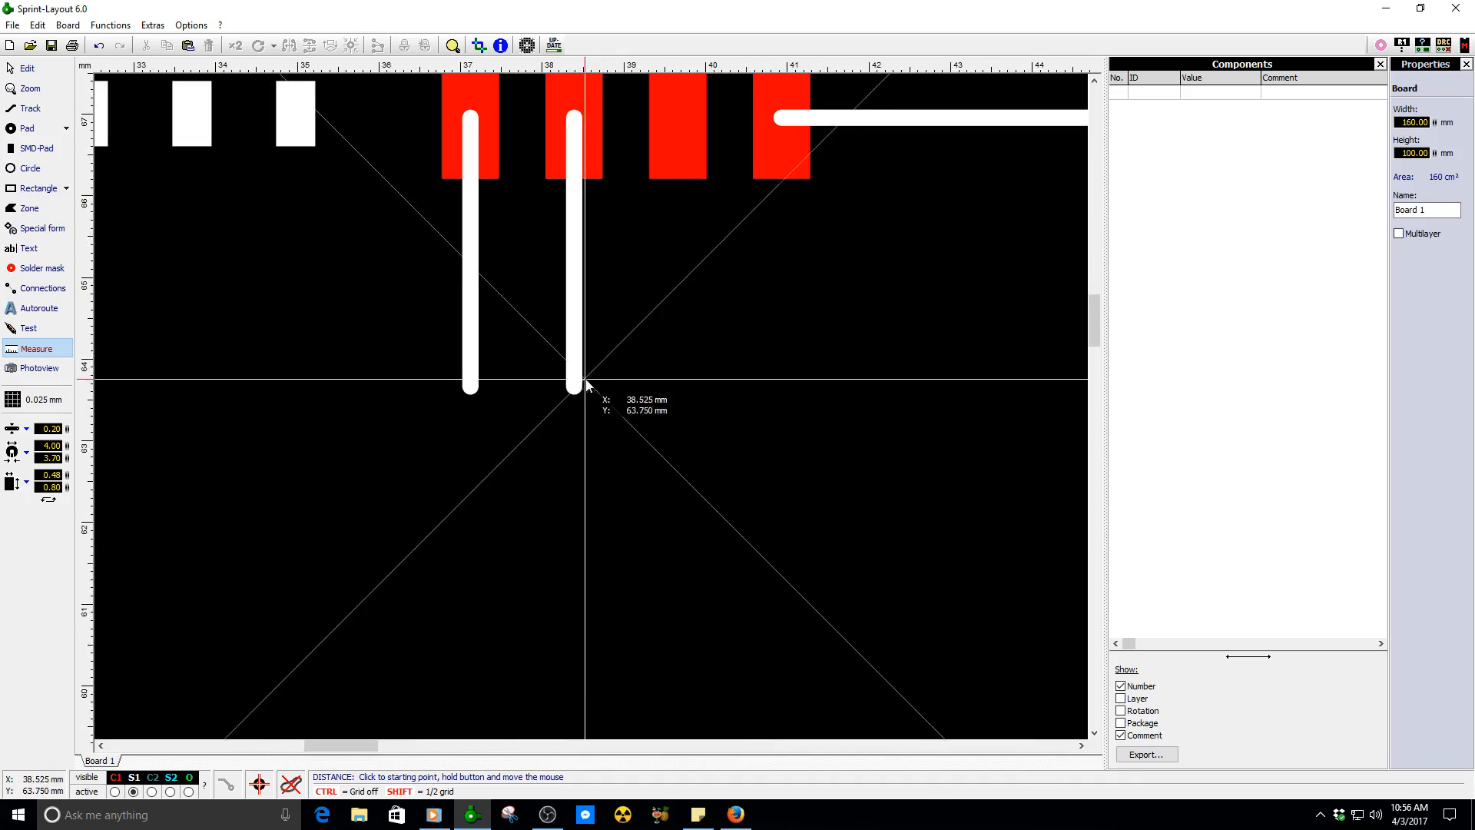
{"action": "scroll", "coordinate": [608, 400], "scroll_direction": "down", "scroll_amount": 1}
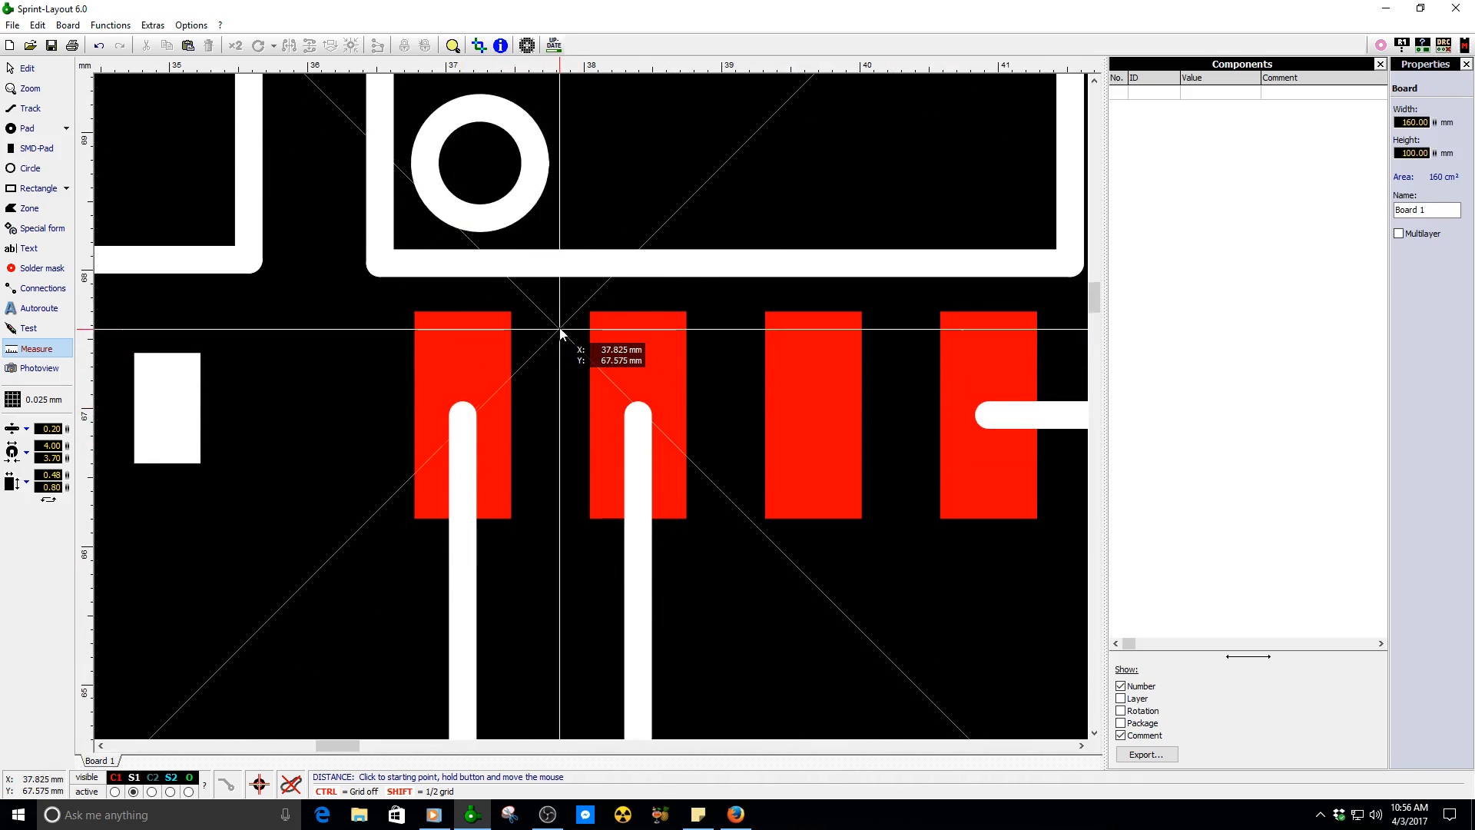
{"action": "left_click_drag", "start_coordinate": [471, 425], "coordinate": [639, 429]}
{"action": "scroll", "coordinate": [772, 595], "scroll_direction": "down", "scroll_amount": 5}
{"action": "scroll", "coordinate": [622, 547], "scroll_direction": "up", "scroll_amount": 4}
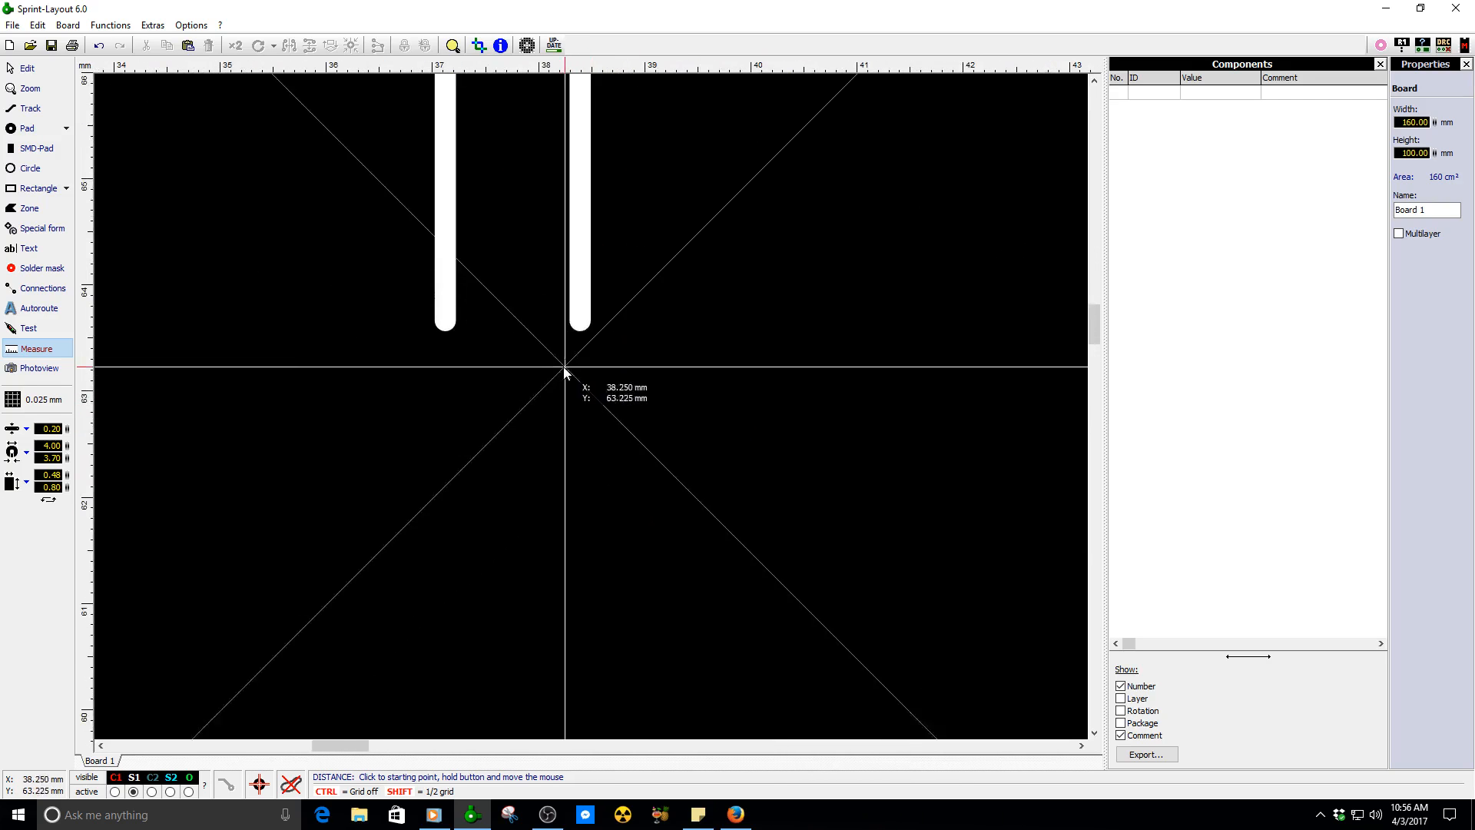
{"action": "scroll", "coordinate": [564, 372], "scroll_direction": "down", "scroll_amount": 2}
- Add the text "PD 1.27 MM" below the two vertical pitch lines of the red-pad drawing
{"action": "left_click", "coordinate": [29, 248]}
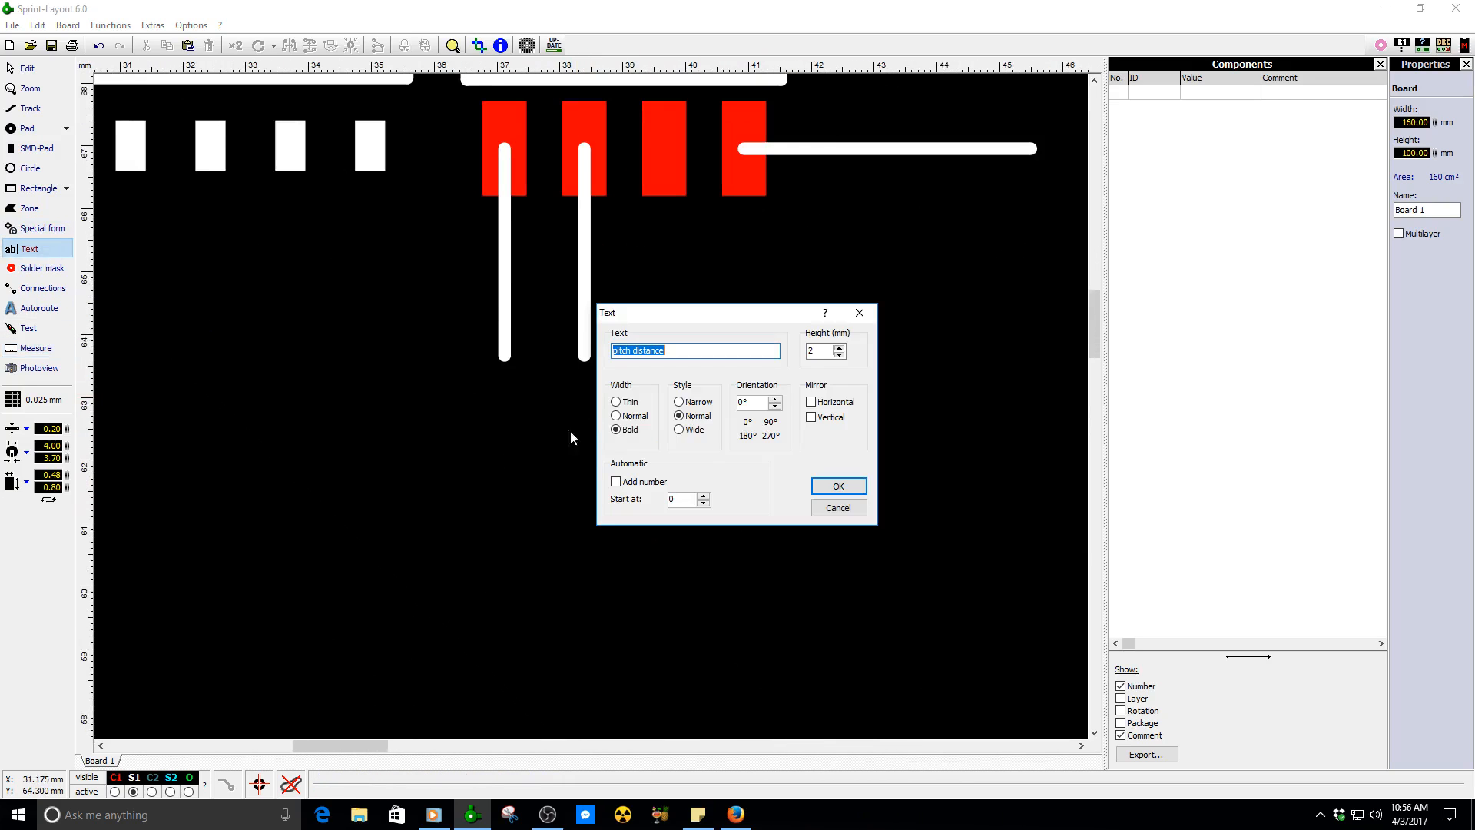
{"action": "type", "text": "PD 1.27 MM"}
{"action": "left_click", "coordinate": [836, 487]}
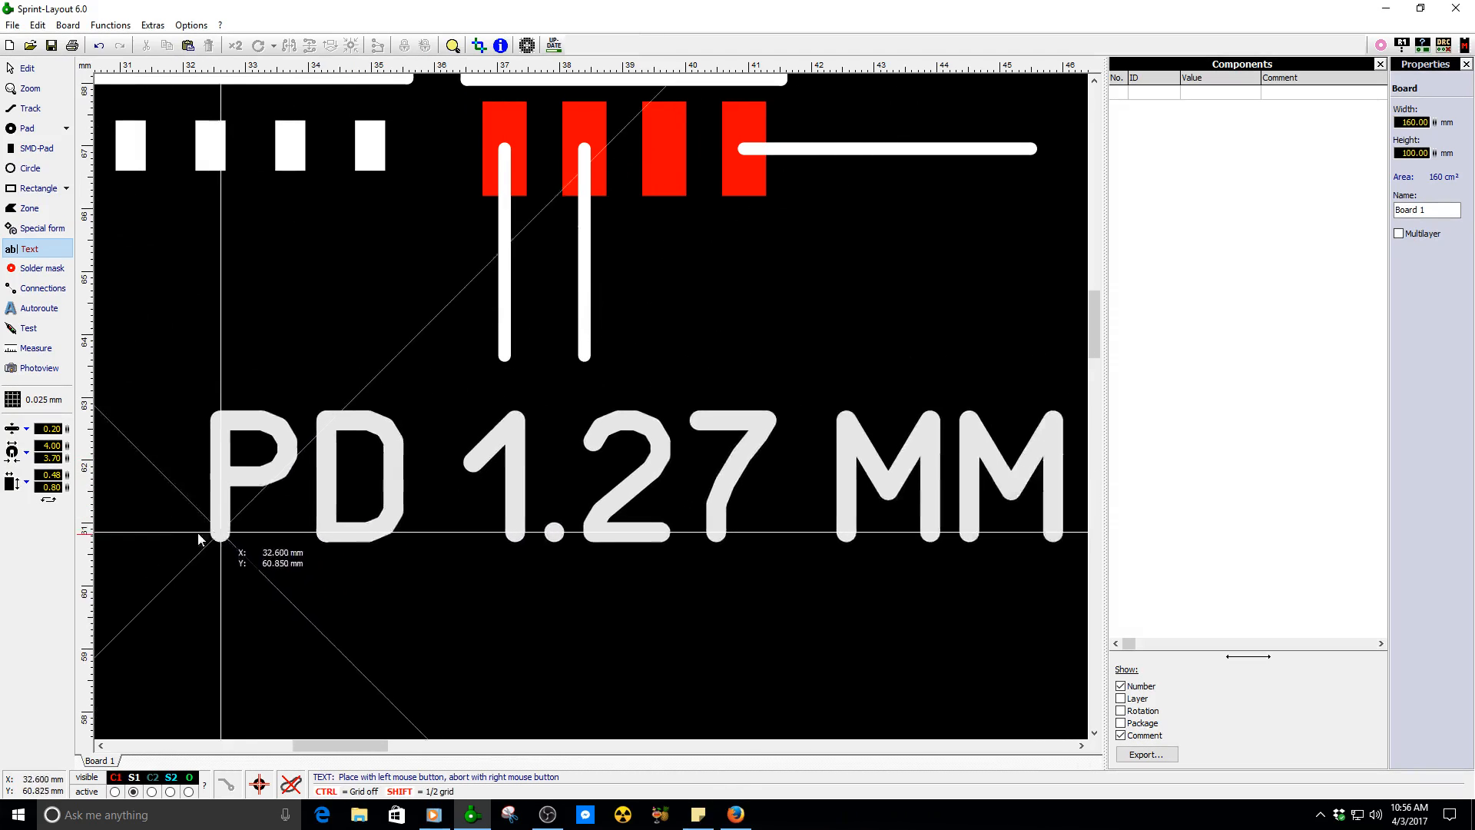
{"action": "left_click", "coordinate": [176, 541]}
{"action": "left_click", "coordinate": [839, 508]}
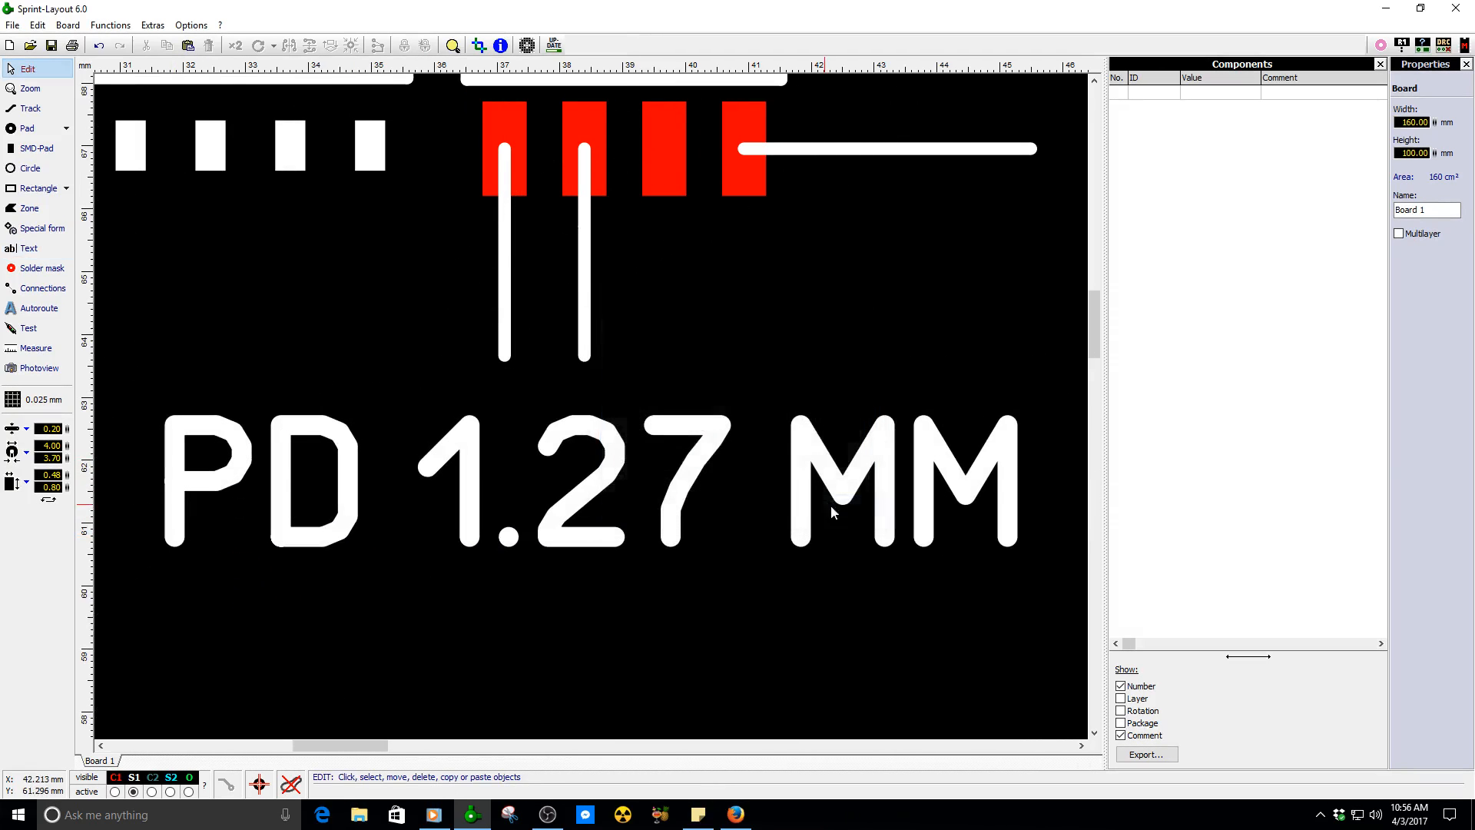
- Set the "PD 1.27 MM" text's height to 1 mm and move it closer under the two vertical pitch lines
{"action": "left_click", "coordinate": [923, 541]}
{"action": "scroll", "coordinate": [923, 541], "scroll_direction": "down", "scroll_amount": 3}
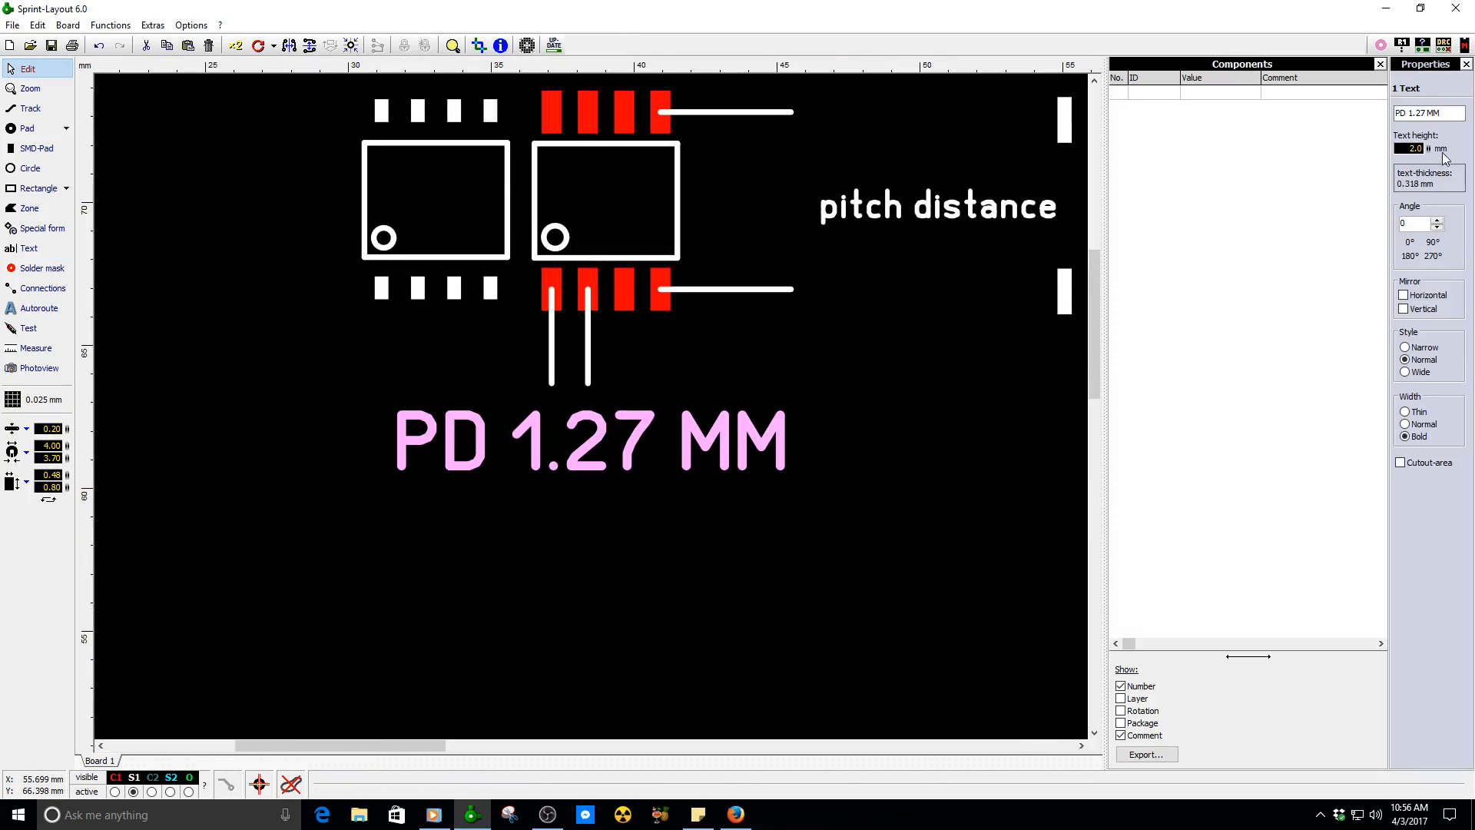
{"action": "left_click_drag", "start_coordinate": [1433, 146], "coordinate": [1450, 211]}
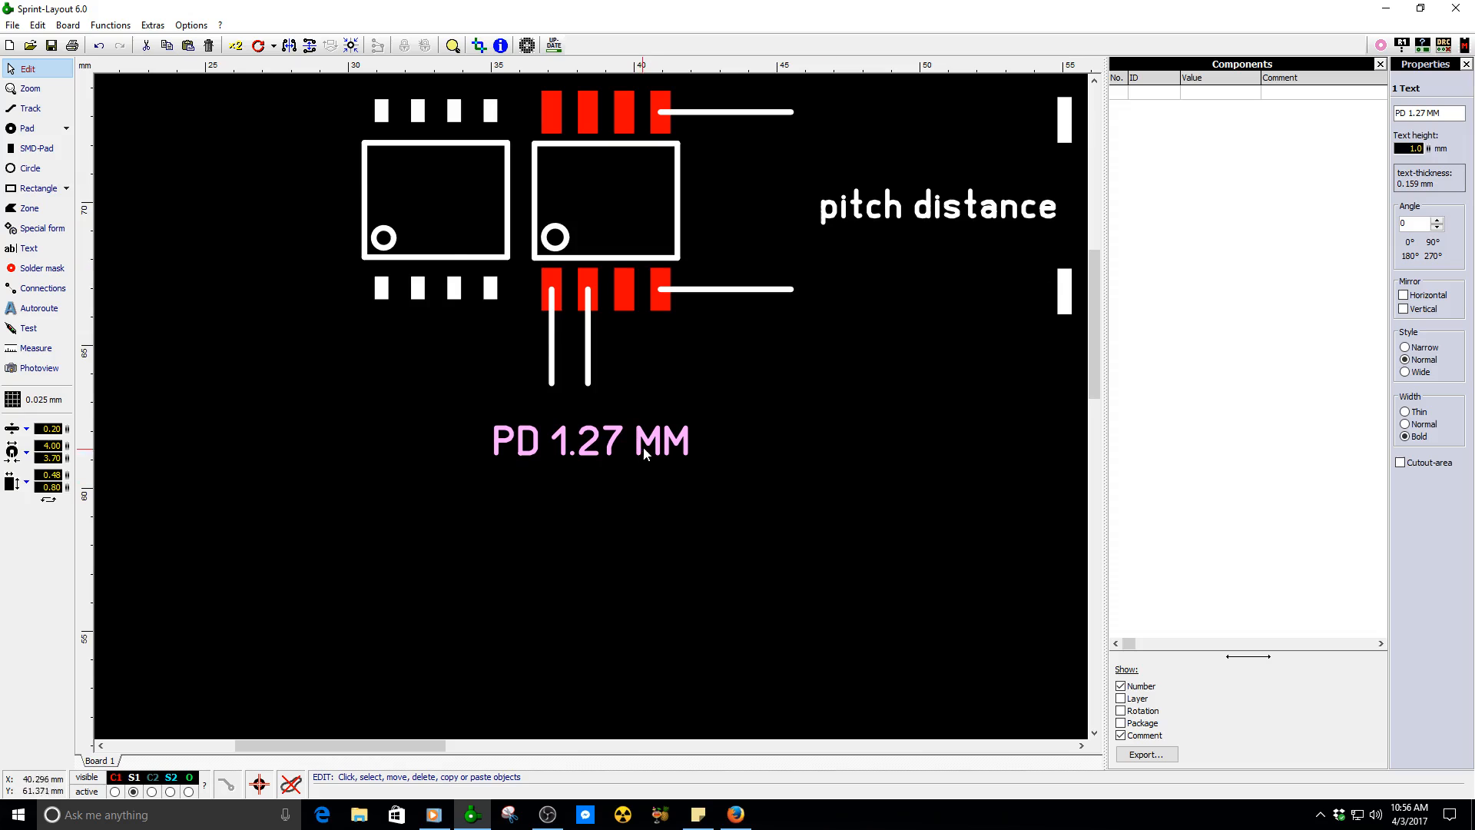
{"action": "left_click_drag", "start_coordinate": [643, 445], "coordinate": [634, 429]}
- Measure the vertical distance between the ends of the two horizontal lines extending from the upper and lower red pads
{"action": "scroll", "coordinate": [592, 405], "scroll_direction": "up", "scroll_amount": 2}
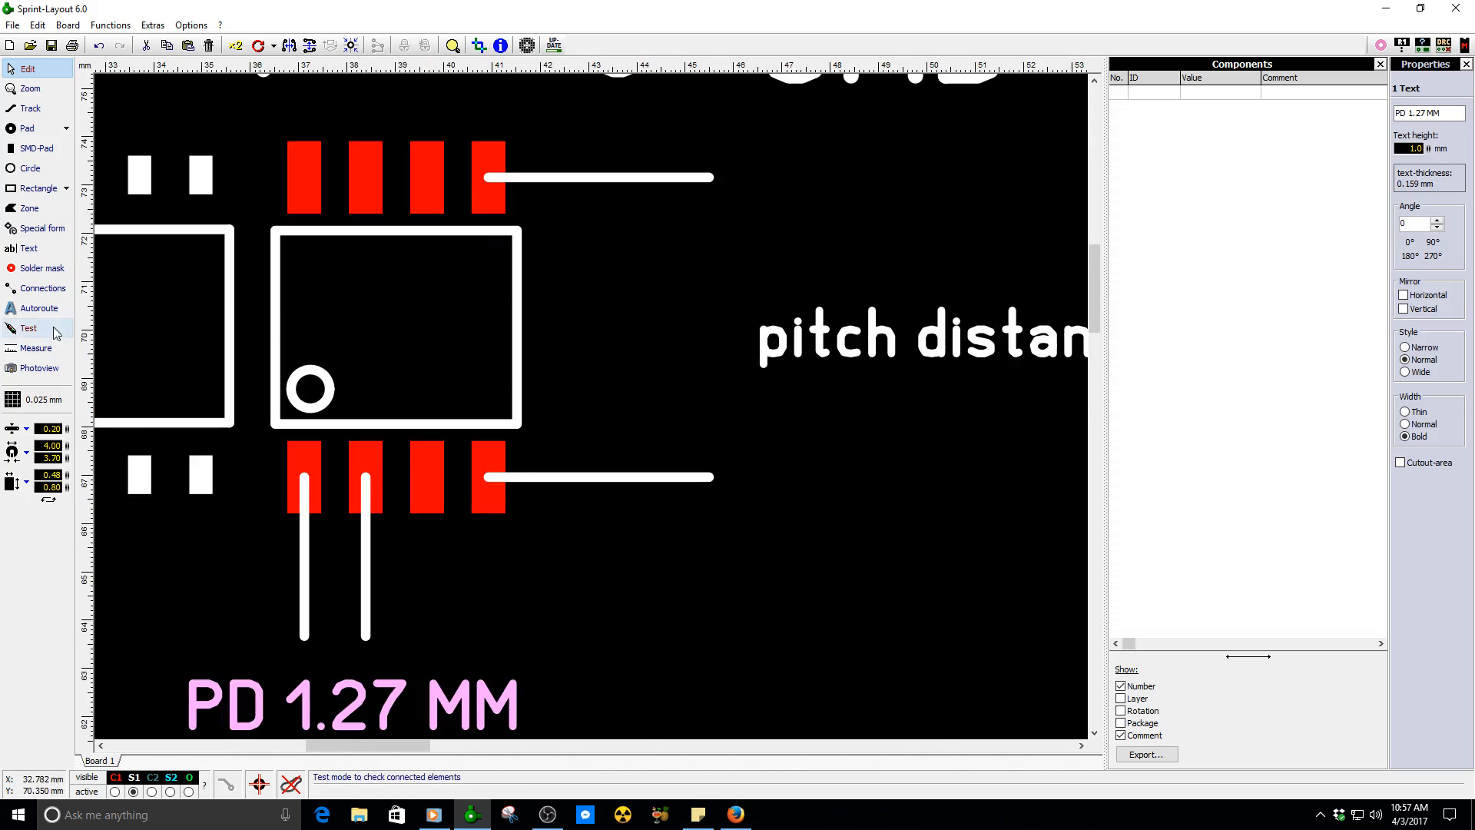
{"action": "left_click", "coordinate": [31, 349]}
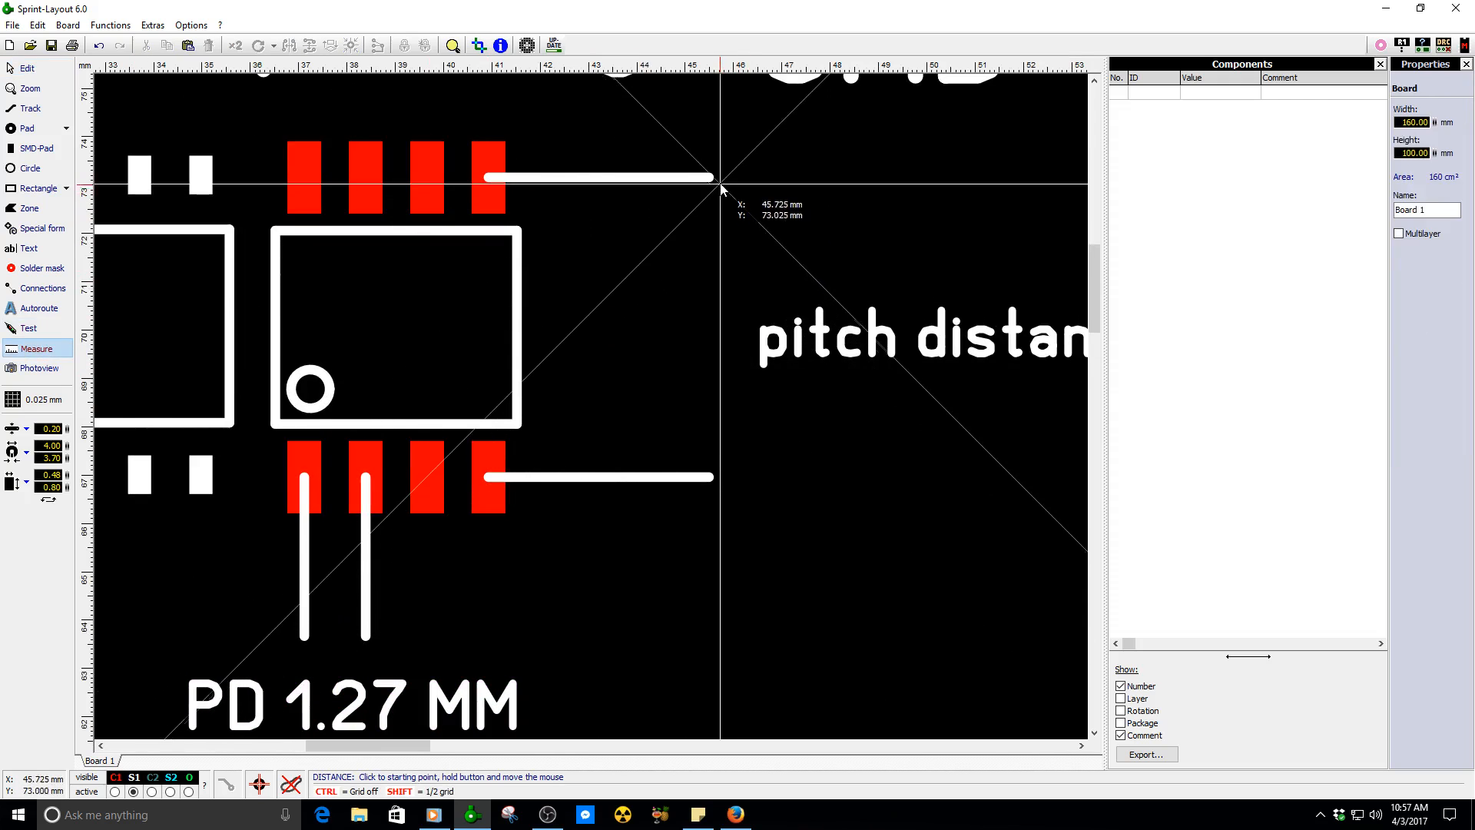
{"action": "left_click_drag", "start_coordinate": [712, 179], "coordinate": [711, 479]}
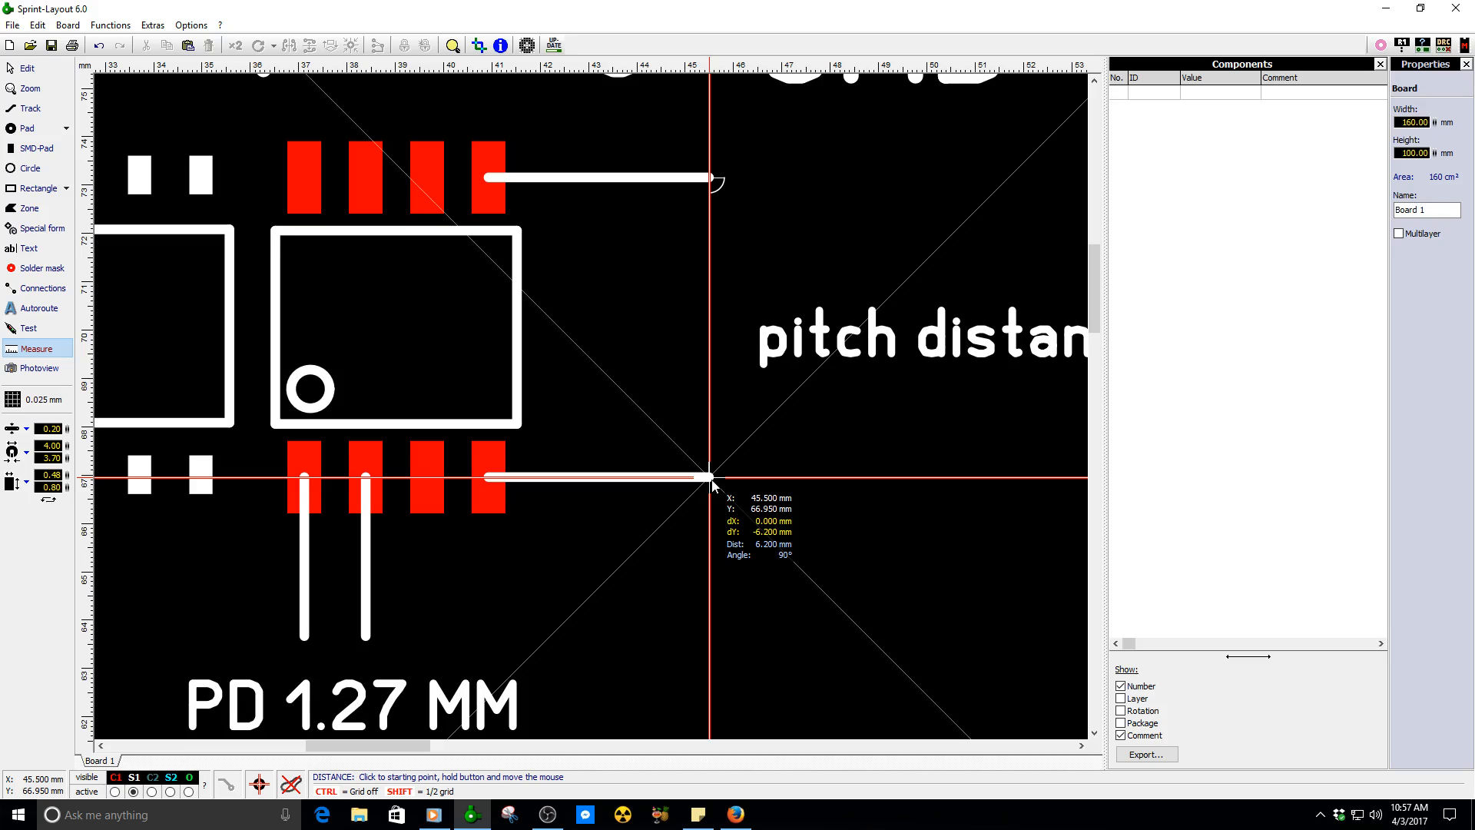
{"action": "left_click_drag", "start_coordinate": [711, 479], "coordinate": [712, 479]}
{"action": "scroll", "coordinate": [711, 480], "scroll_direction": "down", "scroll_amount": 2}
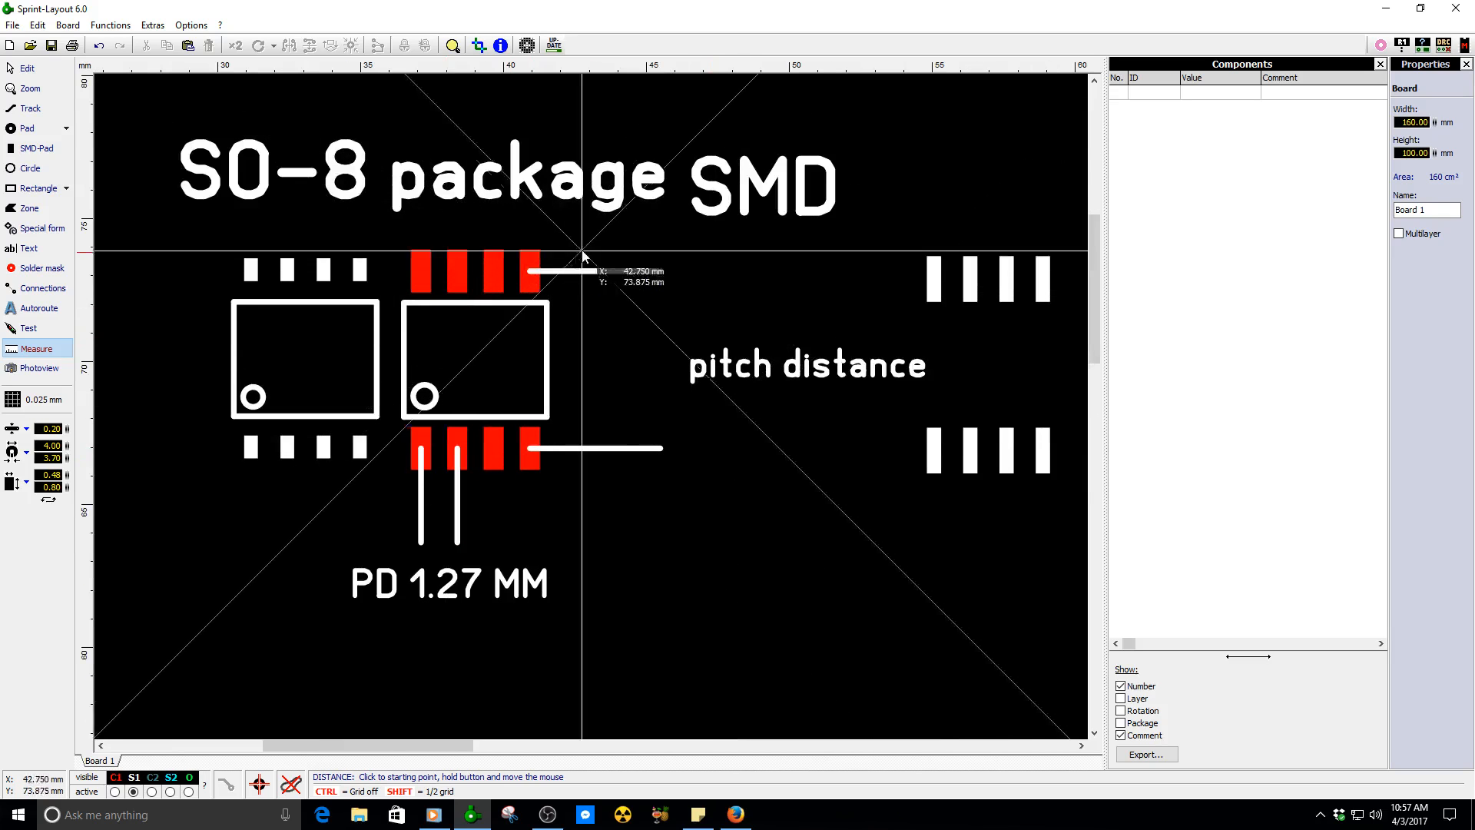
{"action": "key", "text": "Escape"}
- Delete the two horizontal lines beside the red pads and the two vertical pitch lines below them
{"action": "left_click_drag", "start_coordinate": [648, 245], "coordinate": [615, 494]}
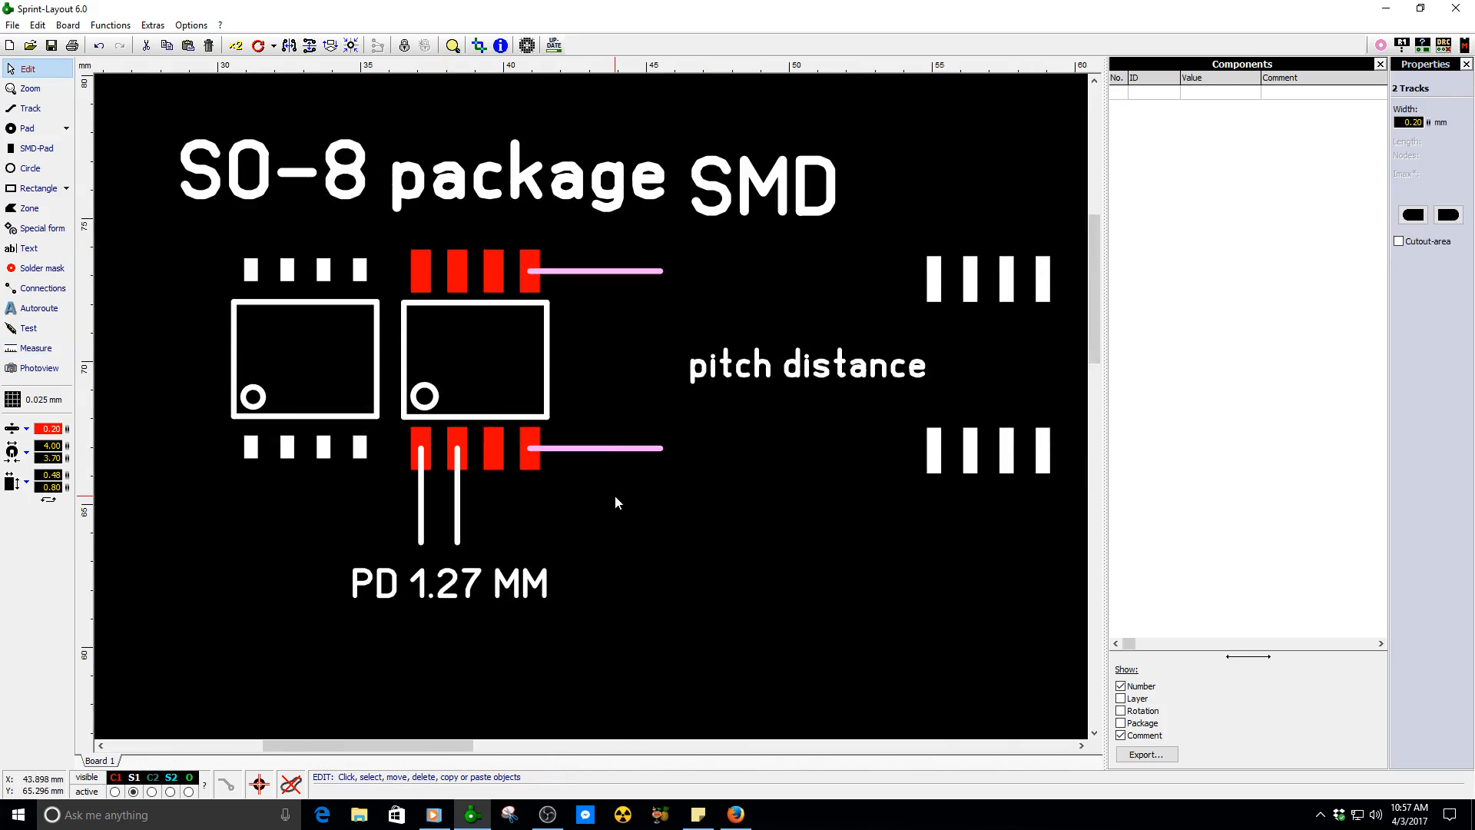
{"action": "key", "text": "Delete"}
{"action": "left_click_drag", "start_coordinate": [514, 491], "coordinate": [384, 528]}
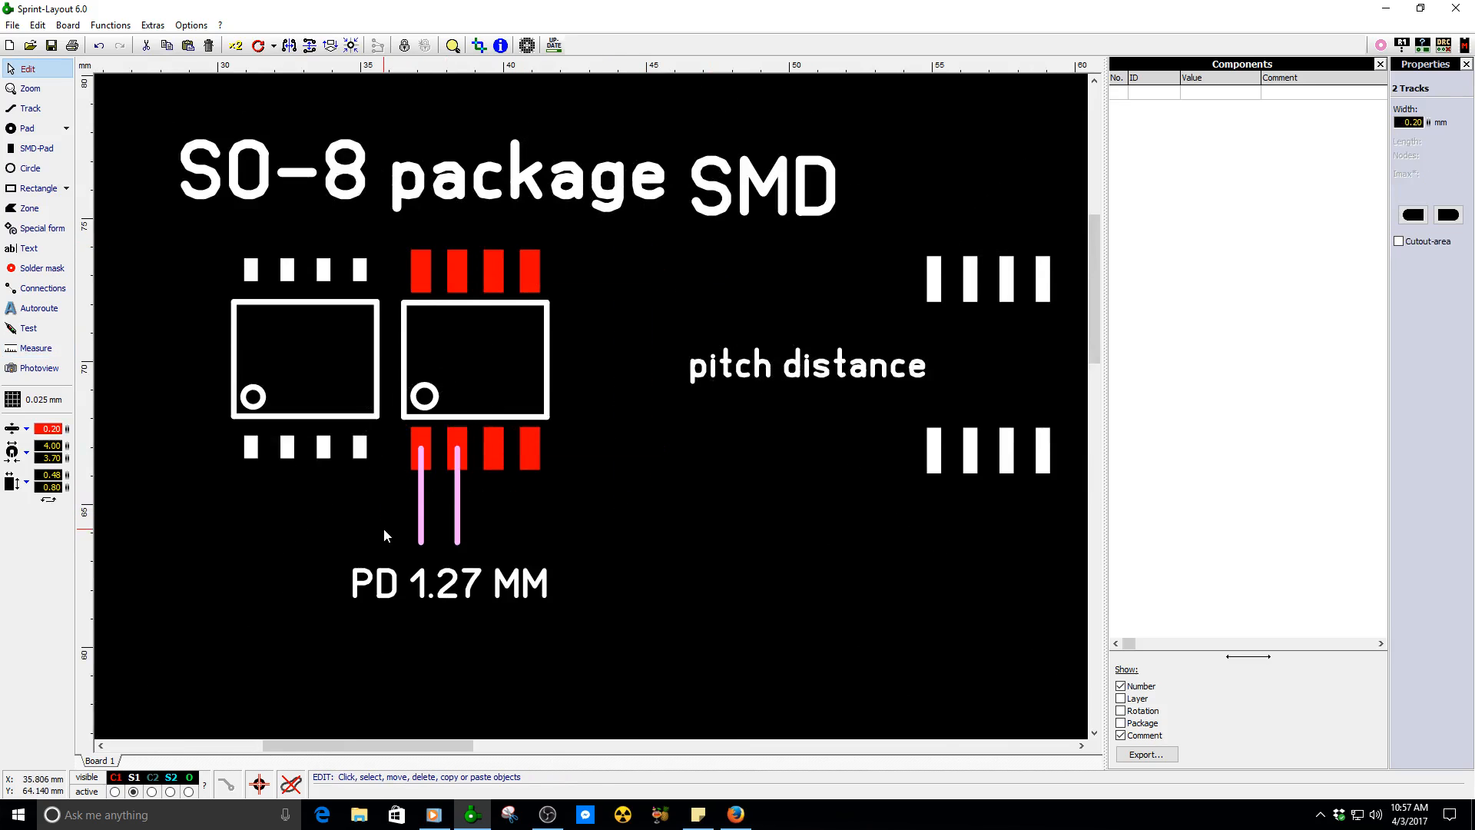
{"action": "key", "text": "Delete"}
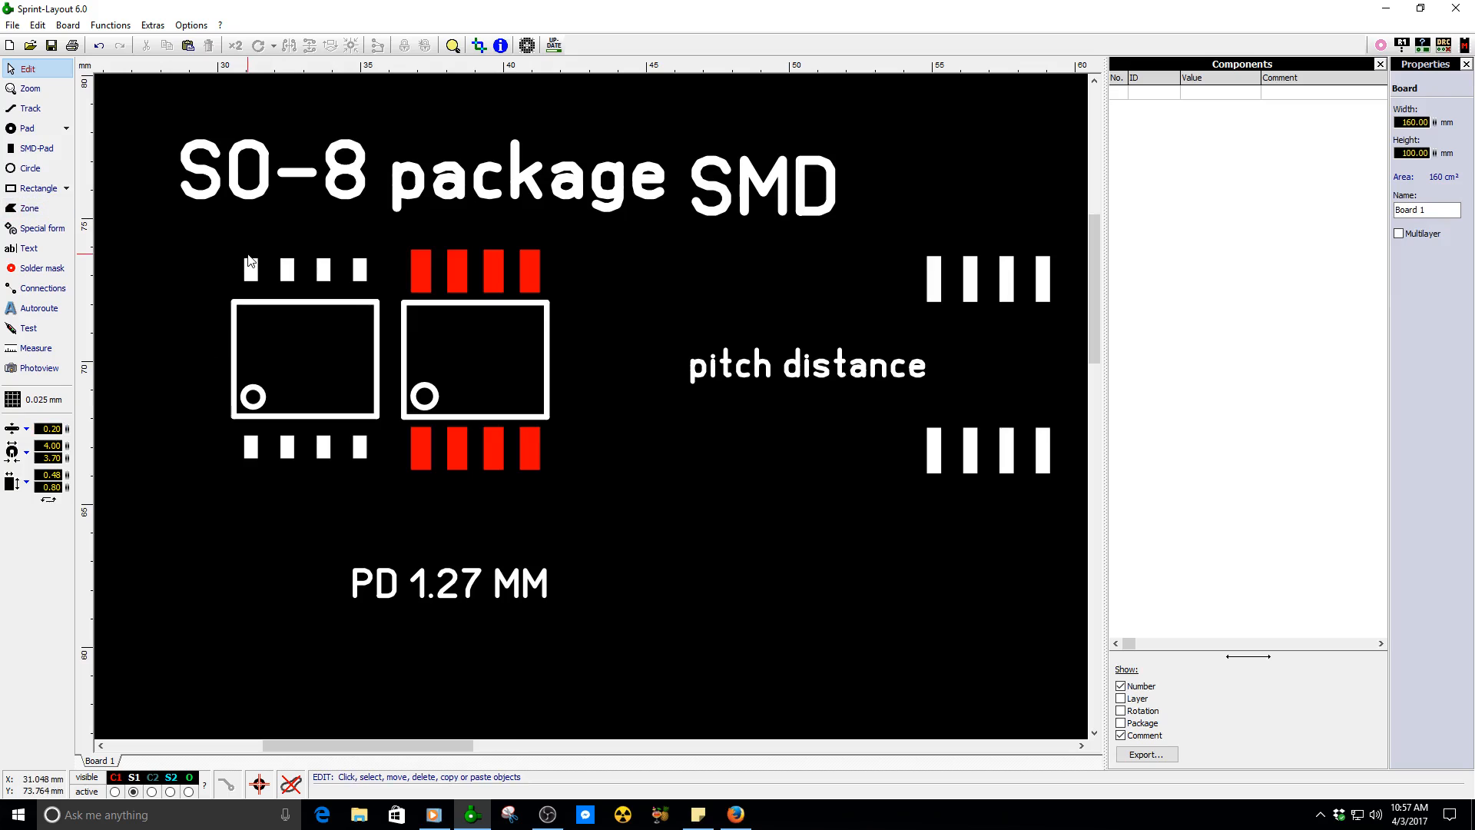
- Move the small-pad SO-8 drawing onto the red-pad footprint so the outlines and pads overlap, and compare the pad sizes
{"action": "left_click", "coordinate": [255, 279]}
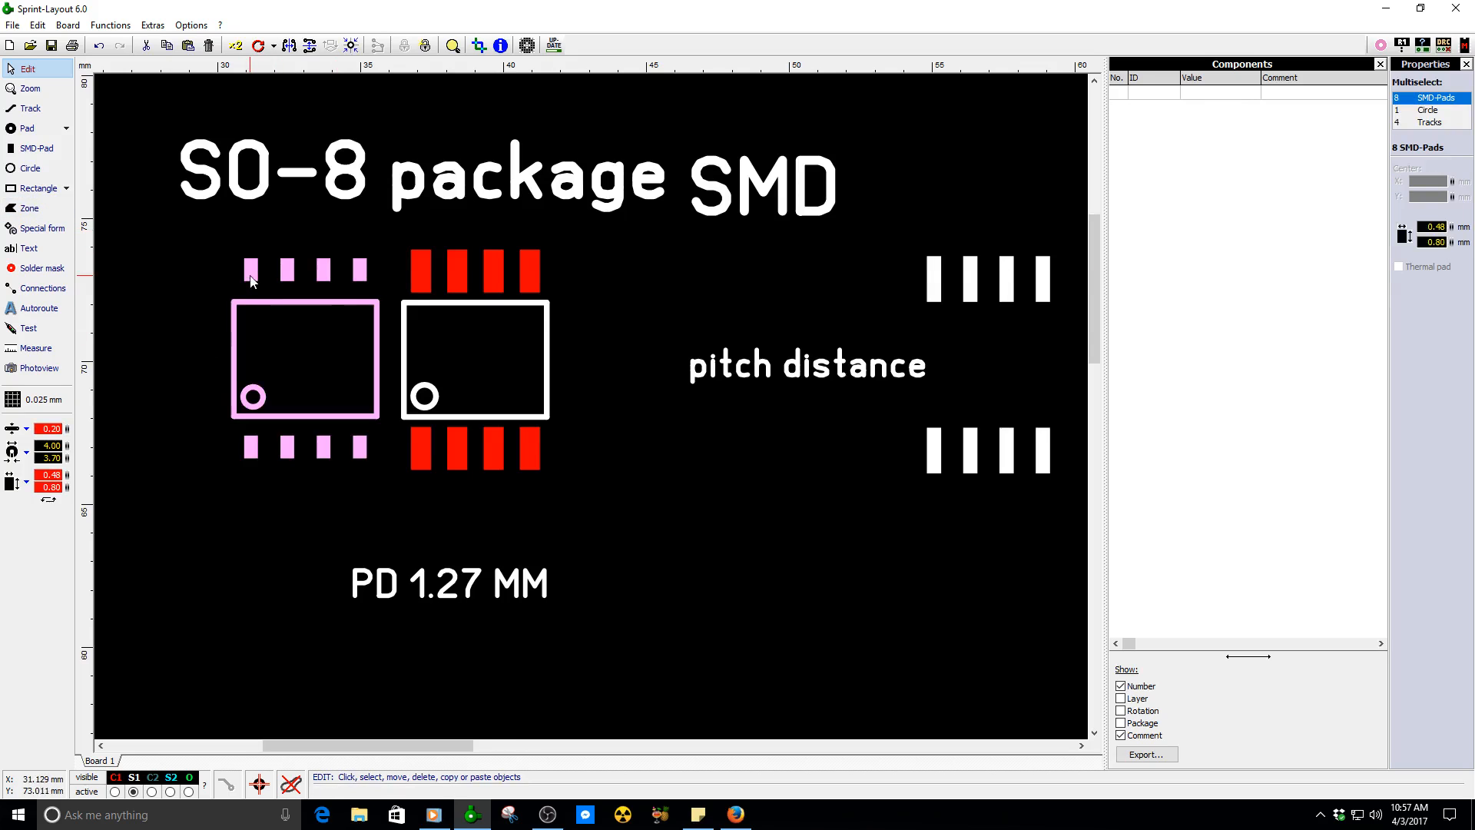
{"action": "left_click_drag", "start_coordinate": [251, 274], "coordinate": [424, 282]}
{"action": "scroll", "coordinate": [591, 406], "scroll_direction": "up", "scroll_amount": 2}
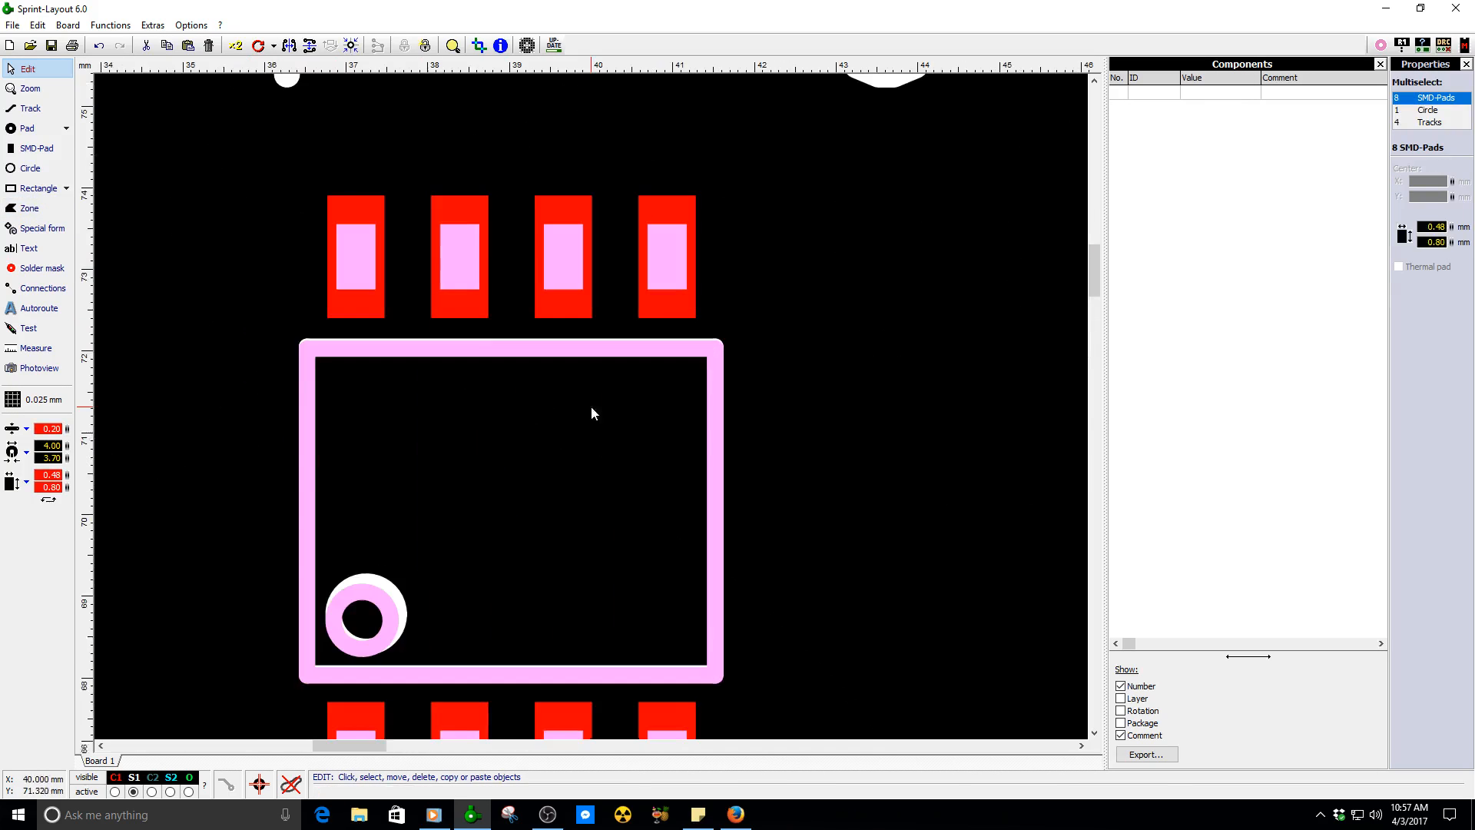
{"action": "scroll", "coordinate": [592, 407], "scroll_direction": "up", "scroll_amount": 1}
{"action": "scroll", "coordinate": [592, 408], "scroll_direction": "down", "scroll_amount": 3}
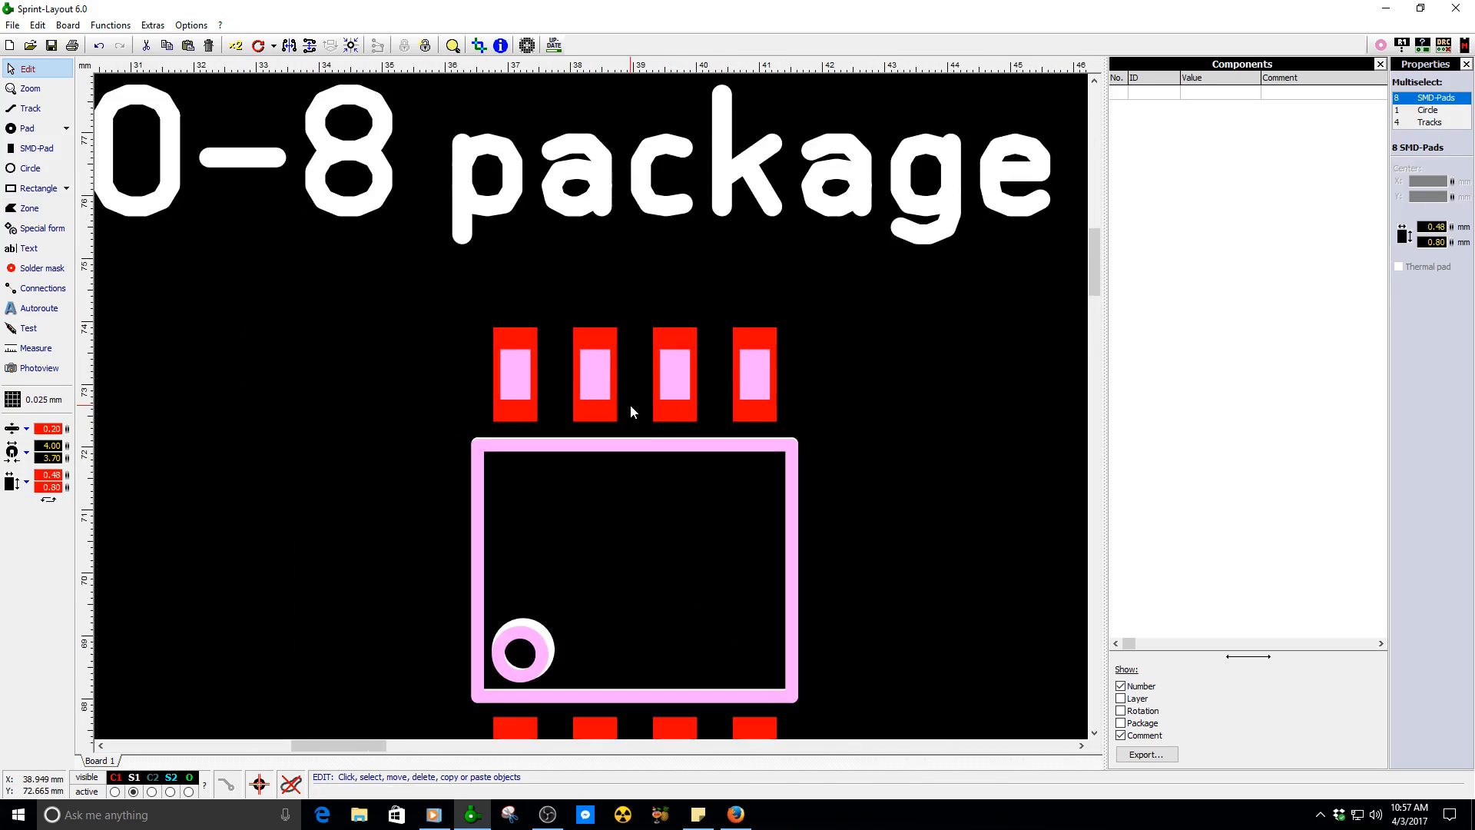
{"action": "scroll", "coordinate": [630, 405], "scroll_direction": "up", "scroll_amount": 2}
{"action": "scroll", "coordinate": [405, 274], "scroll_direction": "down", "scroll_amount": 2}
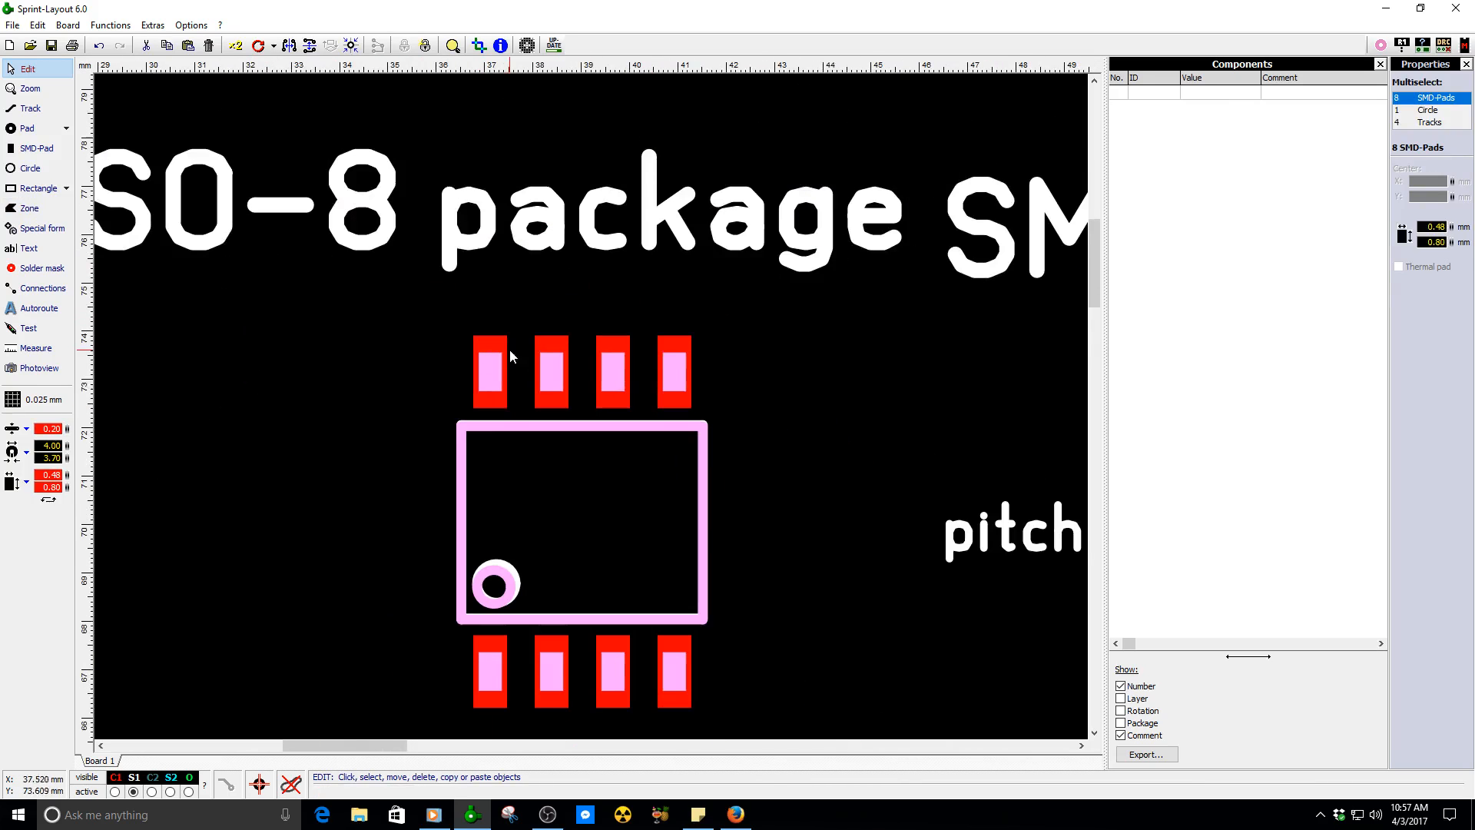
- Preview the board in Photoview and examine how the small pads sit on the upper and lower rows of footprint pads
{"action": "left_click", "coordinate": [39, 368]}
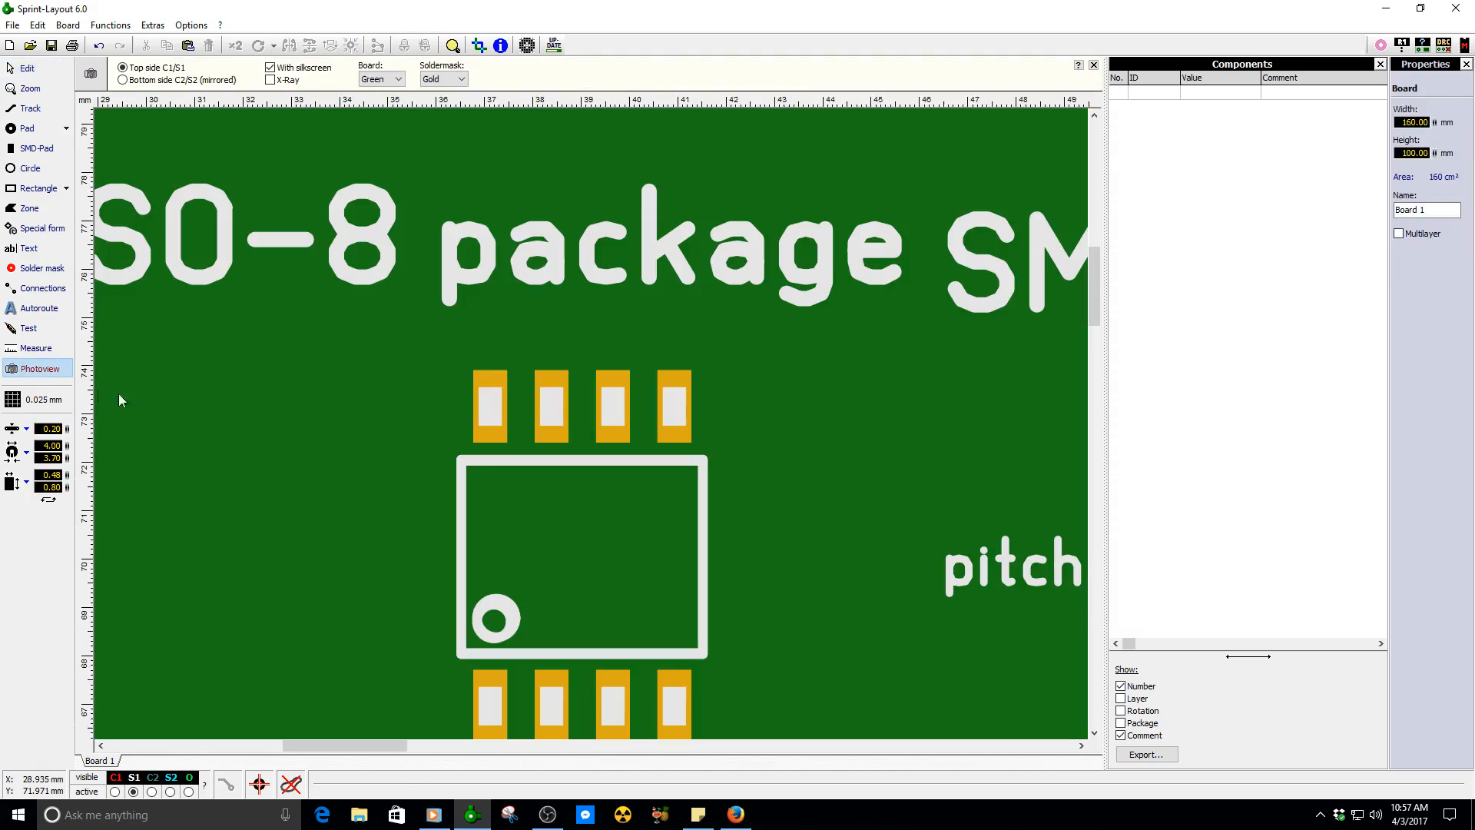
{"action": "scroll", "coordinate": [619, 527], "scroll_direction": "down", "scroll_amount": 2}
{"action": "scroll", "coordinate": [592, 422], "scroll_direction": "up", "scroll_amount": 5}
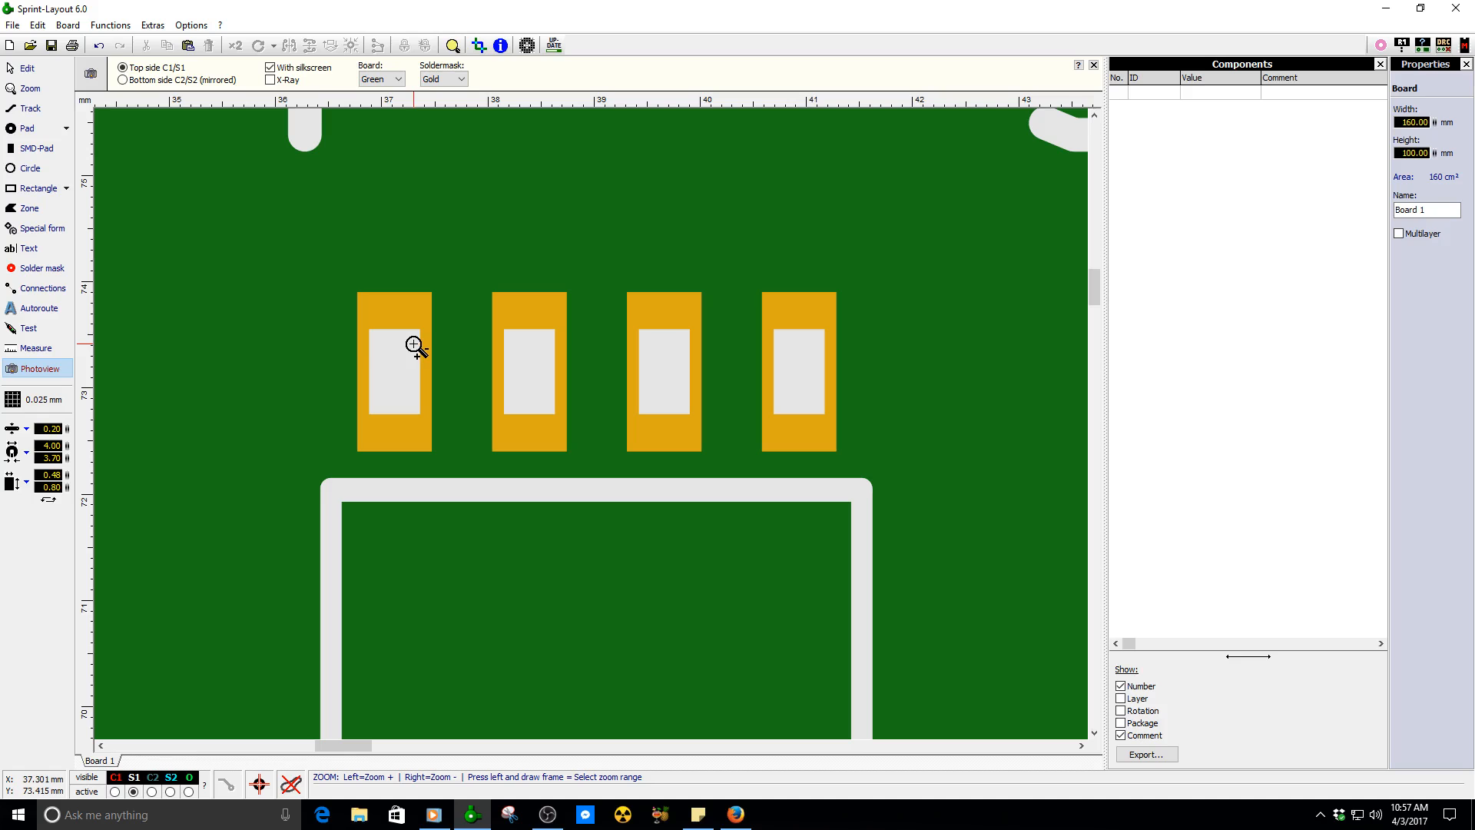
{"action": "scroll", "coordinate": [414, 344], "scroll_direction": "down", "scroll_amount": 6}
{"action": "scroll", "coordinate": [621, 562], "scroll_direction": "up", "scroll_amount": 3}
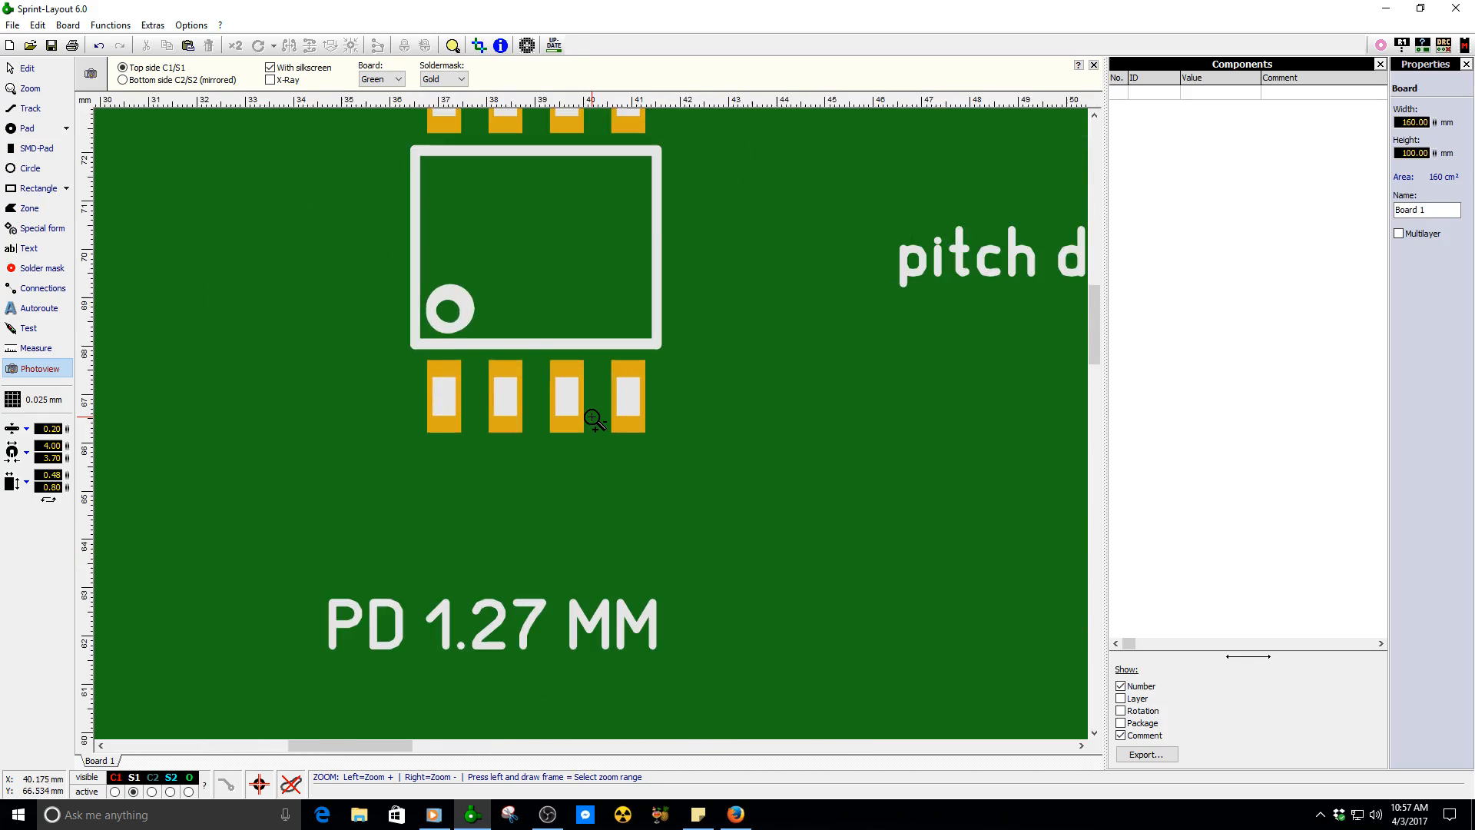
{"action": "scroll", "coordinate": [594, 420], "scroll_direction": "down", "scroll_amount": 2}
{"action": "scroll", "coordinate": [592, 422], "scroll_direction": "up", "scroll_amount": 1}
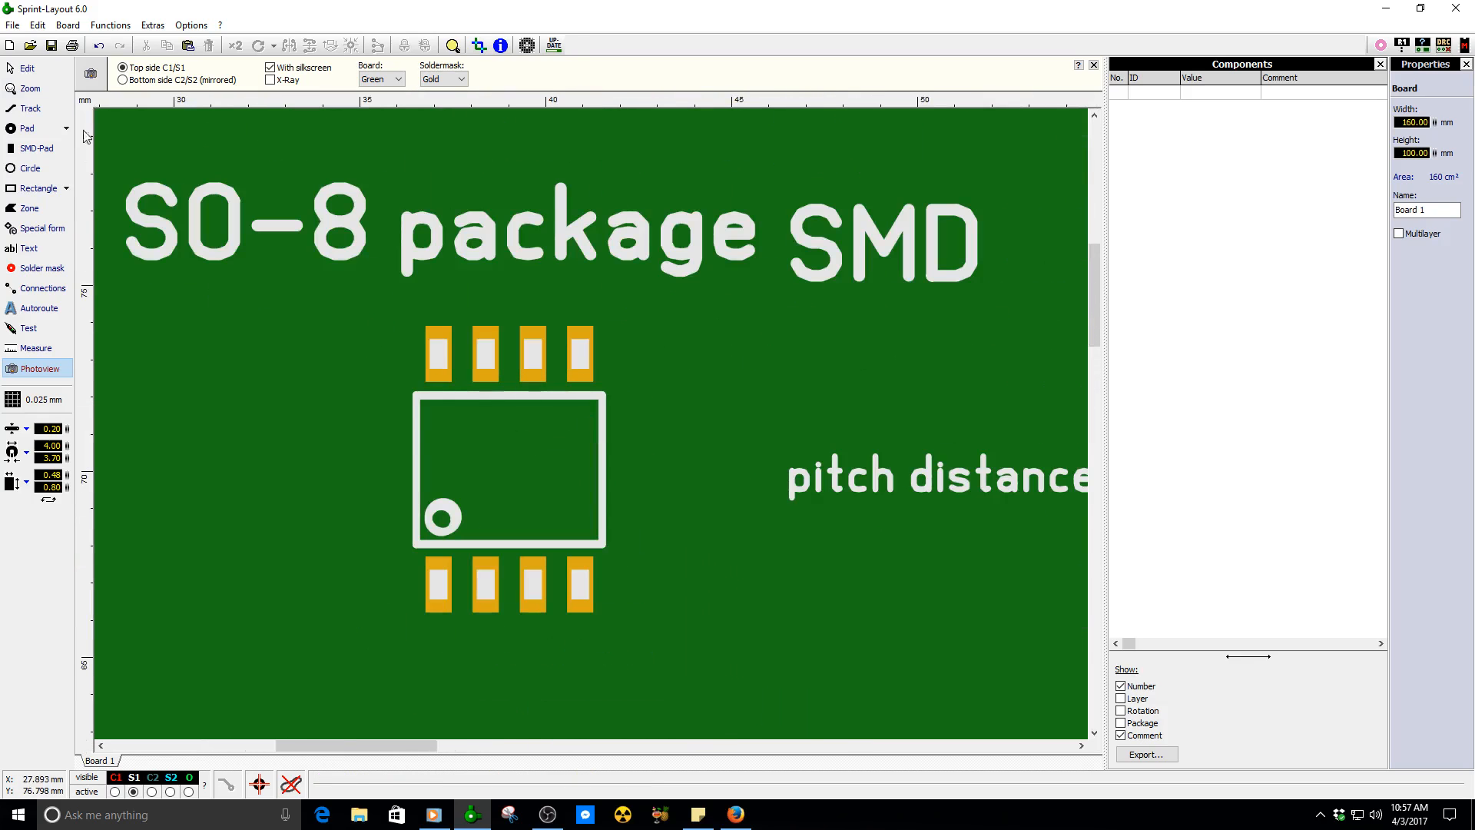
- Leave the photo preview and move the small-pad drawing off the red-pad footprint to the empty area on its left
{"action": "left_click", "coordinate": [37, 72]}
{"action": "left_click", "coordinate": [442, 321]}
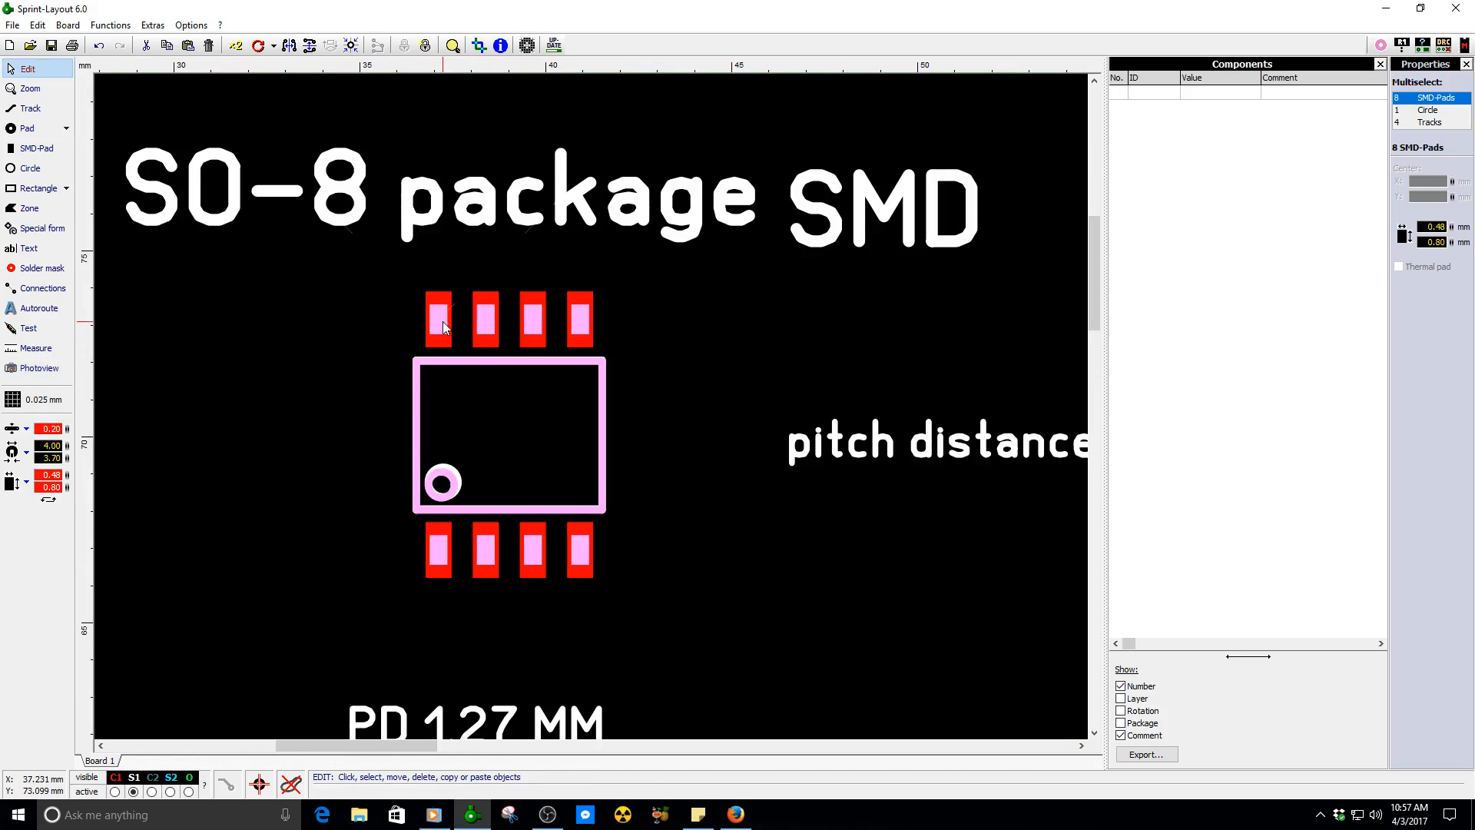
{"action": "left_click_drag", "start_coordinate": [442, 321], "coordinate": [133, 330]}
{"action": "scroll", "coordinate": [592, 422], "scroll_direction": "down", "scroll_amount": 1}
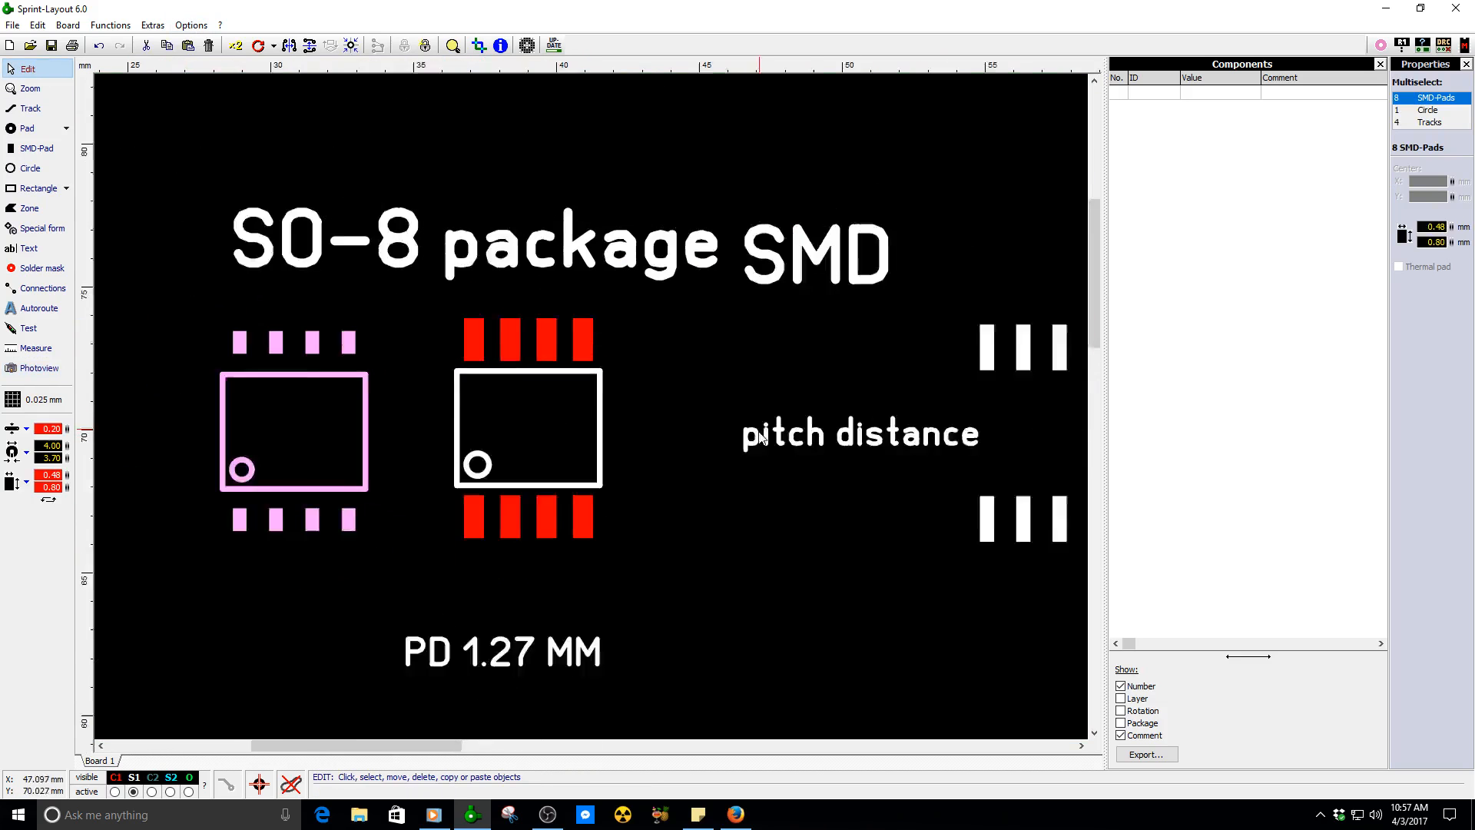
- Review the dual-row (DIP) settings in the Footprint-Wizard and close it without creating a footprint
{"action": "left_click", "coordinate": [153, 26]}
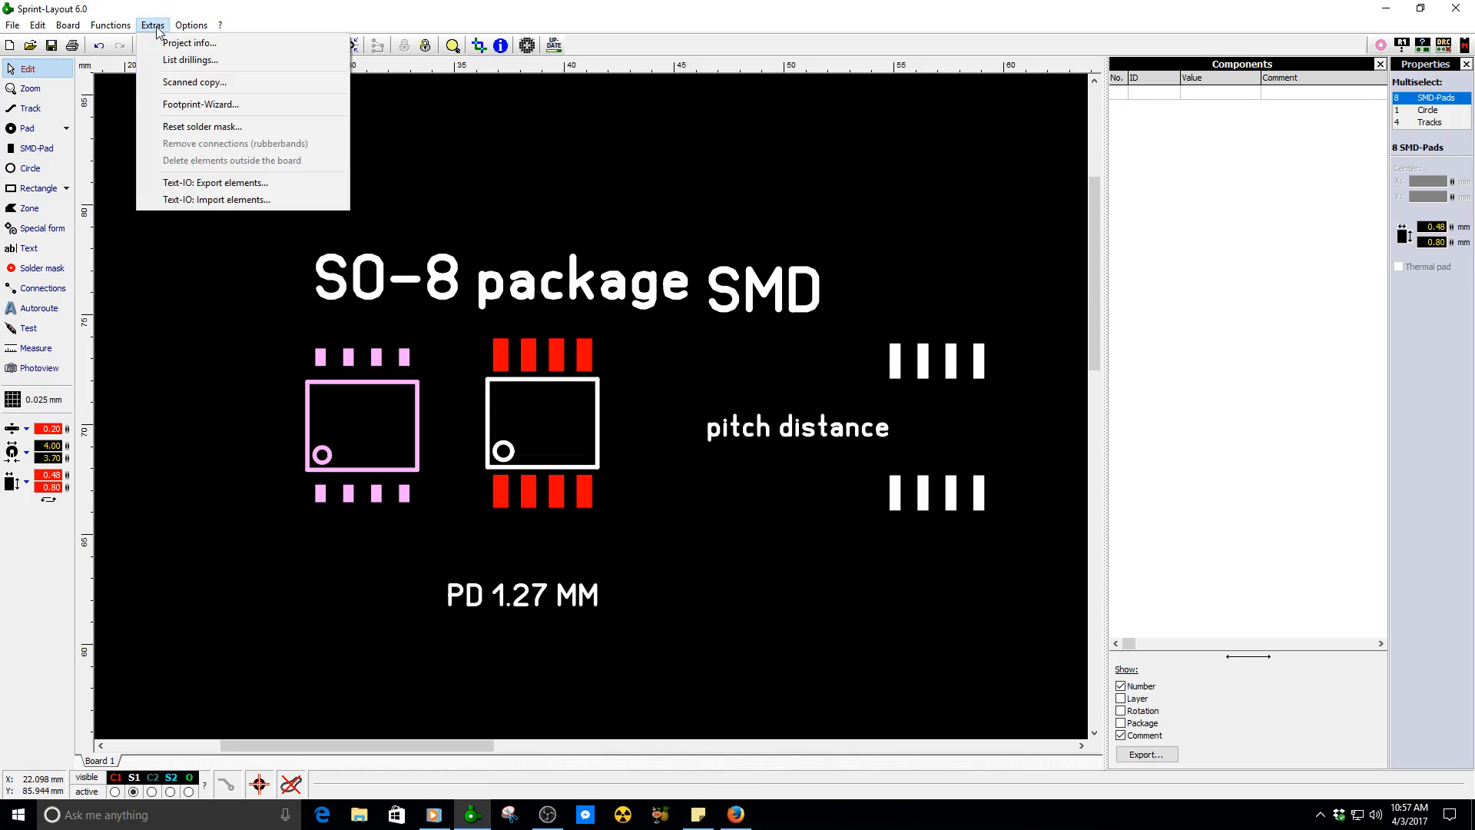
{"action": "left_click", "coordinate": [206, 109]}
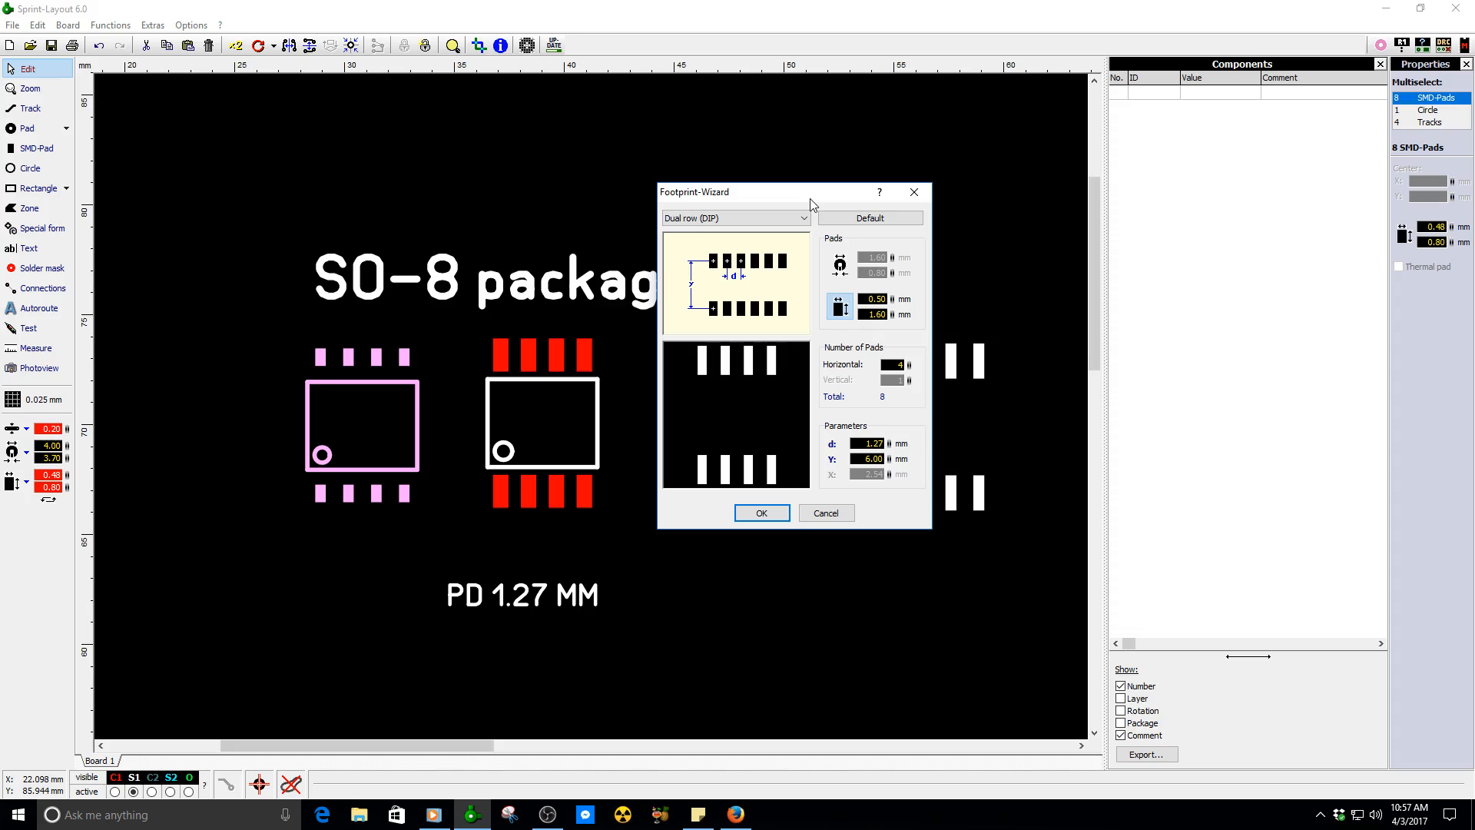
{"action": "left_click", "coordinate": [823, 514]}
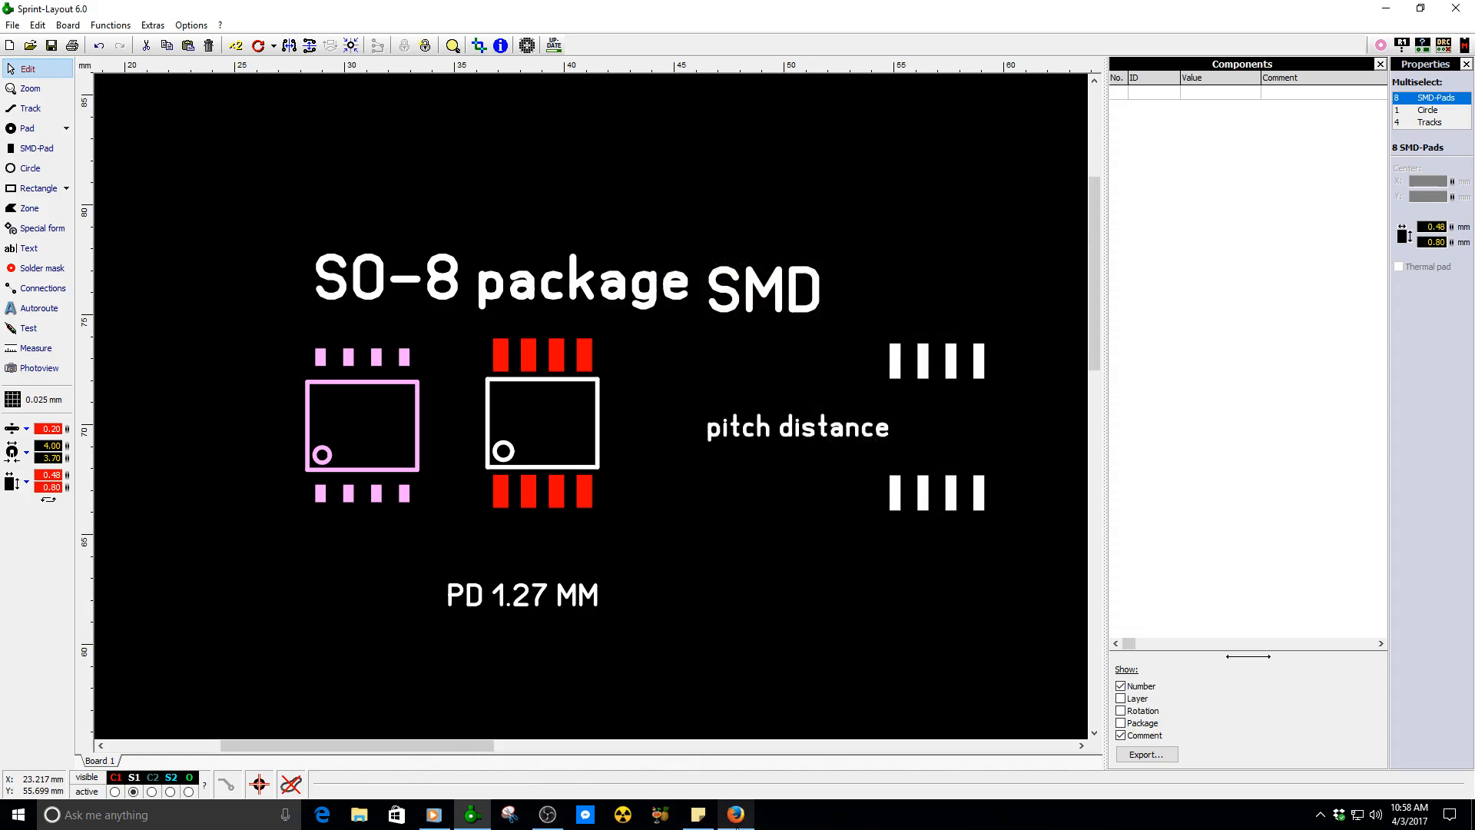
- Switch to the Digi-Key page in Firefox and open the integrated-circuit category Clock/Timing - Clock Generators, PLLs, Frequency Synthesizers
{"action": "left_click", "coordinate": [735, 815]}
{"action": "left_click", "coordinate": [250, 37]}
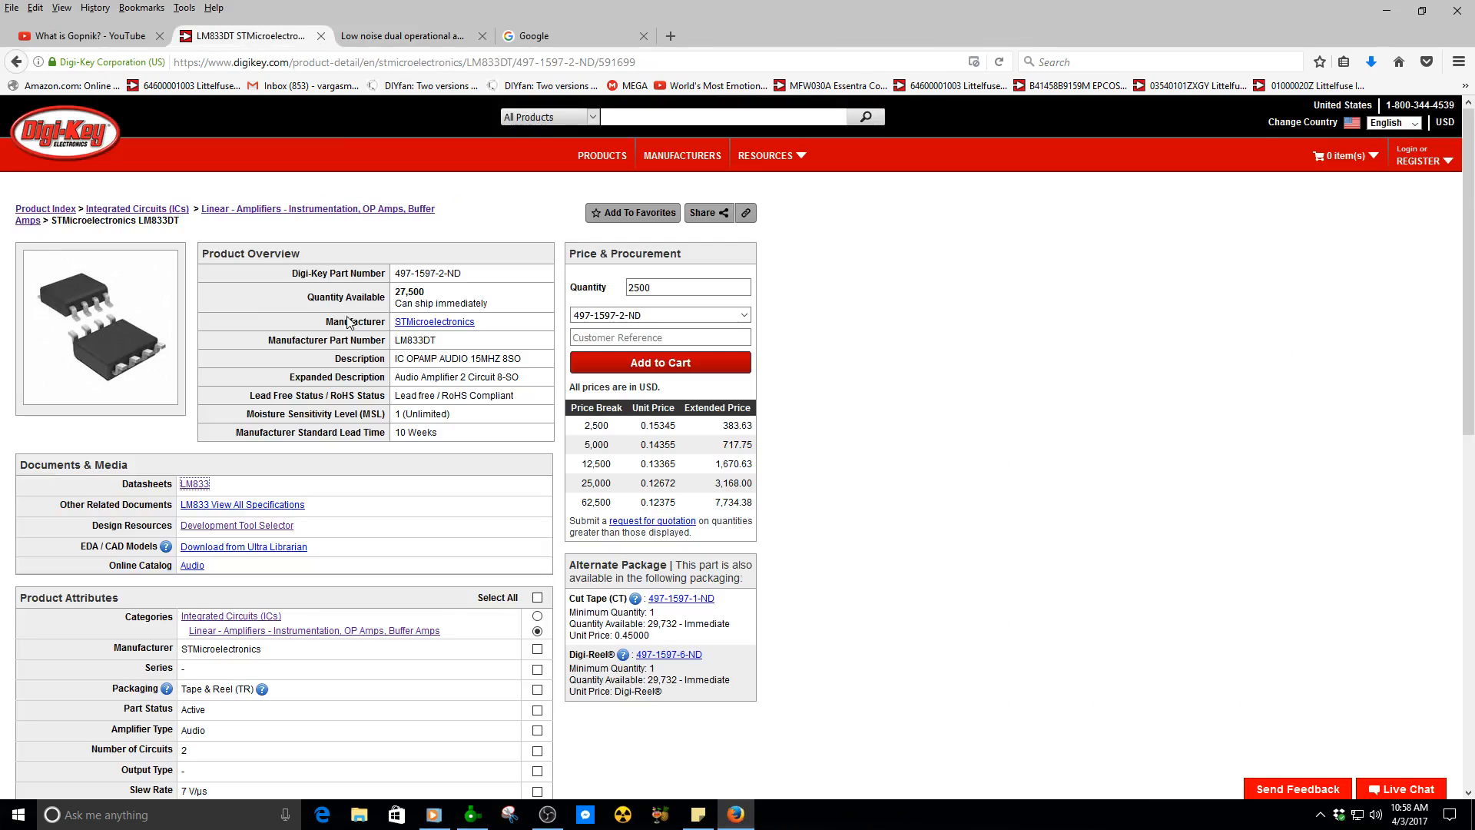
{"action": "left_click", "coordinate": [117, 214]}
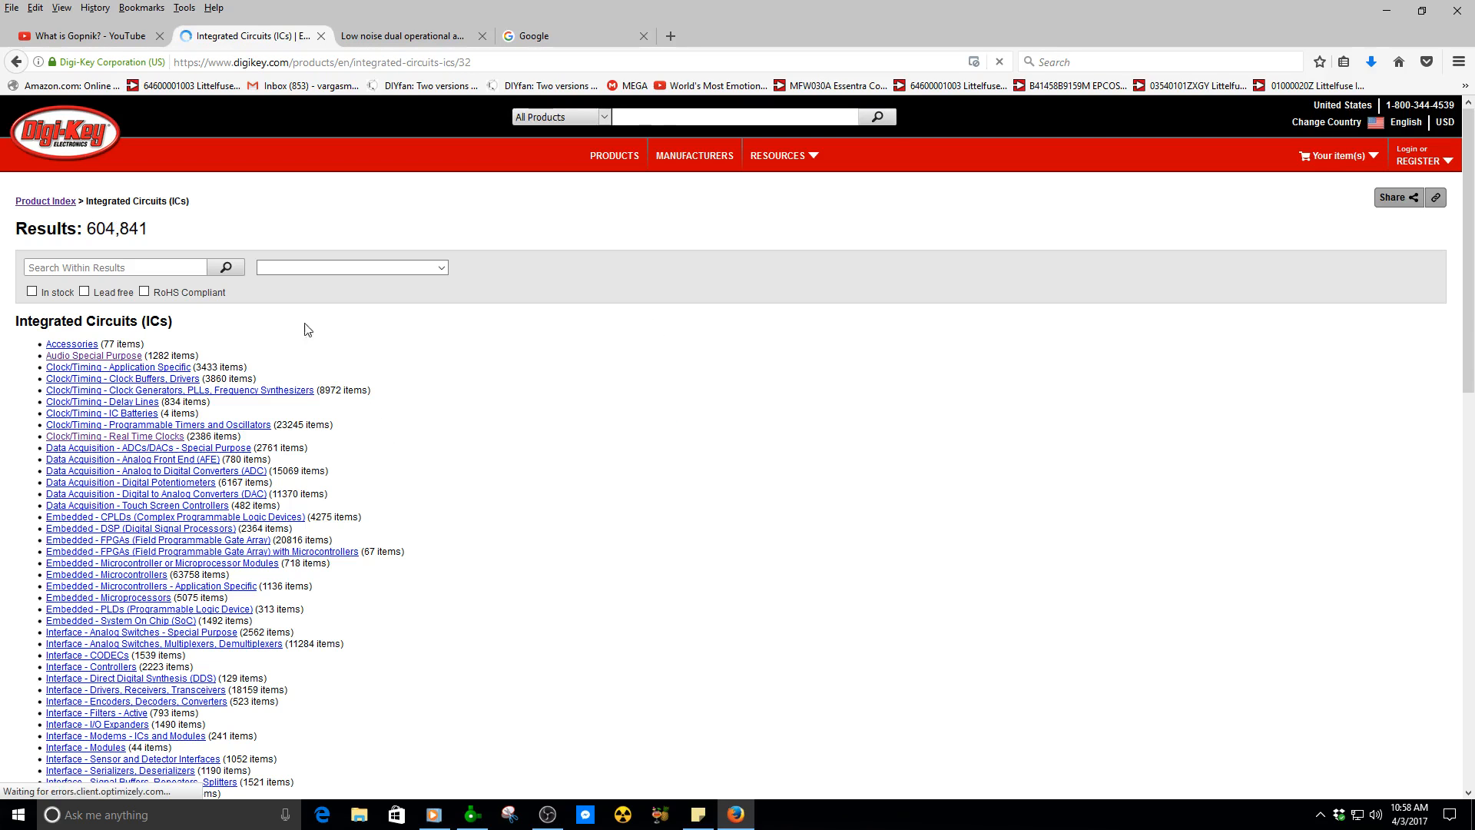
{"action": "left_click", "coordinate": [82, 393]}
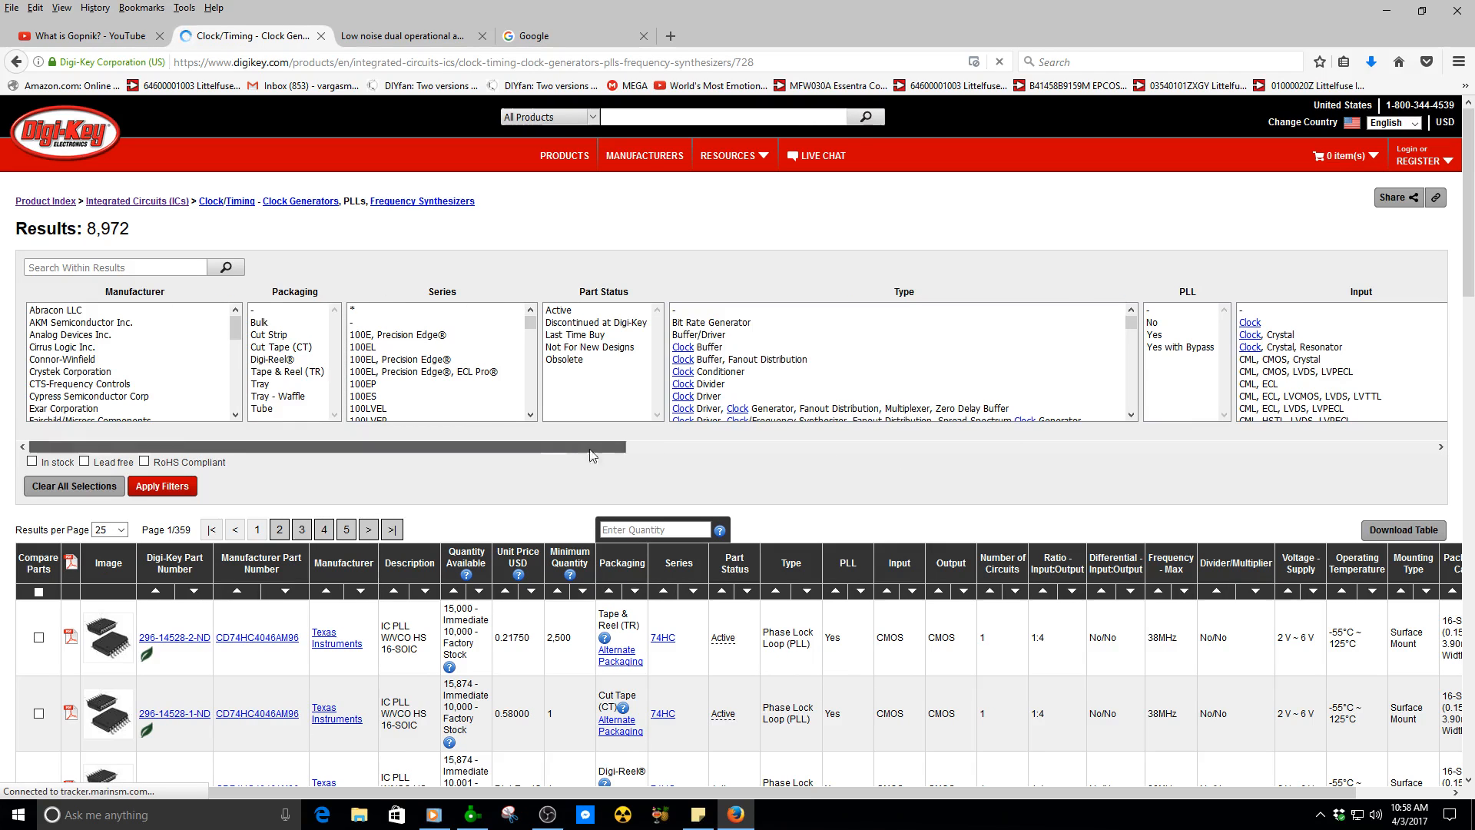
- Filter the clock-generator parts by mounting type Through Hole and In stock
{"action": "left_click_drag", "start_coordinate": [581, 446], "coordinate": [1246, 472]}
{"action": "left_click", "coordinate": [1195, 347]}
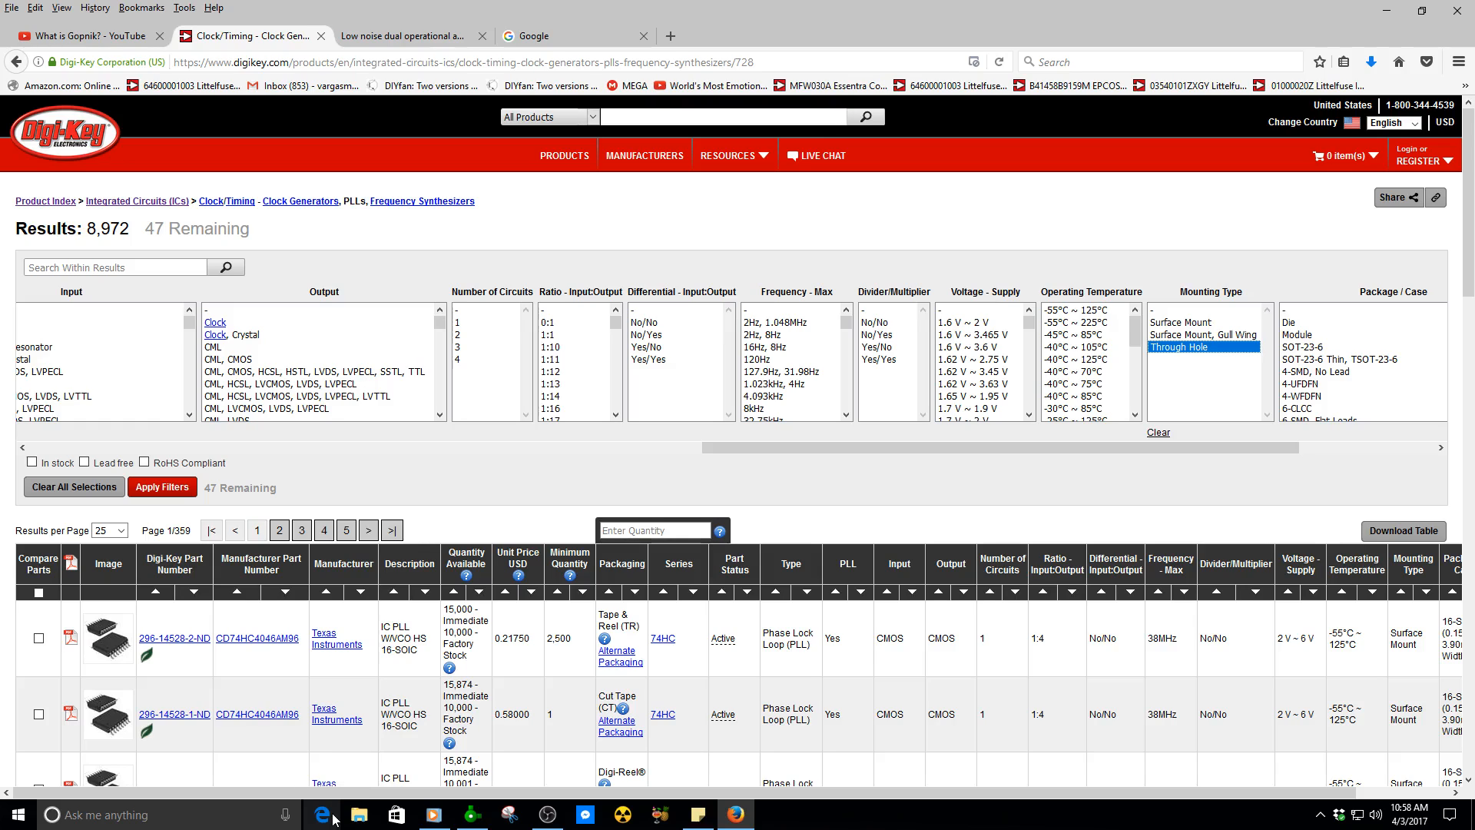
{"action": "left_click", "coordinate": [32, 461]}
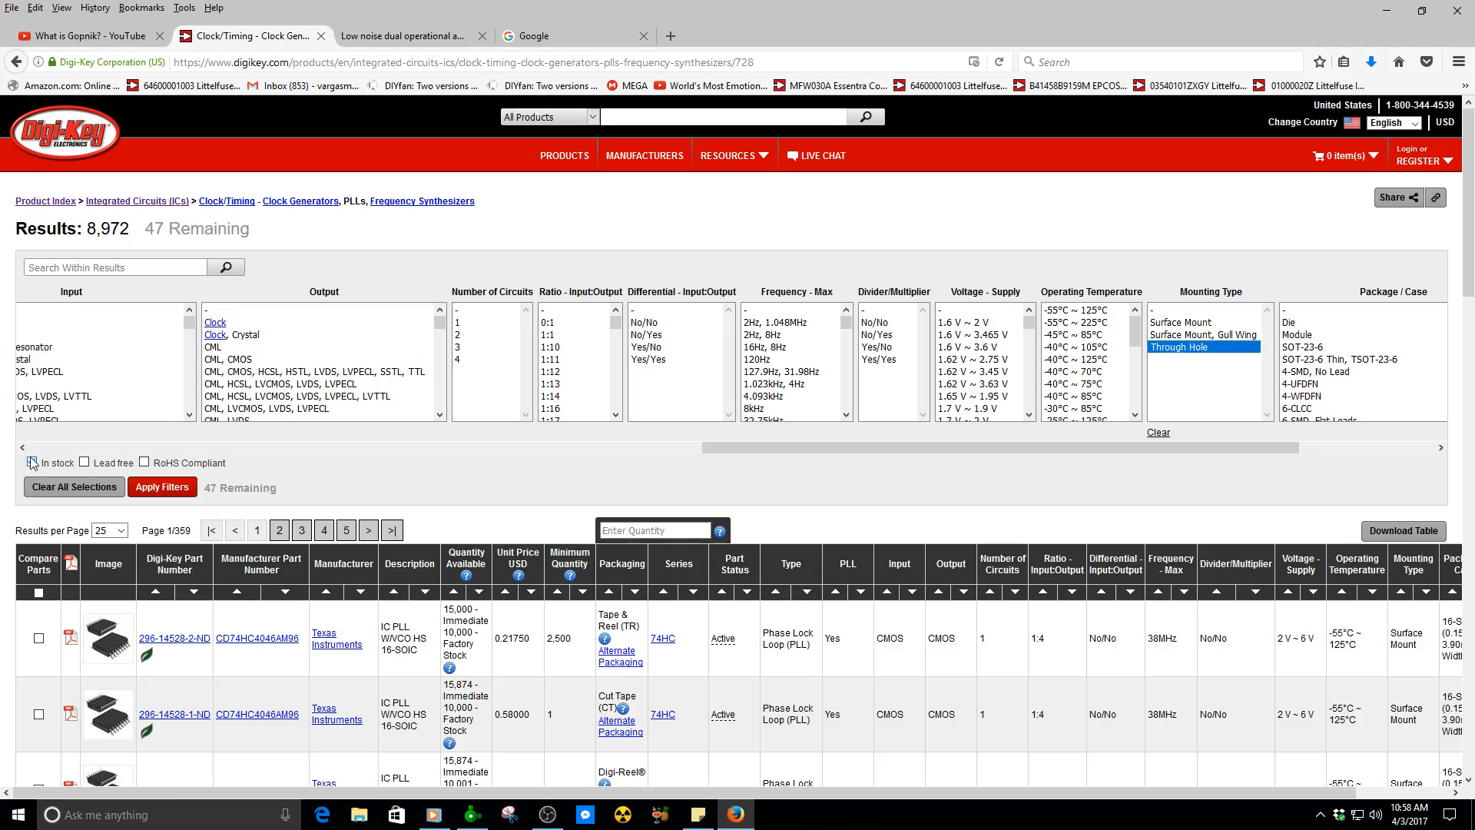
{"action": "left_click", "coordinate": [164, 488]}
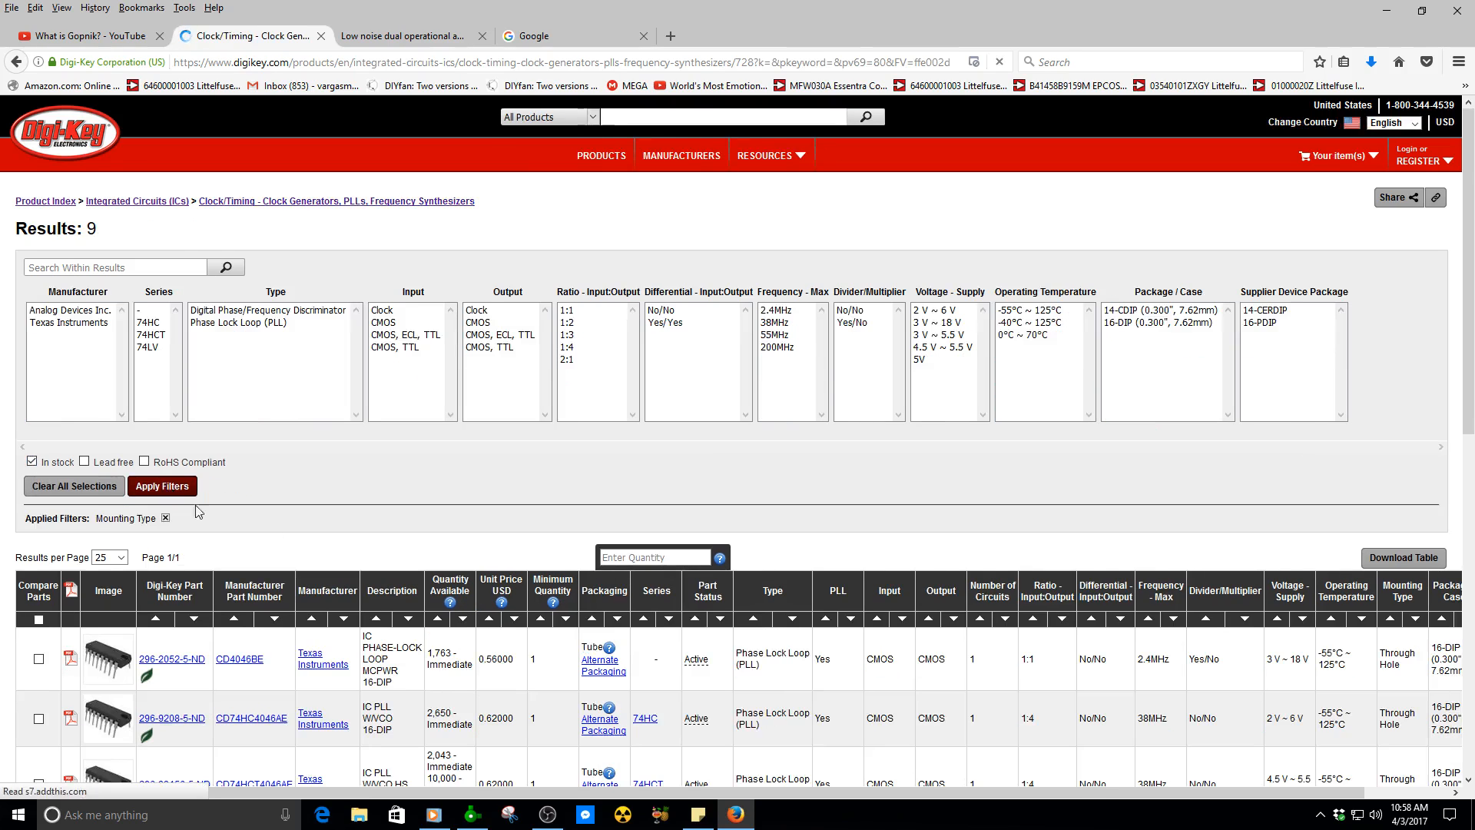
- Look through the filtered parts and open the product page of the Texas Instruments CD4046BE
{"action": "scroll", "coordinate": [309, 638], "scroll_direction": "down", "scroll_amount": 7}
{"action": "scroll", "coordinate": [310, 638], "scroll_direction": "up", "scroll_amount": 6}
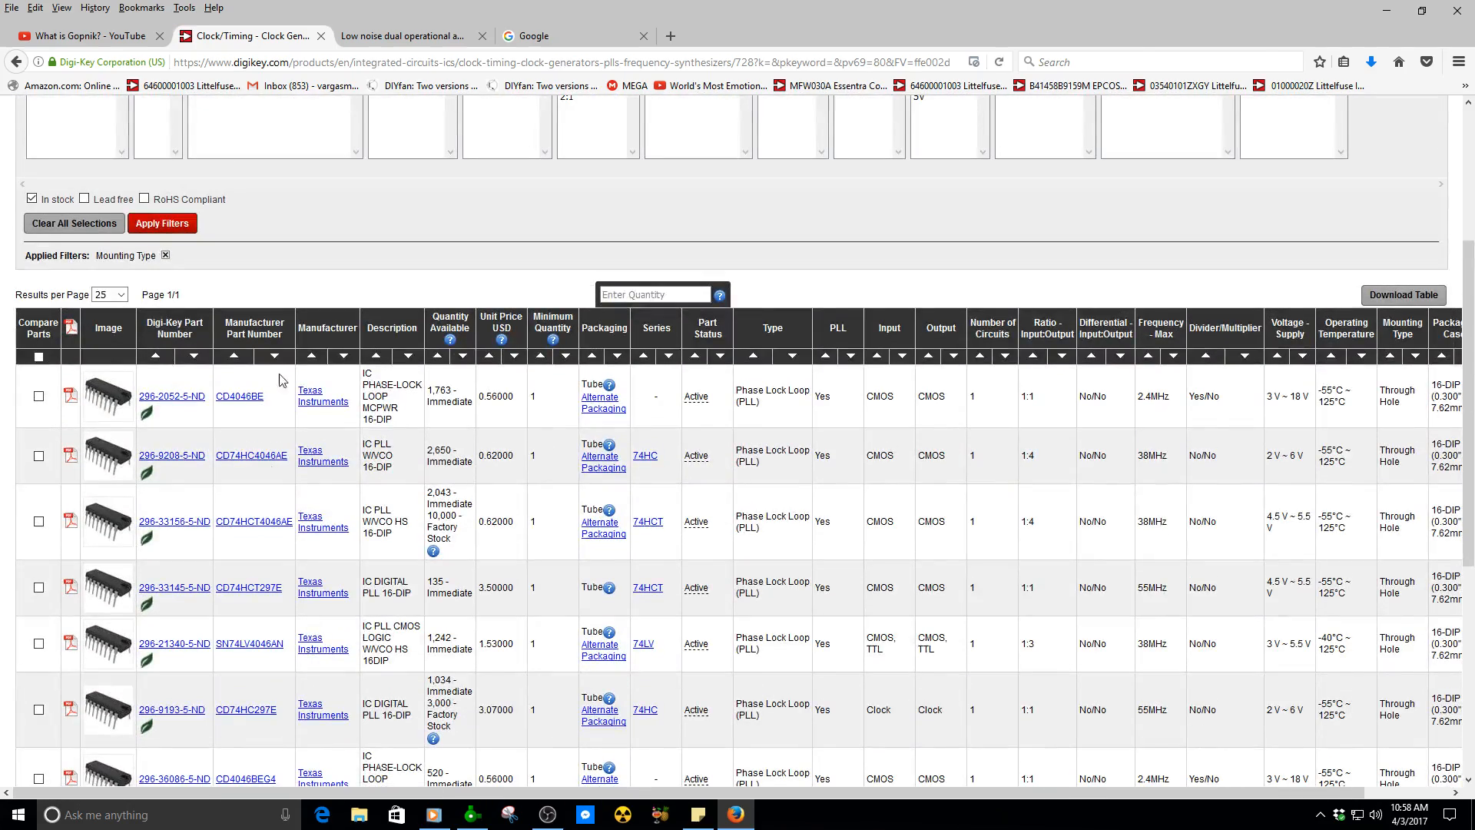
{"action": "left_click", "coordinate": [164, 398]}
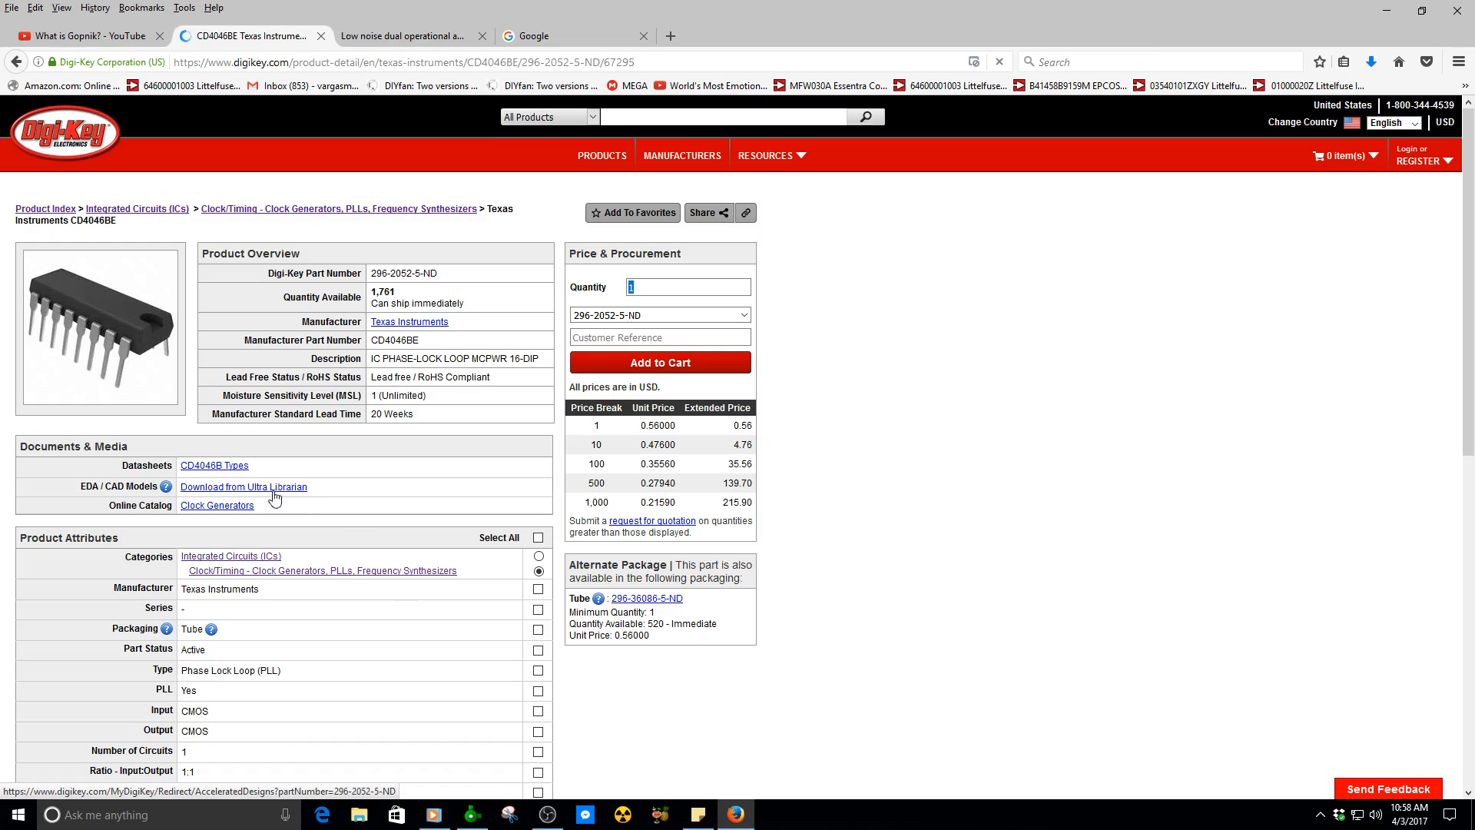
- Open the CD4046B Types datasheet from the product page, going back from the wrong redirect and reopening the blank PDF
{"action": "left_click", "coordinate": [243, 466]}
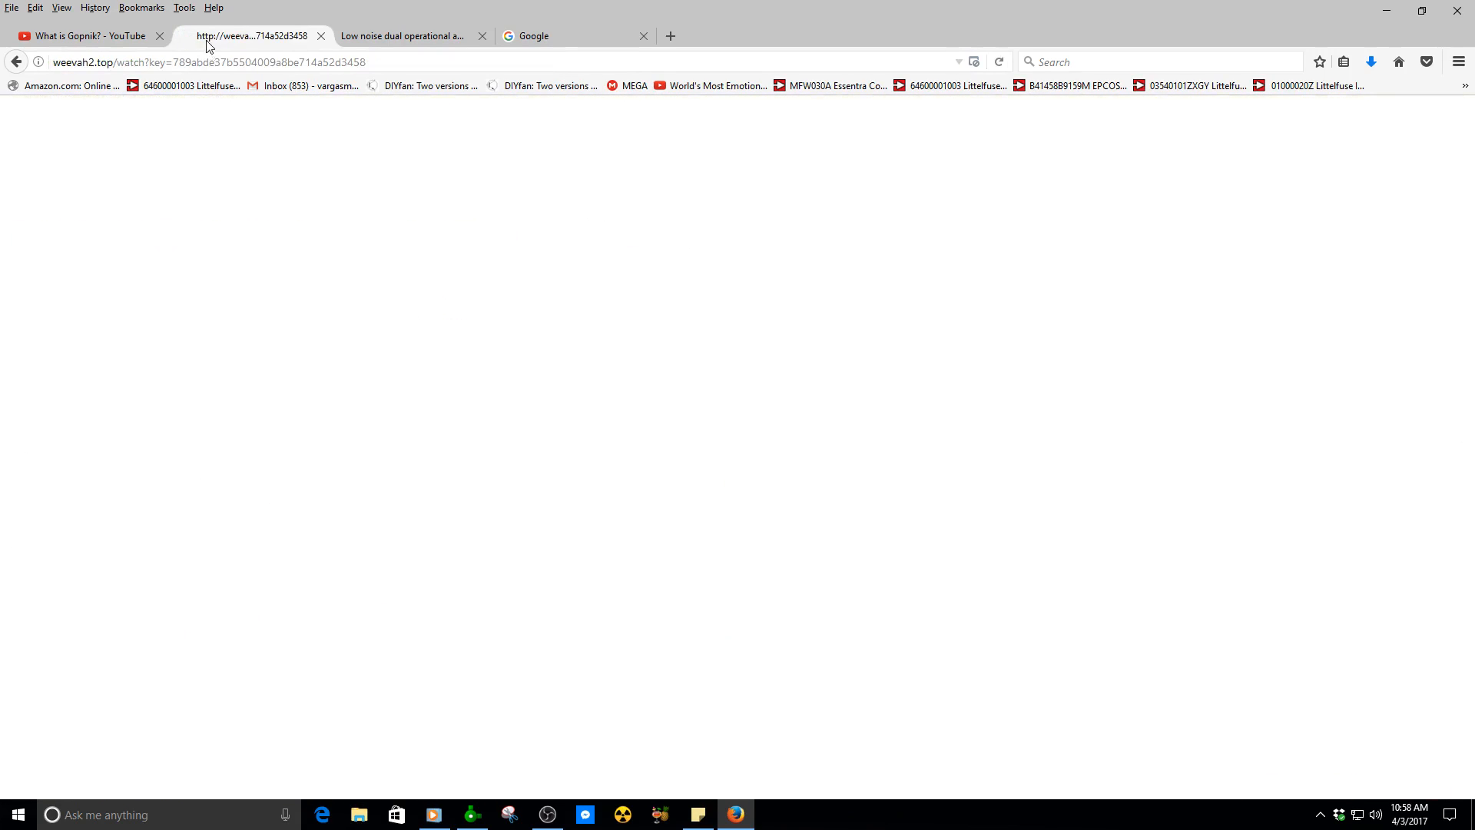
{"action": "left_click", "coordinate": [17, 64]}
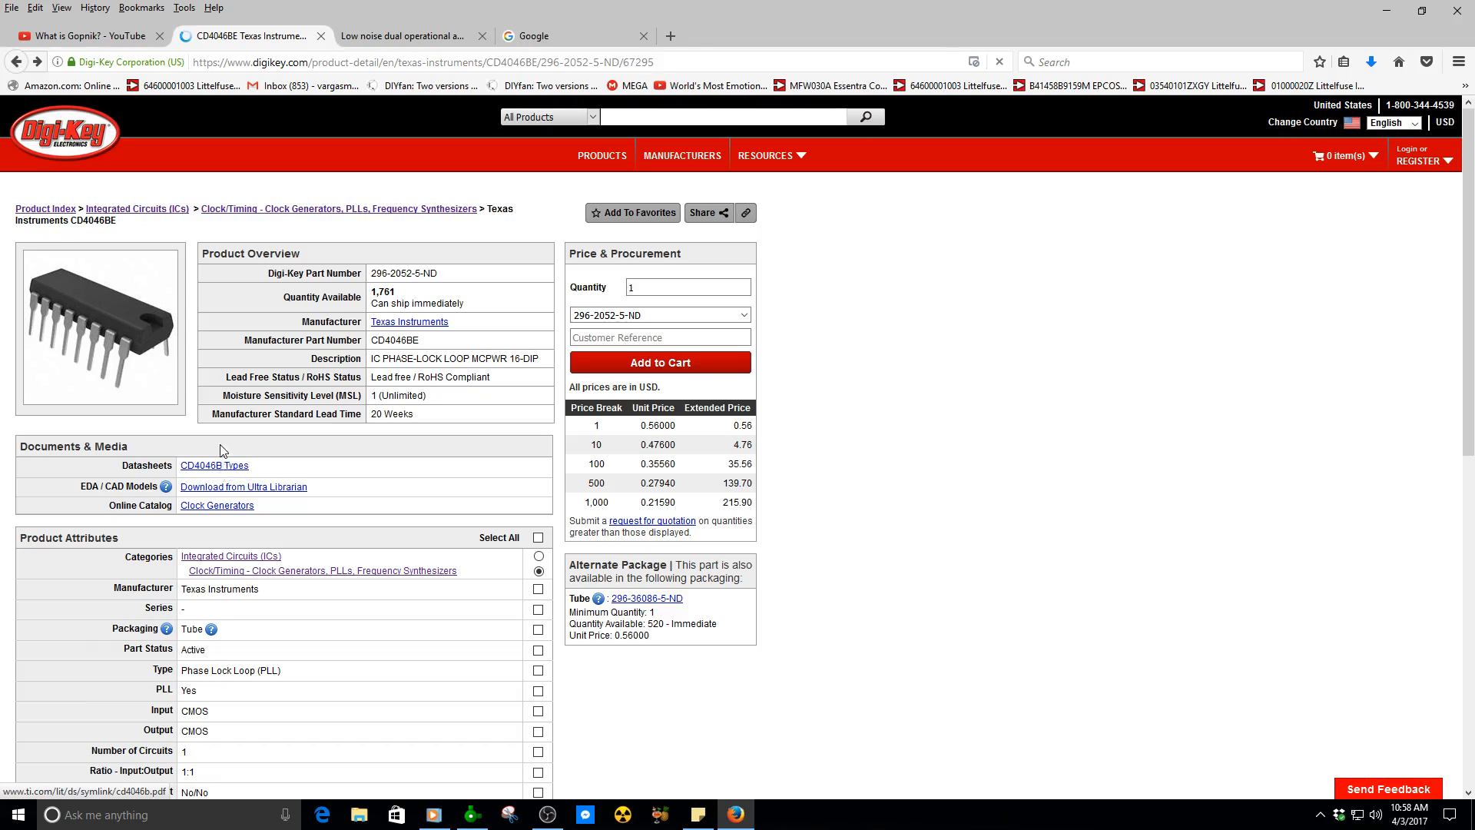
{"action": "left_click", "coordinate": [215, 464]}
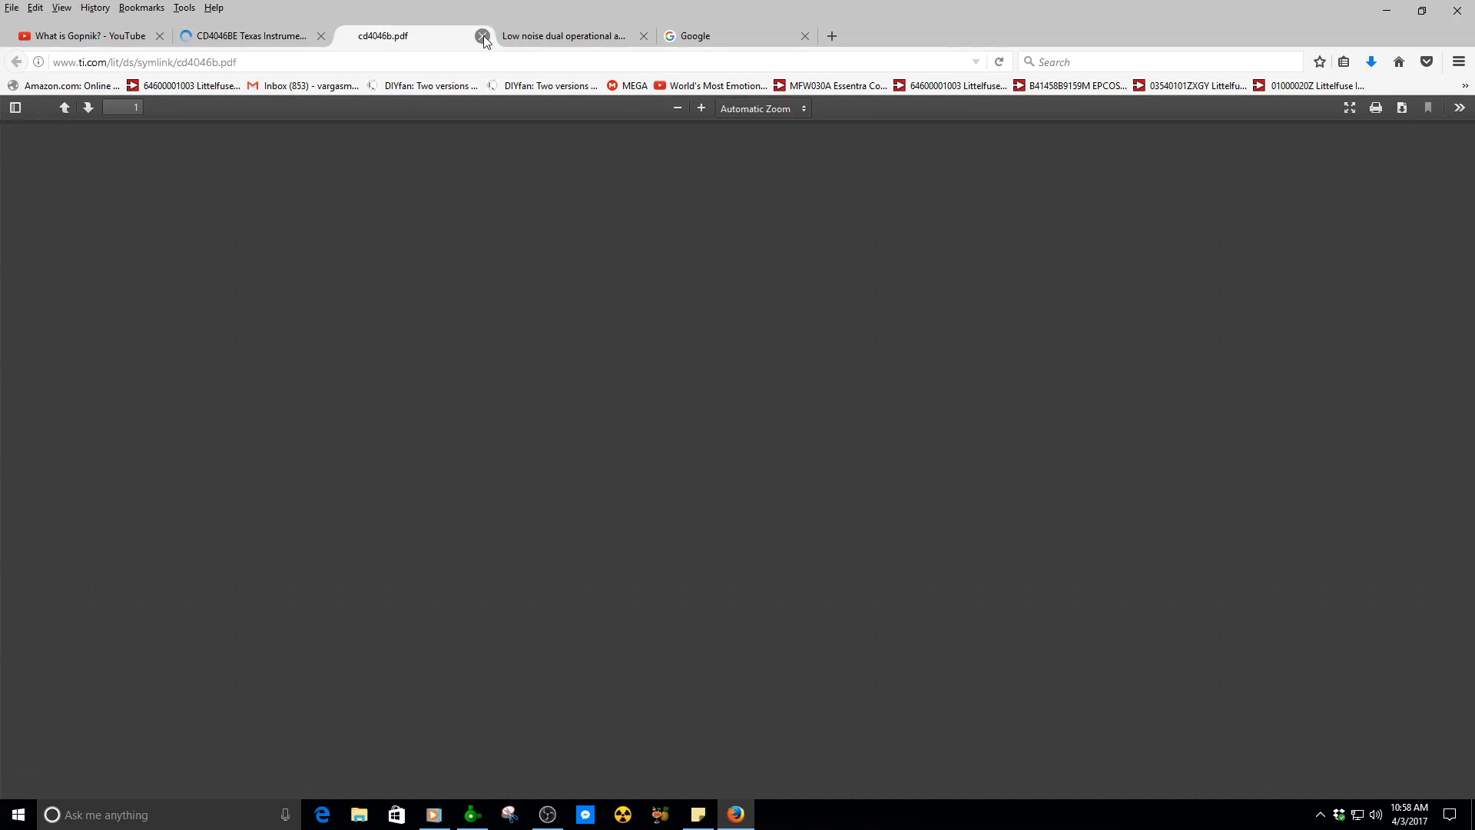
{"action": "left_click", "coordinate": [482, 36]}
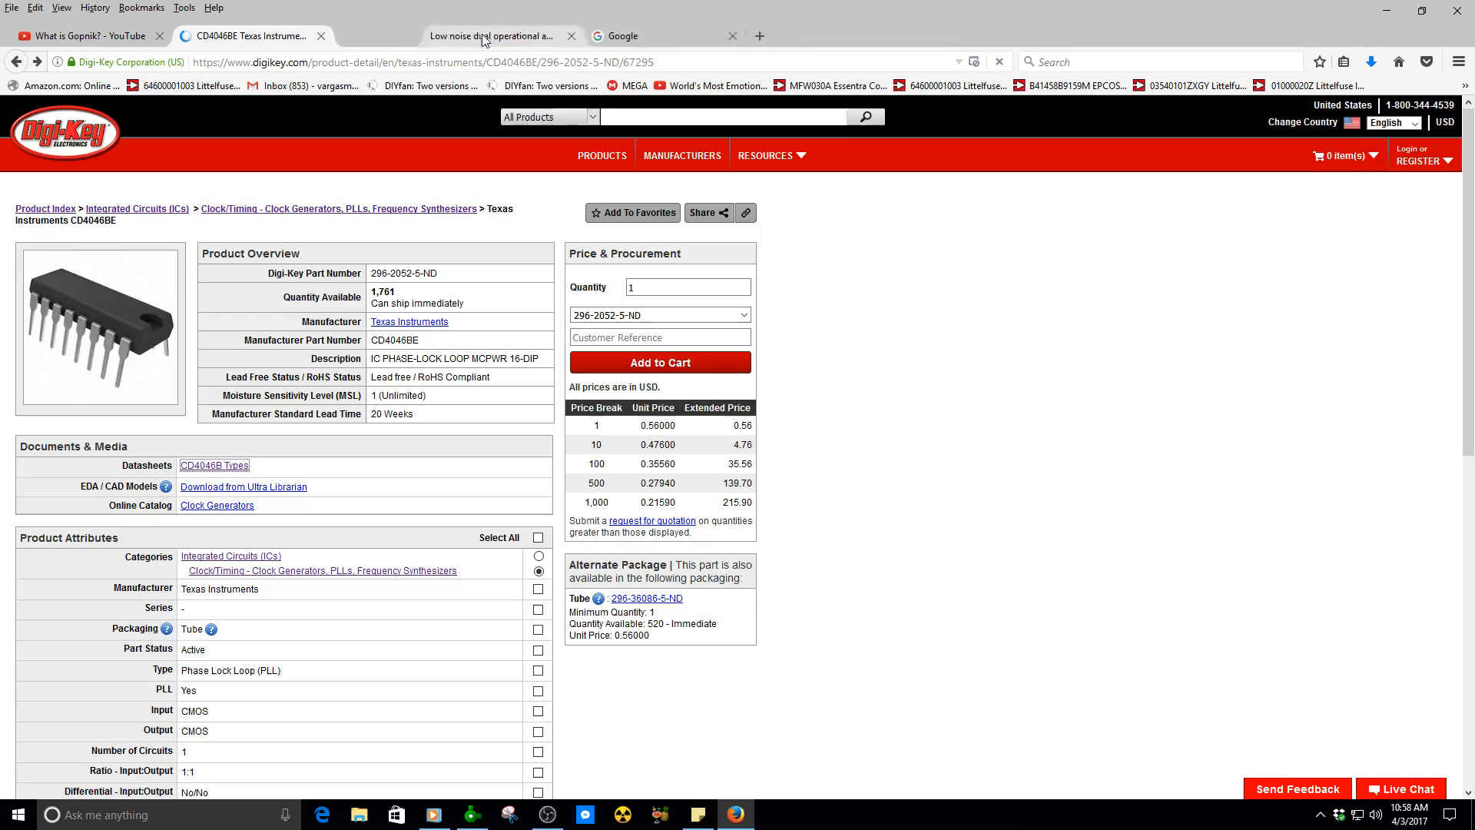
{"action": "left_click", "coordinate": [226, 467]}
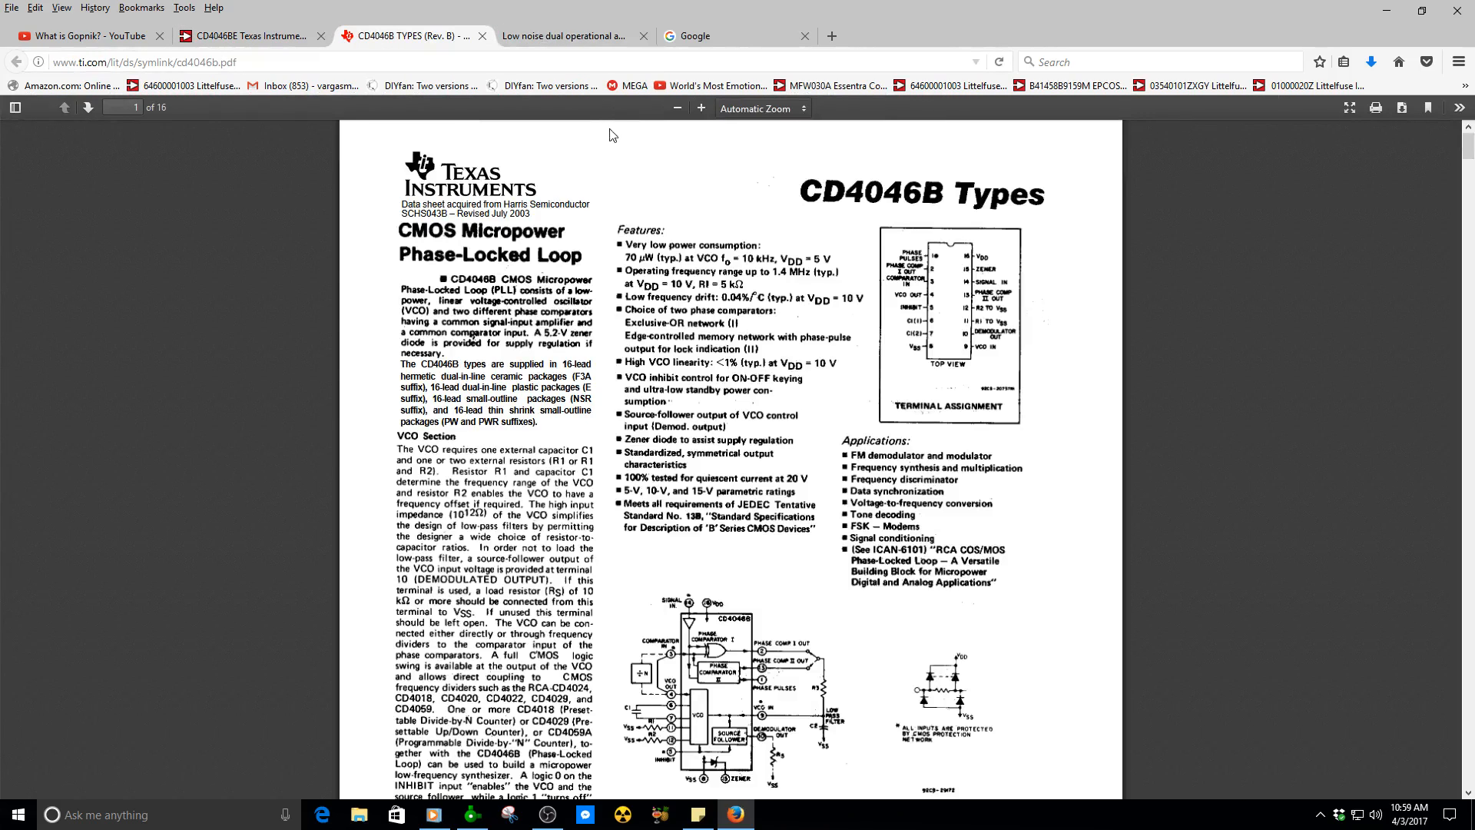
- Find the N (R-PDIP-T**) plastic dual-in-line package drawing on page 11 of the CD4046B datasheet and examine its dimensions
{"action": "left_click", "coordinate": [598, 34]}
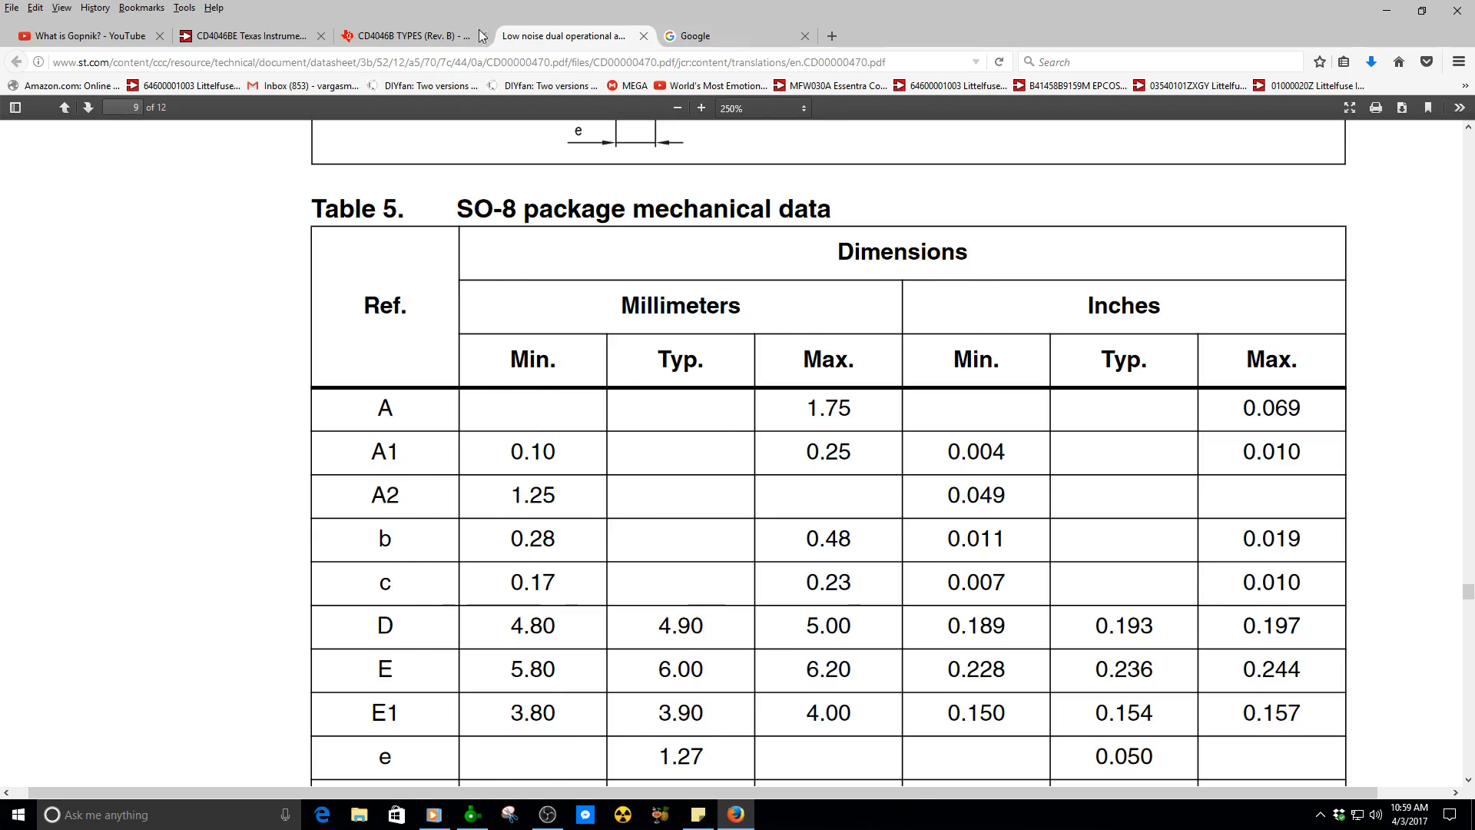
{"action": "left_click", "coordinate": [401, 39]}
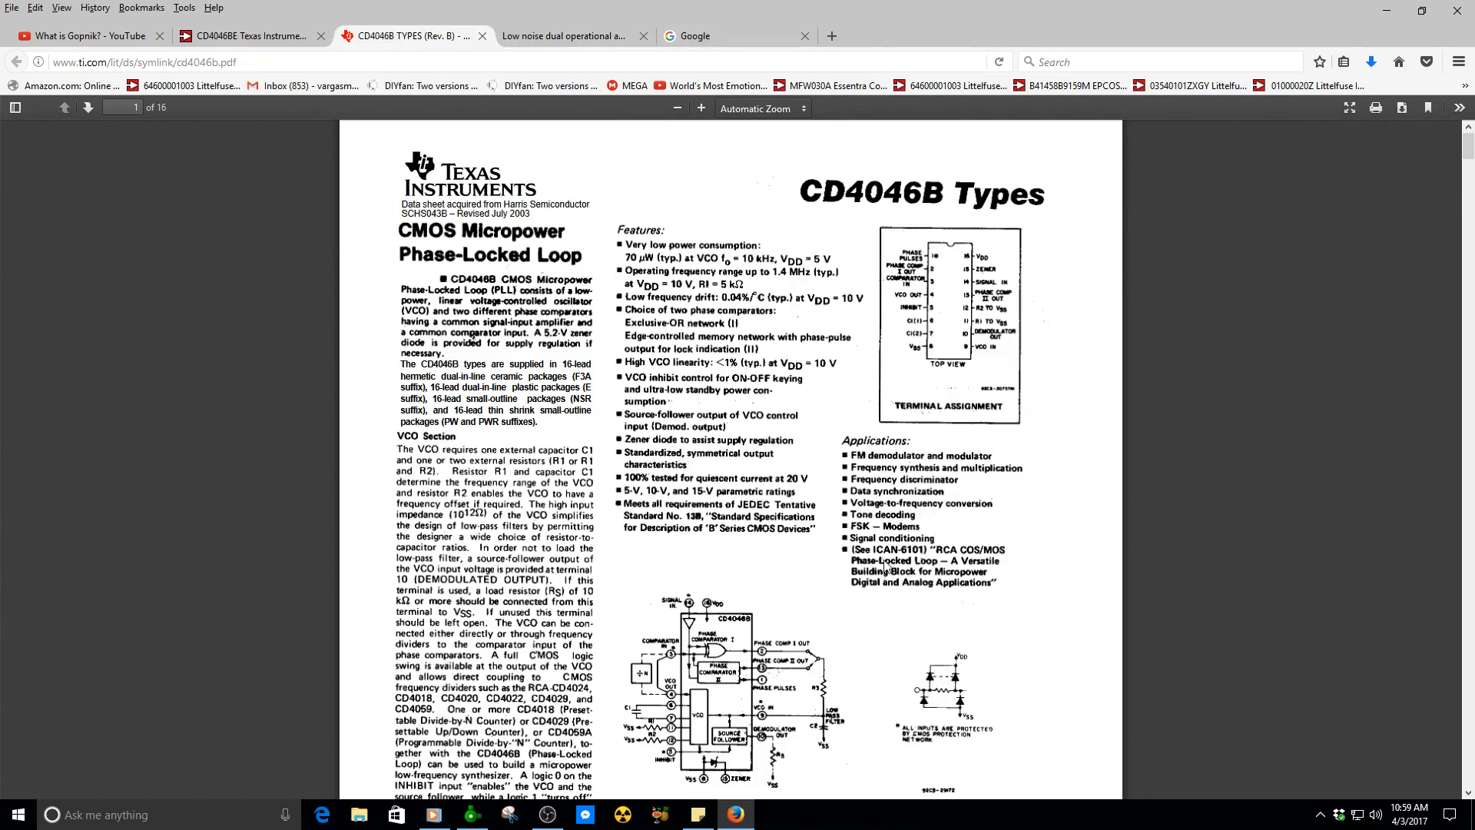
{"action": "scroll", "coordinate": [887, 569], "scroll_direction": "up", "scroll_amount": 1}
{"action": "left_click_drag", "start_coordinate": [1471, 156], "coordinate": [1469, 557]}
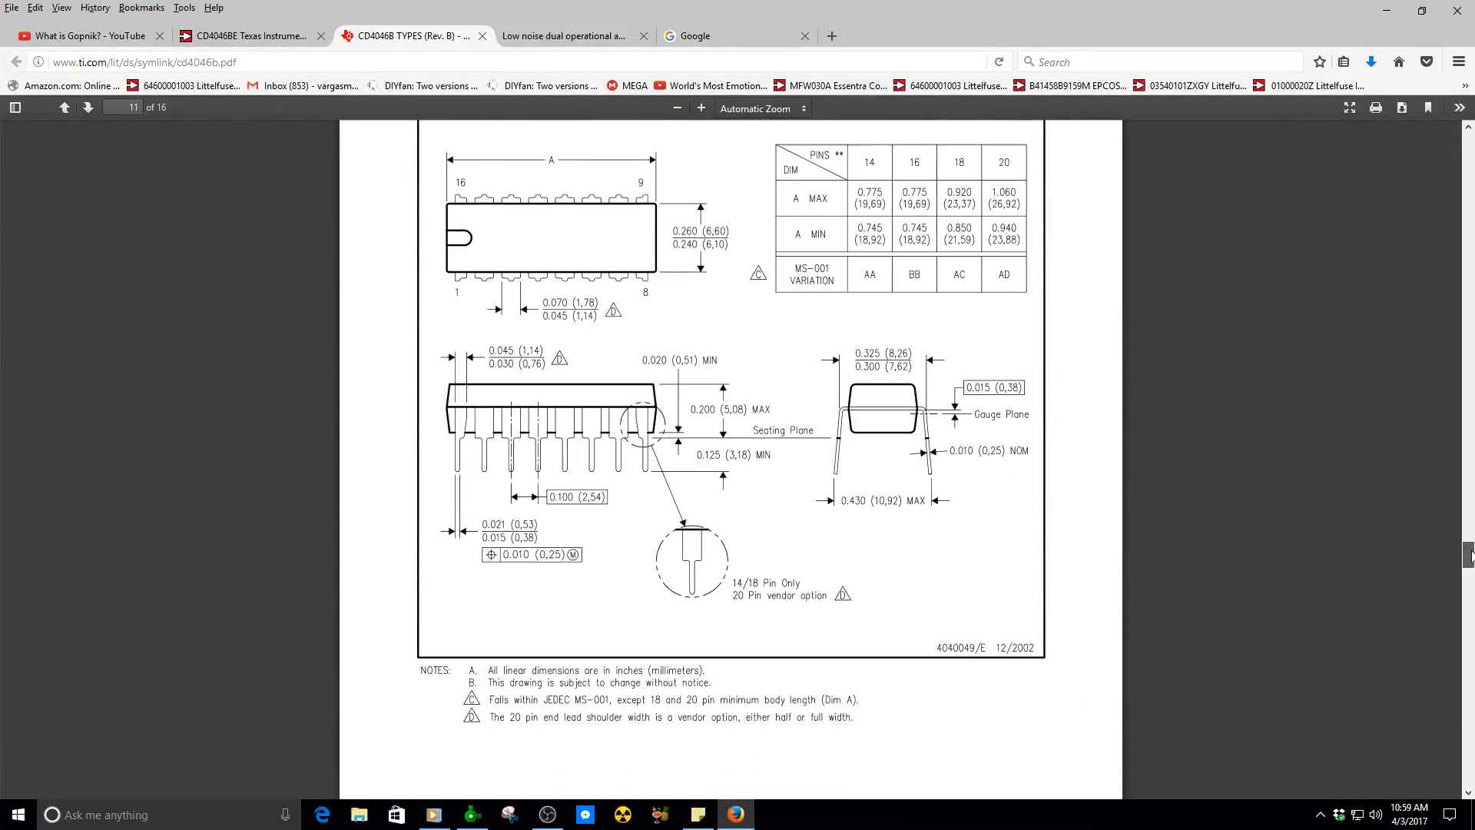
{"action": "scroll", "coordinate": [891, 507], "scroll_direction": "up", "scroll_amount": 5, "text": "ctrl"}
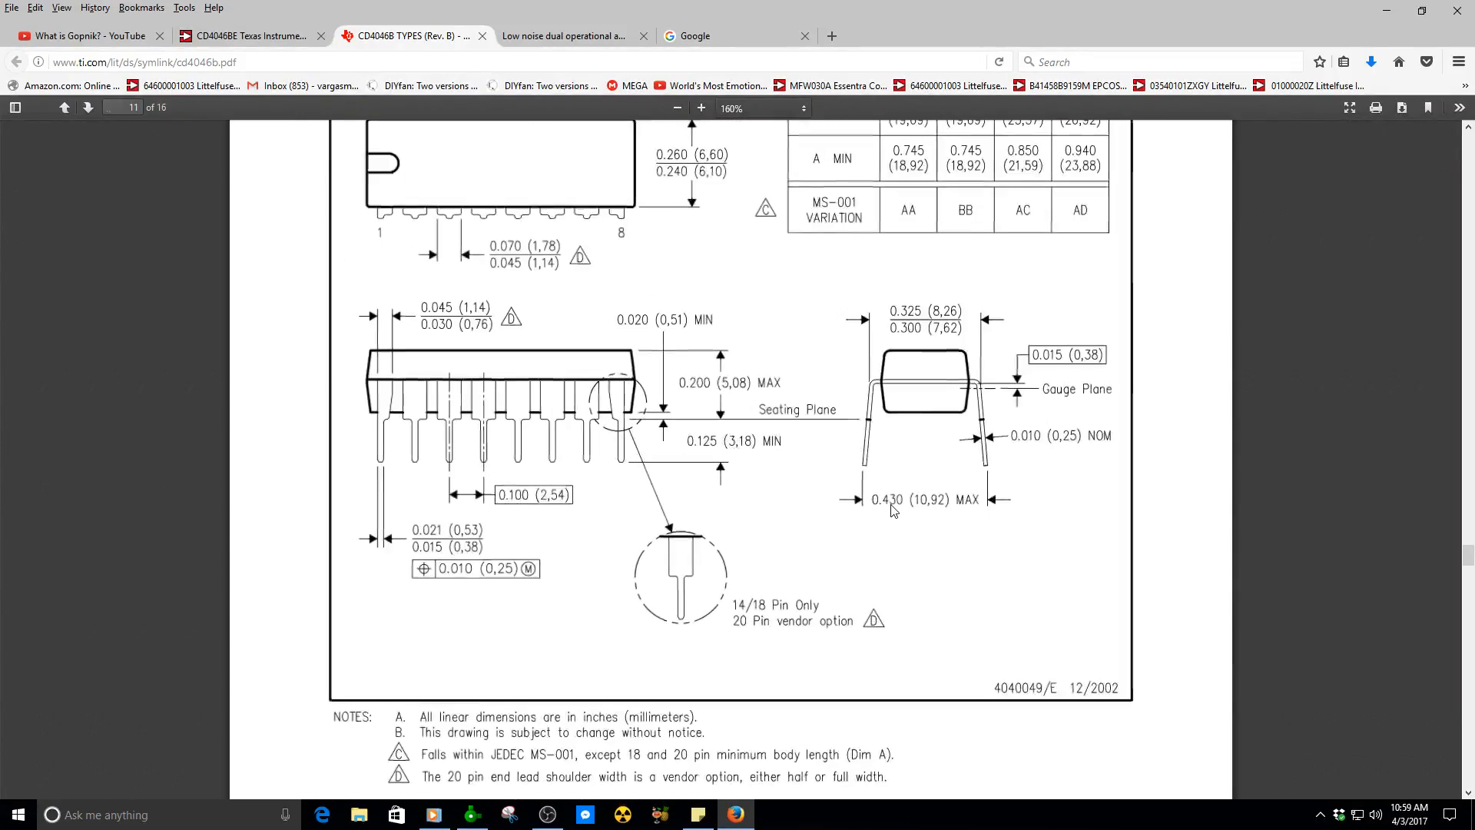
{"action": "scroll", "coordinate": [893, 507], "scroll_direction": "up", "scroll_amount": 3}
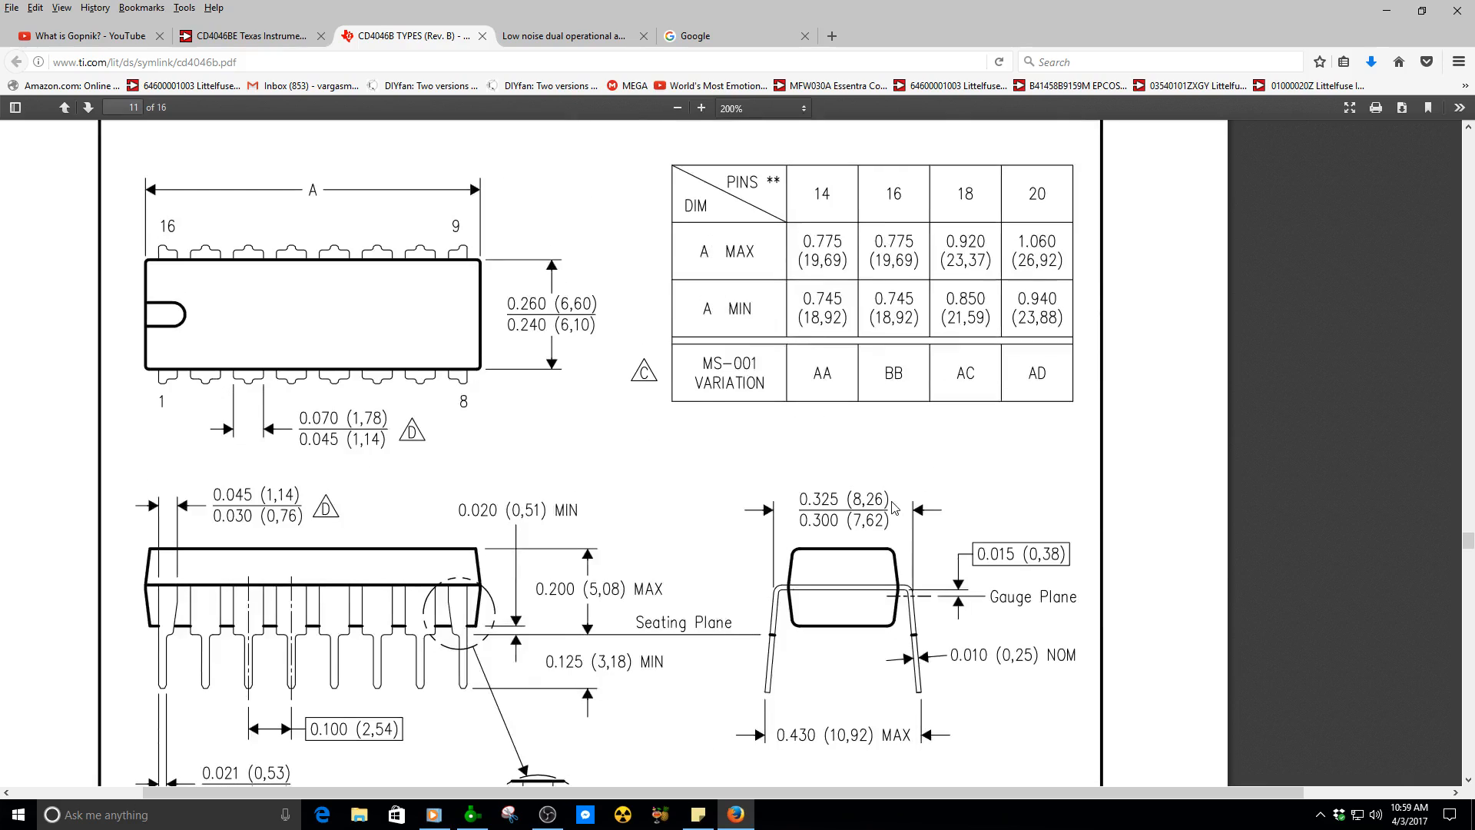
{"action": "scroll", "coordinate": [893, 506], "scroll_direction": "up", "scroll_amount": 2}
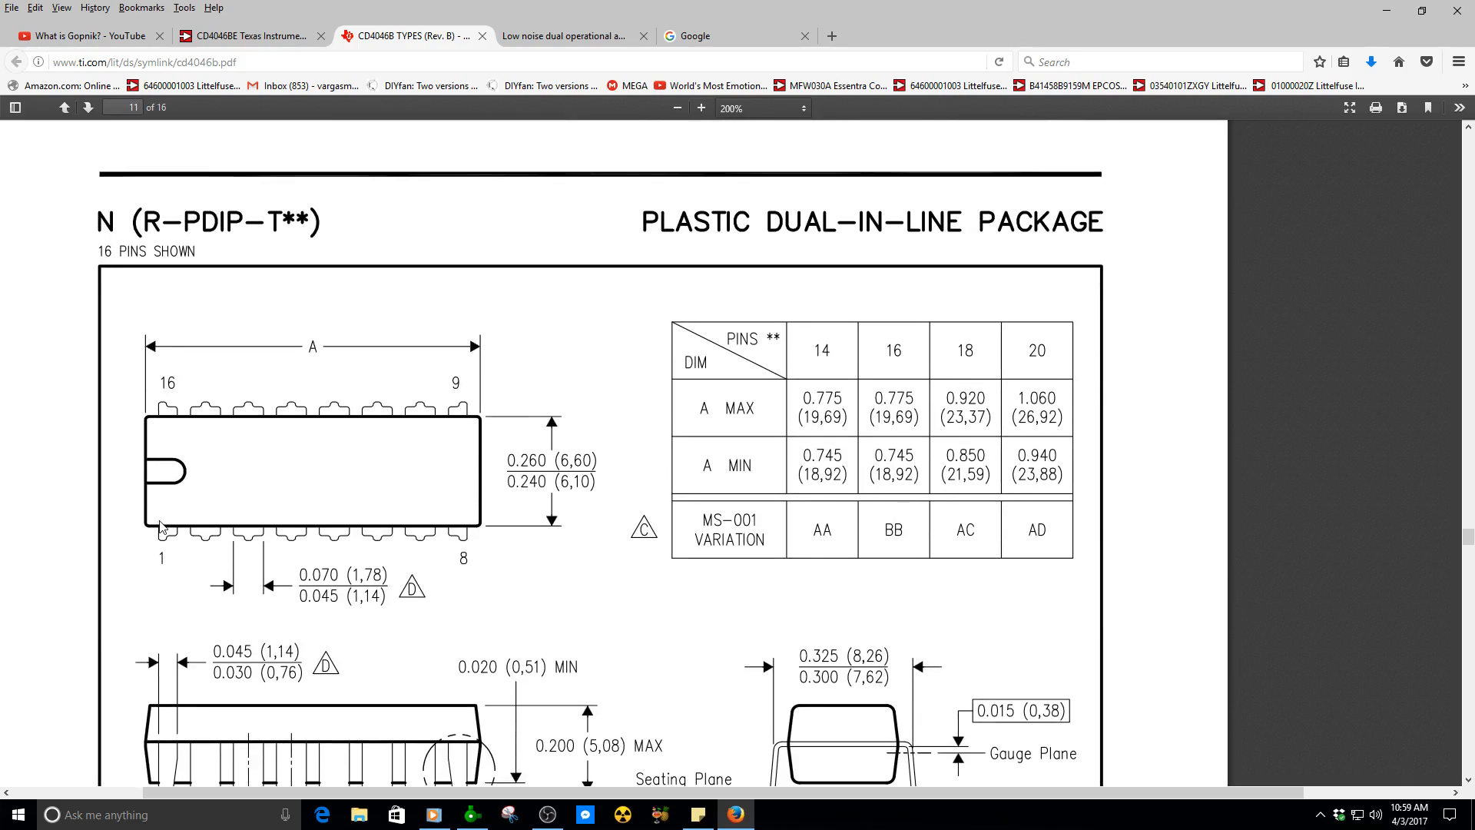
- Switch to Sprint-Layout and place the text 1 below the lower-left pad of the SO-8 footprint with white pads
{"action": "left_click", "coordinate": [472, 815]}
{"action": "scroll", "coordinate": [593, 414], "scroll_direction": "up", "scroll_amount": 2}
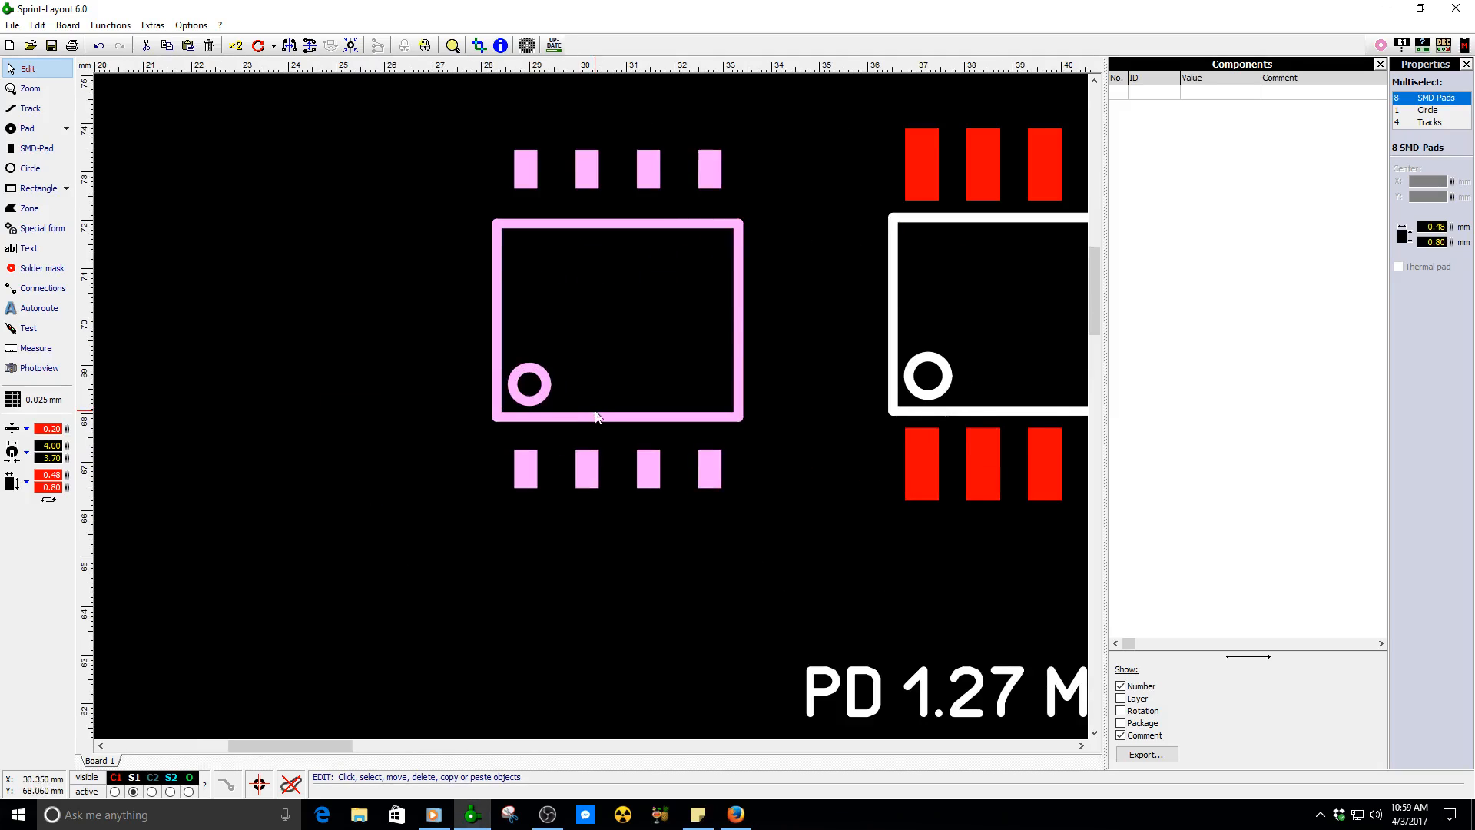
{"action": "scroll", "coordinate": [530, 391], "scroll_direction": "up", "scroll_amount": 2}
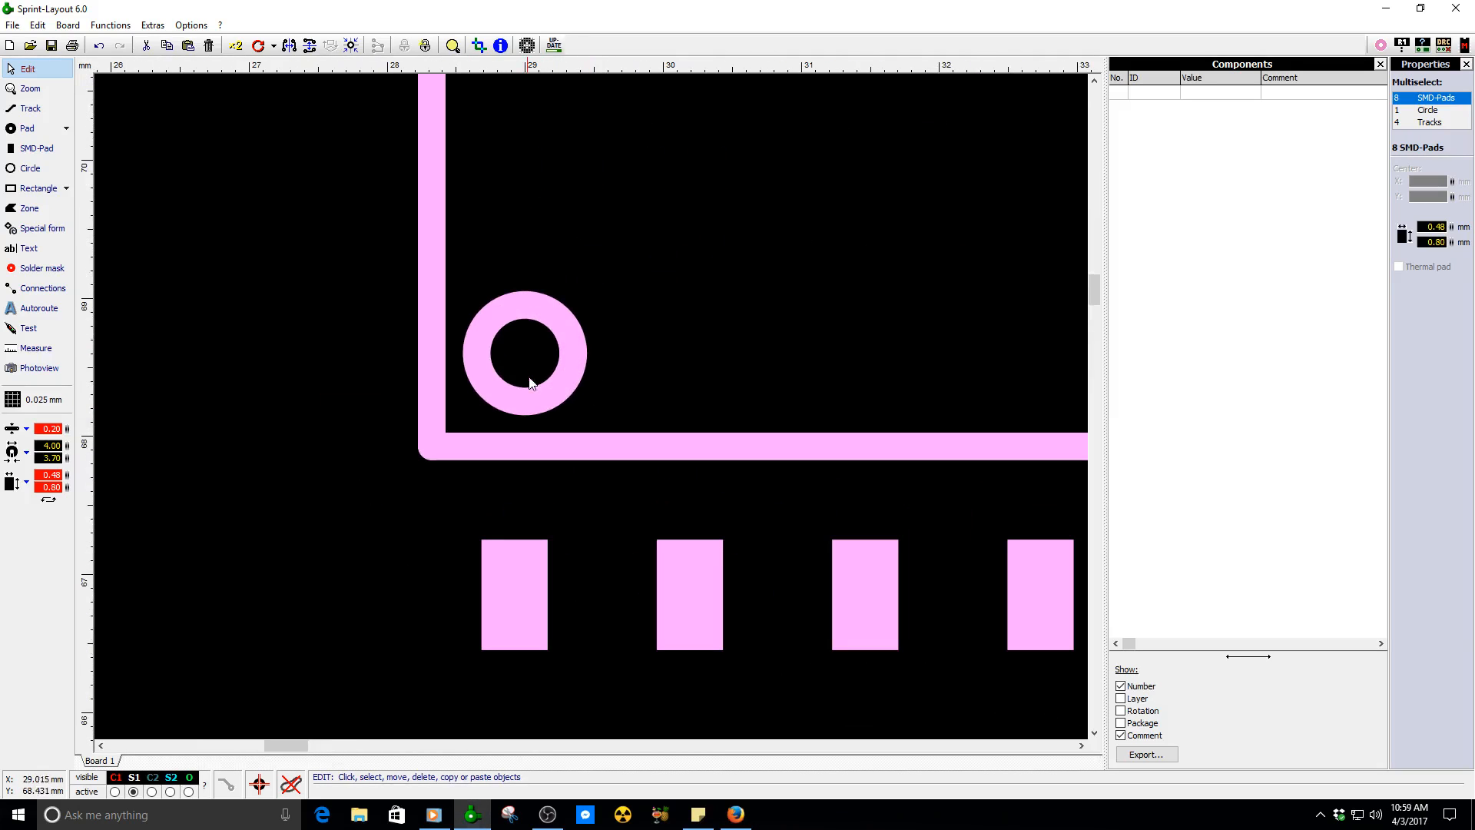
{"action": "left_click", "coordinate": [396, 440]}
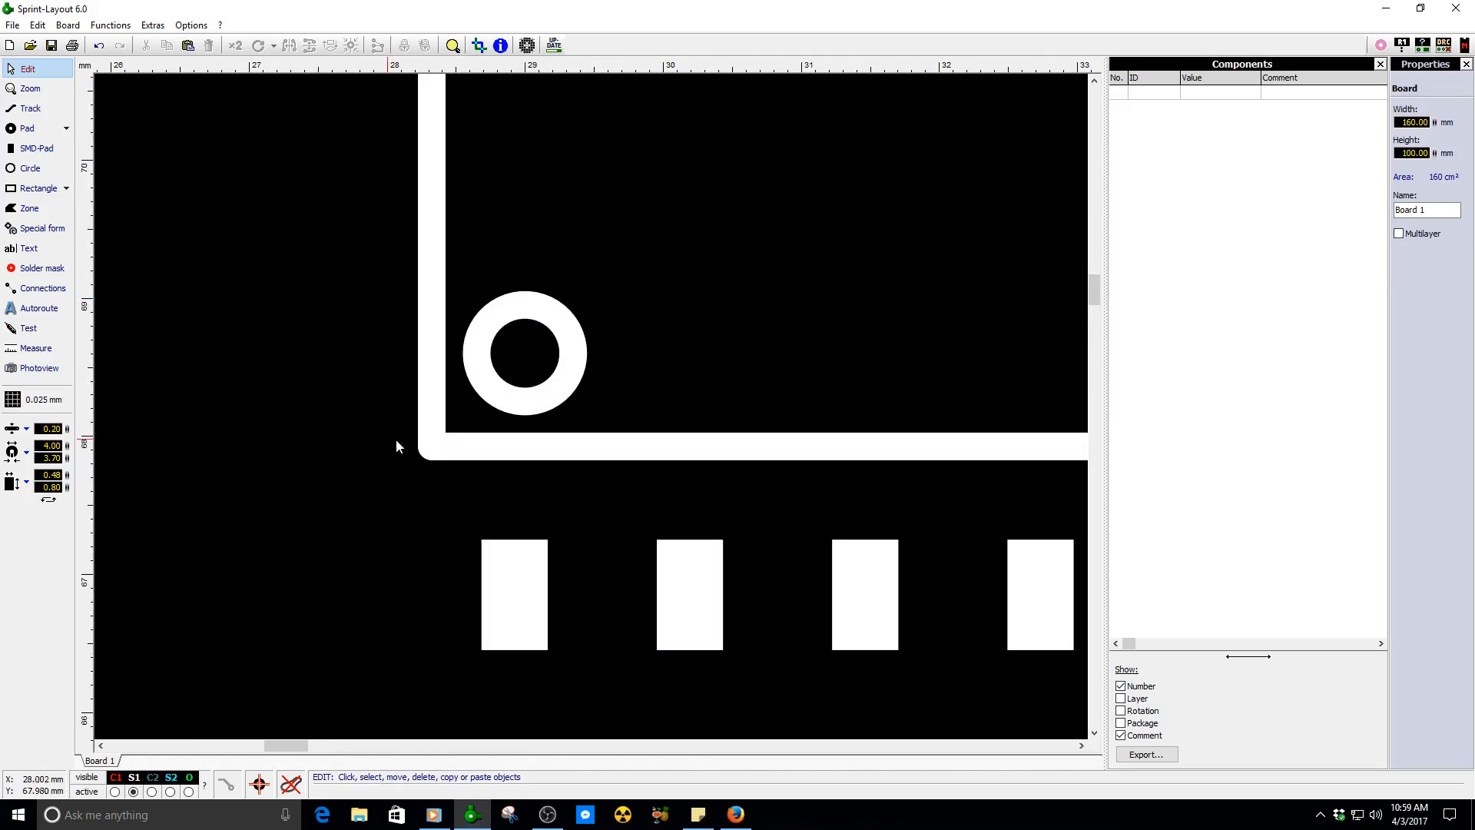
{"action": "scroll", "coordinate": [559, 407], "scroll_direction": "down", "scroll_amount": 2}
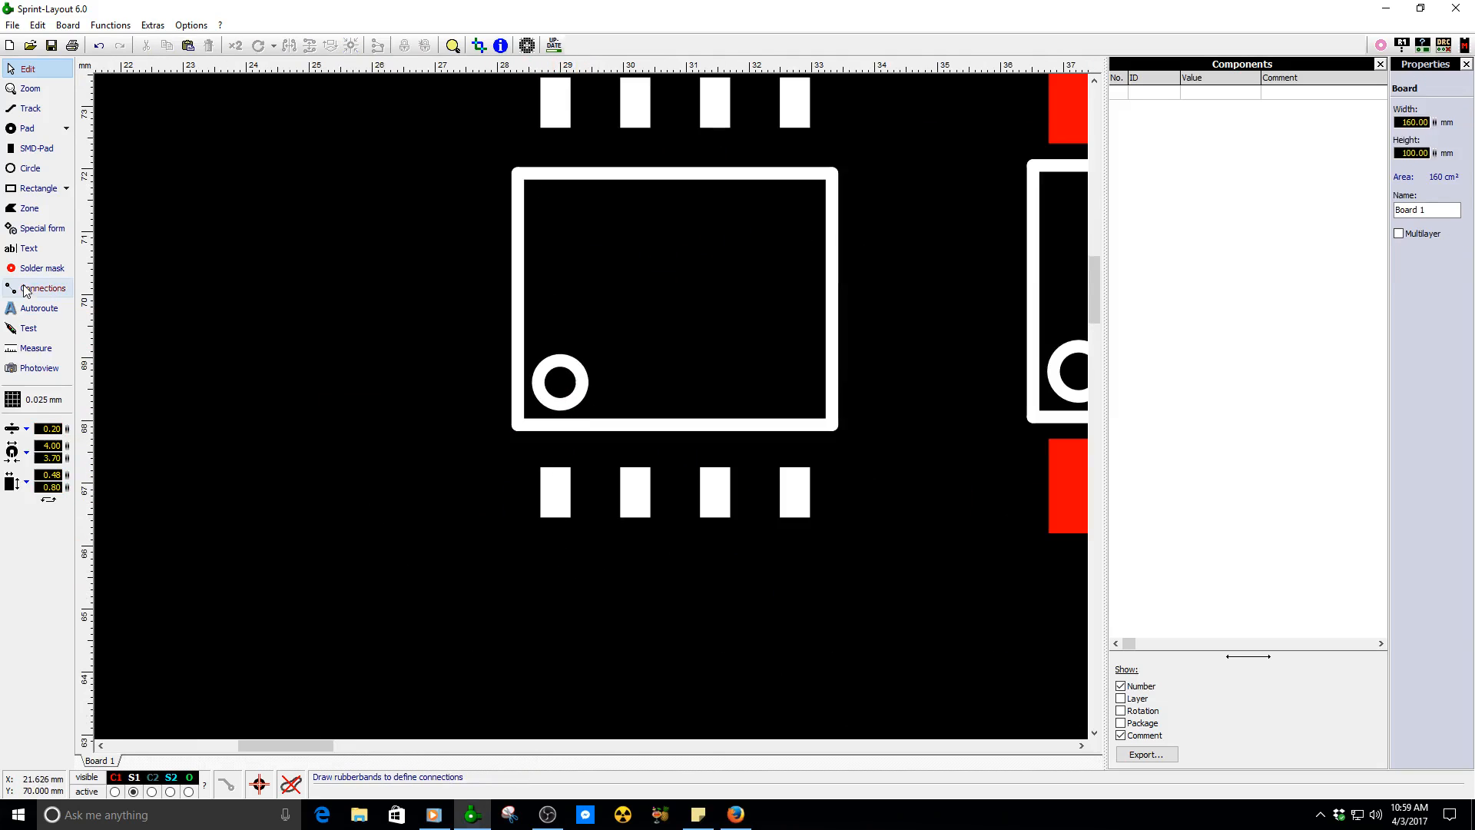
{"action": "left_click", "coordinate": [44, 248]}
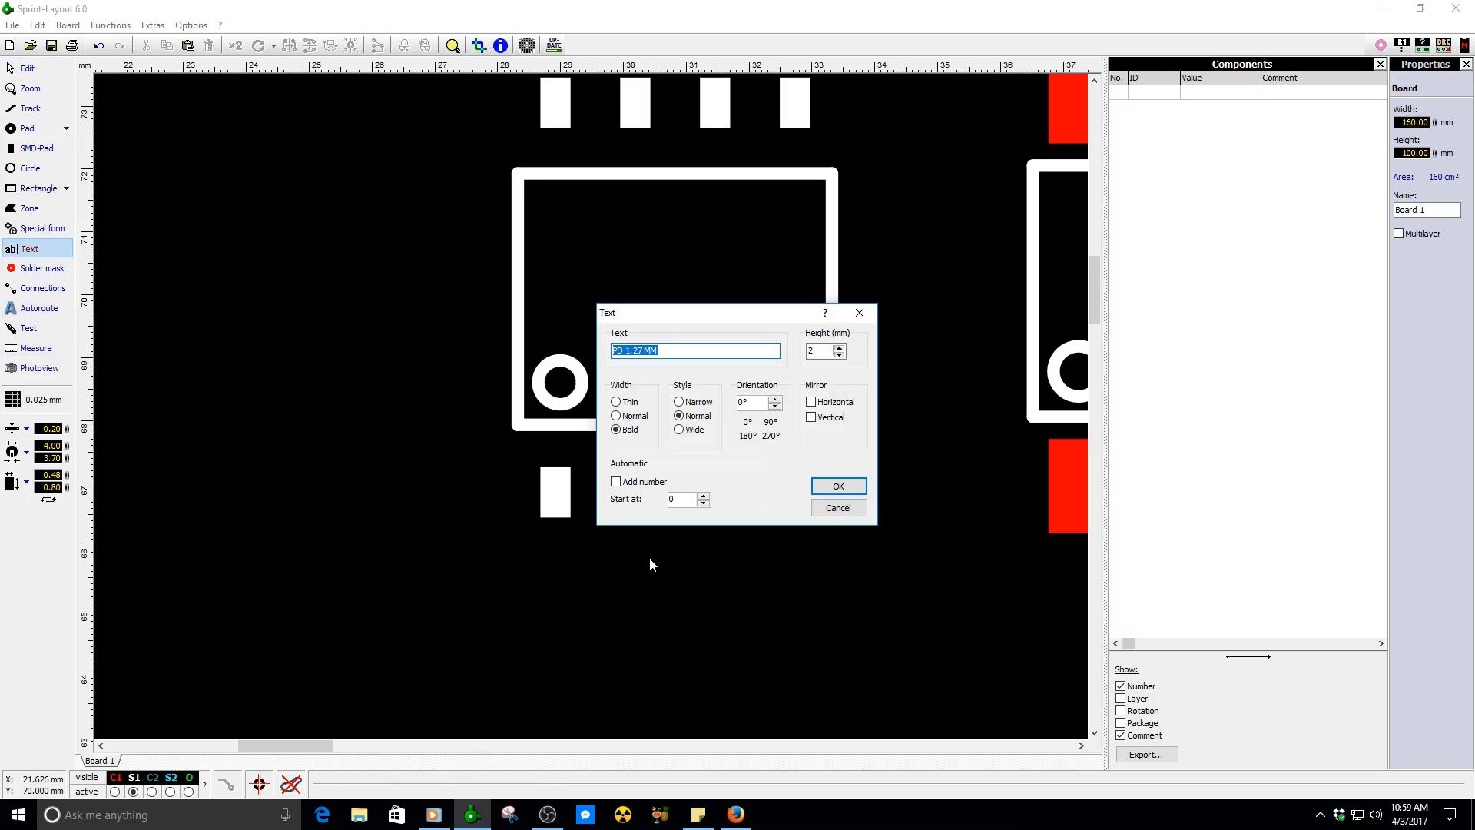
{"action": "type", "text": "1"}
{"action": "left_click", "coordinate": [838, 485]}
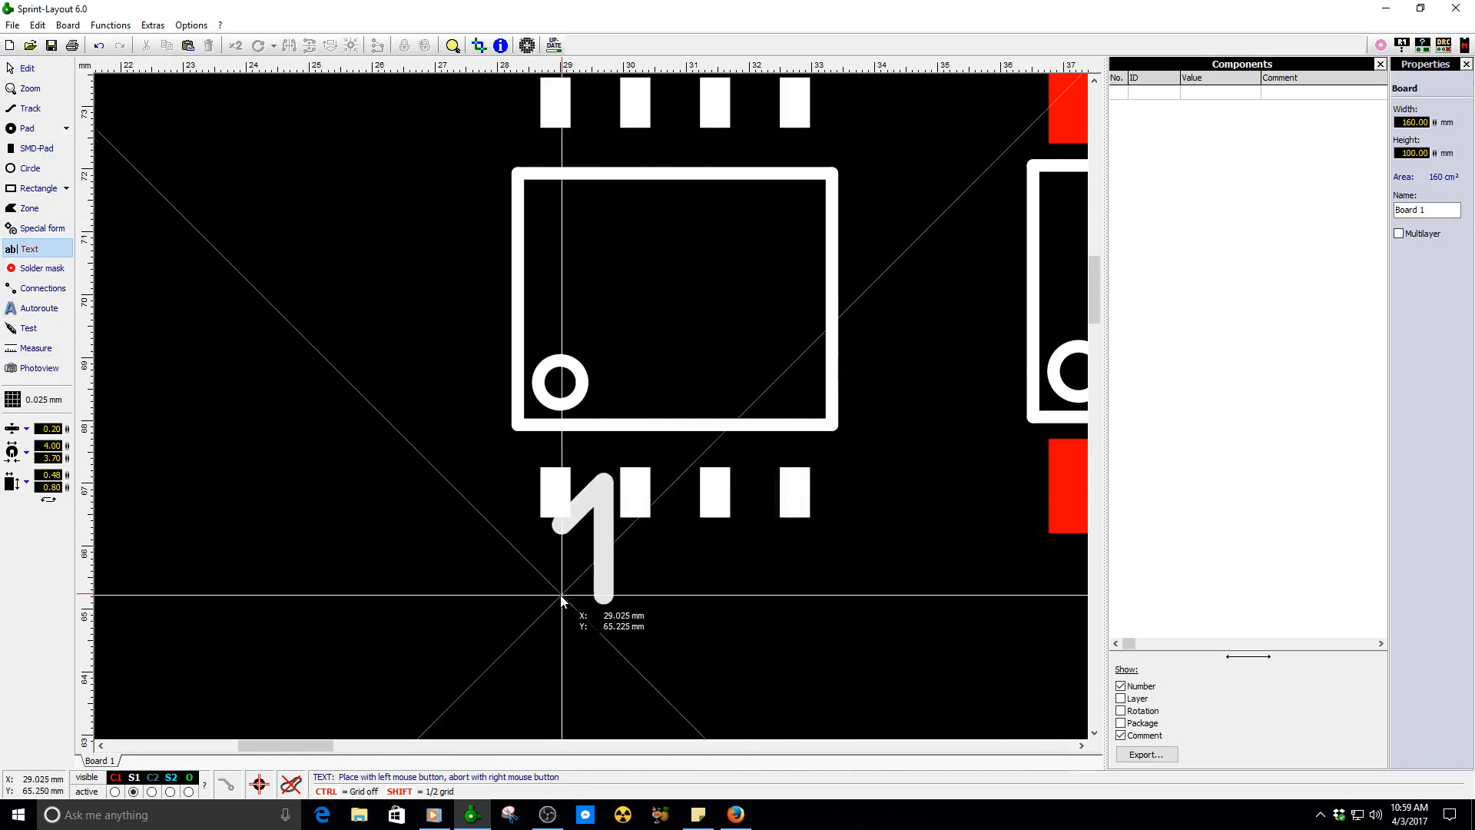
{"action": "left_click", "coordinate": [515, 674]}
{"action": "left_click", "coordinate": [837, 507]}
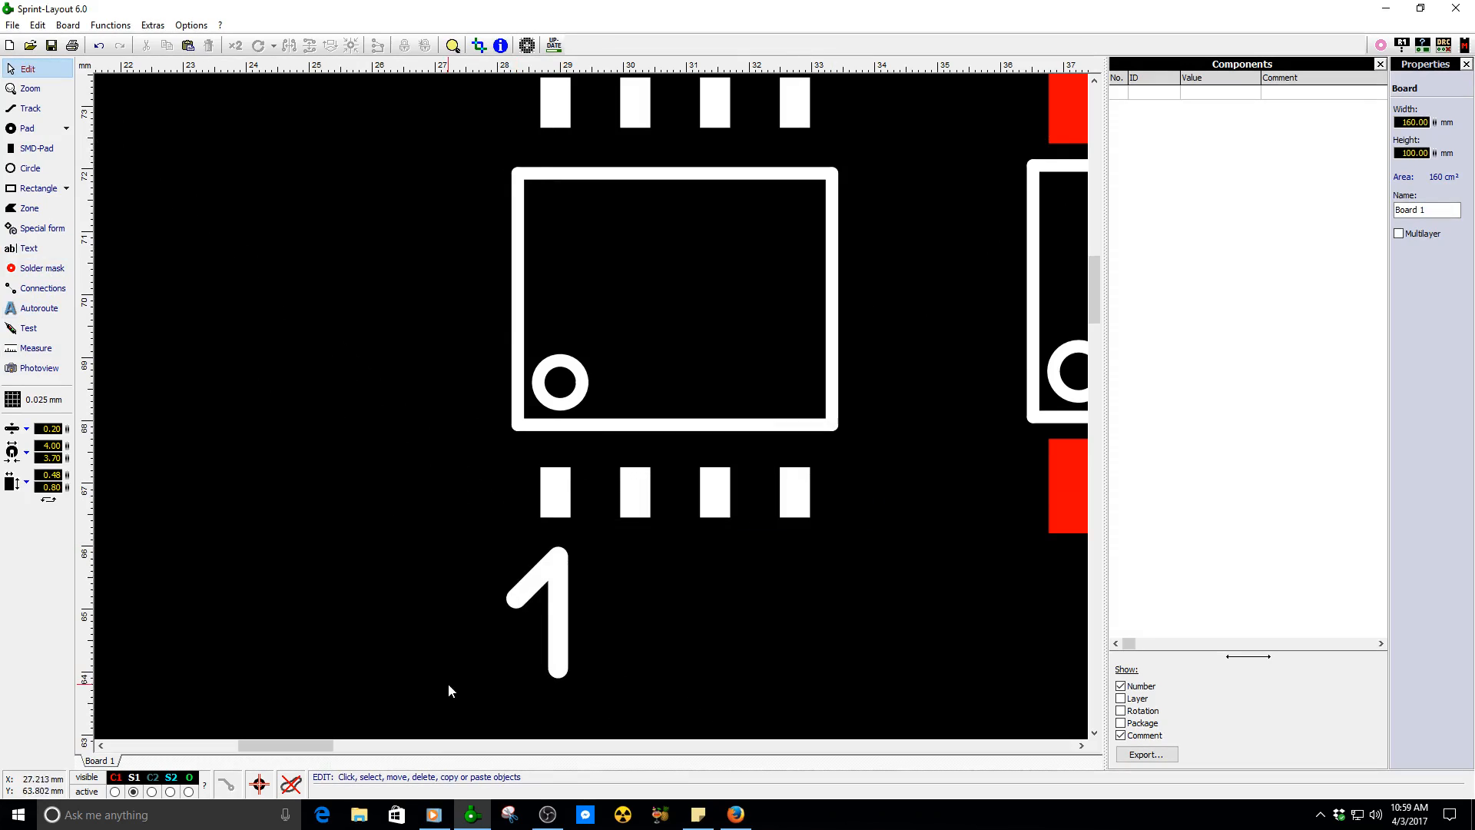
- Place the text 8 above the upper-left pad of the same footprint
{"action": "left_click", "coordinate": [558, 656]}
{"action": "scroll", "coordinate": [988, 435], "scroll_direction": "down", "scroll_amount": 1}
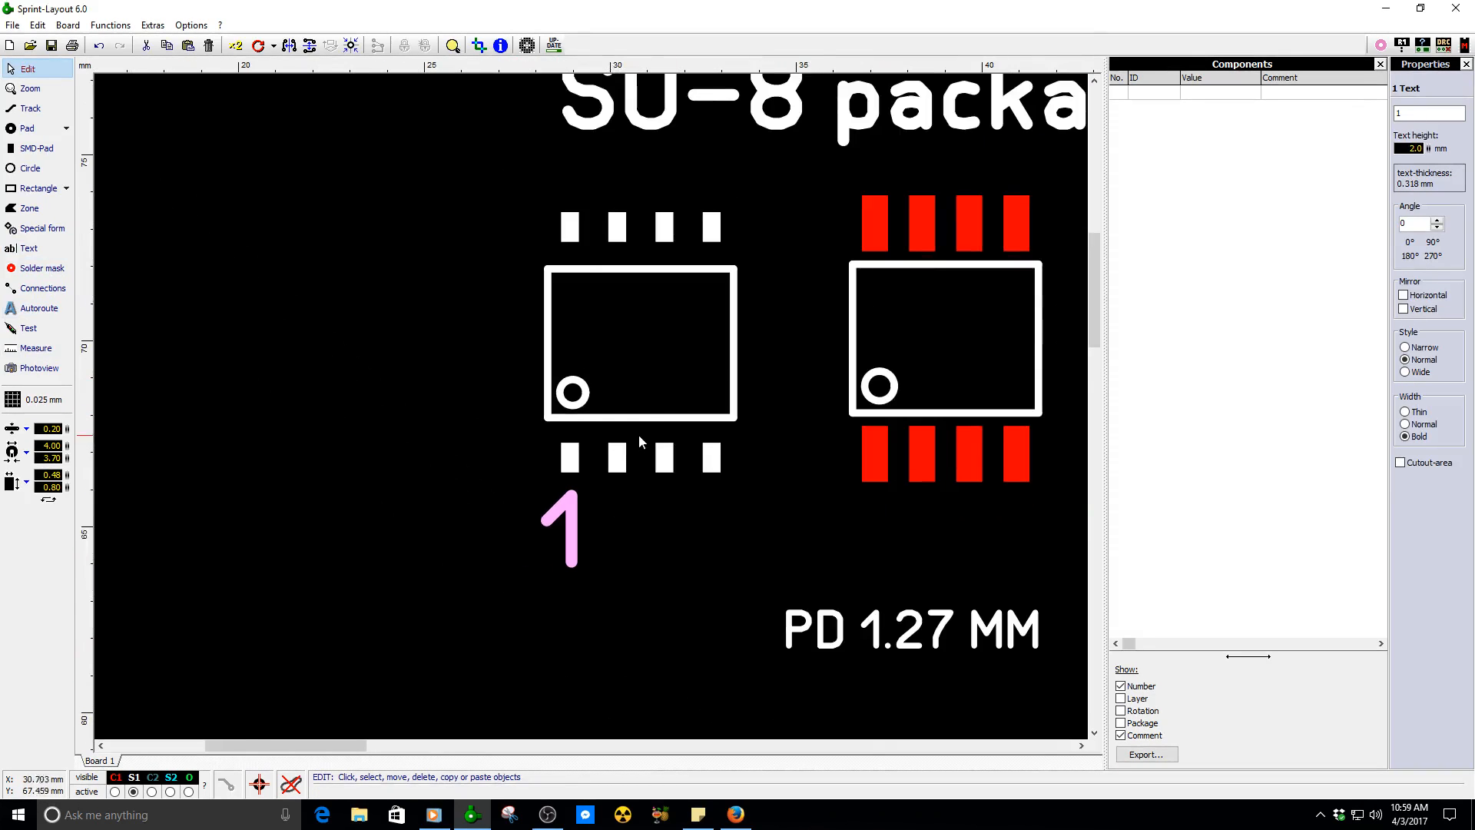
{"action": "scroll", "coordinate": [639, 432], "scroll_direction": "up", "scroll_amount": 1}
{"action": "scroll", "coordinate": [593, 349], "scroll_direction": "down", "scroll_amount": 1}
{"action": "scroll", "coordinate": [569, 515], "scroll_direction": "up", "scroll_amount": 1}
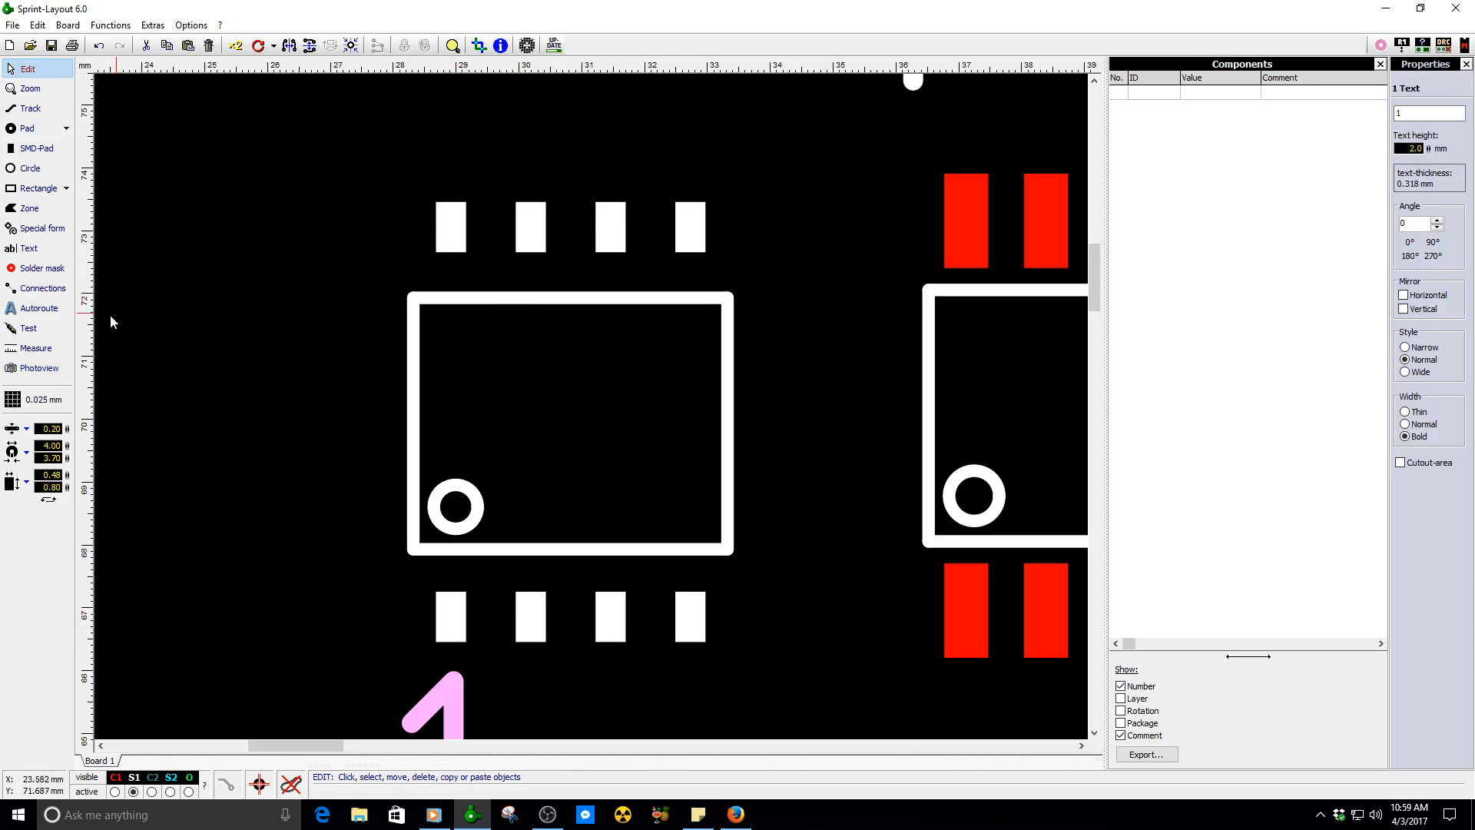
{"action": "left_click", "coordinate": [34, 229]}
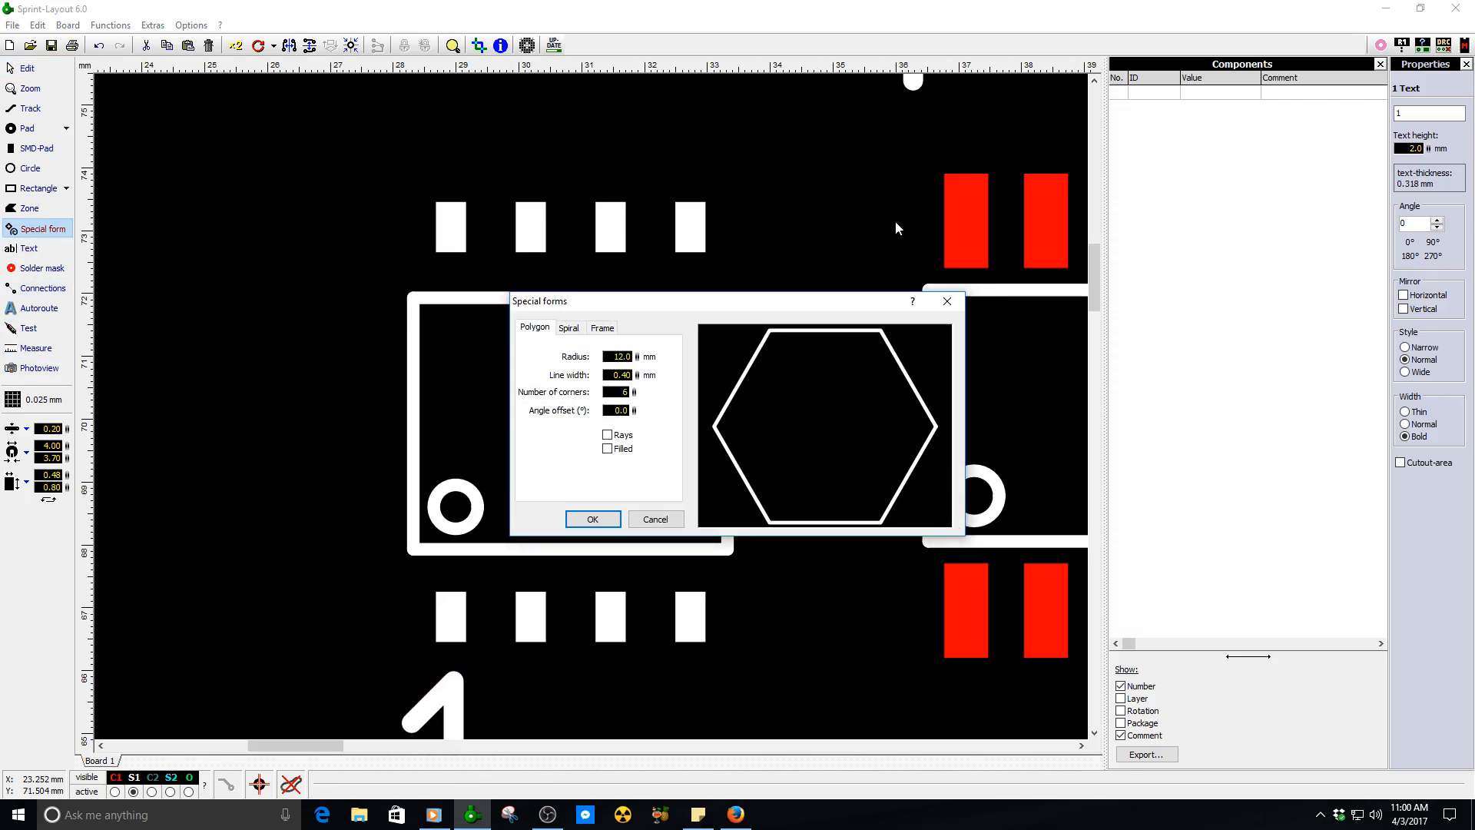
{"action": "left_click", "coordinate": [947, 300]}
{"action": "left_click", "coordinate": [68, 248]}
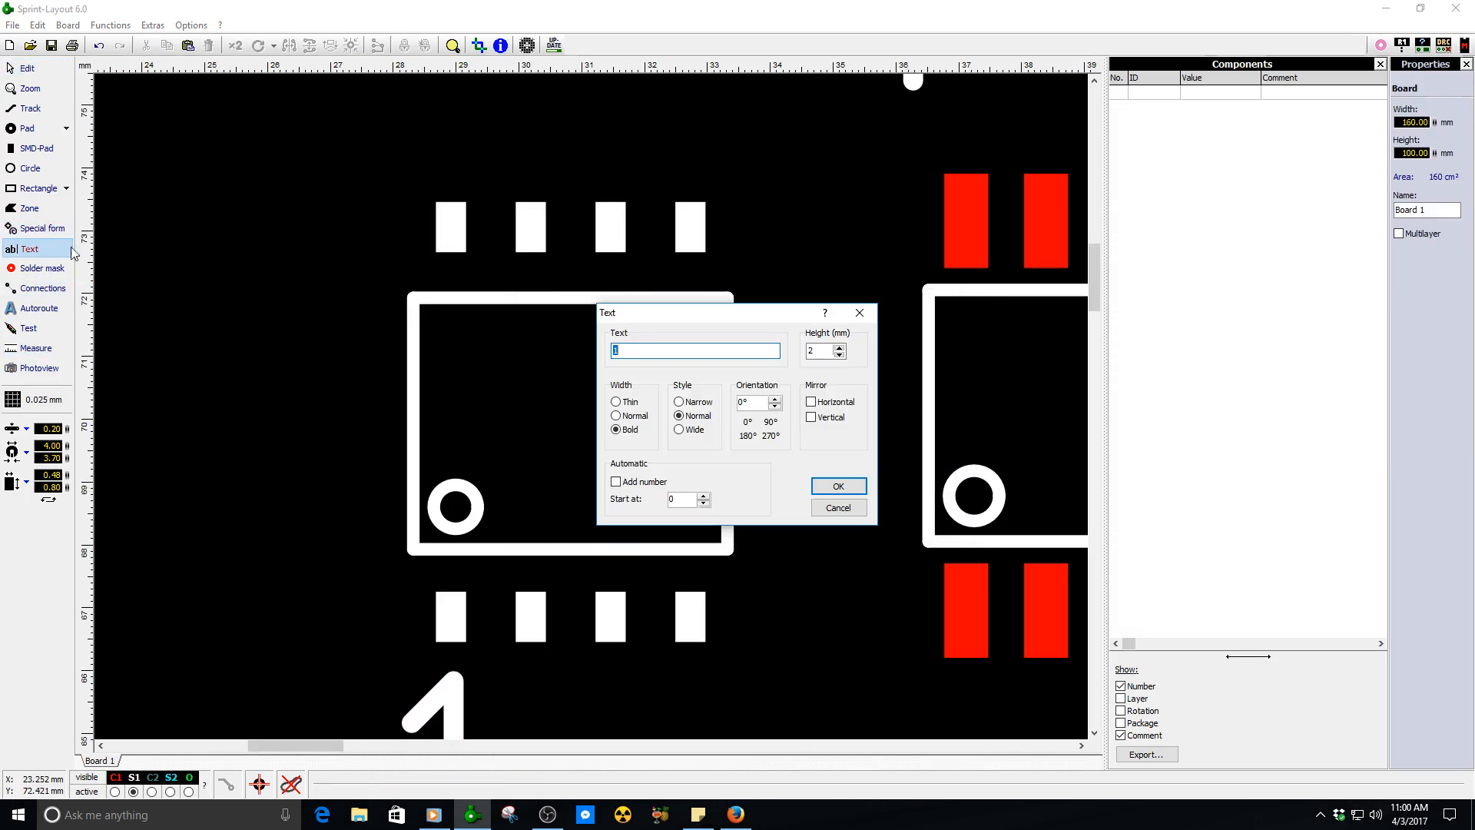
{"action": "type", "text": "8"}
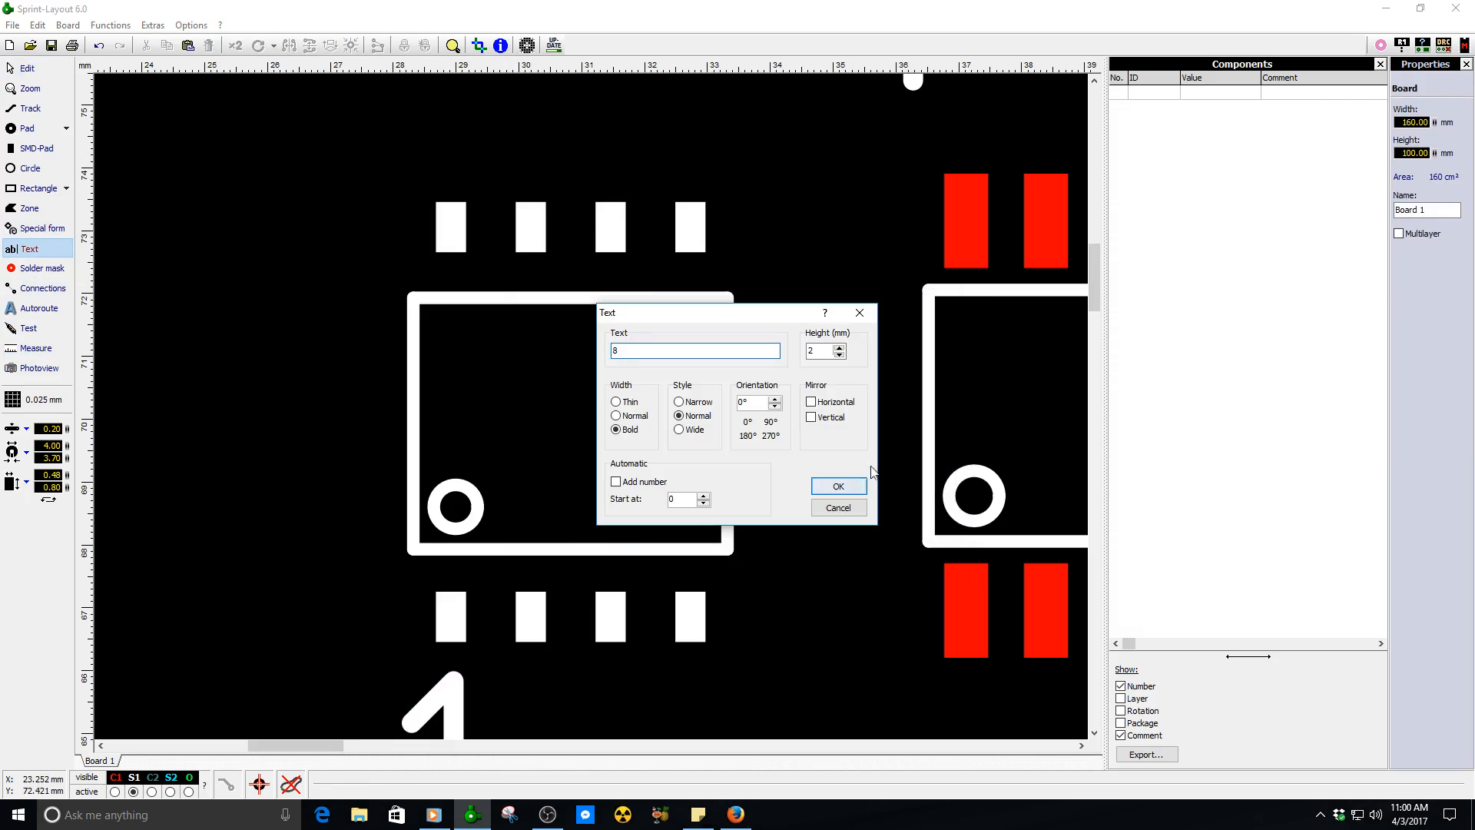
{"action": "left_click", "coordinate": [838, 486]}
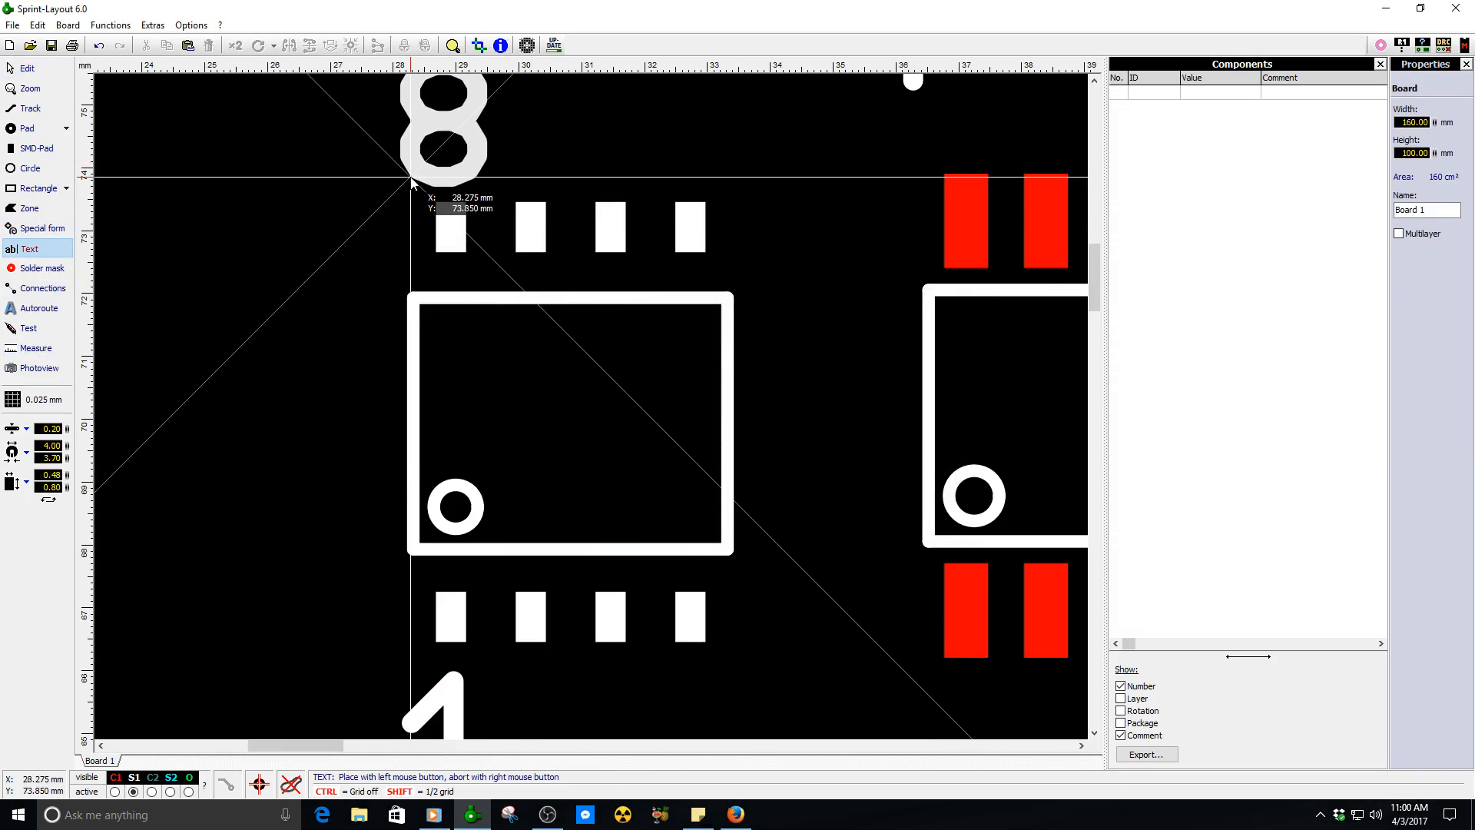
{"action": "left_click", "coordinate": [411, 177]}
{"action": "left_click", "coordinate": [838, 508]}
{"action": "scroll", "coordinate": [578, 527], "scroll_direction": "down", "scroll_amount": 2}
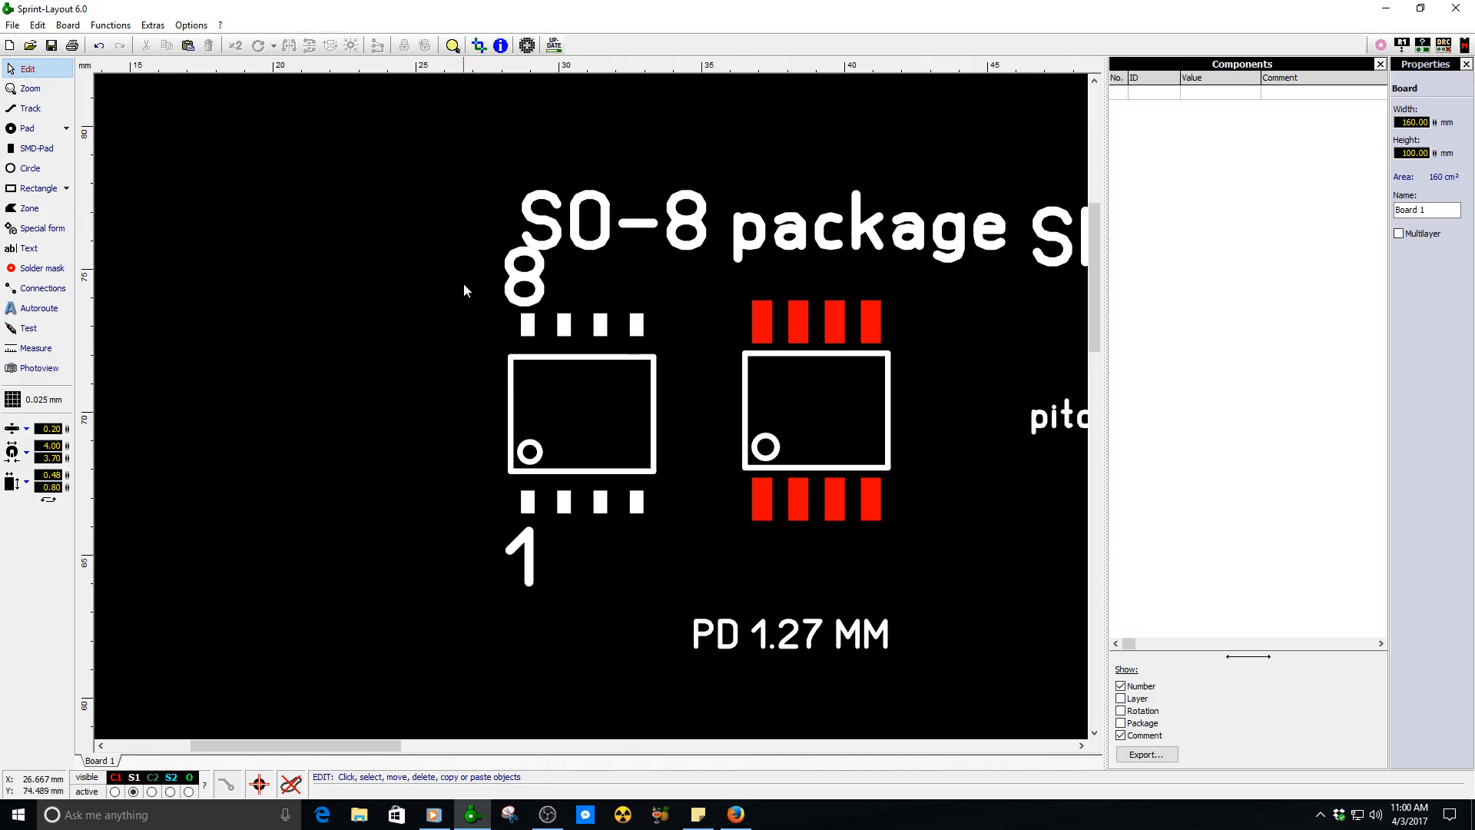
- Move the SO-8 package title up clear of the pin number 8, and reposition the 8 above its pad
{"action": "left_click_drag", "start_coordinate": [497, 156], "coordinate": [750, 197]}
{"action": "scroll", "coordinate": [222, 496], "scroll_direction": "up", "scroll_amount": 1}
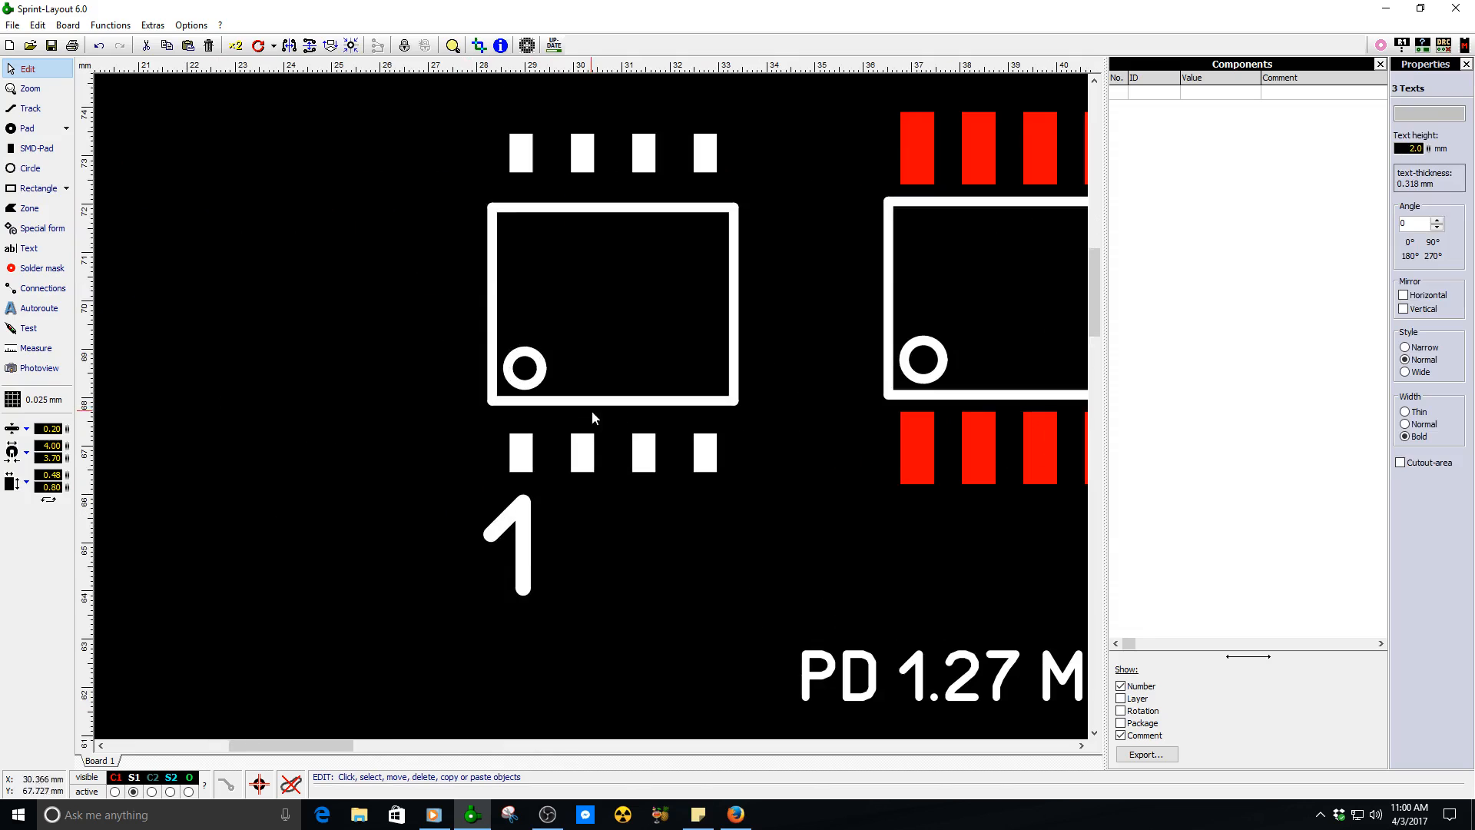
{"action": "scroll", "coordinate": [554, 500], "scroll_direction": "down", "scroll_amount": 1}
{"action": "left_click_drag", "start_coordinate": [545, 136], "coordinate": [543, 173]}
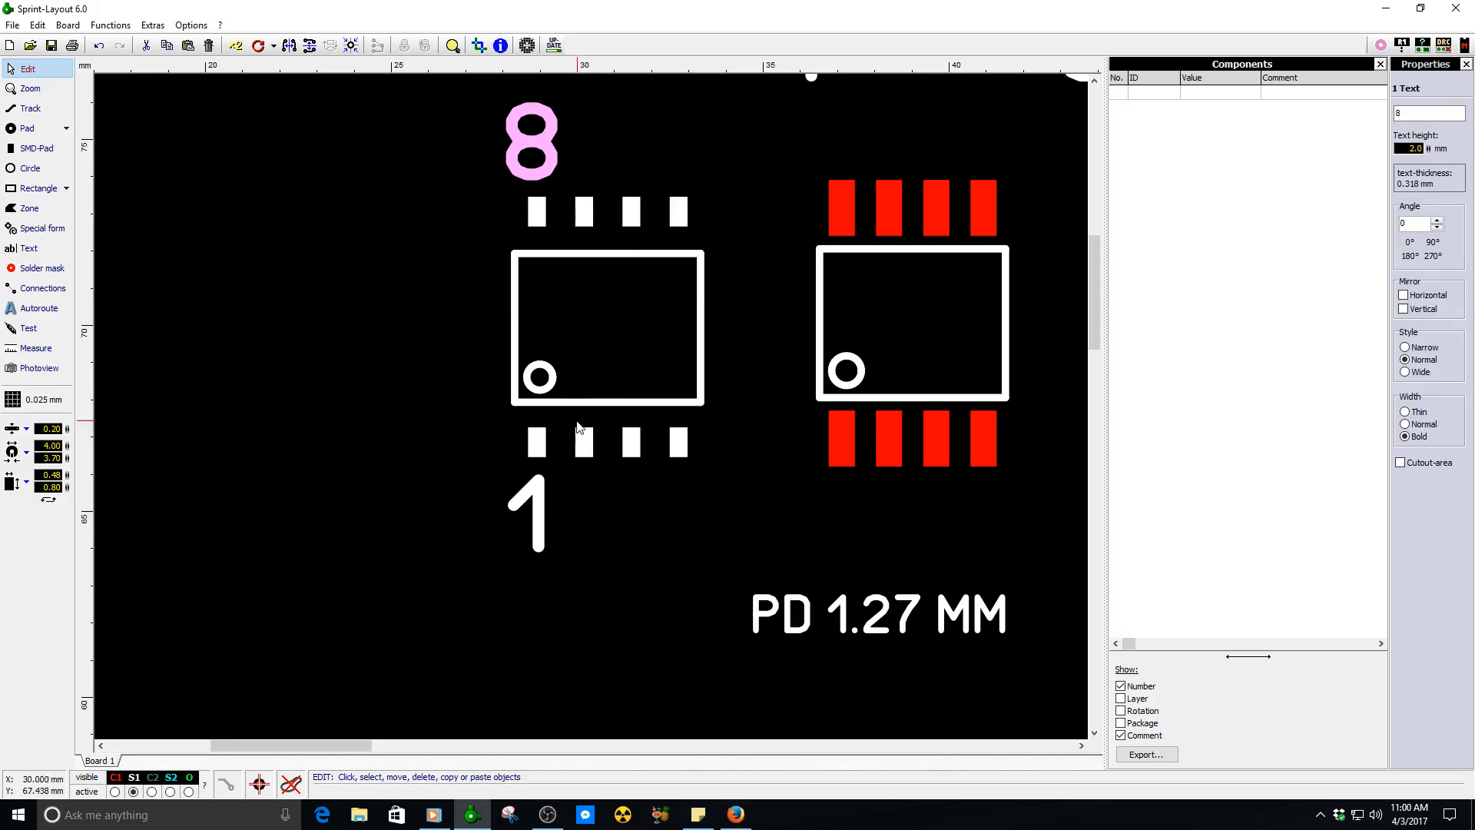
- Draw a circle about 1.5 mm in diameter and turn it into a half-circle notch on the left edge of the package outline
{"action": "scroll", "coordinate": [584, 423], "scroll_direction": "up", "scroll_amount": 3}
{"action": "scroll", "coordinate": [514, 372], "scroll_direction": "down", "scroll_amount": 3}
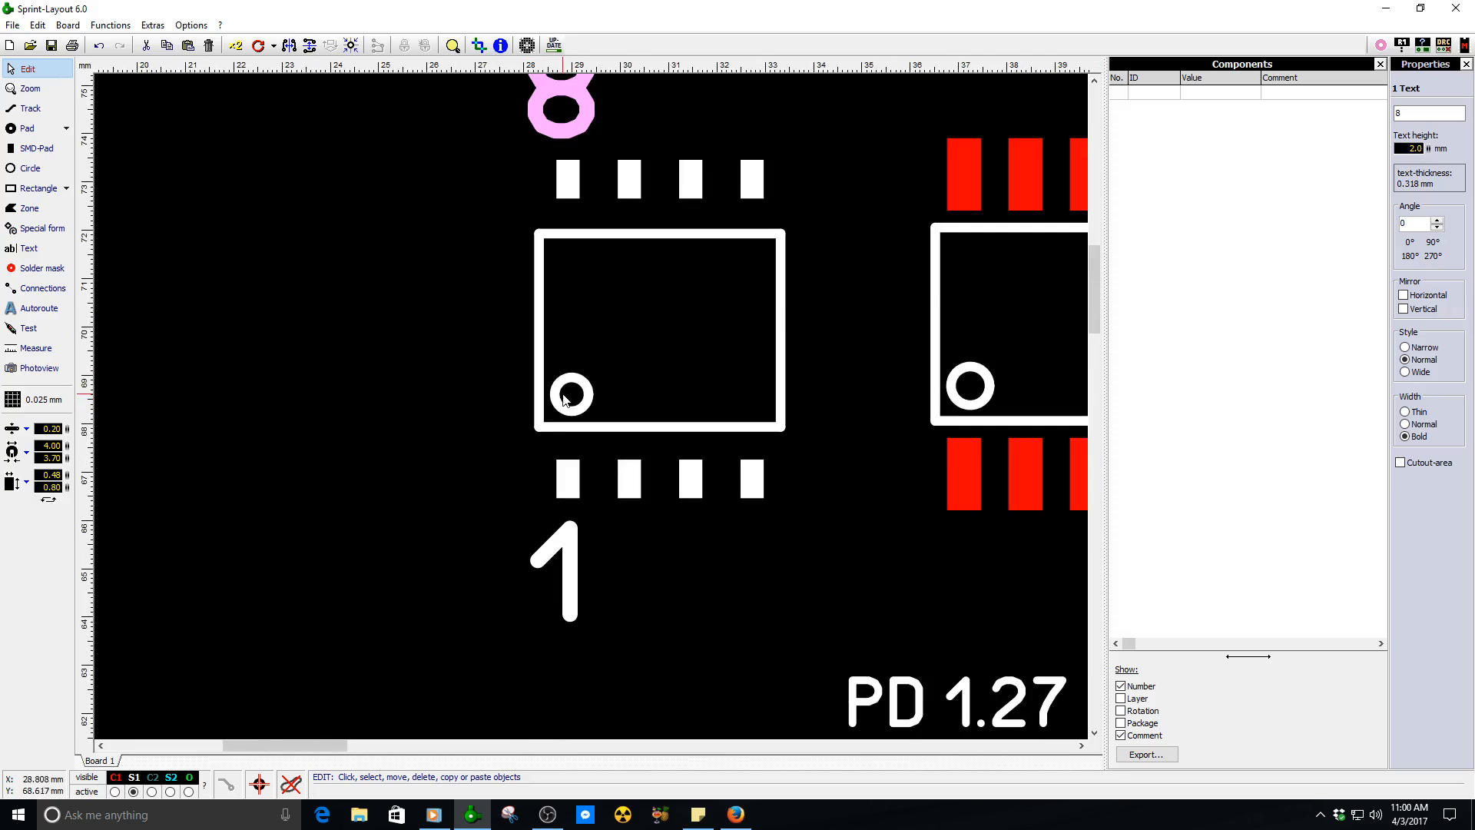
{"action": "scroll", "coordinate": [653, 410], "scroll_direction": "up", "scroll_amount": 3}
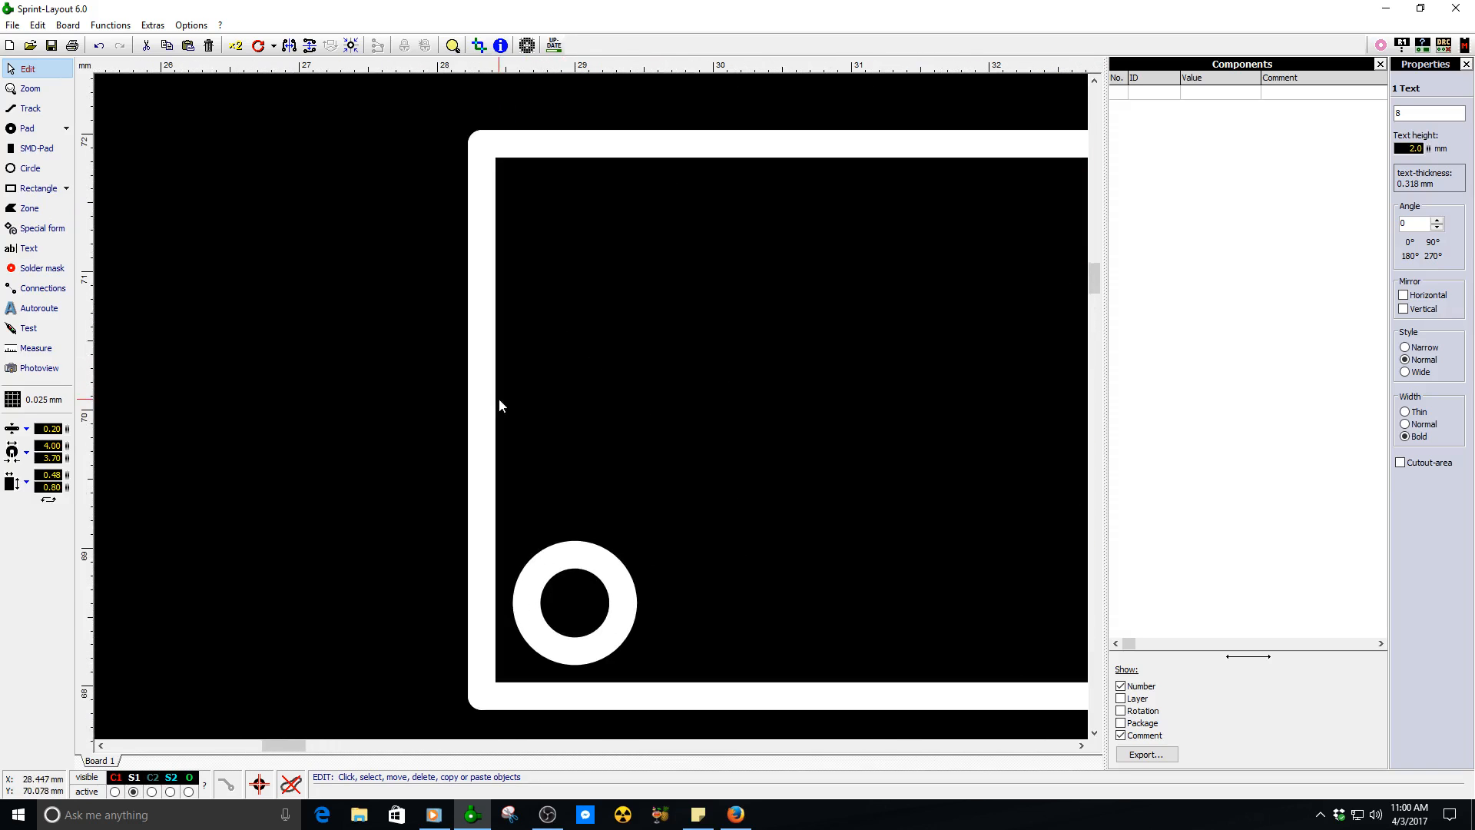
{"action": "left_click", "coordinate": [31, 168]}
{"action": "left_click_drag", "start_coordinate": [603, 382], "coordinate": [615, 484]}
{"action": "key", "text": "Escape"}
{"action": "left_click", "coordinate": [692, 449]}
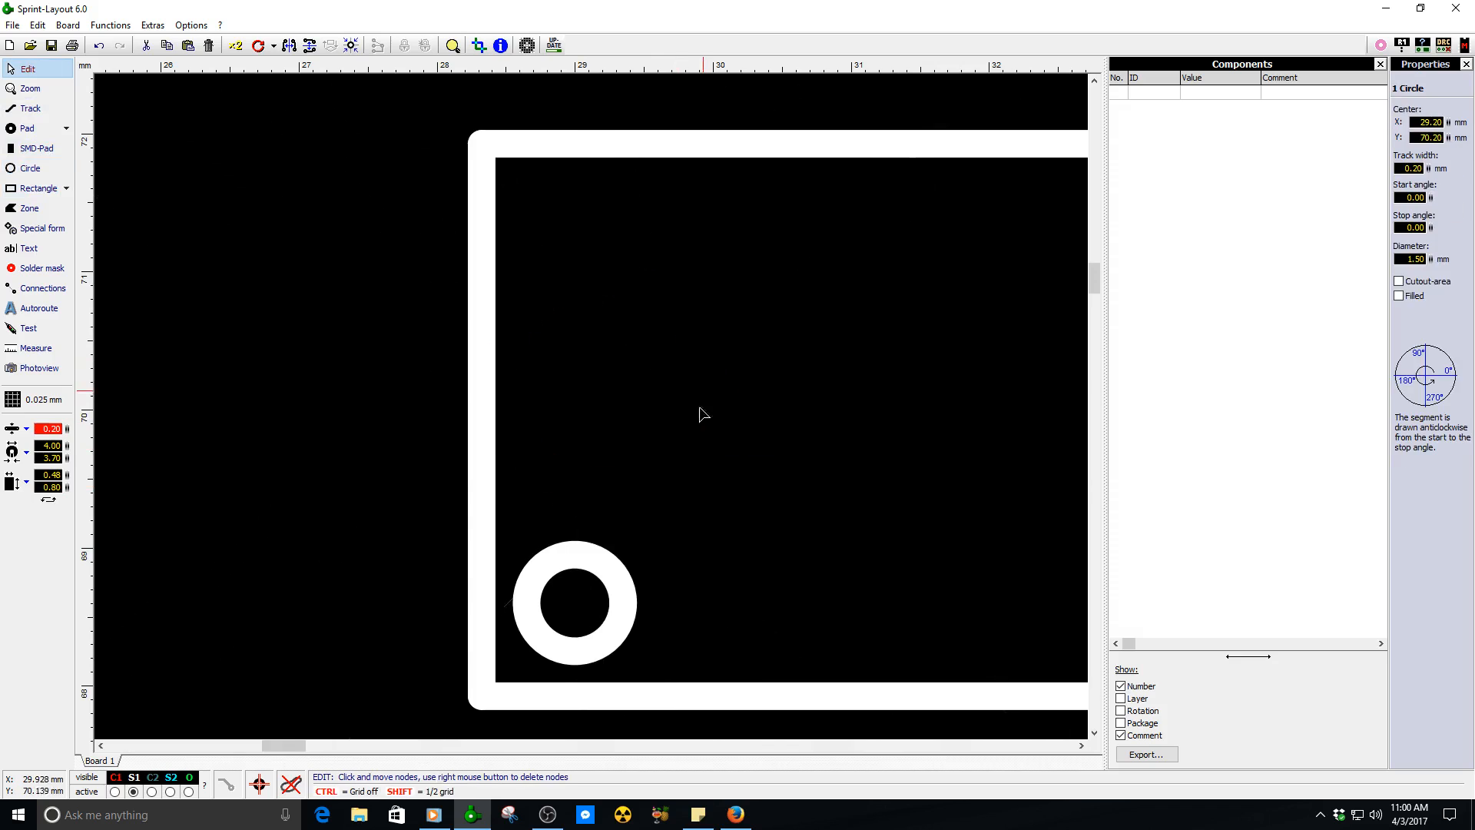
{"action": "left_click_drag", "start_coordinate": [706, 382], "coordinate": [602, 486]}
{"action": "left_click_drag", "start_coordinate": [695, 449], "coordinate": [587, 484]}
{"action": "left_click", "coordinate": [658, 460]}
{"action": "scroll", "coordinate": [638, 420], "scroll_direction": "down", "scroll_amount": 2}
{"action": "scroll", "coordinate": [591, 404], "scroll_direction": "up", "scroll_amount": 4}
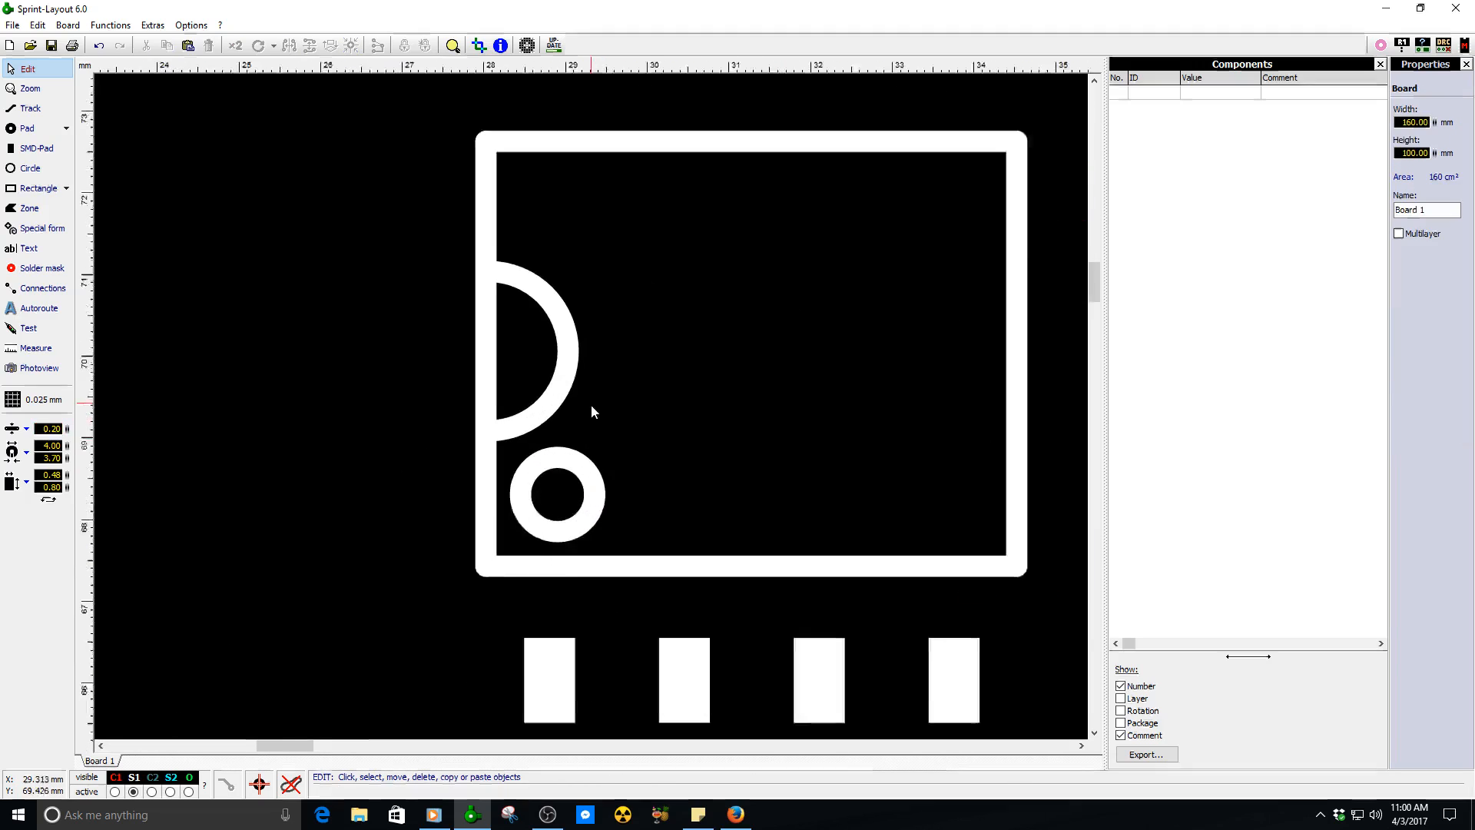
- Split the group holding the footprint's pads, pin-1 circle and package outline
{"action": "left_click", "coordinate": [563, 377]}
{"action": "left_click", "coordinate": [465, 357]}
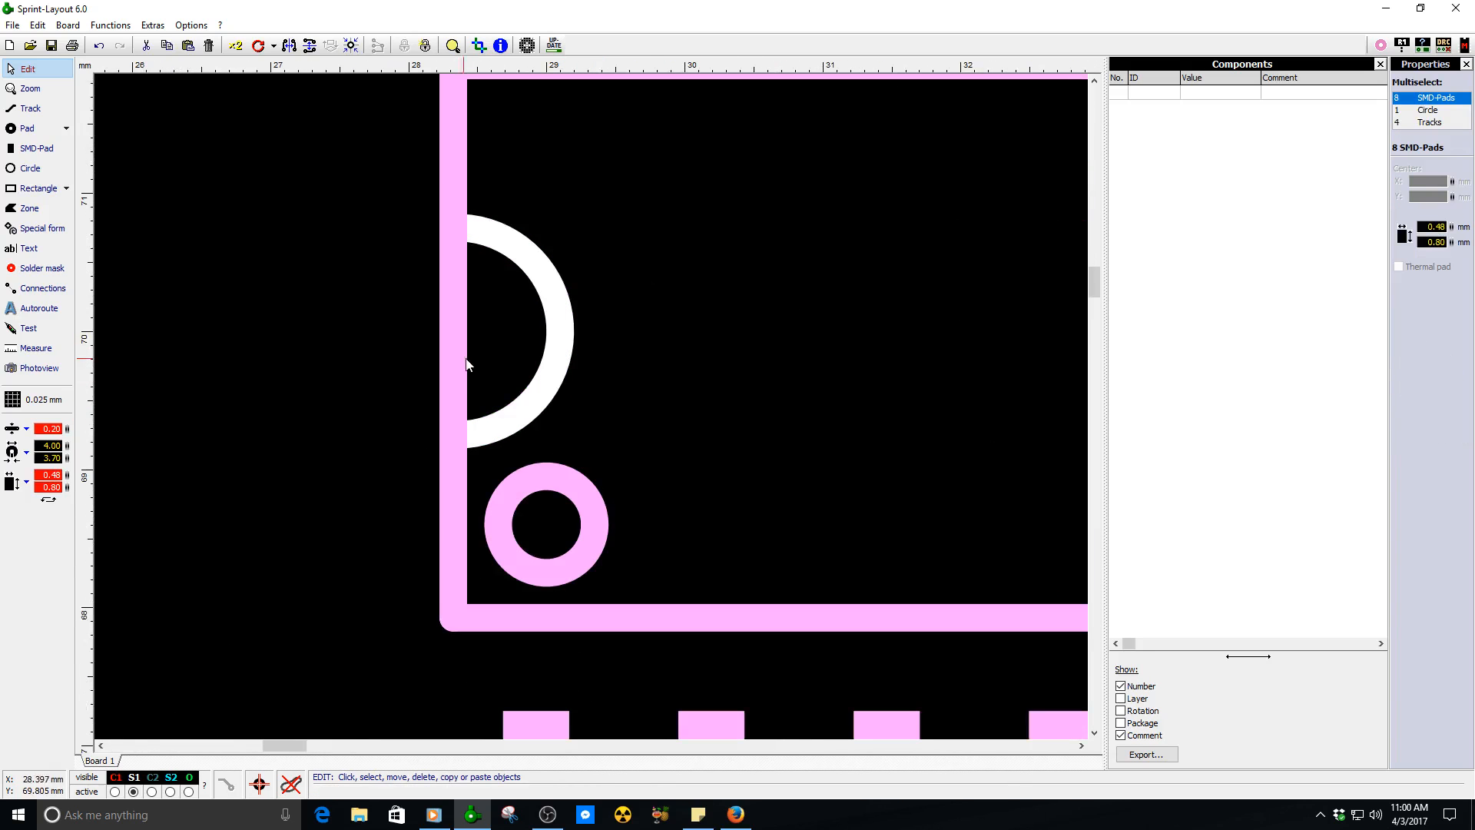
{"action": "right_click", "coordinate": [471, 466]}
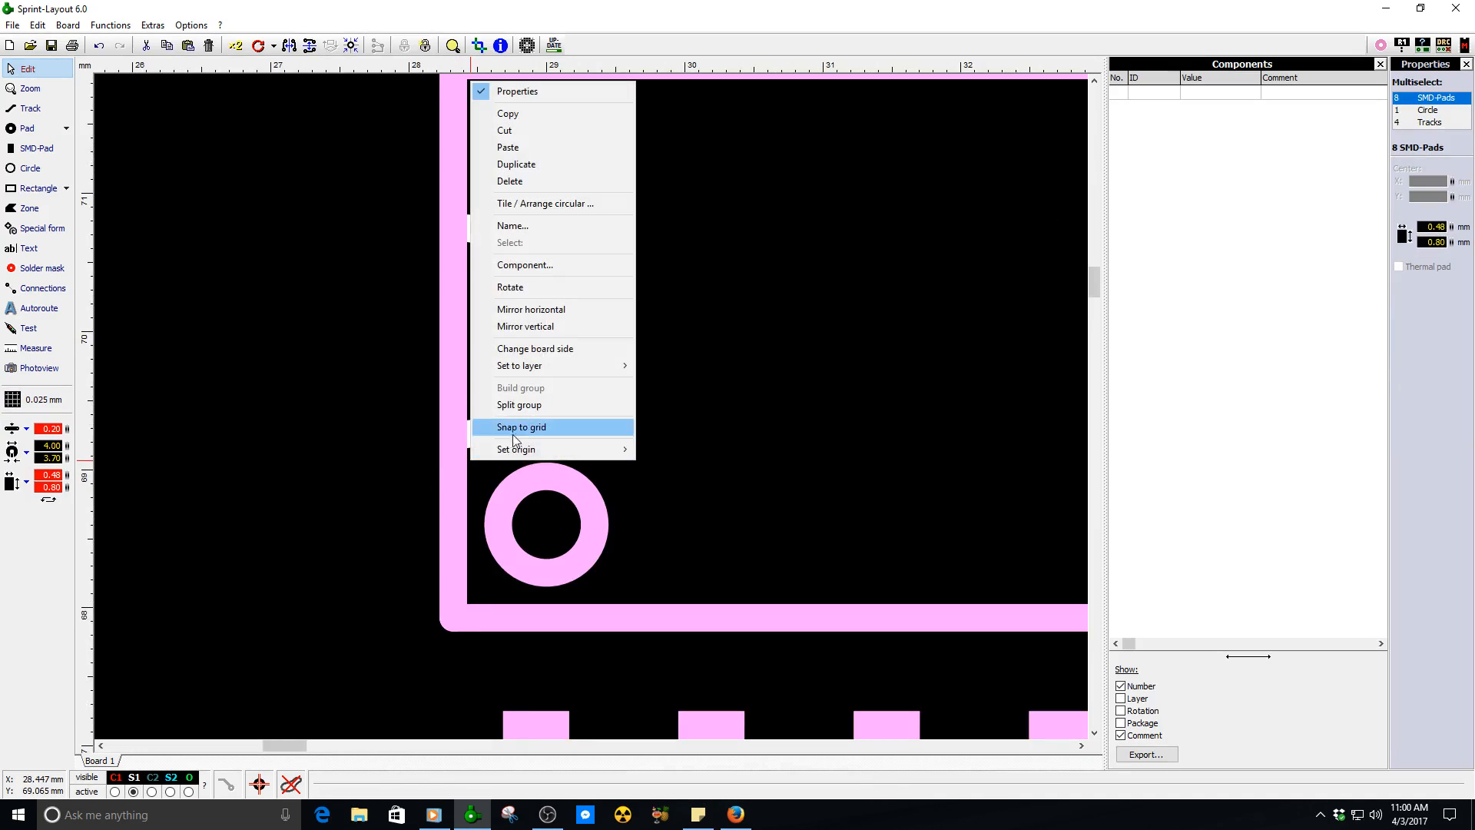
{"action": "left_click", "coordinate": [523, 407]}
{"action": "left_click", "coordinate": [298, 481]}
- Set the metric grid to 0.25 mm and split the package outline into separate tracks
{"action": "left_click", "coordinate": [11, 405]}
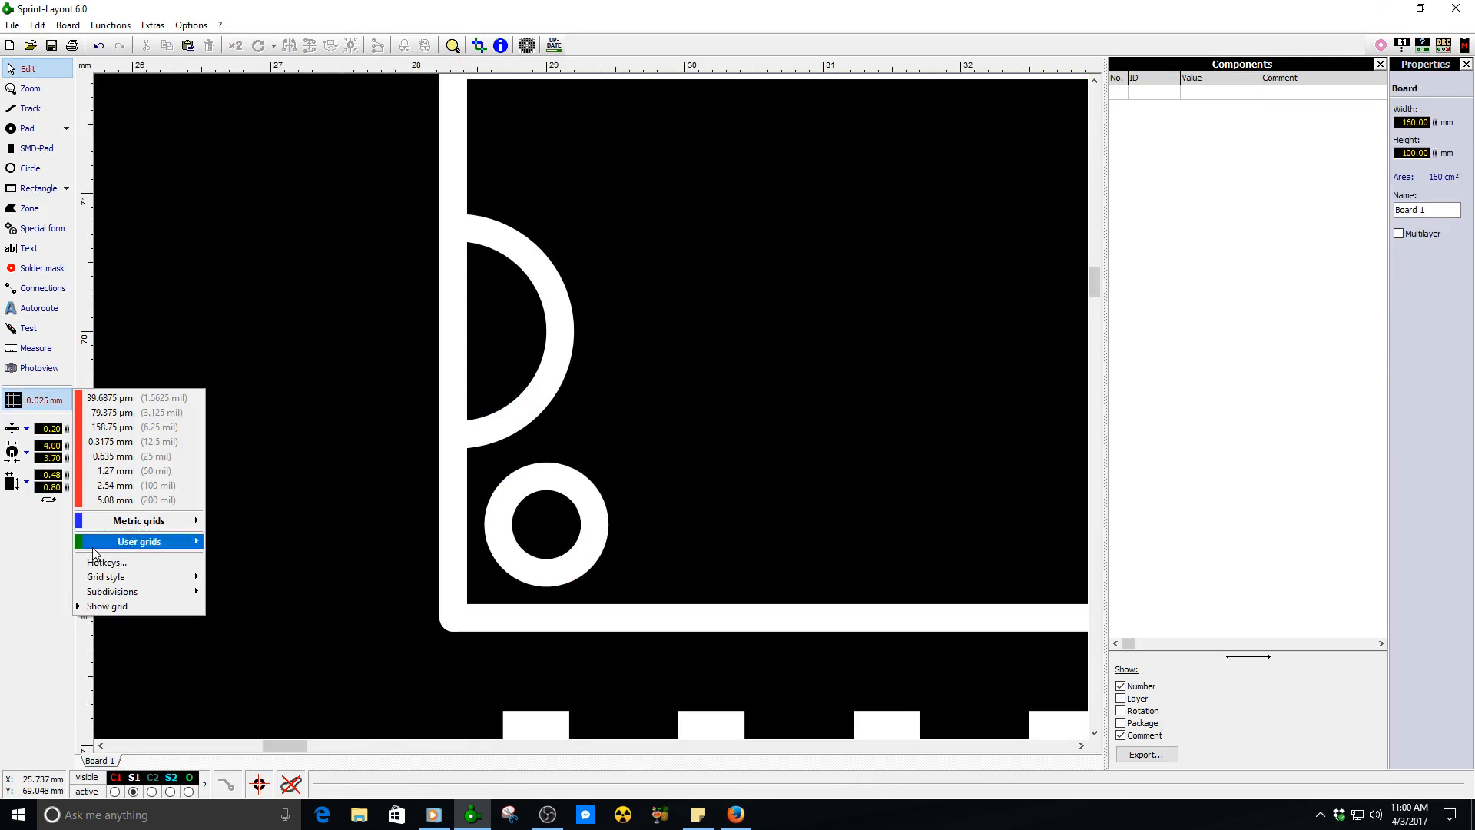
{"action": "mouse_move", "coordinate": [153, 524]}
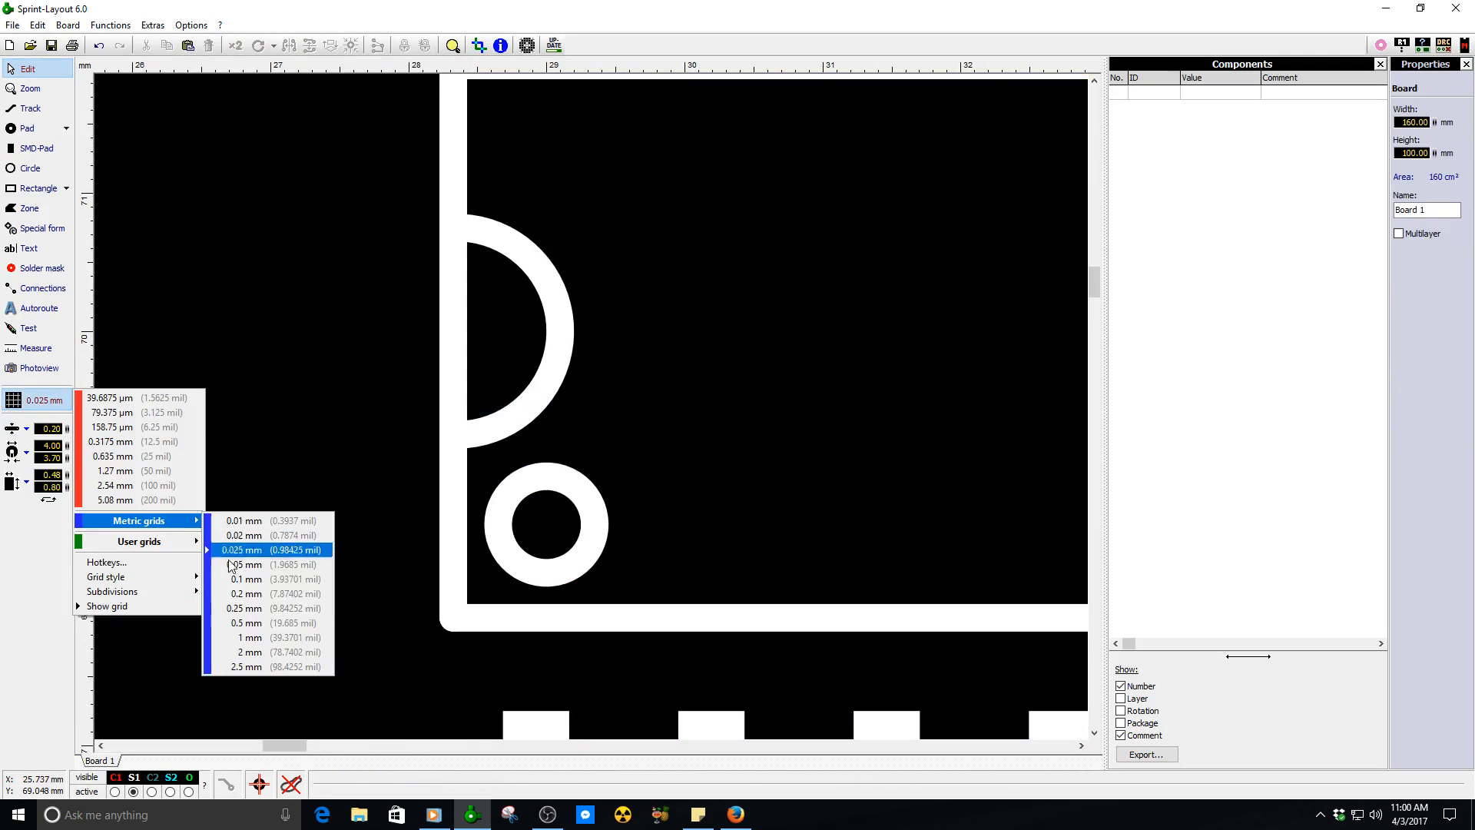
{"action": "left_click", "coordinate": [230, 608]}
{"action": "left_click", "coordinate": [460, 340]}
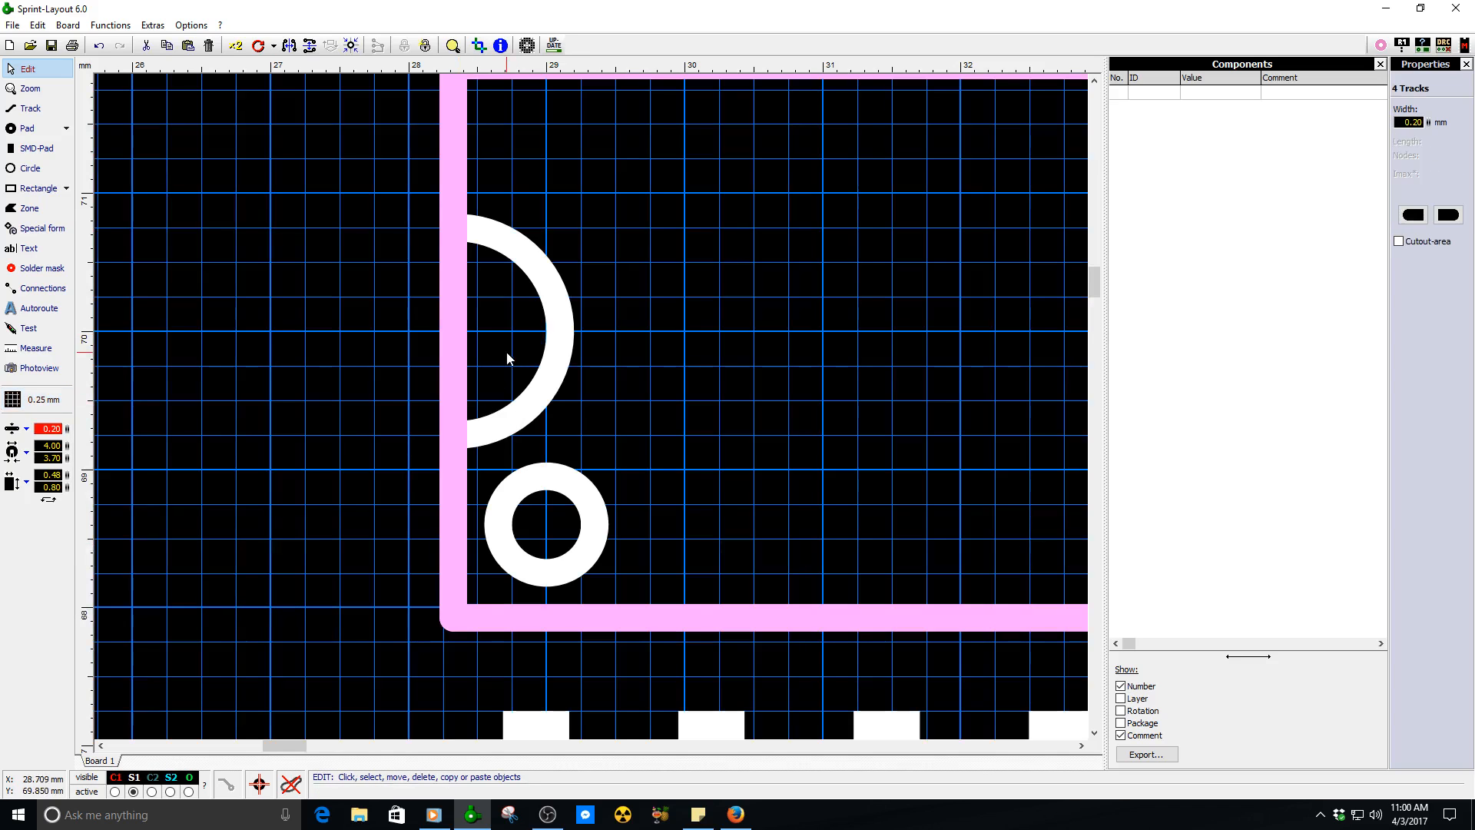
{"action": "right_click", "coordinate": [458, 380]}
{"action": "left_click", "coordinate": [493, 698]}
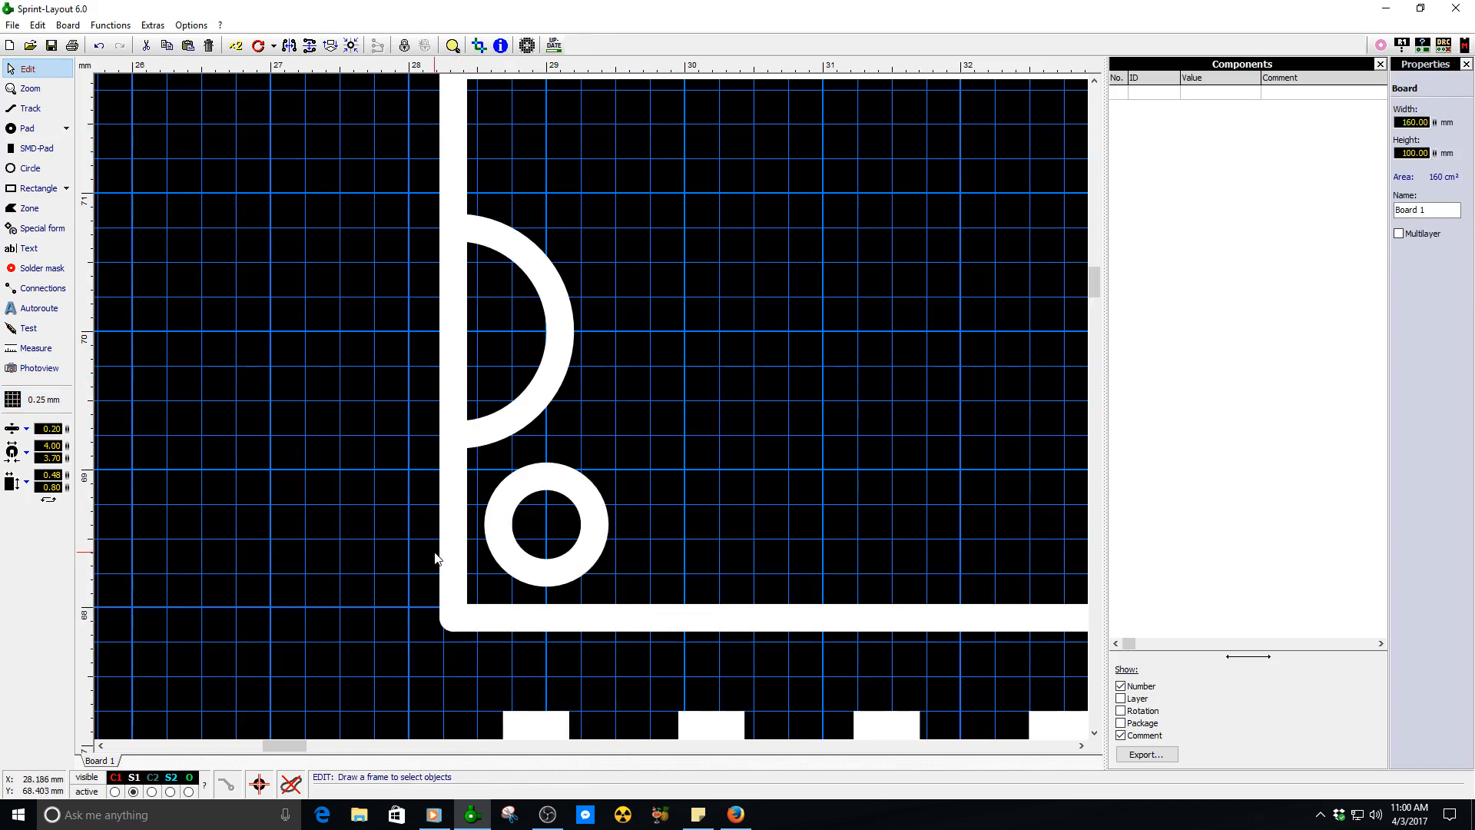
- Try to centre the notch arc on the midpoint of the outline's left edge
{"action": "left_click", "coordinate": [461, 366]}
{"action": "scroll", "coordinate": [537, 395], "scroll_direction": "down", "scroll_amount": 2}
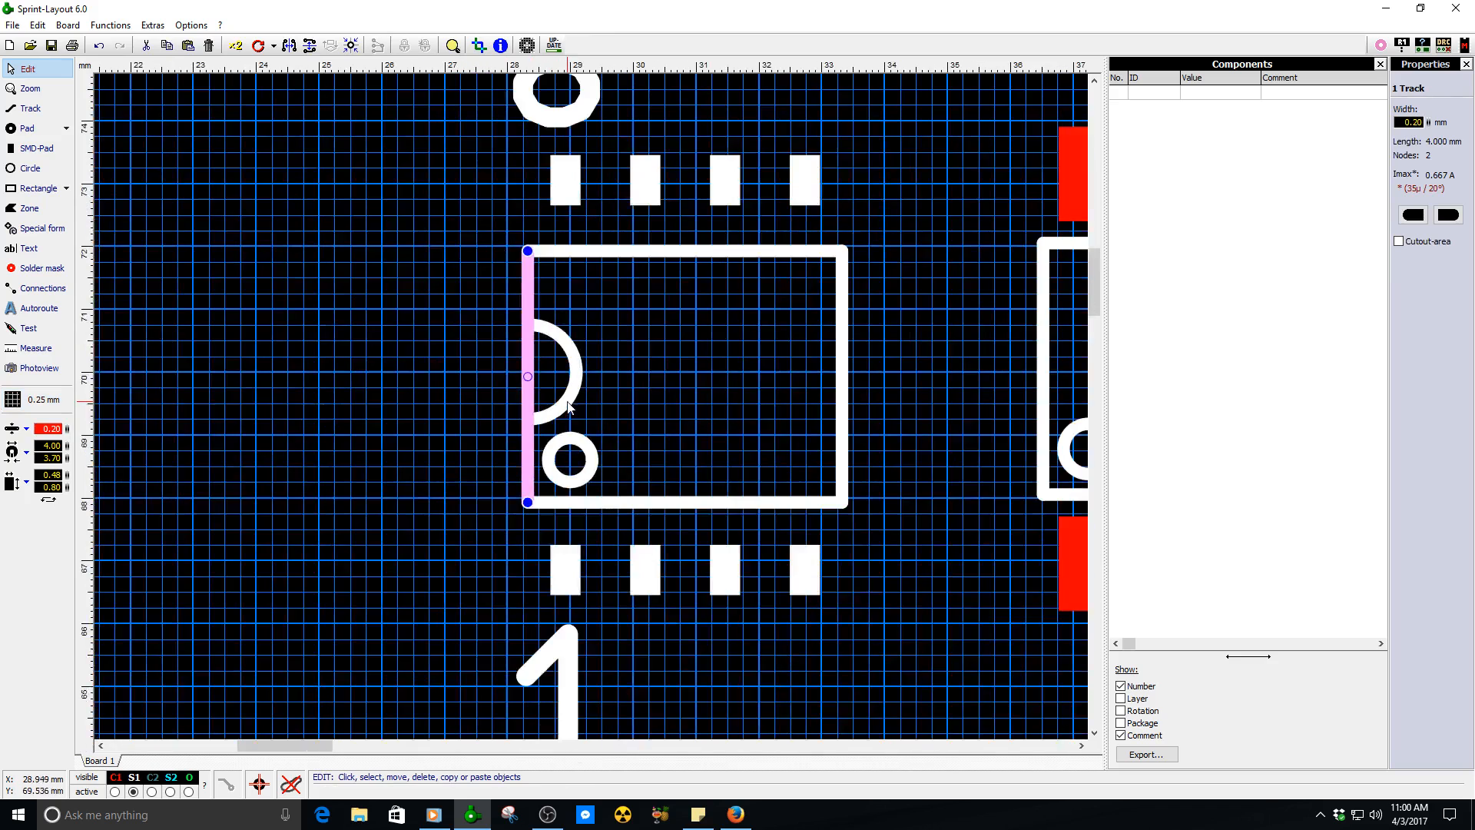
{"action": "scroll", "coordinate": [593, 413], "scroll_direction": "up", "scroll_amount": 2}
{"action": "mouse_move", "coordinate": [606, 385]}
{"action": "left_mouse_down"}
{"action": "mouse_move", "coordinate": [605, 420]}
{"action": "mouse_move", "coordinate": [607, 398]}
{"action": "left_mouse_up"}
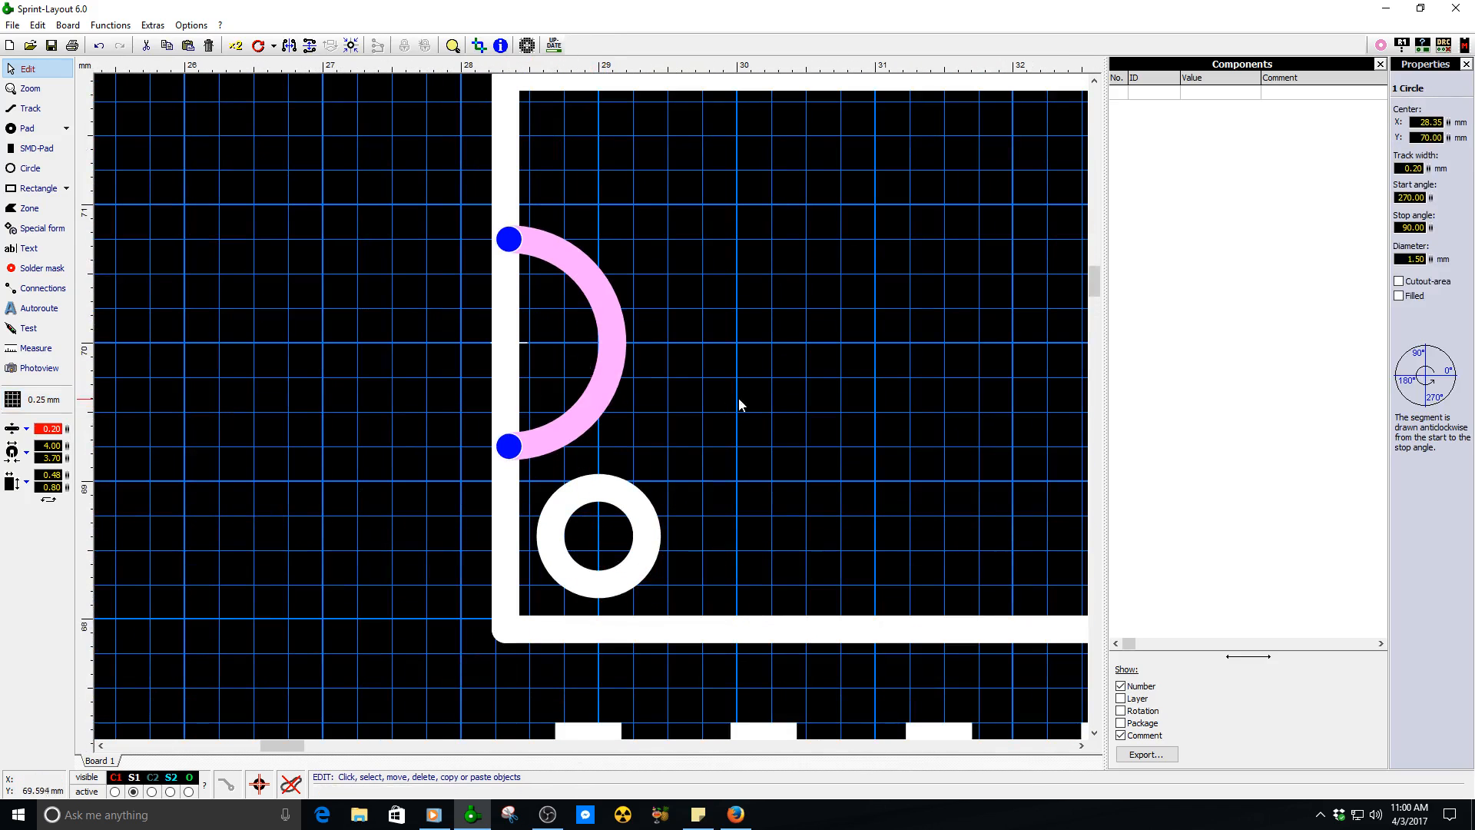
{"action": "left_click", "coordinate": [739, 398]}
- Reselect the 0.25 mm metric grid and review the notched, numbered SO-8 footprint on the board
{"action": "scroll", "coordinate": [659, 411], "scroll_direction": "down", "scroll_amount": 3}
{"action": "scroll", "coordinate": [711, 384], "scroll_direction": "down", "scroll_amount": 3}
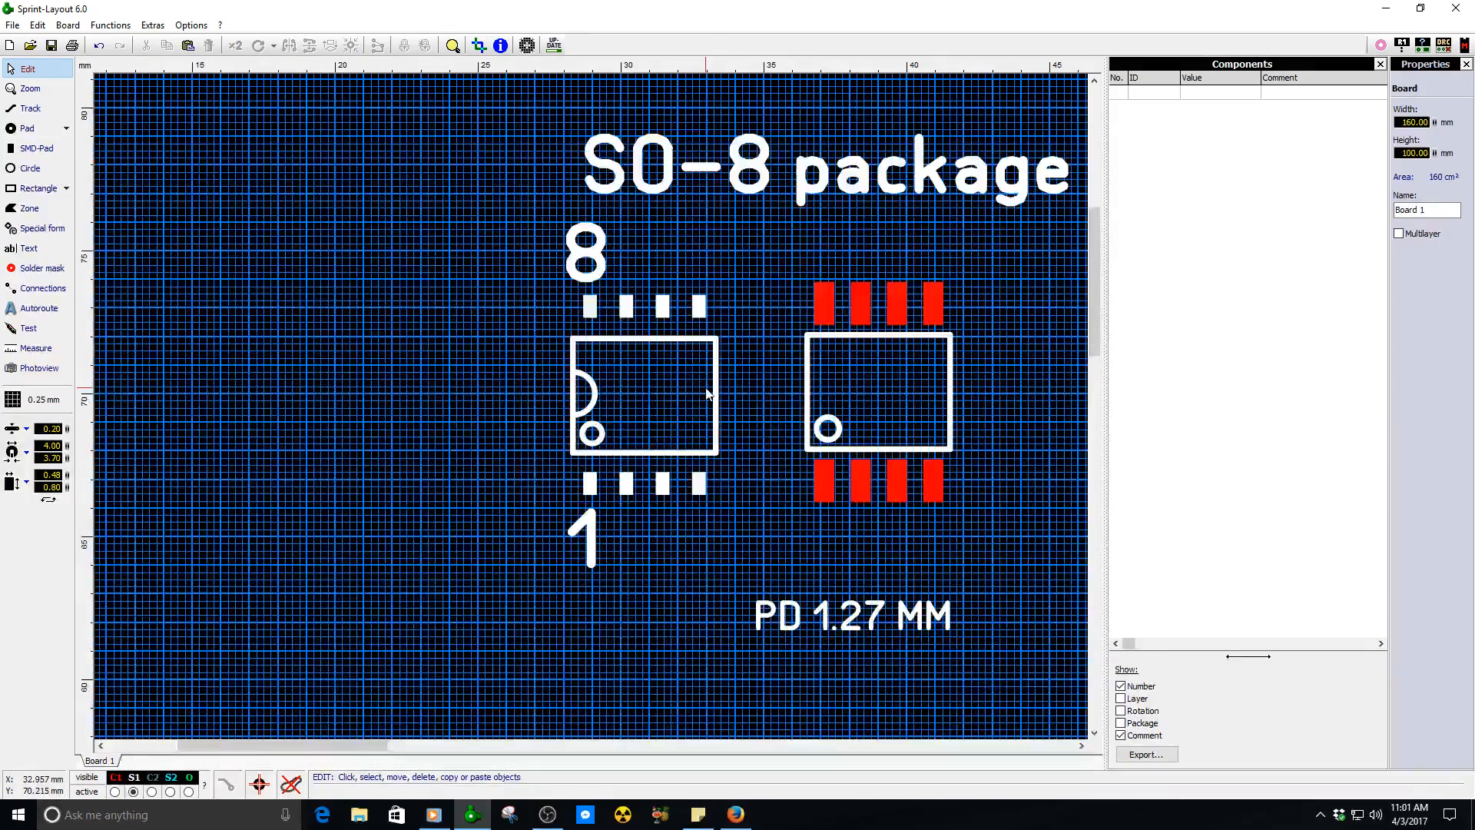
{"action": "left_click", "coordinate": [42, 398]}
{"action": "mouse_move", "coordinate": [149, 526]}
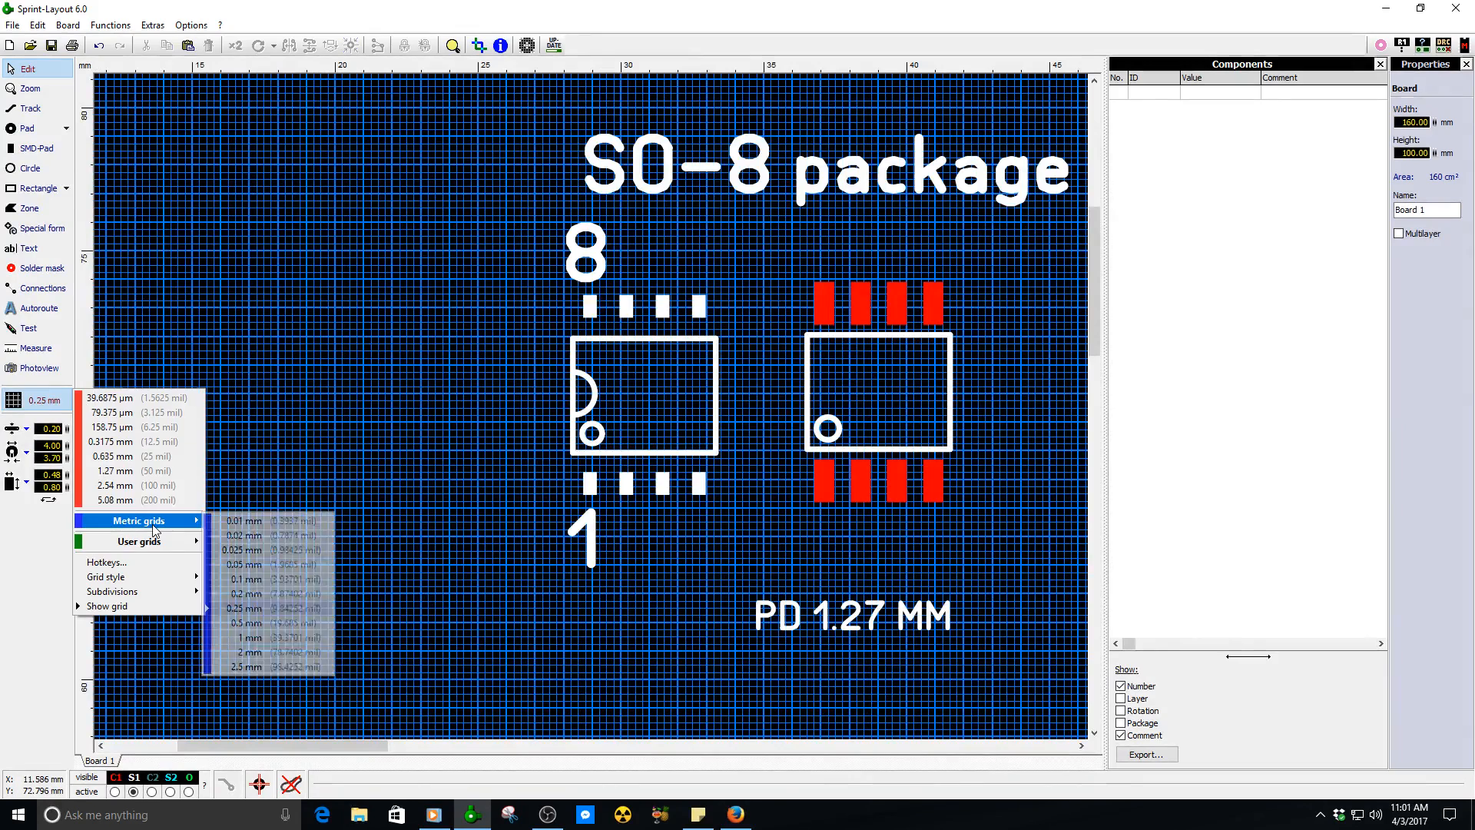
{"action": "left_click", "coordinate": [279, 611]}
{"action": "scroll", "coordinate": [494, 415], "scroll_direction": "down", "scroll_amount": 3}
{"action": "scroll", "coordinate": [610, 400], "scroll_direction": "down", "scroll_amount": 1}
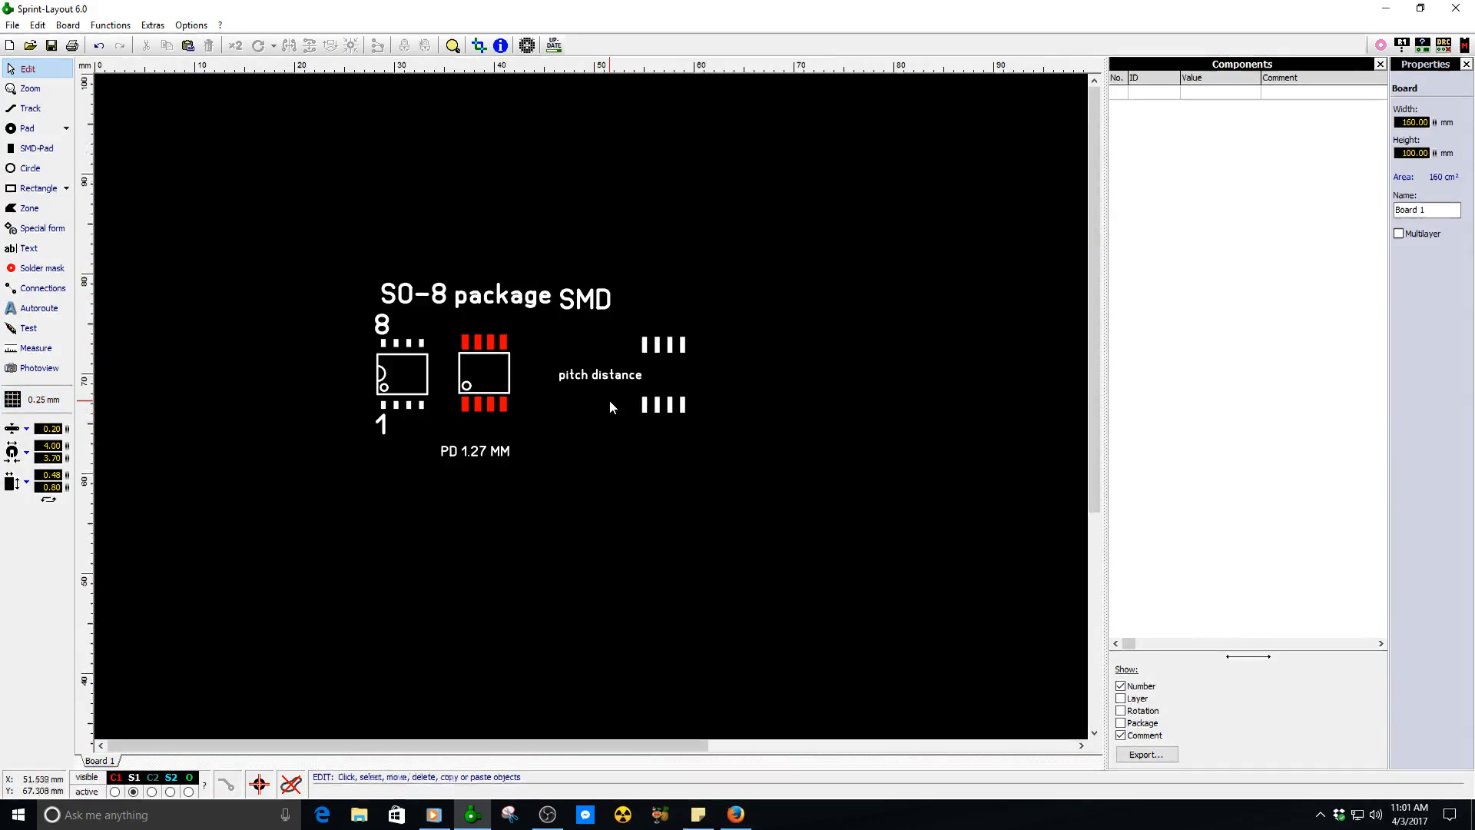
- Switch to Firefox and examine the body, pin pitch and row-spacing dimensions in the CD4046B plastic dual-in-line package drawing
{"action": "left_click", "coordinate": [736, 816]}
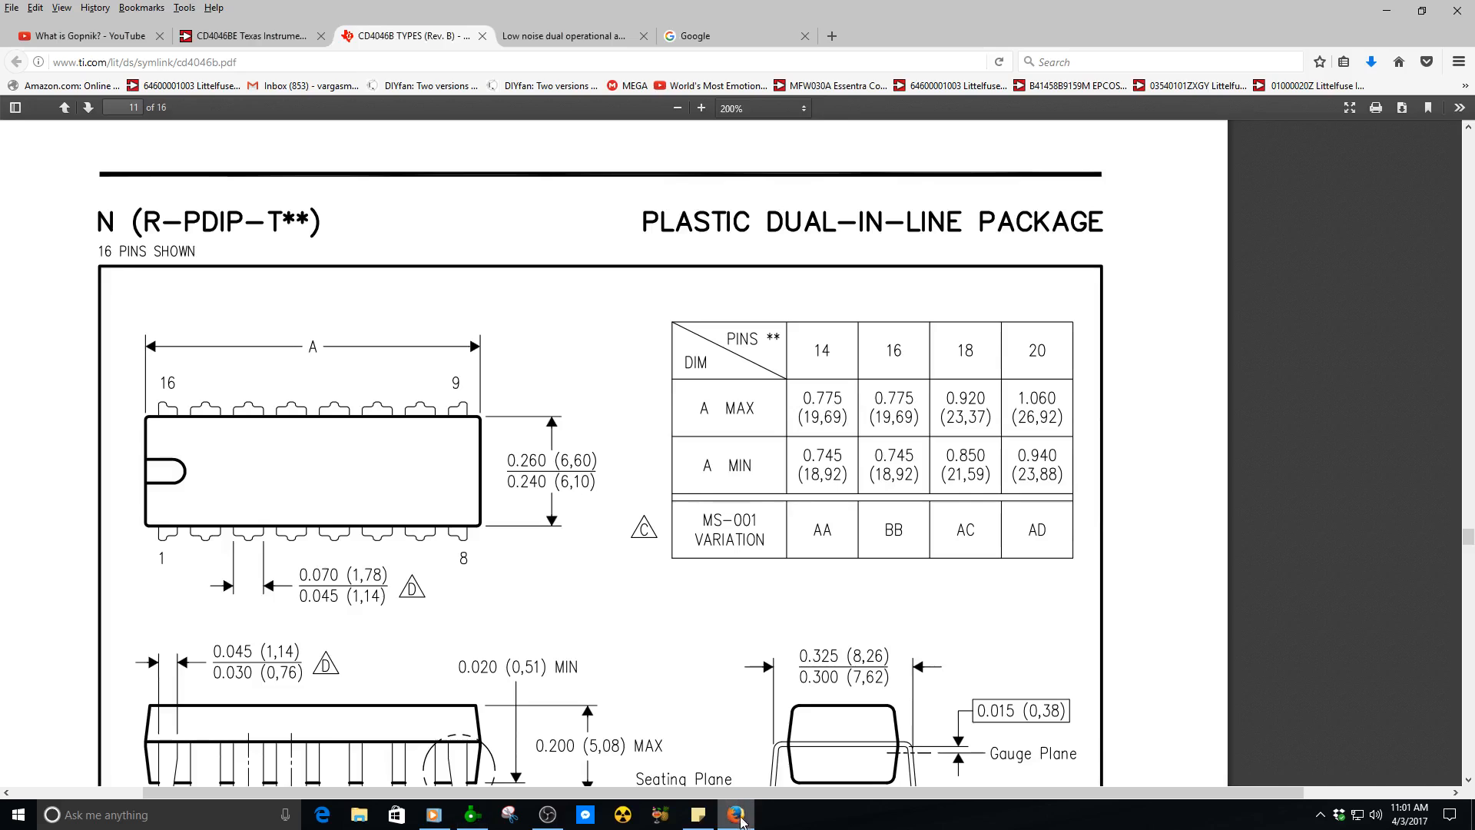
{"action": "scroll", "coordinate": [256, 418], "scroll_direction": "down", "scroll_amount": 3}
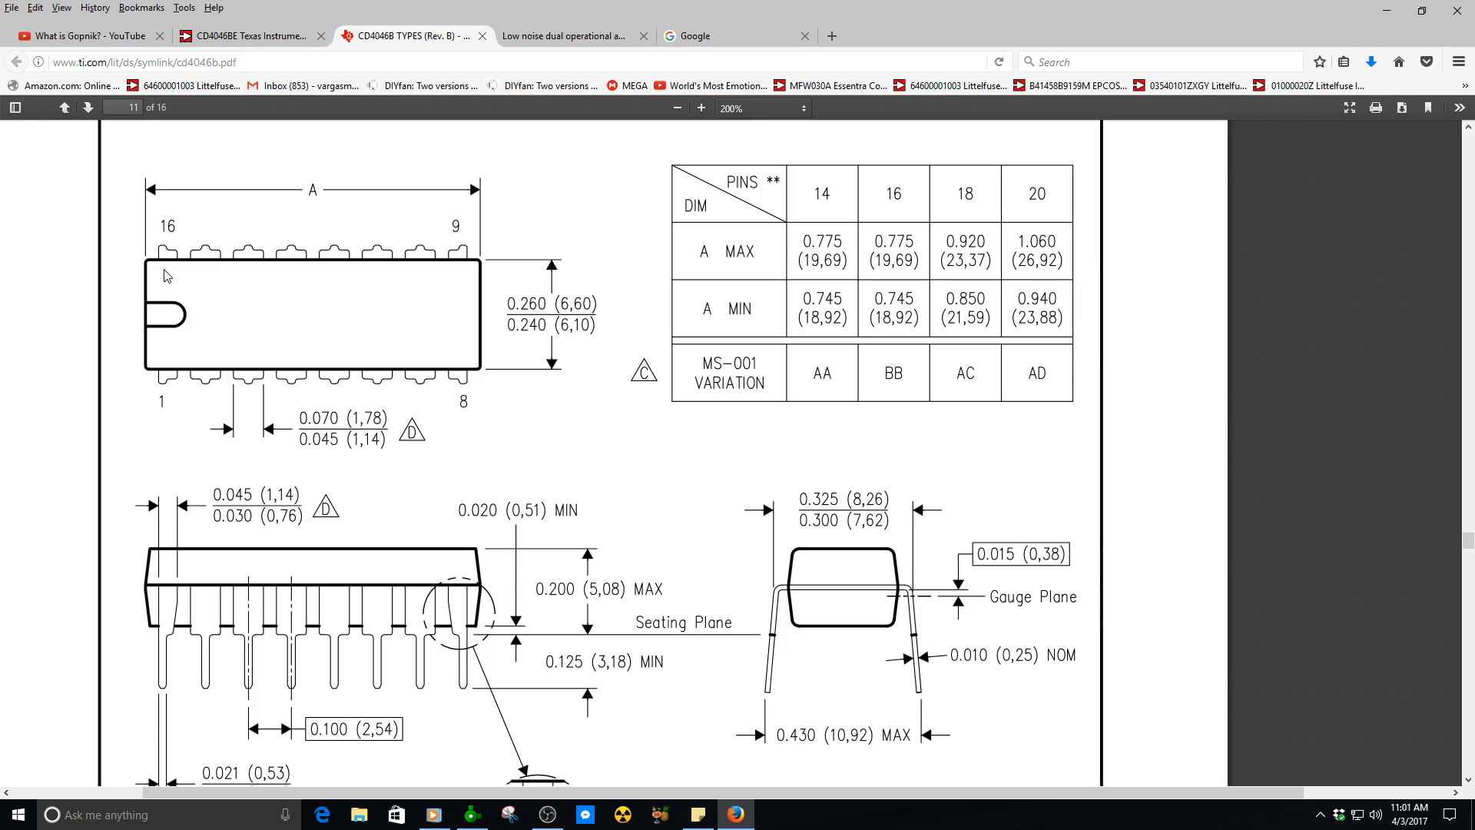
{"action": "scroll", "coordinate": [381, 299], "scroll_direction": "down", "scroll_amount": 3}
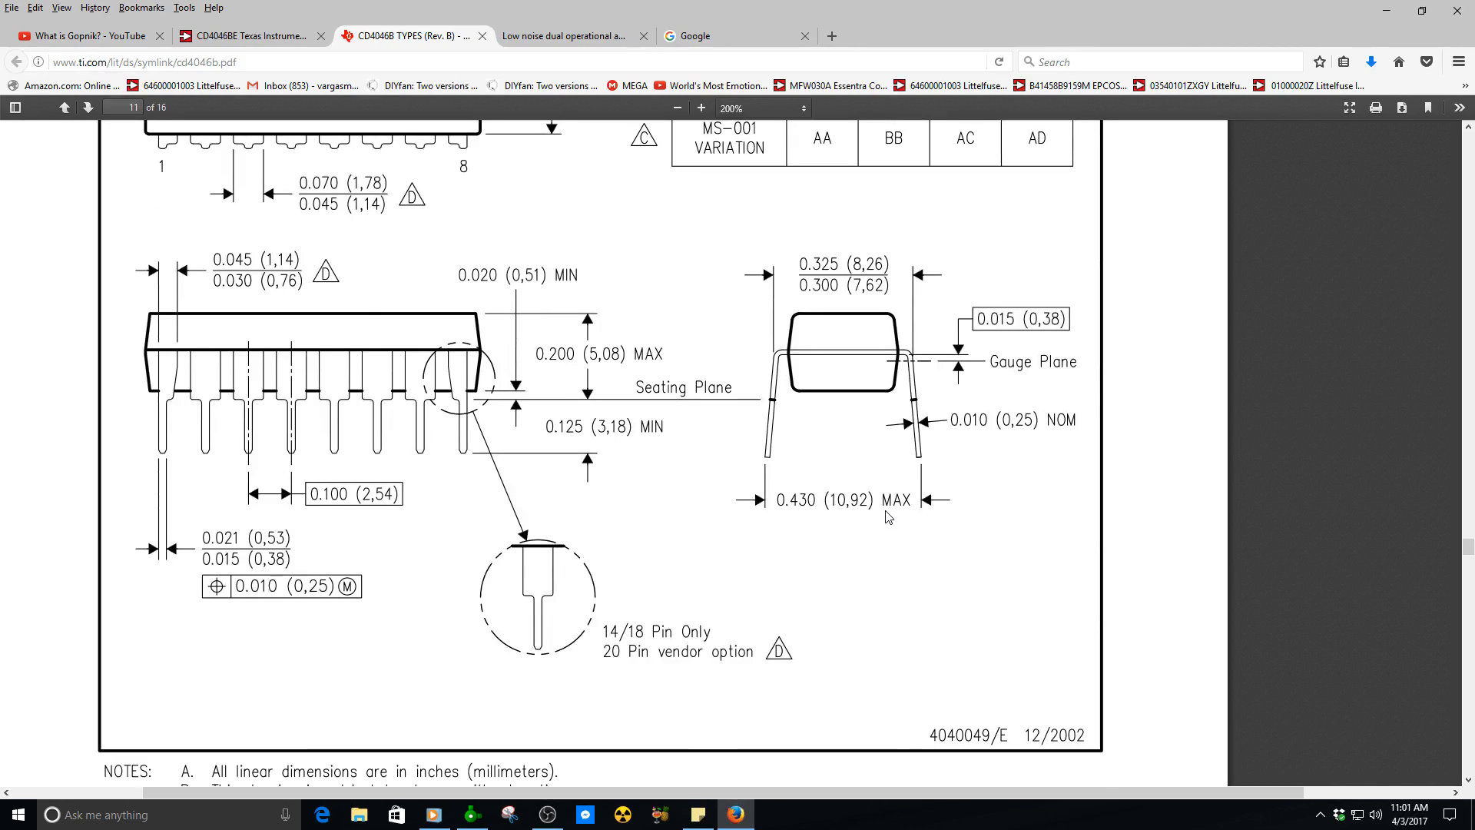
{"action": "scroll", "coordinate": [889, 517], "scroll_direction": "up", "scroll_amount": 4}
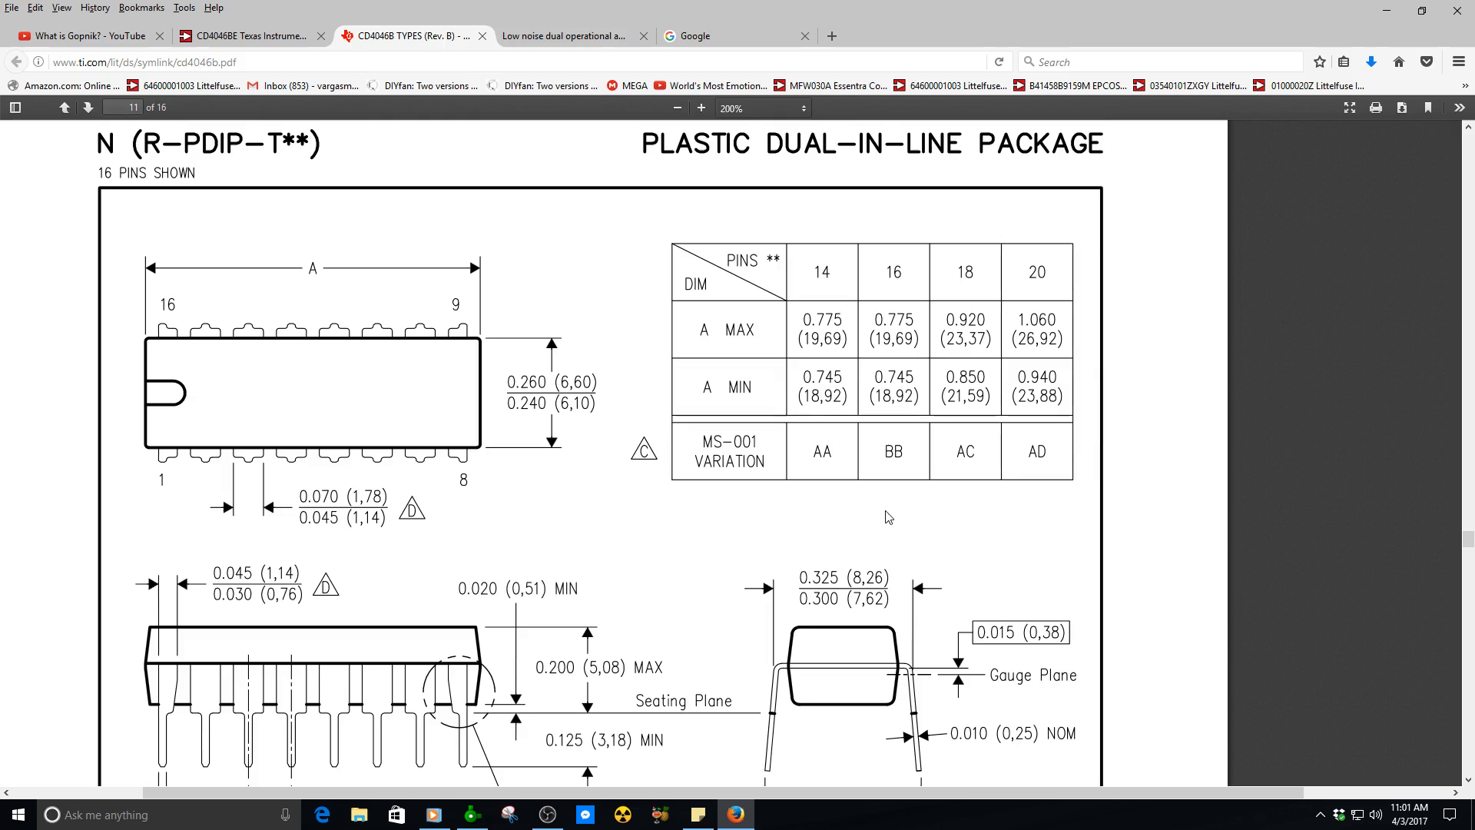
- Examine the lead width, pin pitch, row spacing and pin count in the plastic dual-in-line package drawing
{"action": "scroll", "coordinate": [889, 517], "scroll_direction": "down", "scroll_amount": 5}
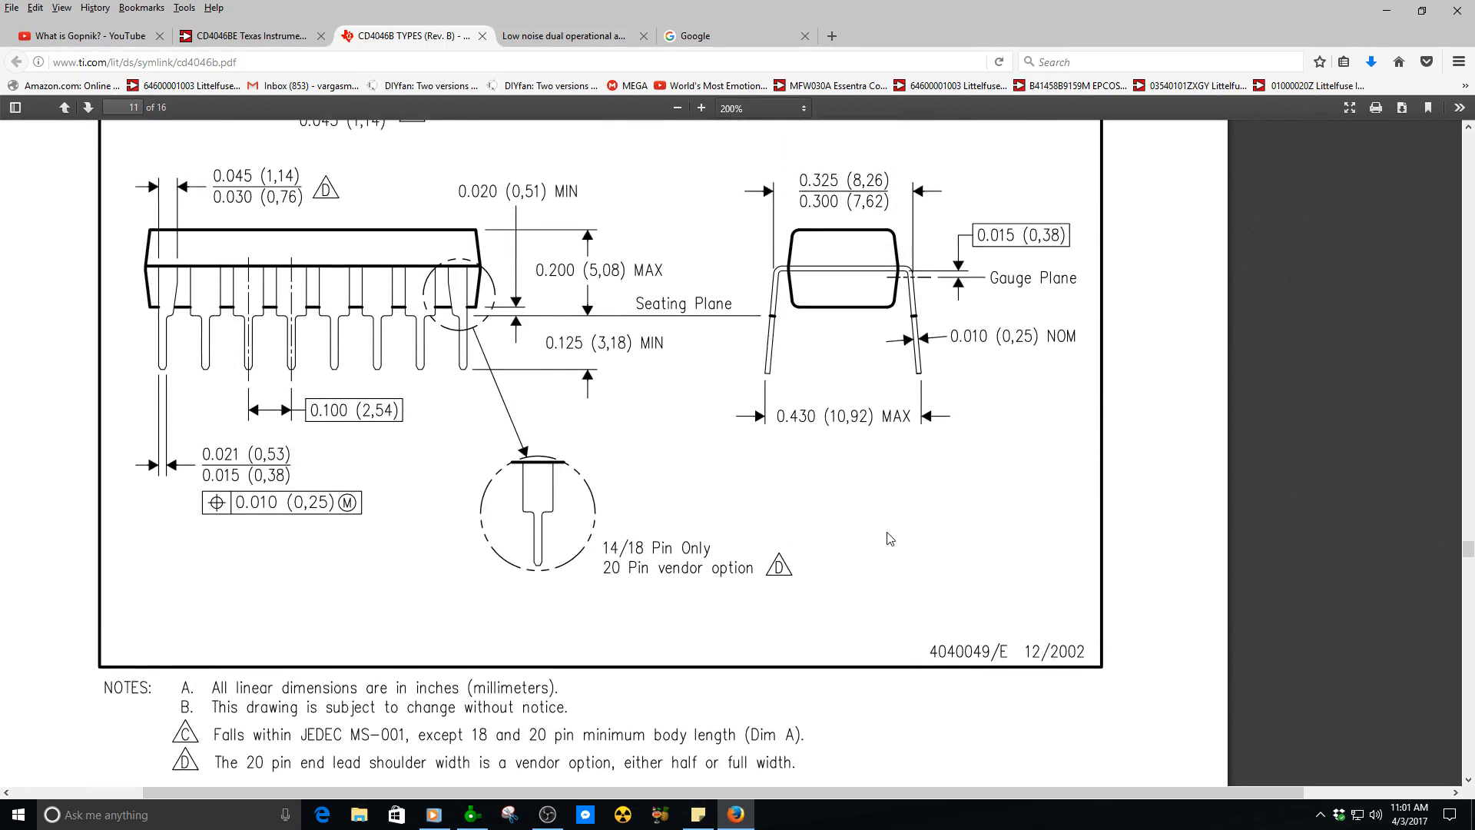
{"action": "scroll", "coordinate": [888, 538], "scroll_direction": "up", "scroll_amount": 1}
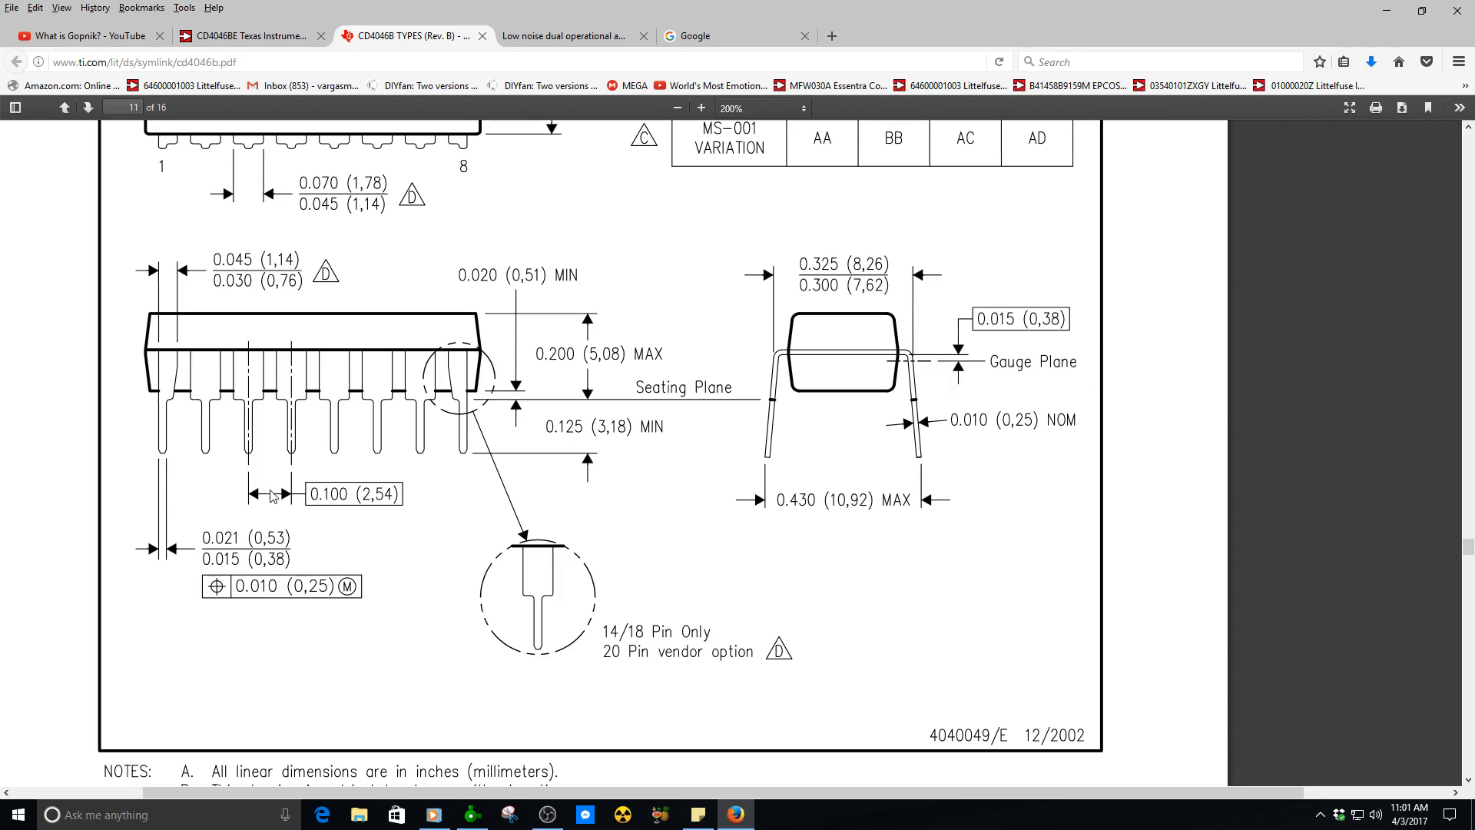
{"action": "scroll", "coordinate": [290, 477], "scroll_direction": "up", "scroll_amount": 2}
{"action": "scroll", "coordinate": [292, 478], "scroll_direction": "down", "scroll_amount": 2}
{"action": "scroll", "coordinate": [365, 414], "scroll_direction": "up", "scroll_amount": 3}
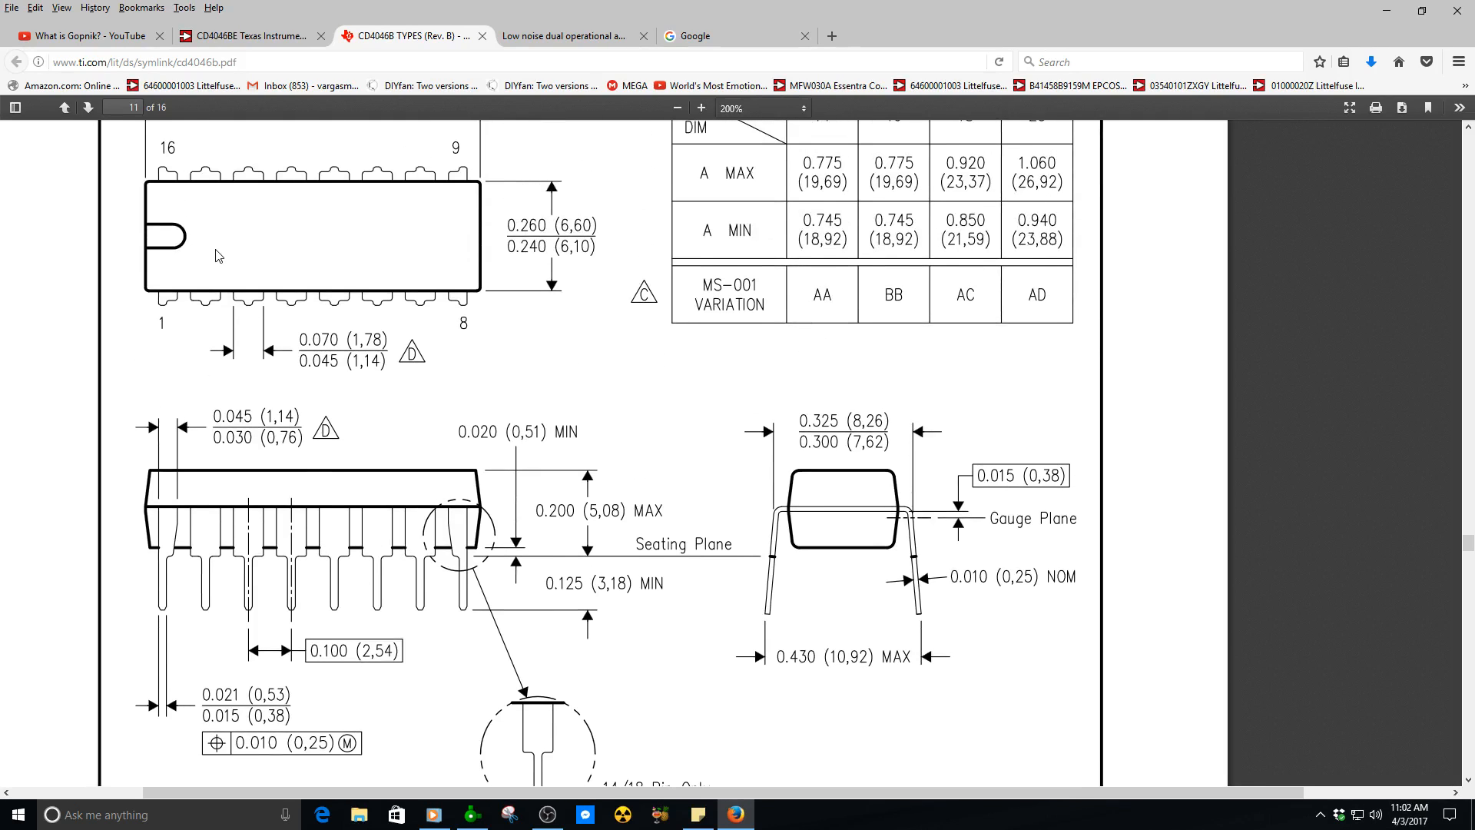
{"action": "scroll", "coordinate": [389, 399], "scroll_direction": "up", "scroll_amount": 3}
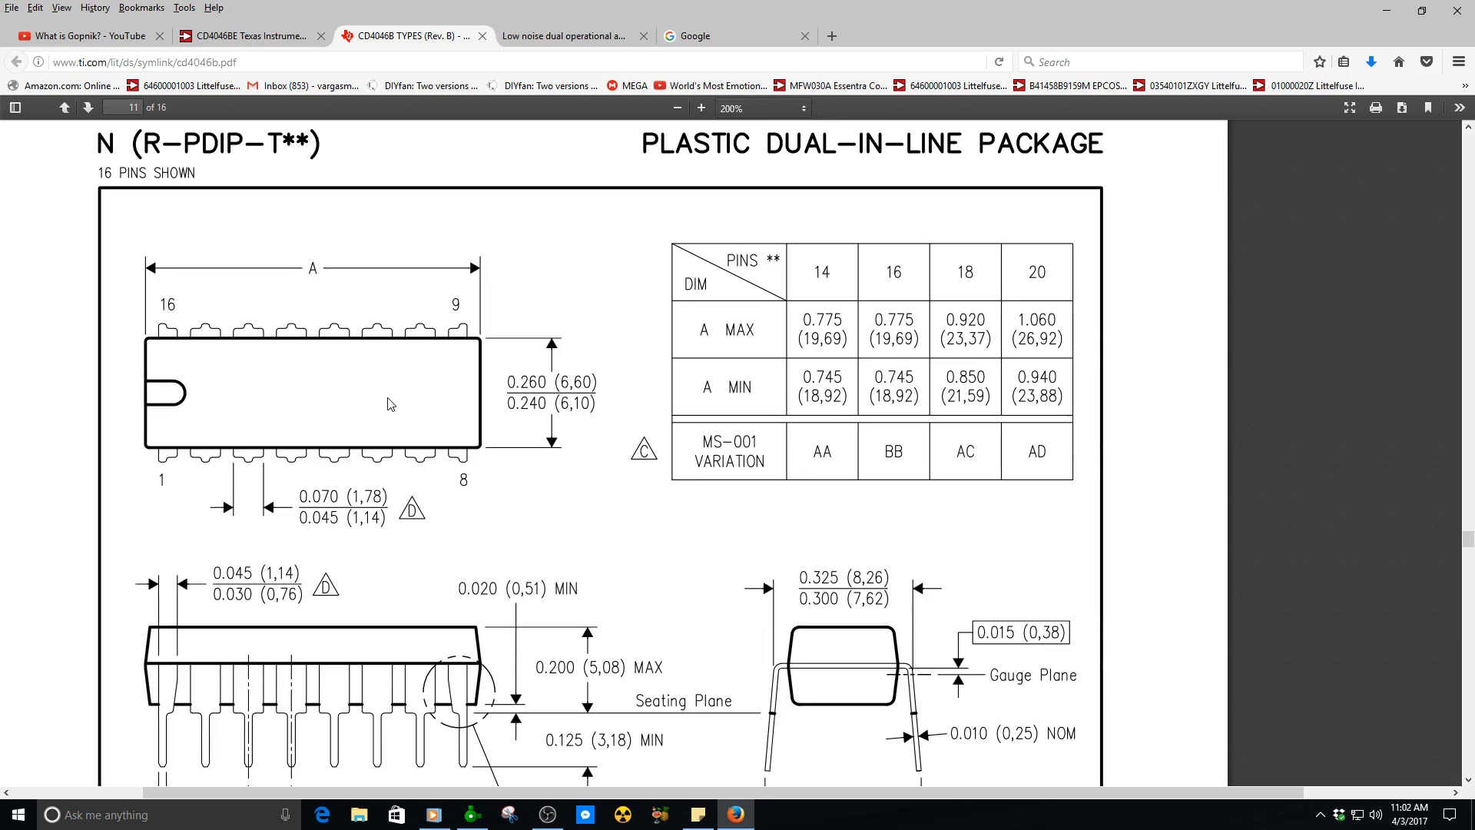
{"action": "scroll", "coordinate": [389, 403], "scroll_direction": "down", "scroll_amount": 3}
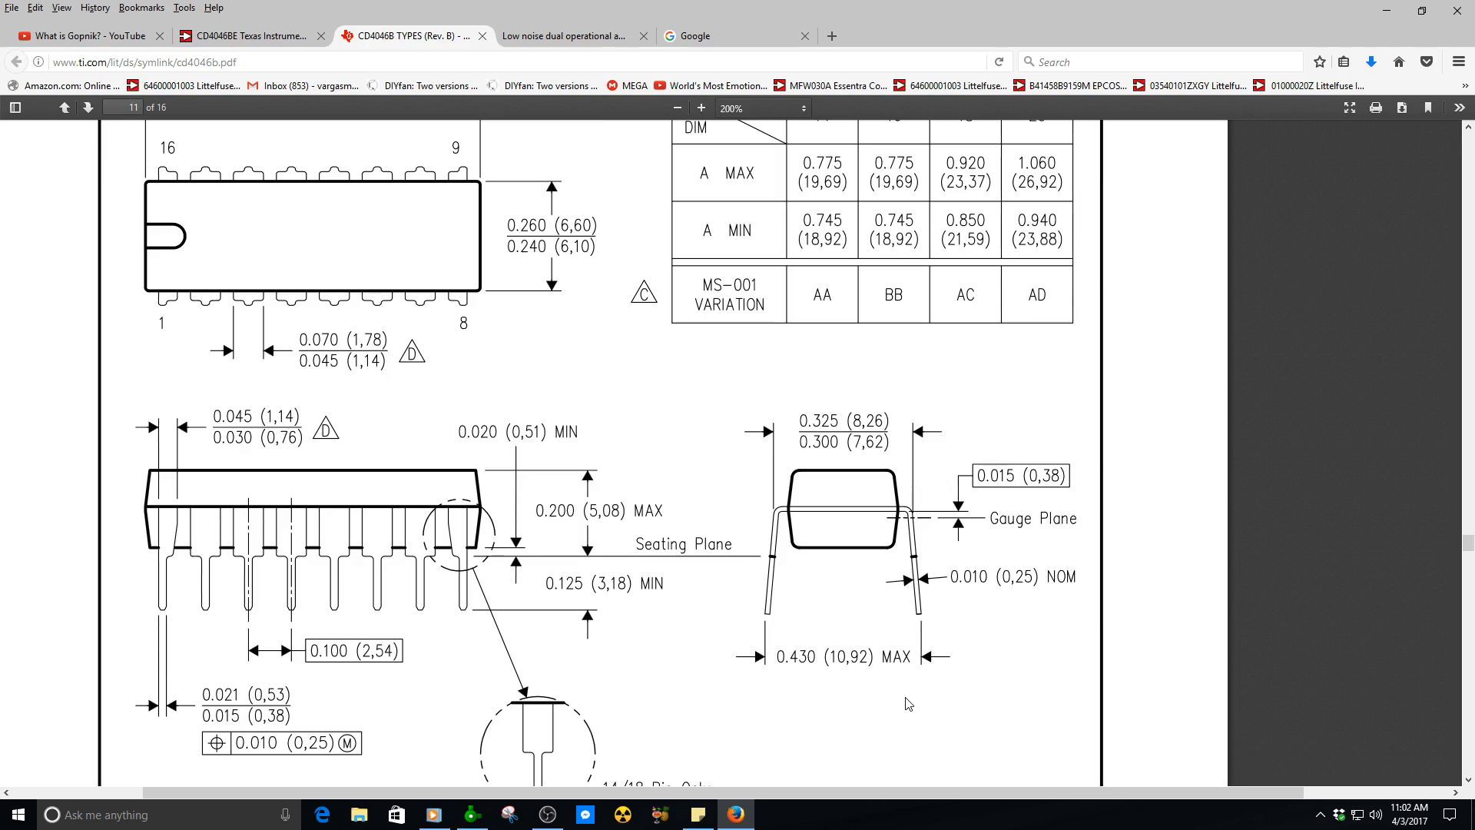
{"action": "scroll", "coordinate": [718, 602], "scroll_direction": "down", "scroll_amount": 5}
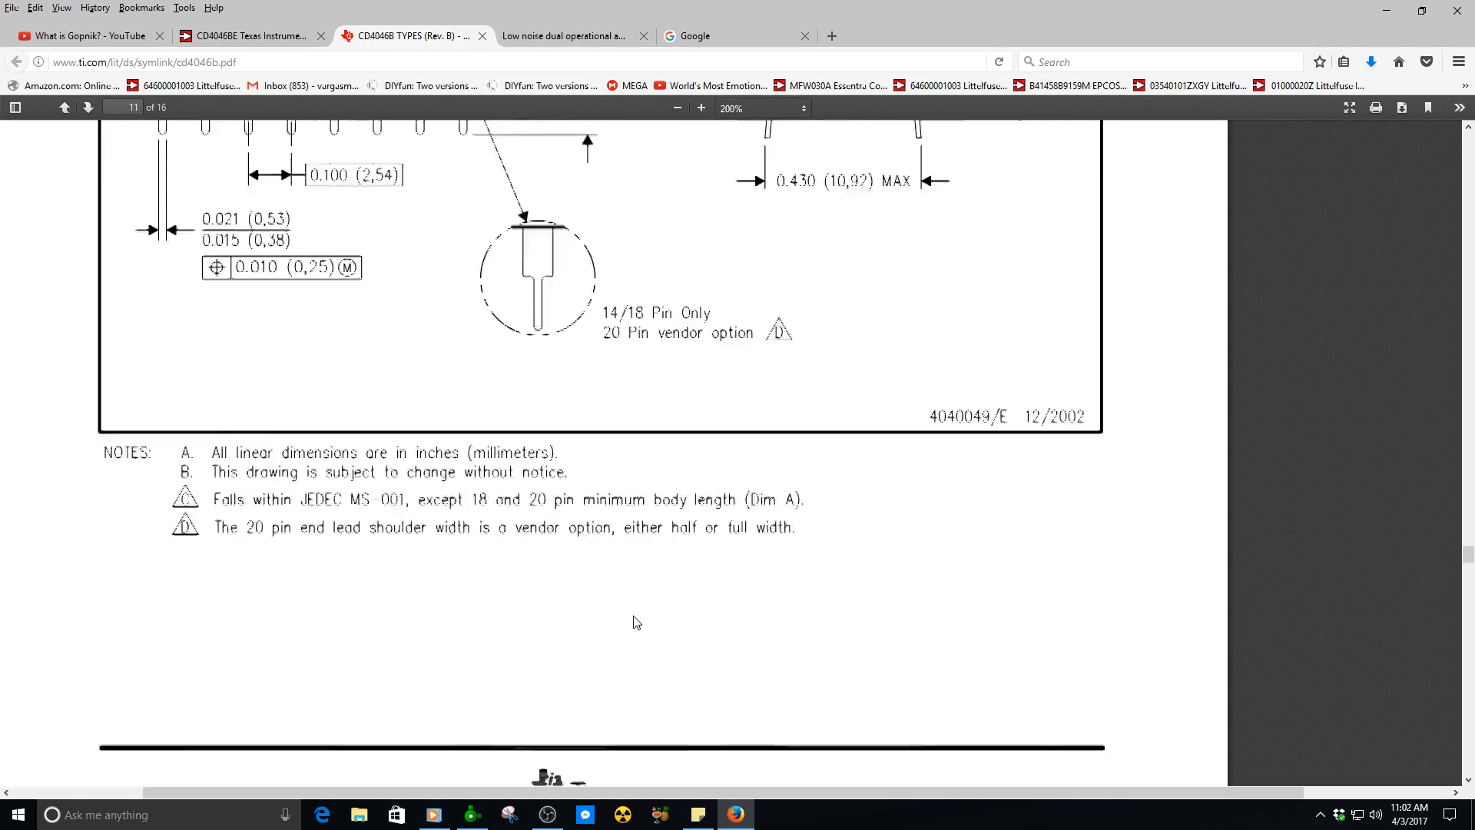
{"action": "scroll", "coordinate": [622, 616], "scroll_direction": "up", "scroll_amount": 1}
{"action": "scroll", "coordinate": [623, 617], "scroll_direction": "up", "scroll_amount": 7}
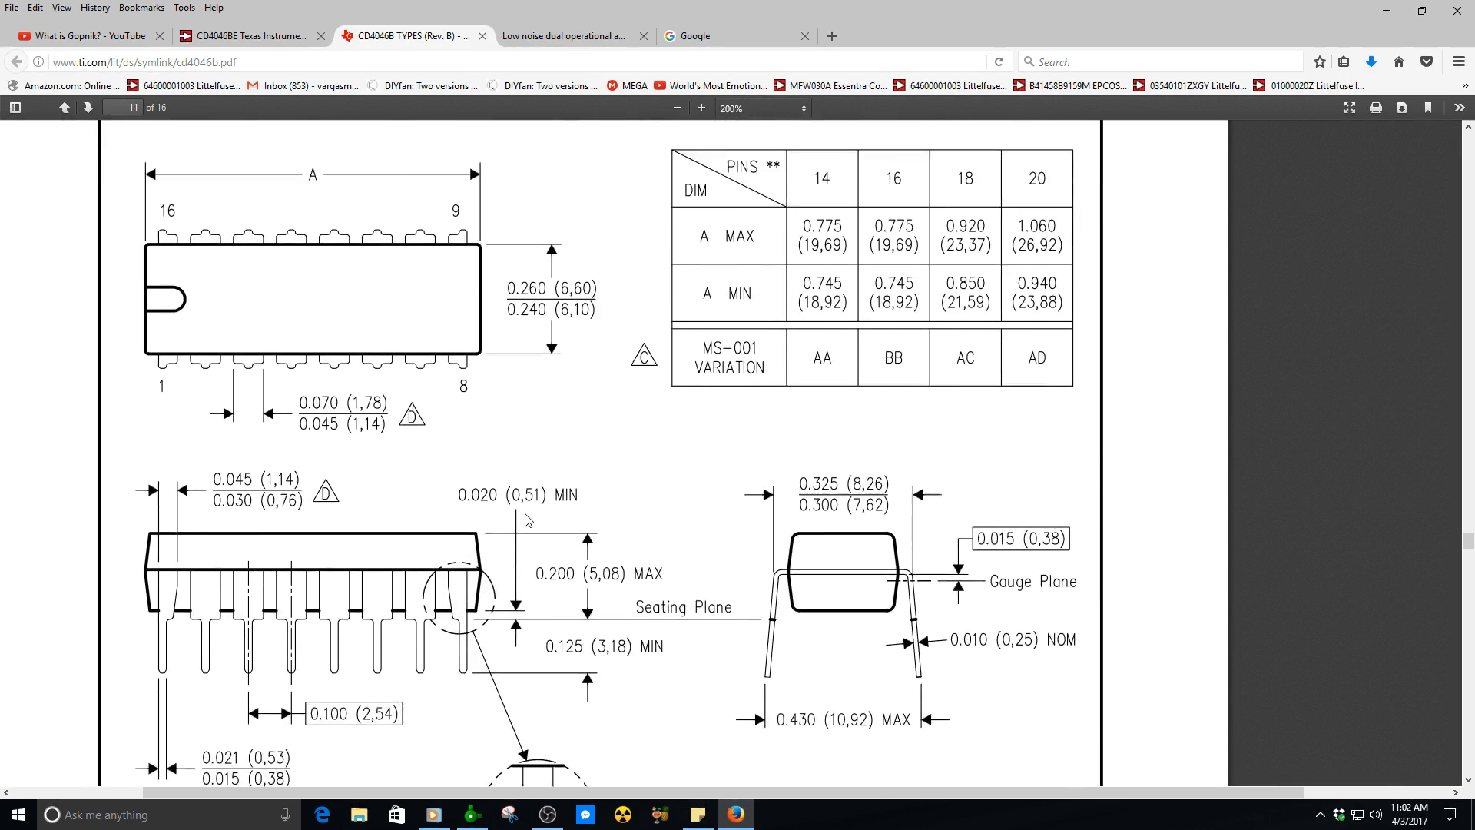
{"action": "scroll", "coordinate": [529, 521], "scroll_direction": "down", "scroll_amount": 1}
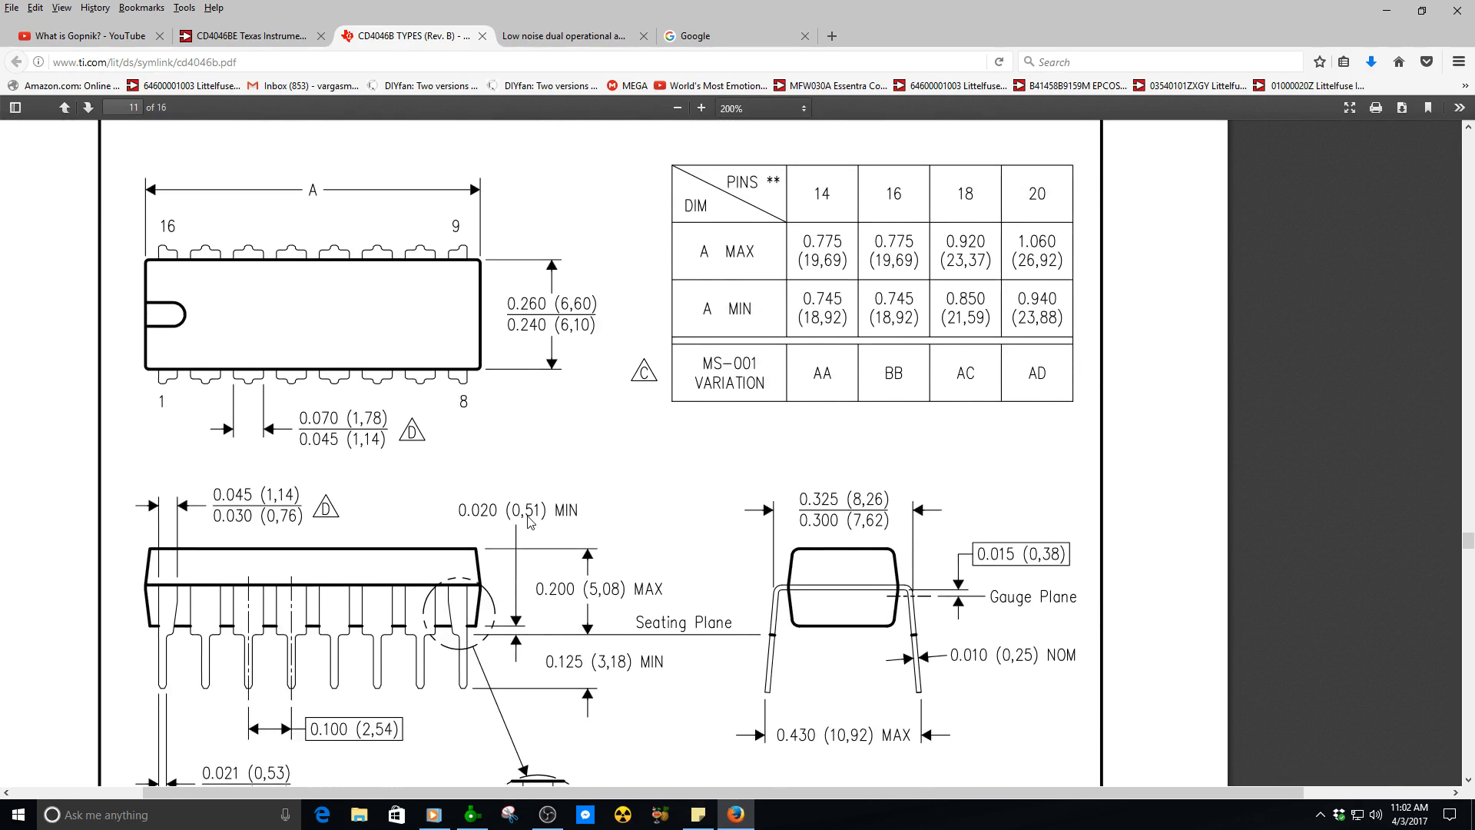
{"action": "scroll", "coordinate": [528, 521], "scroll_direction": "down", "scroll_amount": 2}
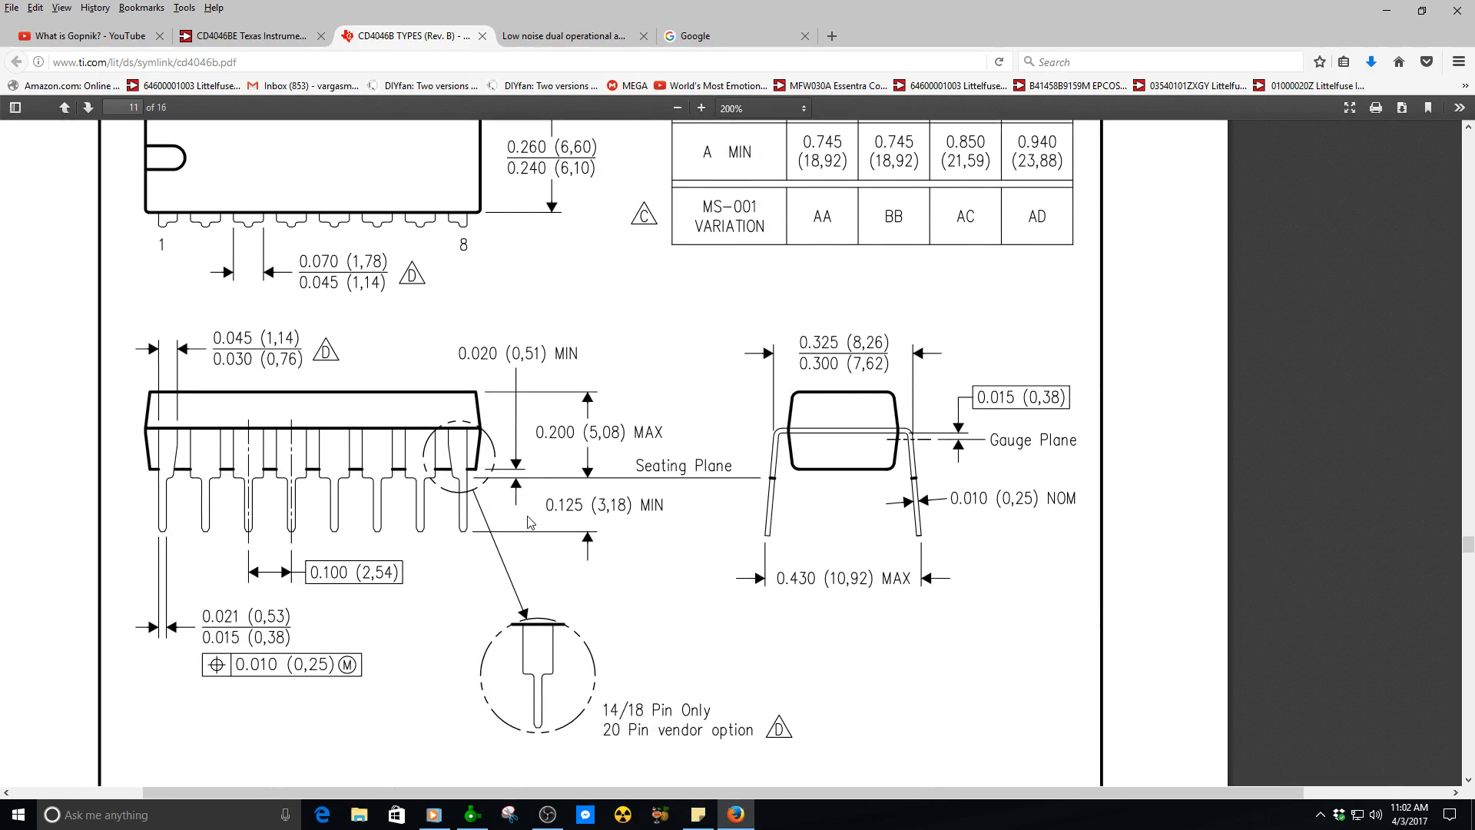
- Switch to Sprint-Layout and start a Footprint-Wizard layout of type Dual row (DIP) with round drilled pads
{"action": "left_click", "coordinate": [472, 814]}
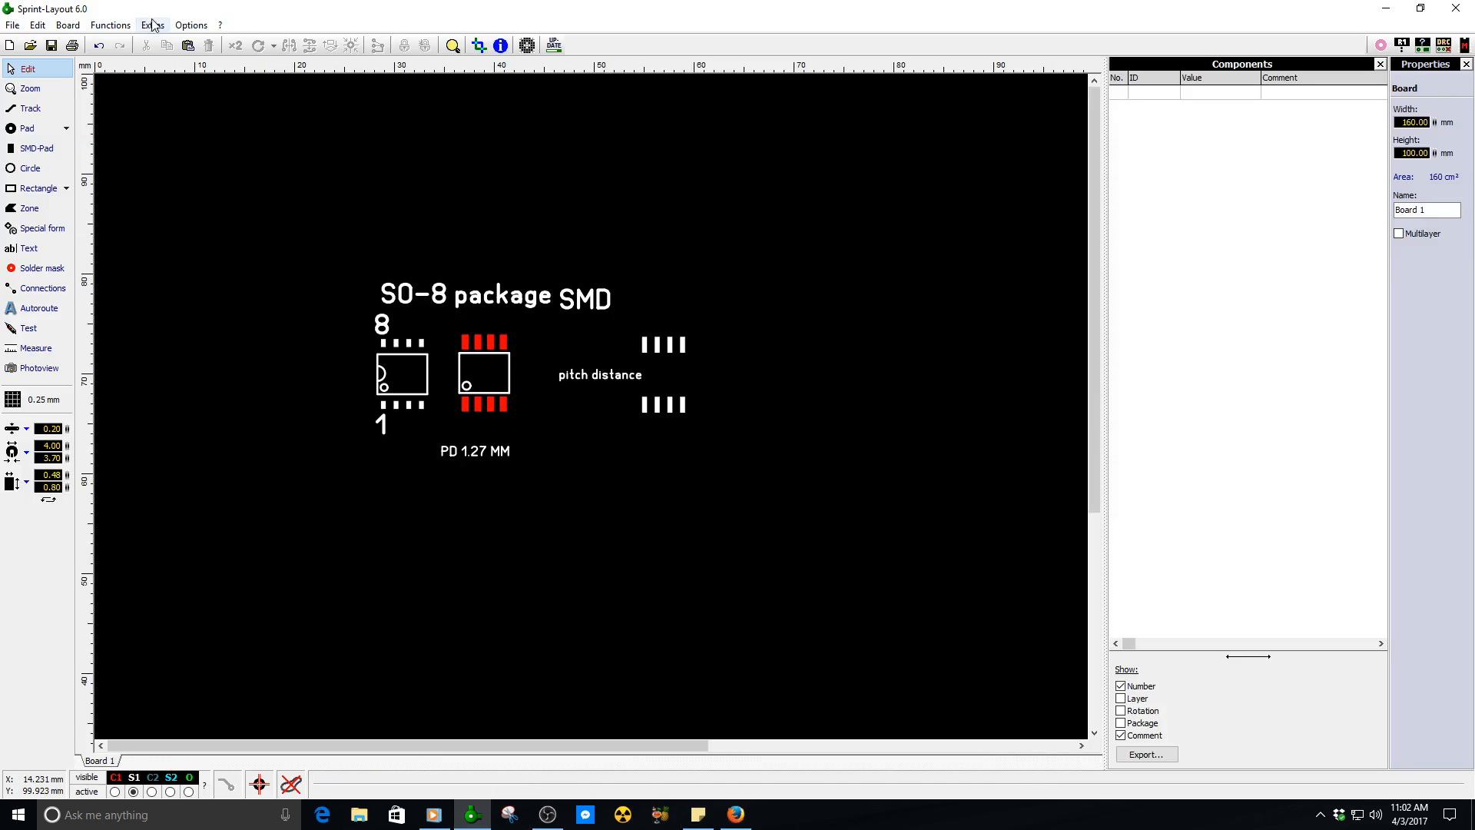
{"action": "left_click", "coordinate": [178, 27]}
{"action": "mouse_move", "coordinate": [152, 25]}
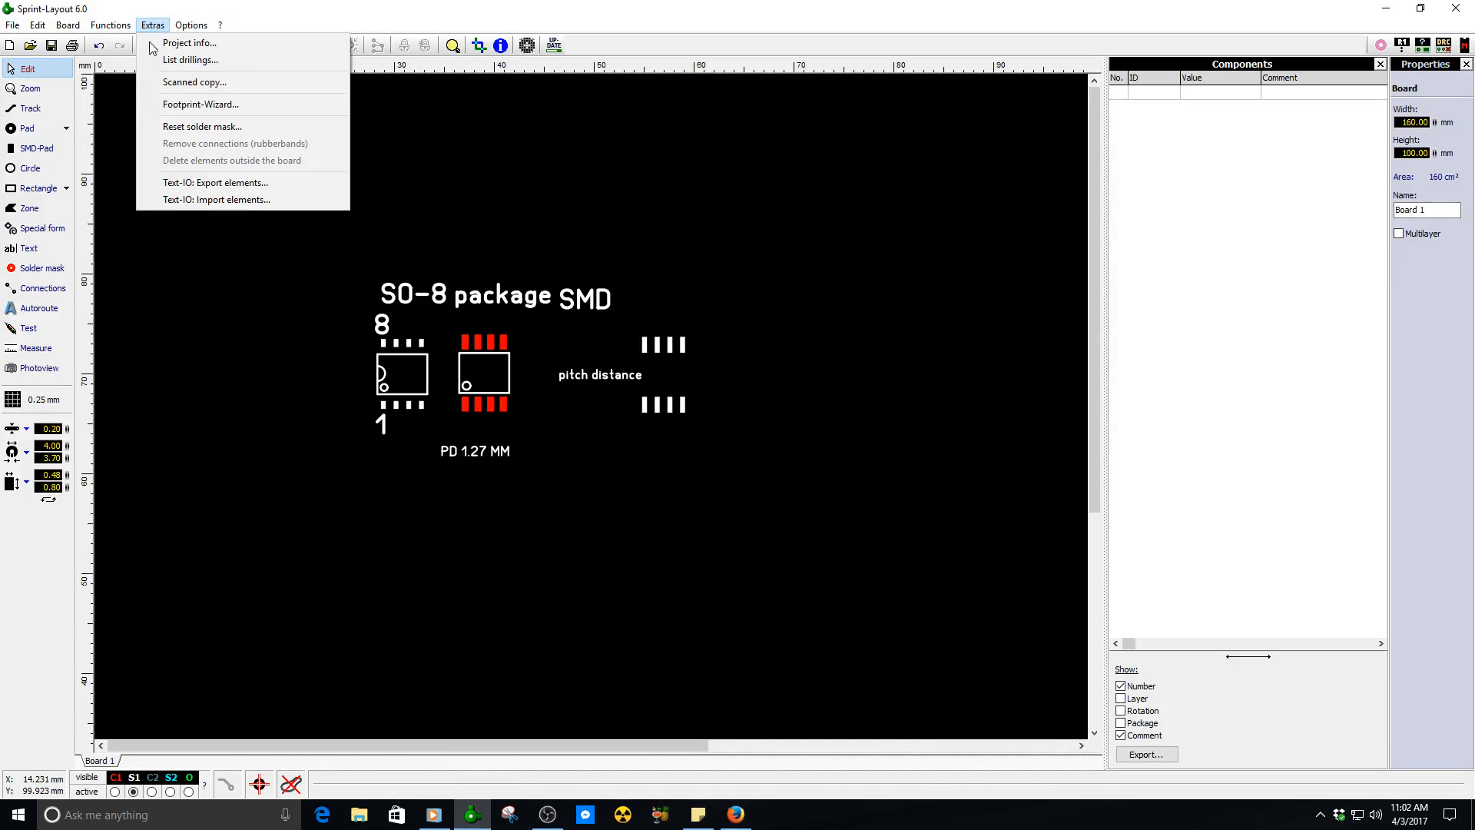
{"action": "left_click", "coordinate": [181, 106]}
{"action": "left_click", "coordinate": [721, 218]}
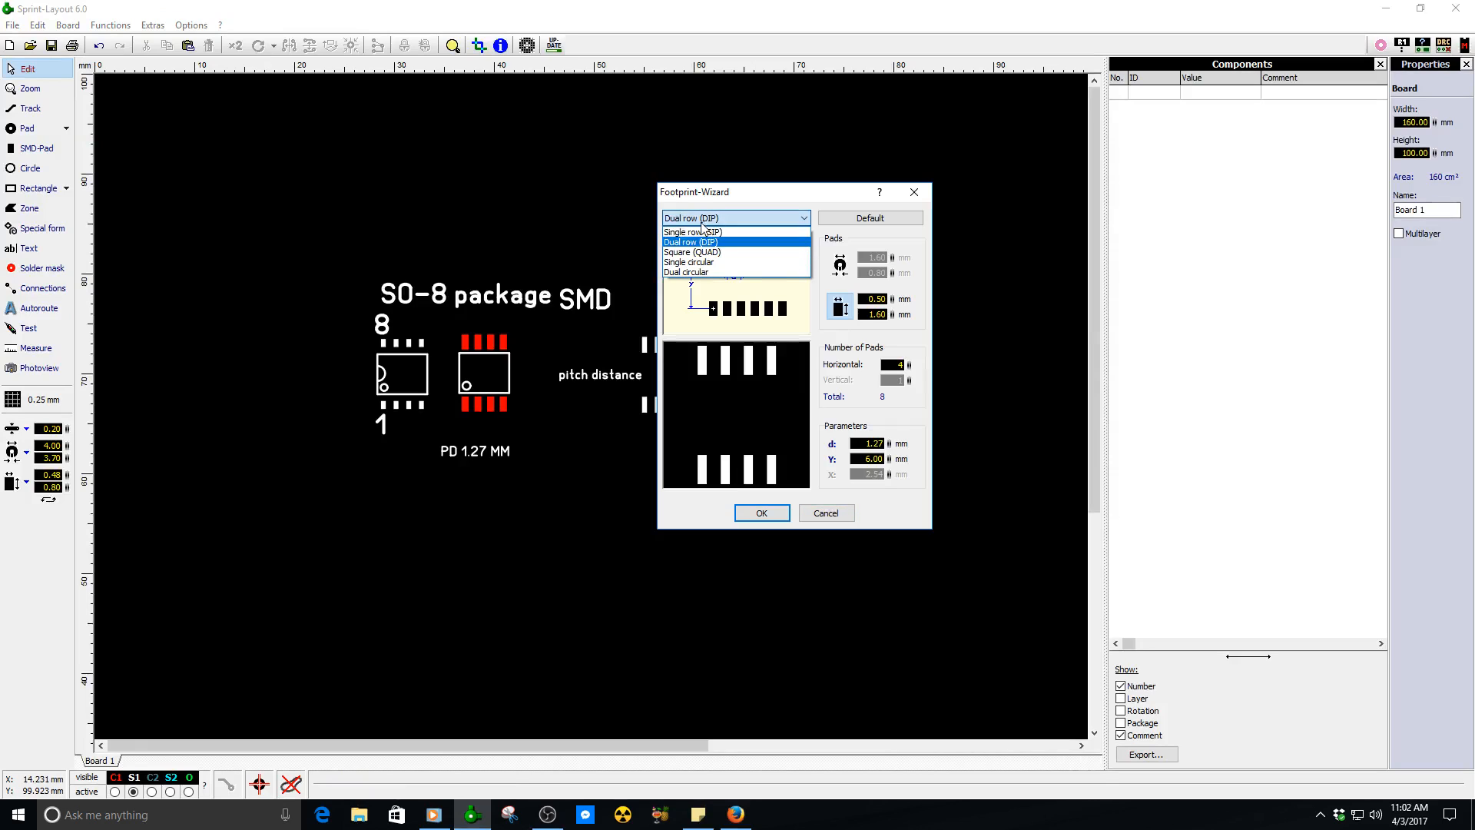
{"action": "left_click", "coordinate": [721, 240]}
{"action": "left_click", "coordinate": [714, 218]}
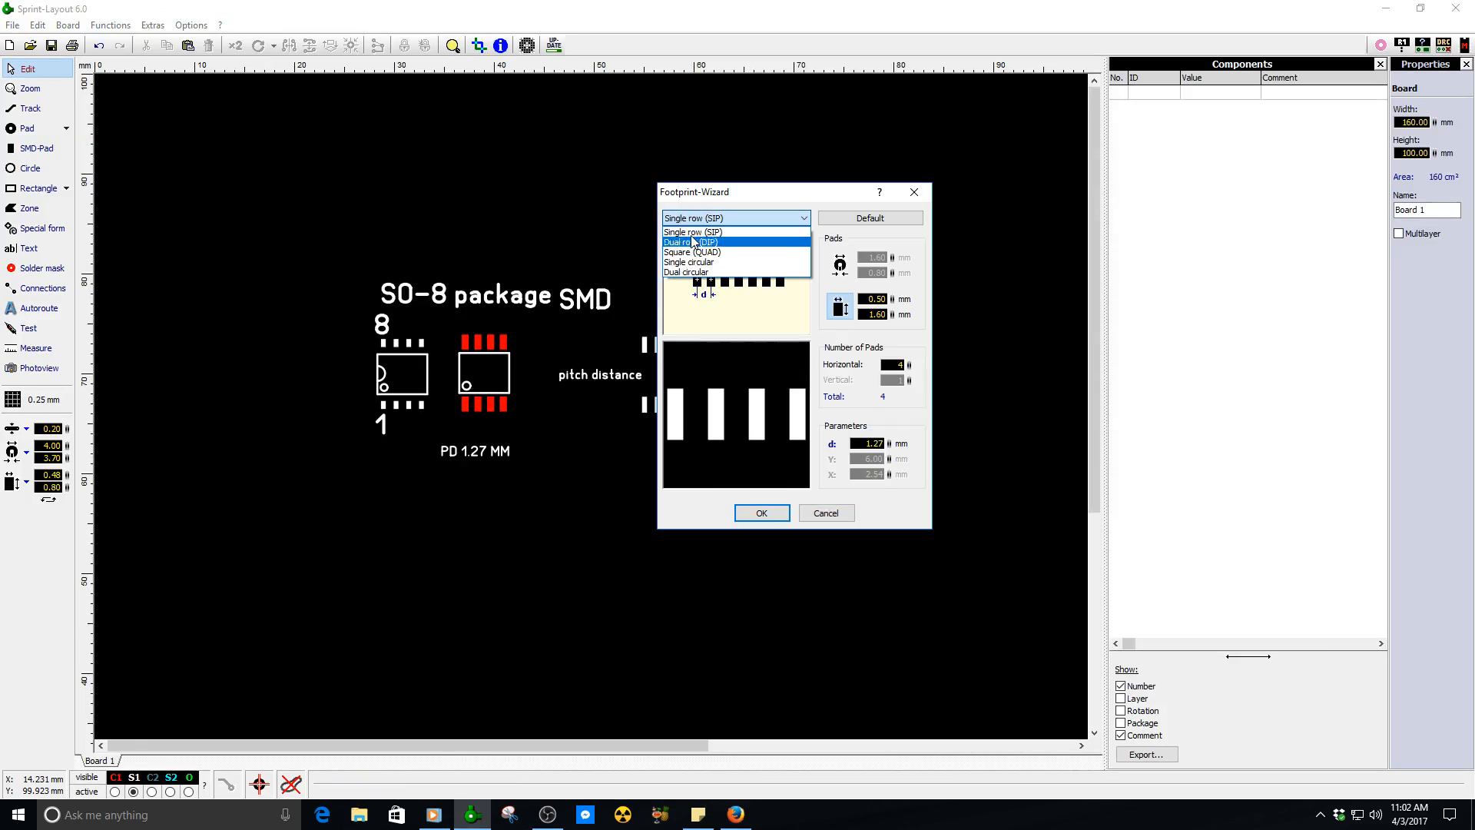
{"action": "left_click", "coordinate": [691, 235]}
{"action": "left_click", "coordinate": [692, 218]}
{"action": "left_click", "coordinate": [692, 246]}
{"action": "left_click", "coordinate": [841, 267]}
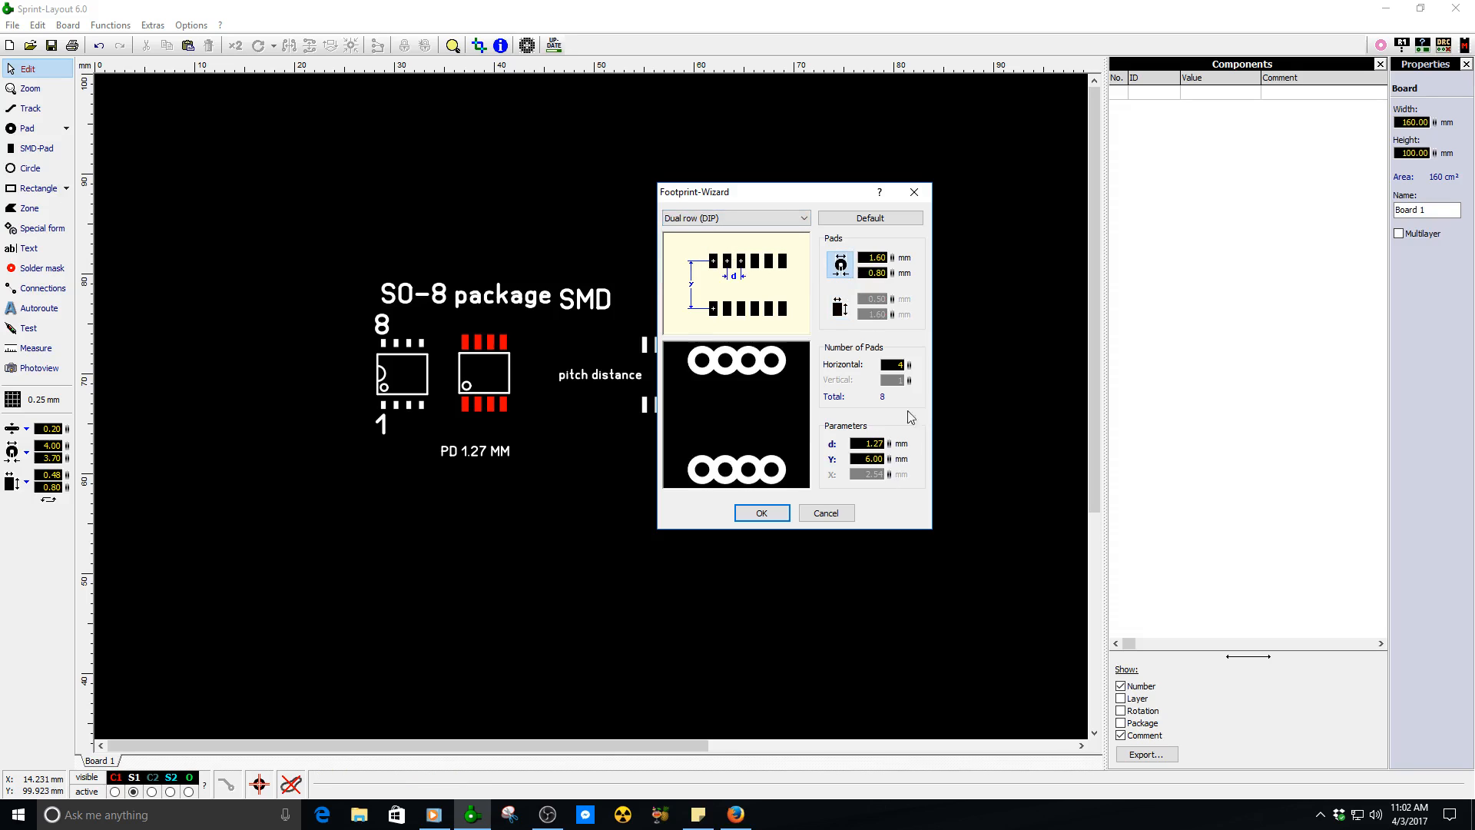
- Set the footprint to 8 horizontal pads per row, pitch d 2.54 mm and row spacing Y 10 mm
{"action": "left_click_drag", "start_coordinate": [909, 365], "coordinate": [918, 338]}
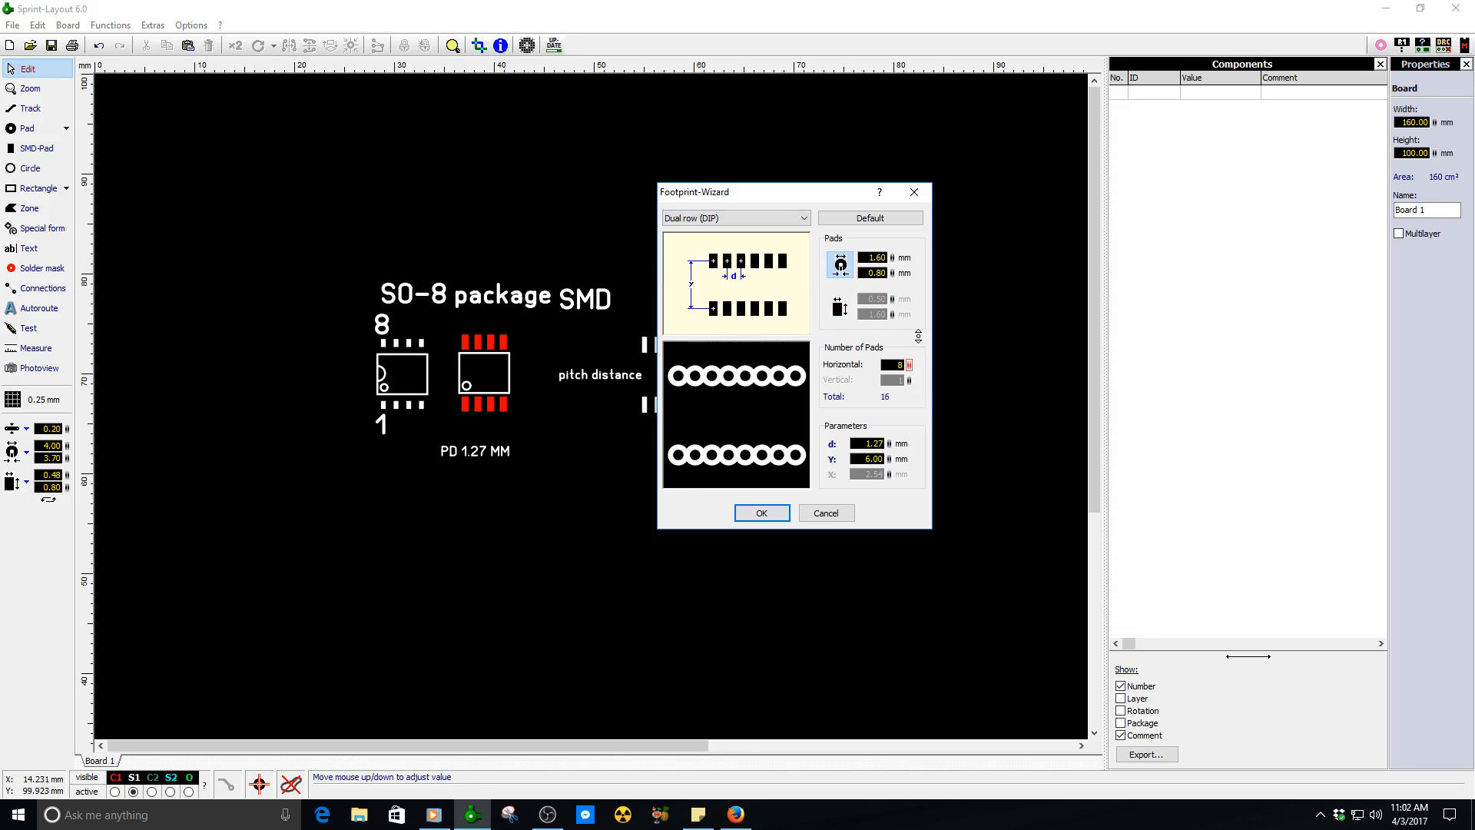
{"action": "left_click", "coordinate": [874, 457]}
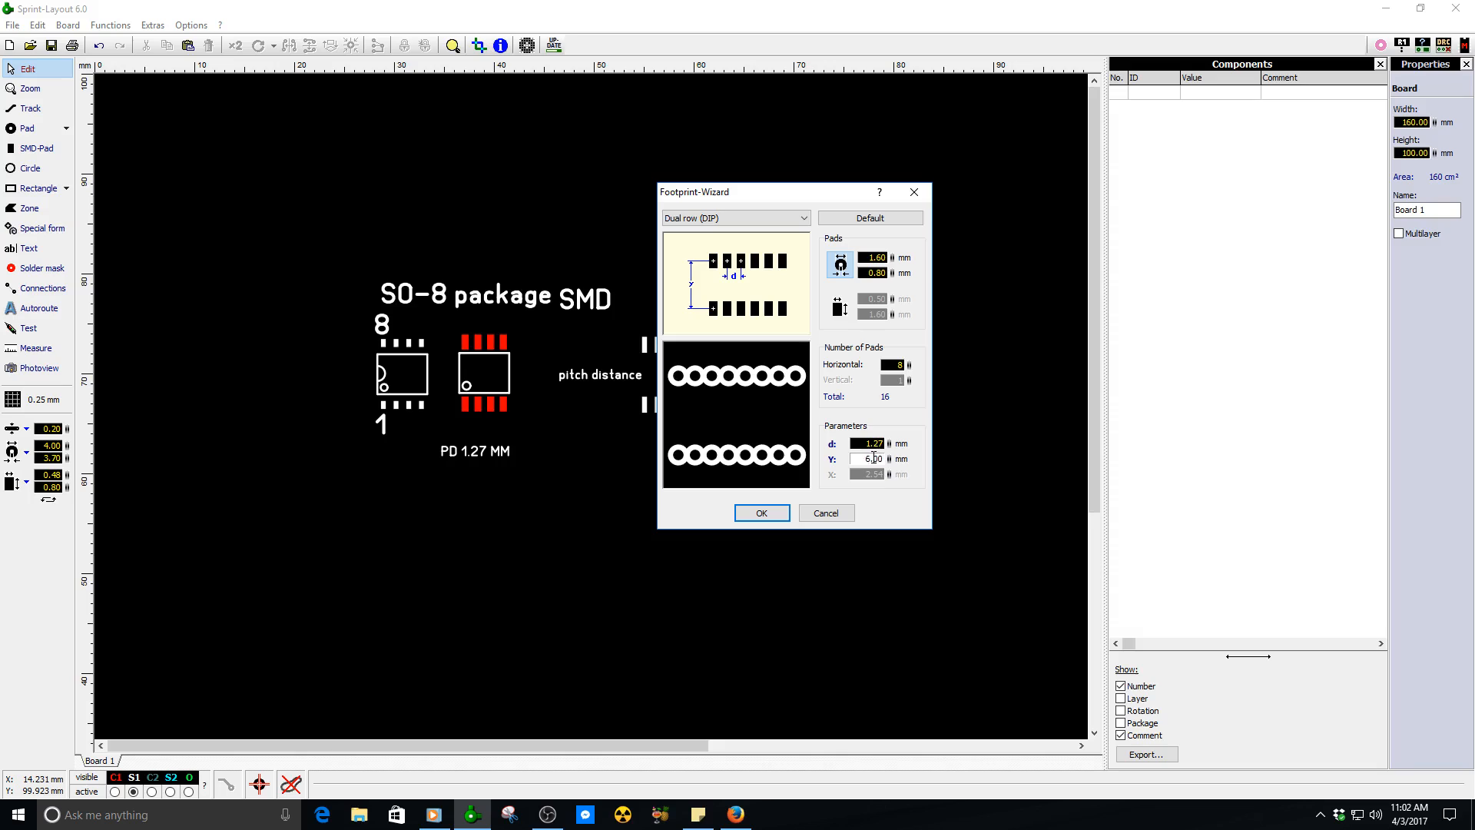
{"action": "type", "text": "10"}
{"action": "left_click", "coordinate": [873, 444]}
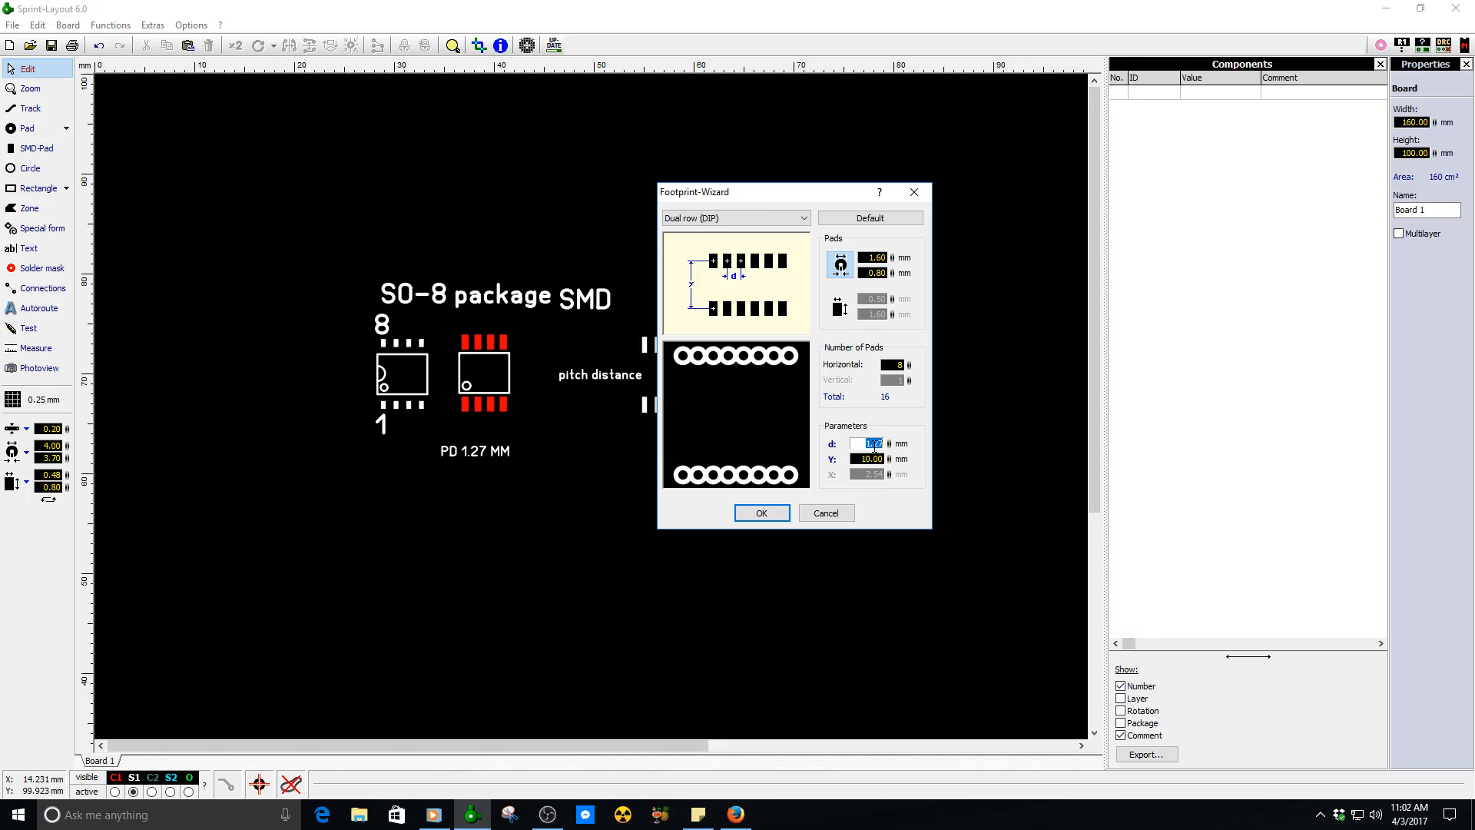
{"action": "type", "text": "2.54"}
{"action": "left_click", "coordinate": [872, 459]}
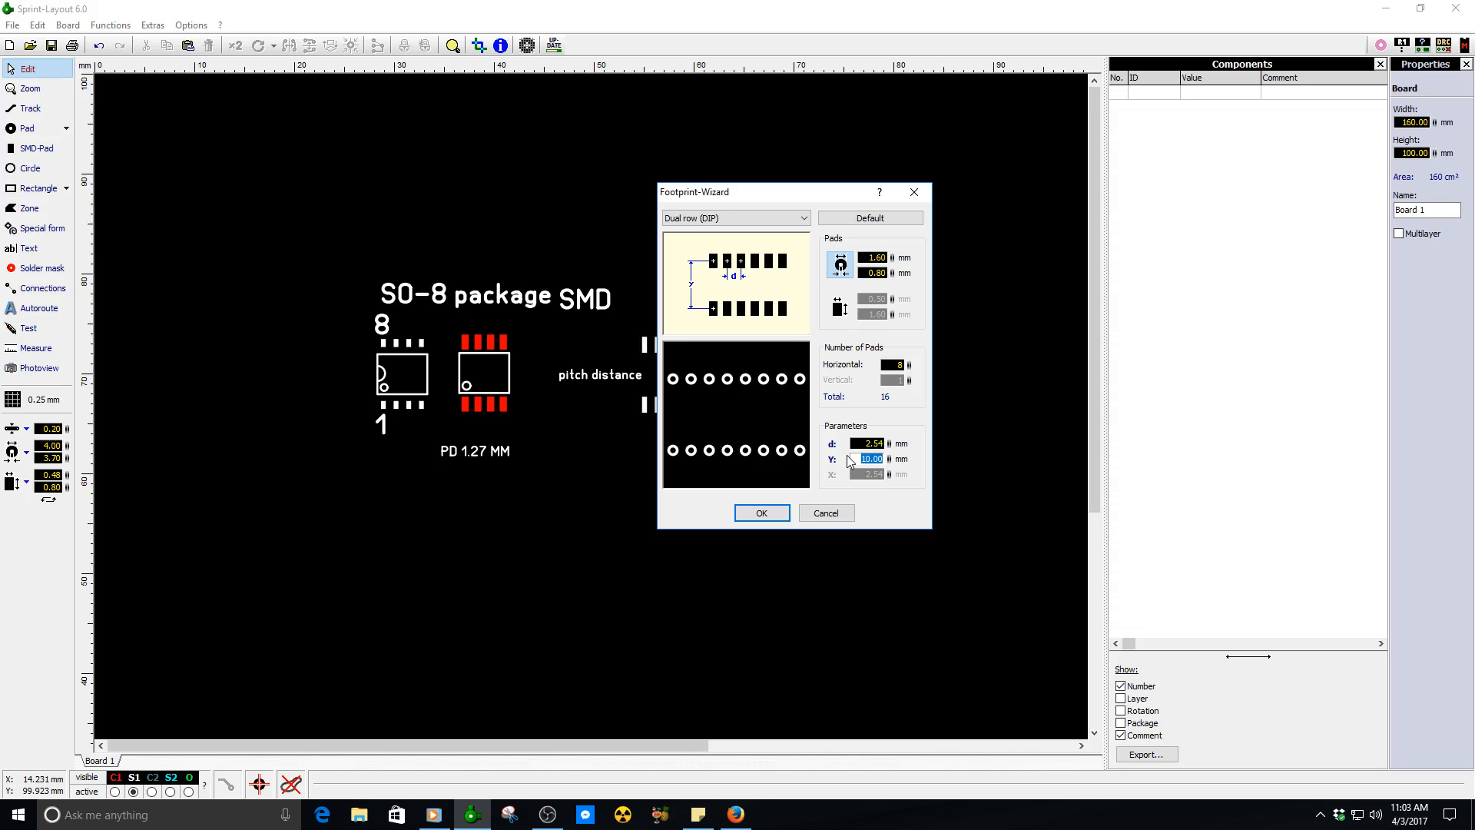
- Set the pads to 1.70 mm diameter with 0.60 mm holes and place the DIP footprint below the SO-8 footprints
{"action": "mouse_move", "coordinate": [892, 272]}
{"action": "left_mouse_down"}
{"action": "mouse_move", "coordinate": [899, 293]}
{"action": "mouse_move", "coordinate": [902, 244]}
{"action": "mouse_move", "coordinate": [903, 256]}
{"action": "left_mouse_up"}
{"action": "left_click", "coordinate": [759, 514]}
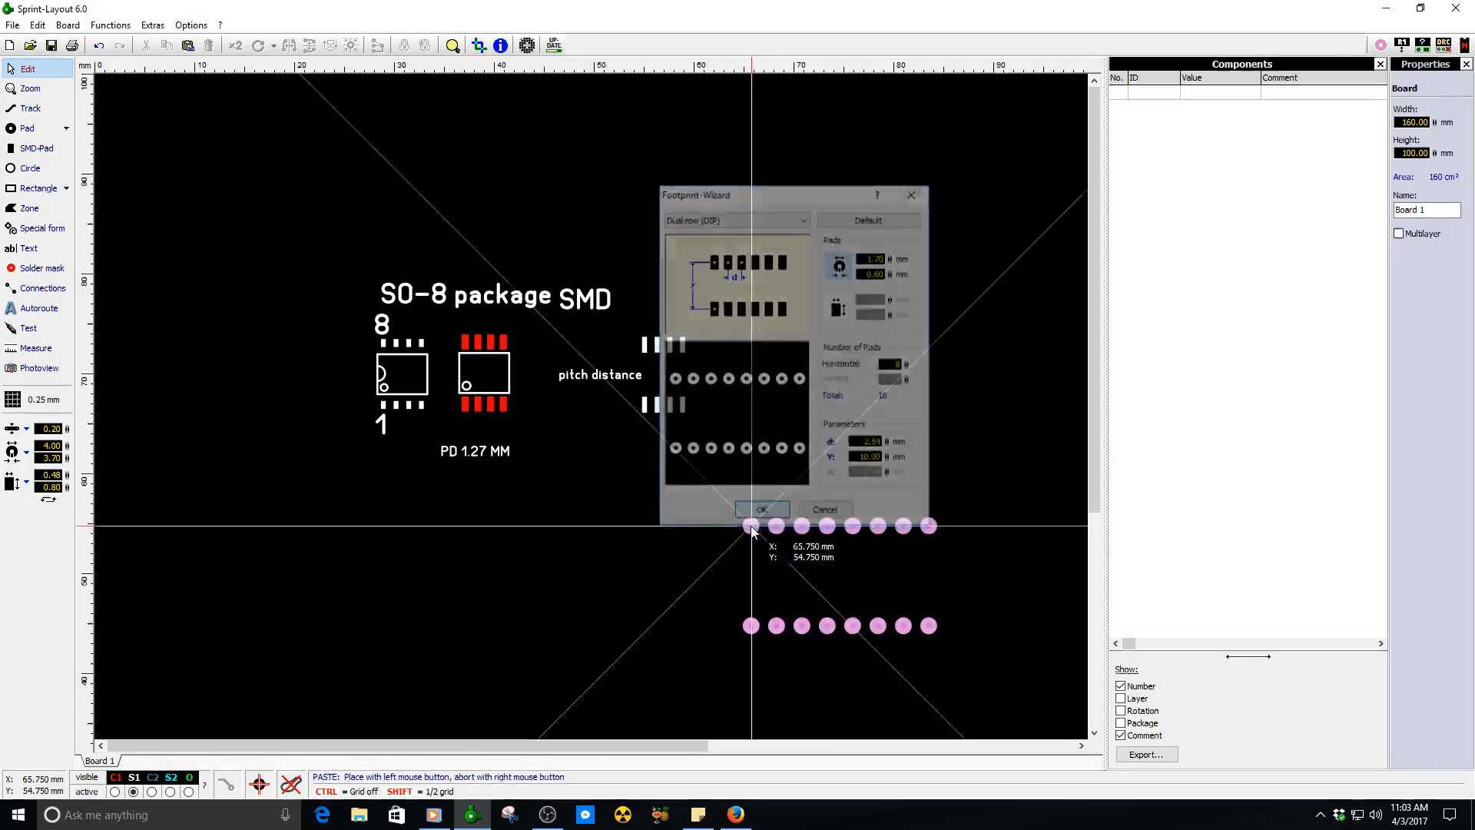
{"action": "left_click", "coordinate": [415, 527]}
{"action": "scroll", "coordinate": [593, 414], "scroll_direction": "up", "scroll_amount": 2}
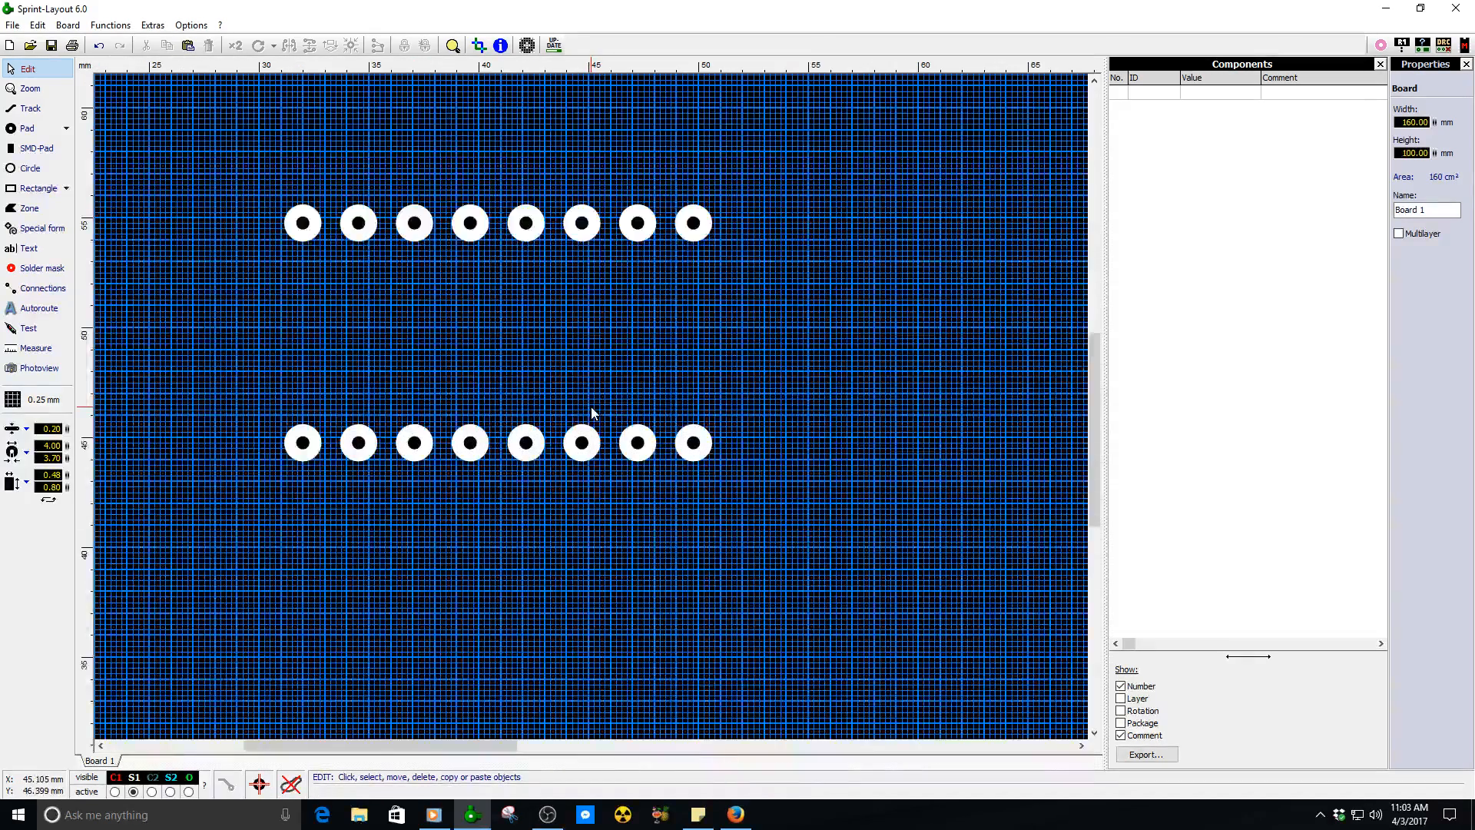
- Assign the 16-pad DIP footprint to layer C2 and hide the grid
{"action": "left_click", "coordinate": [374, 233]}
{"action": "right_click", "coordinate": [375, 233]}
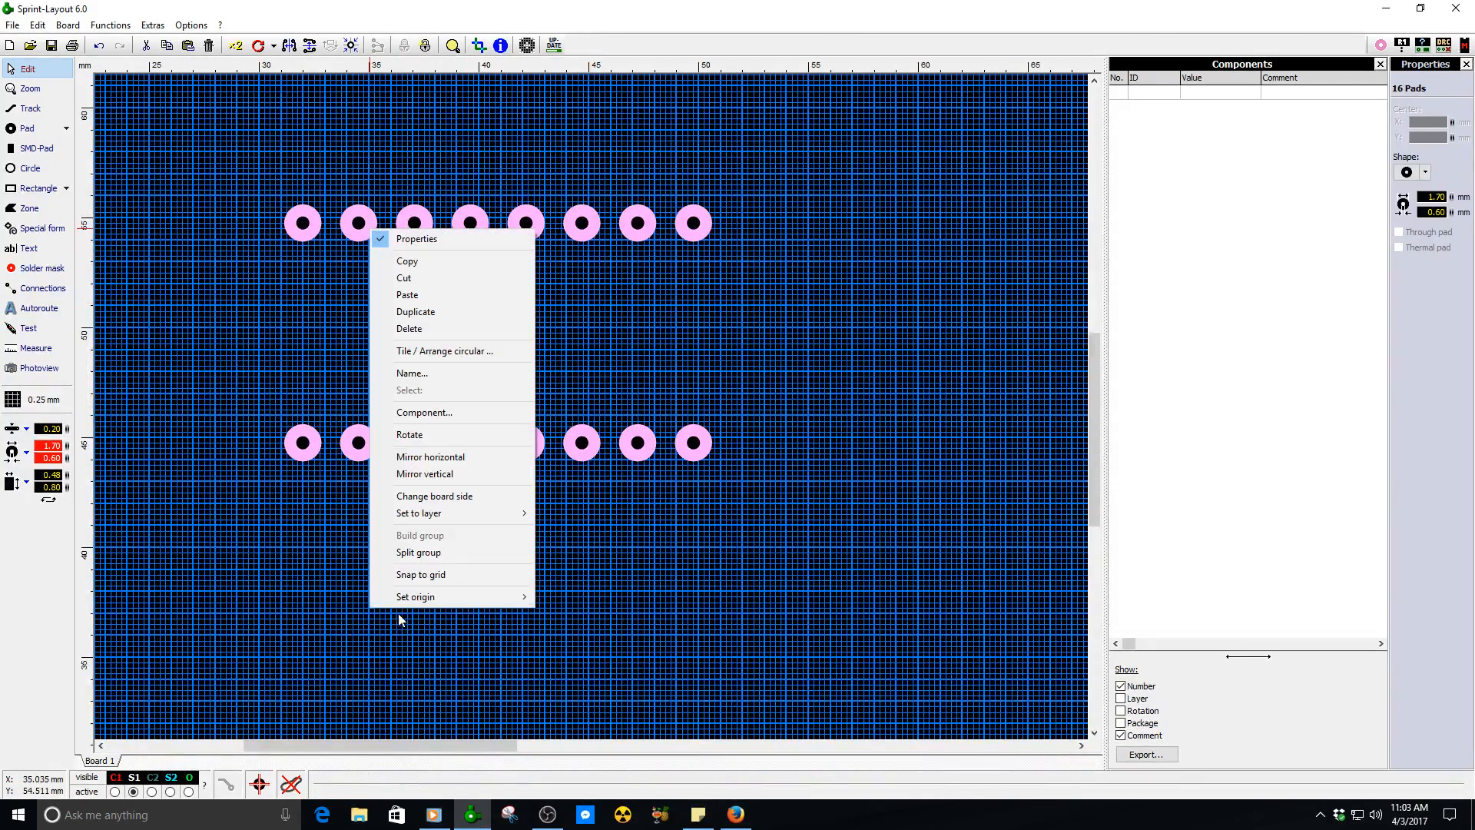
{"action": "mouse_move", "coordinate": [463, 512]}
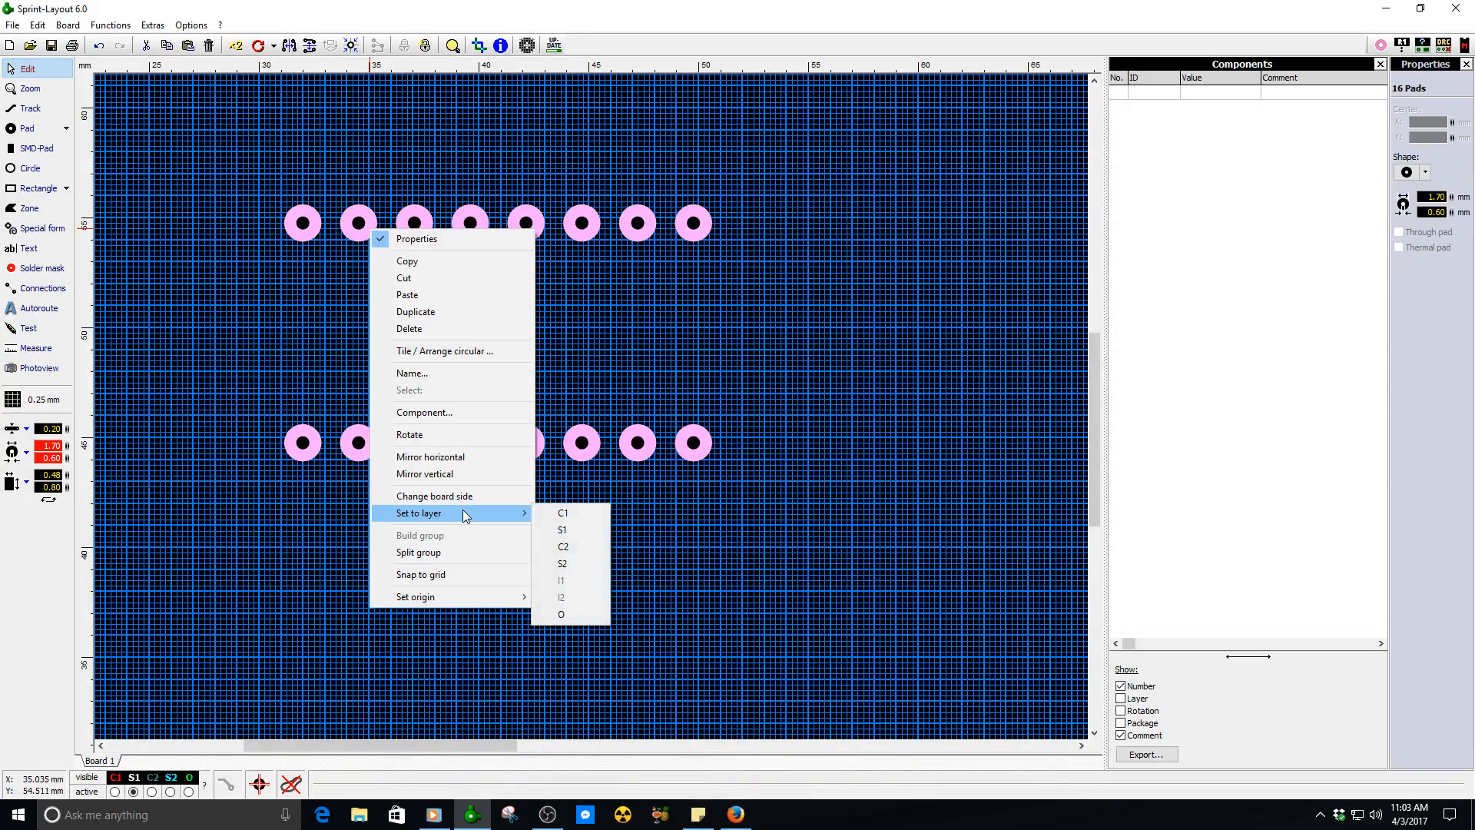
{"action": "left_click", "coordinate": [586, 547]}
{"action": "left_click", "coordinate": [440, 350]}
{"action": "scroll", "coordinate": [422, 368], "scroll_direction": "down", "scroll_amount": 2}
{"action": "scroll", "coordinate": [591, 407], "scroll_direction": "up", "scroll_amount": 2}
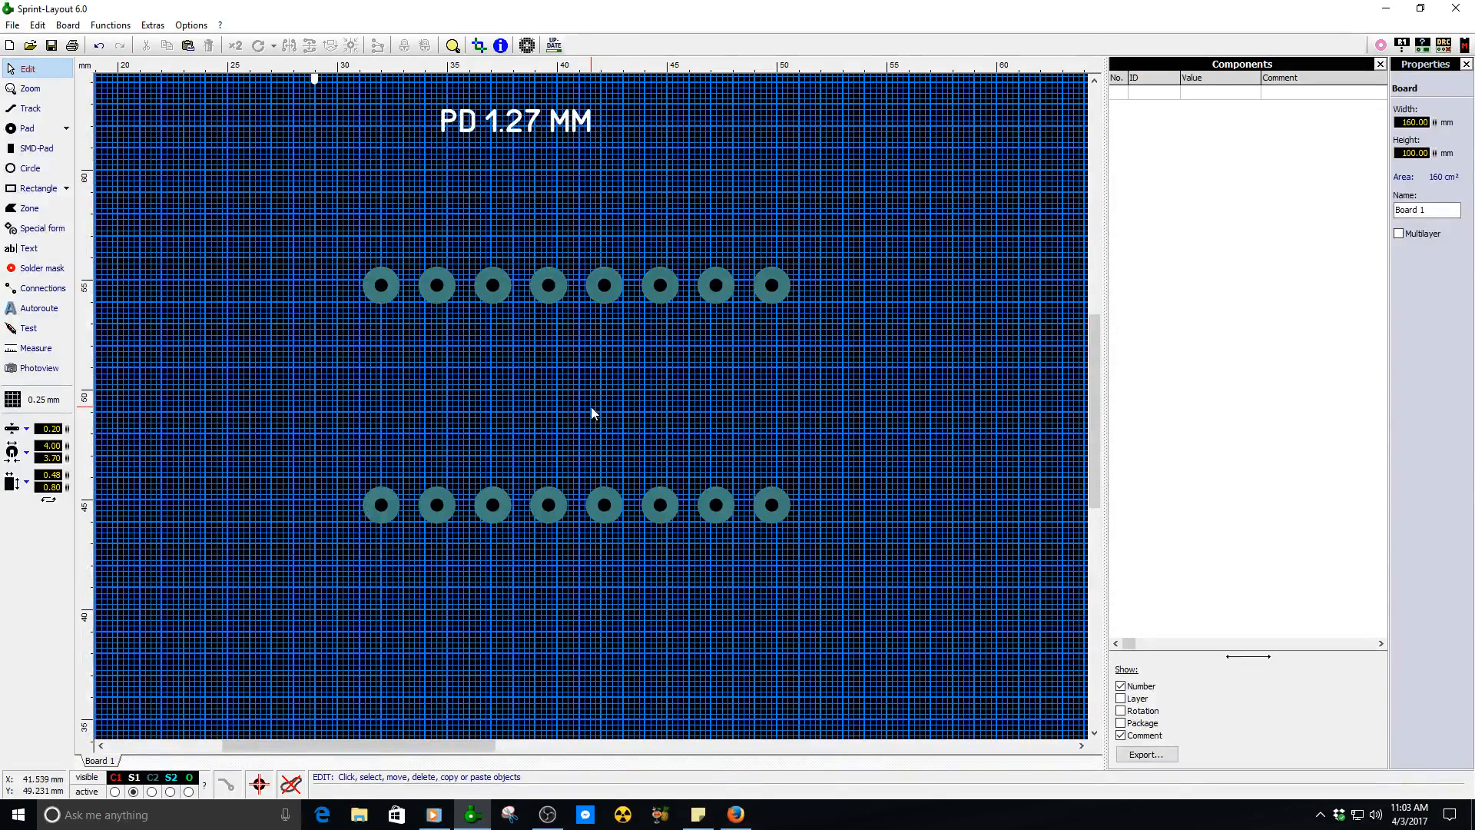
{"action": "left_click", "coordinate": [44, 401]}
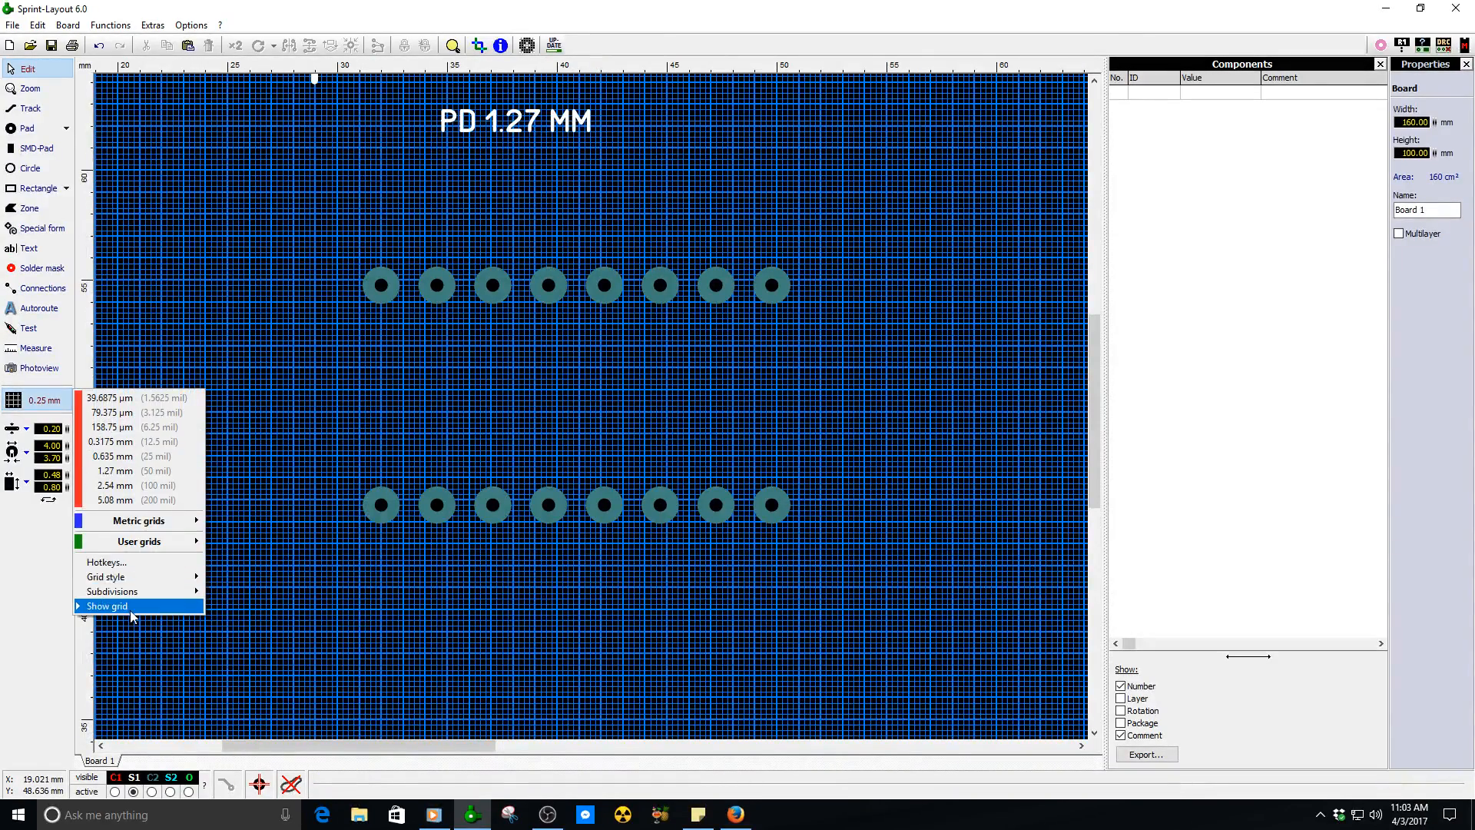
{"action": "left_click", "coordinate": [129, 607]}
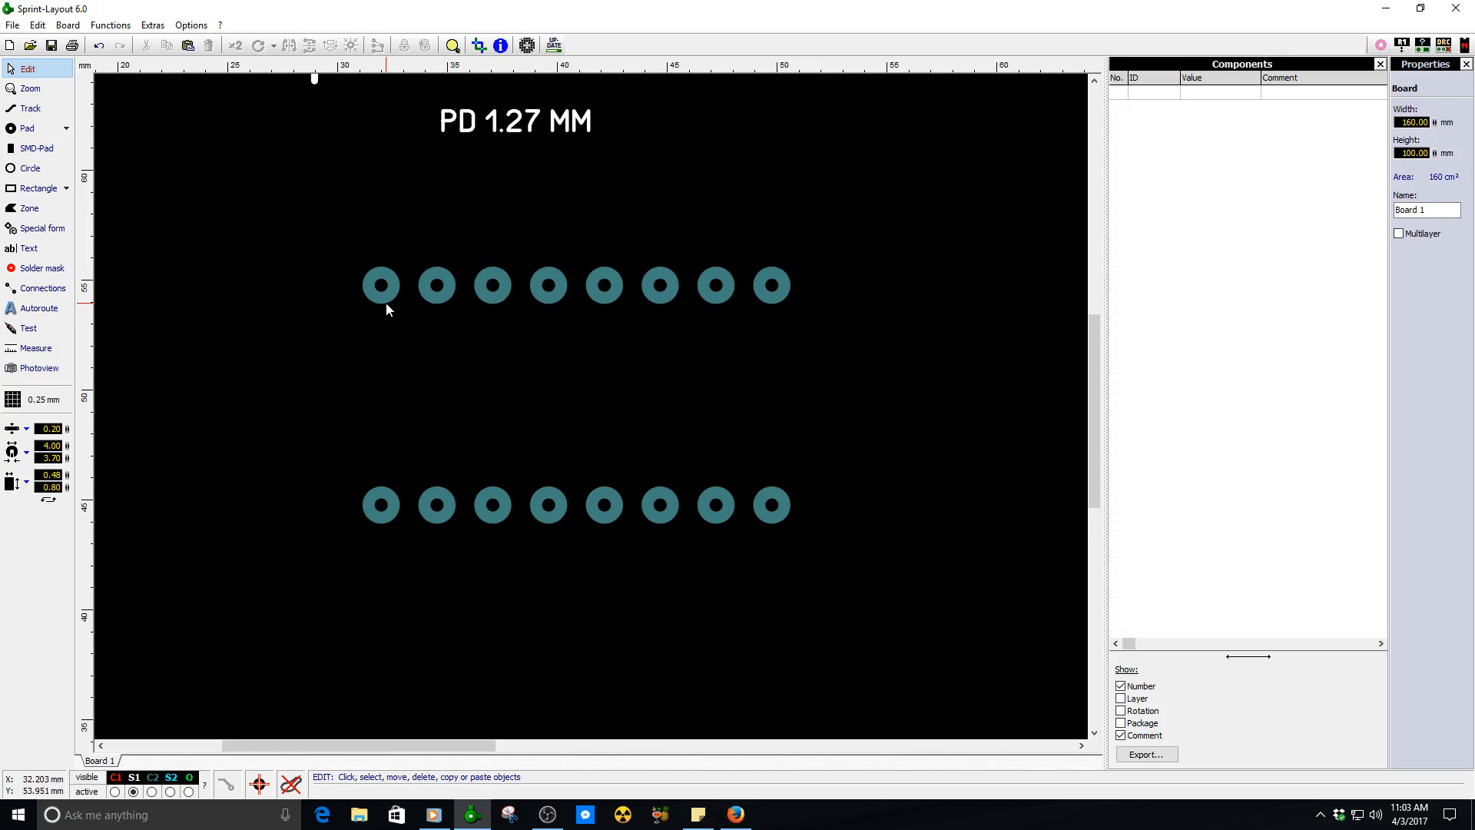
- Mark all sixteen DIP pads as through pads, and clear that option again
{"action": "key", "text": "ctrl+a"}
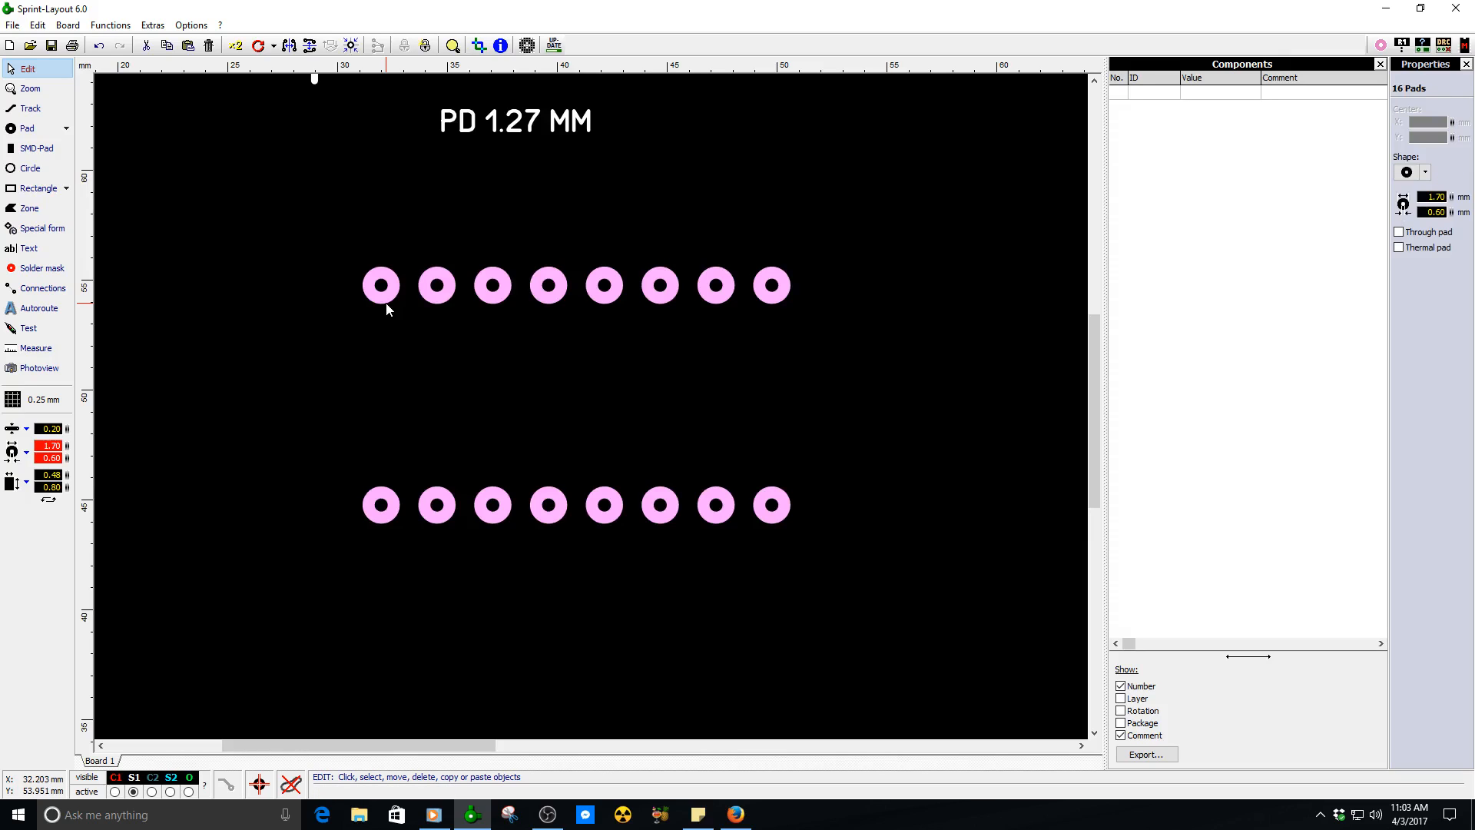
{"action": "left_click", "coordinate": [413, 352]}
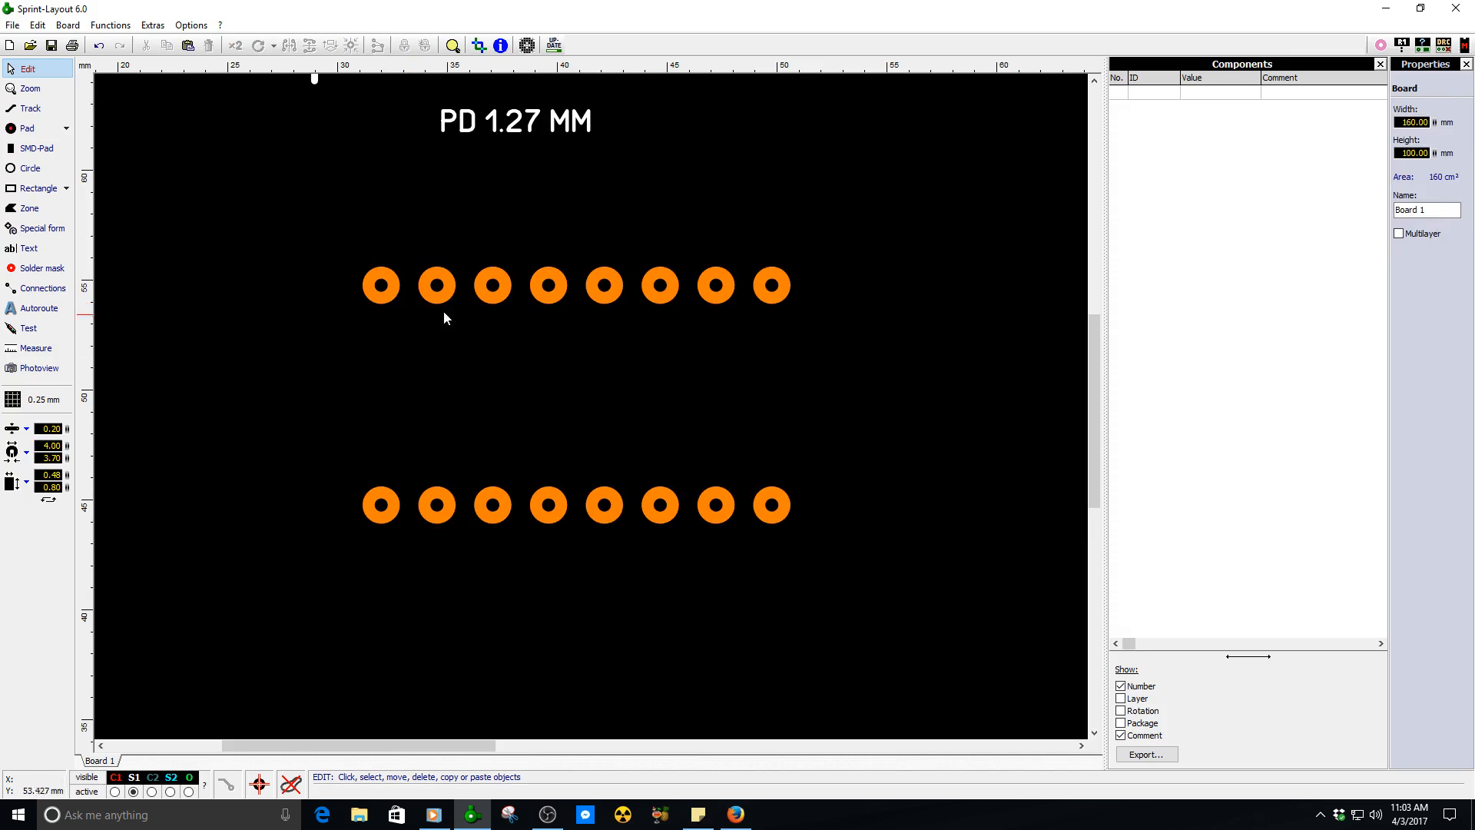
{"action": "key", "text": "ctrl+a"}
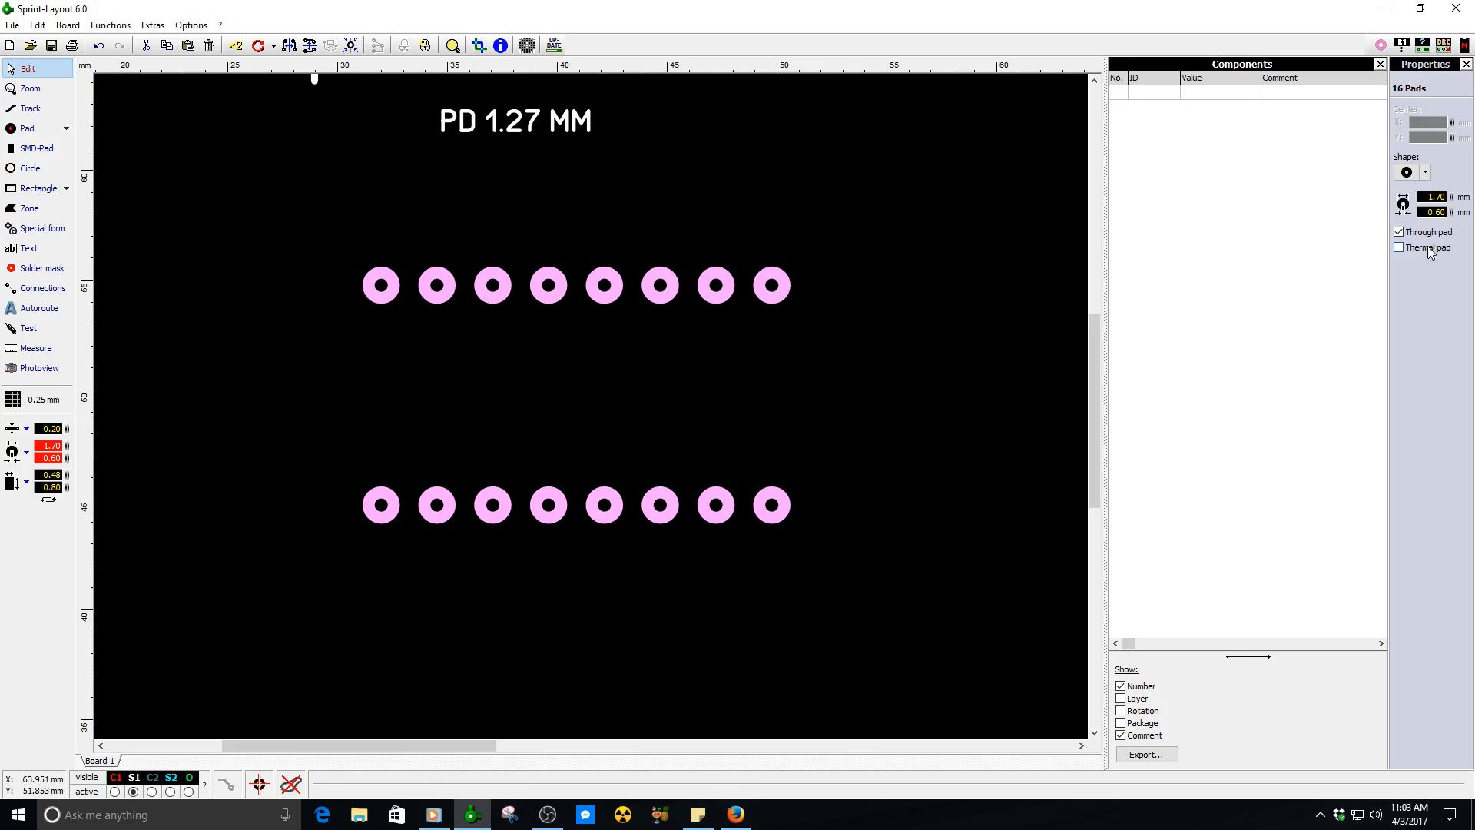
{"action": "left_click", "coordinate": [397, 367]}
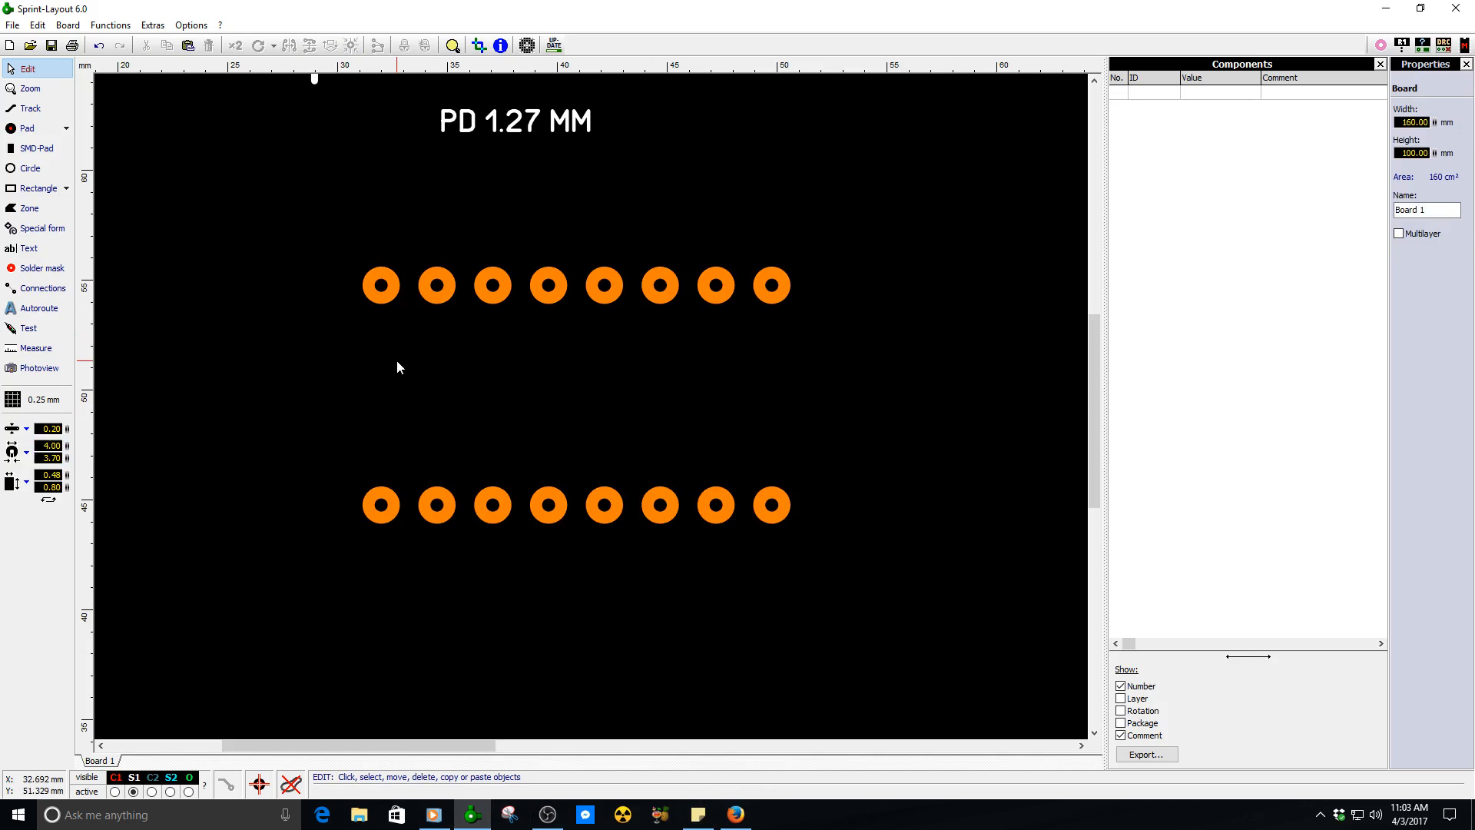
{"action": "left_click", "coordinate": [388, 295]}
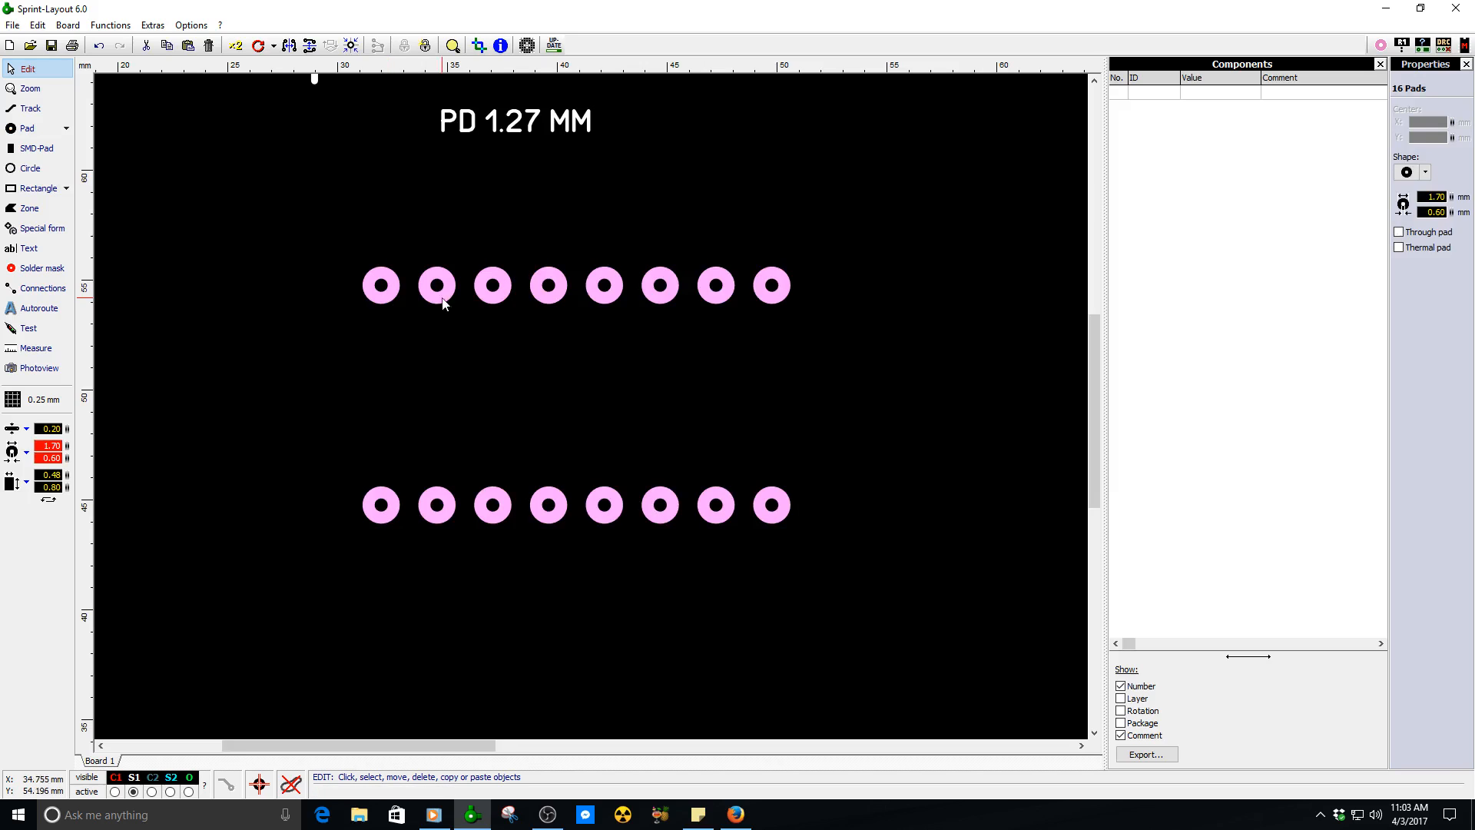
{"action": "left_click", "coordinate": [230, 418]}
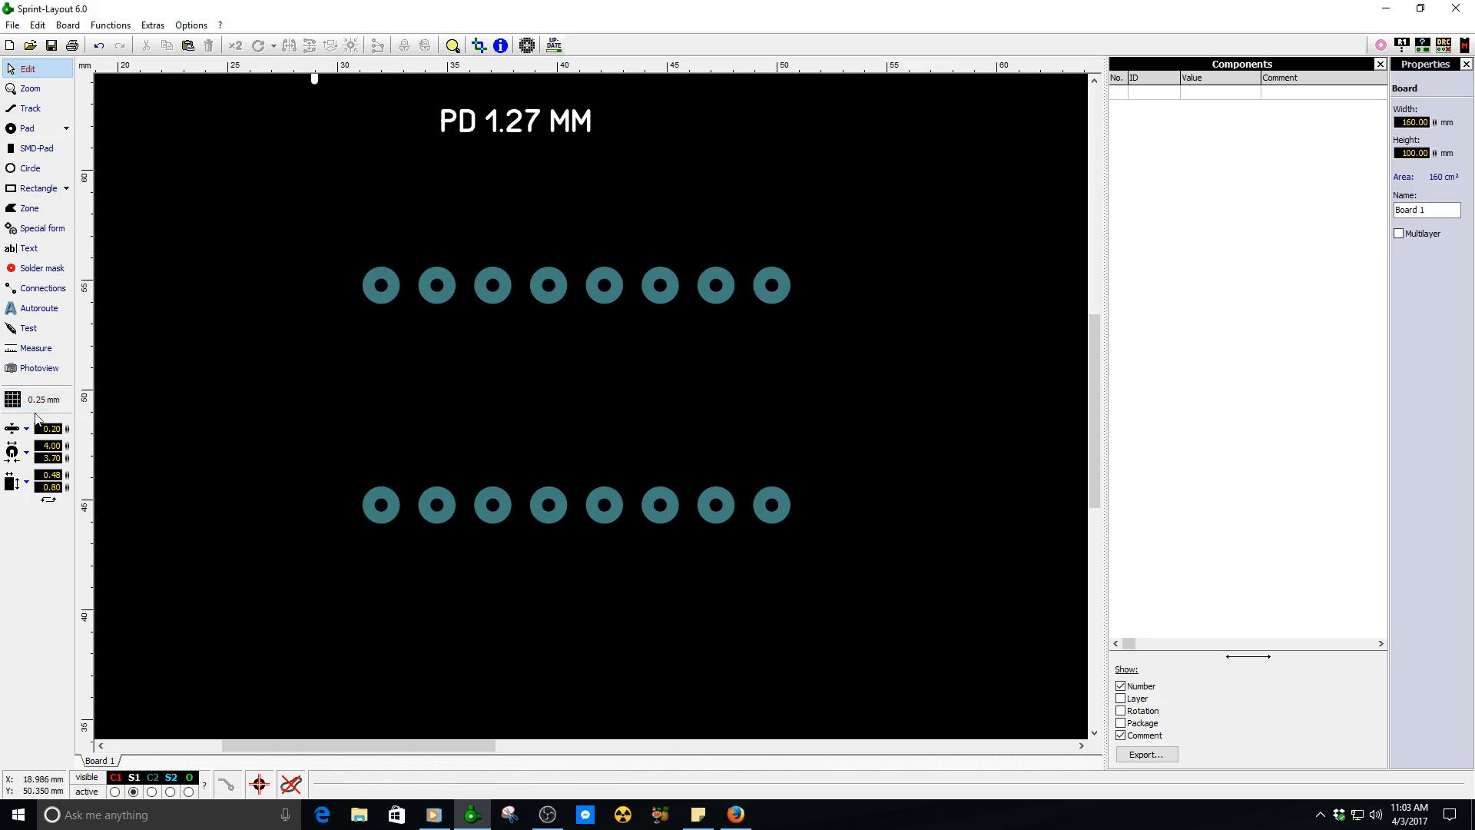
- Inspect the DIP footprint's holes from the top side in Photoview and return to editing mode
{"action": "left_click", "coordinate": [39, 368]}
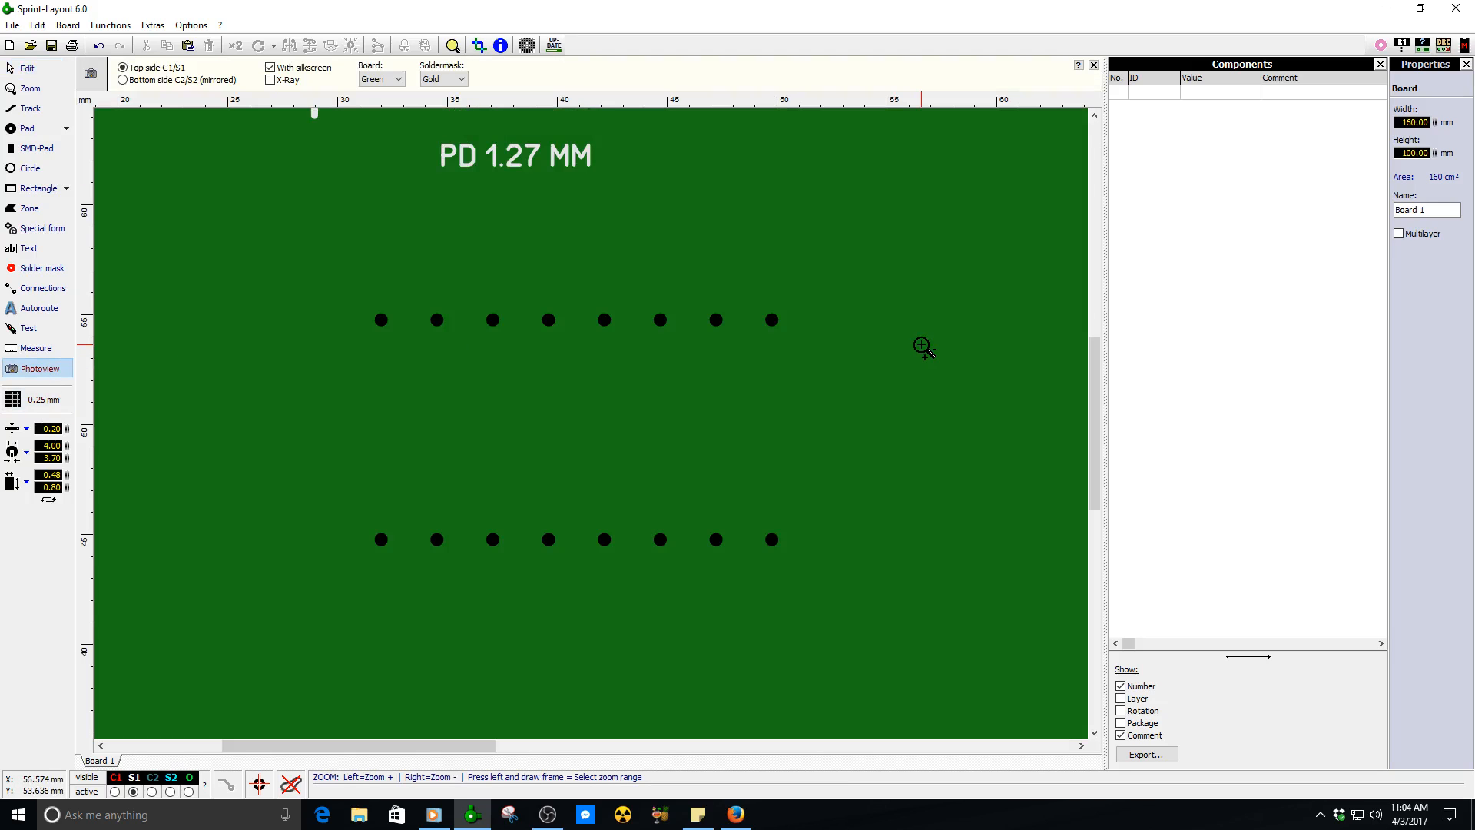
{"action": "left_click", "coordinate": [400, 354]}
{"action": "left_click", "coordinate": [592, 428]}
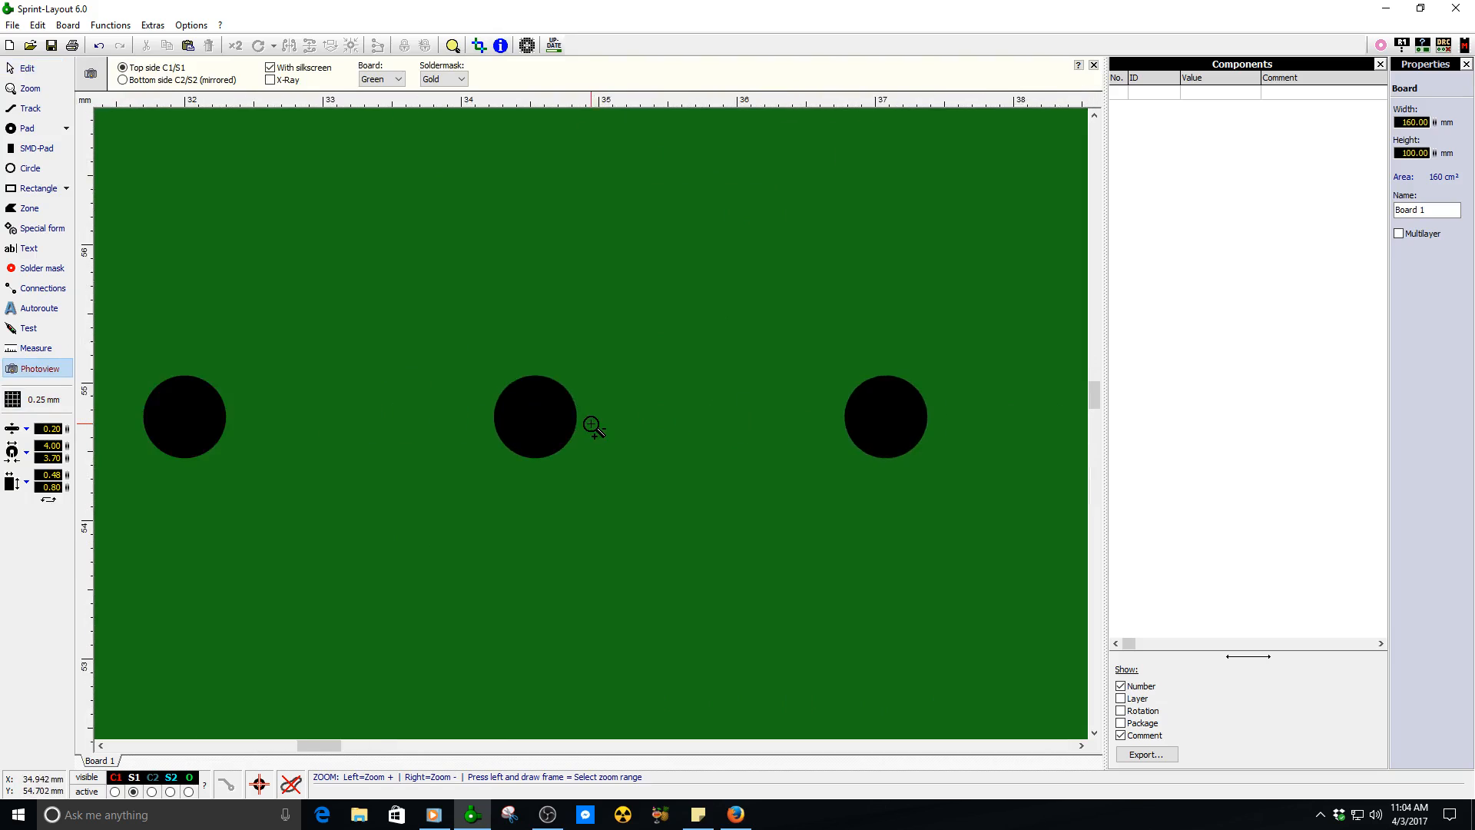
{"action": "right_click", "coordinate": [600, 428]}
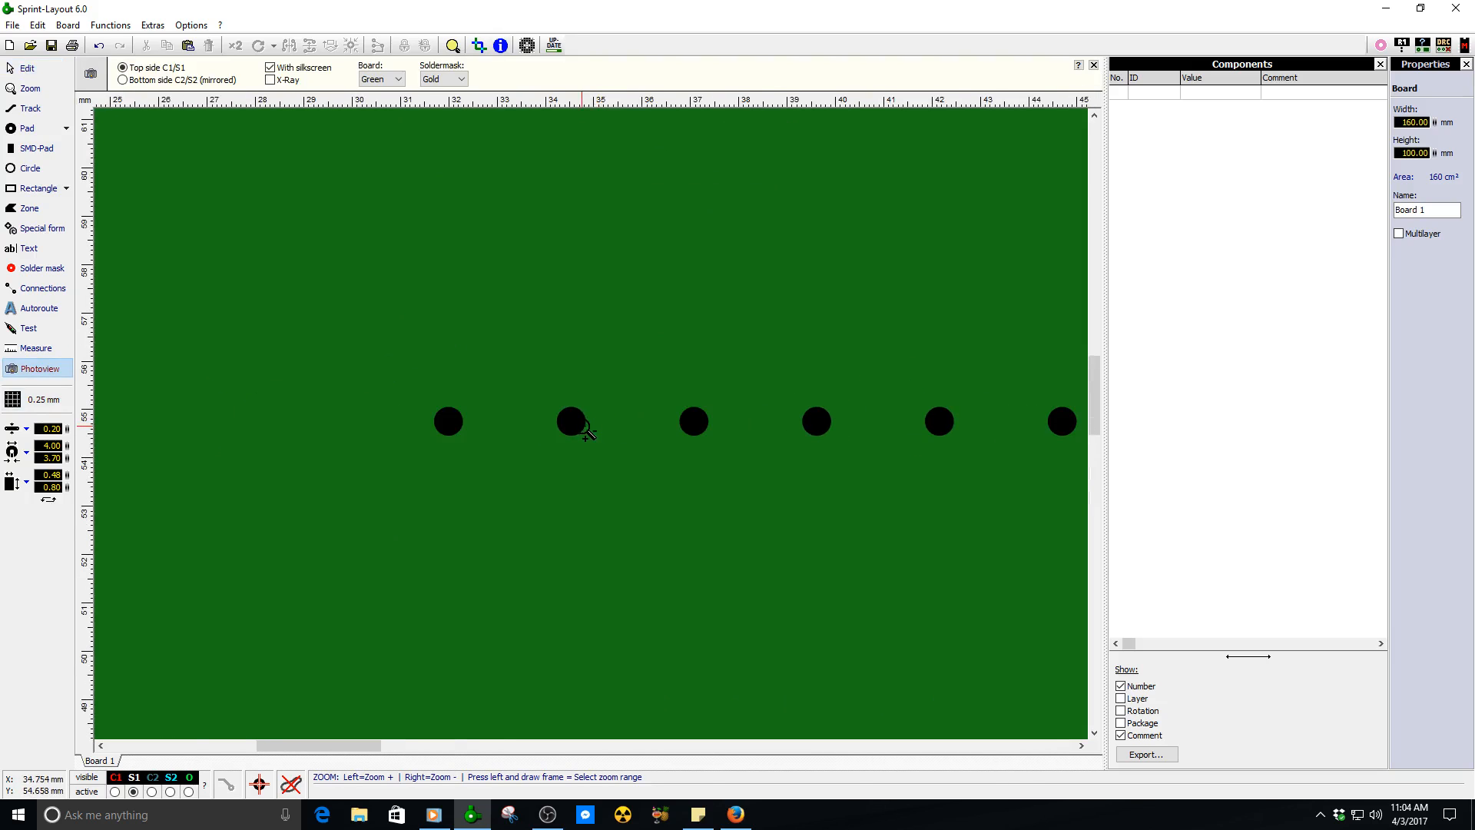
{"action": "right_click", "coordinate": [577, 426]}
{"action": "left_click", "coordinate": [52, 68]}
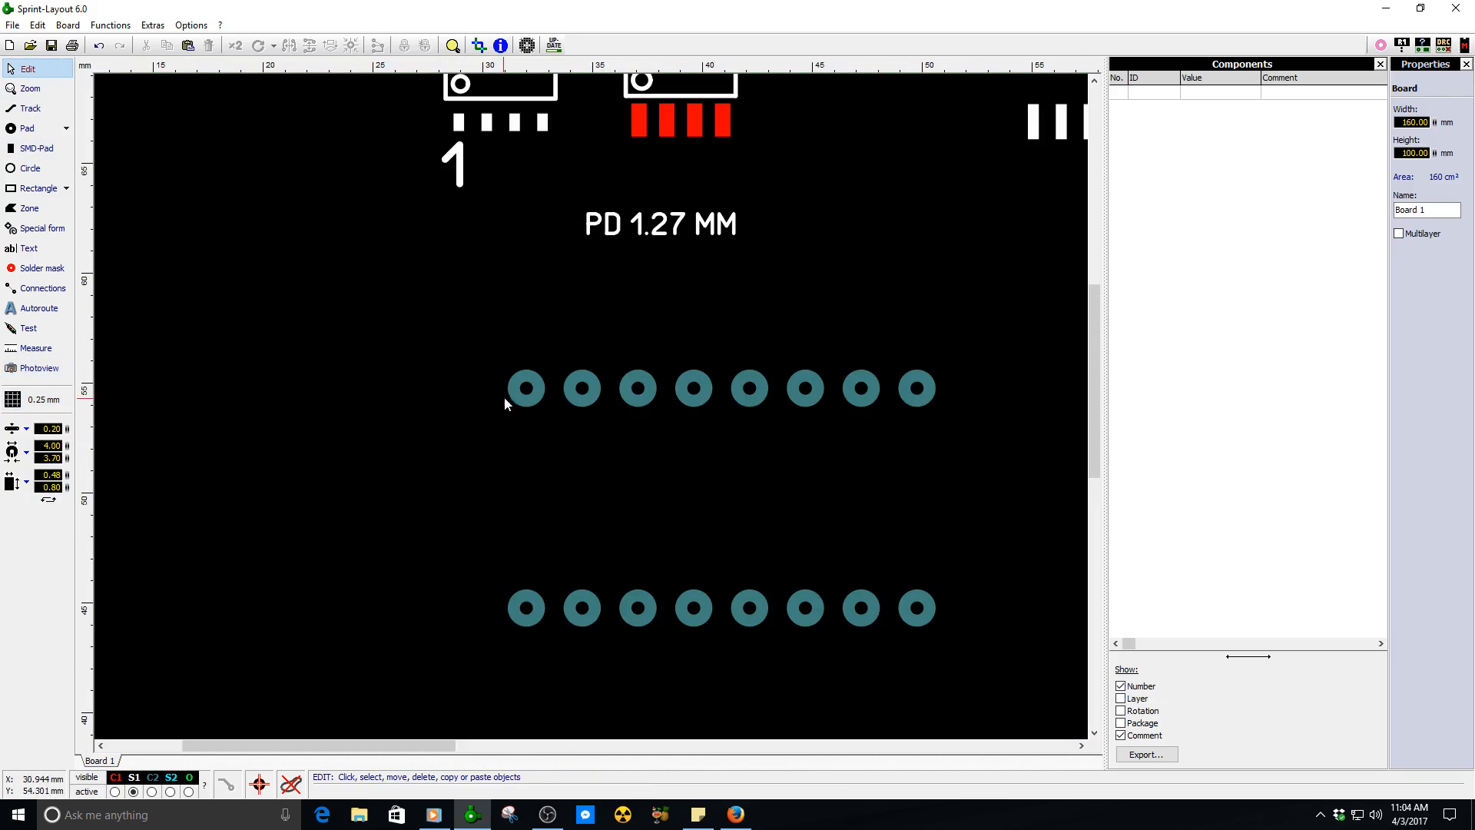
- Mark all sixteen DIP pads as through pads and check their appearance from the top side in Photoview
{"action": "left_click", "coordinate": [513, 400]}
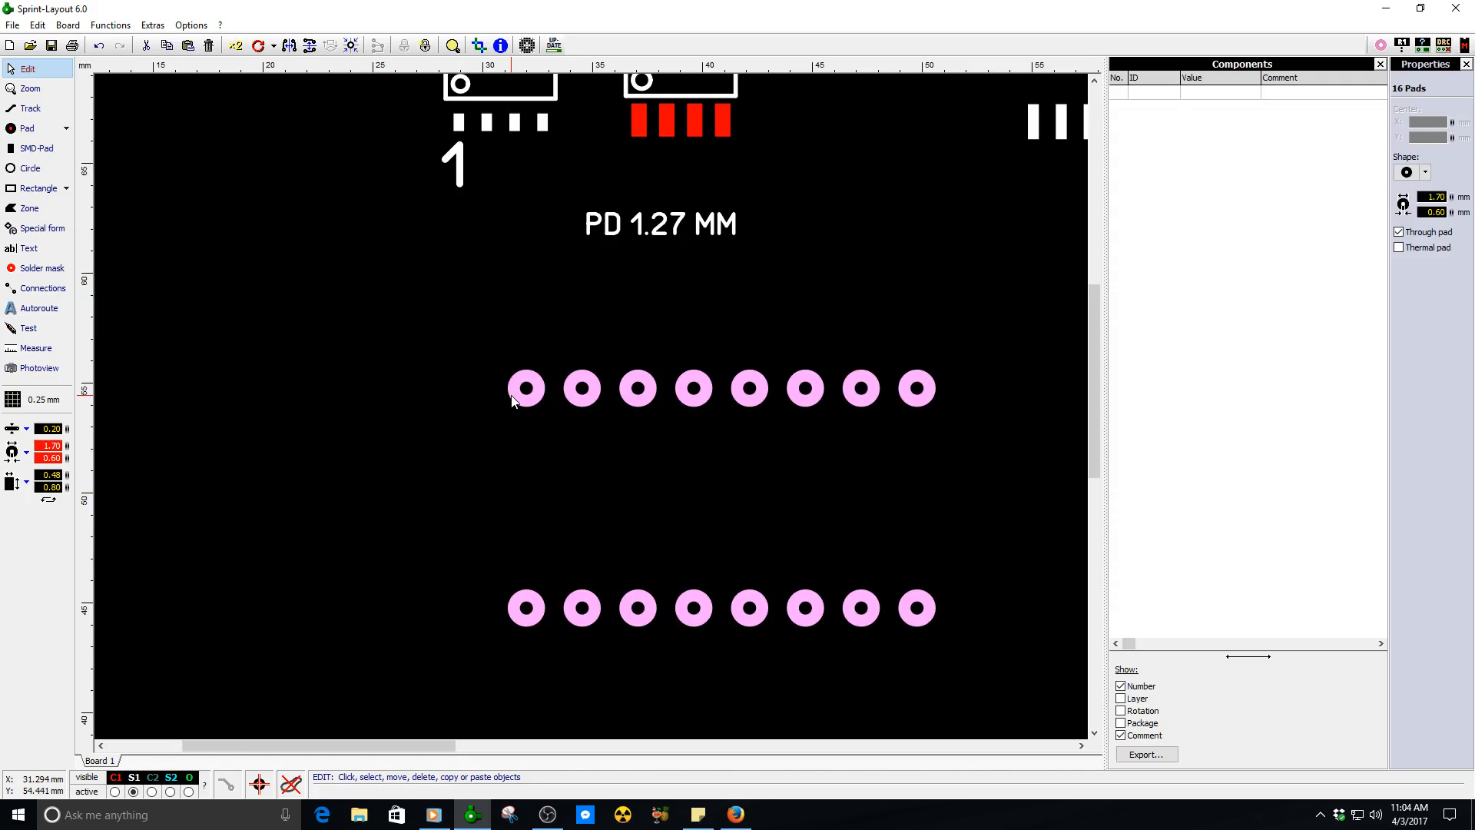
{"action": "left_click", "coordinate": [478, 500]}
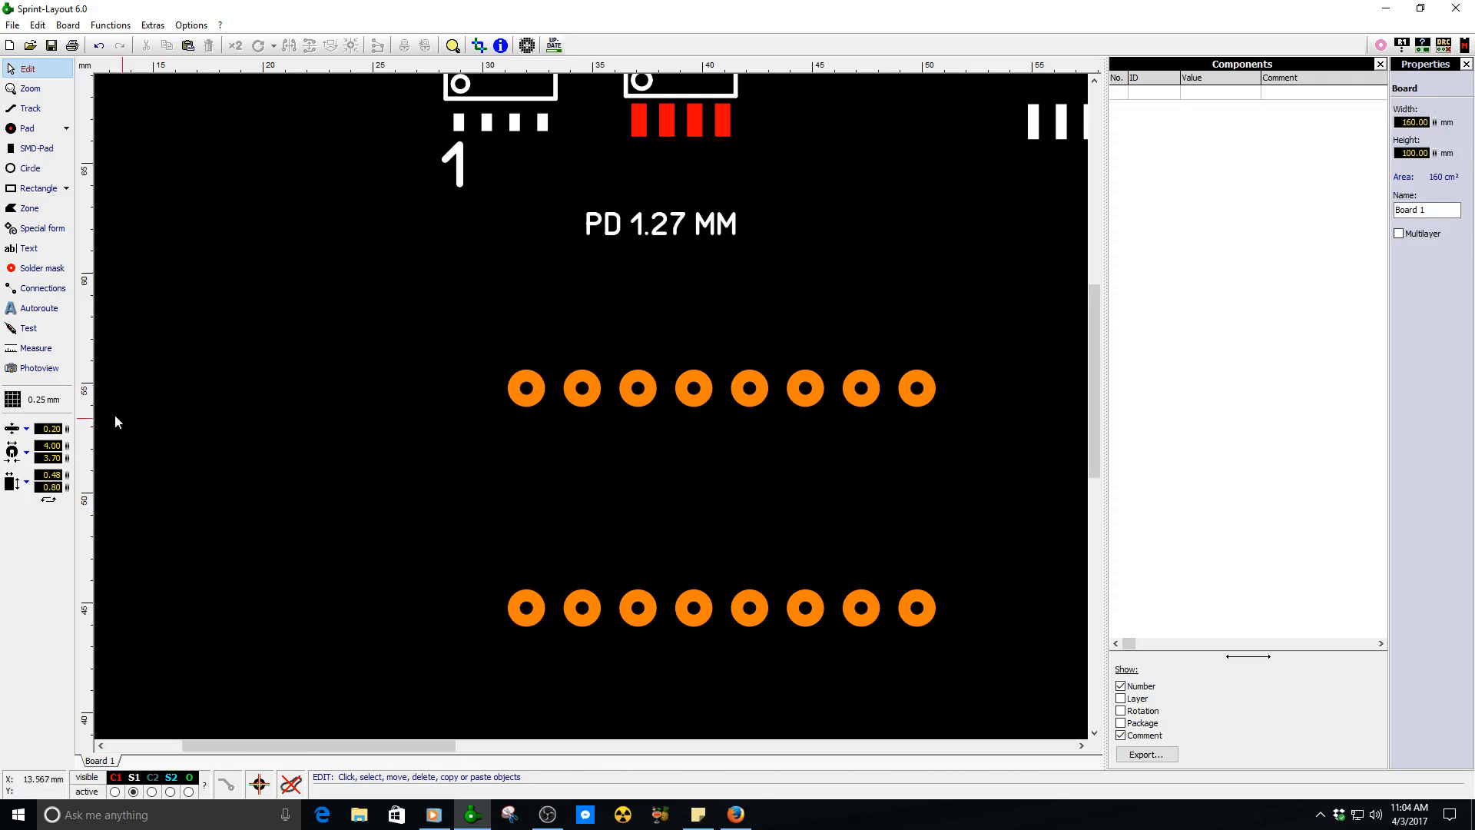
{"action": "left_click", "coordinate": [43, 369]}
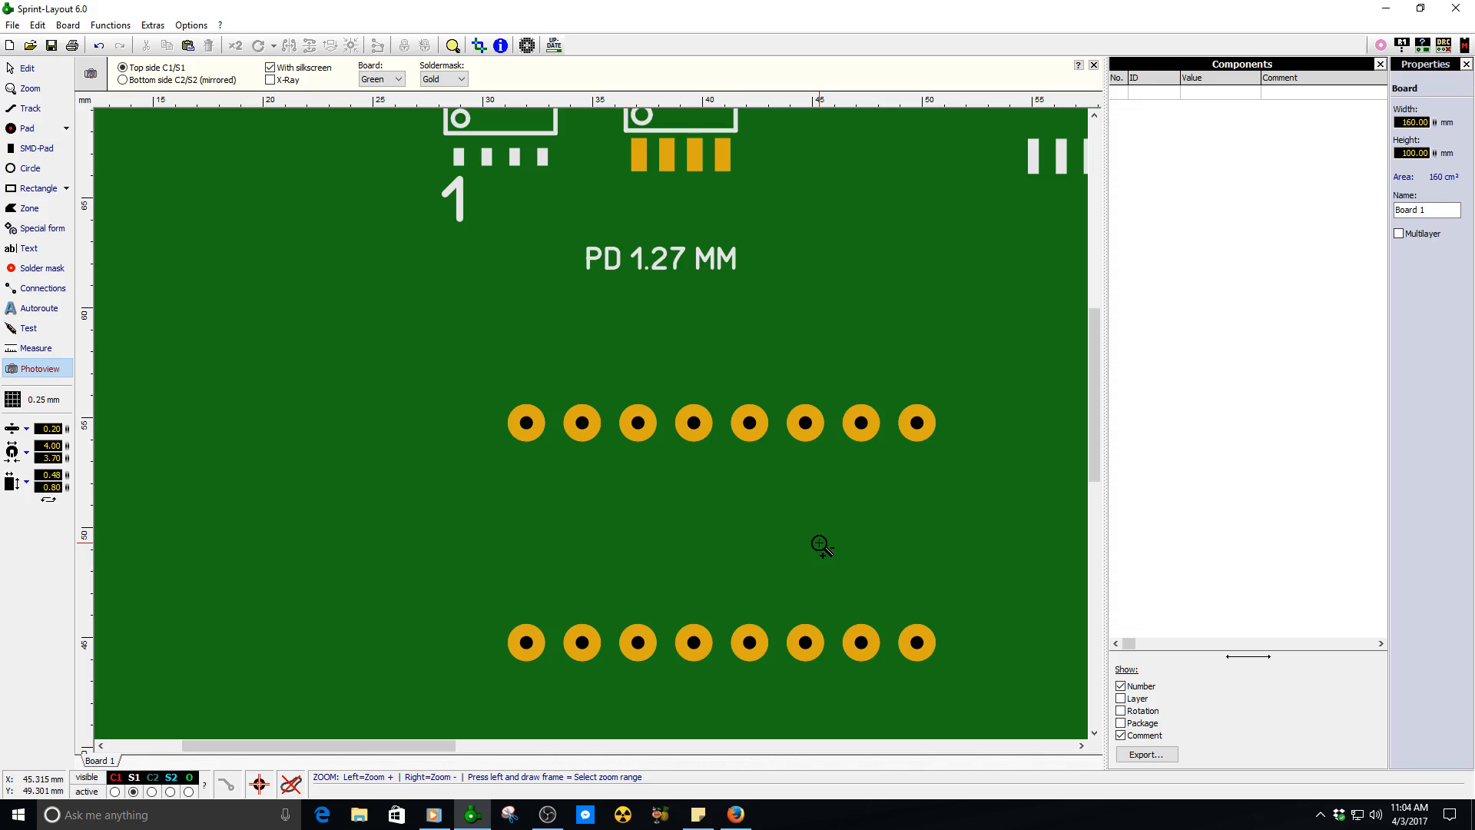
{"action": "key", "text": "Escape"}
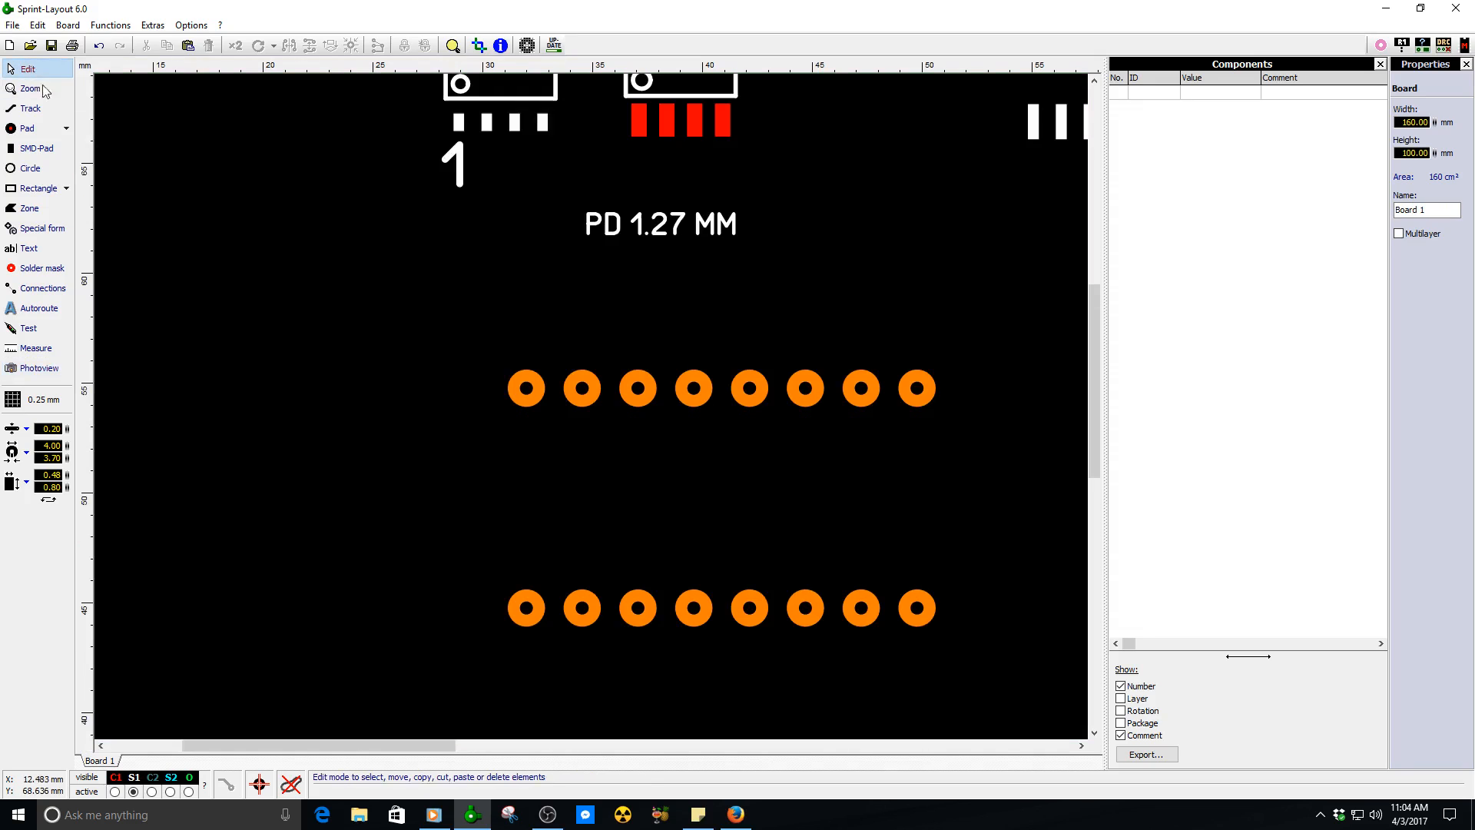
- Change all sixteen DIP pads to the square shape
{"action": "left_click", "coordinate": [528, 395]}
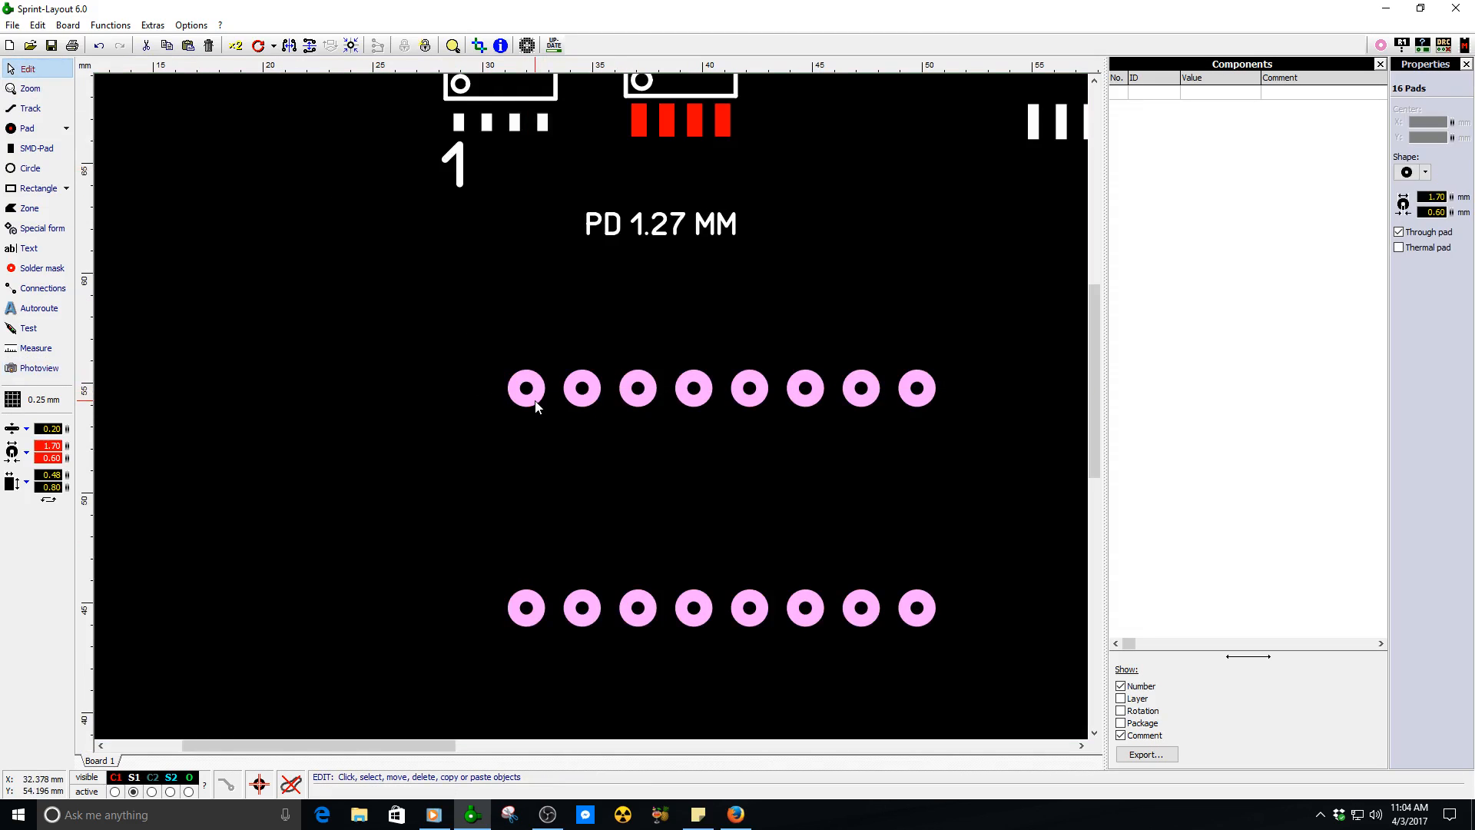
{"action": "left_click", "coordinate": [66, 128]}
{"action": "left_click", "coordinate": [35, 177]}
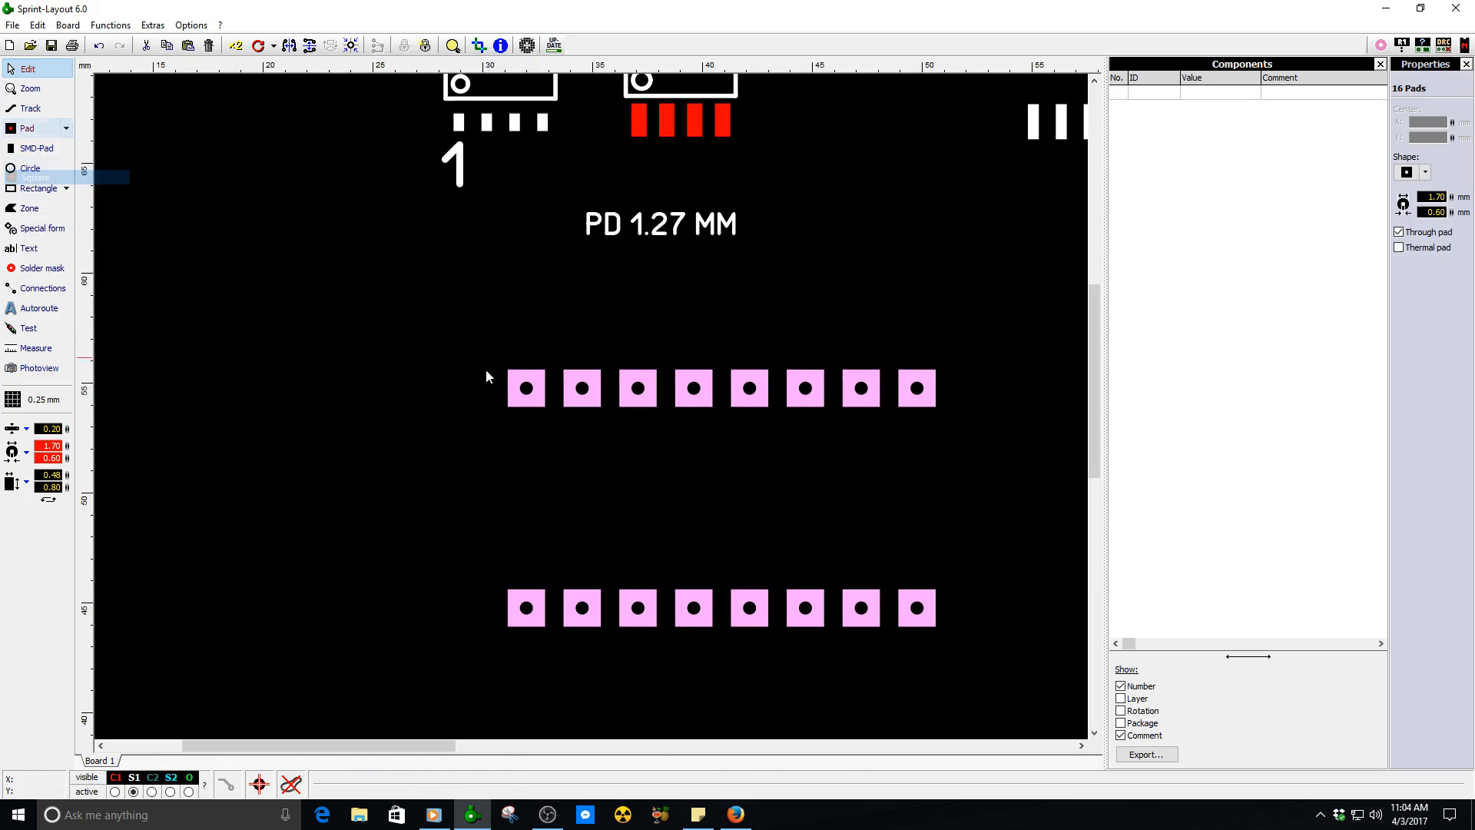
{"action": "scroll", "coordinate": [691, 453], "scroll_direction": "up", "scroll_amount": 2}
{"action": "left_click", "coordinate": [436, 375]}
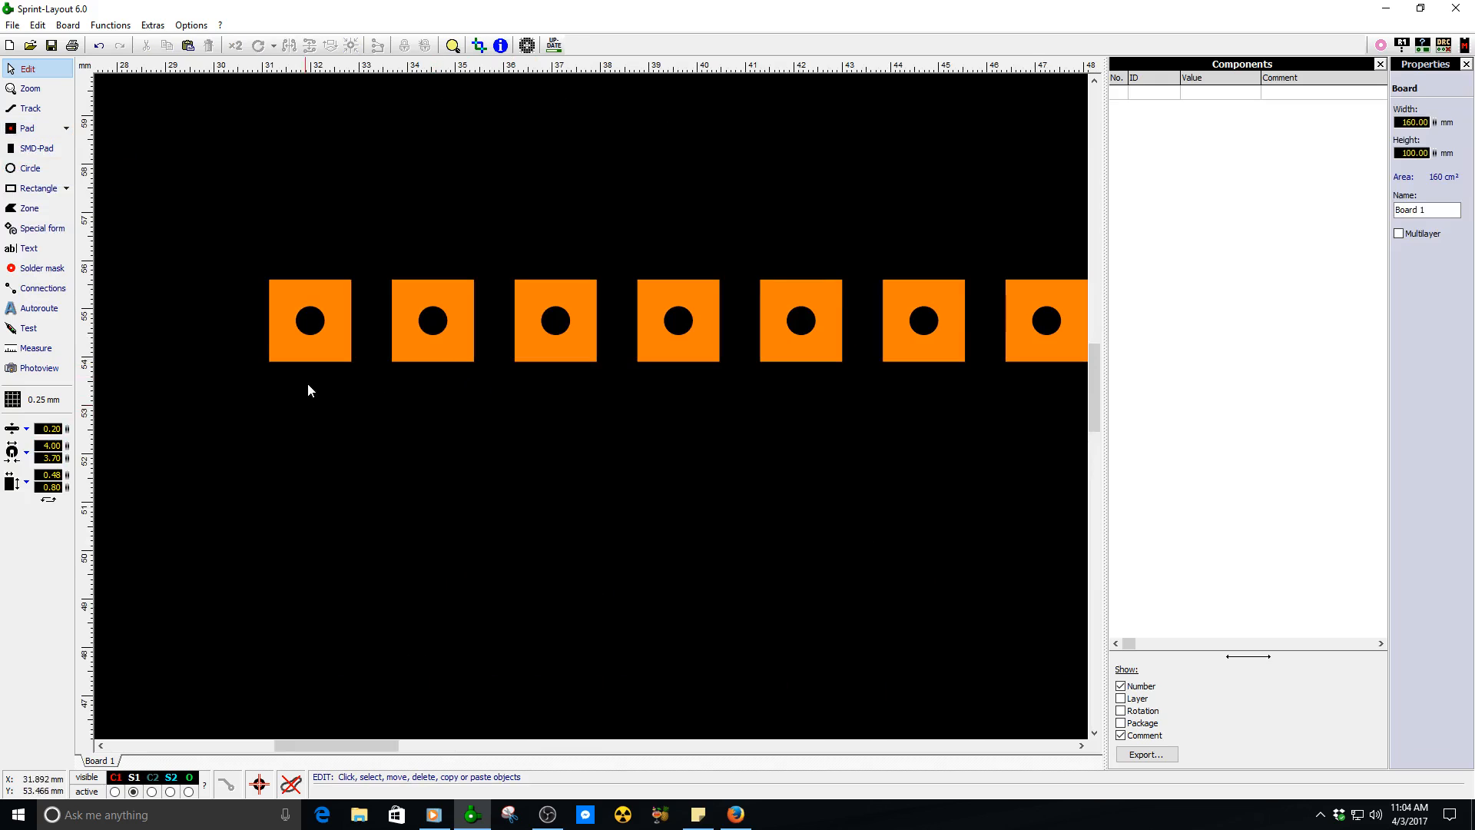
{"action": "scroll", "coordinate": [591, 407], "scroll_direction": "up", "scroll_amount": 2}
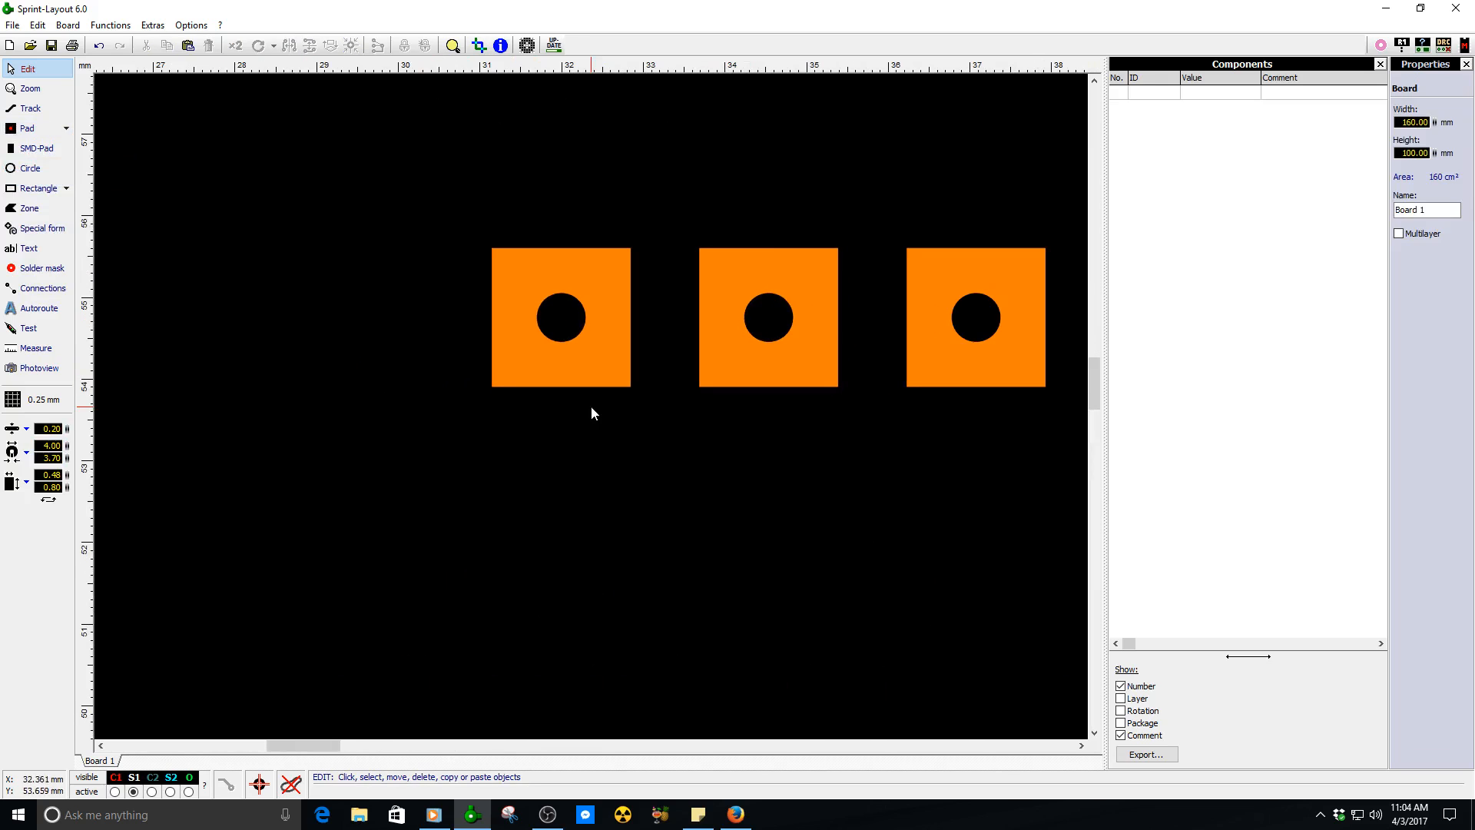
- Change all sixteen DIP pads to the rounded vertical shape
{"action": "left_click", "coordinate": [68, 128]}
{"action": "left_click", "coordinate": [53, 163]}
{"action": "left_click", "coordinate": [66, 130]}
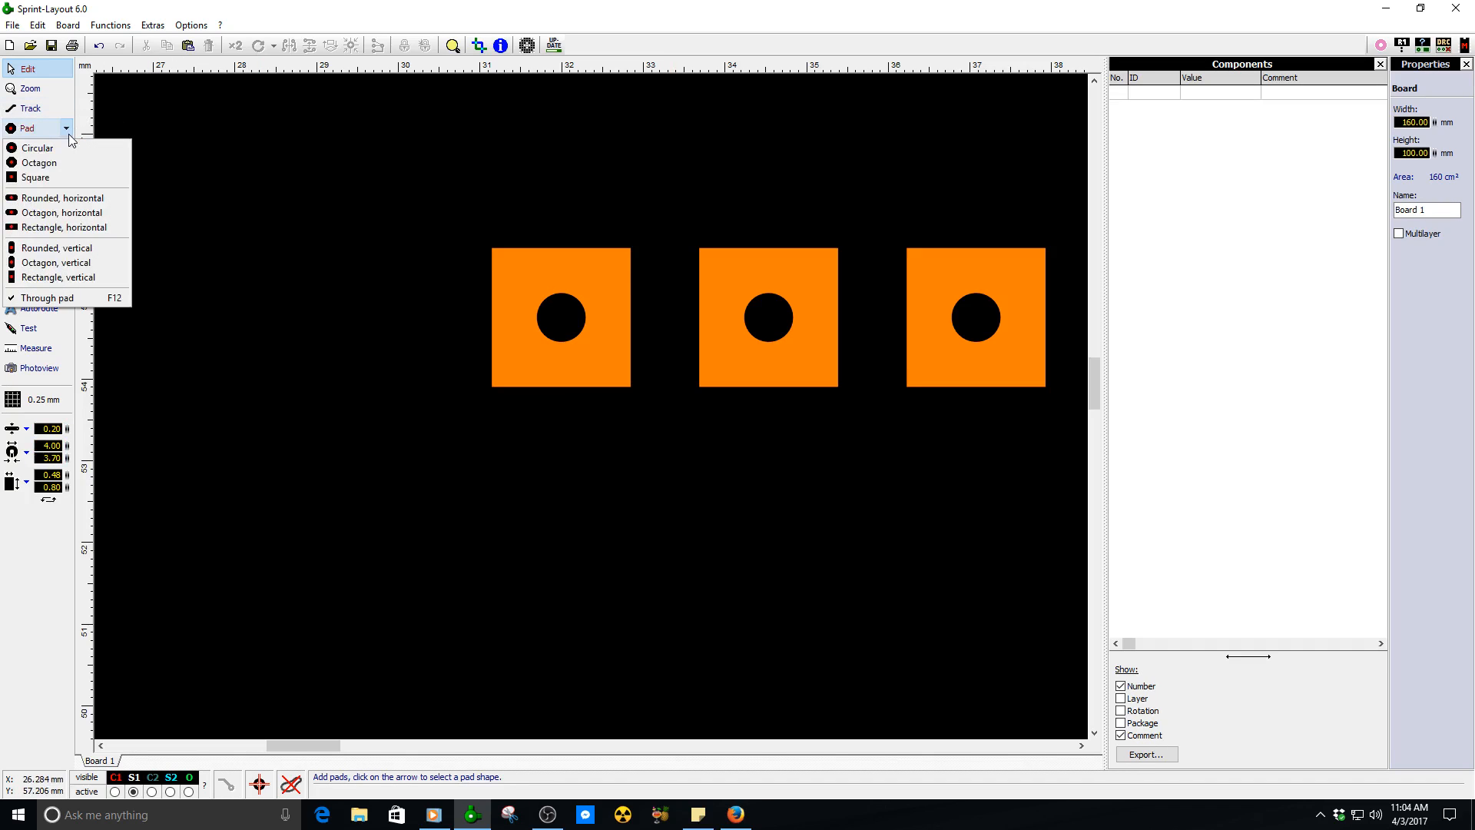
{"action": "left_click", "coordinate": [29, 249]}
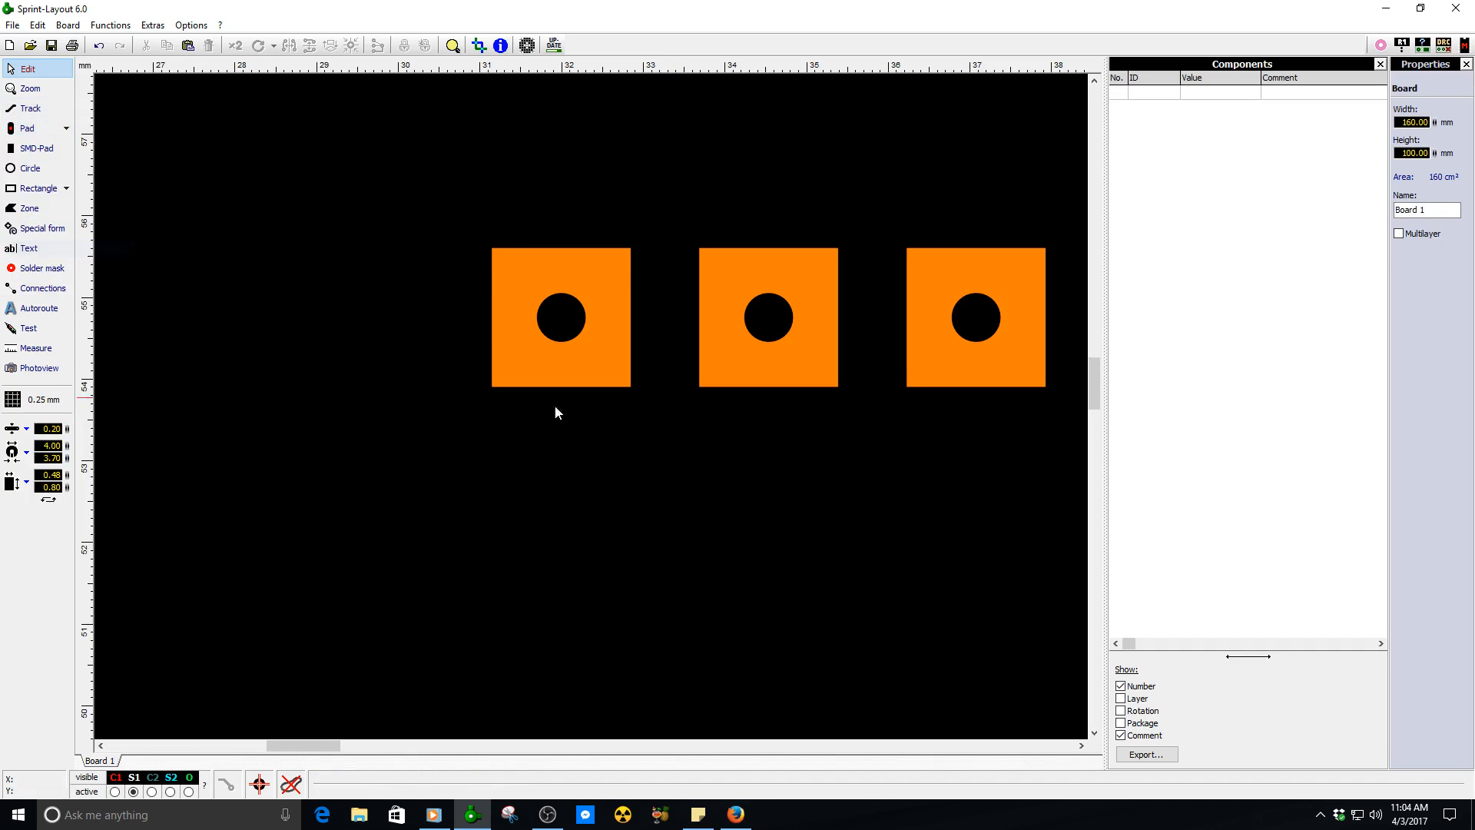
{"action": "key", "text": "ctrl+a"}
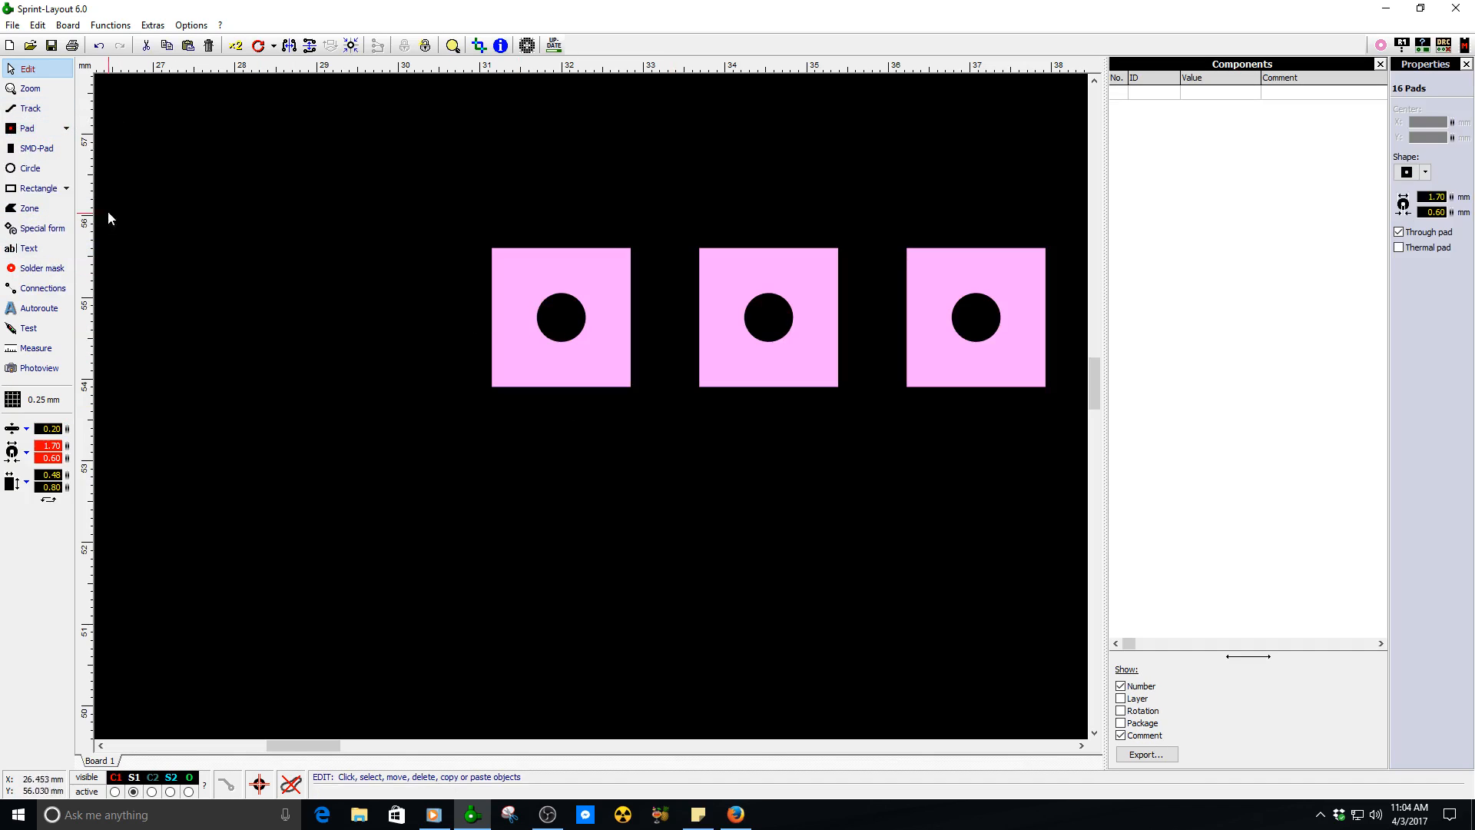
{"action": "left_click", "coordinate": [66, 129]}
{"action": "left_click", "coordinate": [28, 248]}
{"action": "scroll", "coordinate": [514, 389], "scroll_direction": "down", "scroll_amount": 4}
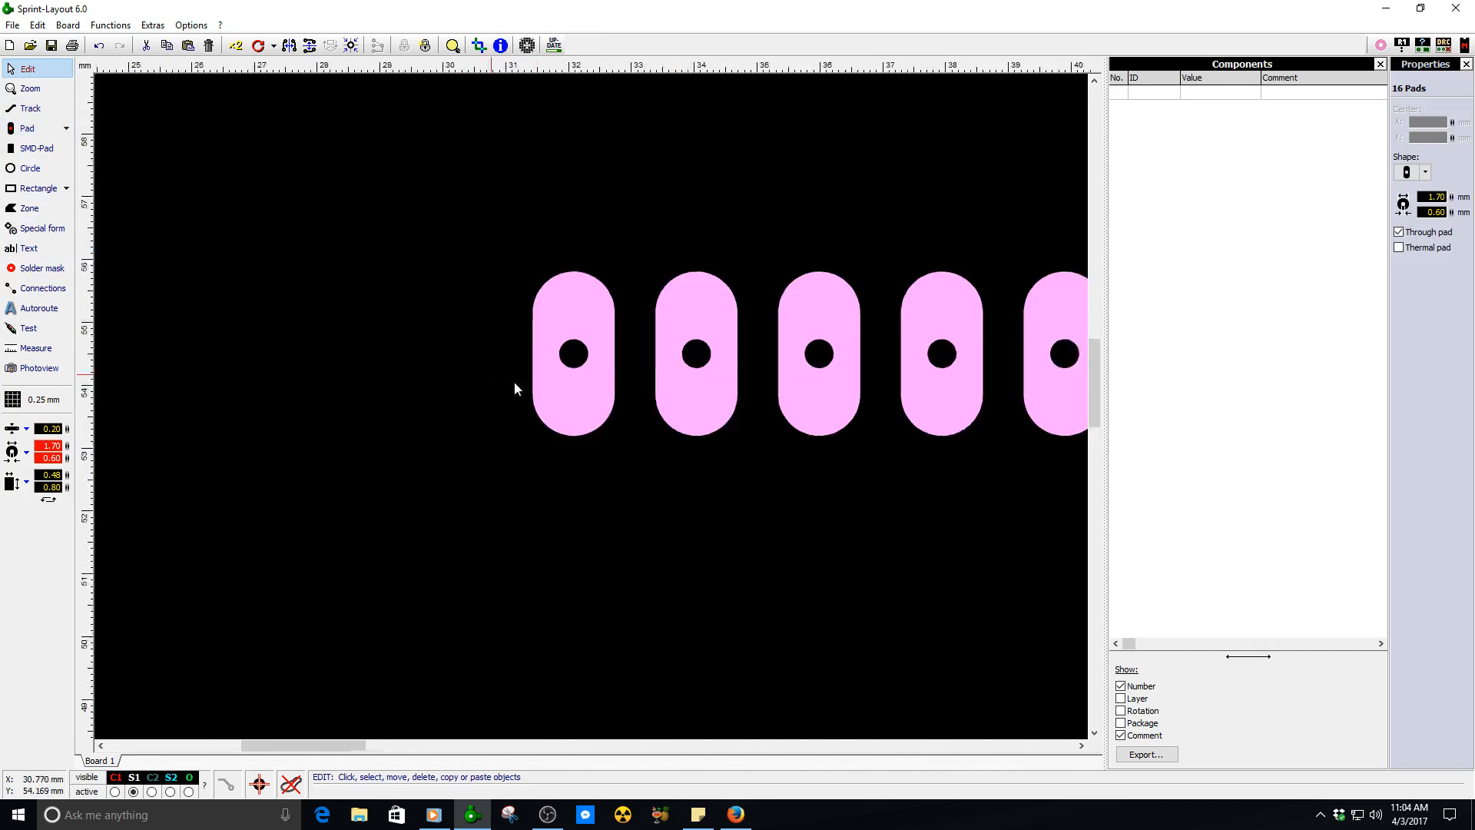
{"action": "scroll", "coordinate": [642, 411], "scroll_direction": "up", "scroll_amount": 2}
{"action": "scroll", "coordinate": [592, 412], "scroll_direction": "down", "scroll_amount": 1}
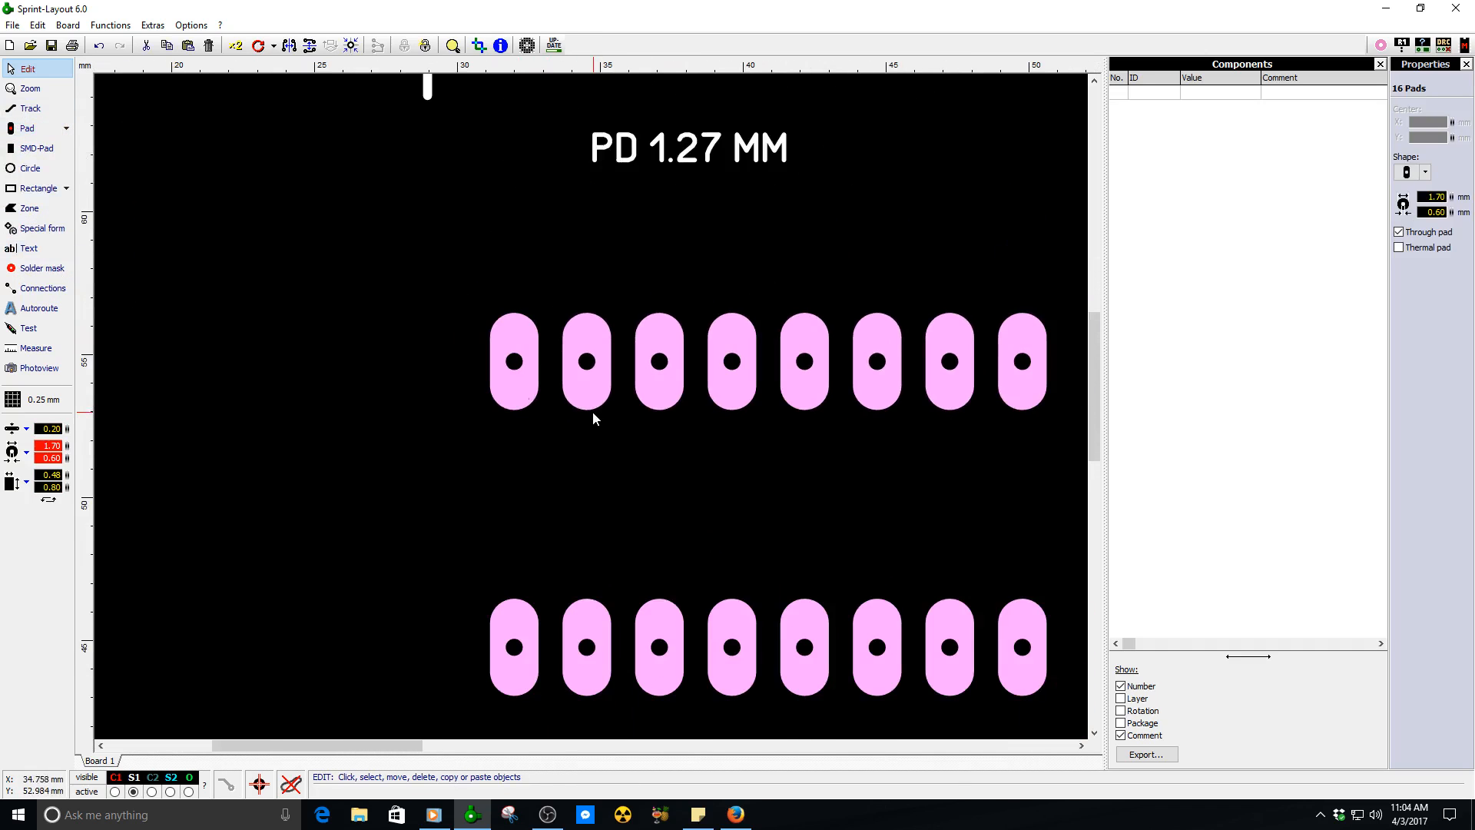
- Change all sixteen DIP pads to the vertical rectangle shape
{"action": "left_click", "coordinate": [67, 129]}
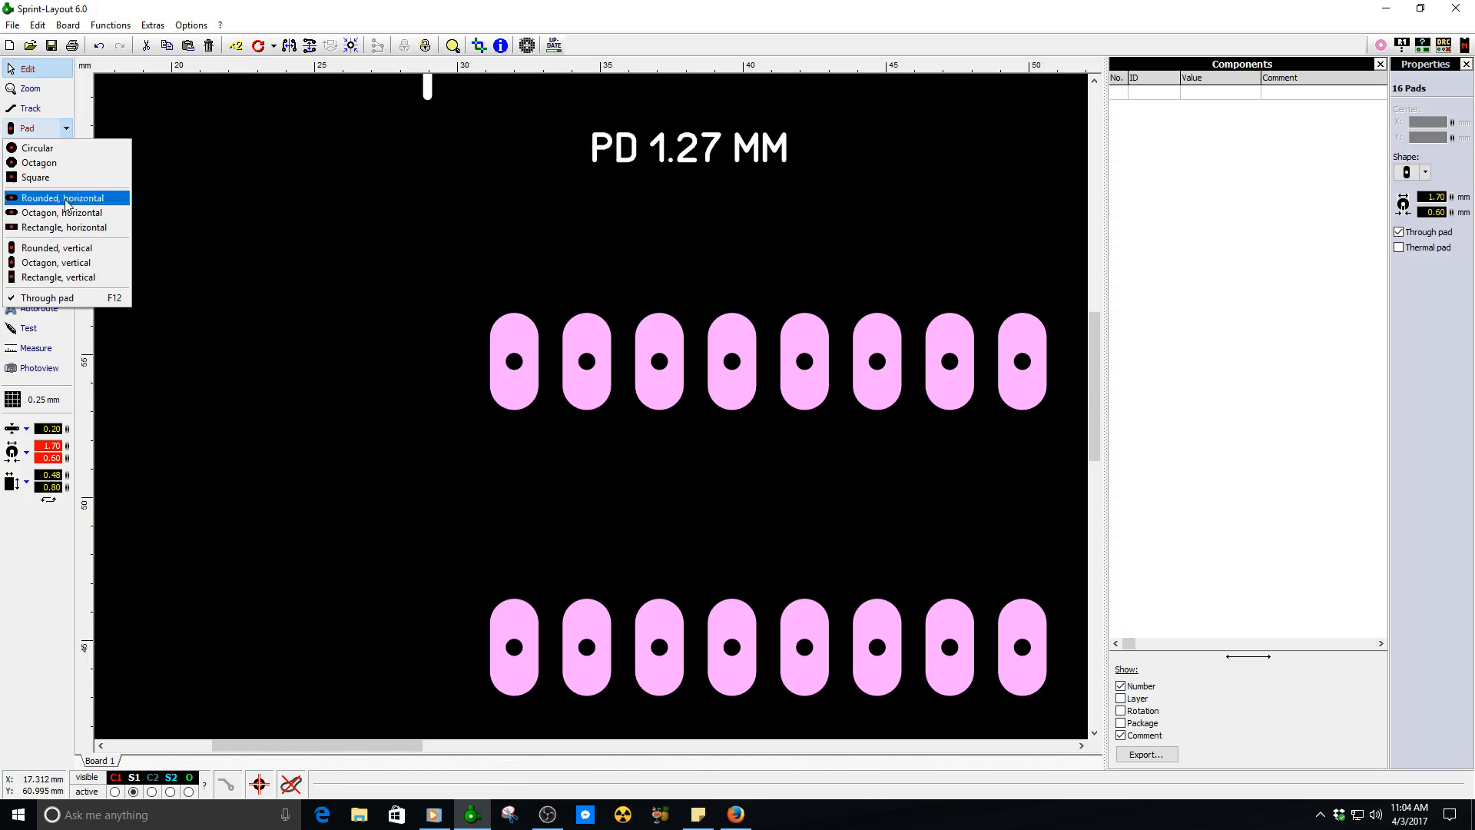
{"action": "left_click", "coordinate": [41, 277]}
{"action": "scroll", "coordinate": [636, 436], "scroll_direction": "down", "scroll_amount": 2}
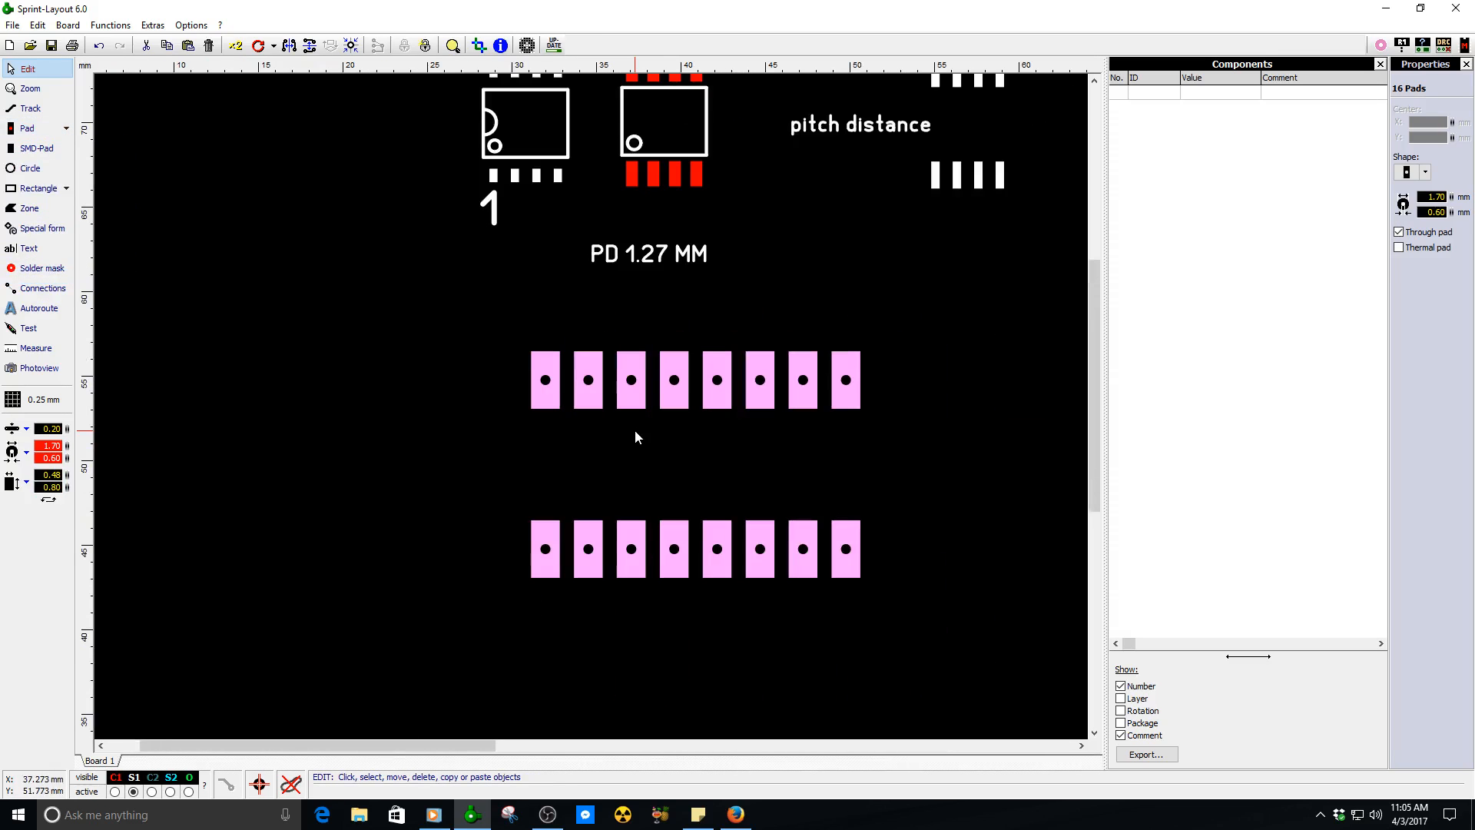
{"action": "left_click", "coordinate": [784, 527]}
{"action": "scroll", "coordinate": [487, 380], "scroll_direction": "up", "scroll_amount": 1}
{"action": "scroll", "coordinate": [600, 494], "scroll_direction": "down", "scroll_amount": 2}
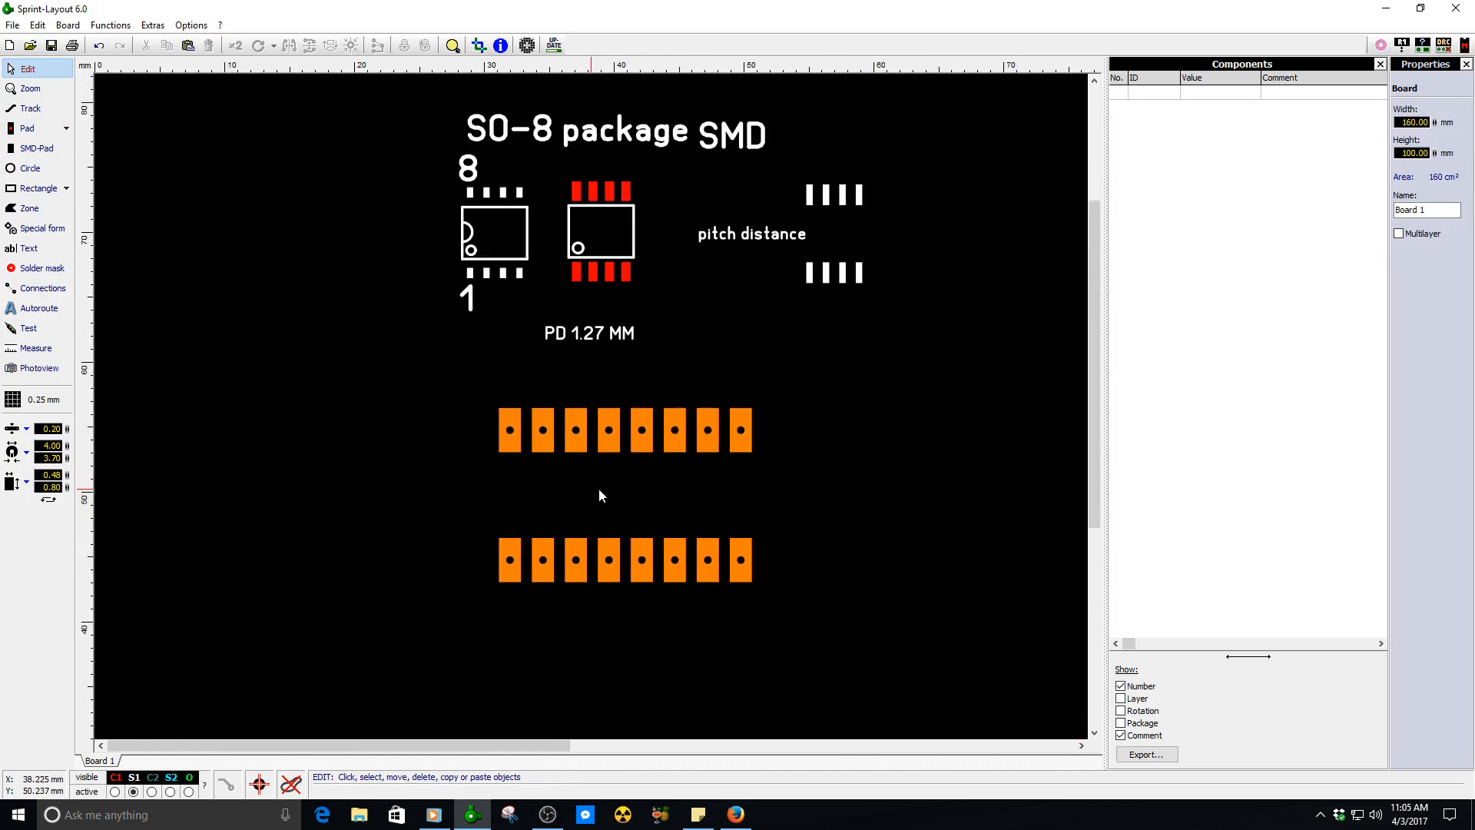
{"action": "scroll", "coordinate": [592, 412], "scroll_direction": "up", "scroll_amount": 2}
{"action": "left_click", "coordinate": [521, 297]}
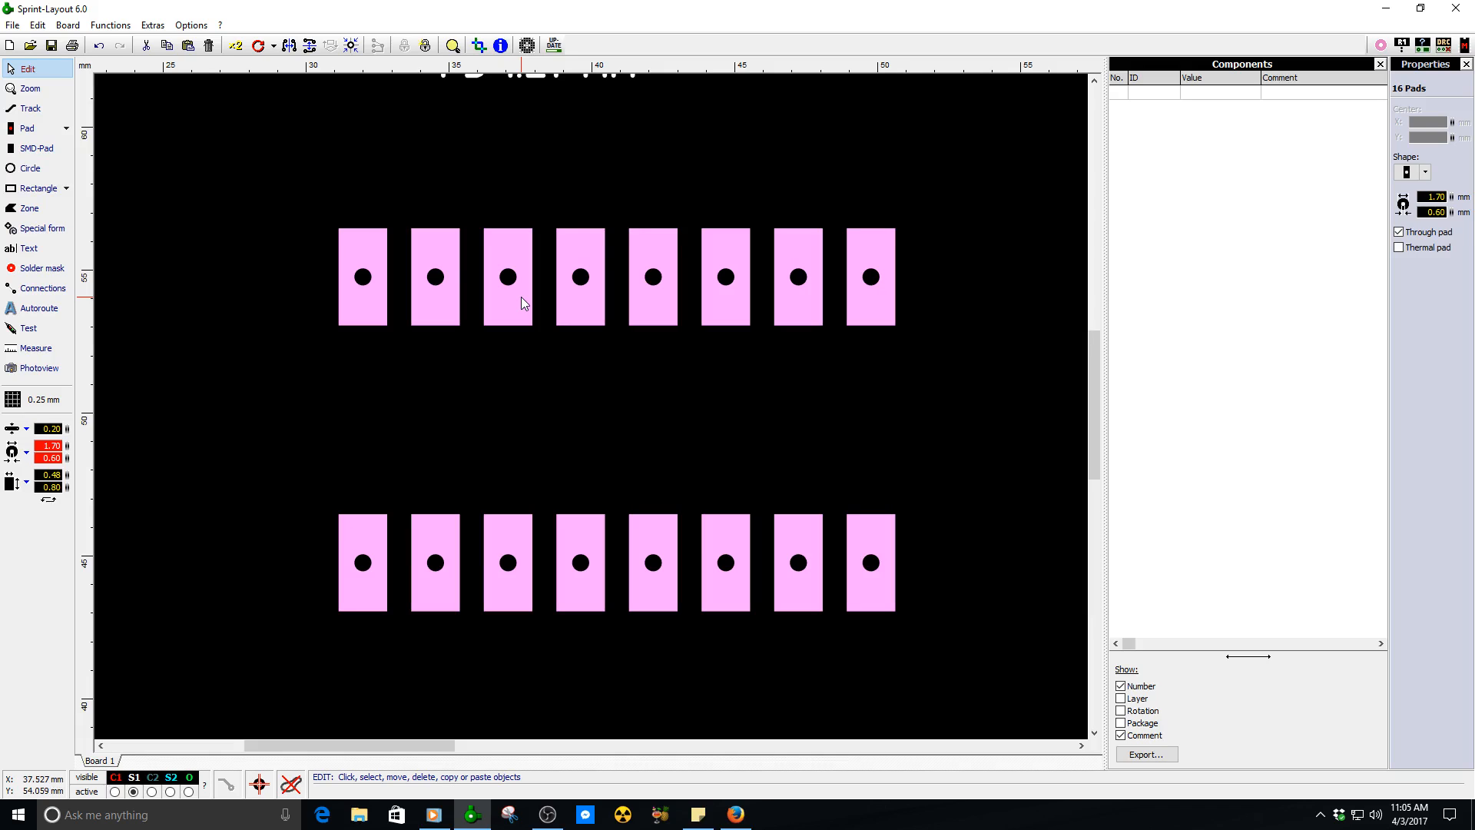
{"action": "left_click", "coordinate": [529, 403]}
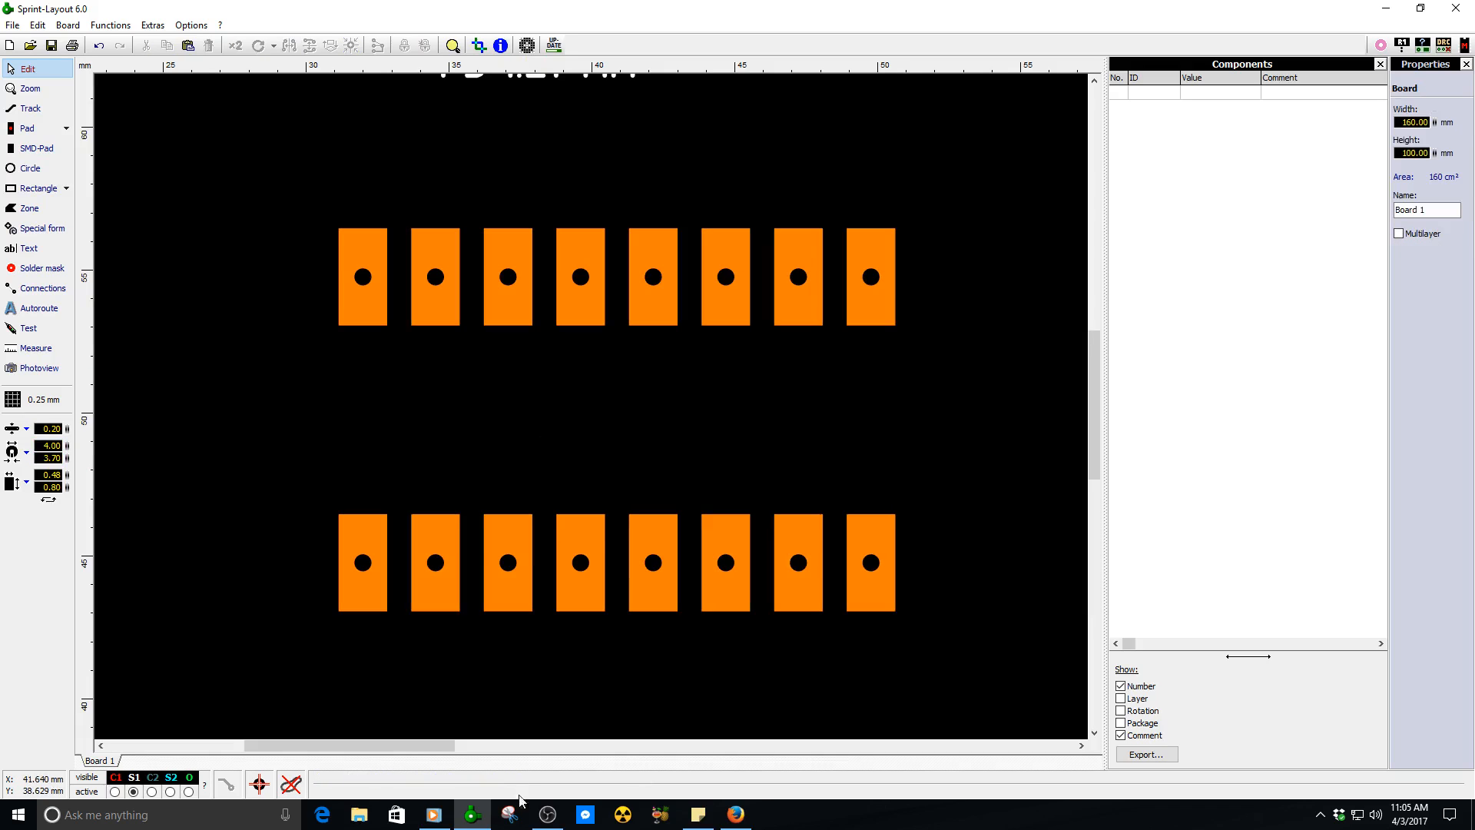
- Switch to the CD4046B datasheet in Firefox and examine the 16-pin DIP package's body width and length
{"action": "left_click", "coordinate": [735, 816]}
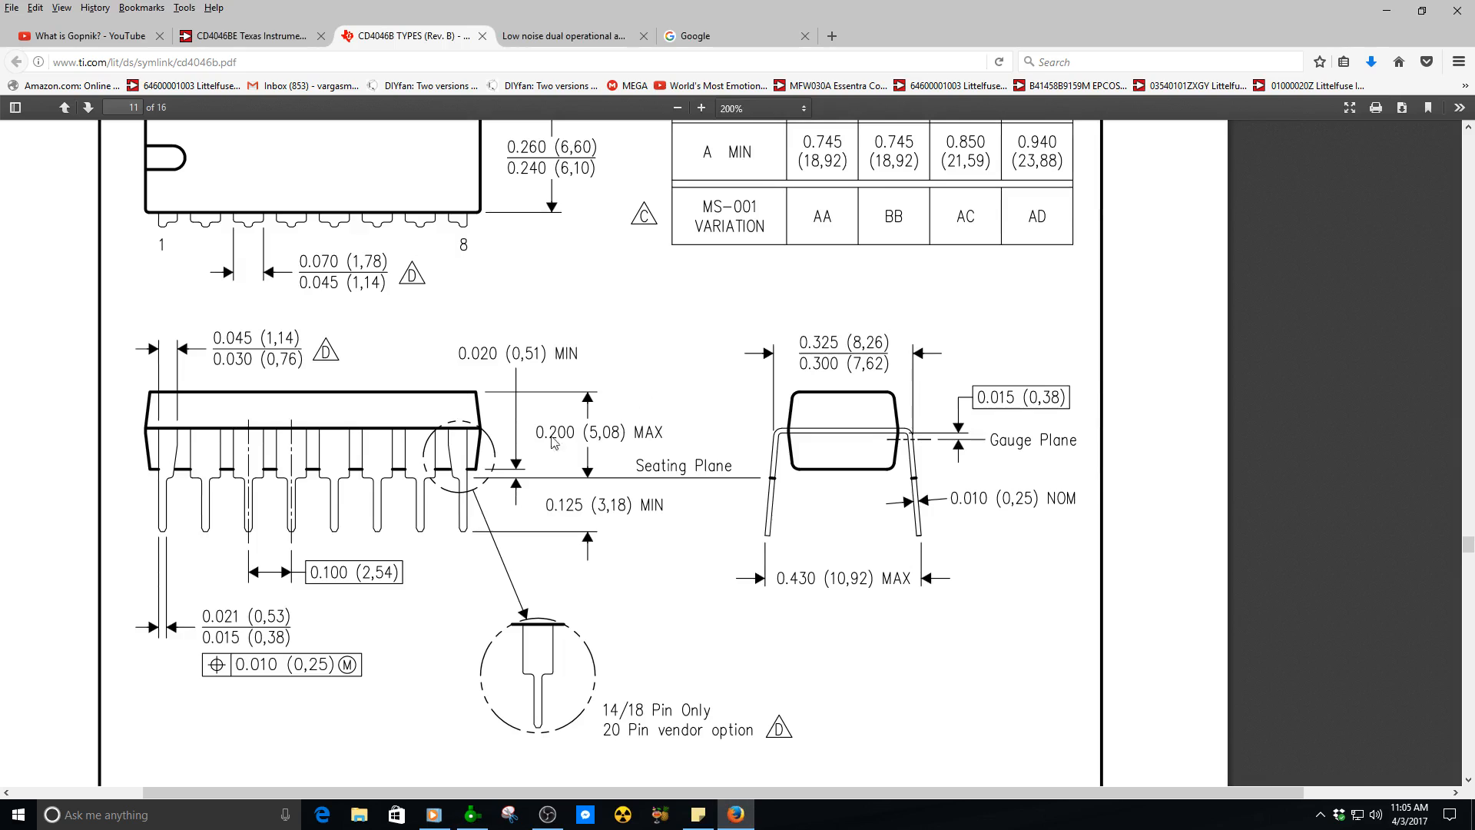
{"action": "scroll", "coordinate": [468, 448], "scroll_direction": "up", "scroll_amount": 2}
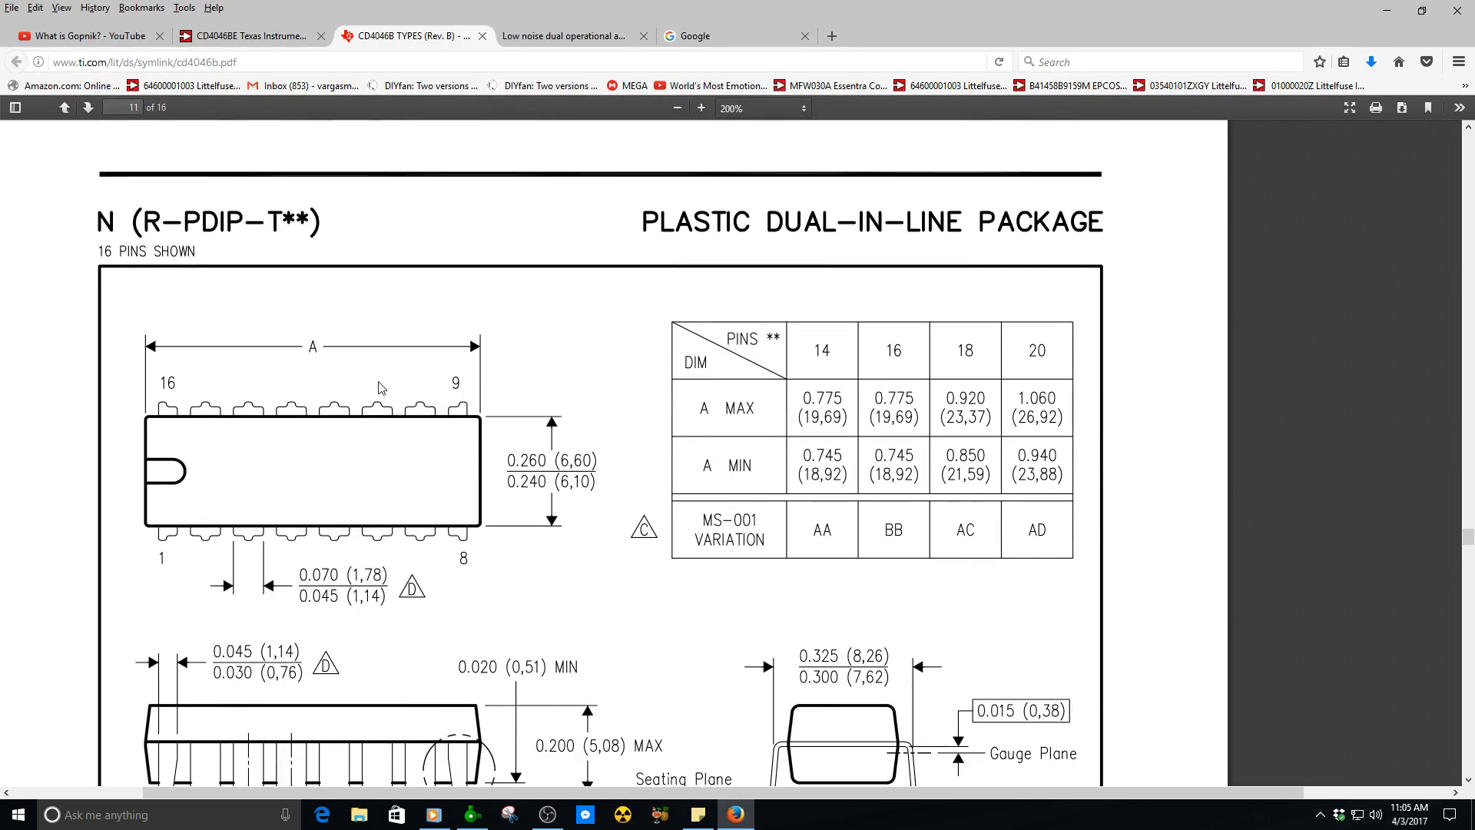
{"action": "scroll", "coordinate": [601, 497], "scroll_direction": "down", "scroll_amount": 2}
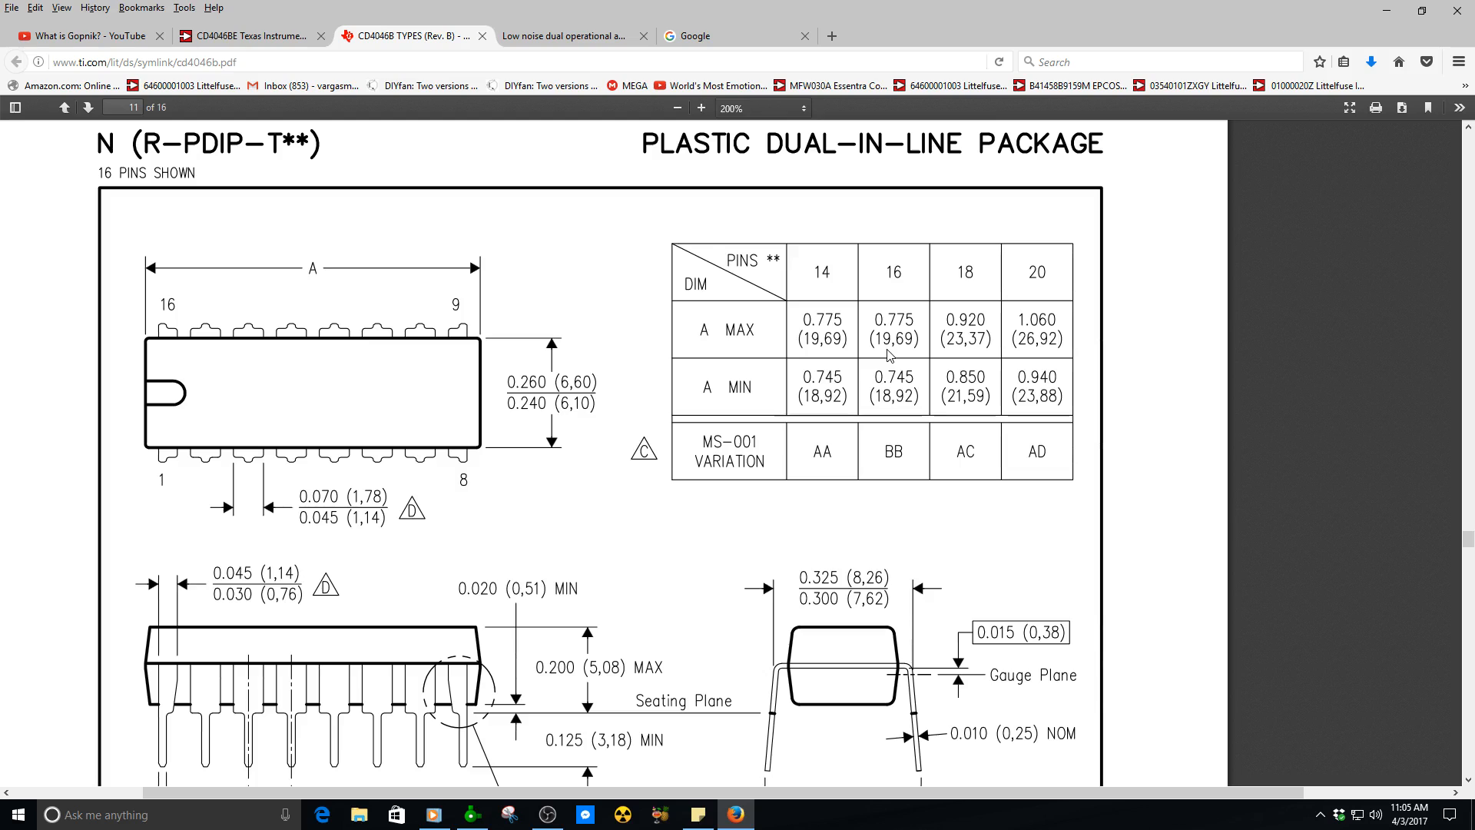
- Return to Sprint-Layout and draw a horizontal 0.20 mm wide silkscreen track, 20 mm long, just below the upper DIP pad row
{"action": "left_click", "coordinate": [472, 814]}
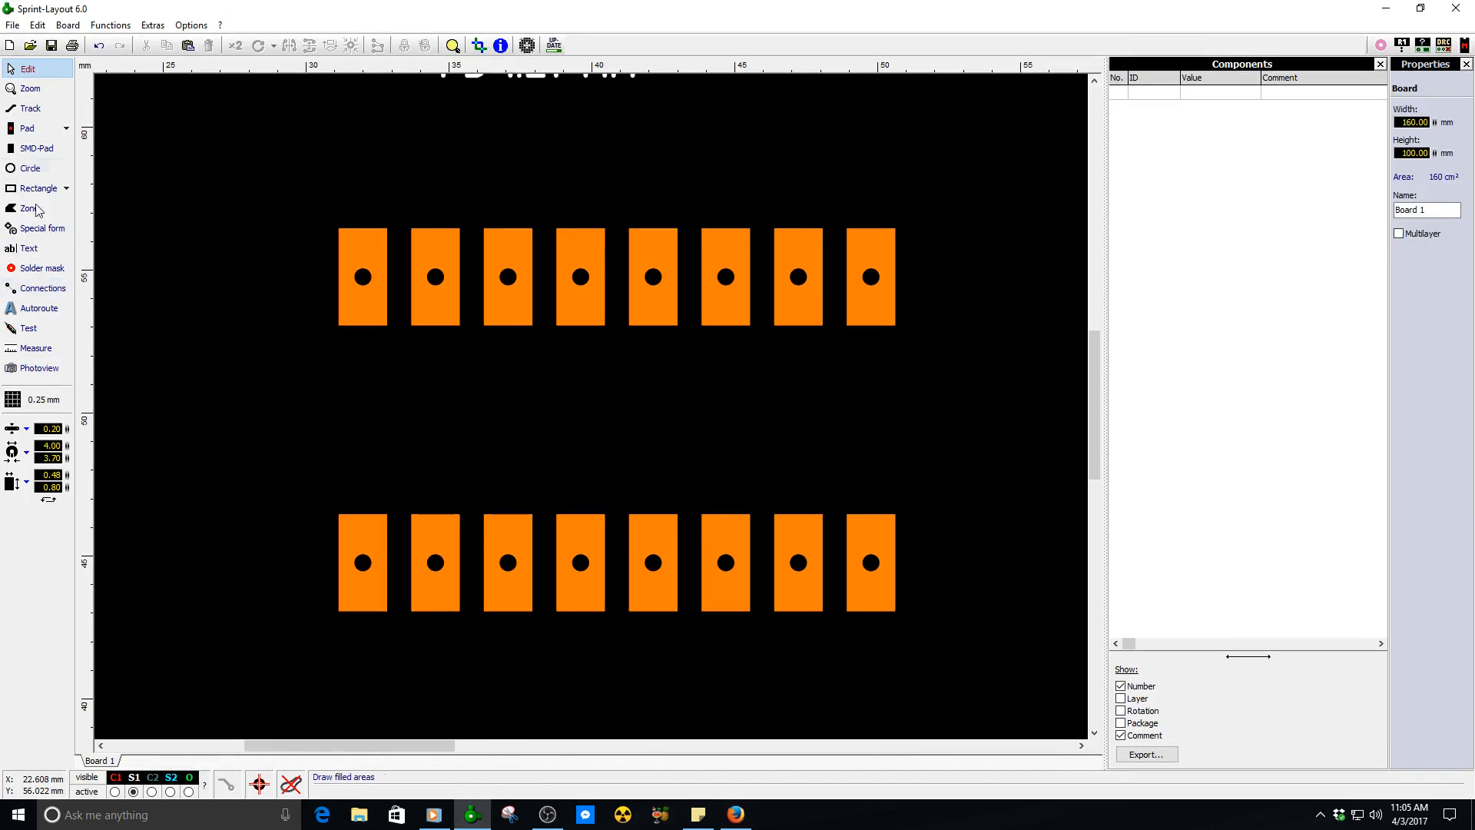
{"action": "left_click", "coordinate": [29, 129]}
{"action": "left_click", "coordinate": [30, 108]}
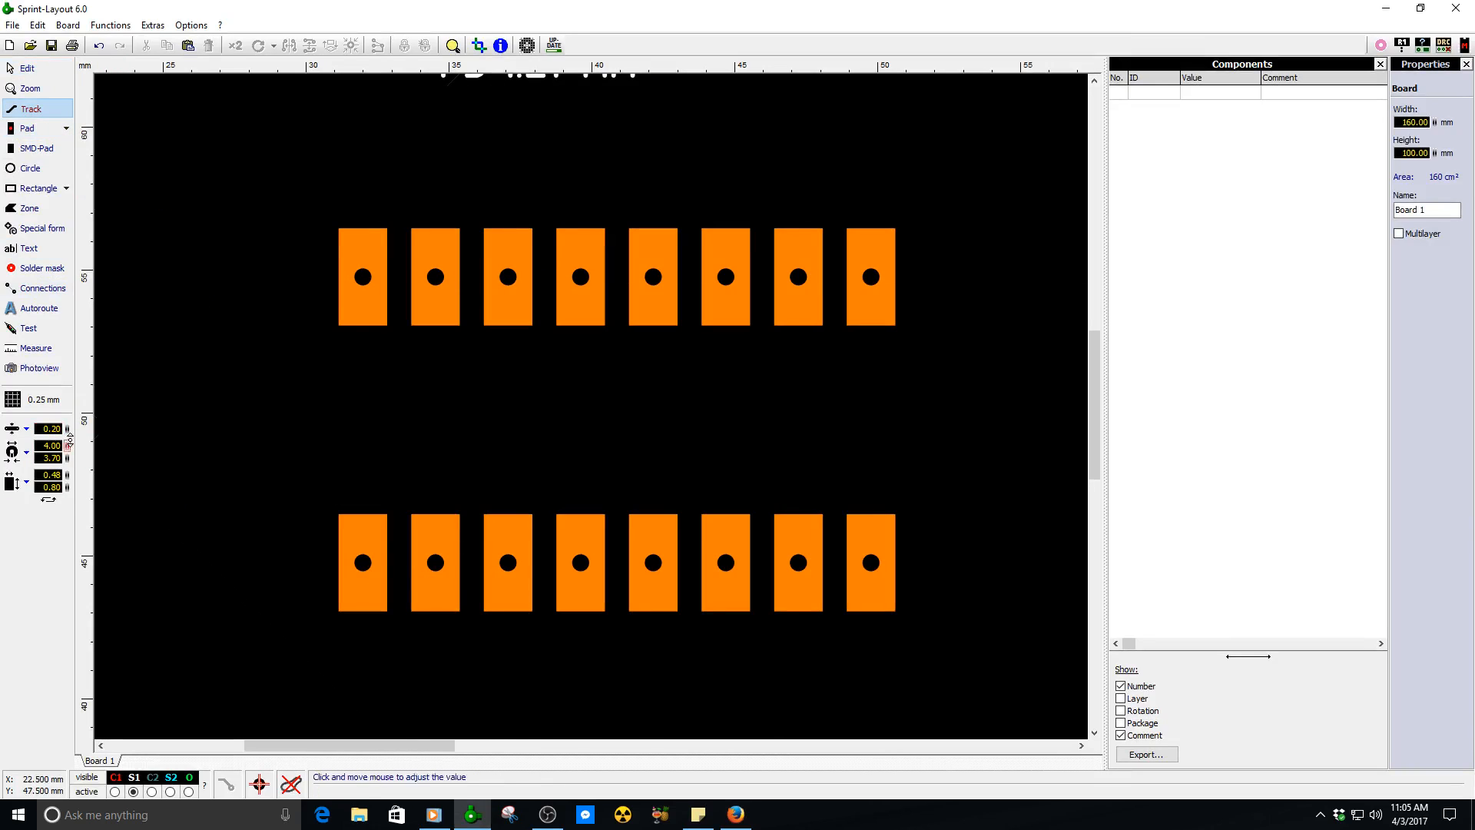
{"action": "left_click", "coordinate": [333, 348]}
{"action": "scroll", "coordinate": [816, 379], "scroll_direction": "up", "scroll_amount": 3}
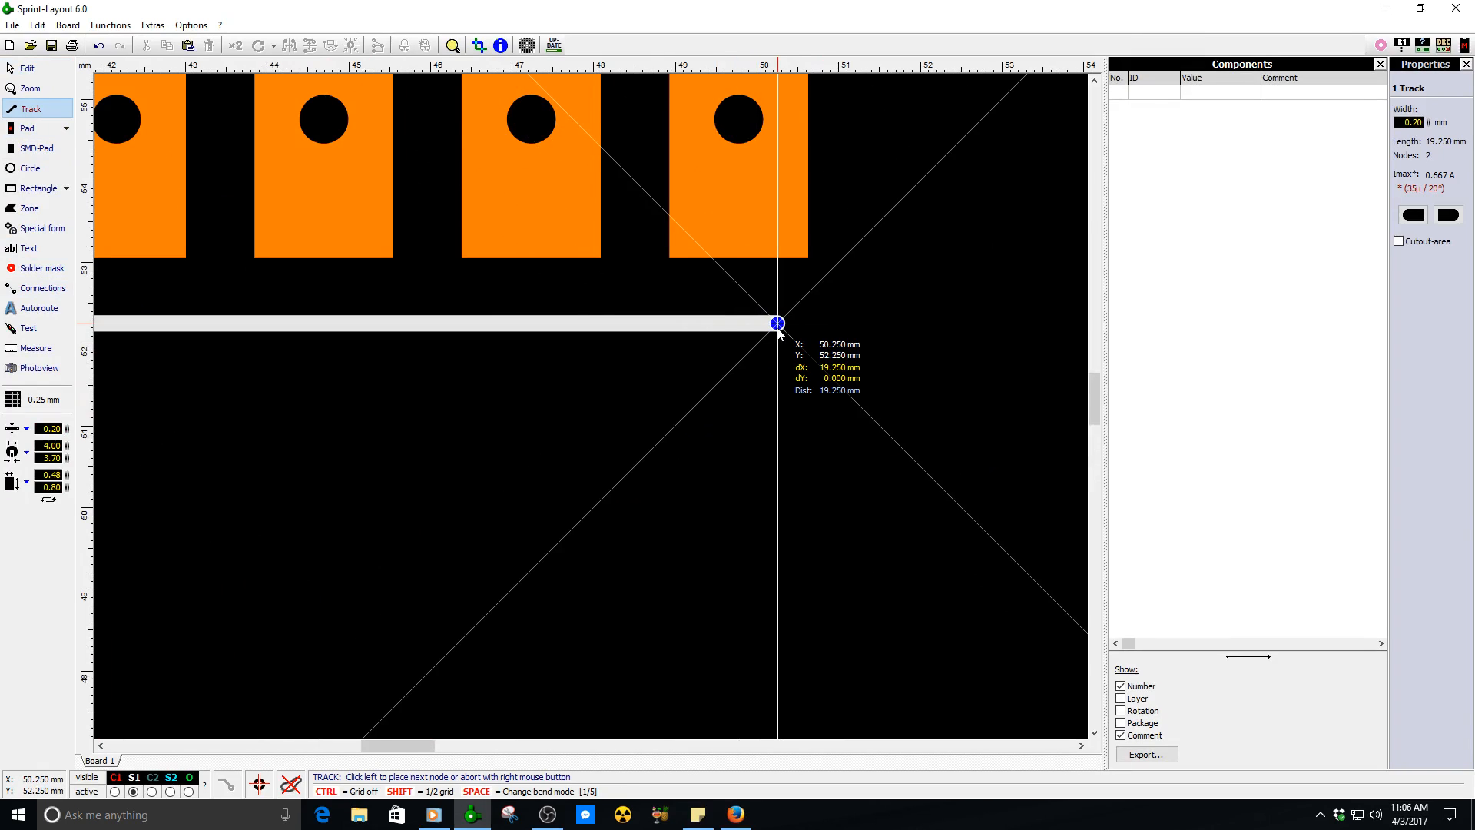
{"action": "left_click", "coordinate": [846, 329]}
{"action": "right_click", "coordinate": [846, 329]}
{"action": "right_click", "coordinate": [846, 329]}
{"action": "scroll", "coordinate": [773, 370], "scroll_direction": "down", "scroll_amount": 3}
{"action": "scroll", "coordinate": [694, 346], "scroll_direction": "up", "scroll_amount": 2}
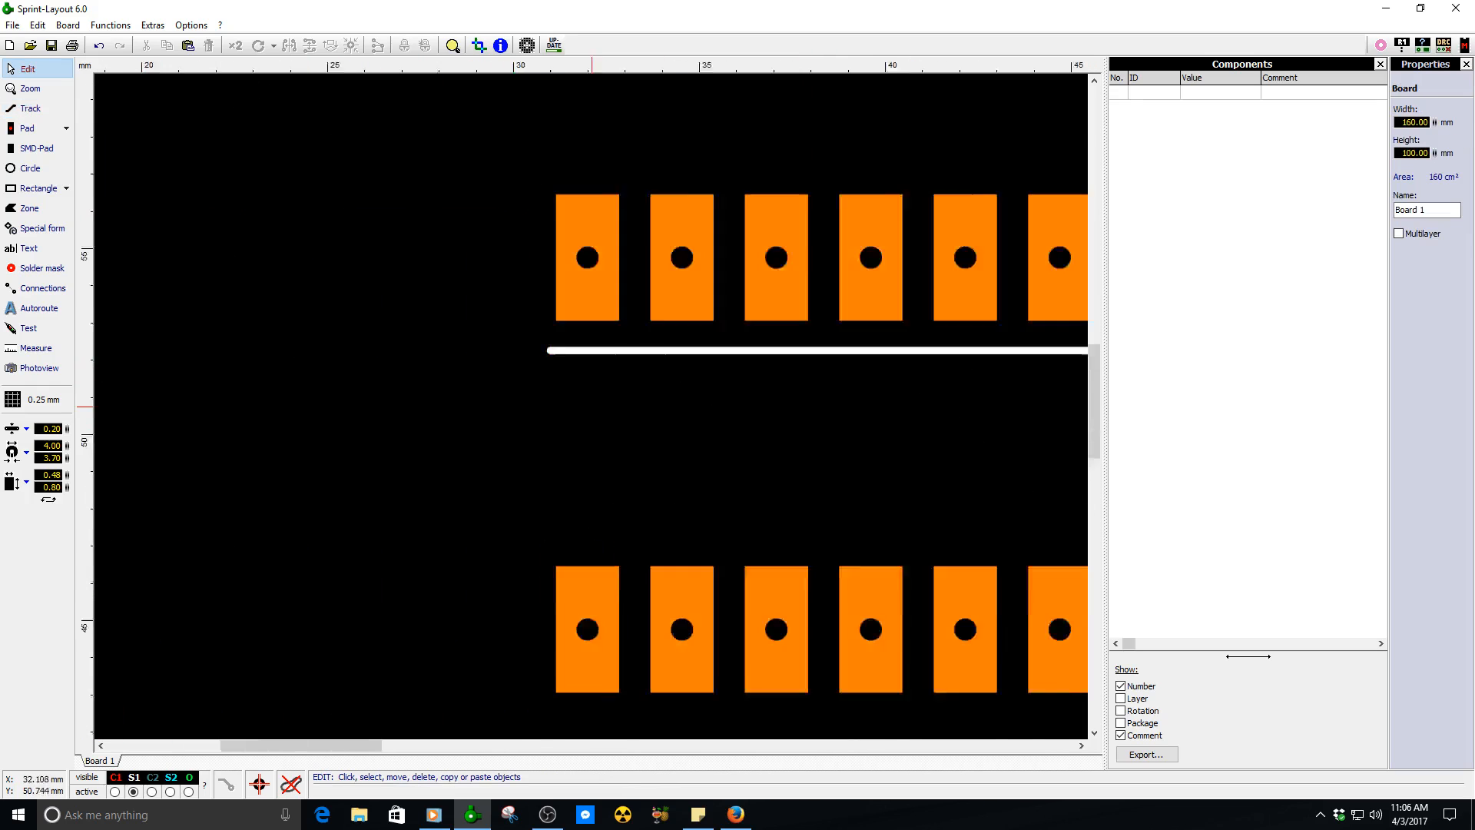
- Move the silkscreen track up 0.5 mm toward the upper DIP pad row
{"action": "left_click", "coordinate": [685, 311]}
{"action": "key", "text": "Up"}
{"action": "key", "text": "Up"}
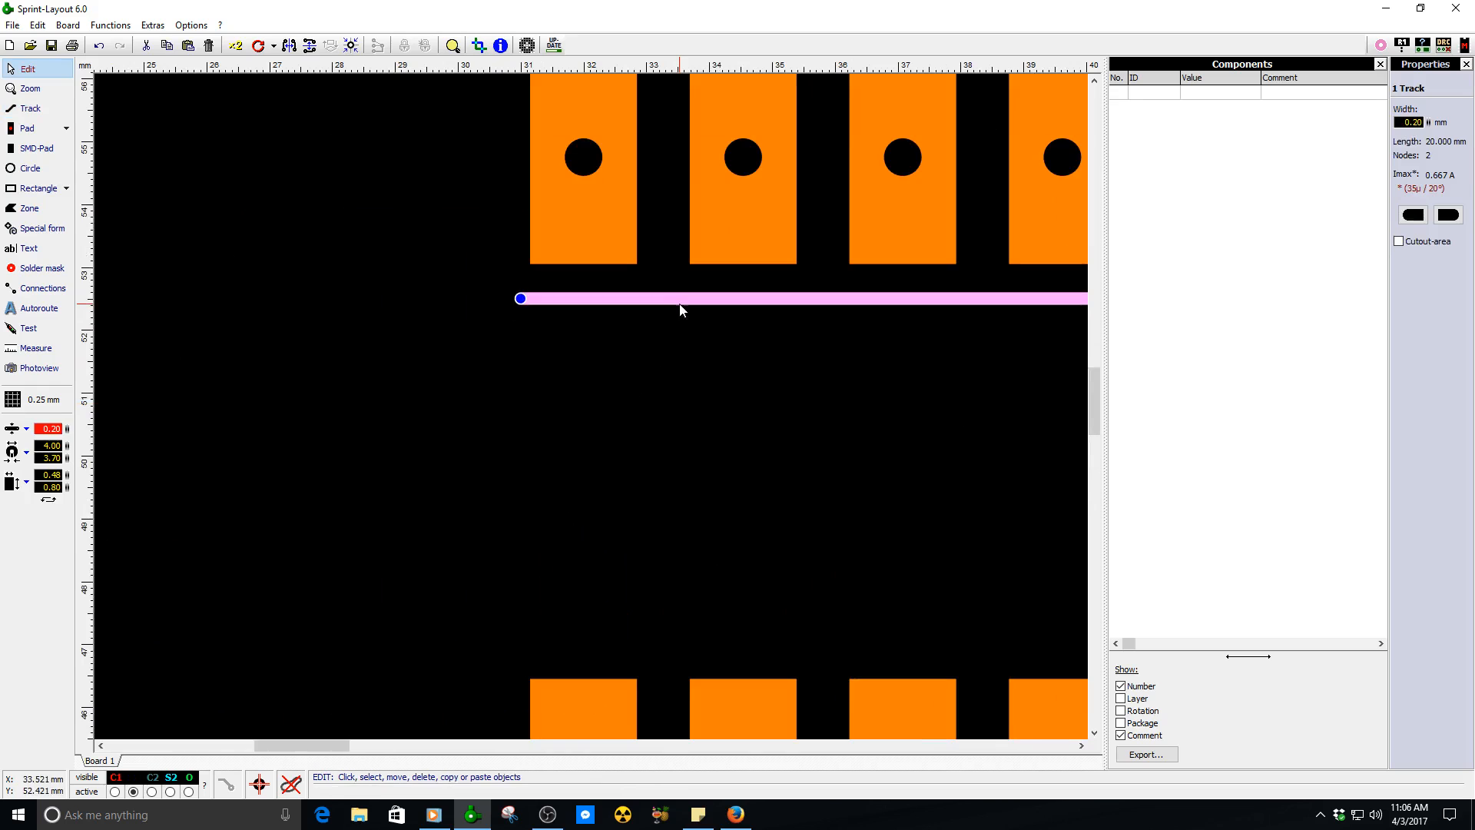
- Set all sixteen DIP pads to the circular shape and move the silkscreen track another 0.25 mm toward the upper row
{"action": "left_click", "coordinate": [589, 219]}
{"action": "left_click", "coordinate": [66, 128]}
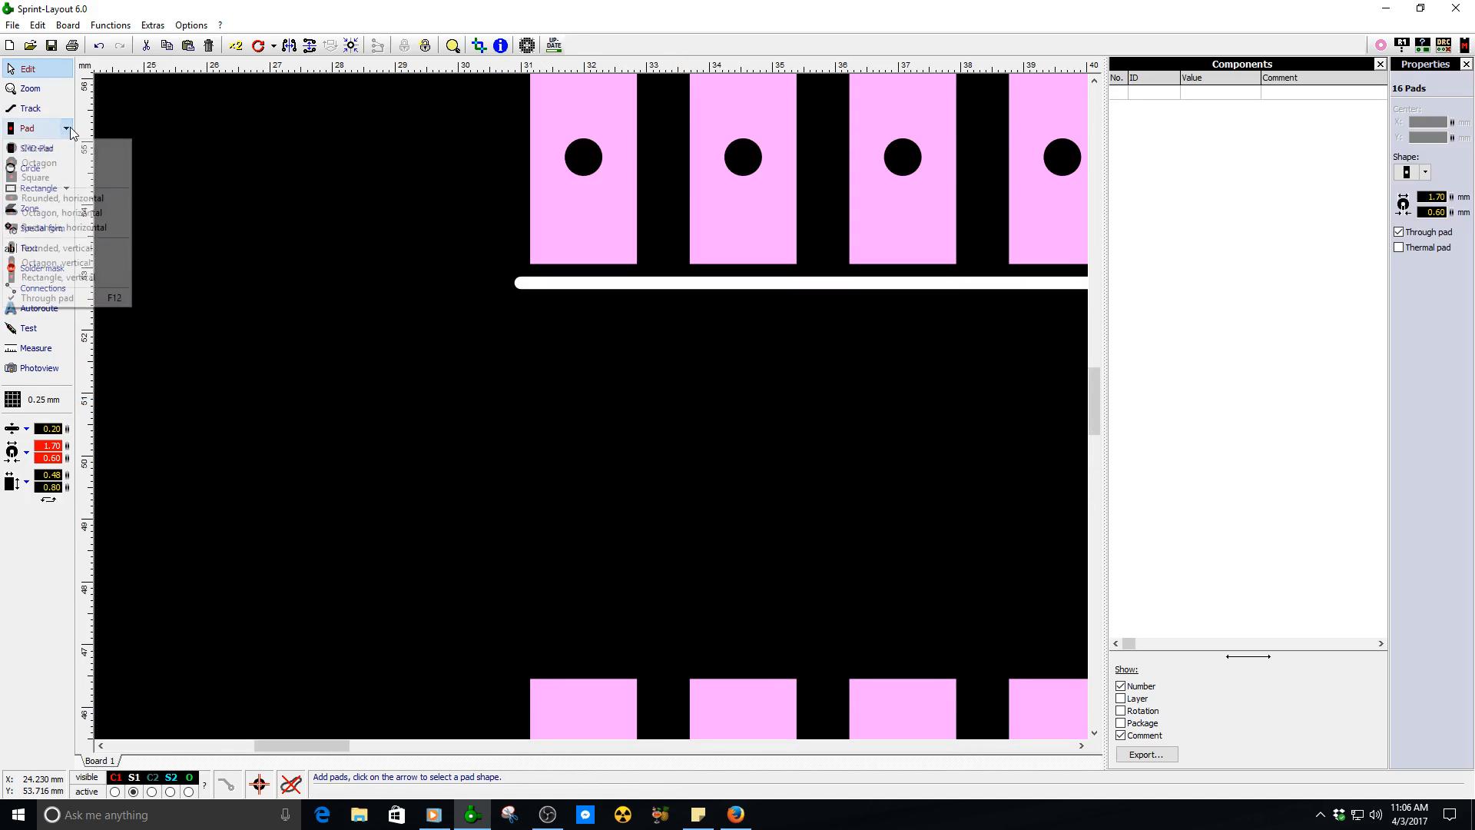
{"action": "left_click", "coordinate": [31, 148]}
{"action": "left_click", "coordinate": [591, 415]}
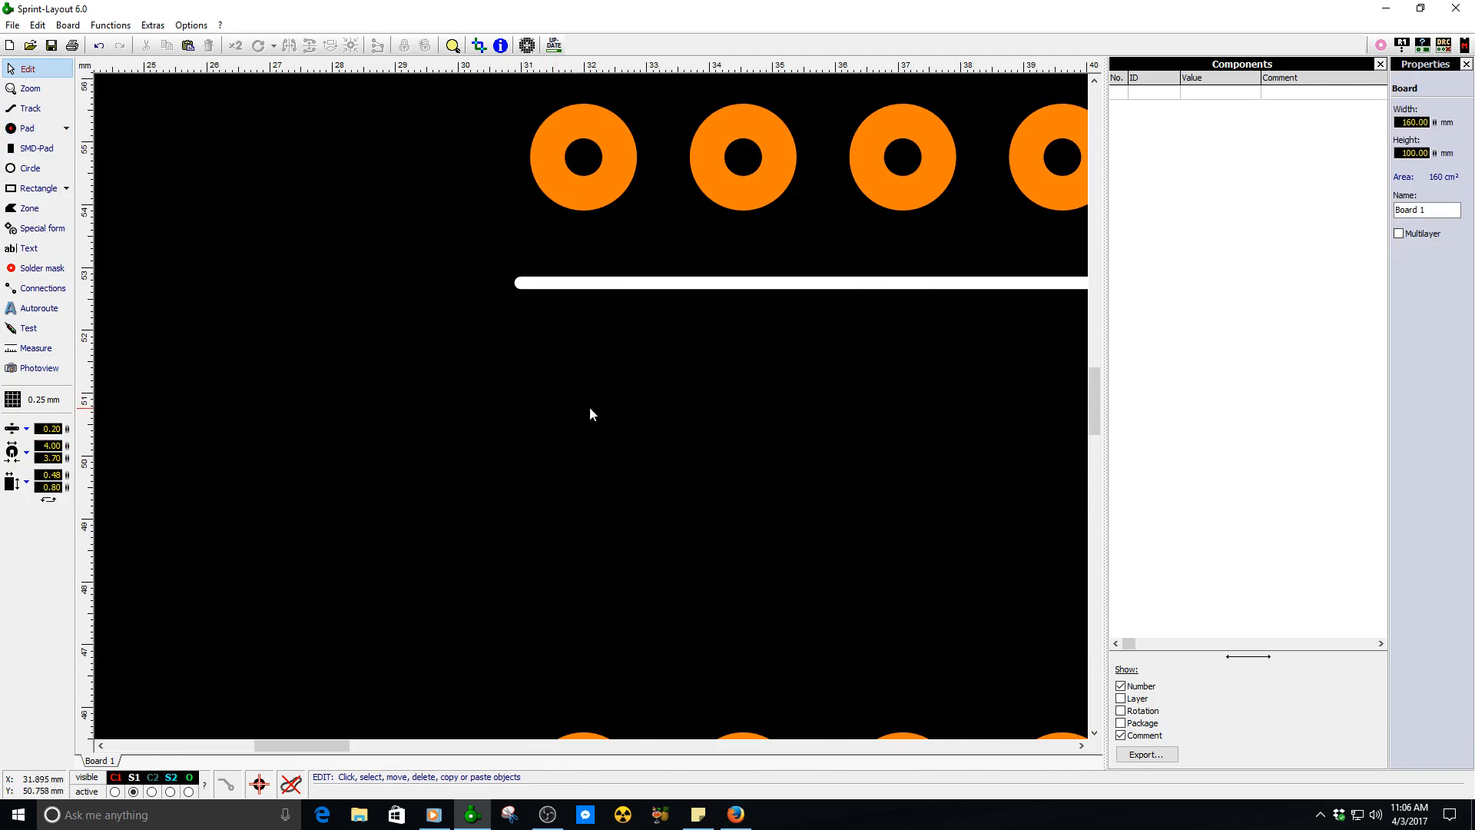
{"action": "left_click", "coordinate": [723, 300]}
{"action": "scroll", "coordinate": [633, 390], "scroll_direction": "down", "scroll_amount": 3}
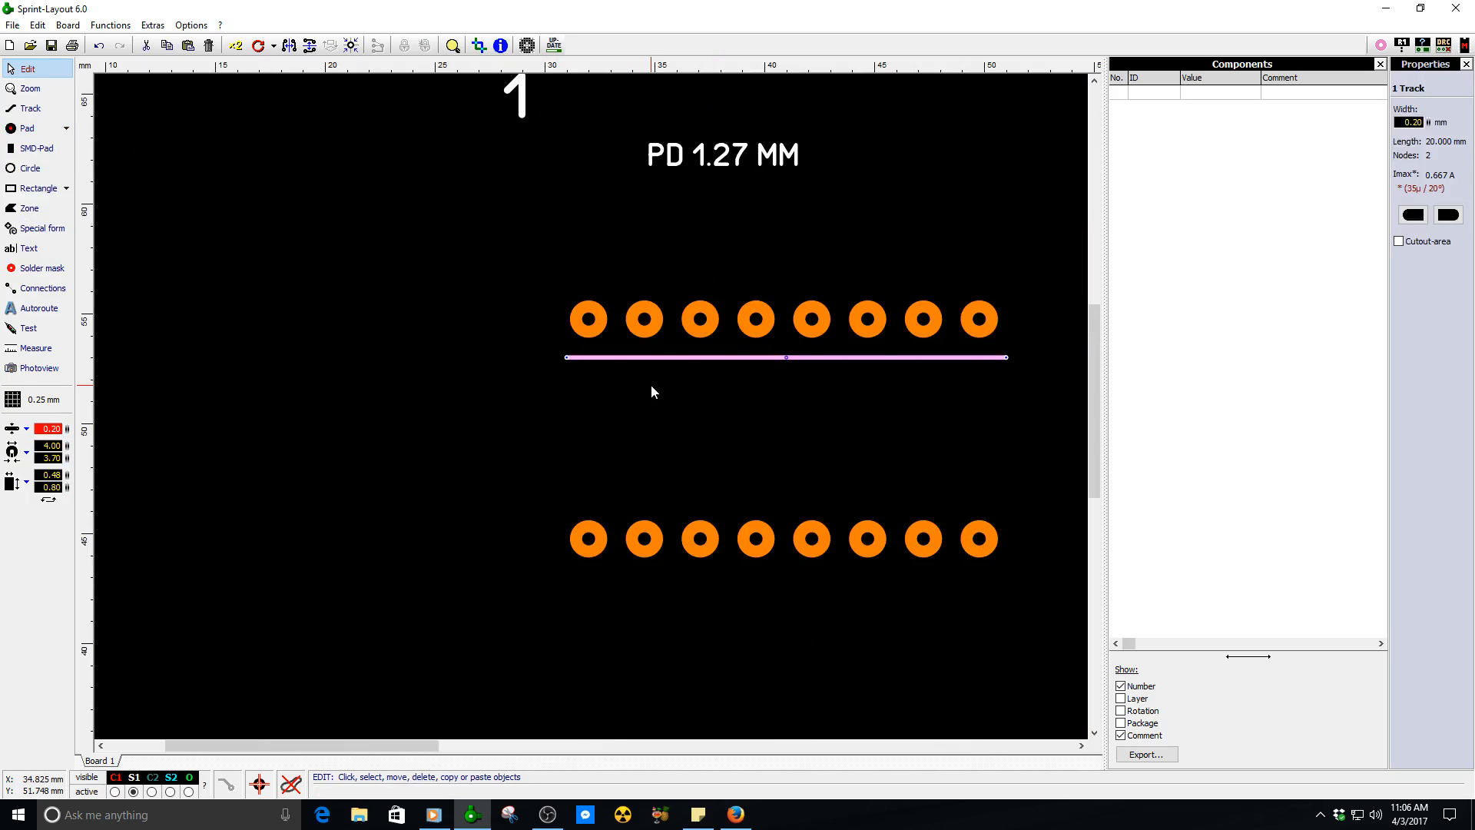
- Set the outer diameter of all sixteen DIP pads to 2.00 mm
{"action": "scroll", "coordinate": [601, 399], "scroll_direction": "up", "scroll_amount": 3}
{"action": "left_click", "coordinate": [560, 288]}
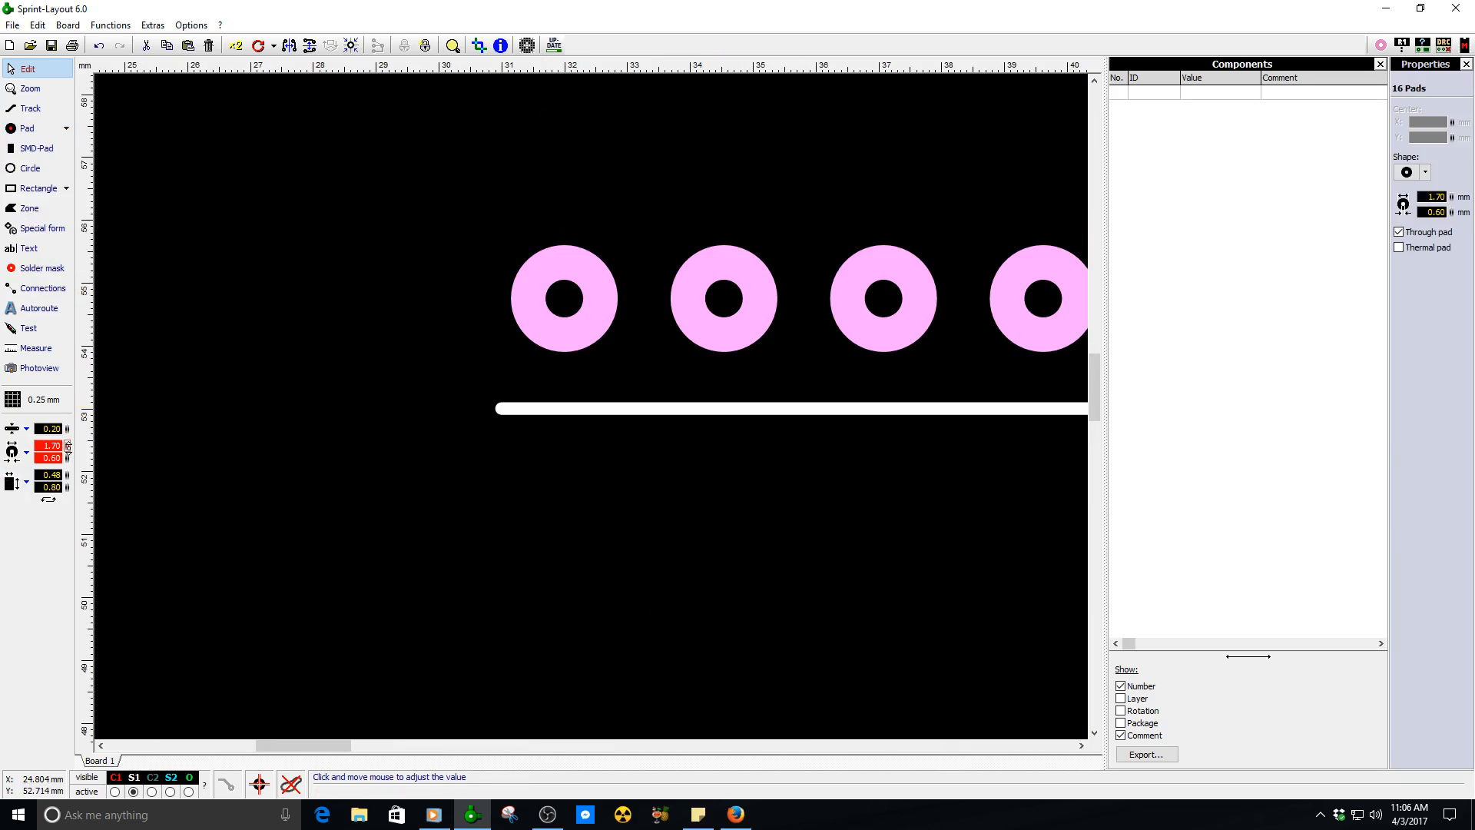
{"action": "left_click_drag", "start_coordinate": [66, 446], "coordinate": [76, 427]}
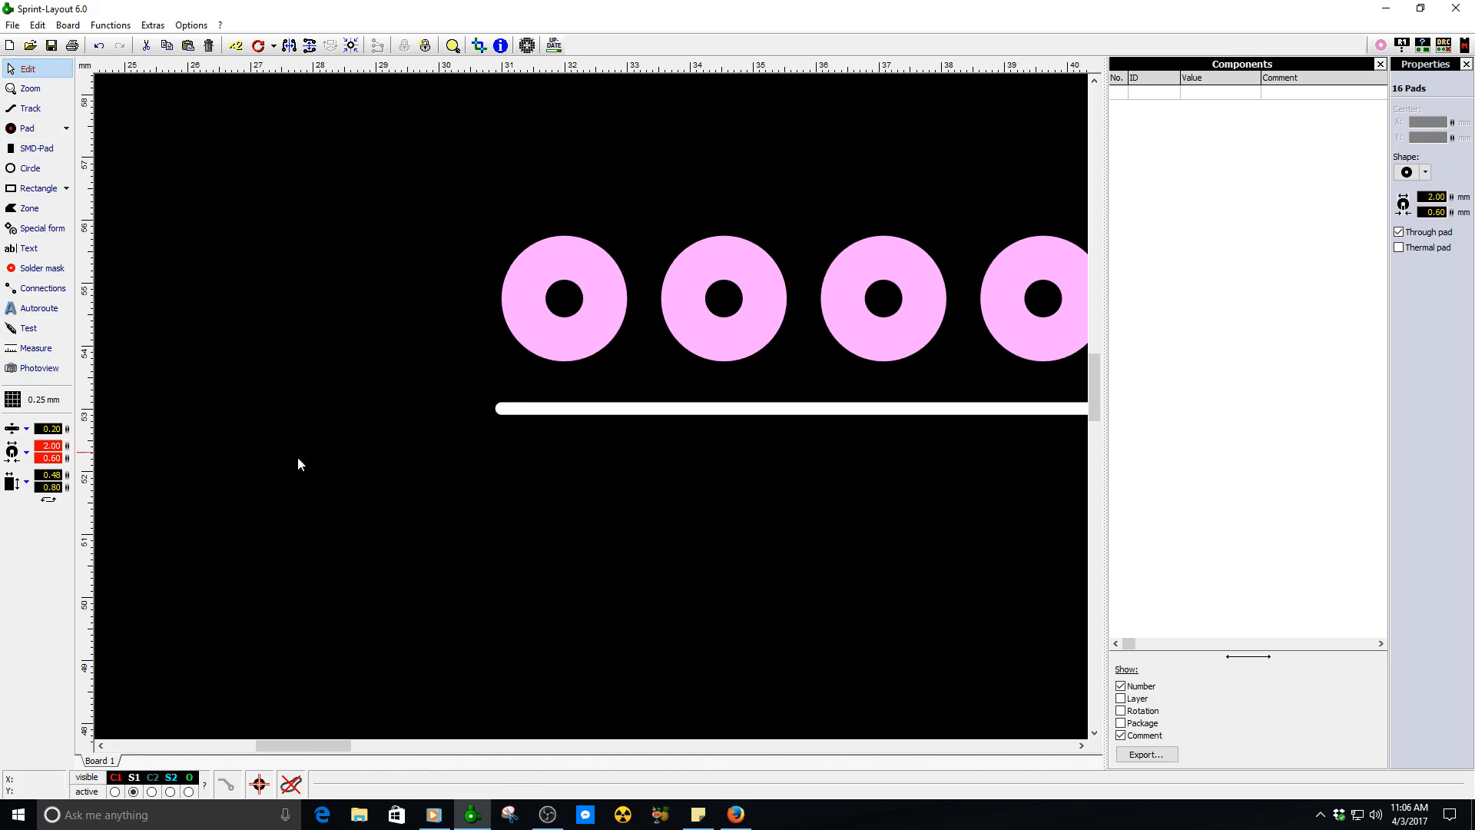
{"action": "left_click", "coordinate": [587, 436]}
{"action": "scroll", "coordinate": [587, 437], "scroll_direction": "down", "scroll_amount": 3}
{"action": "scroll", "coordinate": [592, 411], "scroll_direction": "up", "scroll_amount": 2}
{"action": "scroll", "coordinate": [591, 407], "scroll_direction": "up", "scroll_amount": 1}
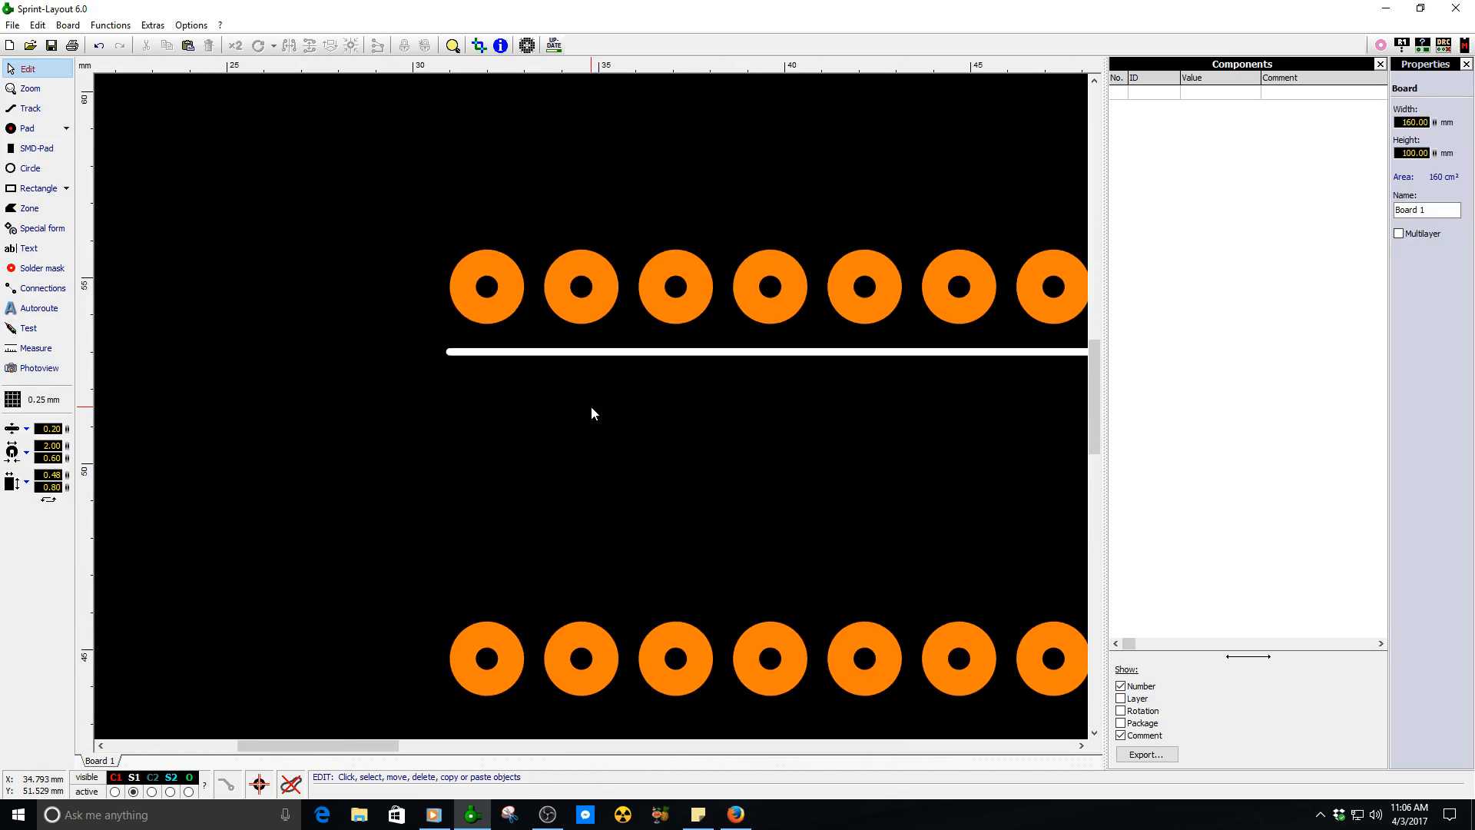
{"action": "left_click", "coordinate": [490, 298]}
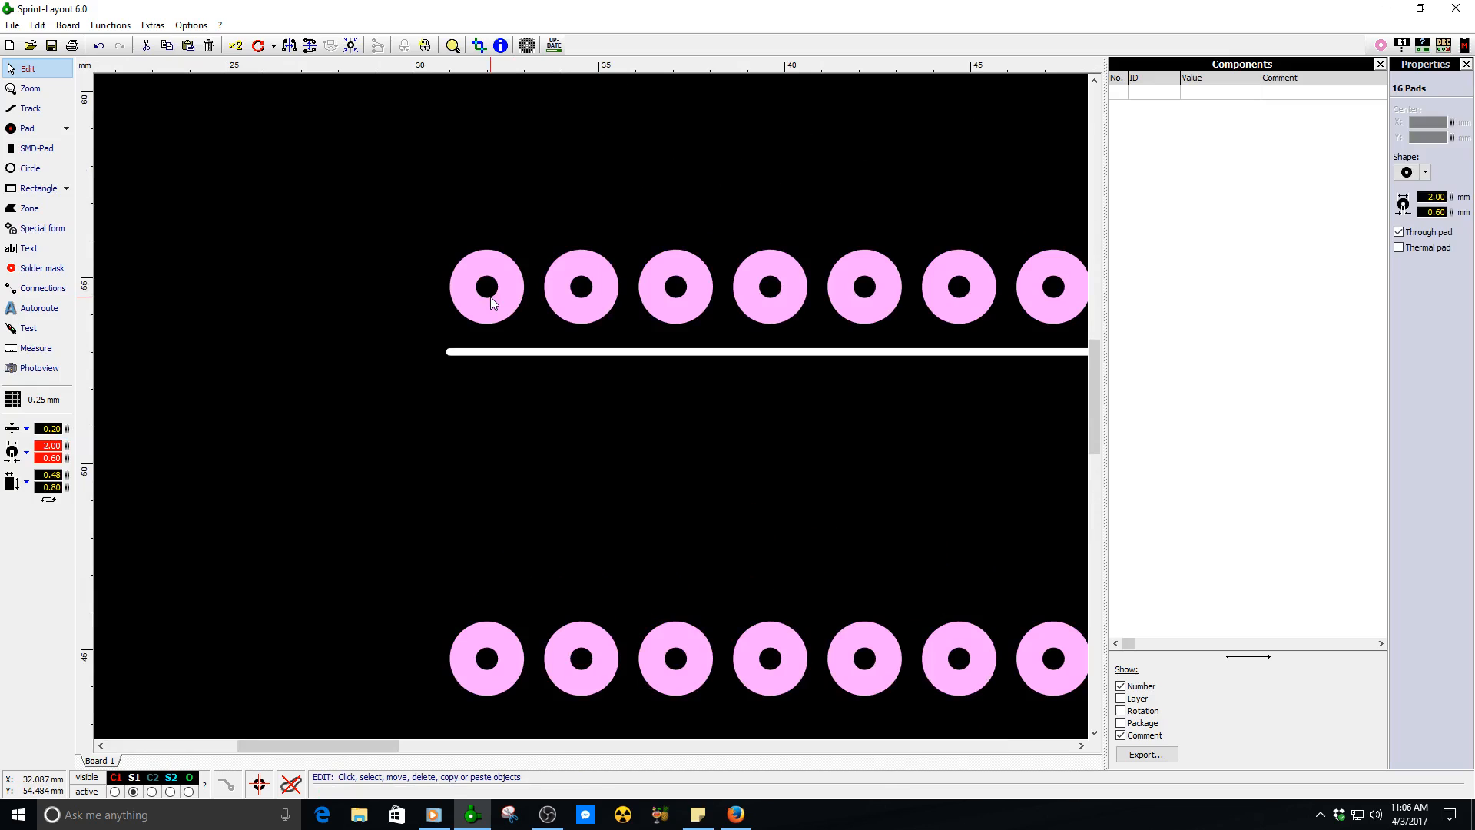
{"action": "scroll", "coordinate": [587, 410], "scroll_direction": "up", "scroll_amount": 1}
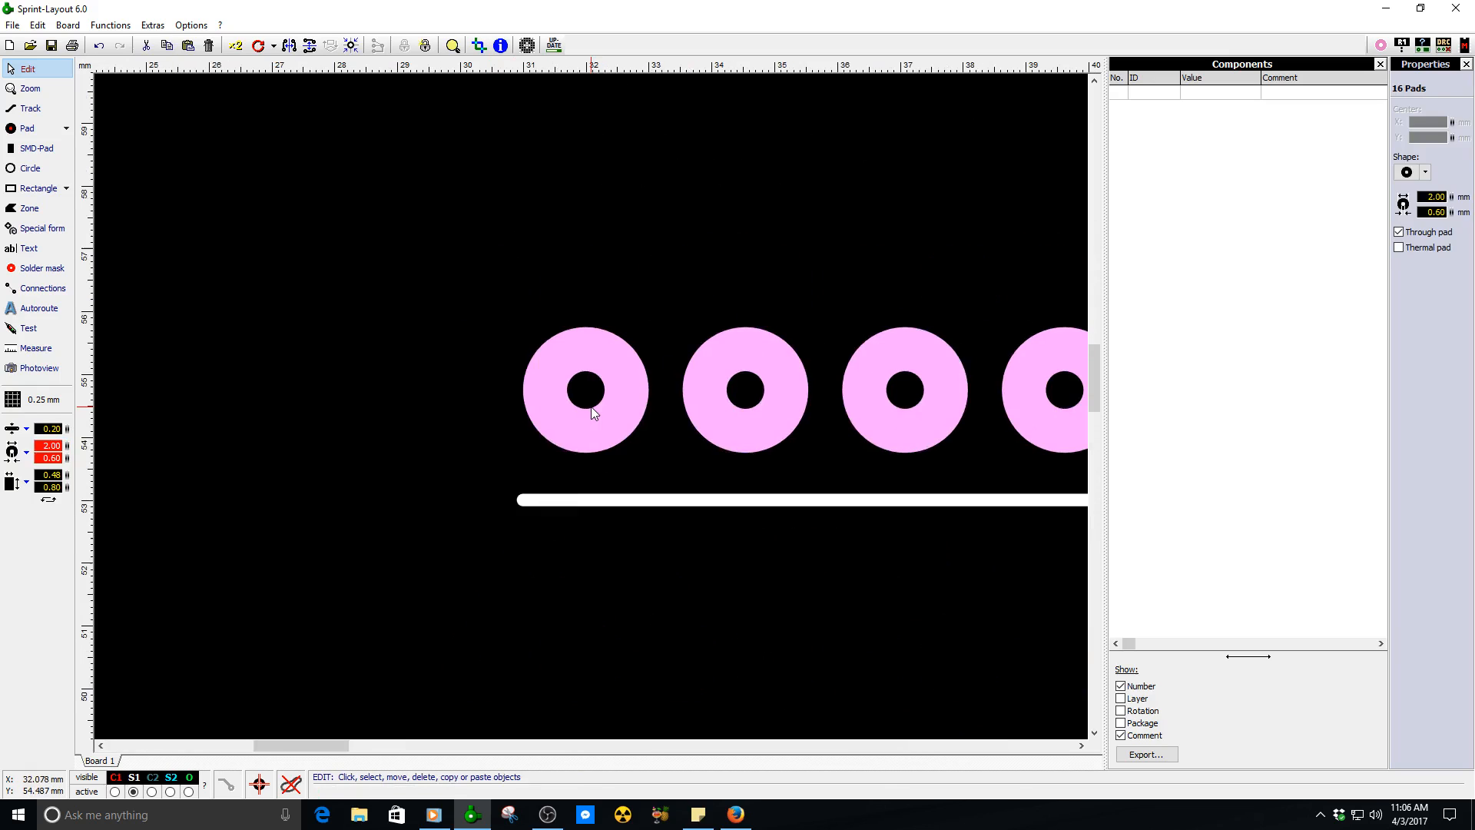
- Switch to the CD4046B datasheet in Firefox and examine the body width dimension of the 16-pin DIP package
{"action": "left_click", "coordinate": [569, 501]}
{"action": "scroll", "coordinate": [707, 698], "scroll_direction": "down", "scroll_amount": 2}
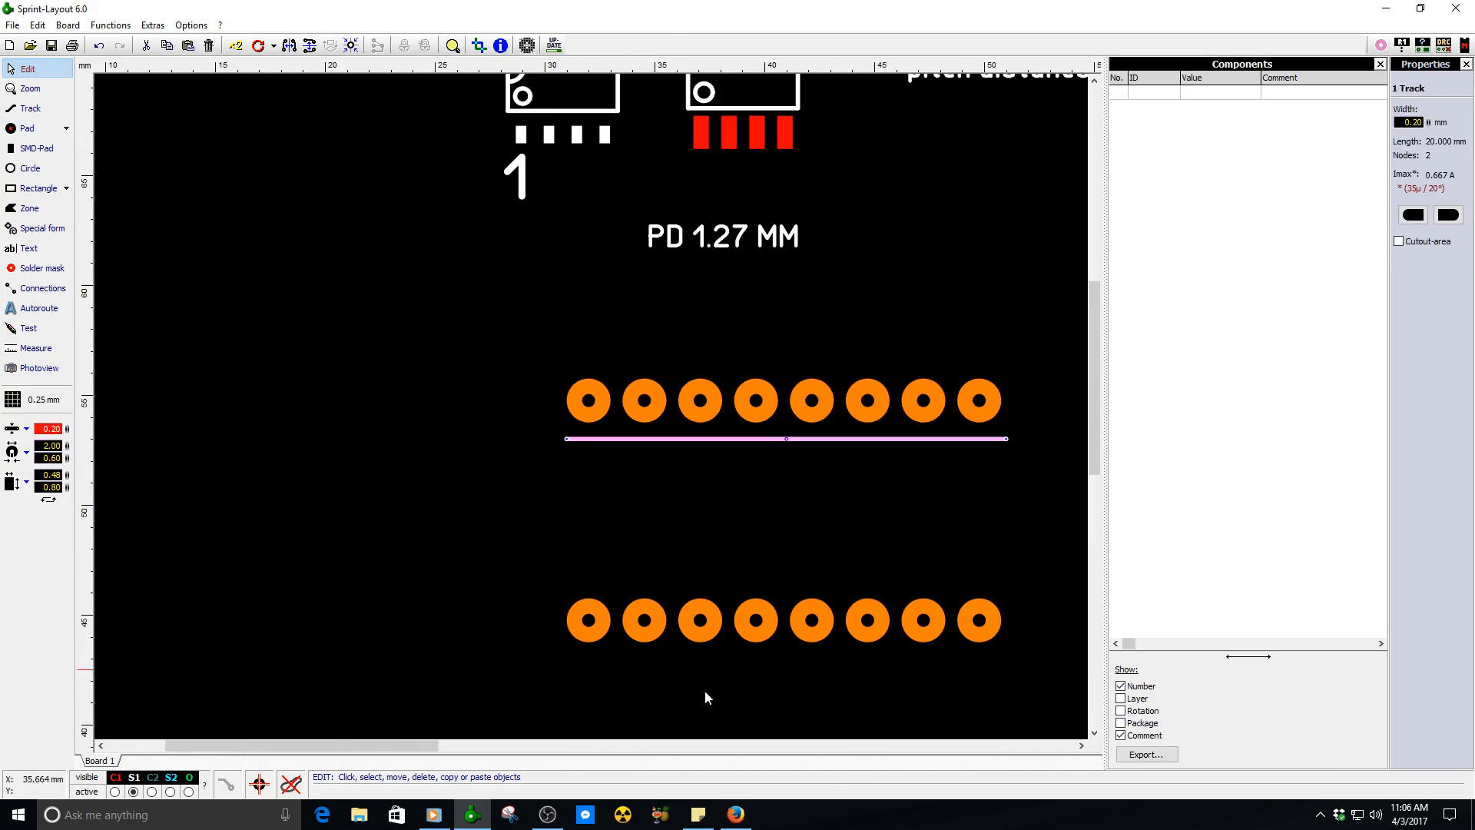
{"action": "left_click", "coordinate": [740, 817]}
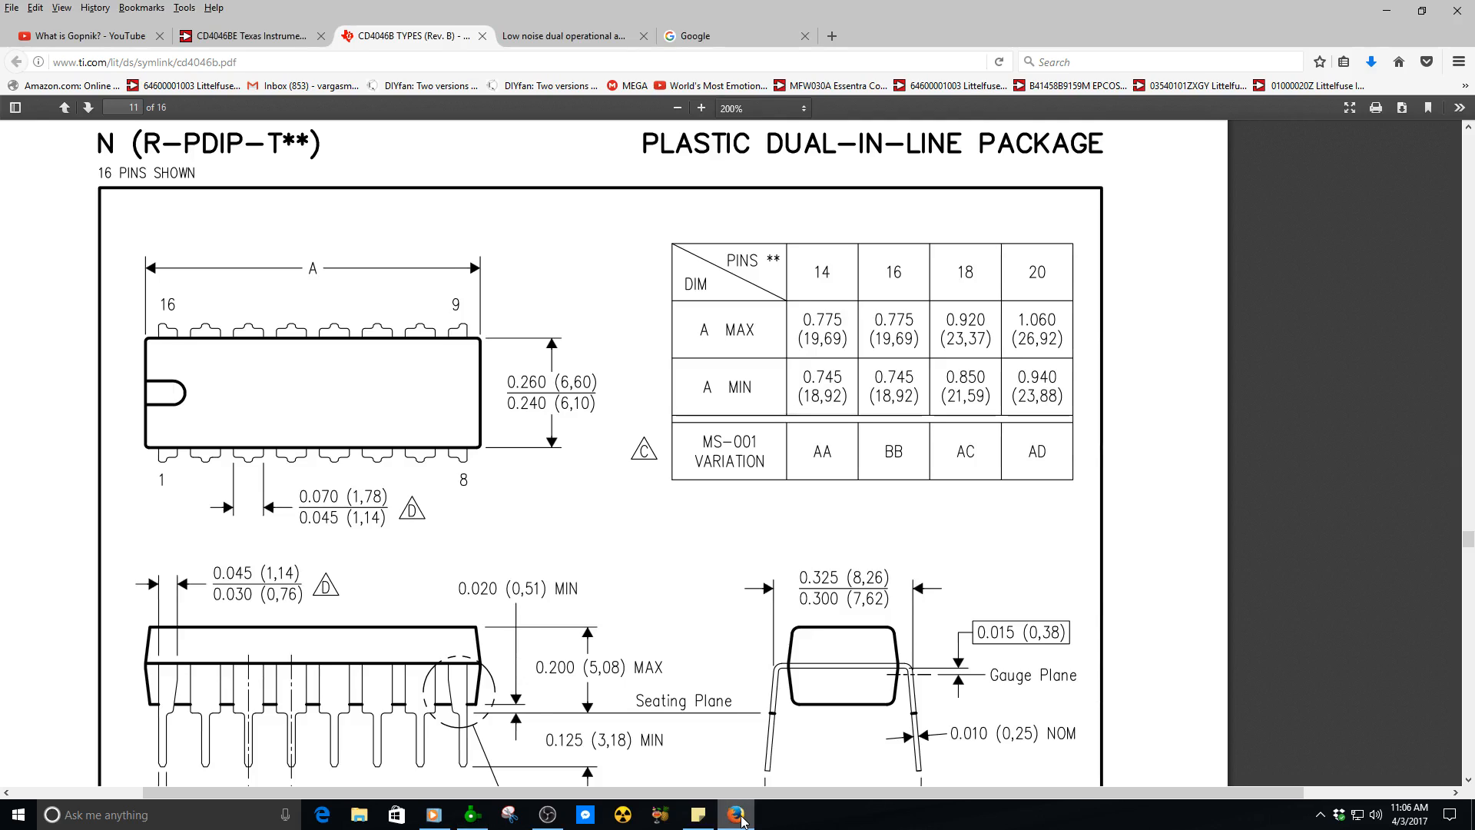
{"action": "scroll", "coordinate": [592, 403], "scroll_direction": "up", "scroll_amount": 5, "text": "ctrl"}
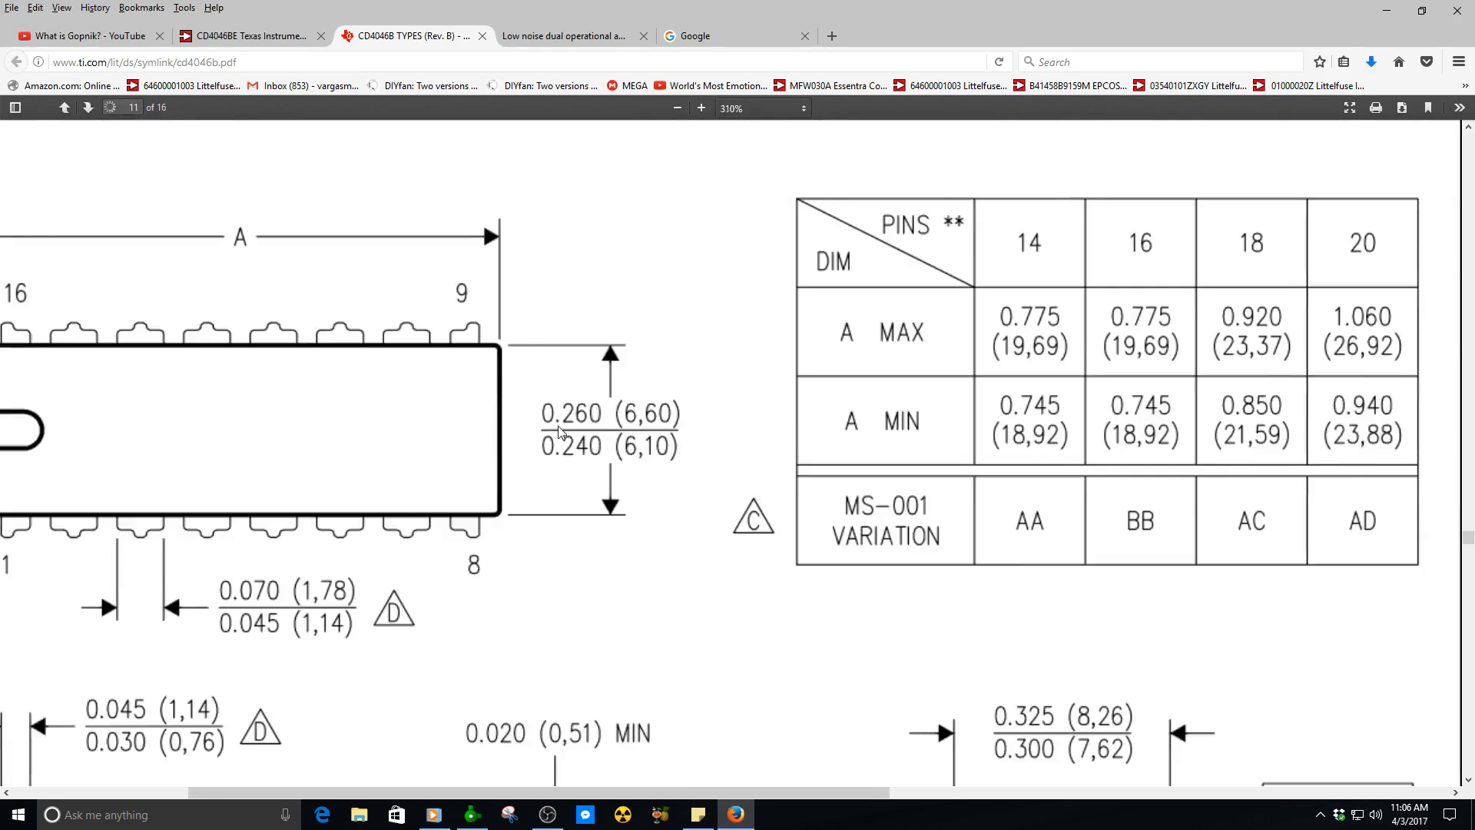
{"action": "scroll", "coordinate": [560, 432], "scroll_direction": "up", "scroll_amount": 6, "text": "ctrl"}
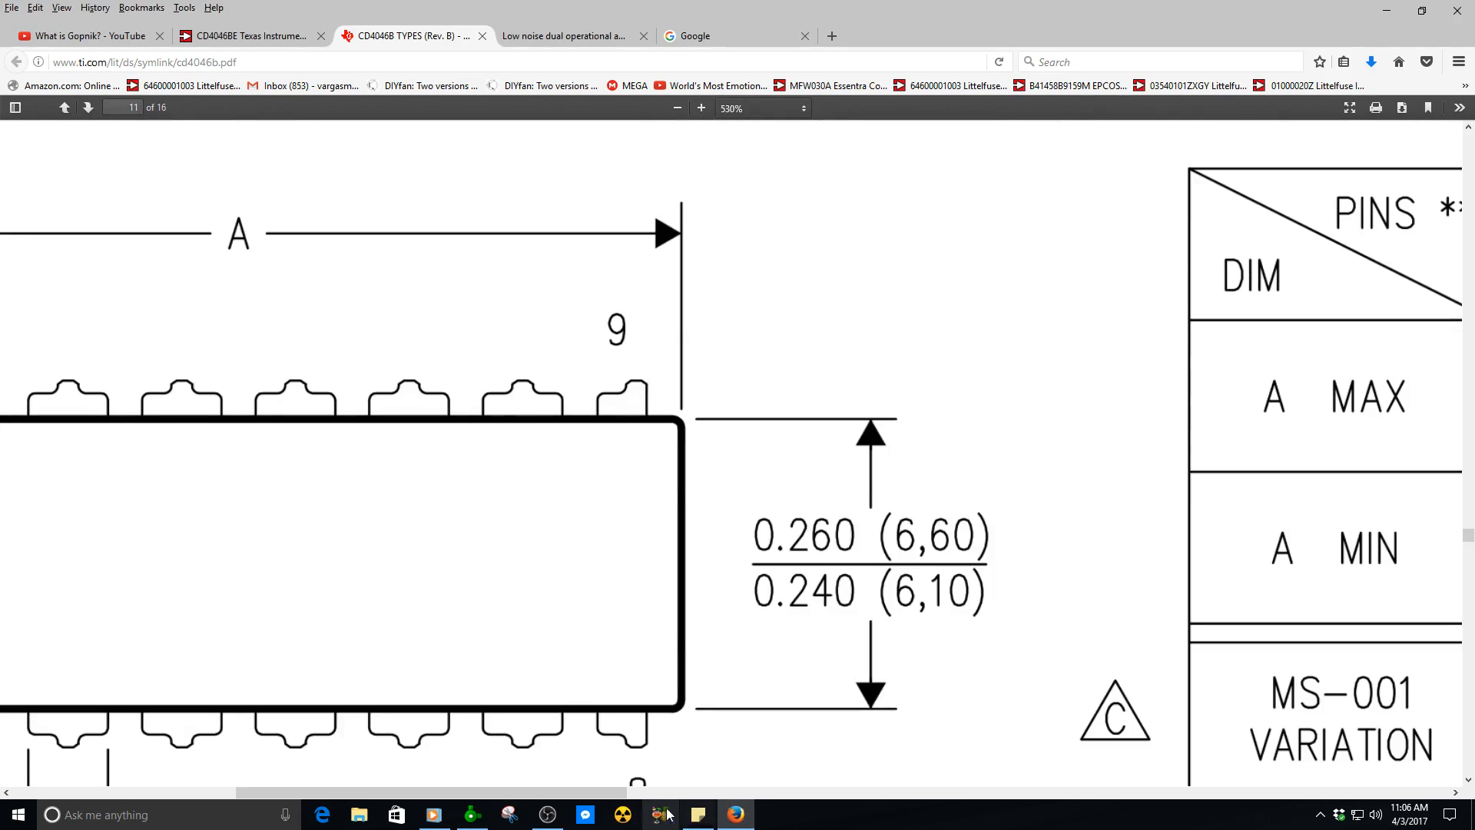
- Return to Sprint-Layout and draw a vertical silkscreen track 6.5 mm long down from the left end of the horizontal track
{"action": "left_click", "coordinate": [472, 814]}
{"action": "left_click", "coordinate": [31, 108]}
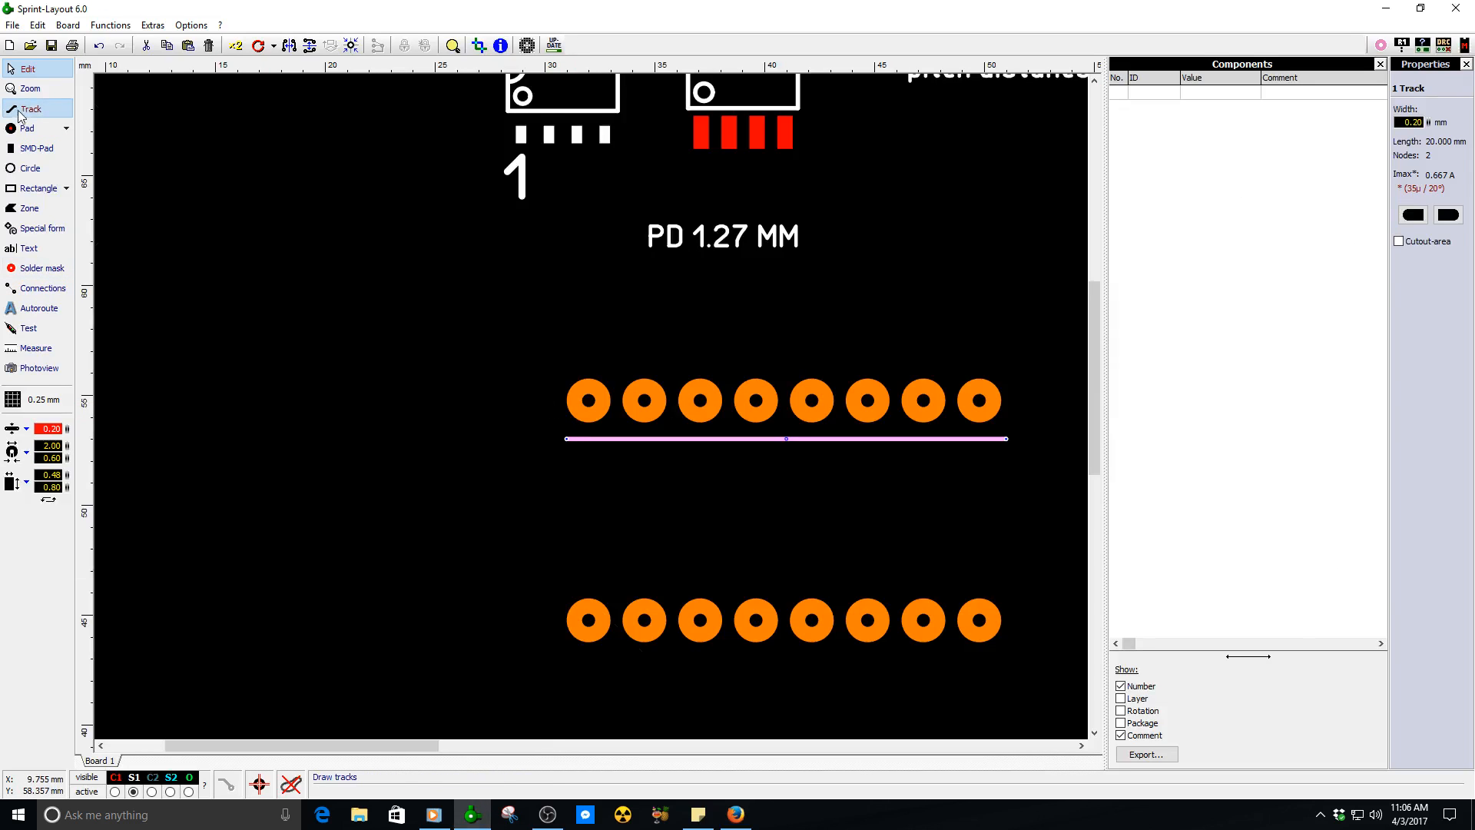
{"action": "scroll", "coordinate": [606, 412], "scroll_direction": "up", "scroll_amount": 6}
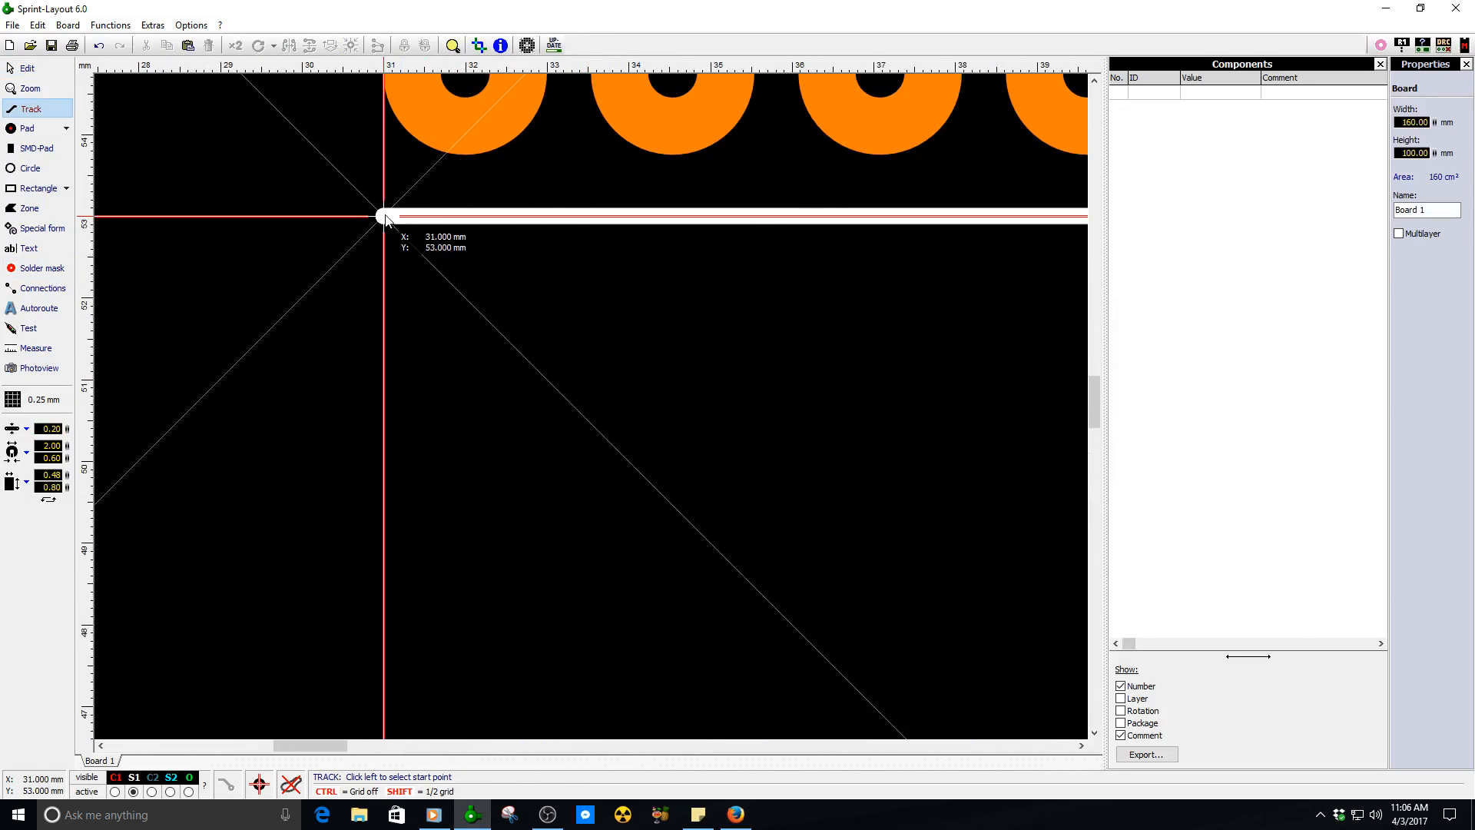
{"action": "left_click", "coordinate": [384, 216]}
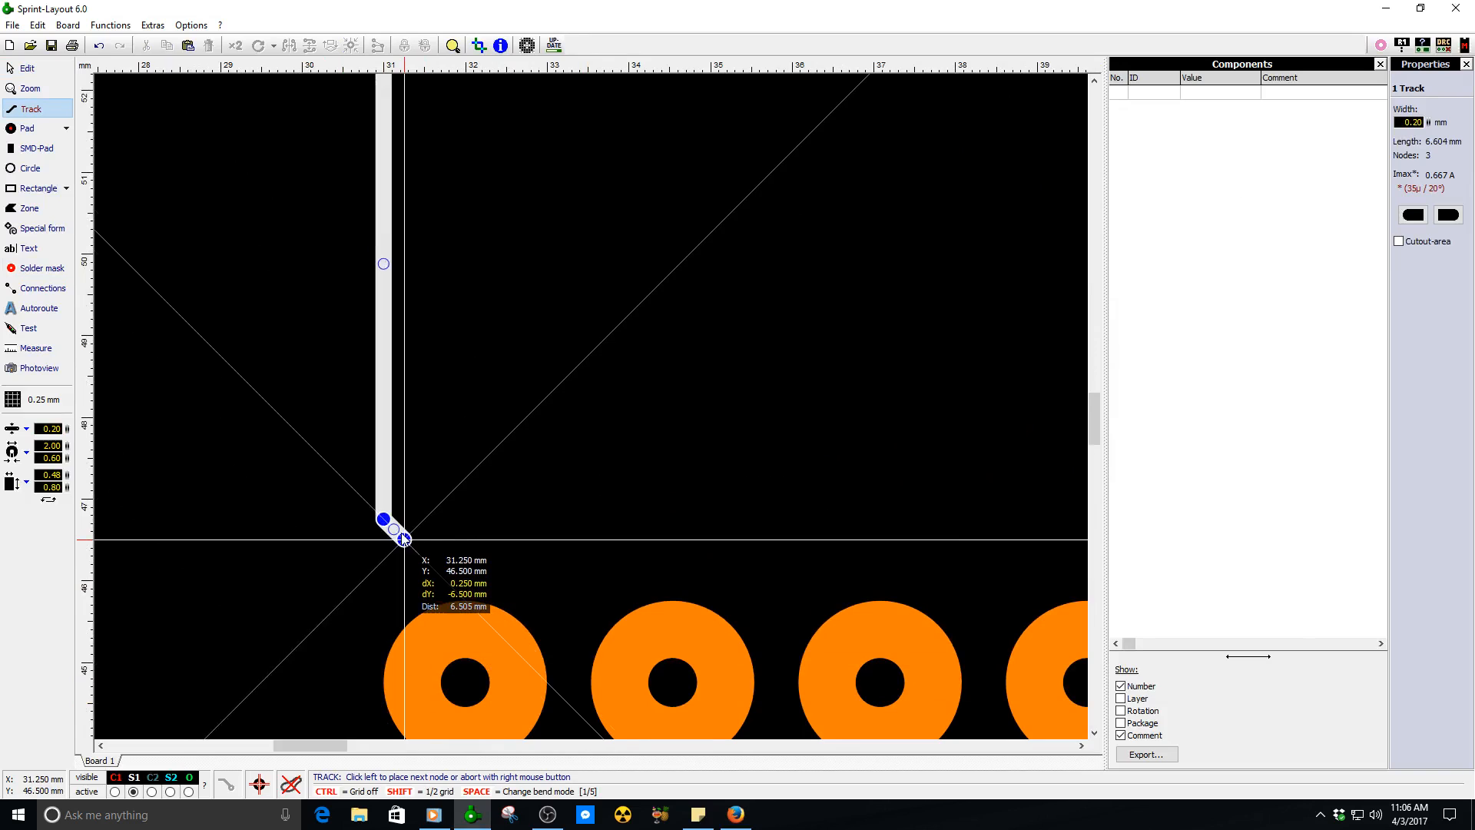
{"action": "left_click", "coordinate": [384, 538]}
{"action": "right_click", "coordinate": [384, 539]}
{"action": "scroll", "coordinate": [579, 300], "scroll_direction": "down", "scroll_amount": 5}
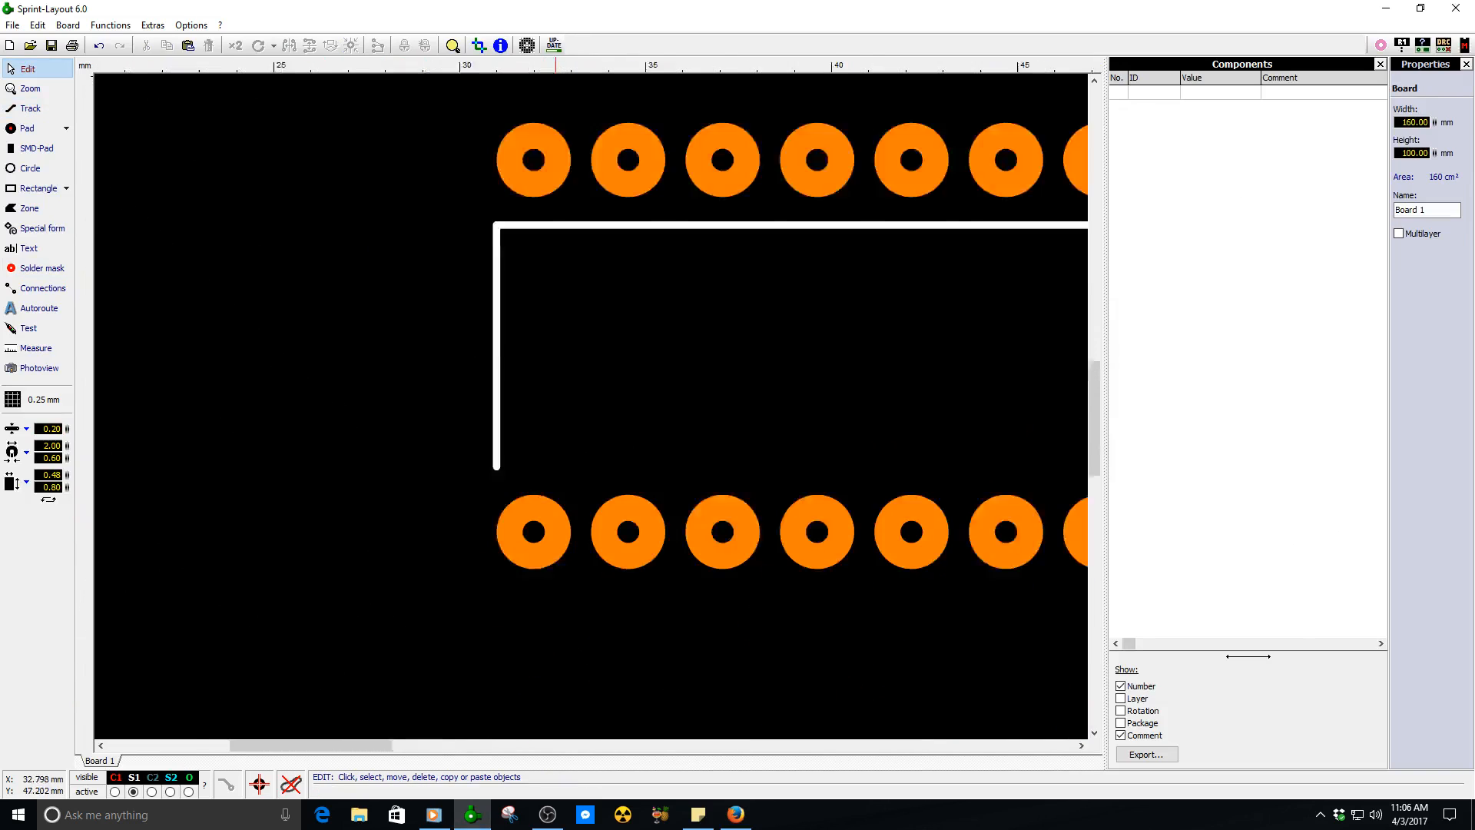
- Copy the horizontal silkscreen track and place the copy at the lower end of the vertical track
{"action": "left_click", "coordinate": [578, 299]}
{"action": "key", "text": "ctrl+c"}
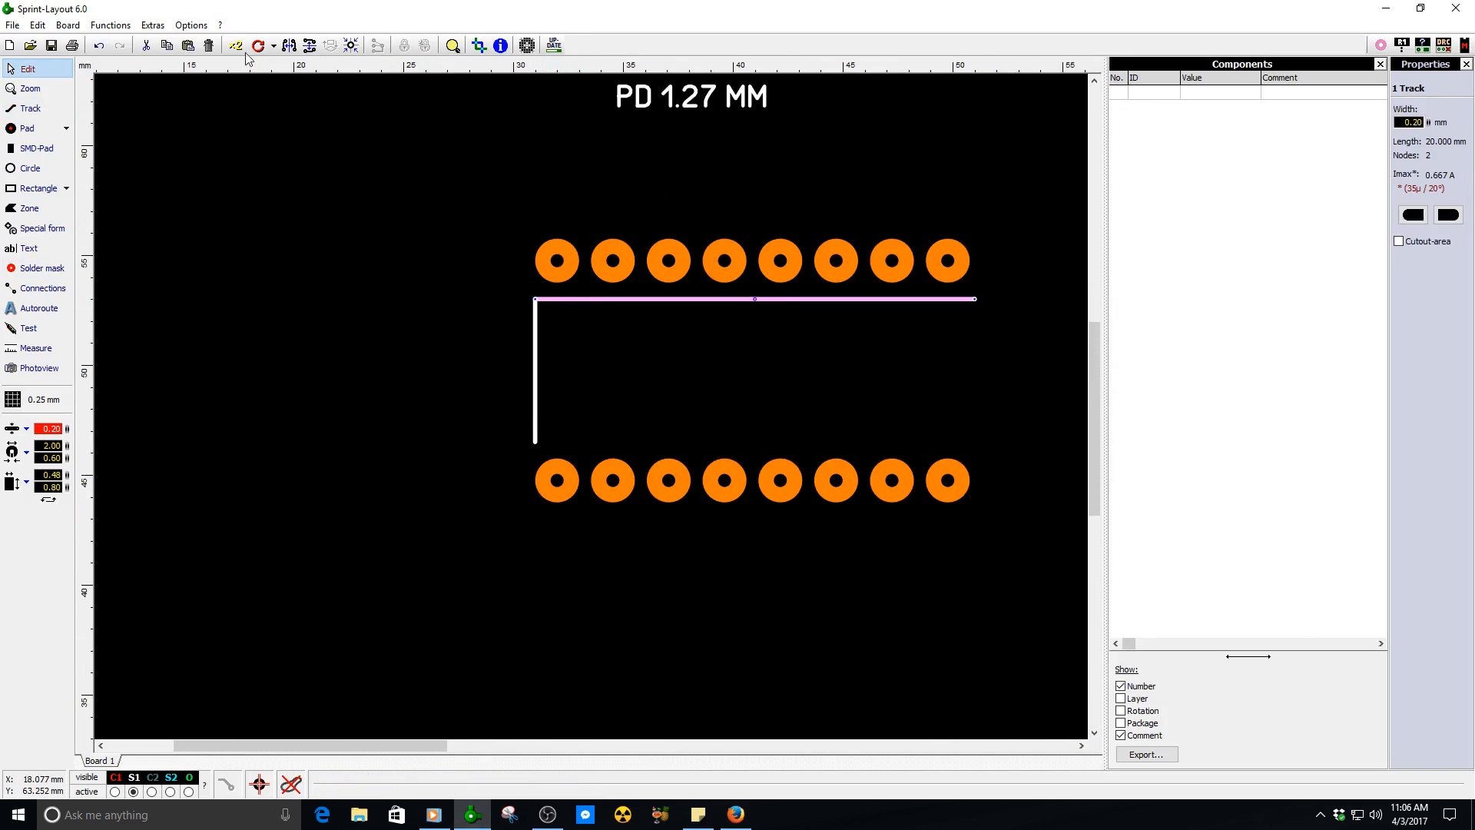
{"action": "key", "text": "ctrl+v"}
{"action": "left_click", "coordinate": [541, 444]}
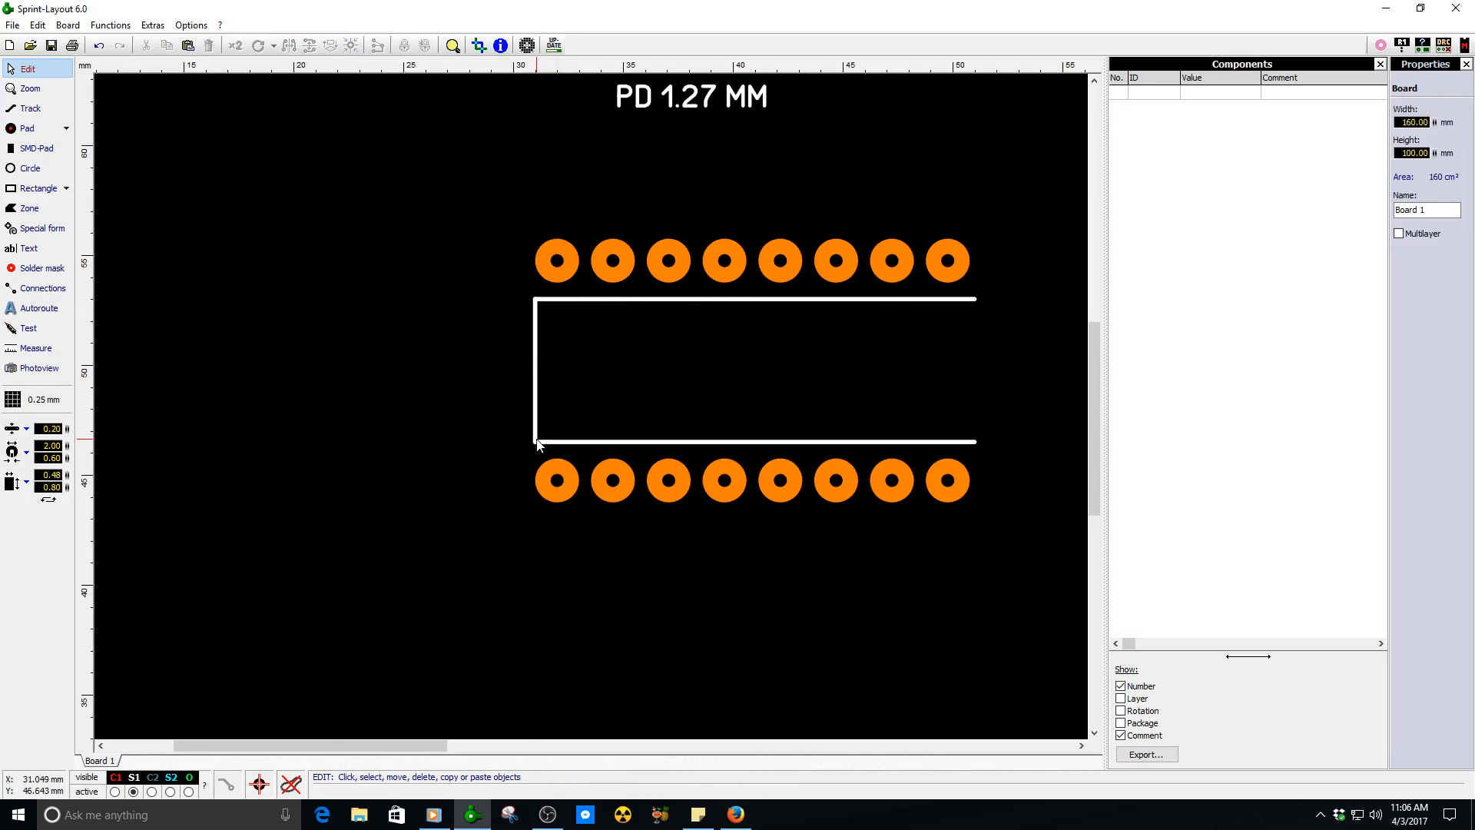
- Copy the vertical silkscreen track and place it at the right ends of the horizontal tracks to close the body outline
{"action": "left_click", "coordinate": [538, 366]}
{"action": "key", "text": "ctrl+c"}
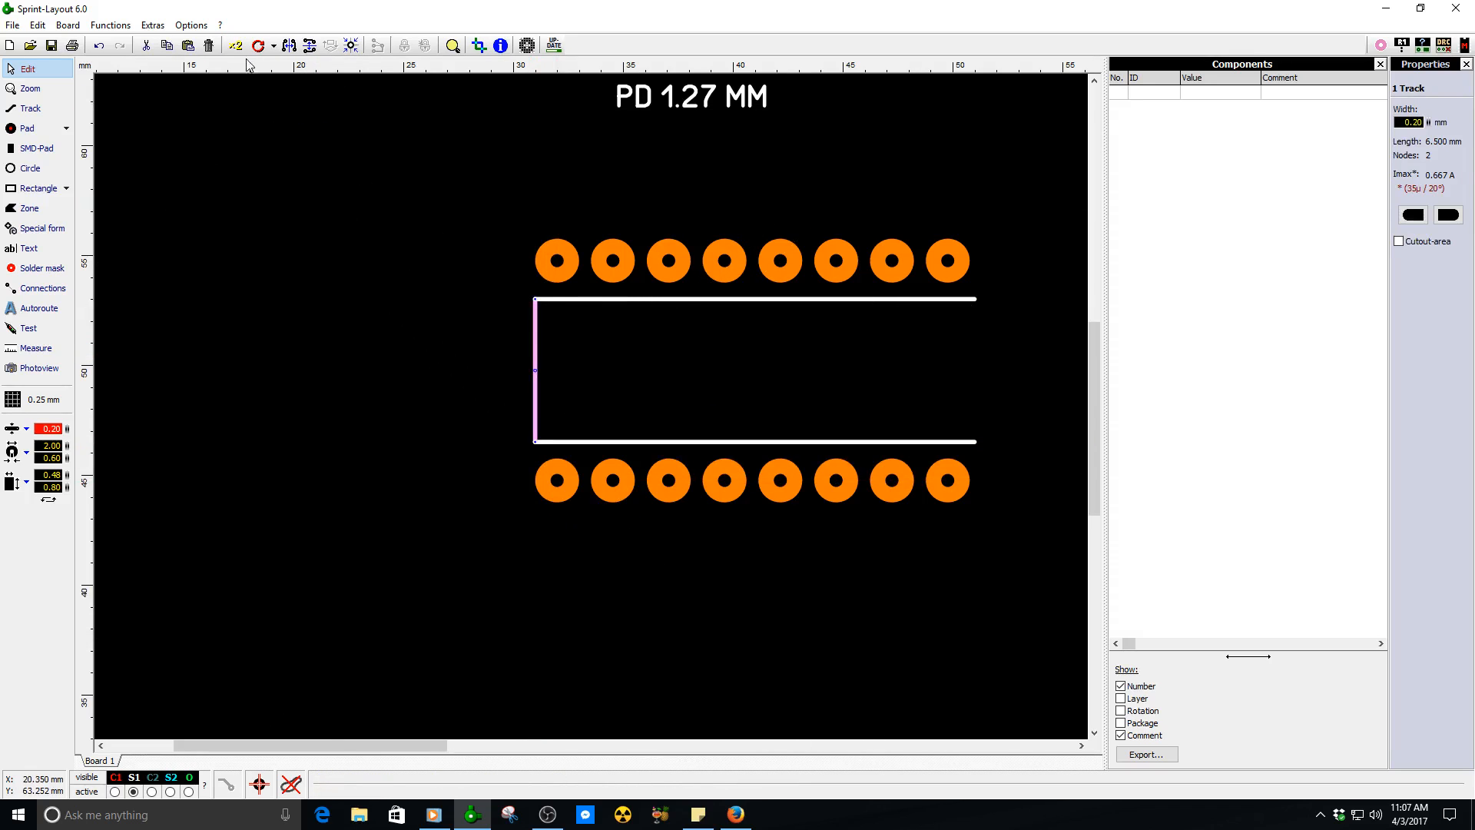
{"action": "key", "text": "ctrl+v"}
{"action": "scroll", "coordinate": [927, 338], "scroll_direction": "right", "scroll_amount": 2}
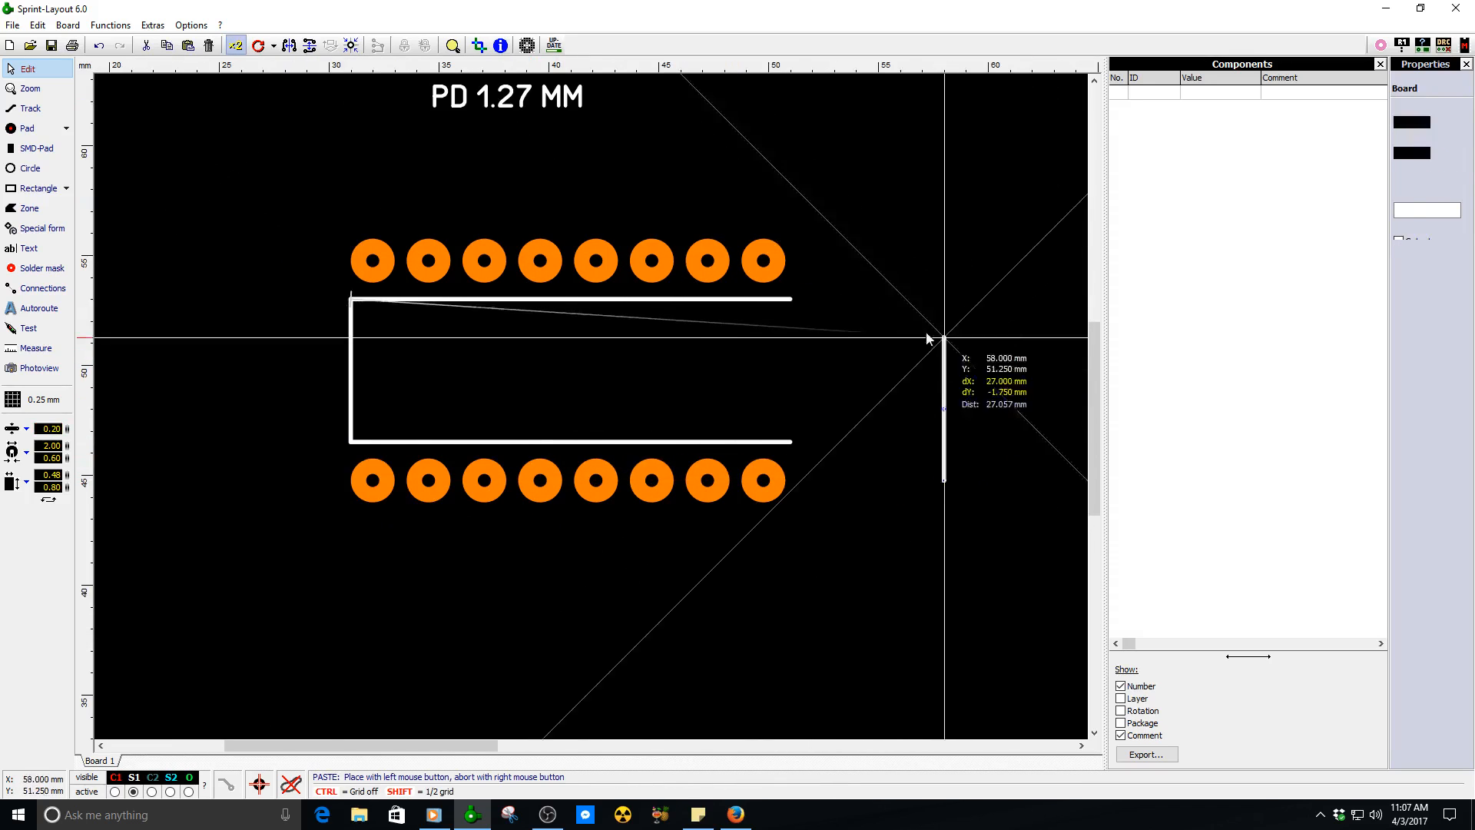
{"action": "left_click", "coordinate": [777, 301]}
{"action": "scroll", "coordinate": [561, 375], "scroll_direction": "up", "scroll_amount": 1}
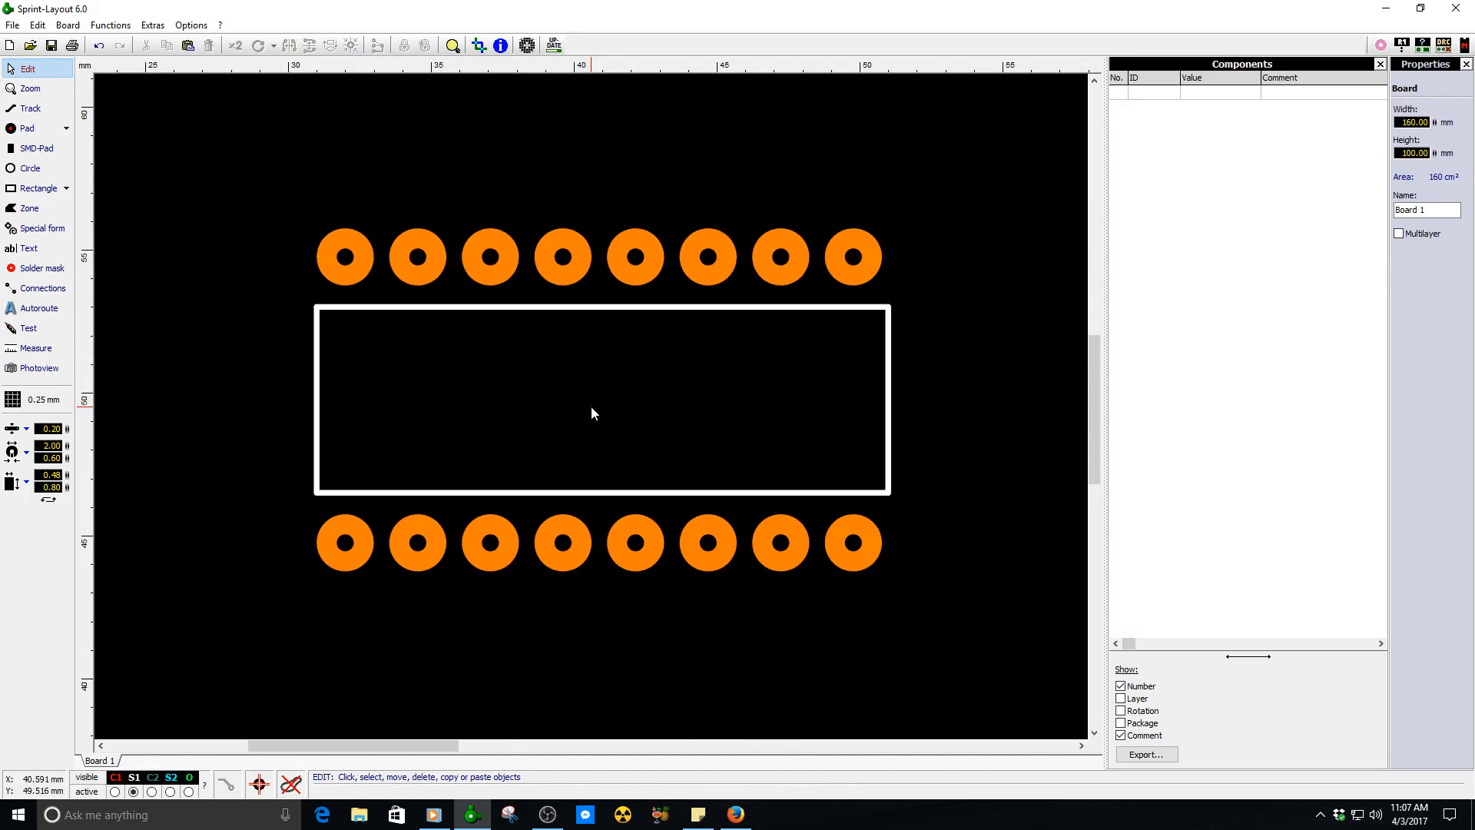
- Move the four body outline tracks 0.25 mm to the left and build them into a group
{"action": "left_click_drag", "start_coordinate": [275, 298], "coordinate": [910, 500]}
{"action": "key", "text": "Left"}
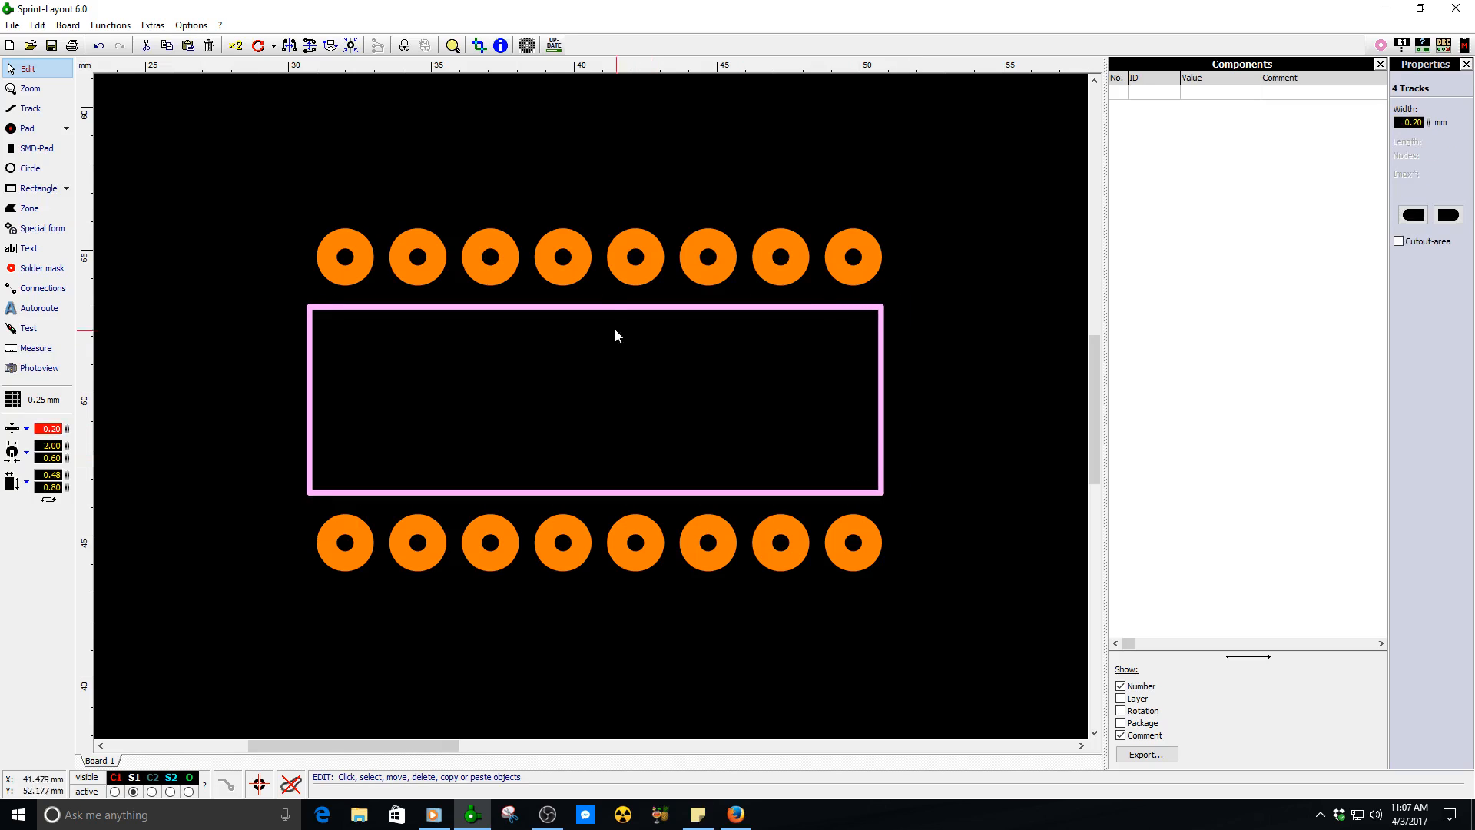
{"action": "right_click", "coordinate": [603, 311]}
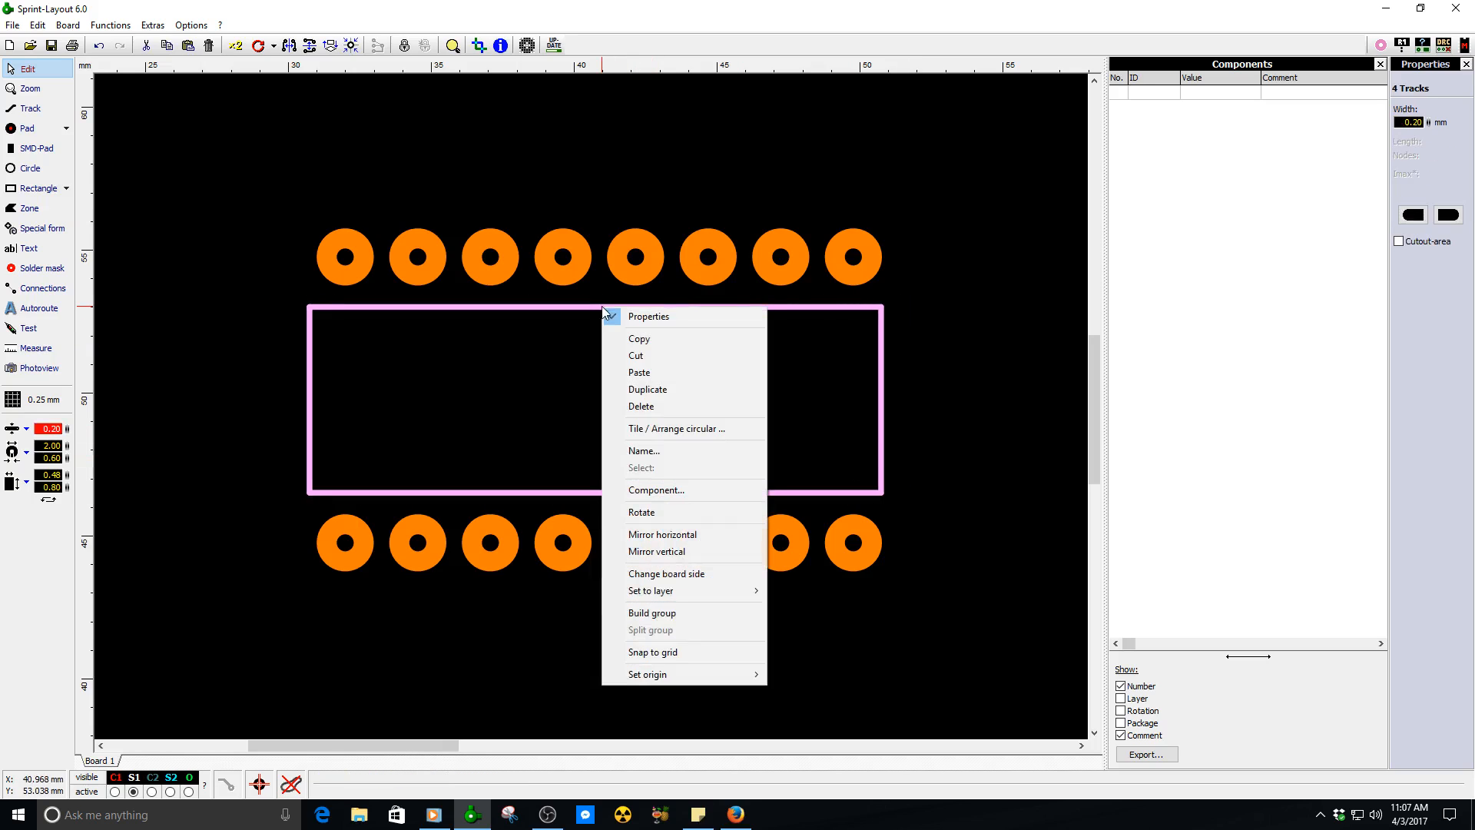
{"action": "left_click", "coordinate": [652, 613]}
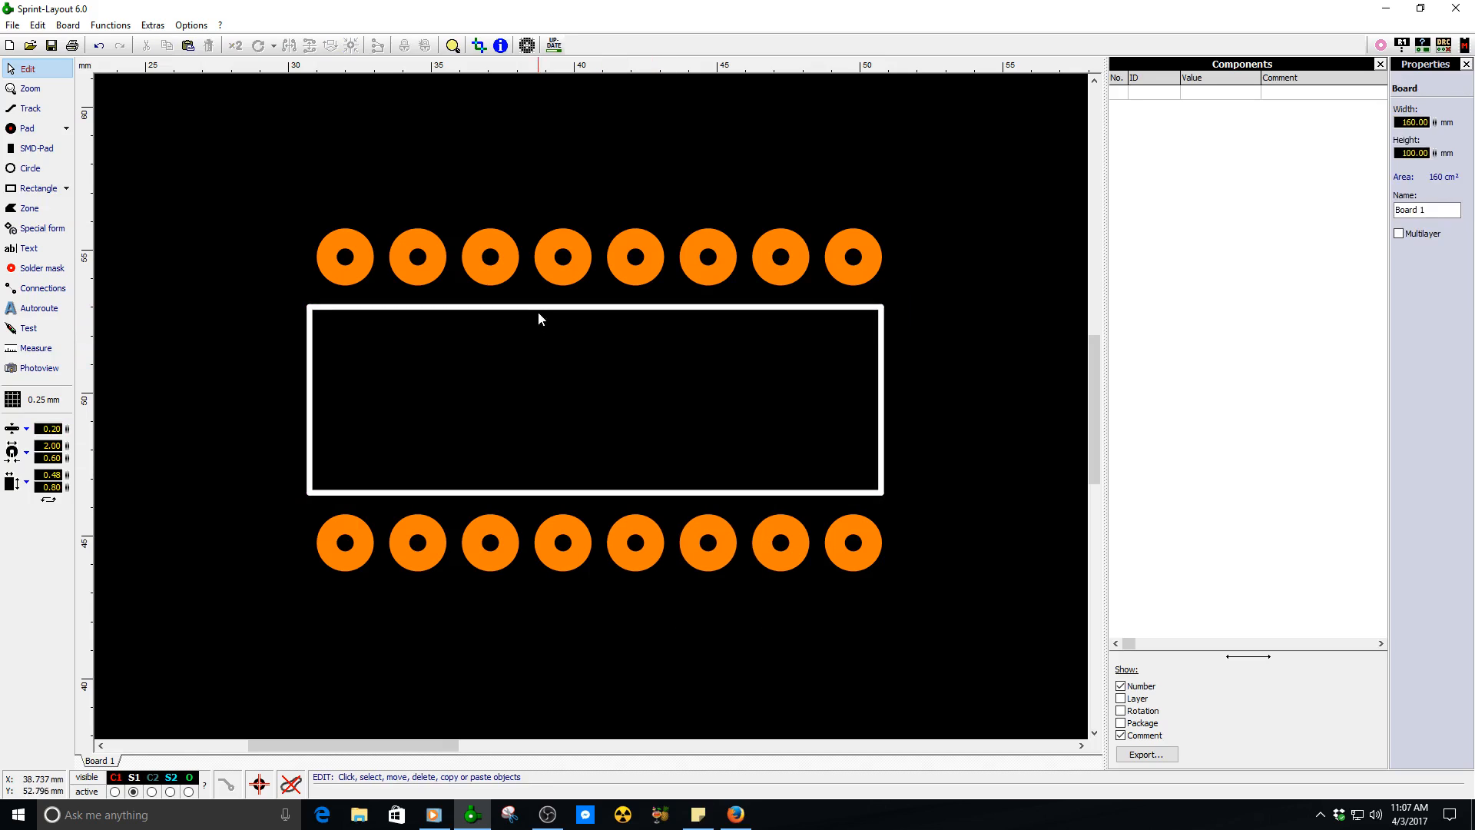
{"action": "left_click_drag", "start_coordinate": [538, 311], "coordinate": [548, 306]}
{"action": "key", "text": "Down"}
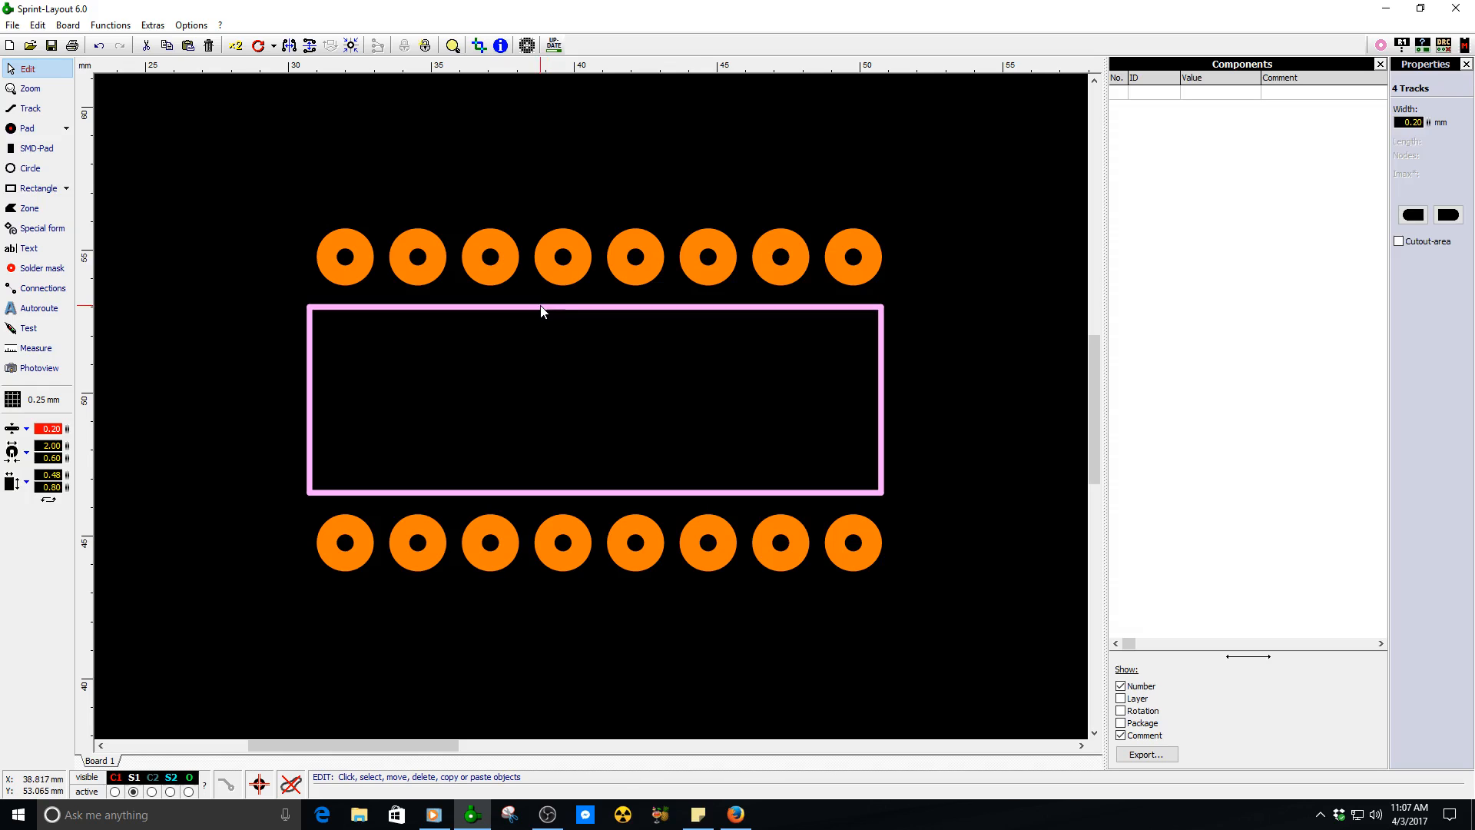
{"action": "left_click", "coordinate": [694, 347]}
{"action": "left_click", "coordinate": [594, 307]}
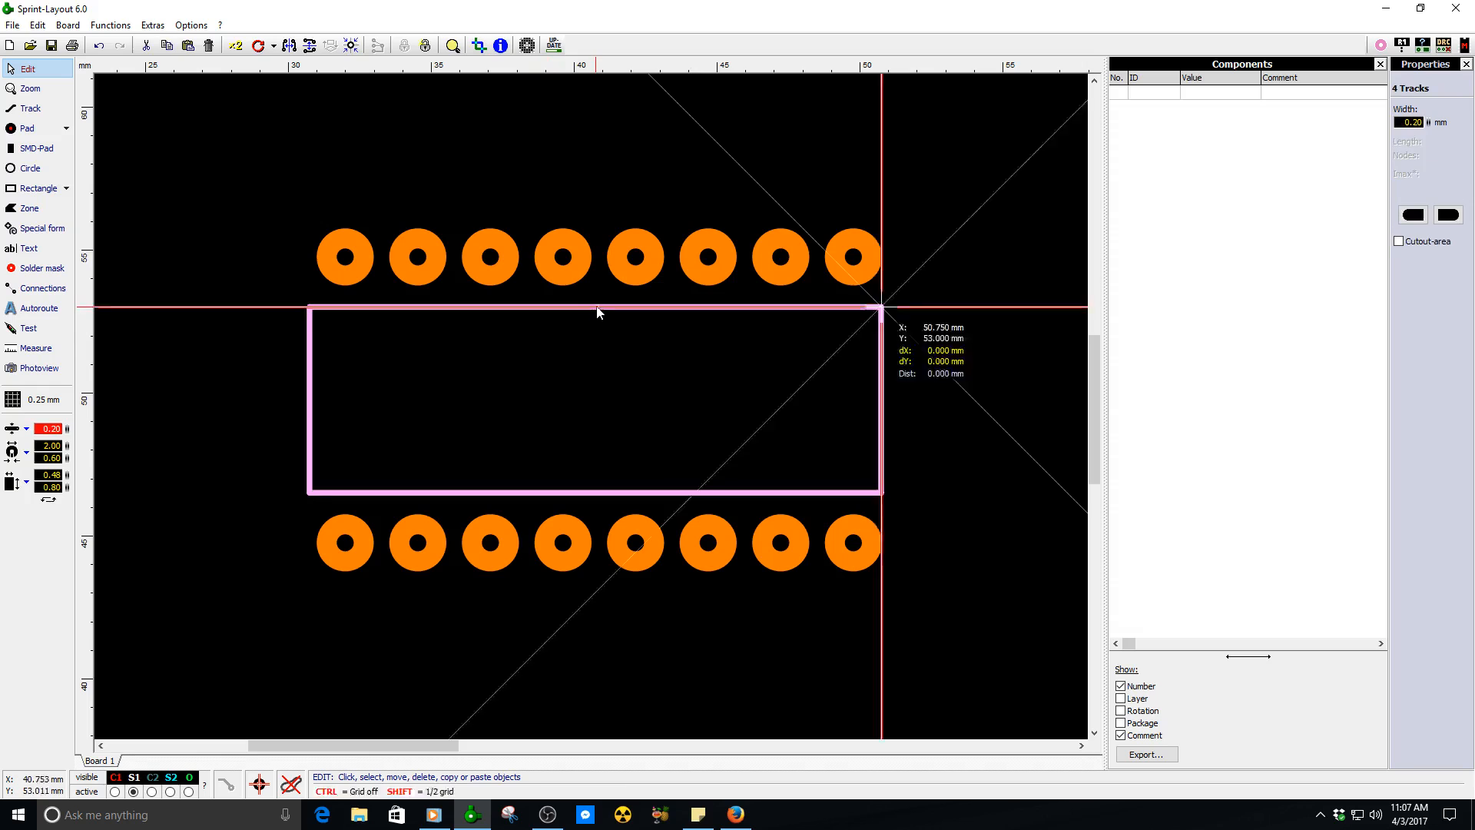
{"action": "left_click", "coordinate": [600, 302]}
{"action": "left_click", "coordinate": [596, 307]}
{"action": "left_click", "coordinate": [620, 361]}
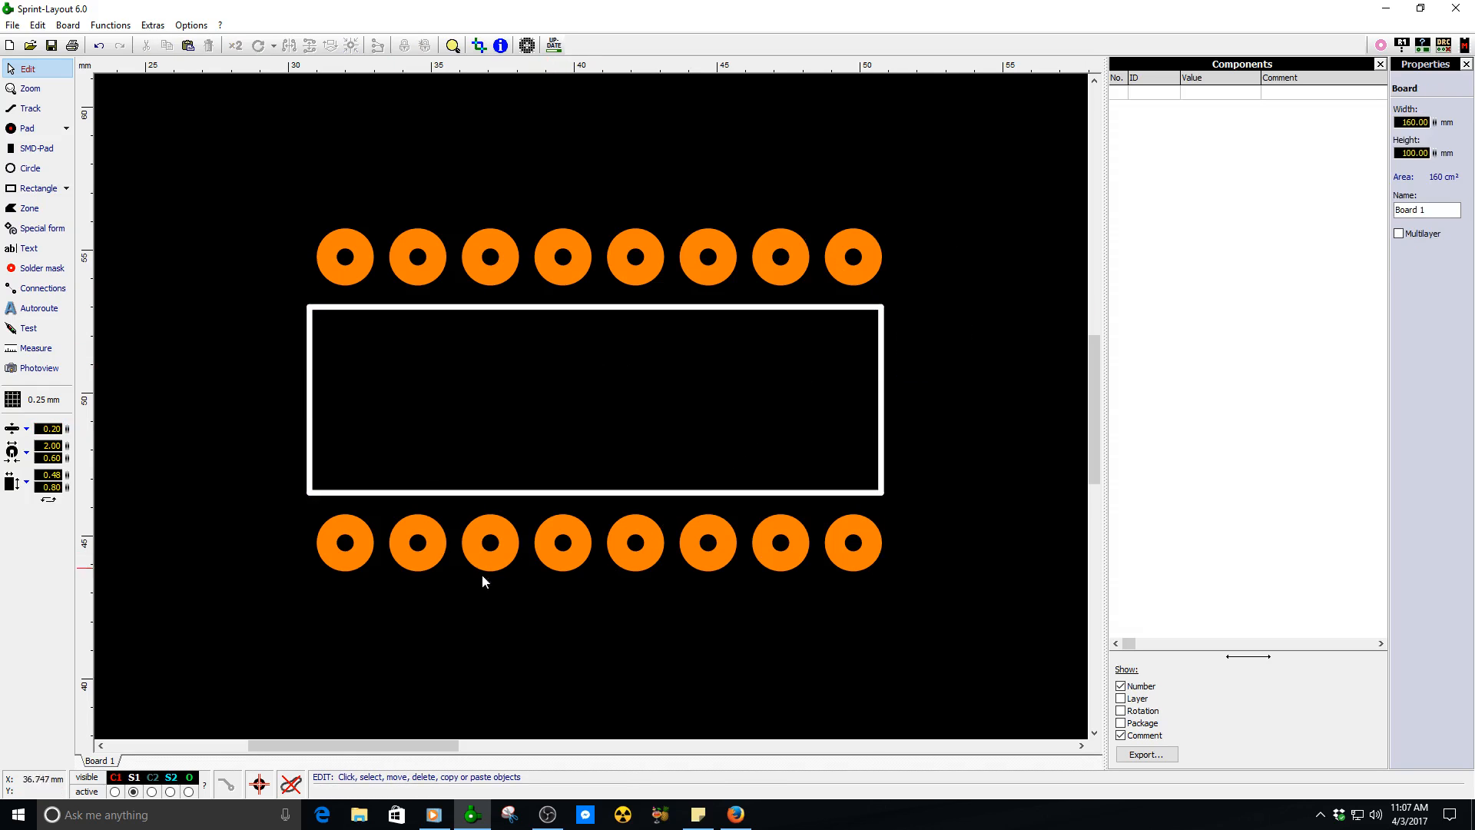
- Select the grouped body outline and open its editing commands
{"action": "left_click", "coordinate": [310, 408]}
{"action": "right_click", "coordinate": [311, 407]}
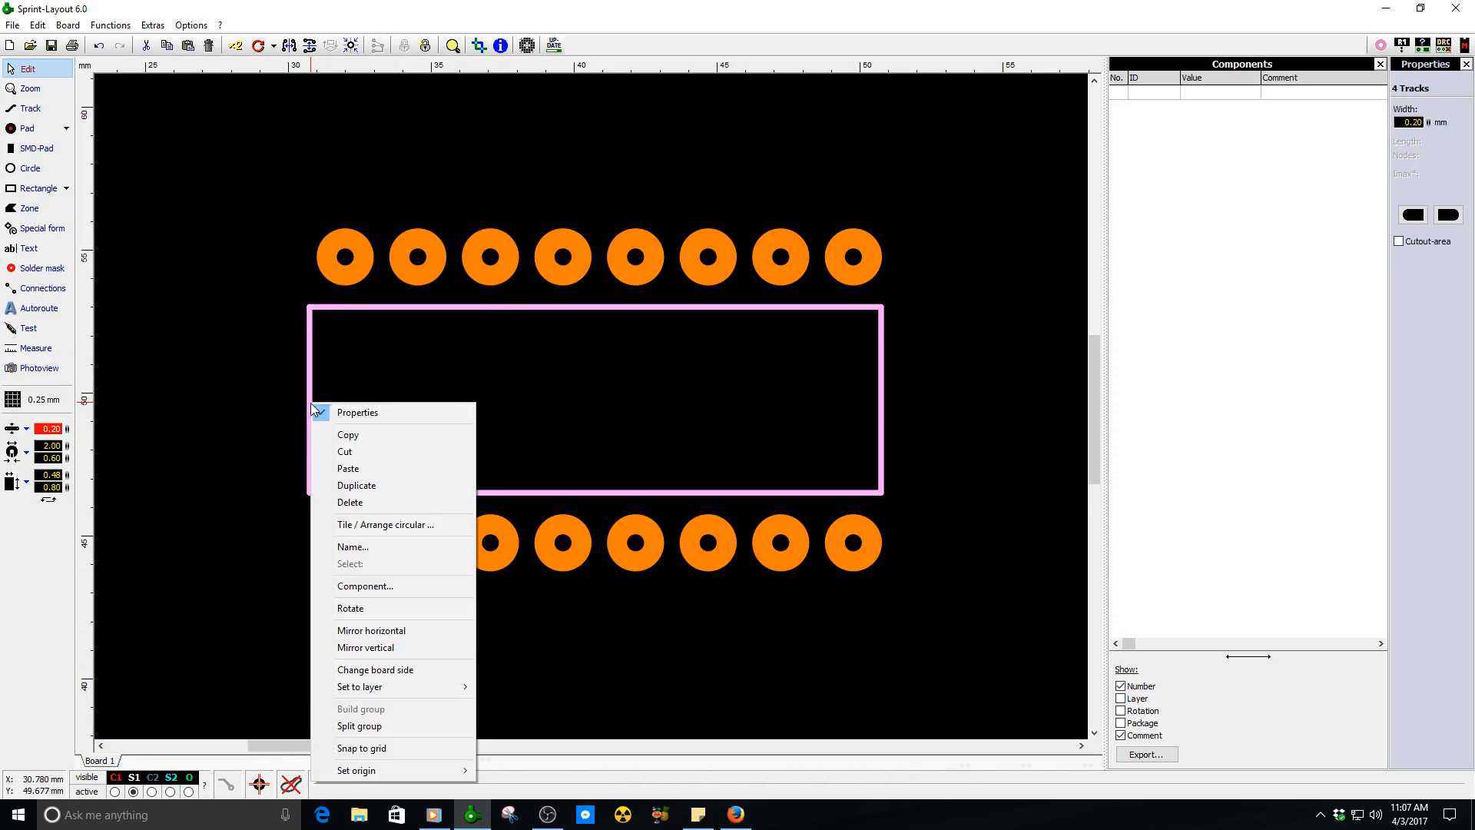
- Split the IC body outline group into separate tracks and deselect them
{"action": "left_click", "coordinate": [389, 725]}
{"action": "left_click", "coordinate": [498, 611]}
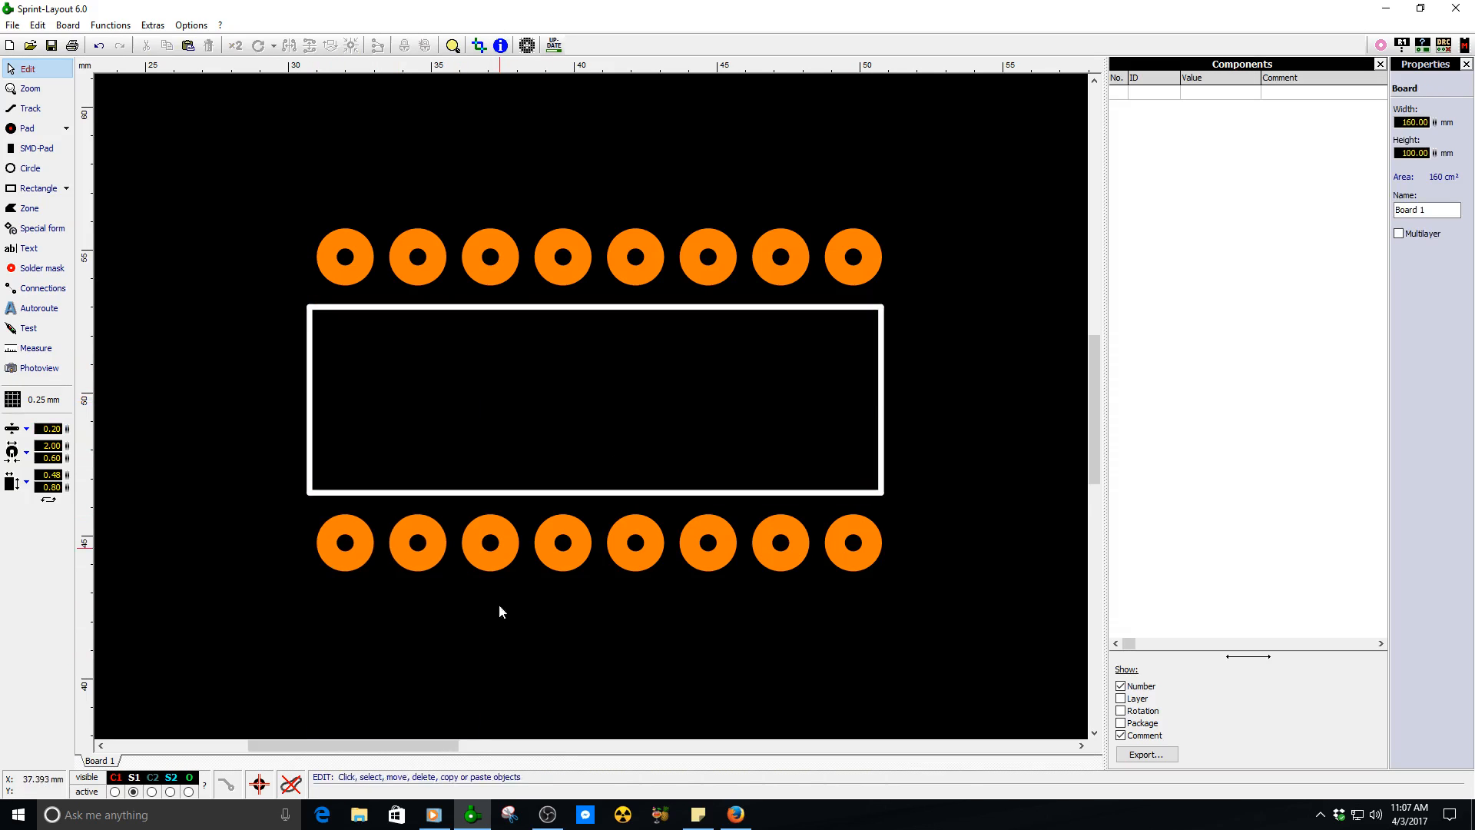
- Switch to the CD4046B datasheet in Firefox, examine the end notch on the 16-pin package drawing, and return to Sprint-Layout
{"action": "left_click", "coordinate": [735, 814]}
{"action": "scroll", "coordinate": [453, 492], "scroll_direction": "down", "scroll_amount": 5}
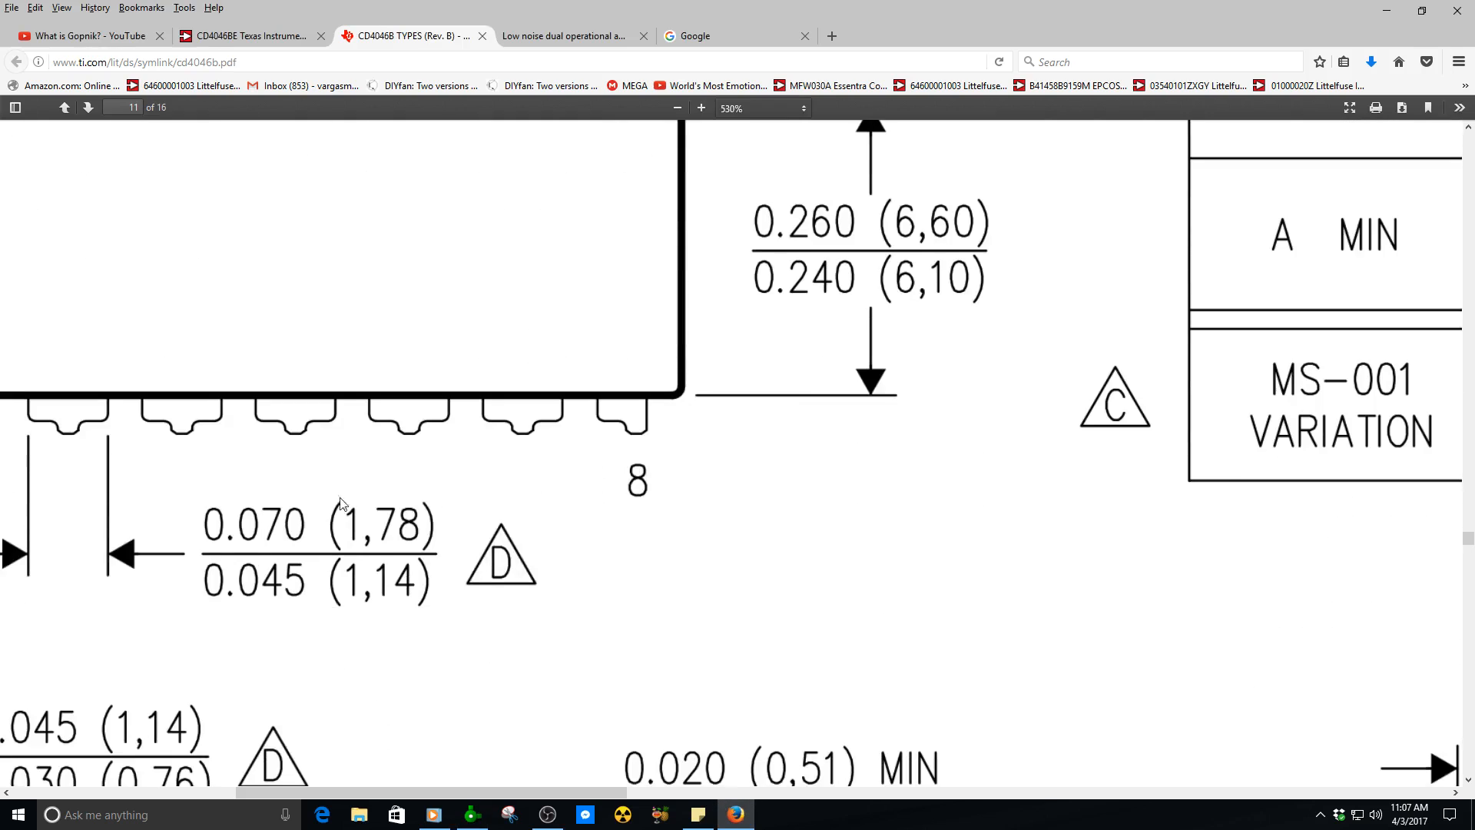
{"action": "left_click_drag", "start_coordinate": [602, 792], "coordinate": [488, 793]}
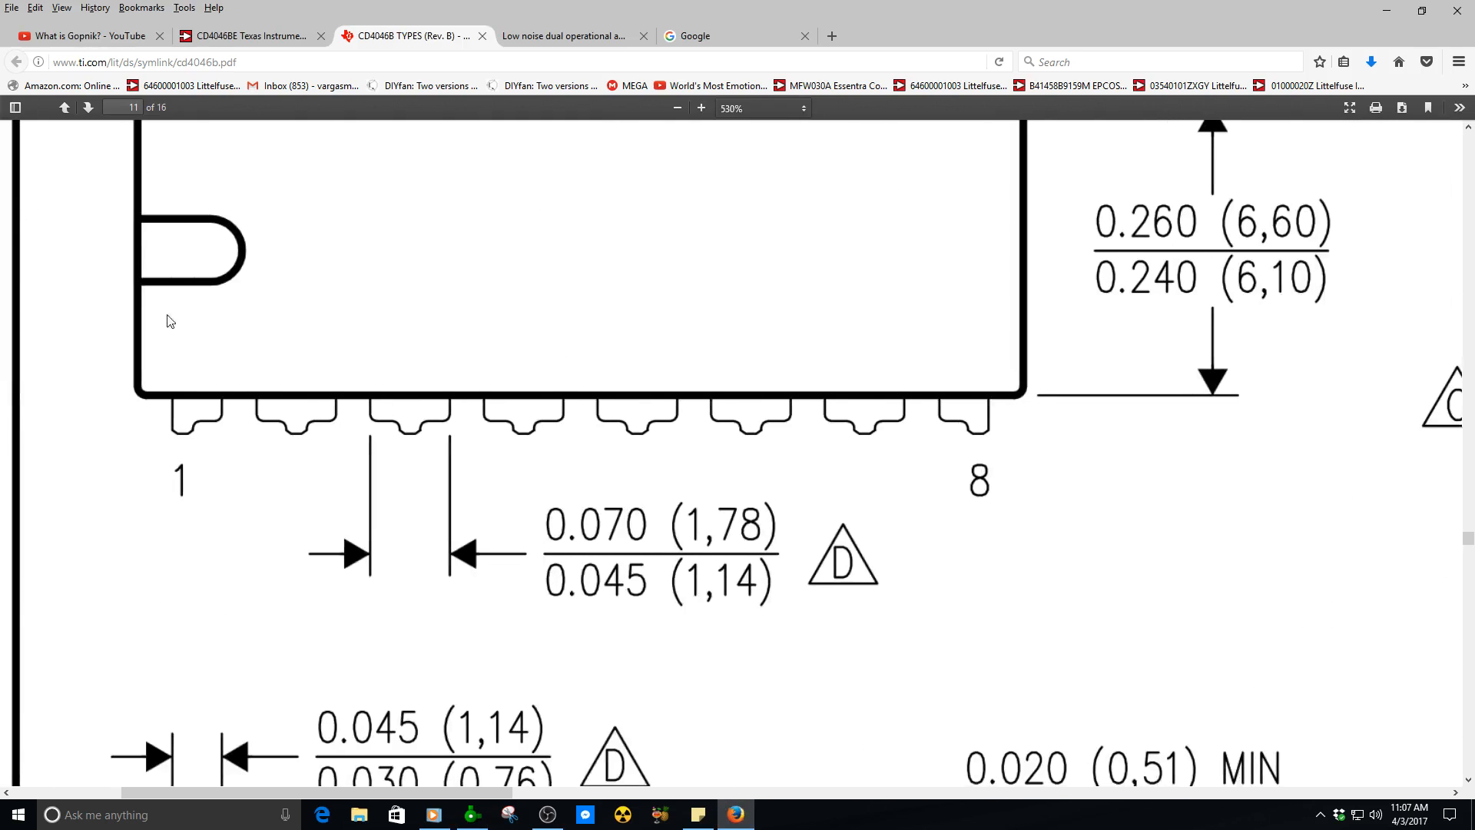
{"action": "scroll", "coordinate": [161, 299], "scroll_direction": "up", "scroll_amount": 2}
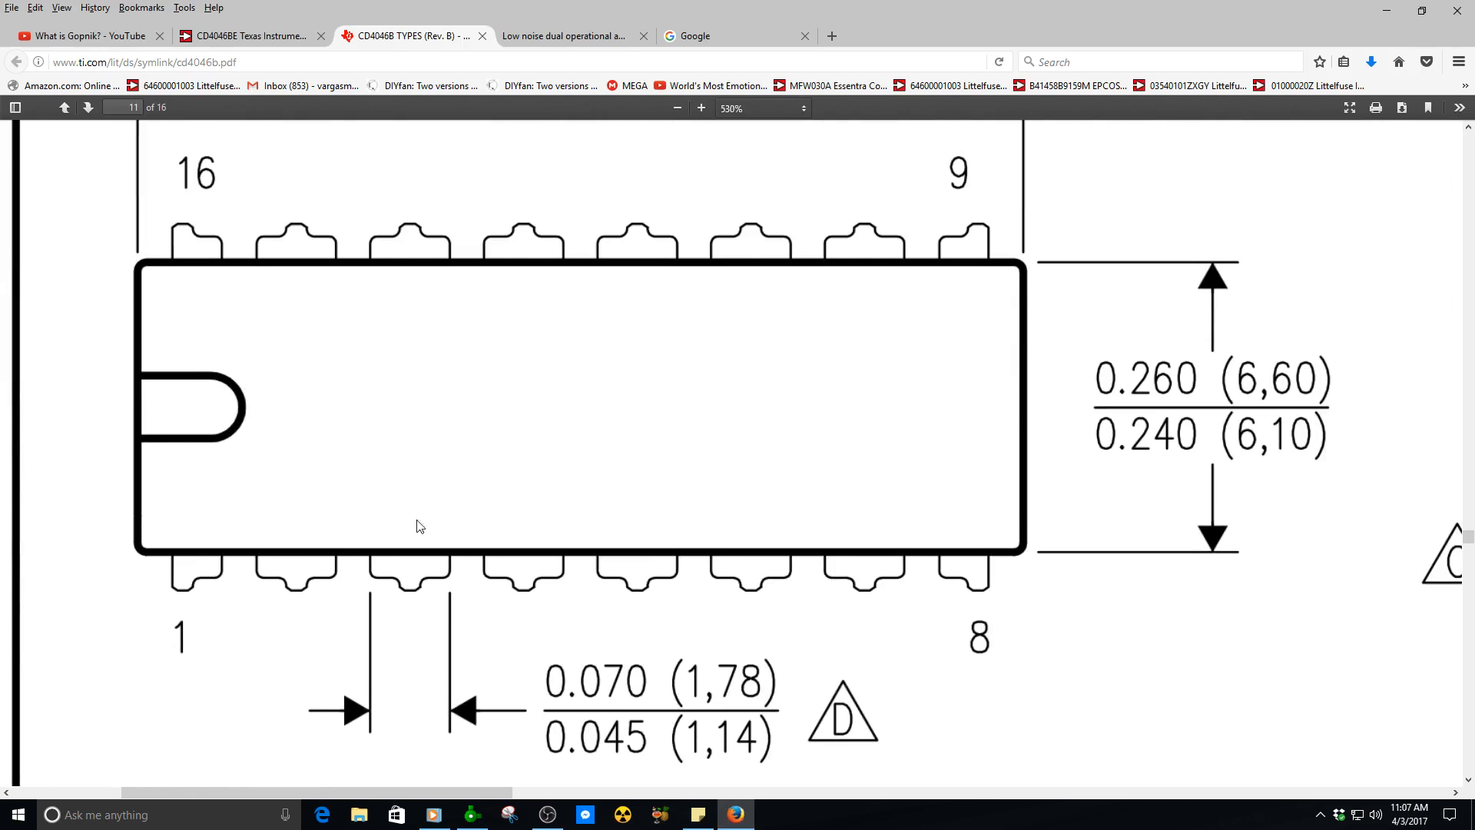
{"action": "left_click", "coordinate": [472, 814]}
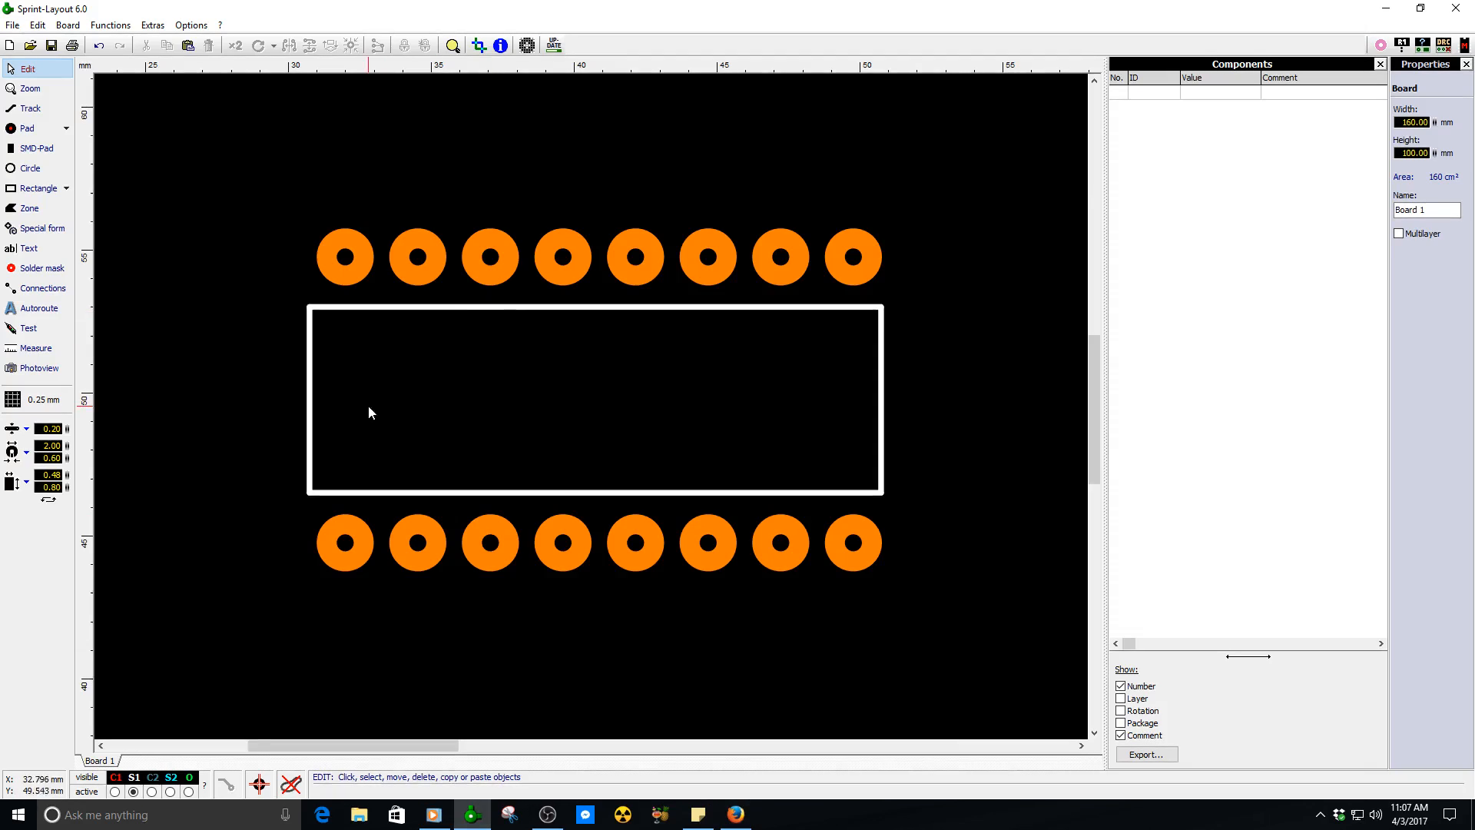
- Turn on the grid display in the board area around the body outline's left side
{"action": "scroll", "coordinate": [368, 413], "scroll_direction": "up", "scroll_amount": 1}
{"action": "left_click", "coordinate": [469, 424]}
{"action": "scroll", "coordinate": [591, 413], "scroll_direction": "up", "scroll_amount": 1}
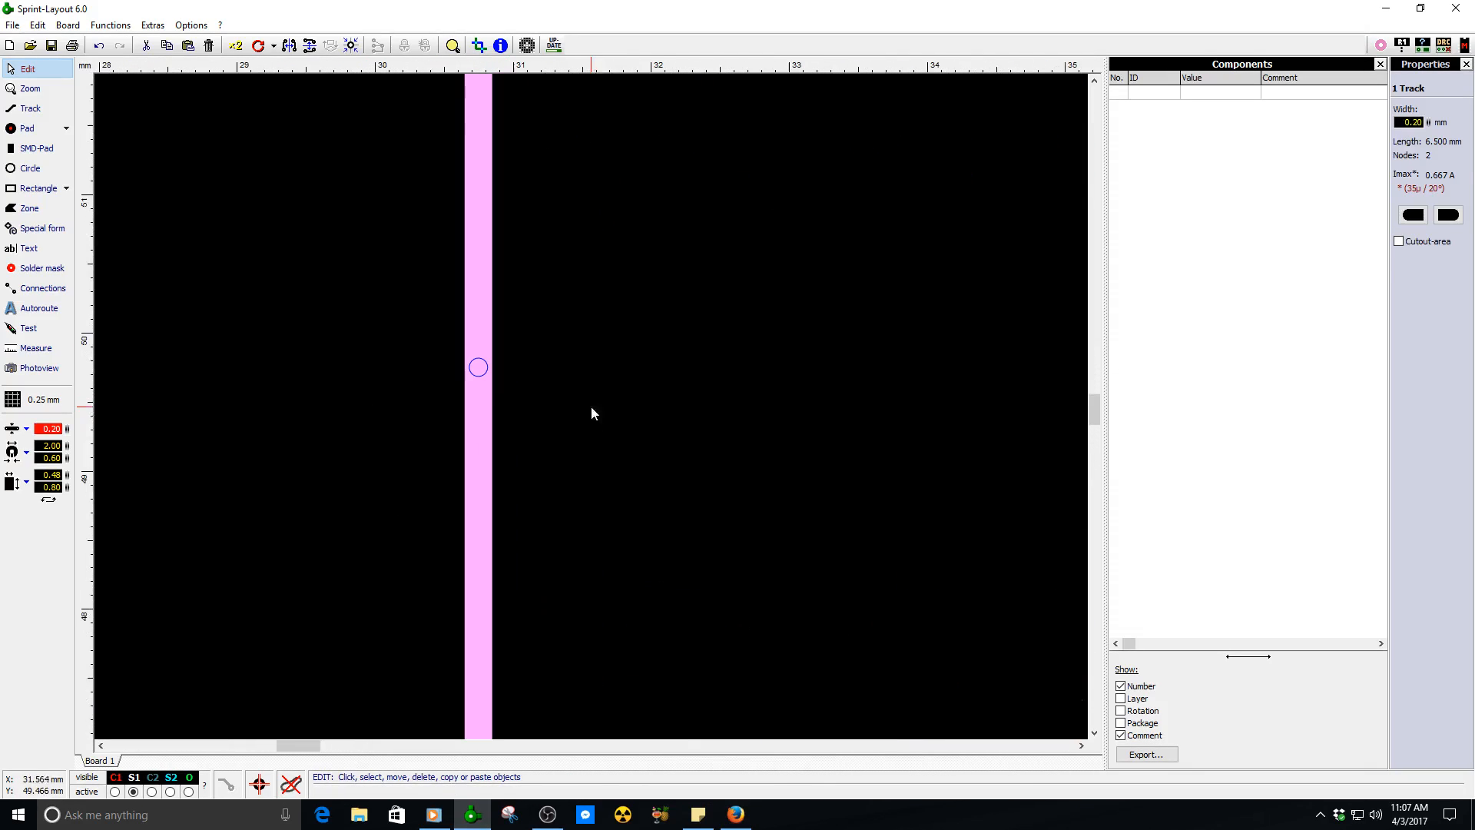
{"action": "left_click", "coordinate": [30, 169]}
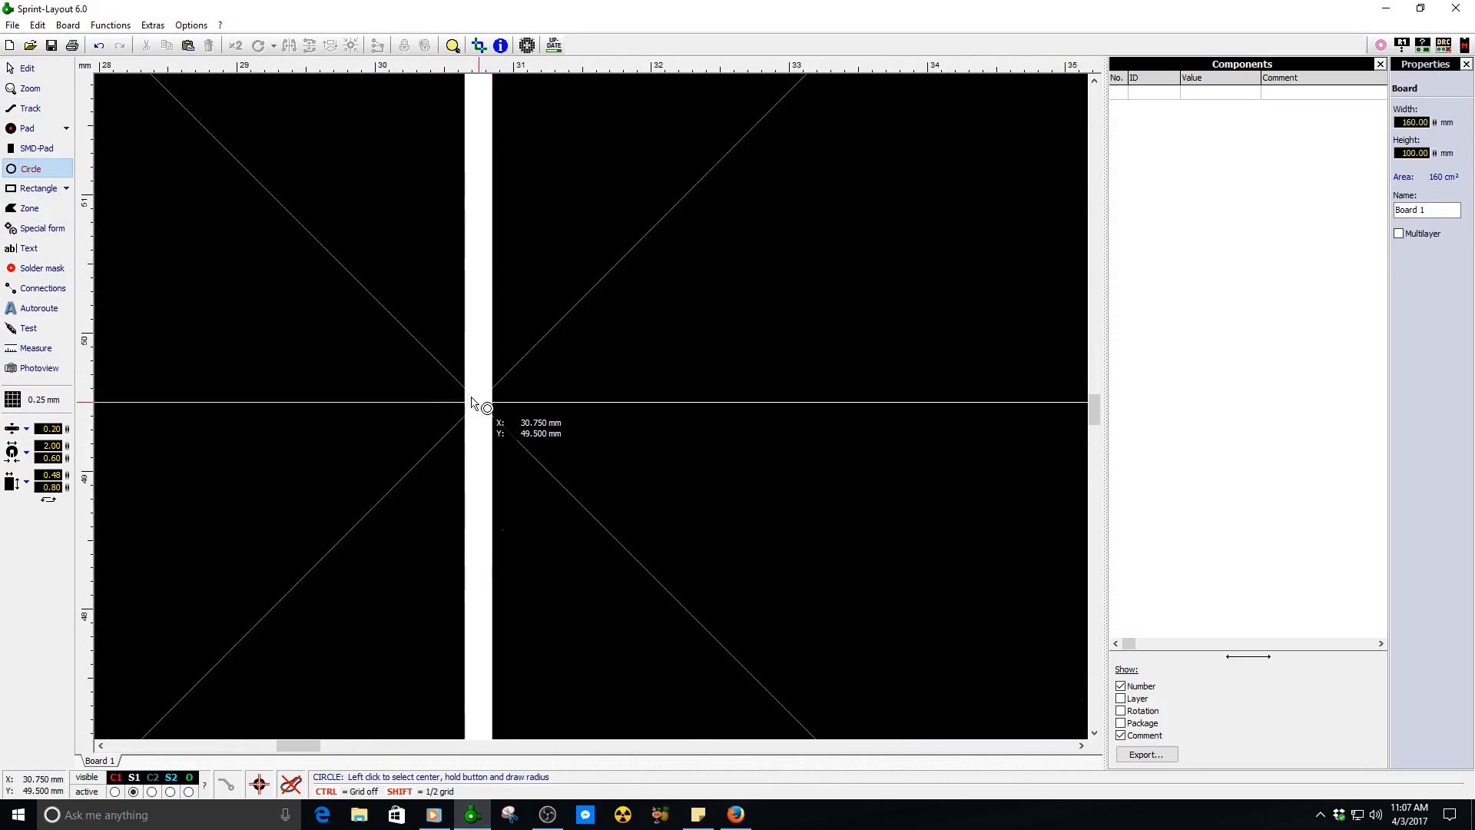
{"action": "left_click", "coordinate": [31, 399]}
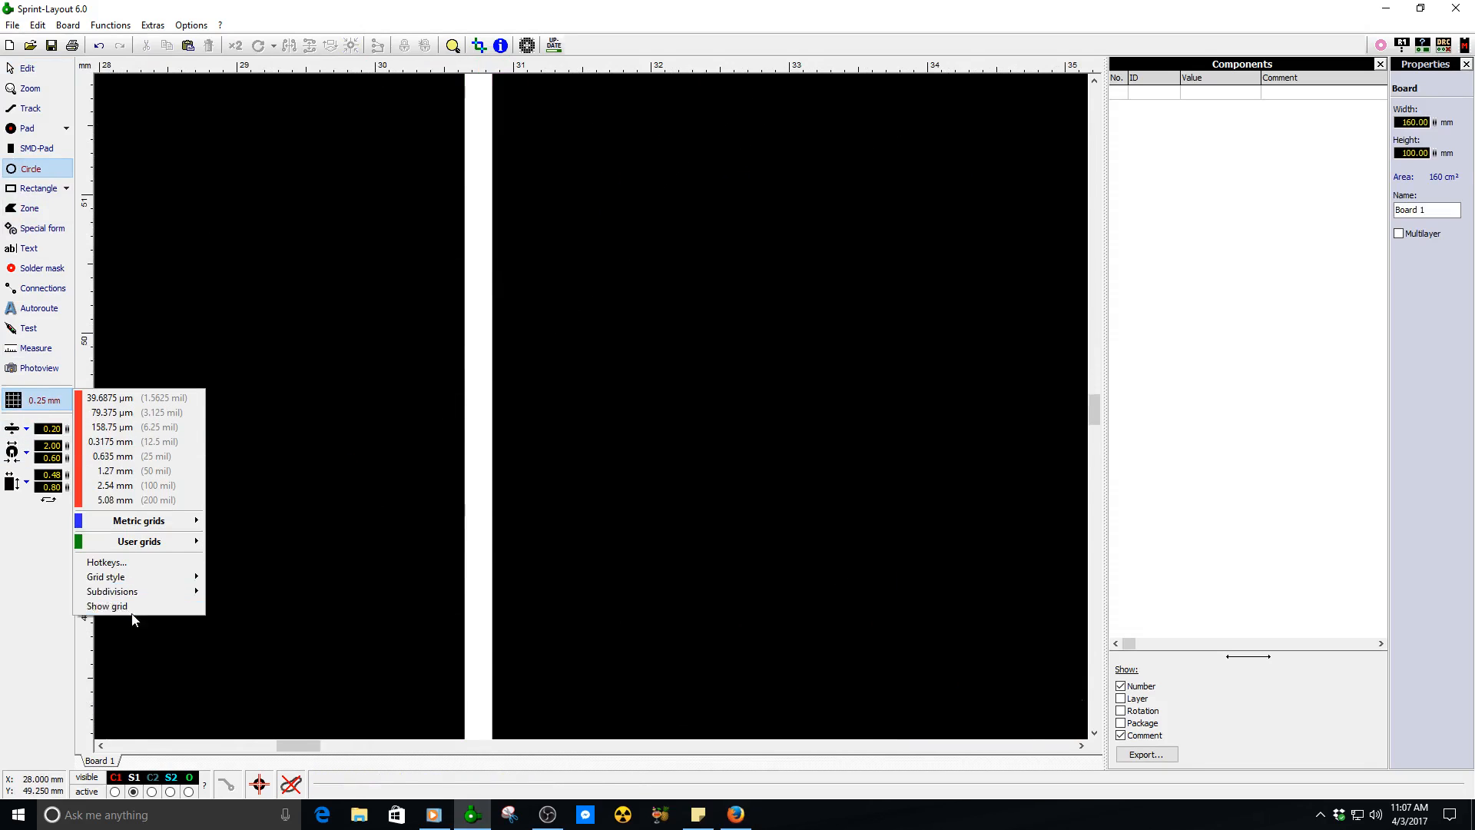
{"action": "left_click", "coordinate": [127, 606]}
{"action": "key", "text": "Escape"}
- Draw a circle about 1.50 mm in diameter centred on the midpoint of the outline's left side
{"action": "left_click", "coordinate": [481, 425]}
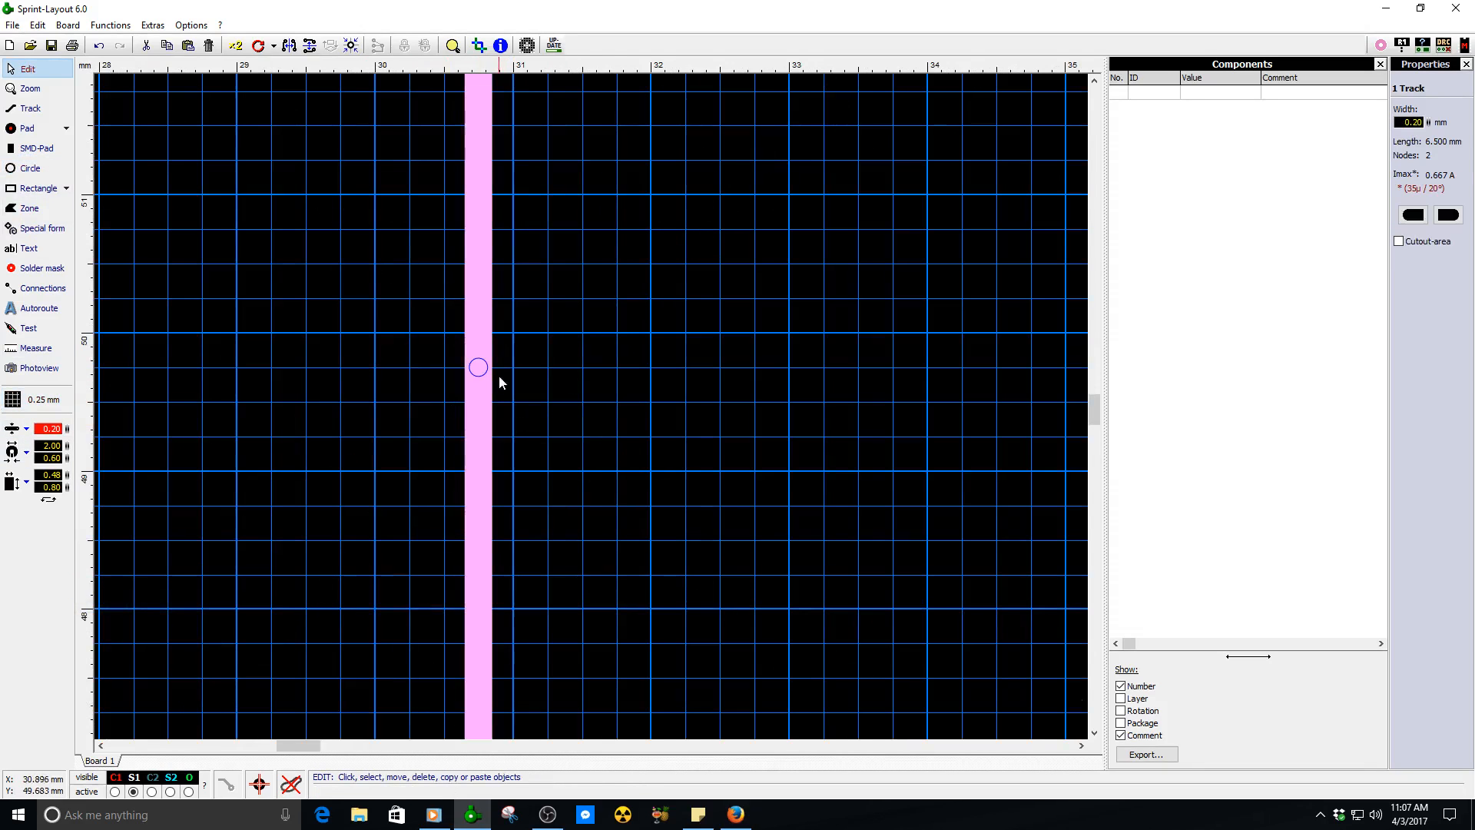
{"action": "scroll", "coordinate": [500, 377], "scroll_direction": "up", "scroll_amount": 3}
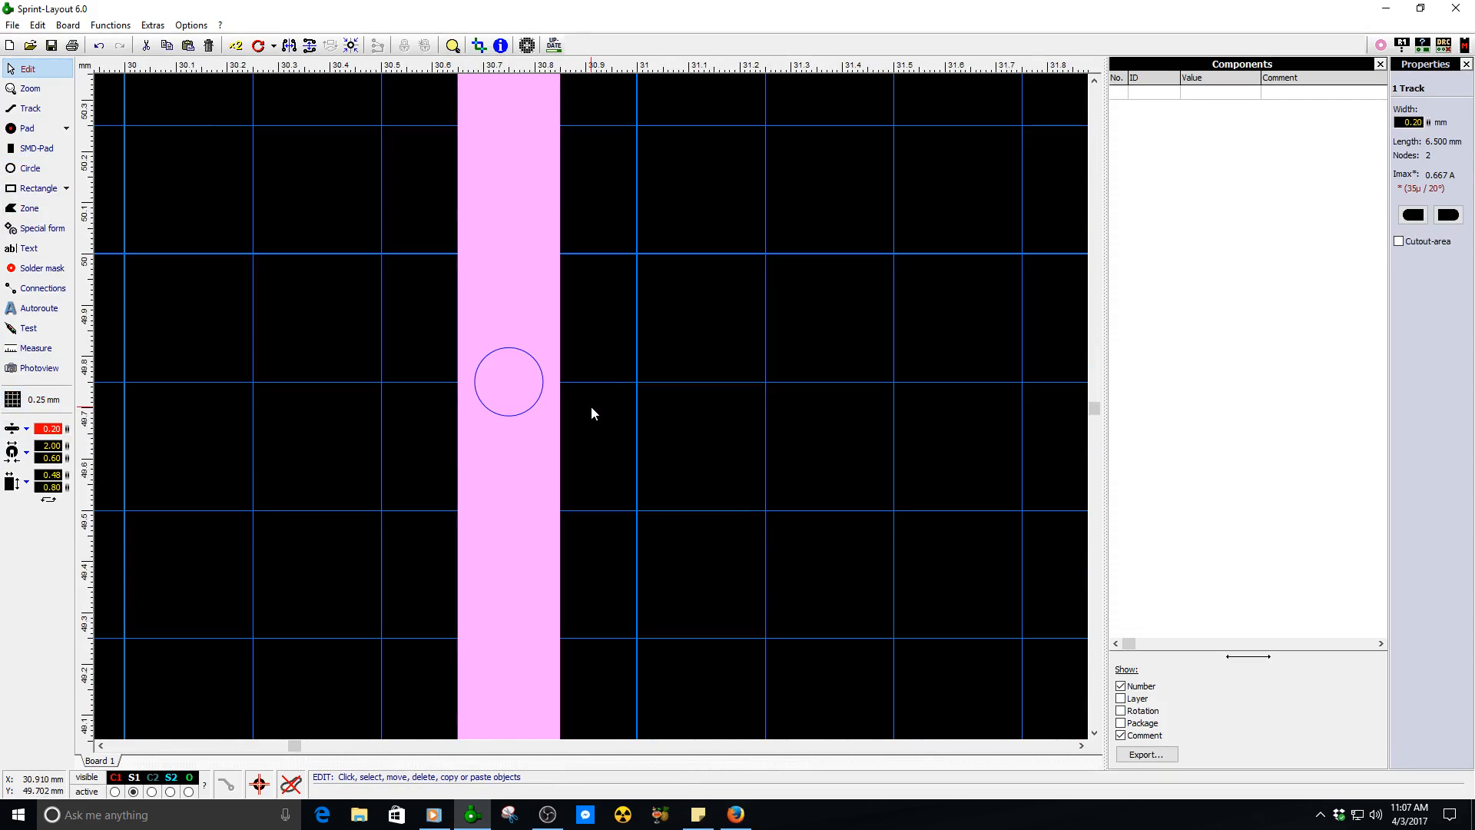
{"action": "left_click", "coordinate": [25, 170]}
{"action": "mouse_move", "coordinate": [508, 381]}
{"action": "left_mouse_down"}
{"action": "mouse_move", "coordinate": [509, 535]}
{"action": "mouse_move", "coordinate": [566, 511]}
{"action": "mouse_move", "coordinate": [574, 566]}
{"action": "mouse_move", "coordinate": [567, 549]}
{"action": "left_mouse_up"}
{"action": "scroll", "coordinate": [567, 510], "scroll_direction": "down", "scroll_amount": 3}
{"action": "key", "text": "Escape"}
- Move the circle horizontally into the body outline so its centre lies at X 32.75 mm
{"action": "left_click", "coordinate": [701, 458]}
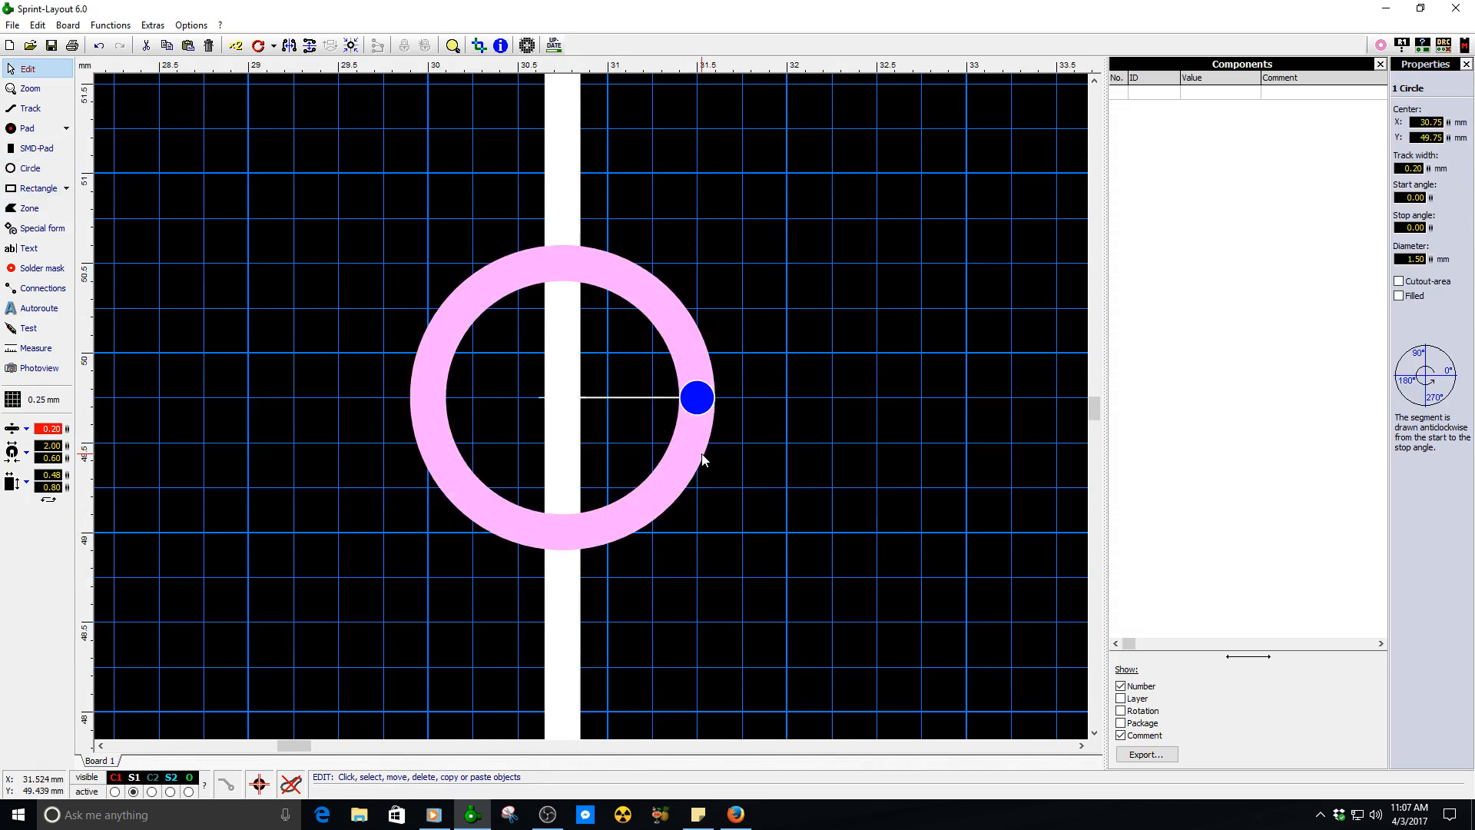
{"action": "key", "text": "Right"}
{"action": "scroll", "coordinate": [734, 464], "scroll_direction": "down", "scroll_amount": 2}
{"action": "key", "text": "Right"}
{"action": "key", "text": "Right"}
{"action": "key", "text": "Right"}
{"action": "key", "text": "Right"}
{"action": "key", "text": "Right"}
{"action": "key", "text": "Right"}
{"action": "key", "text": "Right"}
{"action": "key", "text": "Right"}
{"action": "key", "text": "Right"}
{"action": "key", "text": "Right"}
{"action": "key", "text": "Right"}
{"action": "key", "text": "Left"}
{"action": "key", "text": "Left"}
{"action": "key", "text": "Left"}
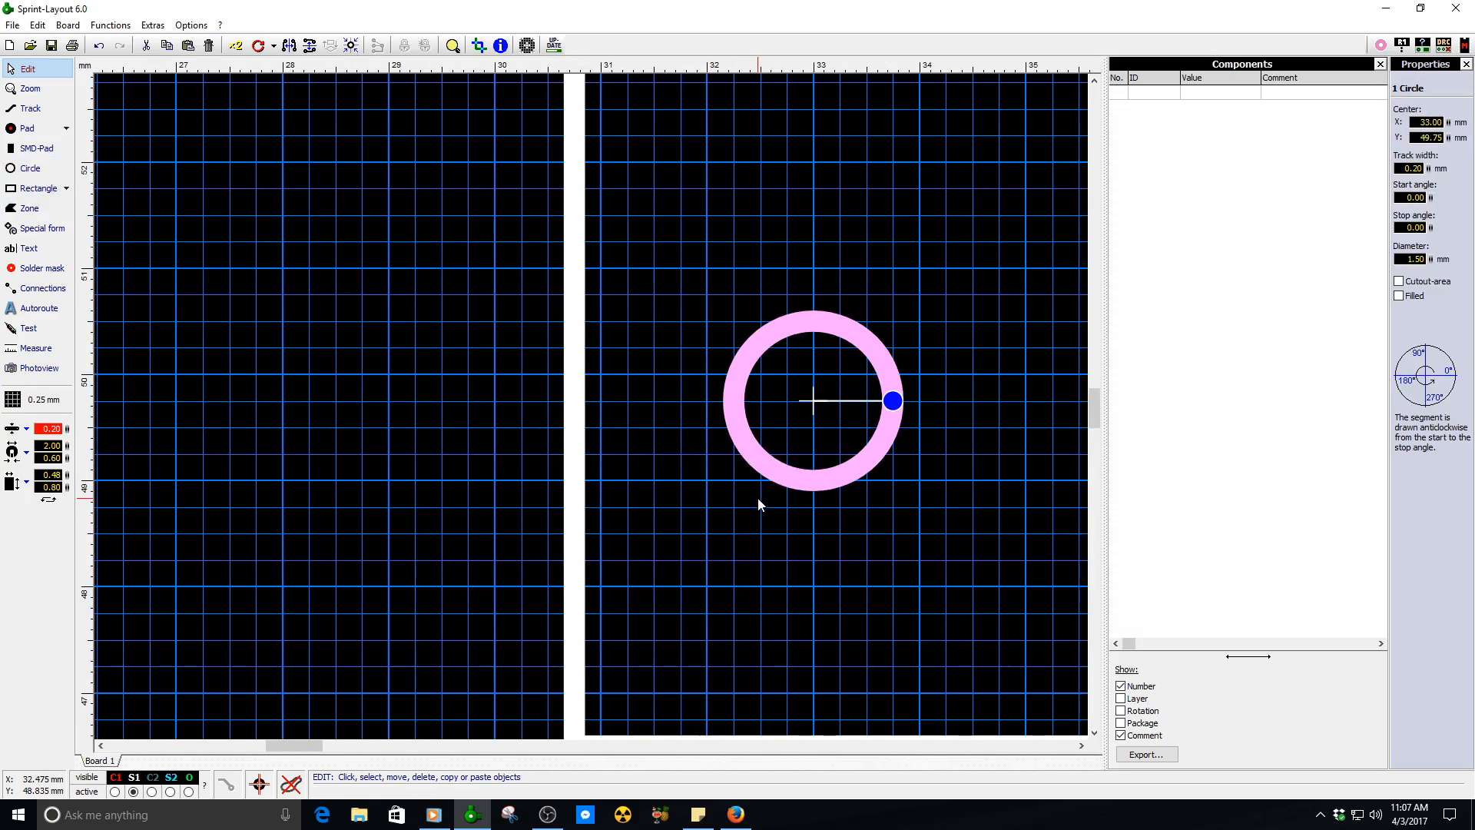
{"action": "key", "text": "Left"}
{"action": "left_click", "coordinate": [760, 501]}
- Reshape the circle into a right-facing half arc with start angle 270° and stop angle 90°
{"action": "left_click", "coordinate": [811, 474]}
{"action": "scroll", "coordinate": [871, 450], "scroll_direction": "up", "scroll_amount": 1}
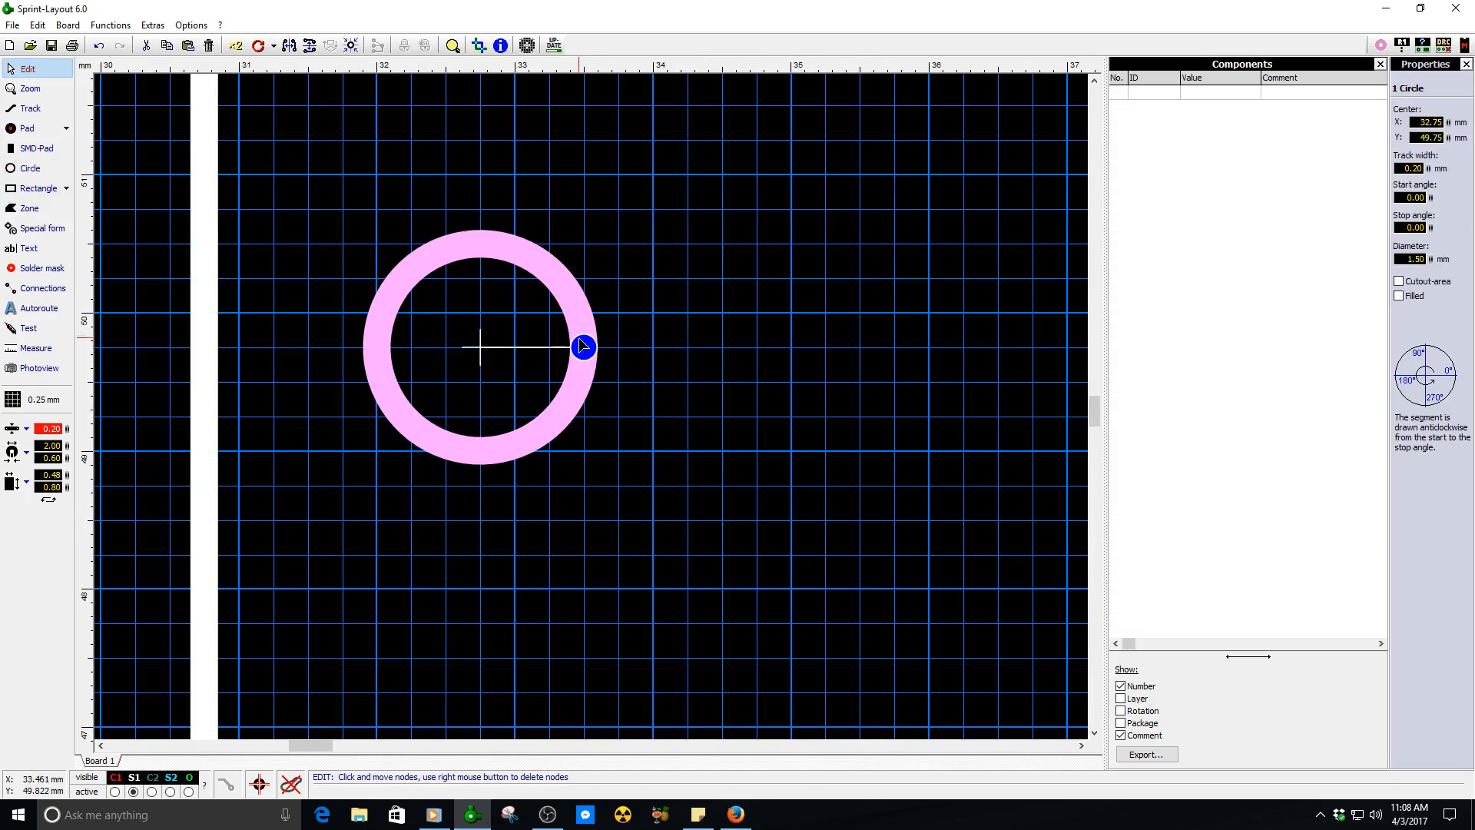
{"action": "scroll", "coordinate": [582, 346], "scroll_direction": "up", "scroll_amount": 1}
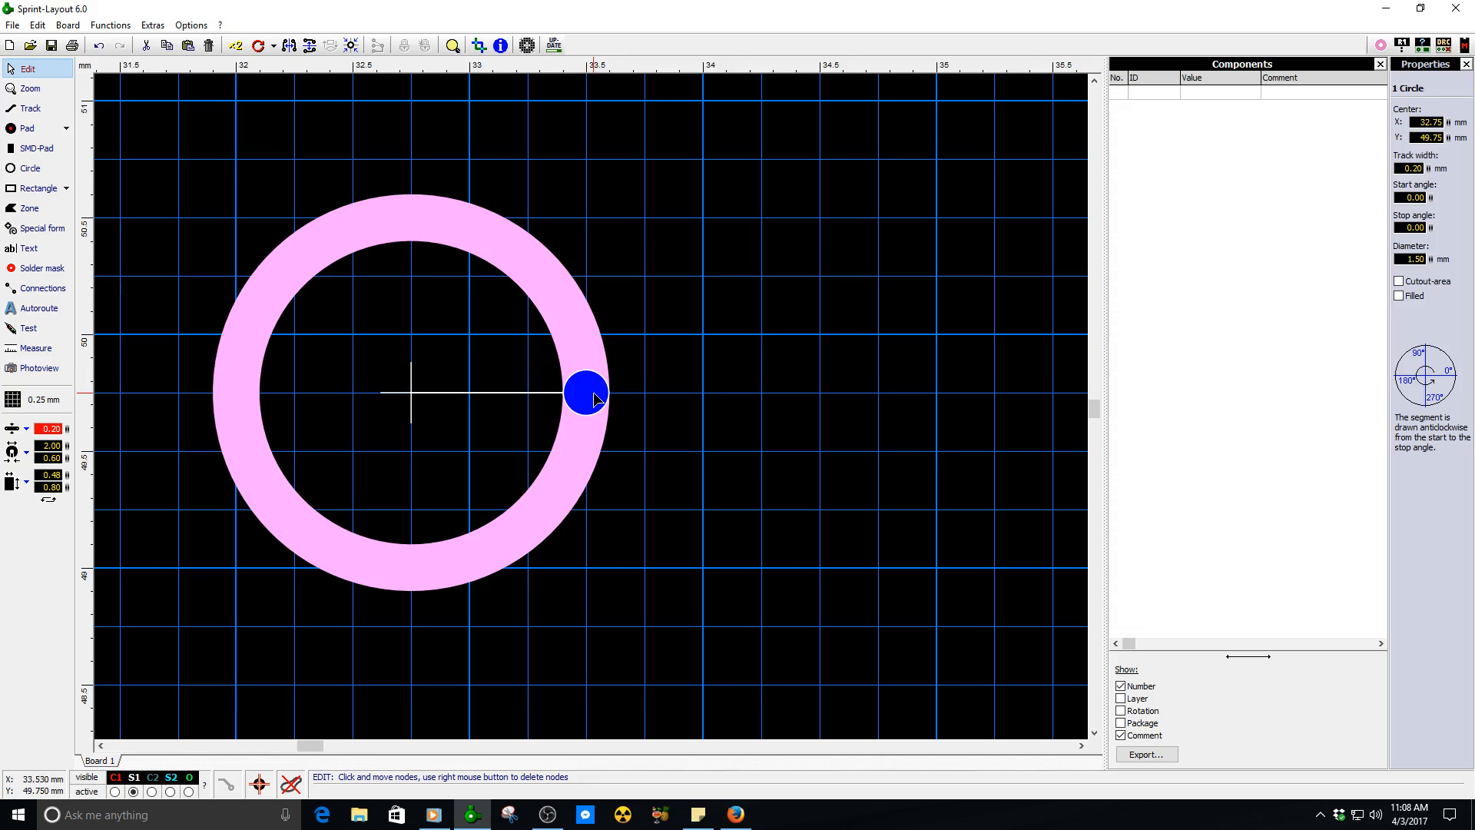
{"action": "left_click_drag", "start_coordinate": [595, 398], "coordinate": [368, 228]}
{"action": "left_click_drag", "start_coordinate": [391, 313], "coordinate": [419, 315]}
{"action": "left_click_drag", "start_coordinate": [599, 407], "coordinate": [401, 504]}
{"action": "left_click", "coordinate": [624, 513]}
- Draw a straight 2 mm track from the arc's upper end to the outline's left side
{"action": "scroll", "coordinate": [624, 514], "scroll_direction": "down", "scroll_amount": 3}
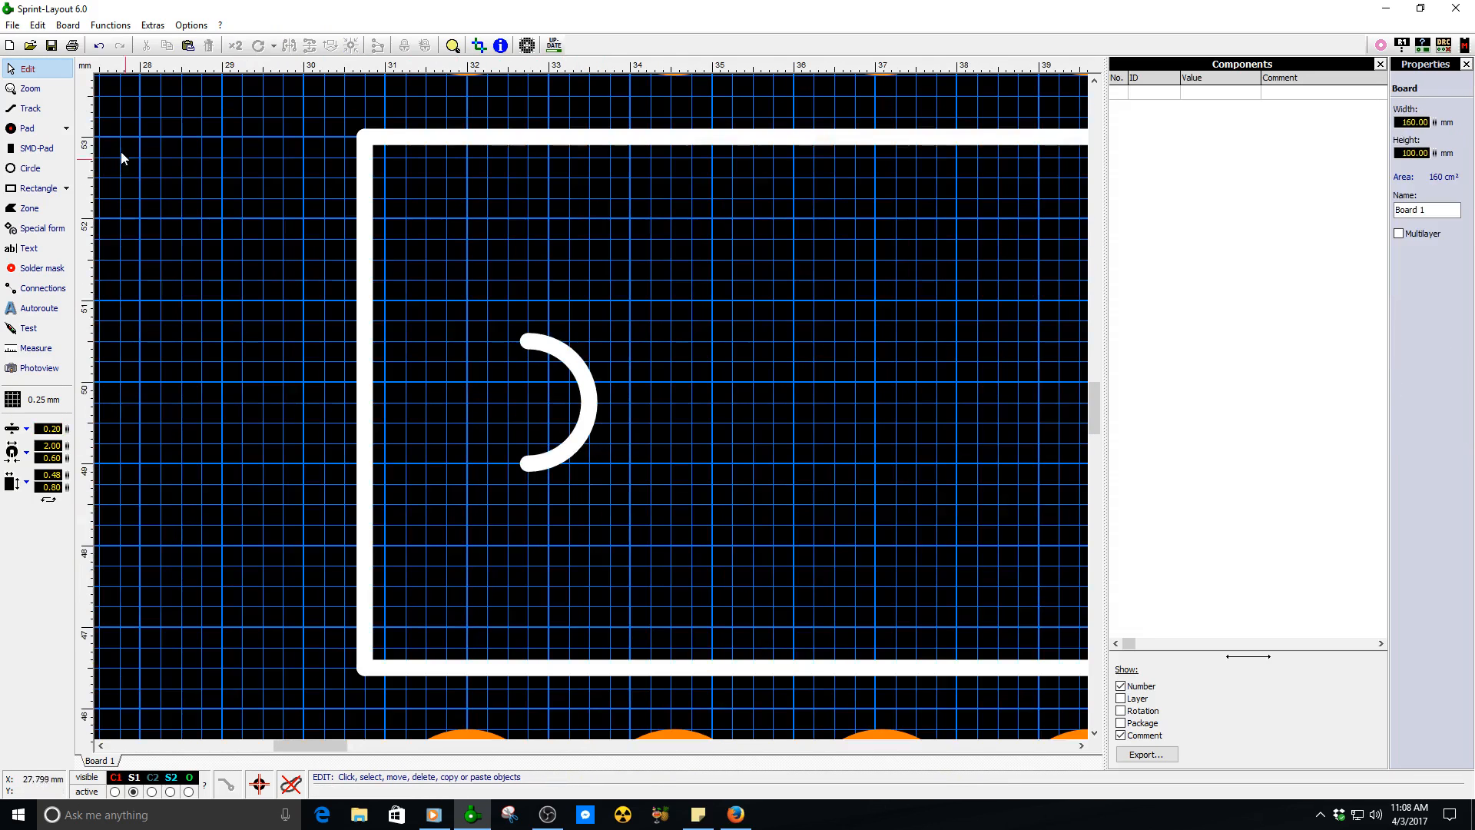
{"action": "left_click", "coordinate": [31, 108]}
{"action": "left_click", "coordinate": [528, 340]}
{"action": "left_click", "coordinate": [447, 340]}
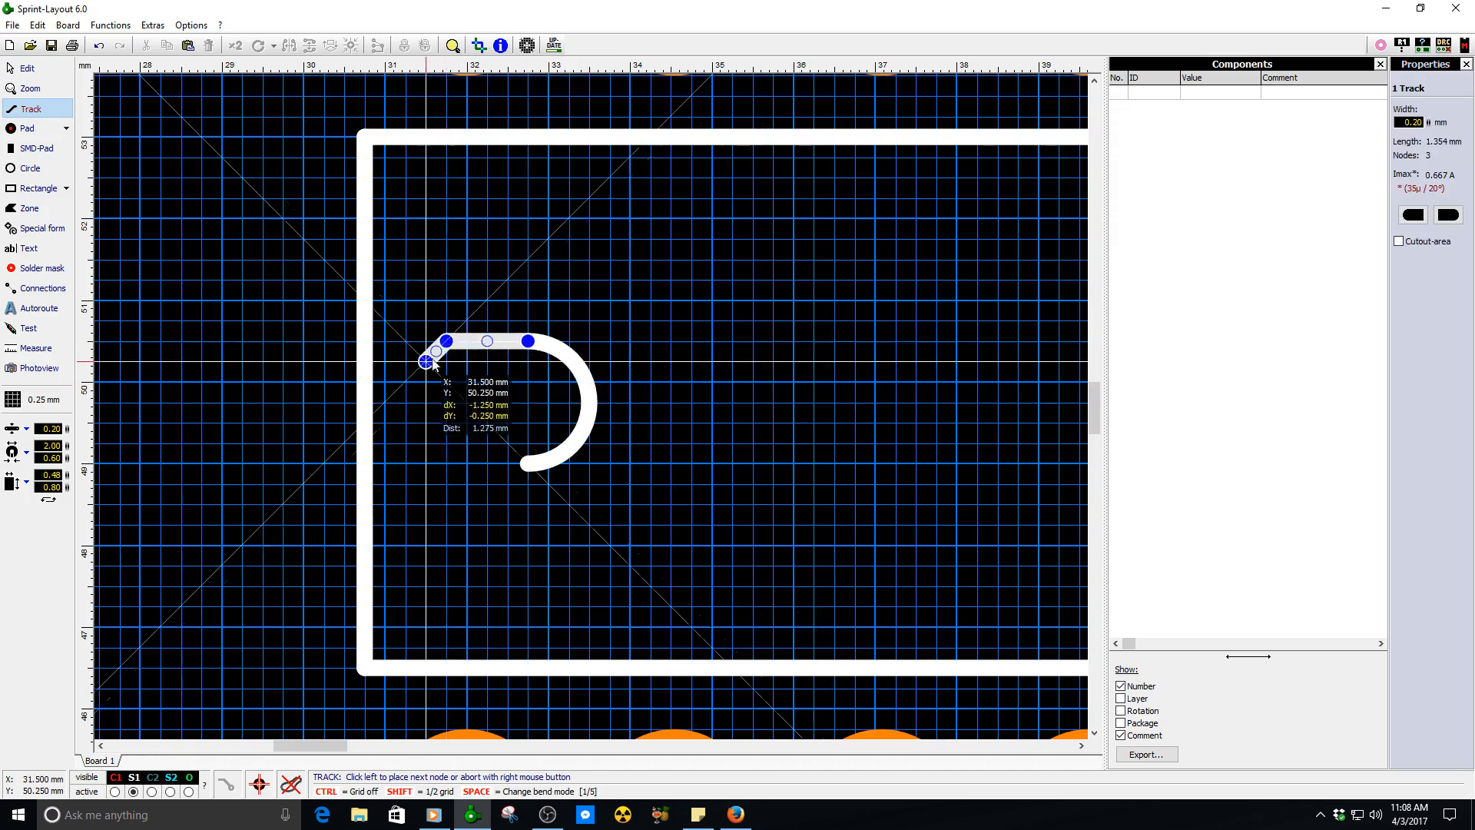
{"action": "scroll", "coordinate": [433, 359], "scroll_direction": "up", "scroll_amount": 3}
{"action": "left_click", "coordinate": [423, 363]}
{"action": "right_click", "coordinate": [423, 363]}
{"action": "right_click", "coordinate": [423, 363]}
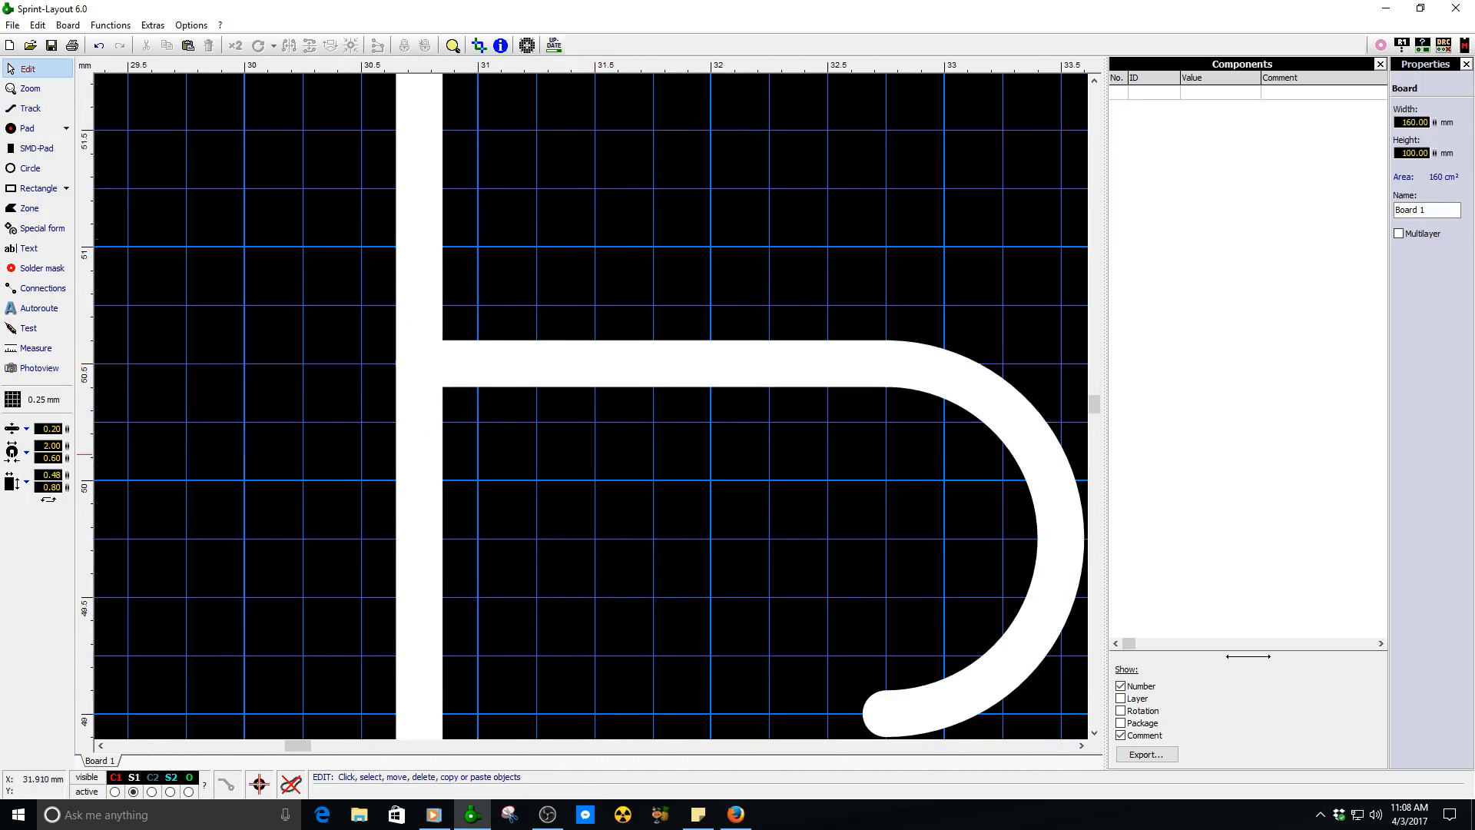
- Duplicate the notch's upper track and place the copy between the arc's lower end and the outline's left side
{"action": "scroll", "coordinate": [653, 463], "scroll_direction": "down", "scroll_amount": 3}
{"action": "left_click", "coordinate": [624, 395]}
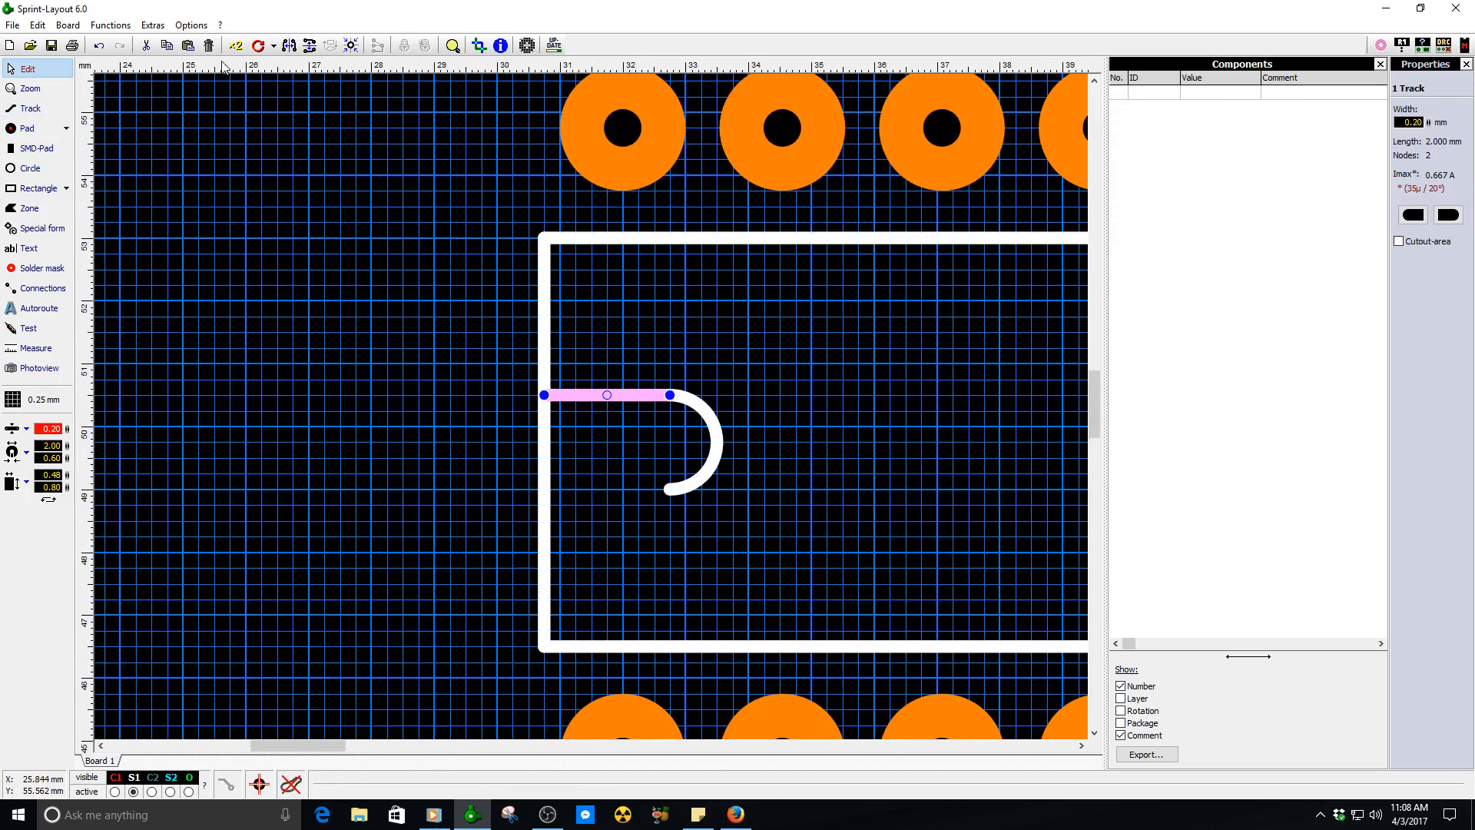
{"action": "left_click", "coordinate": [234, 46]}
{"action": "left_click", "coordinate": [582, 507]}
{"action": "scroll", "coordinate": [647, 506], "scroll_direction": "up", "scroll_amount": 3}
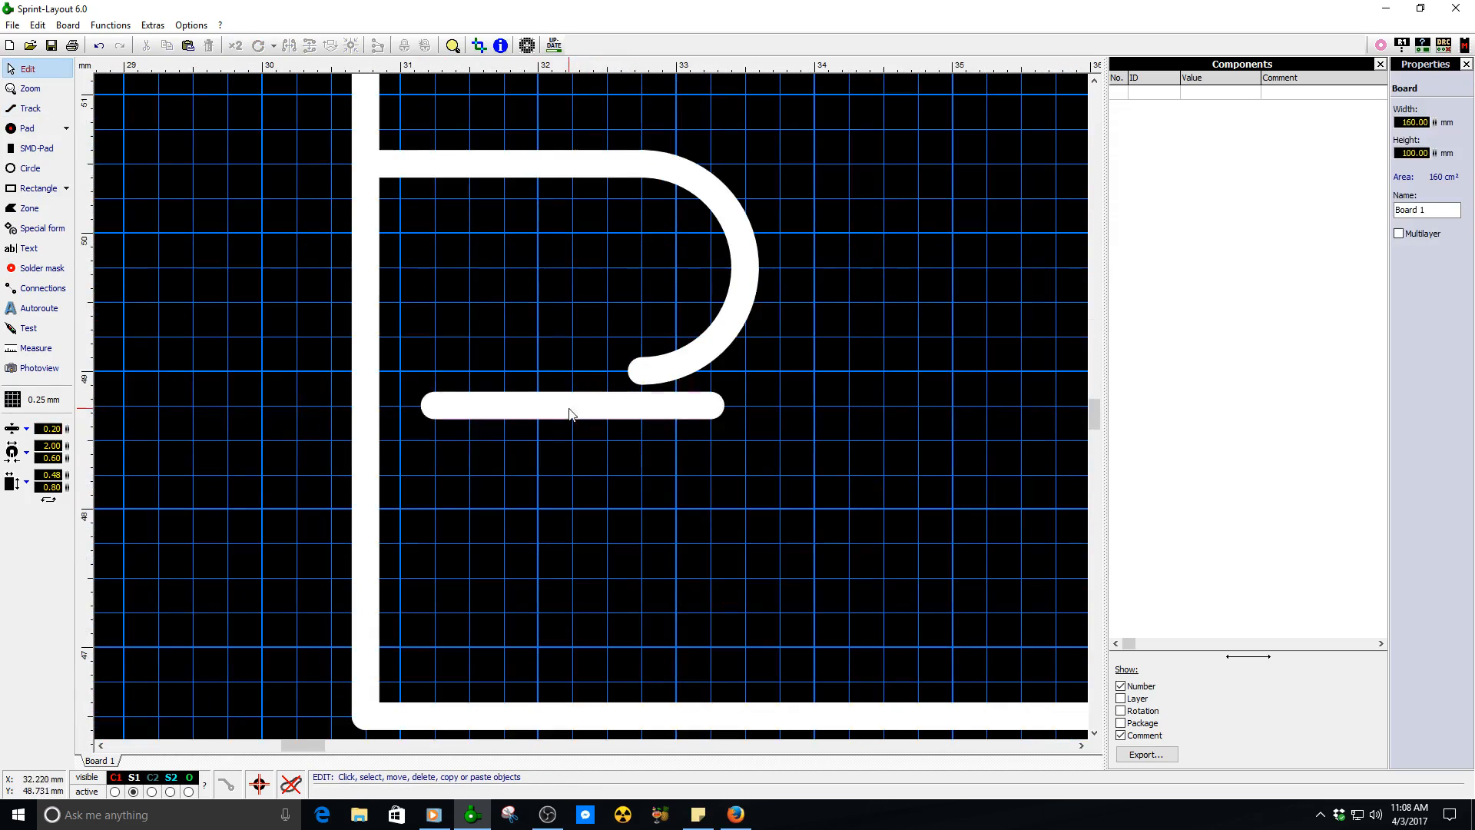
{"action": "left_click_drag", "start_coordinate": [570, 414], "coordinate": [510, 389]}
- Move the notch arc 0.5 mm towards the outline's left side
{"action": "scroll", "coordinate": [671, 422], "scroll_direction": "down", "scroll_amount": 3}
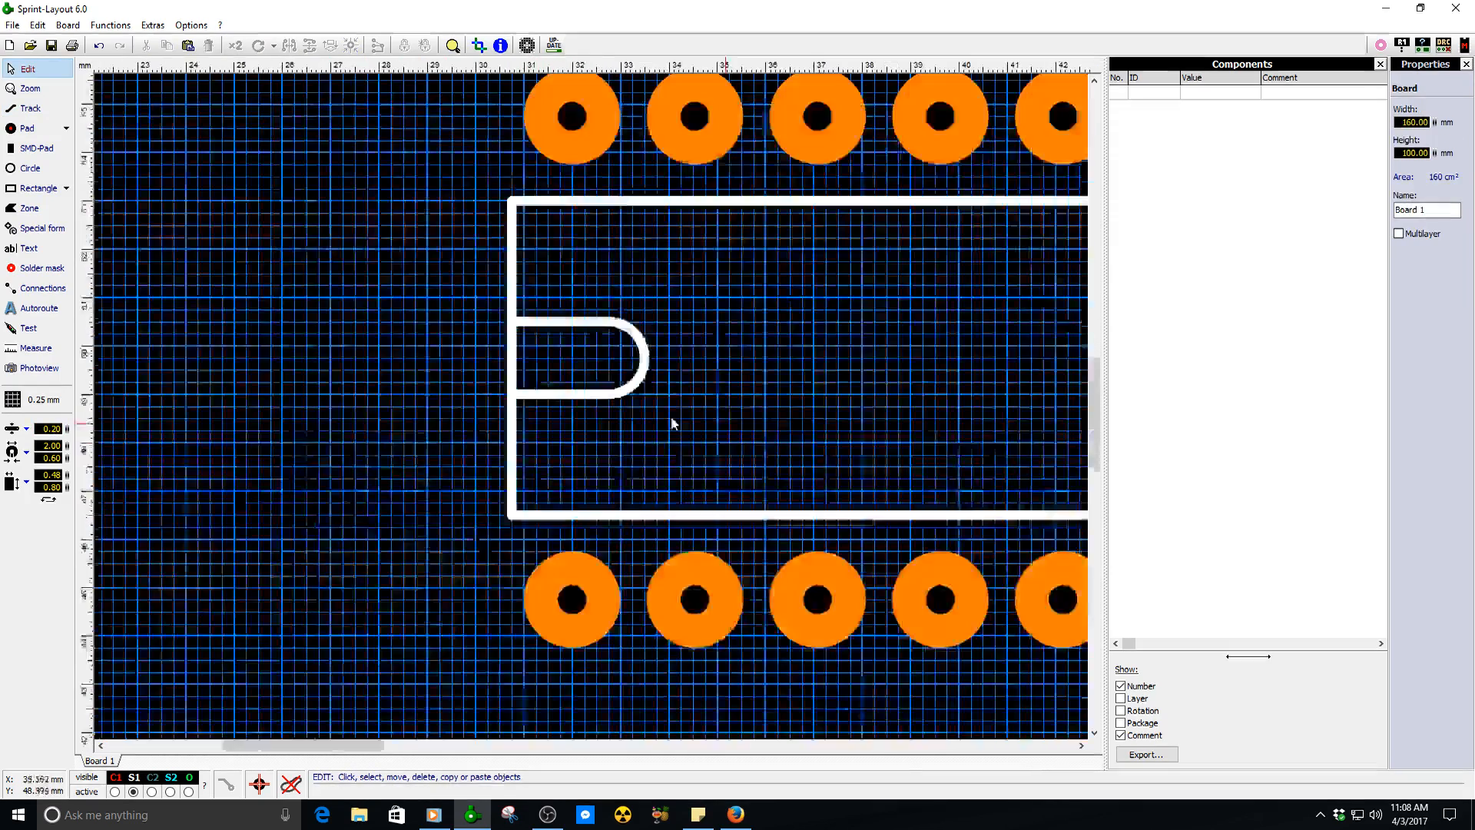
{"action": "scroll", "coordinate": [653, 411], "scroll_direction": "down", "scroll_amount": 2}
{"action": "scroll", "coordinate": [596, 408], "scroll_direction": "up", "scroll_amount": 3}
{"action": "left_click", "coordinate": [608, 399]}
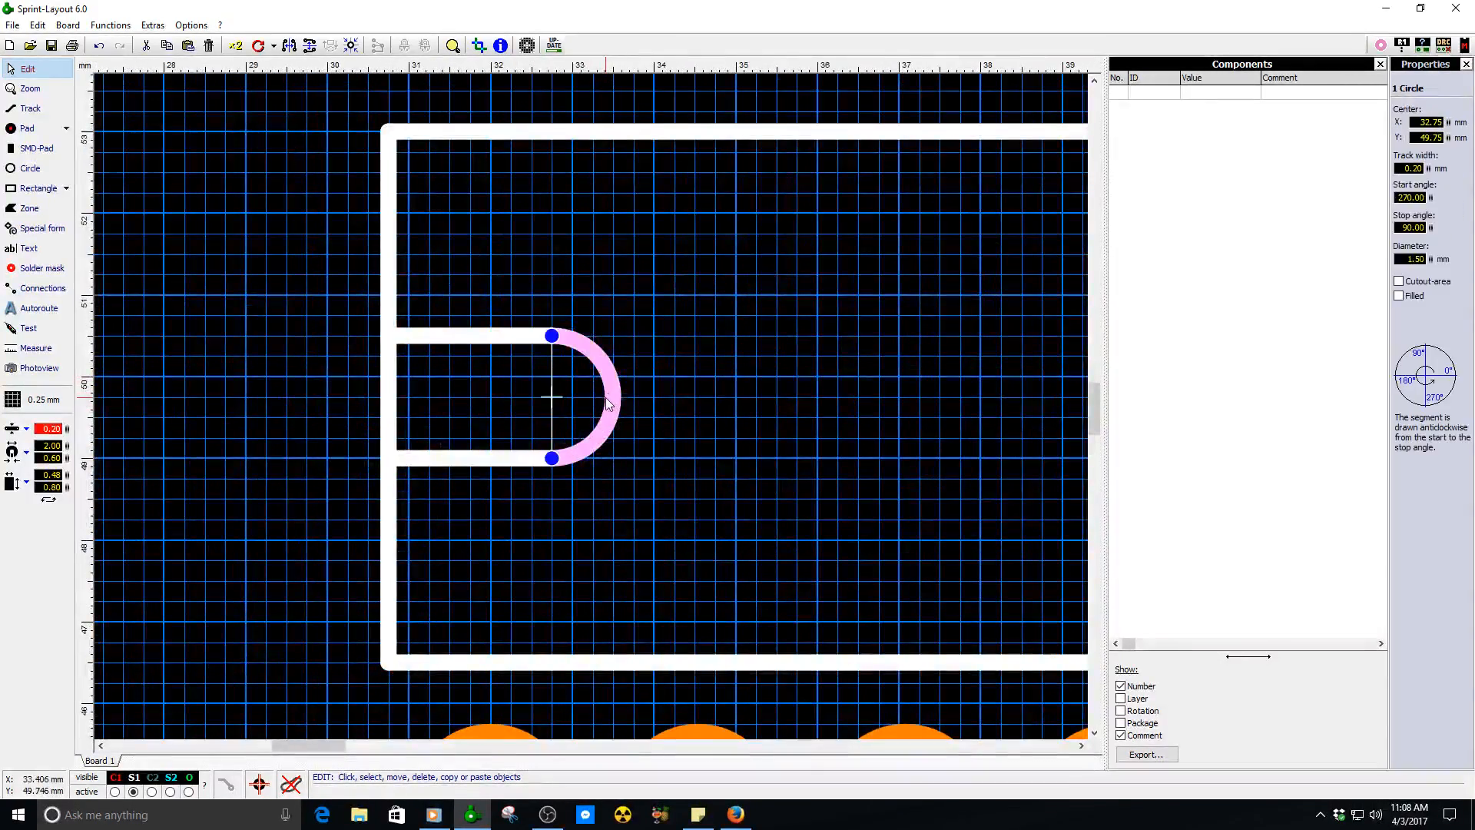
{"action": "key", "text": "Left"}
{"action": "key", "text": "Left"}
- Shorten the lower and upper notch tracks so they end exactly at the arc's endpoints
{"action": "left_click", "coordinate": [461, 458]}
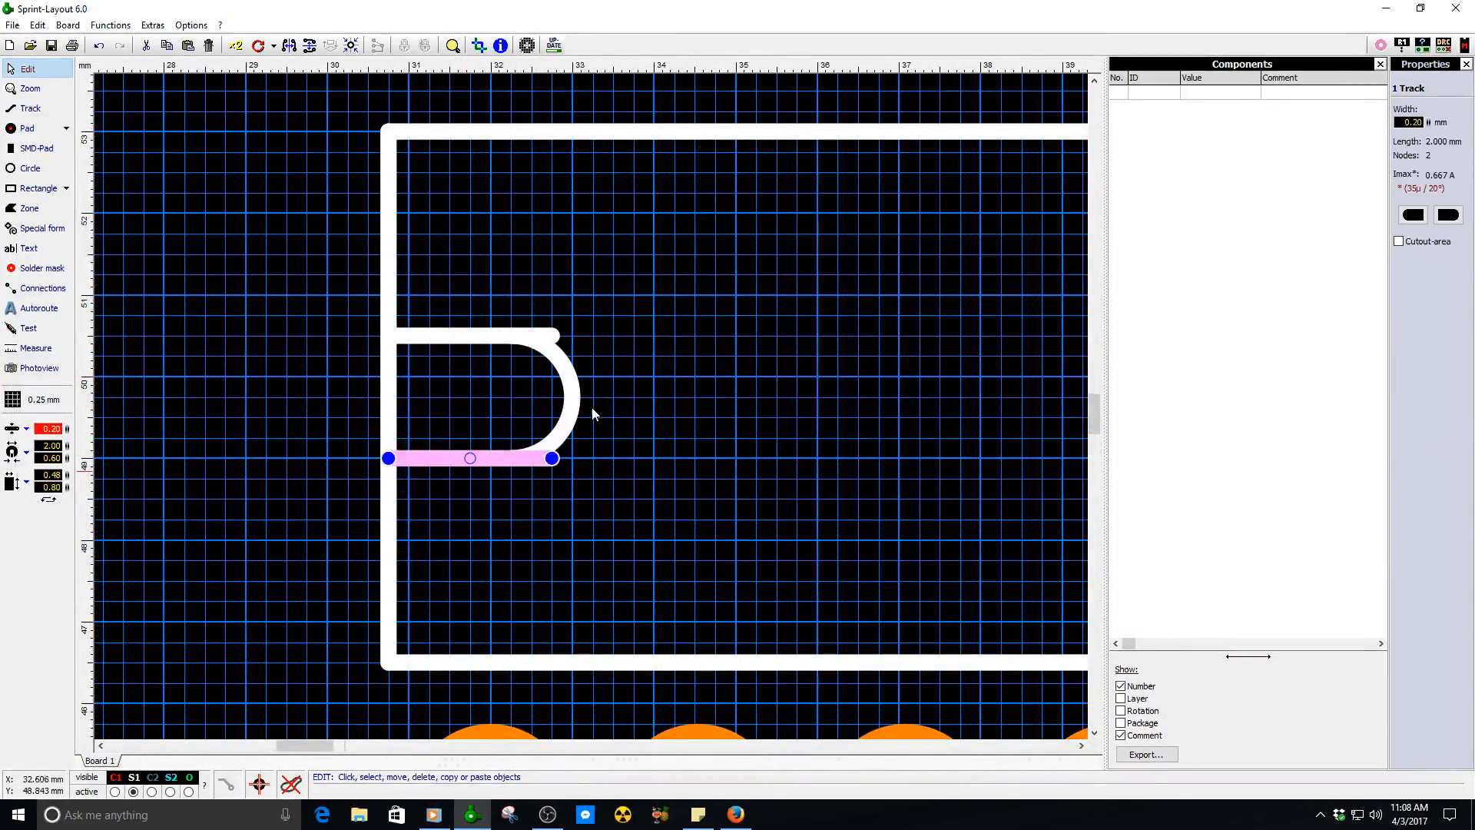
{"action": "scroll", "coordinate": [592, 414], "scroll_direction": "up", "scroll_amount": 2}
{"action": "left_click_drag", "start_coordinate": [606, 373], "coordinate": [515, 371]}
{"action": "left_click", "coordinate": [603, 110]}
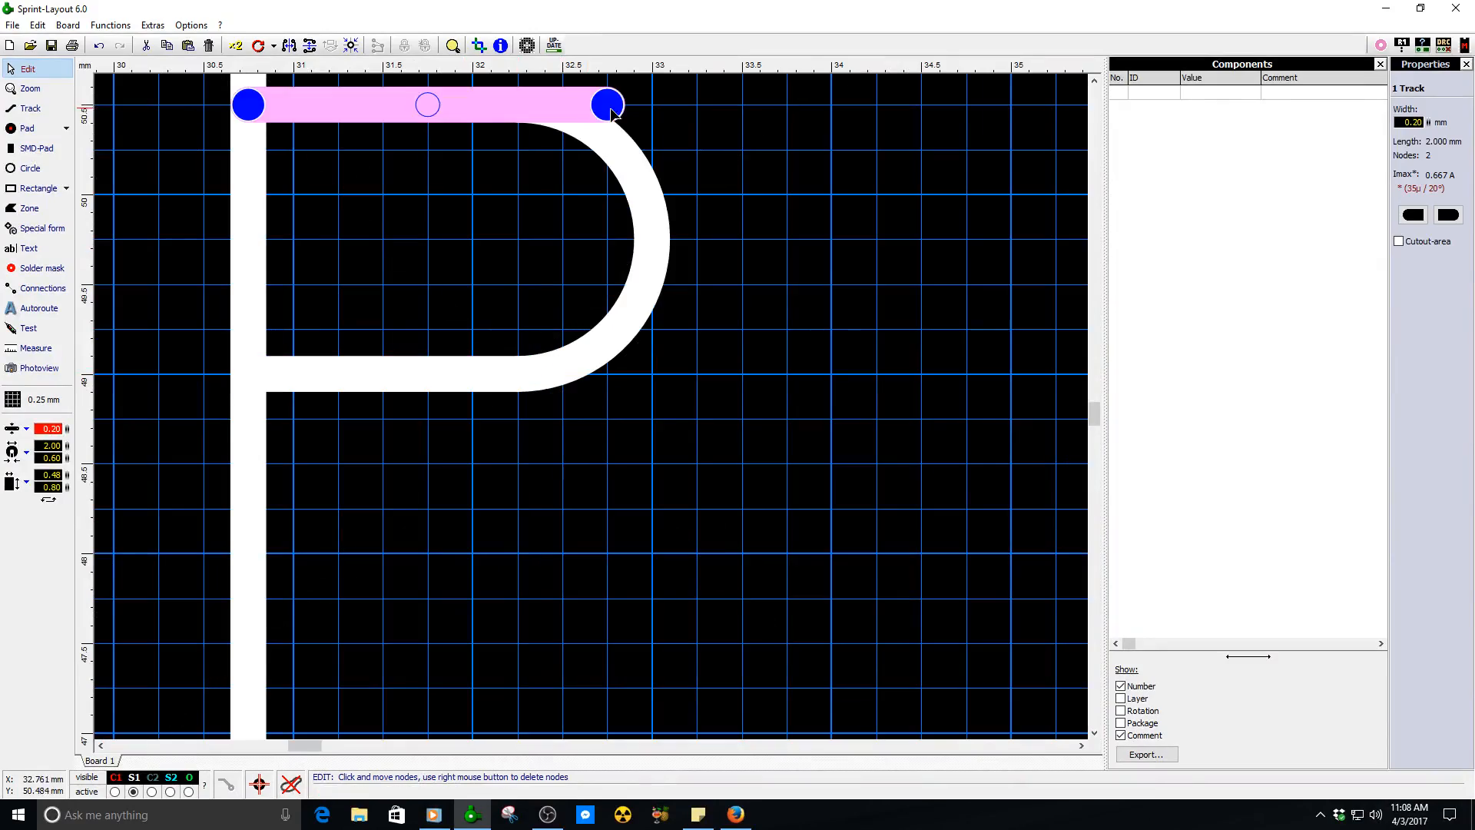
{"action": "left_click_drag", "start_coordinate": [612, 113], "coordinate": [527, 102]}
{"action": "left_click", "coordinate": [762, 333]}
{"action": "scroll", "coordinate": [762, 333], "scroll_direction": "down", "scroll_amount": 5}
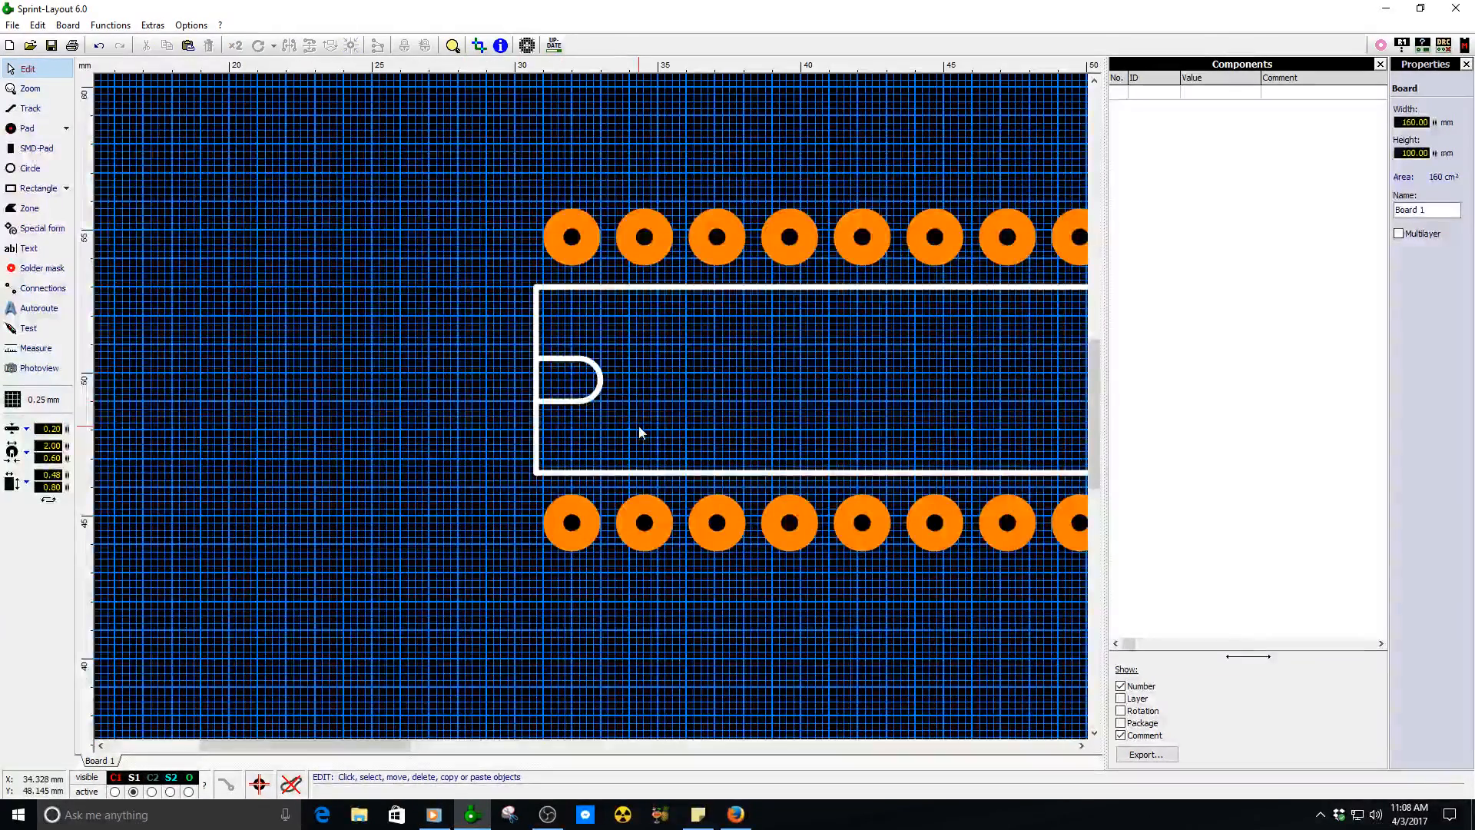
- Check pin 1 in the Firefox datasheet drawing and, back in Sprint-Layout, draw a circle about 2.50 mm in diameter beside the first lower pad
{"action": "left_click", "coordinate": [733, 817]}
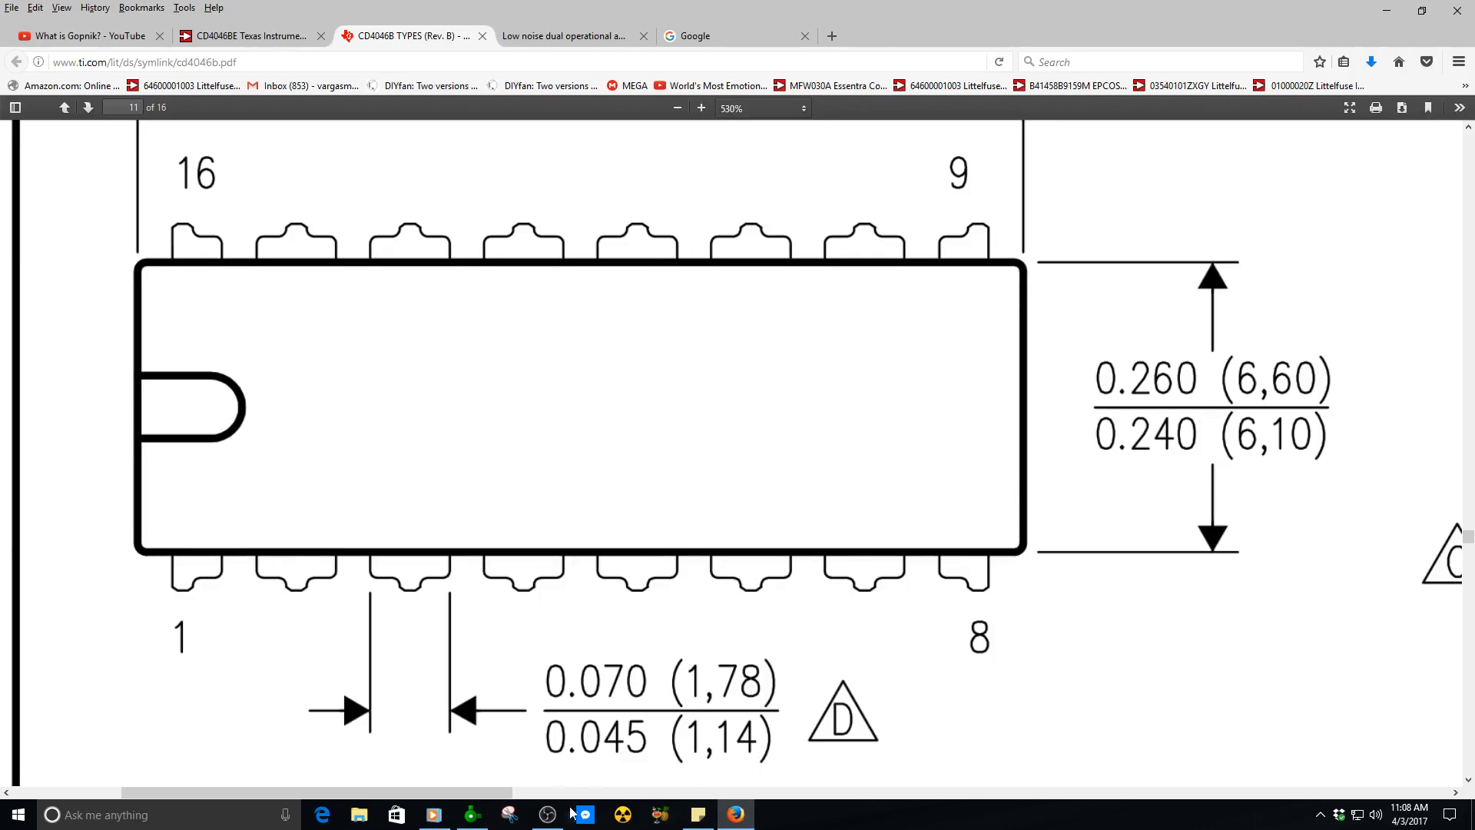
{"action": "left_click", "coordinate": [472, 813]}
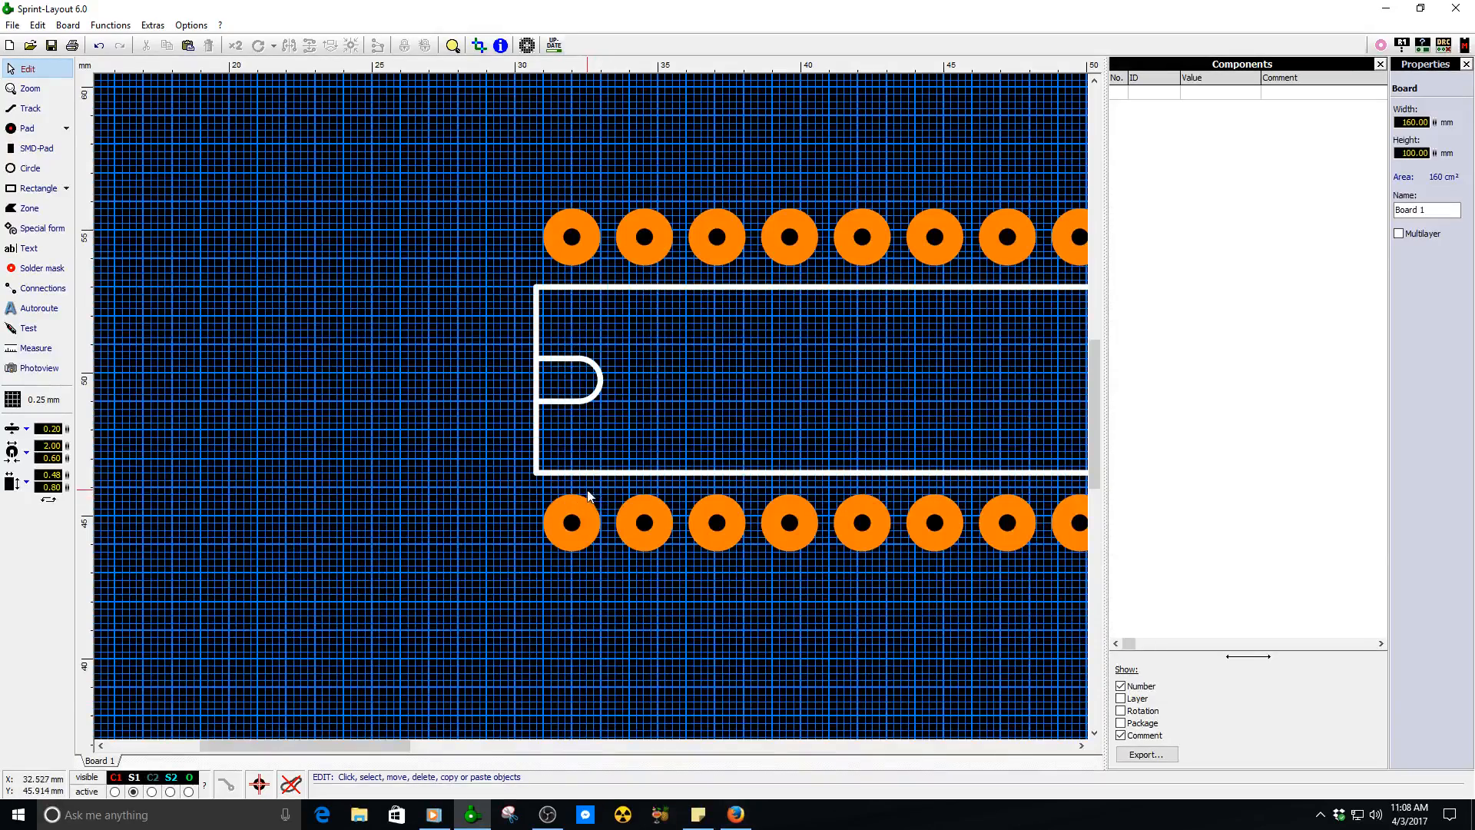
{"action": "scroll", "coordinate": [592, 412], "scroll_direction": "up", "scroll_amount": 3}
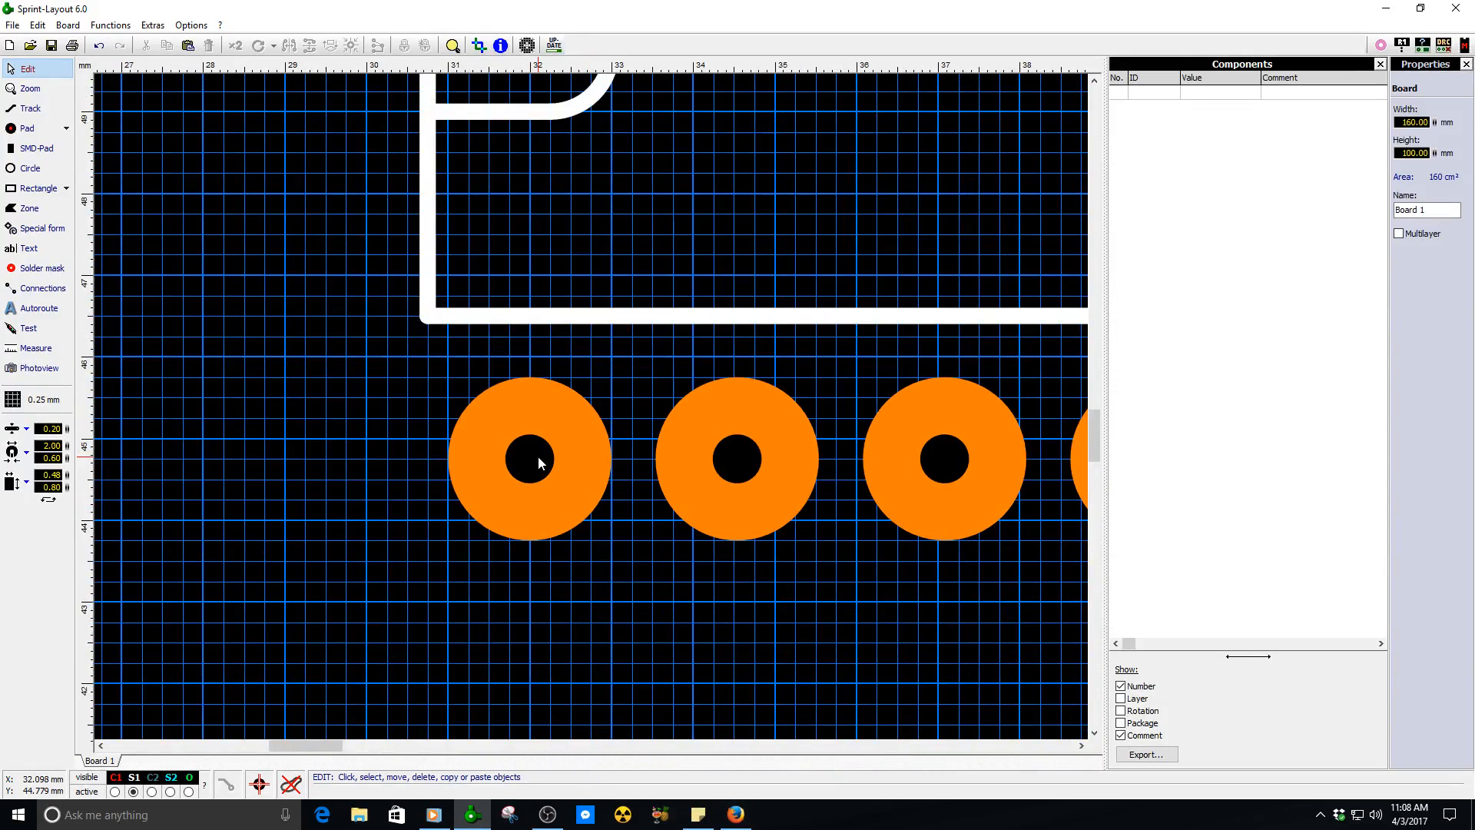
{"action": "left_click", "coordinate": [29, 168]}
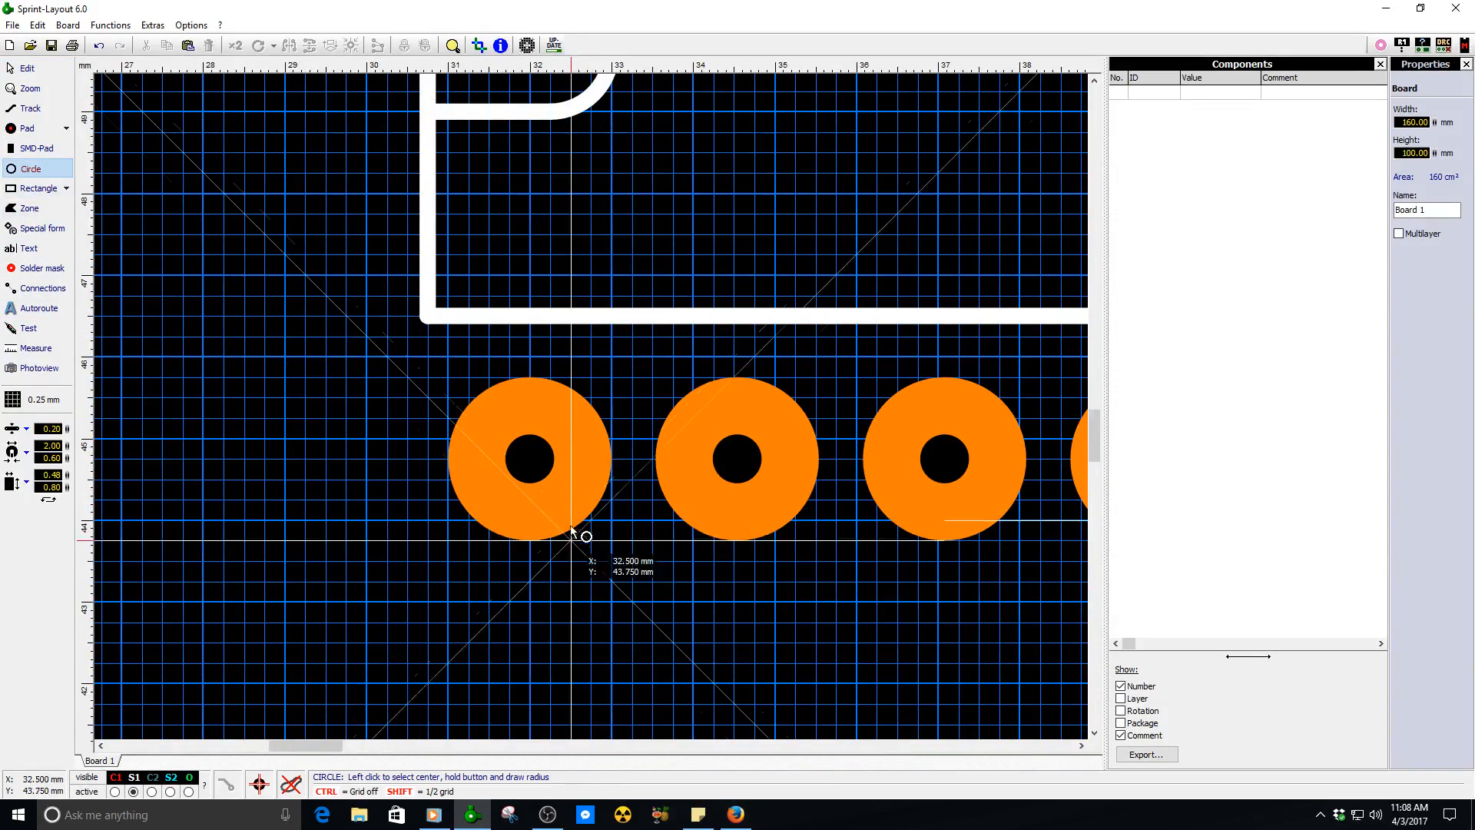
{"action": "mouse_move", "coordinate": [530, 459]}
{"action": "left_mouse_down"}
{"action": "mouse_move", "coordinate": [570, 582]}
{"action": "mouse_move", "coordinate": [607, 553]}
{"action": "mouse_move", "coordinate": [246, 506]}
{"action": "left_mouse_up"}
{"action": "key", "text": "Escape"}
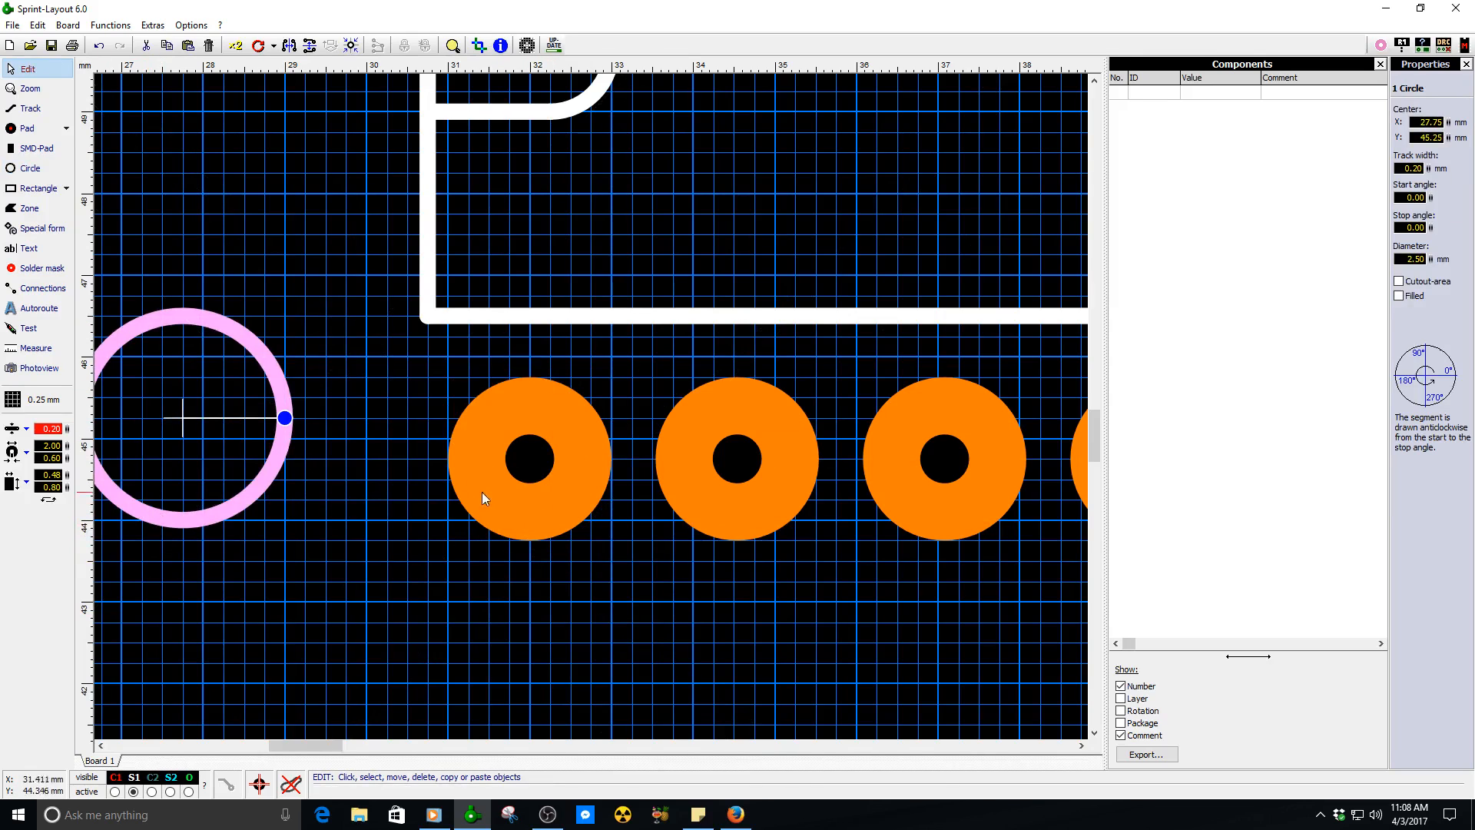
- Align the circle with the first lower pad and move it up into the body outline, centred at X 32.00, Y 47.75 mm
{"action": "left_click_drag", "start_coordinate": [131, 507], "coordinate": [478, 548]}
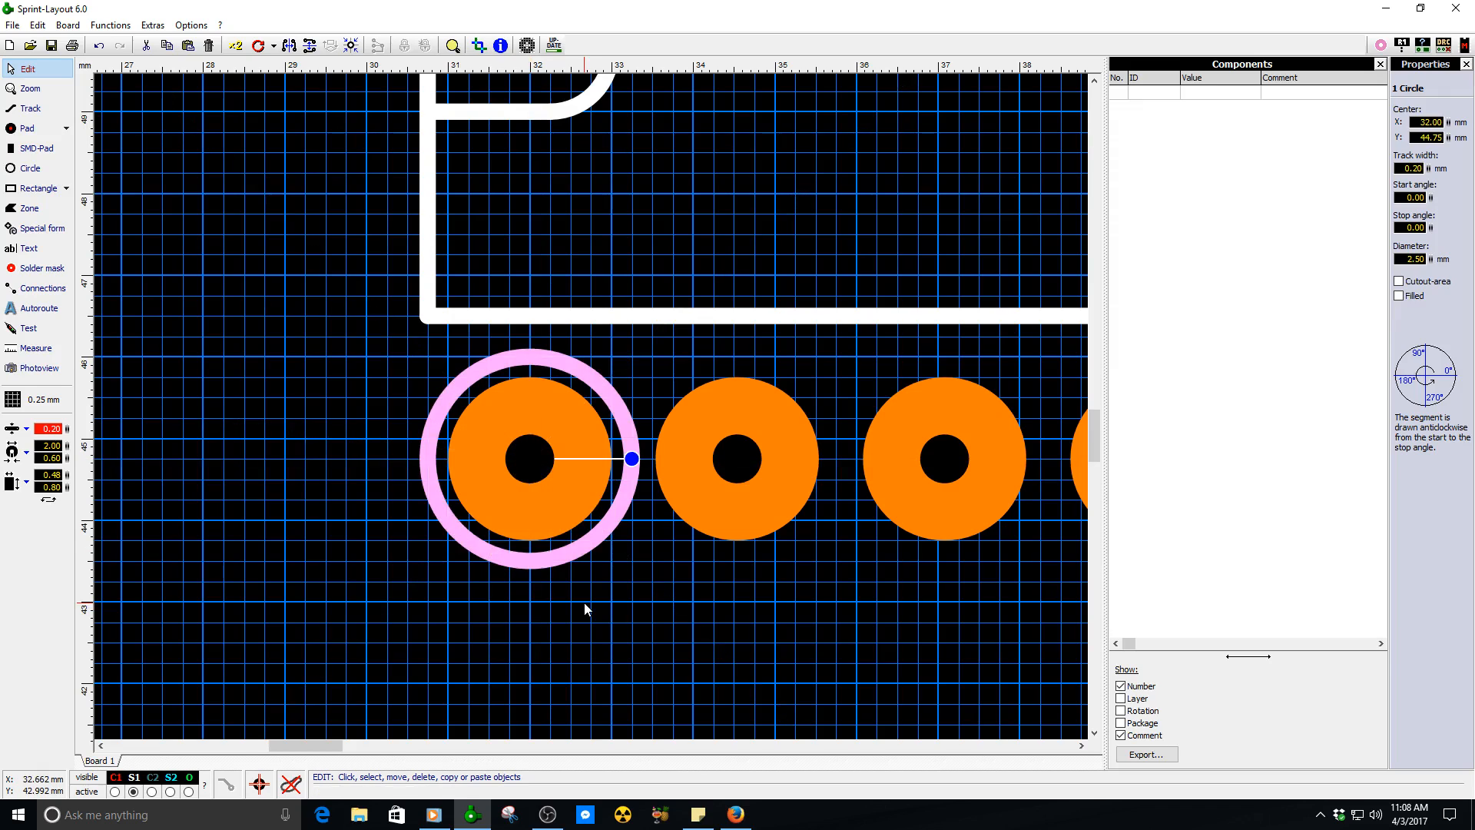
{"action": "key", "text": "Up"}
{"action": "key", "text": "Up"}
{"action": "key", "text": "Up"}
{"action": "key", "text": "Up"}
{"action": "key", "text": "Up"}
{"action": "key", "text": "Up"}
{"action": "key", "text": "Up"}
{"action": "key", "text": "Up"}
{"action": "key", "text": "Up"}
{"action": "key", "text": "Up"}
{"action": "key", "text": "Up"}
{"action": "key", "text": "Up"}
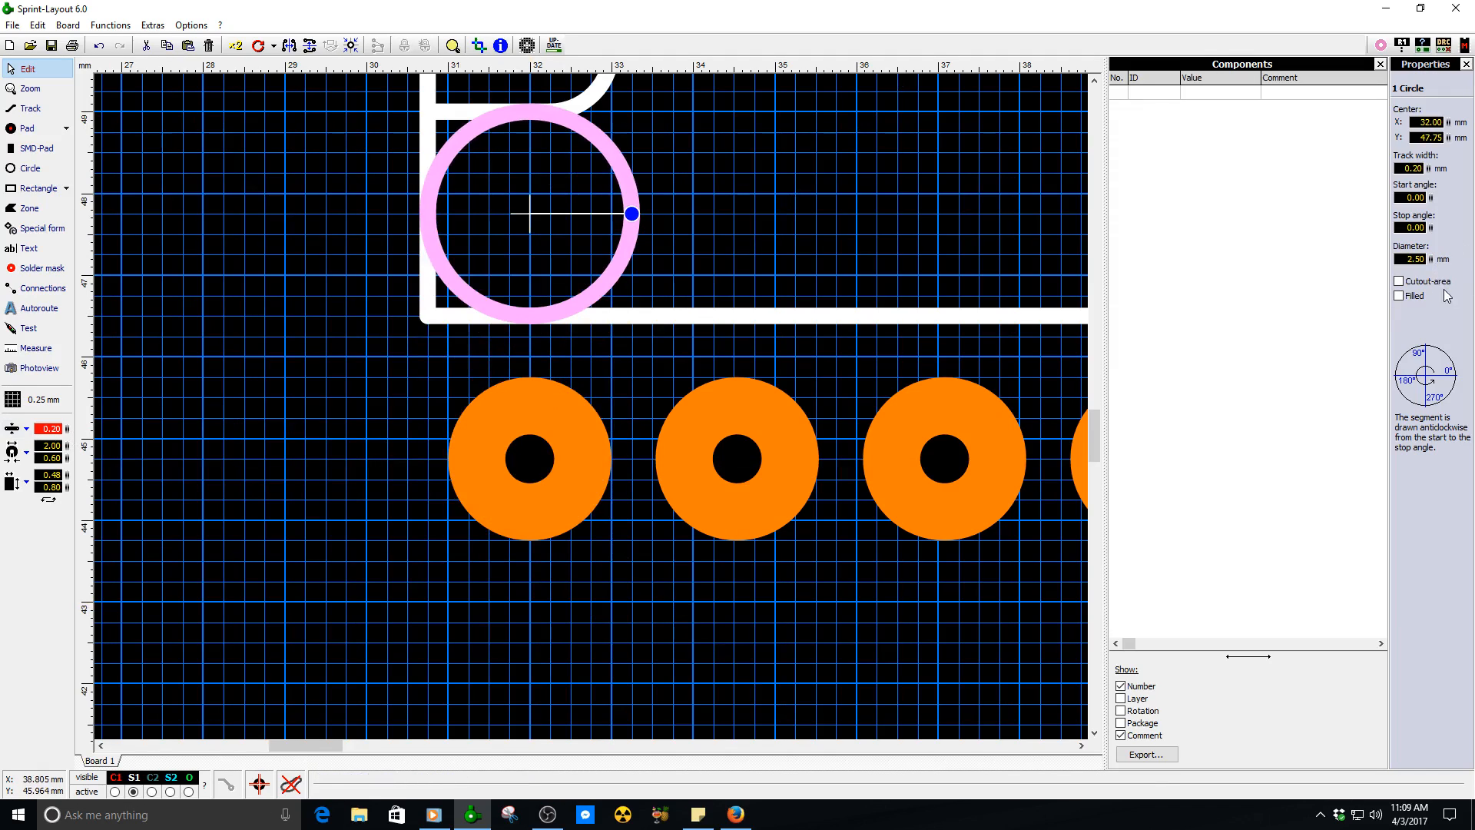
- Set the pin 1 marker circle's diameter to 0.80 mm and deselect it
{"action": "left_click_drag", "start_coordinate": [1430, 259], "coordinate": [1472, 364]}
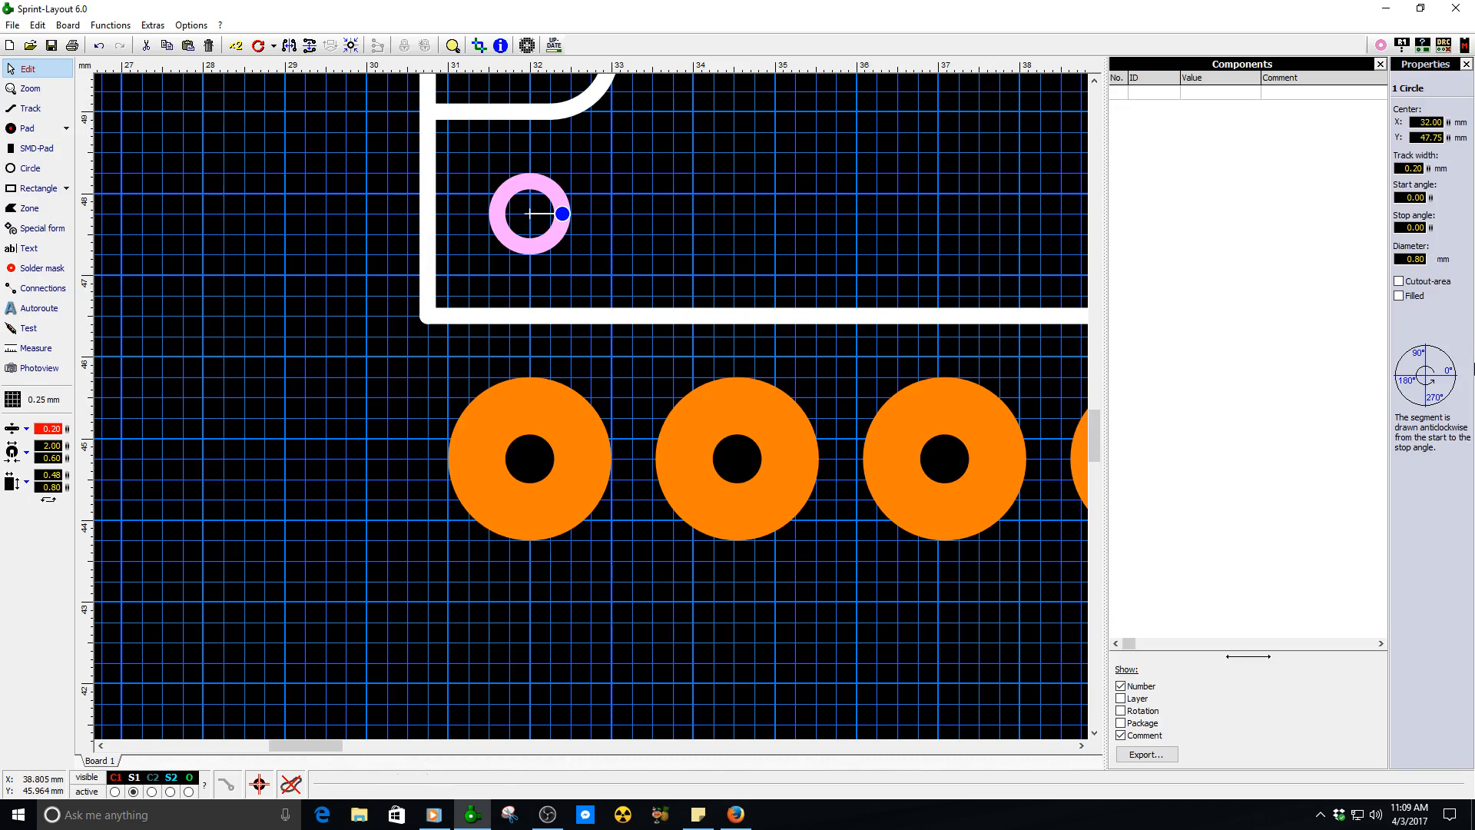
{"action": "key", "text": "Down"}
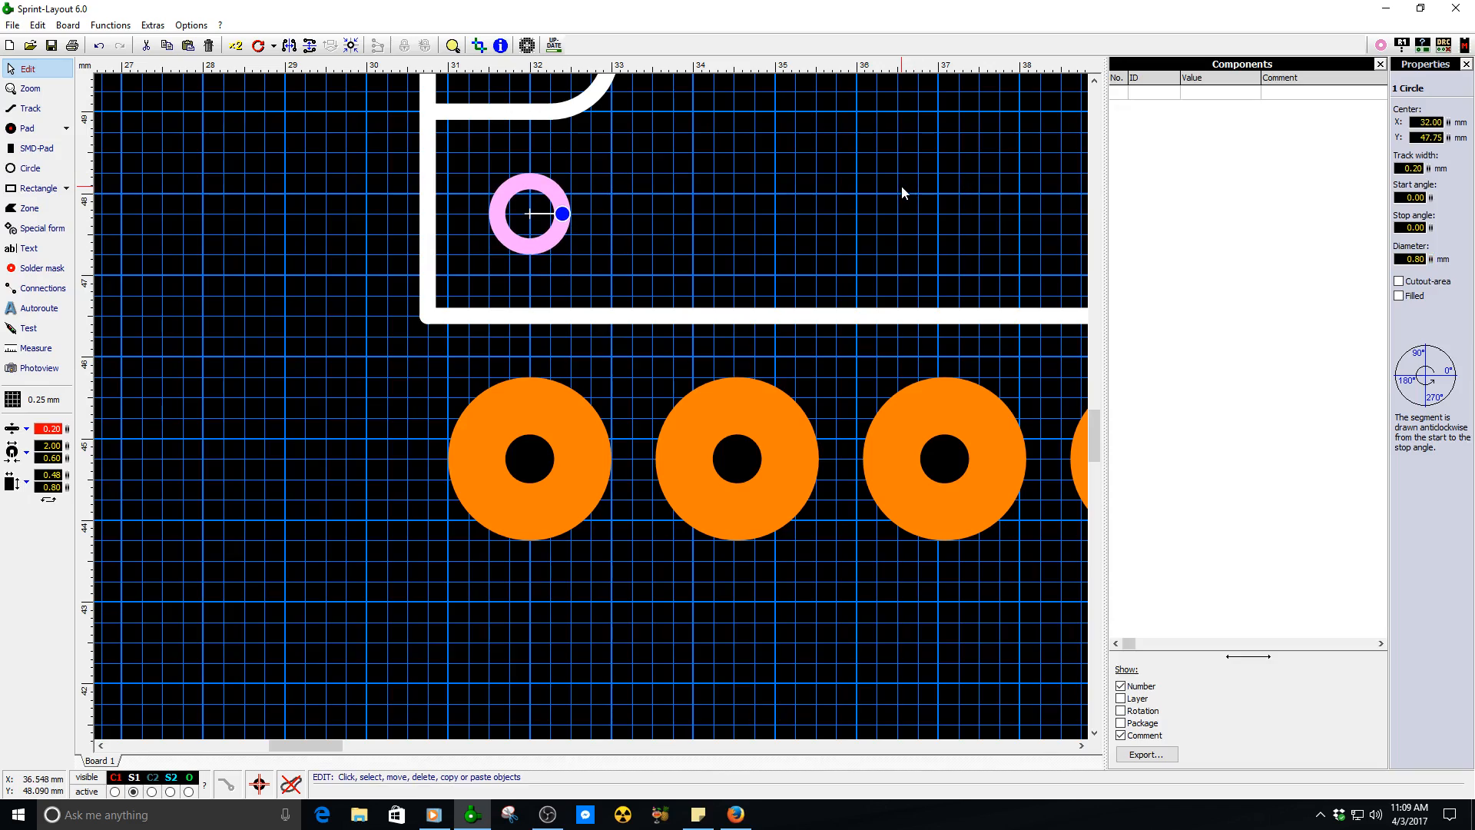
{"action": "left_click", "coordinate": [903, 192]}
{"action": "scroll", "coordinate": [716, 348], "scroll_direction": "down", "scroll_amount": 3}
{"action": "scroll", "coordinate": [666, 369], "scroll_direction": "down", "scroll_amount": 2}
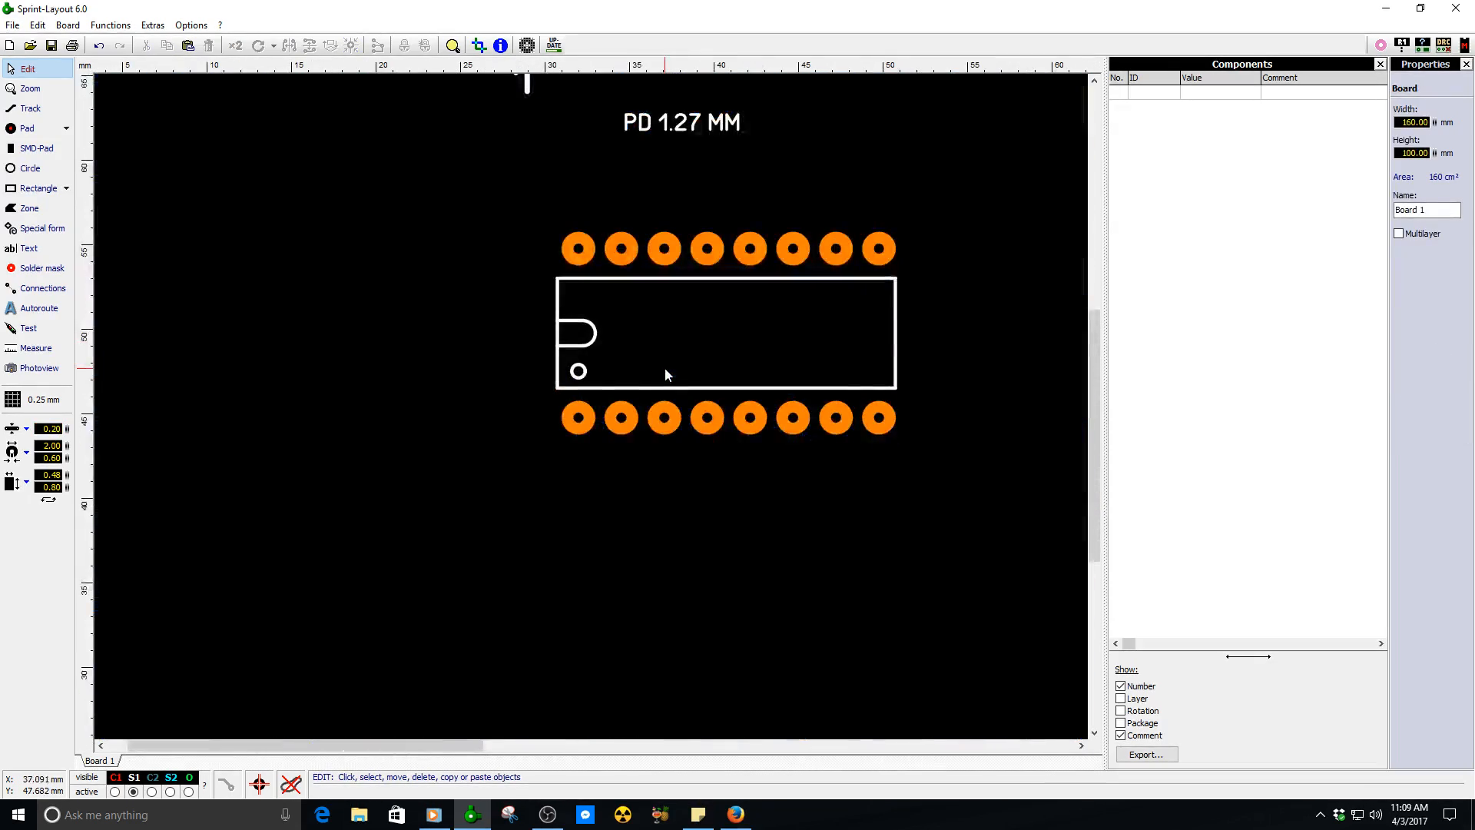
{"action": "scroll", "coordinate": [592, 413], "scroll_direction": "up", "scroll_amount": 4}
{"action": "scroll", "coordinate": [592, 412], "scroll_direction": "down", "scroll_amount": 2}
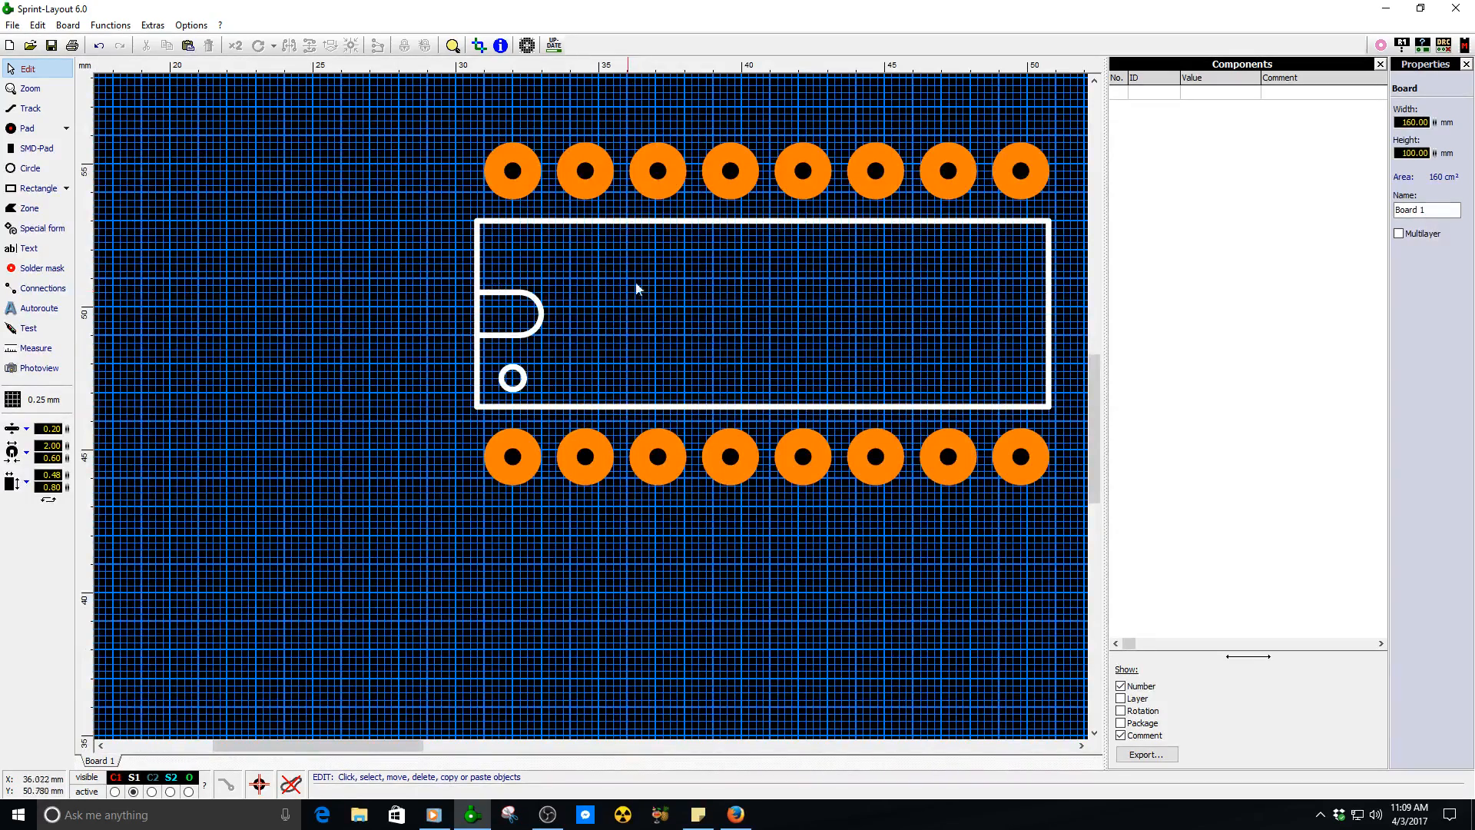
- Switch to the Firefox datasheet drawing and examine the corners of the package body outline up close
{"action": "left_click", "coordinate": [735, 814]}
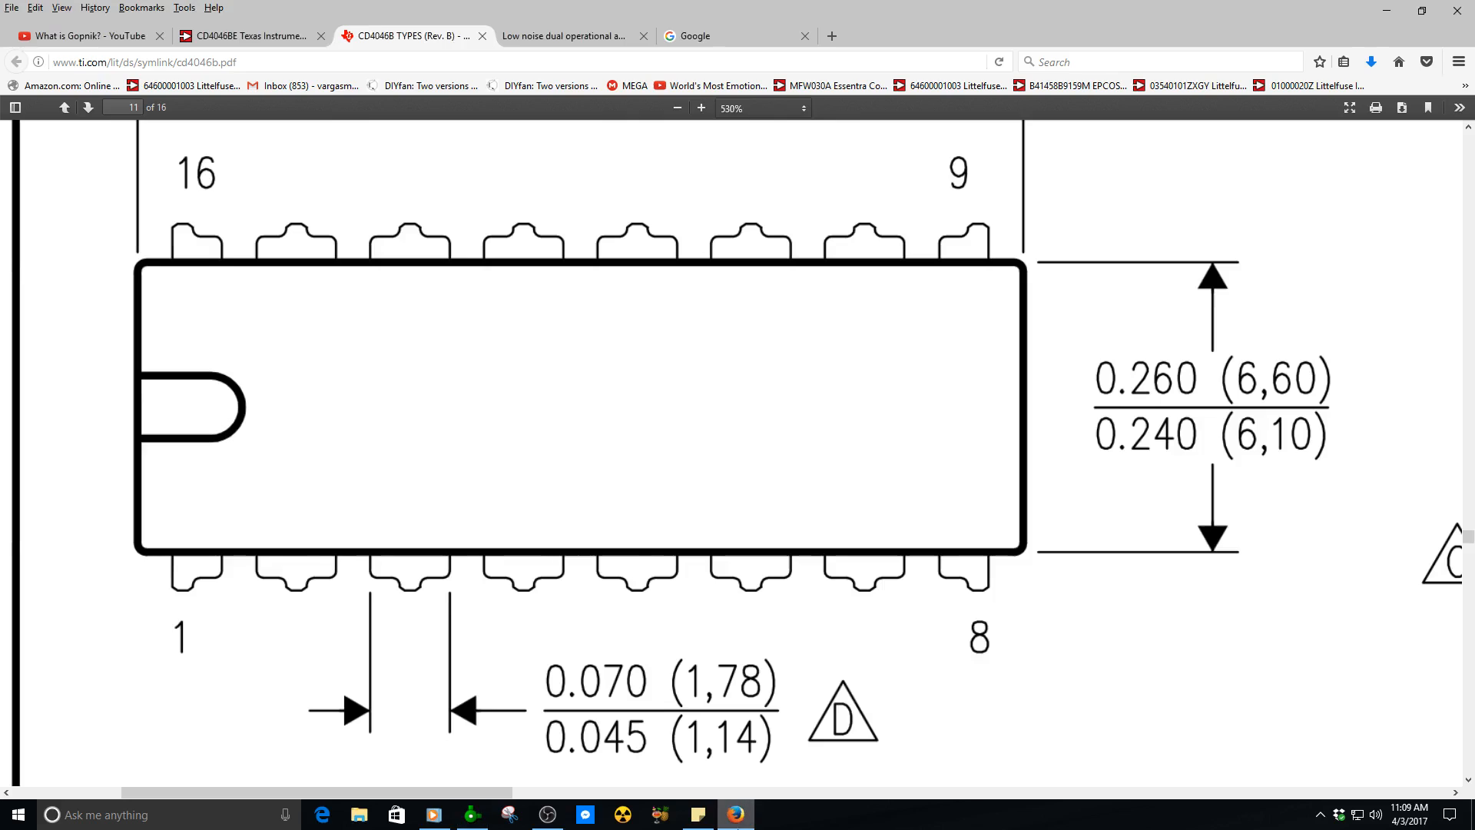
{"action": "scroll", "coordinate": [157, 319], "scroll_direction": "up", "scroll_amount": 6, "text": "ctrl"}
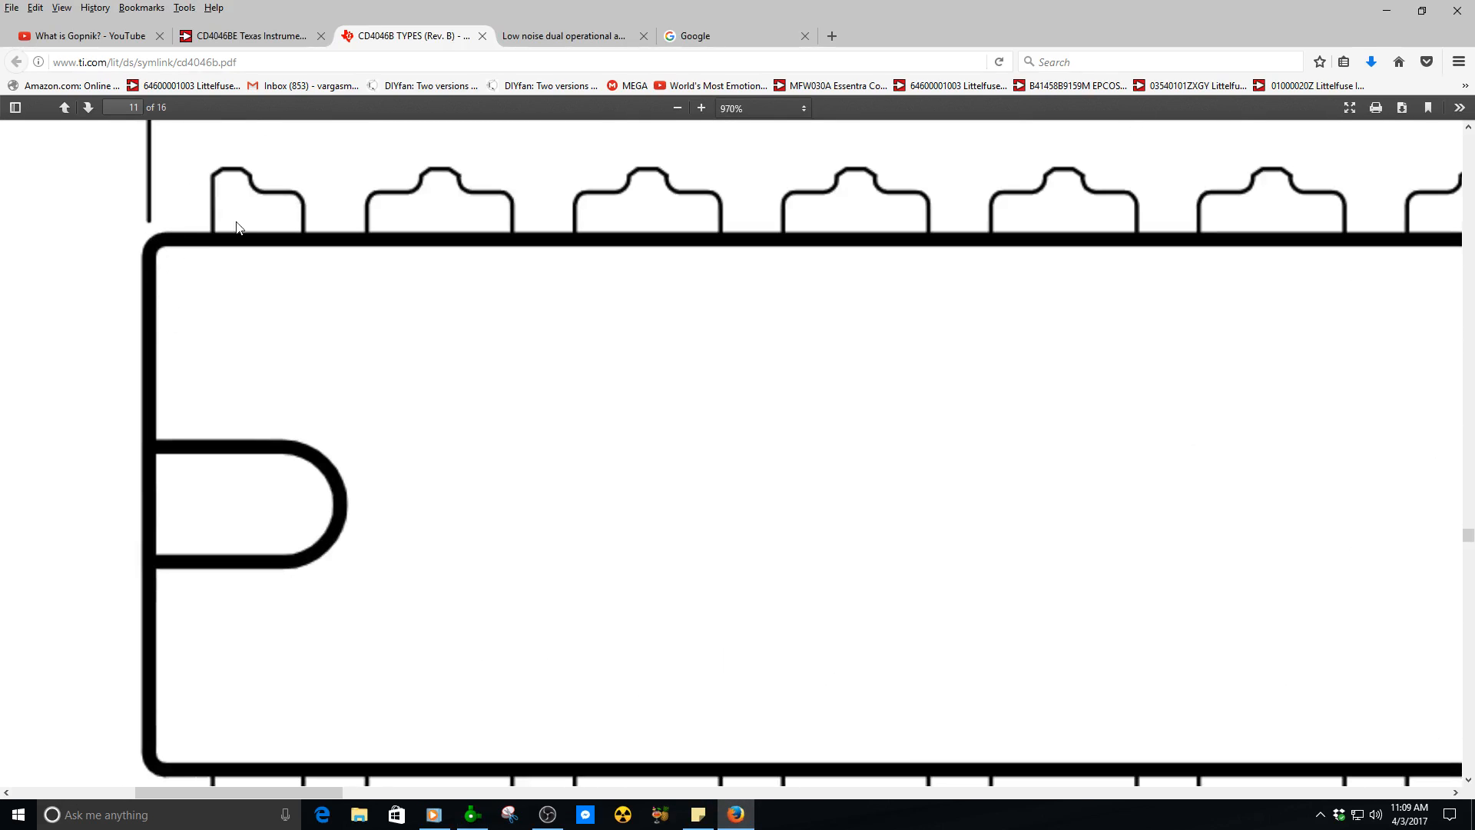
{"action": "scroll", "coordinate": [175, 266], "scroll_direction": "up", "scroll_amount": 4}
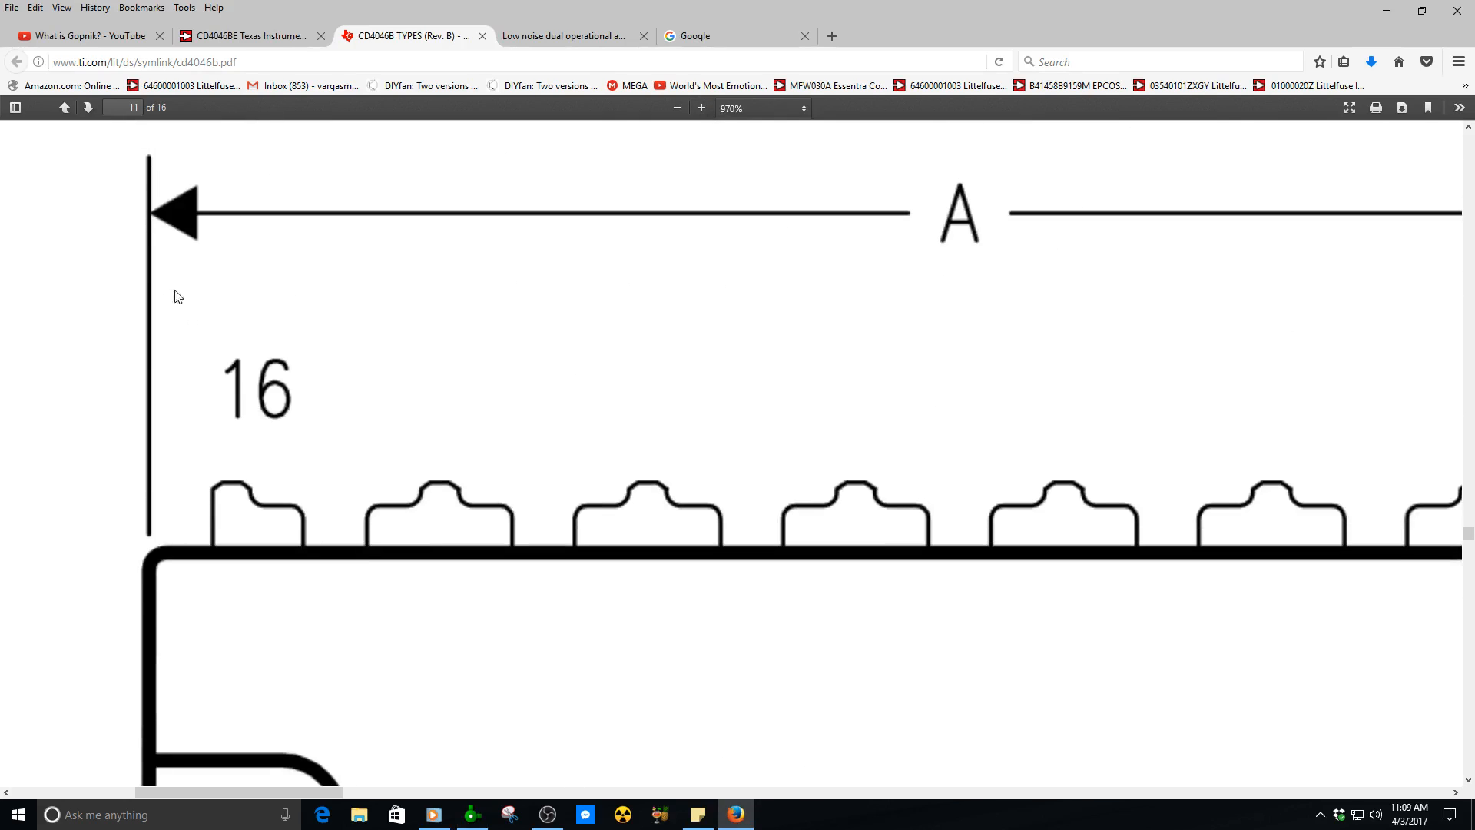
{"action": "scroll", "coordinate": [203, 574], "scroll_direction": "down", "scroll_amount": 2}
{"action": "scroll", "coordinate": [171, 430], "scroll_direction": "up", "scroll_amount": 1, "text": "ctrl"}
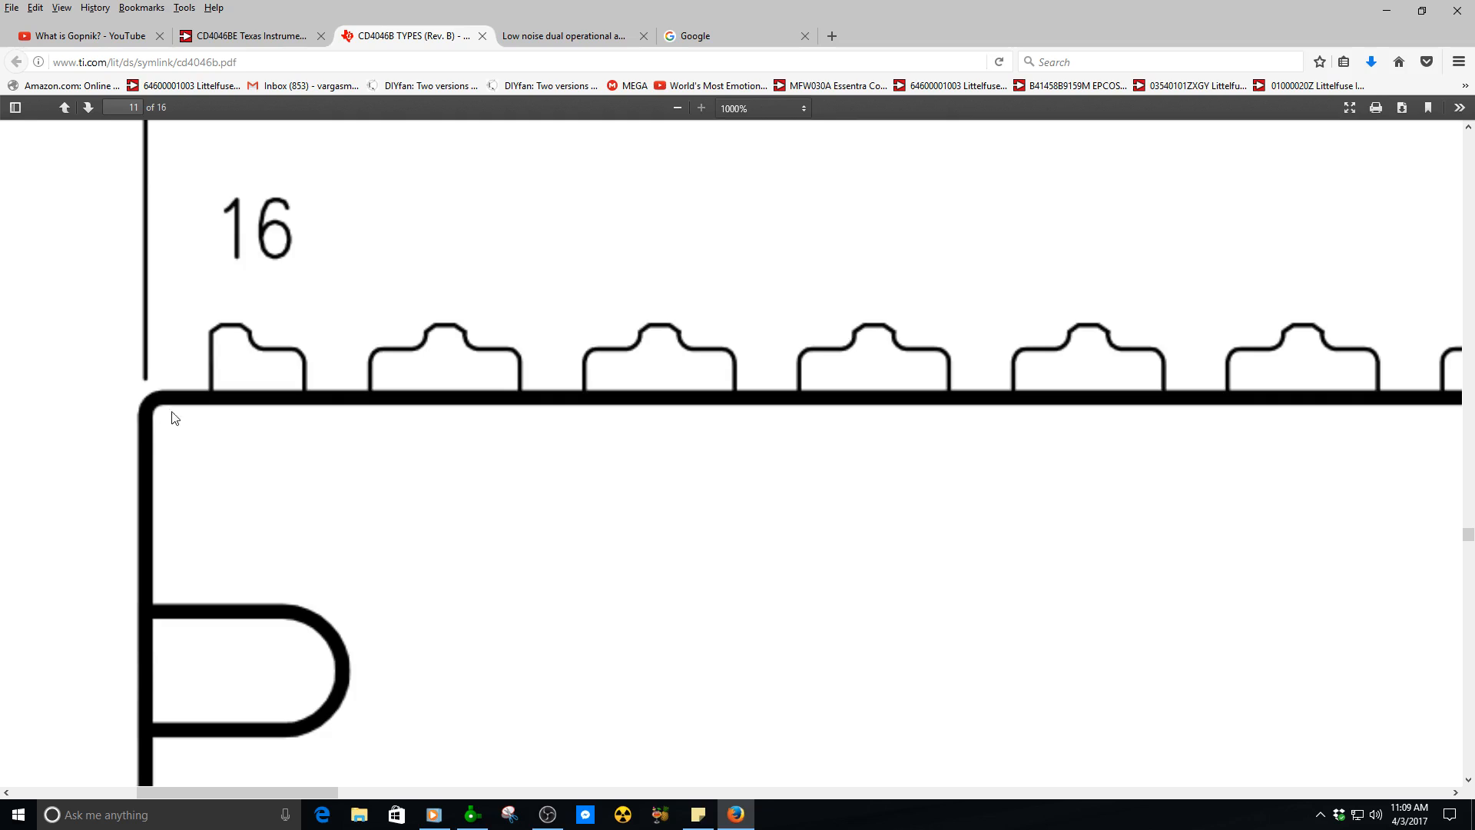
{"action": "scroll", "coordinate": [175, 418], "scroll_direction": "down", "scroll_amount": 5}
{"action": "scroll", "coordinate": [323, 369], "scroll_direction": "up", "scroll_amount": 5}
{"action": "scroll", "coordinate": [483, 399], "scroll_direction": "down", "scroll_amount": 6, "text": "ctrl"}
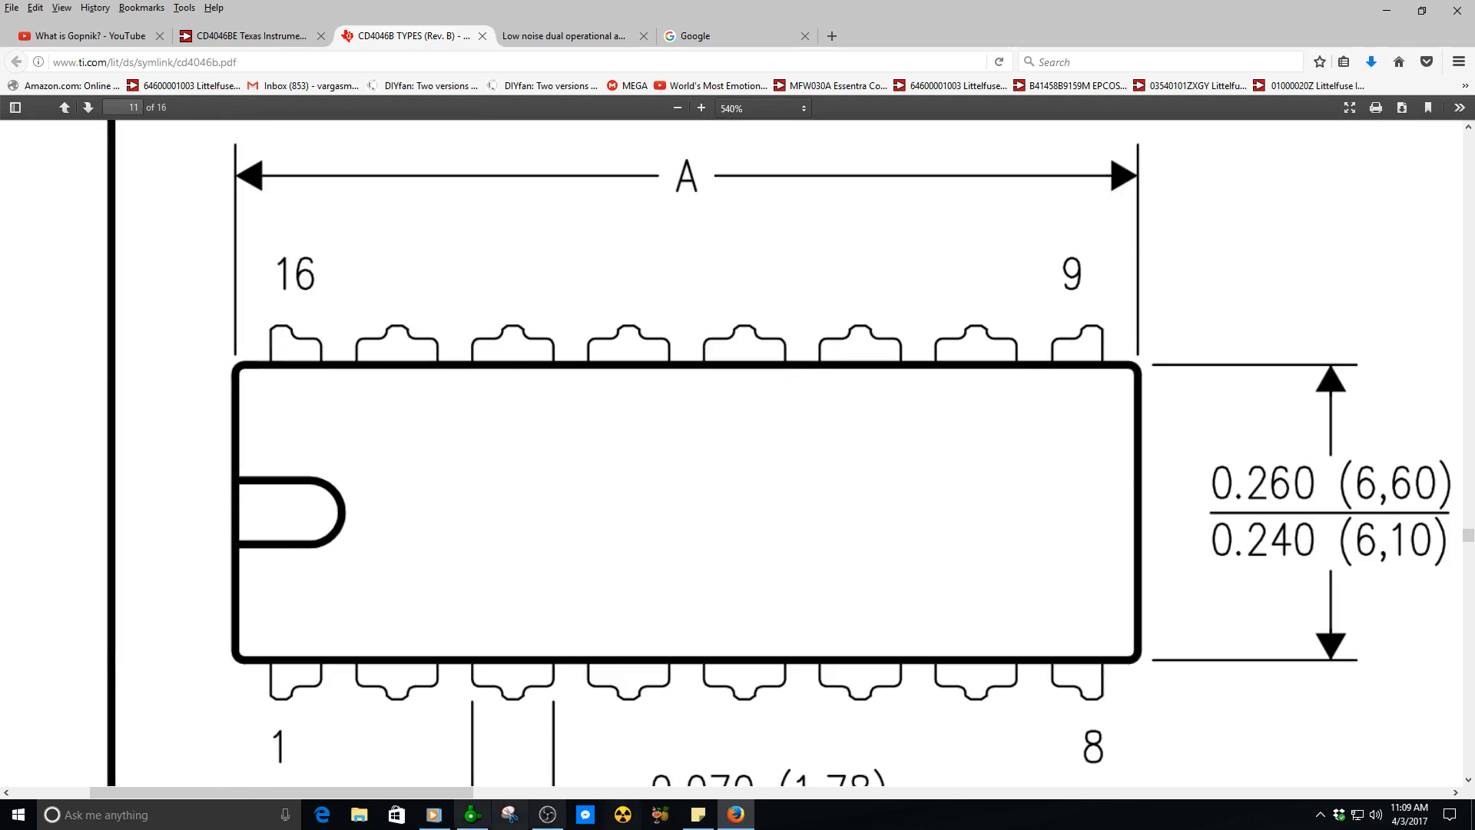
- Back in Sprint-Layout, draw a circle 1.00 mm in diameter inside the outline's upper-left corner, centred at X 31.25, Y 52.50 mm
{"action": "left_click", "coordinate": [473, 816]}
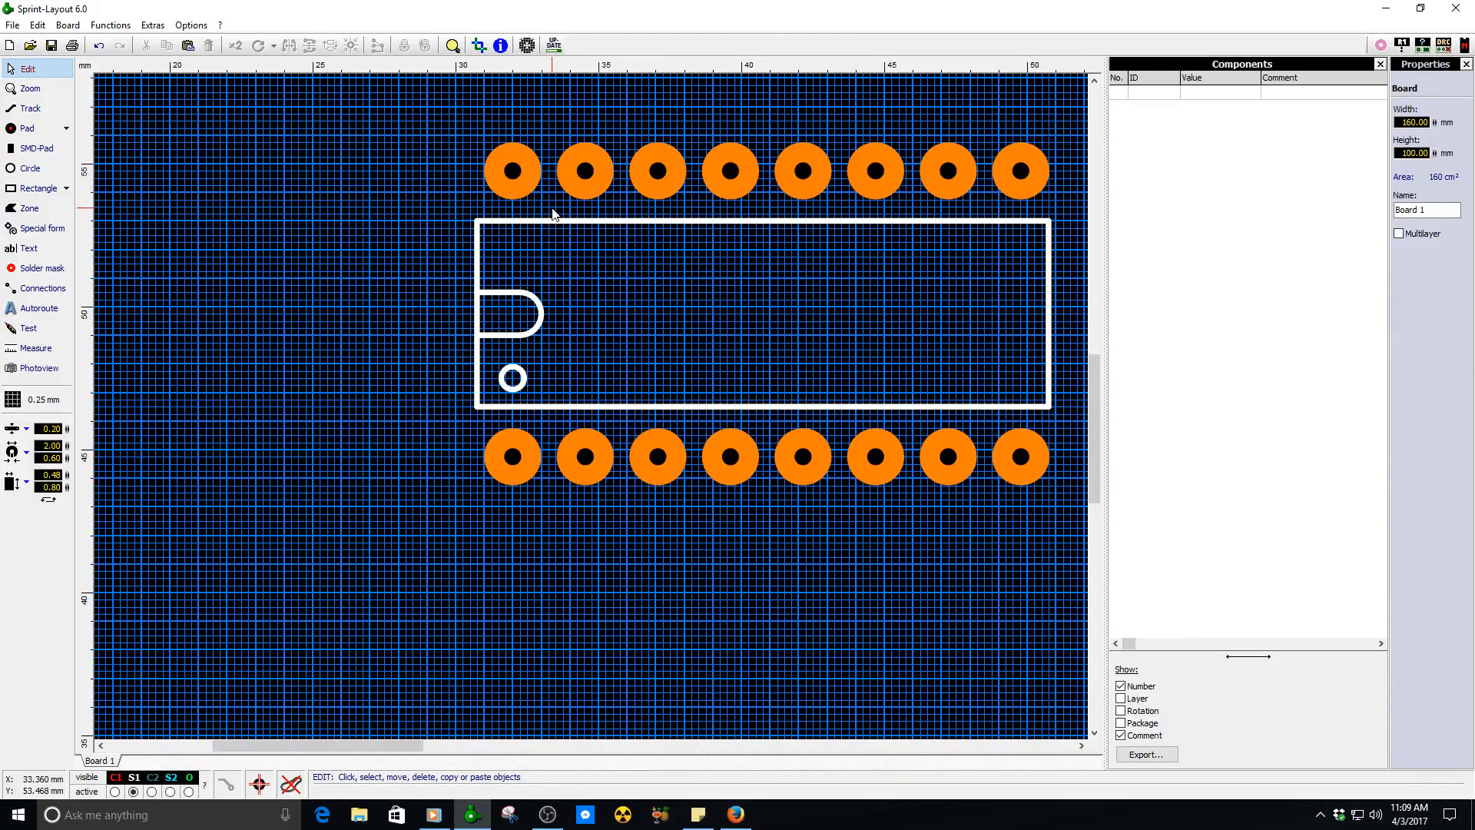
{"action": "scroll", "coordinate": [498, 247], "scroll_direction": "up", "scroll_amount": 8}
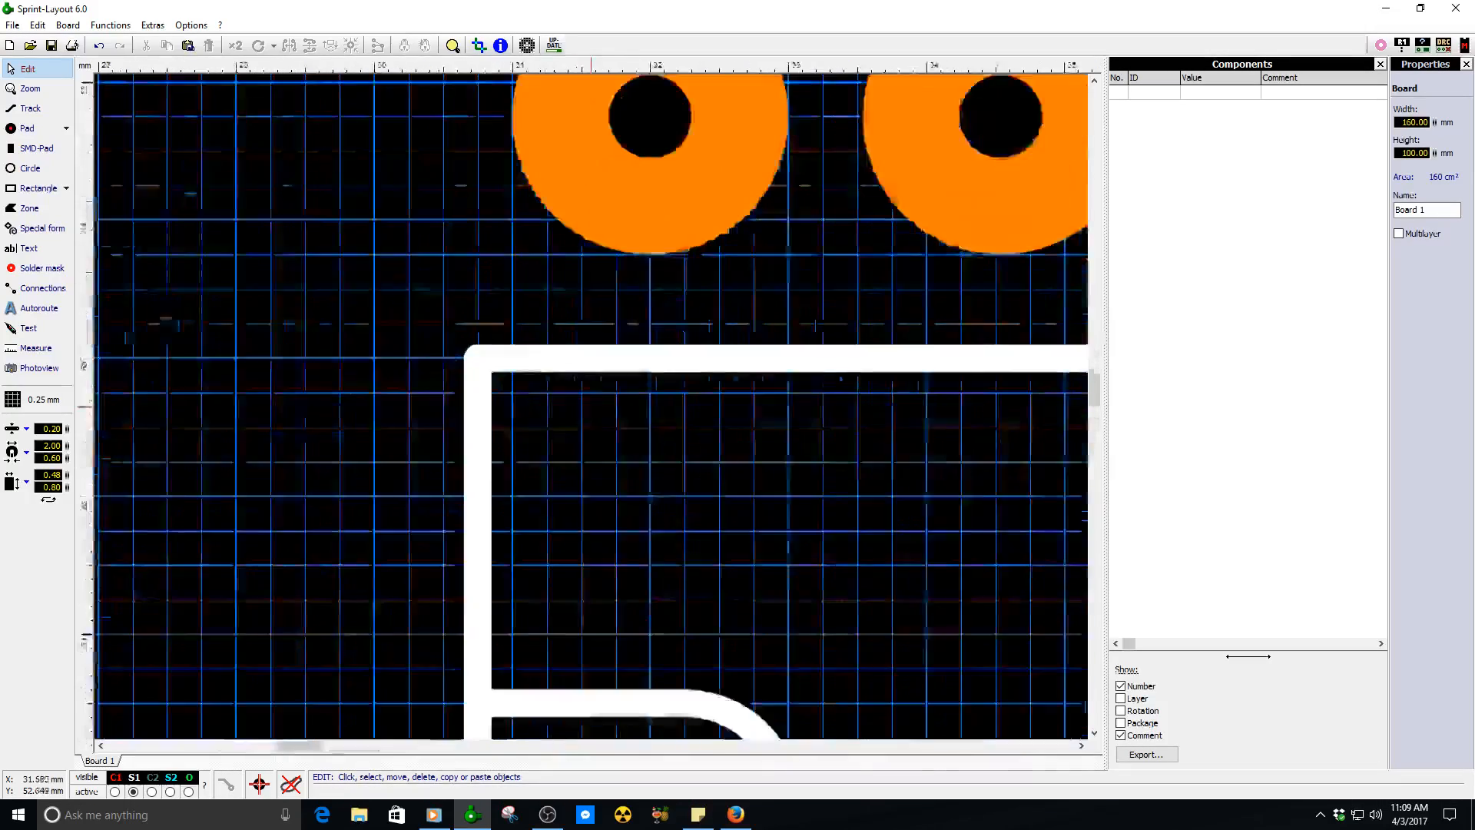
{"action": "left_click", "coordinate": [30, 168]}
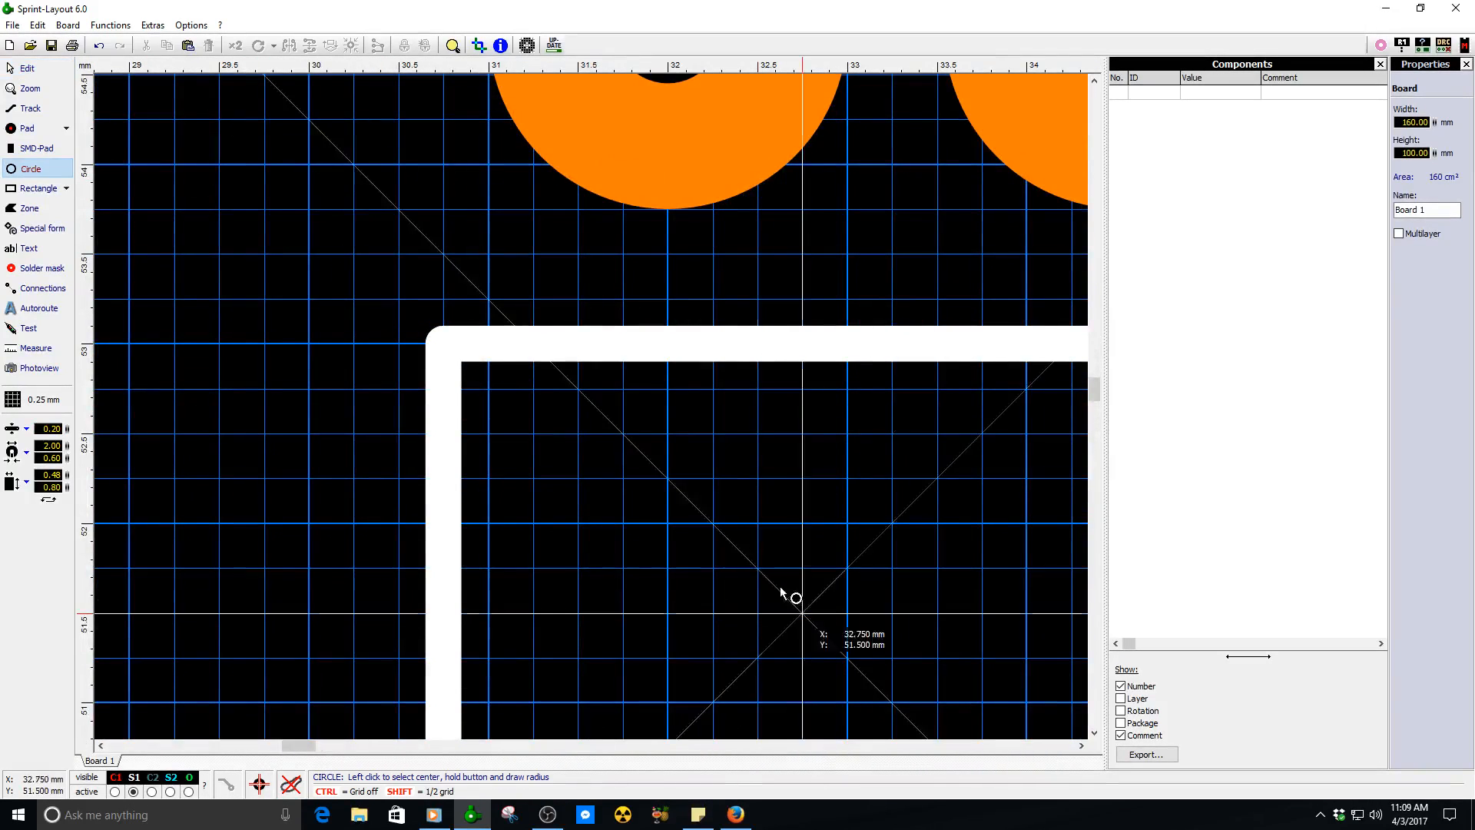
{"action": "mouse_move", "coordinate": [547, 453]}
{"action": "left_mouse_down"}
{"action": "mouse_move", "coordinate": [566, 599]}
{"action": "mouse_move", "coordinate": [681, 543]}
{"action": "left_mouse_up"}
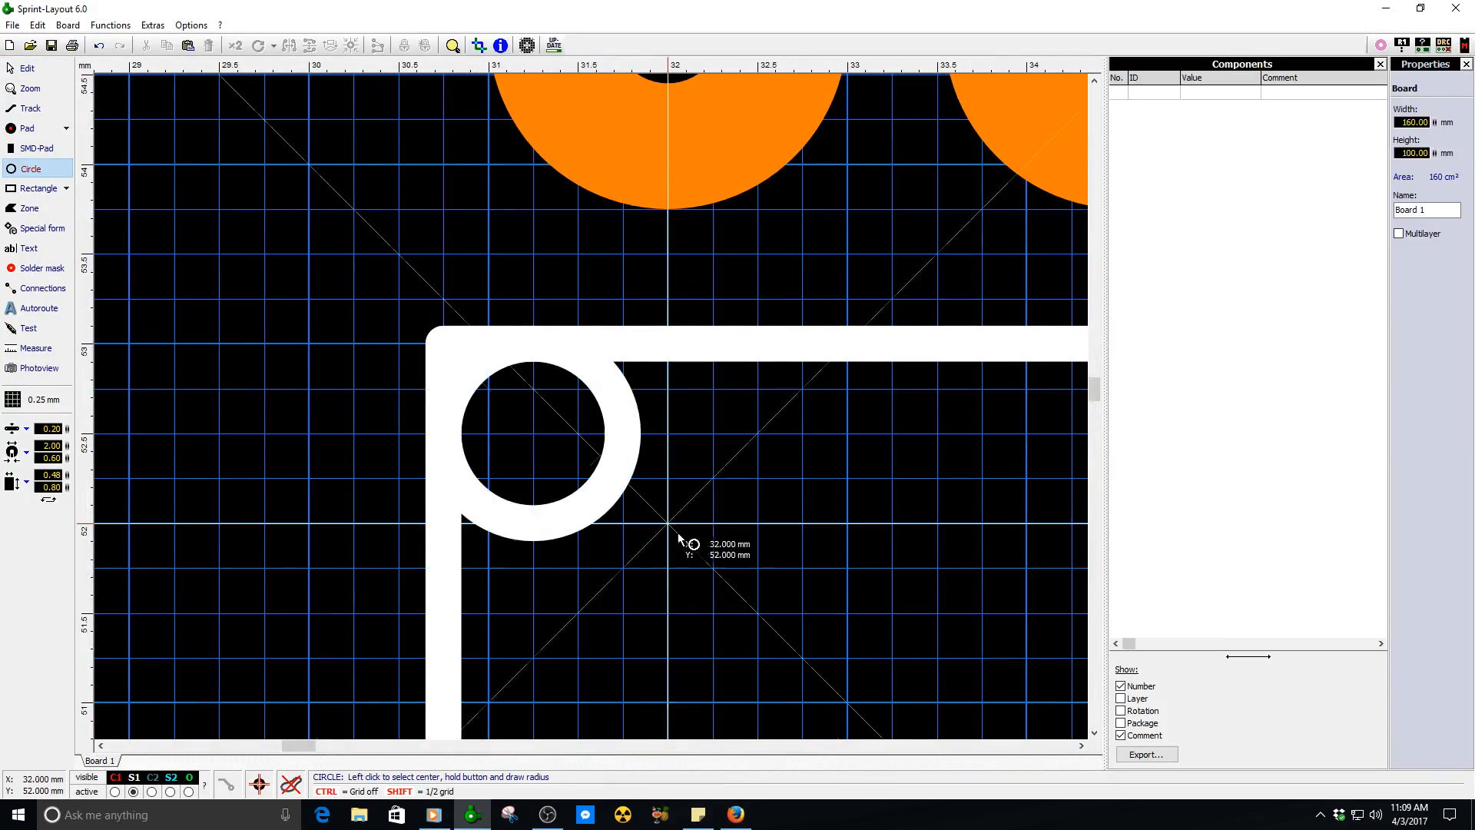
{"action": "key", "text": "Escape"}
{"action": "left_click", "coordinate": [612, 509]}
{"action": "left_click", "coordinate": [658, 345]}
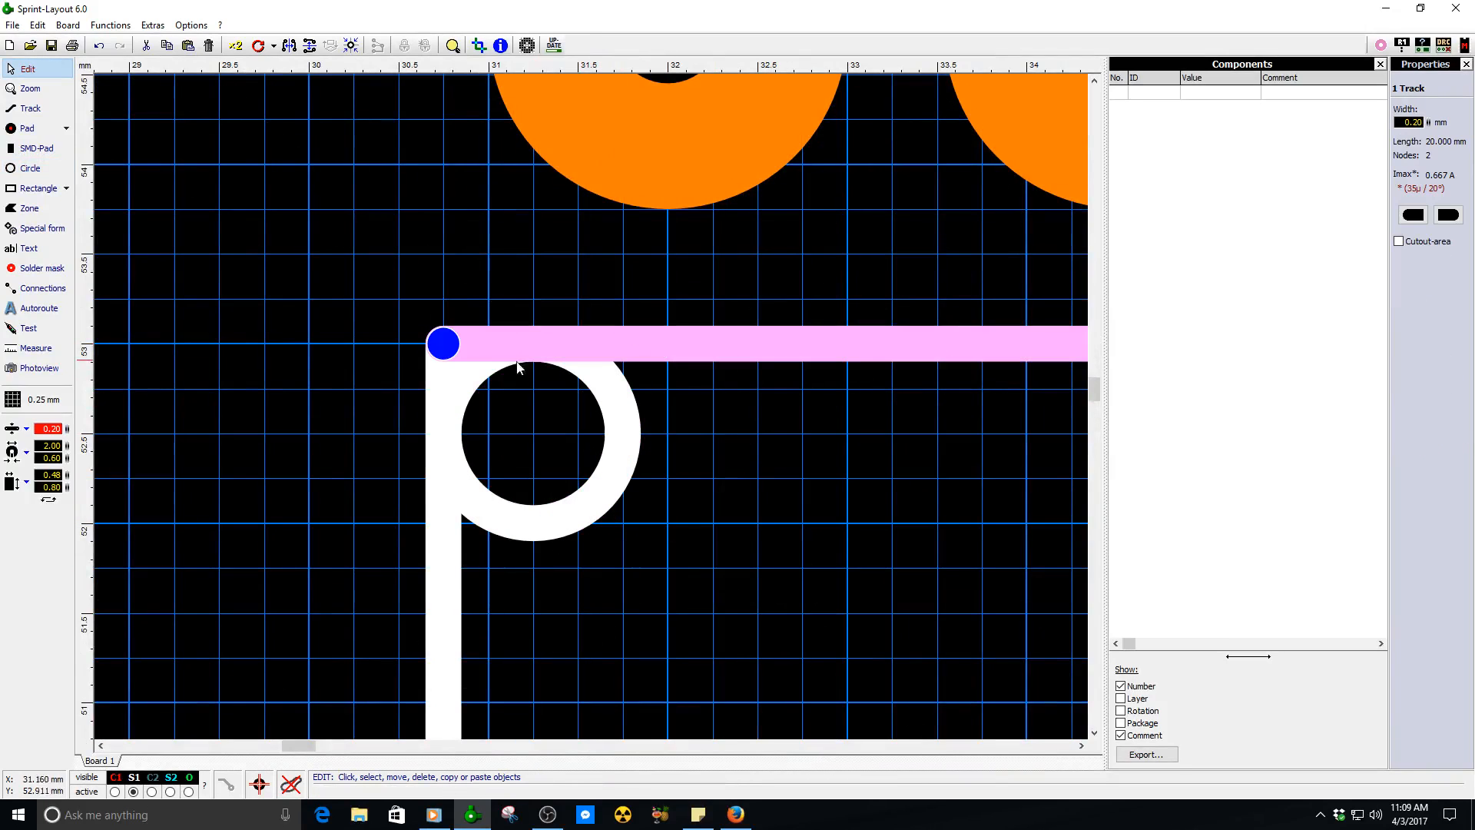
- Reduce the corner circle to a quarter arc with a start angle of 90° and a stop angle of 180°
{"action": "left_click", "coordinate": [619, 441]}
{"action": "left_click_drag", "start_coordinate": [622, 435], "coordinate": [434, 431]}
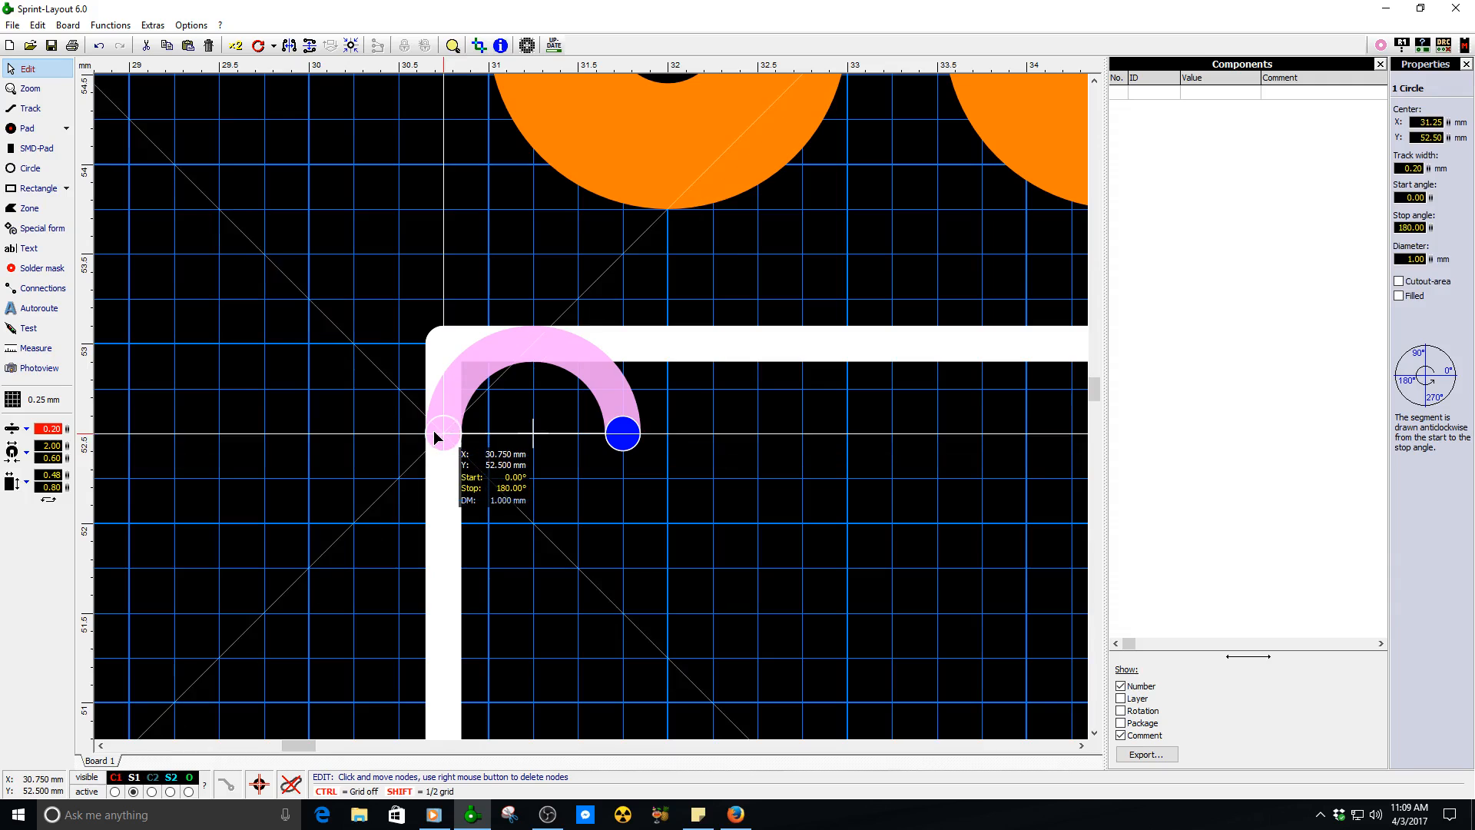
{"action": "left_click_drag", "start_coordinate": [623, 434], "coordinate": [547, 364]}
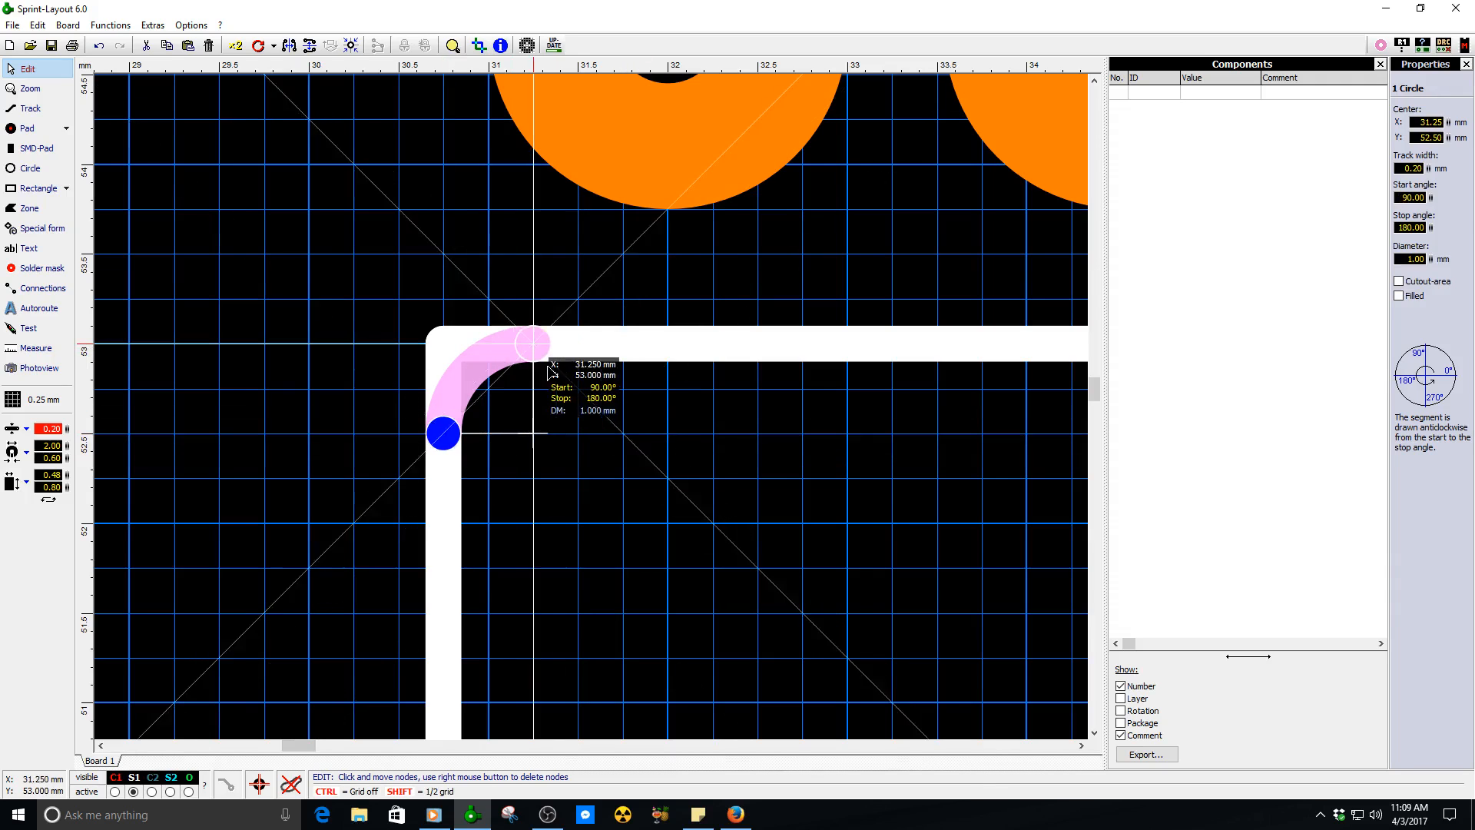
- Shorten the outline's top and left tracks so they end at the upper-left arc's endpoints
{"action": "left_click", "coordinate": [501, 352]}
{"action": "left_click_drag", "start_coordinate": [447, 346], "coordinate": [544, 345]}
{"action": "left_click", "coordinate": [443, 354]}
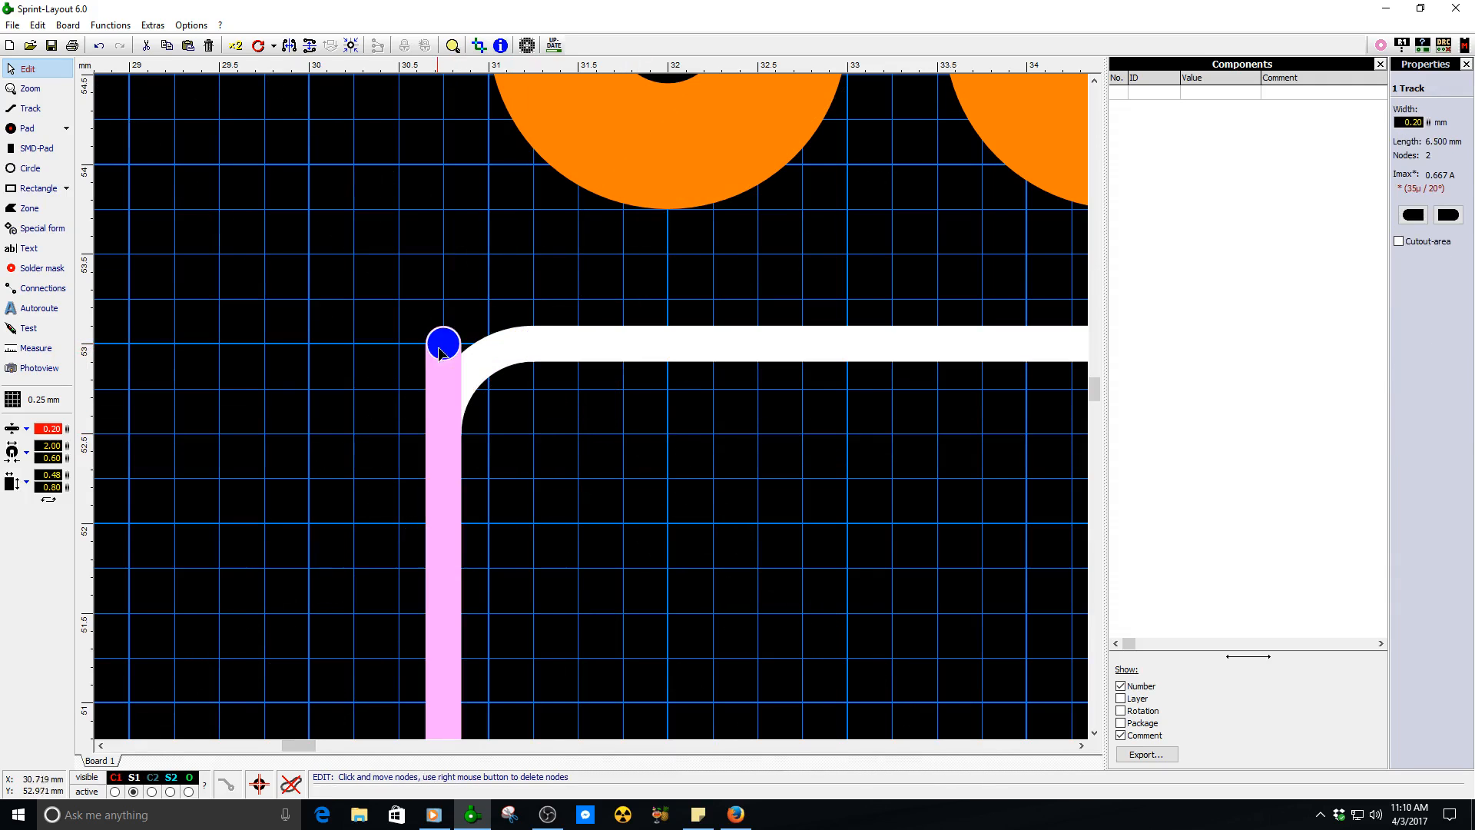
{"action": "left_click_drag", "start_coordinate": [444, 343], "coordinate": [443, 433]}
- Duplicate the arc into the outline's upper-right corner, turned to span 0° to 90° and centred at X 50.25, Y 52.50 mm
{"action": "left_click", "coordinate": [470, 365]}
{"action": "key", "text": "ctrl+v"}
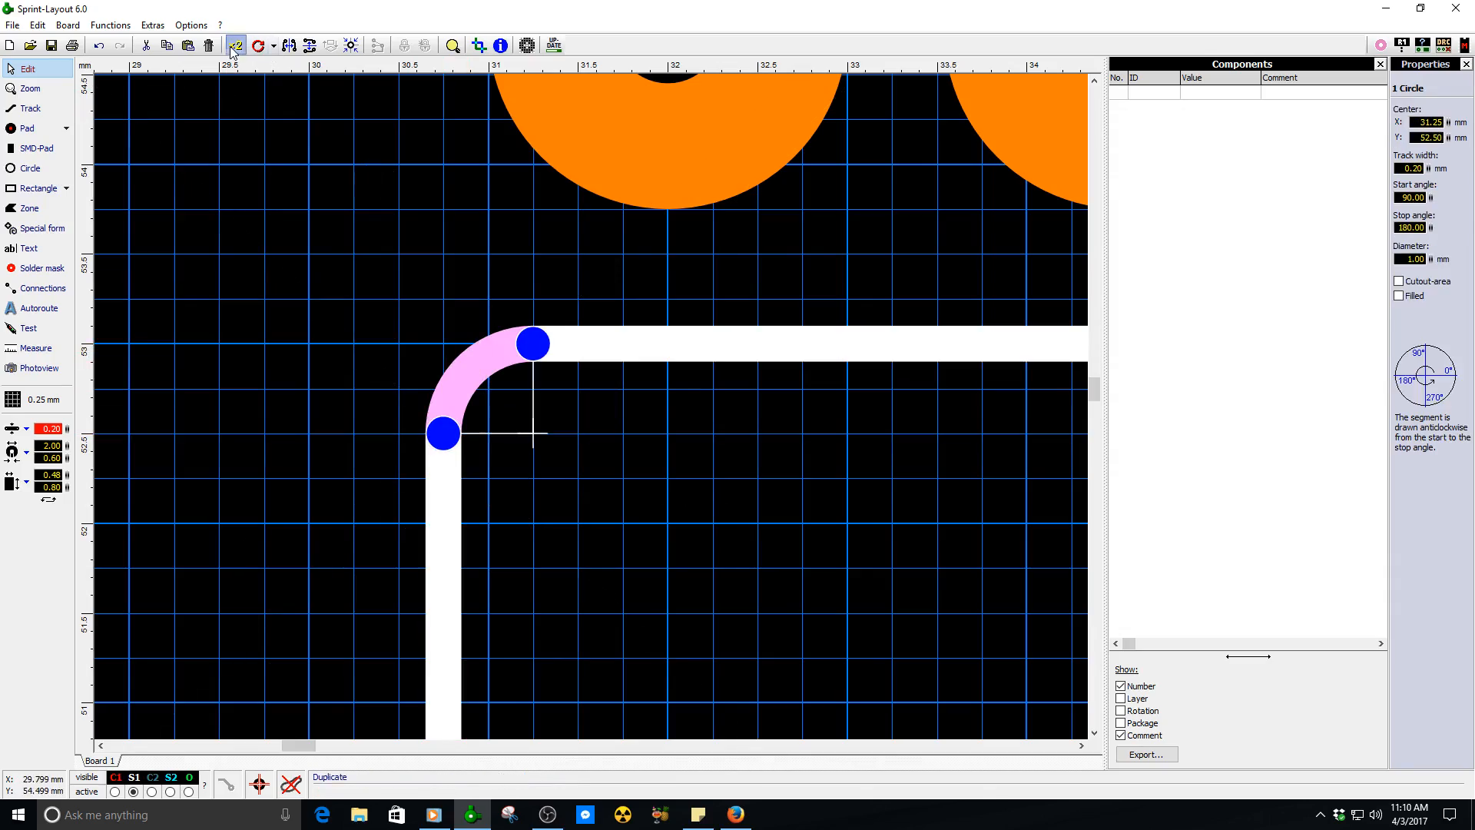
{"action": "scroll", "coordinate": [454, 444], "scroll_direction": "down", "scroll_amount": 5}
{"action": "scroll", "coordinate": [571, 413], "scroll_direction": "up", "scroll_amount": 5}
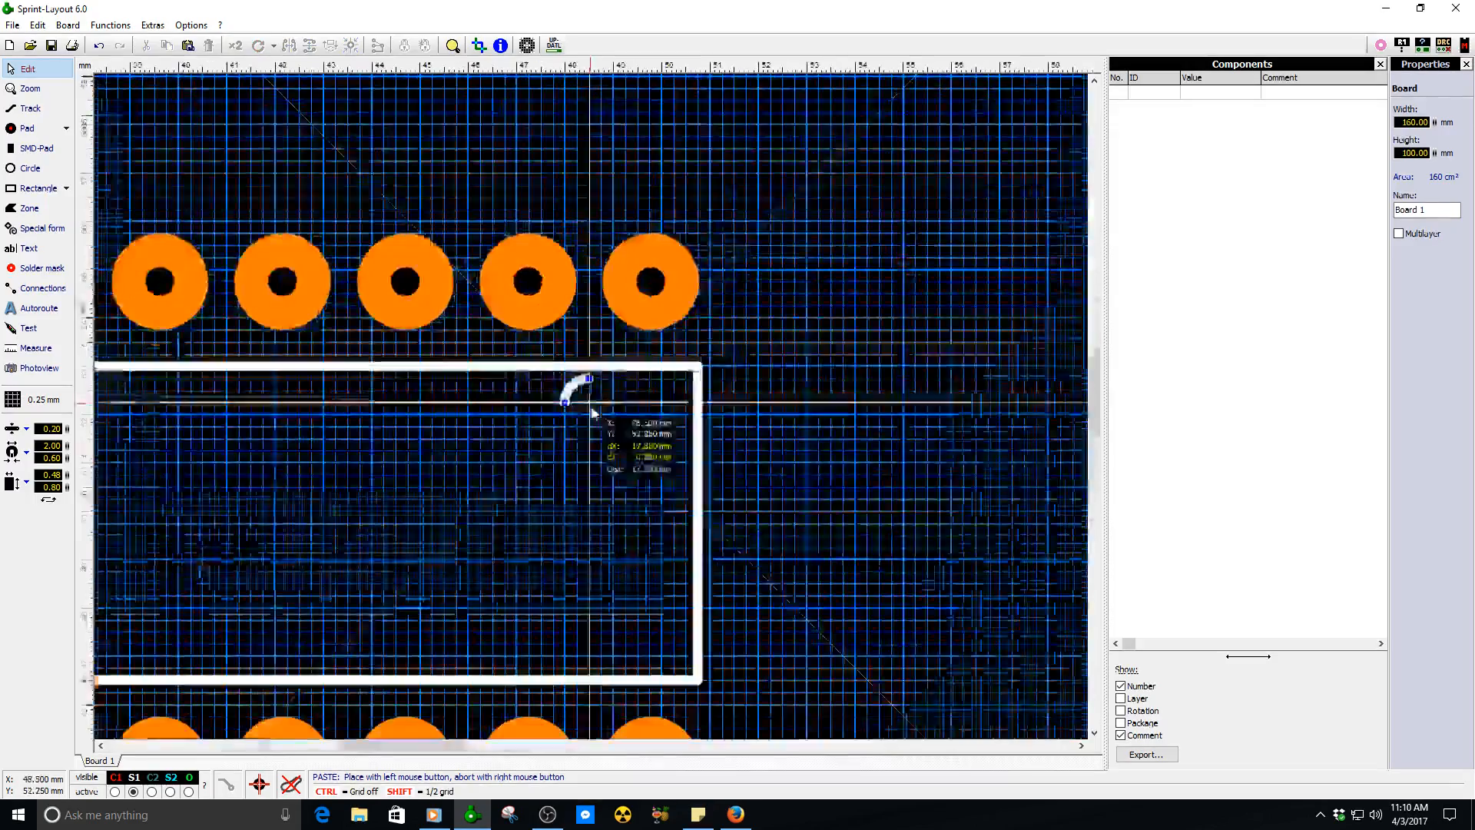
{"action": "left_click", "coordinate": [478, 408]}
{"action": "mouse_move", "coordinate": [526, 351]}
{"action": "left_mouse_down"}
{"action": "mouse_move", "coordinate": [568, 388]}
{"action": "mouse_move", "coordinate": [503, 362]}
{"action": "mouse_move", "coordinate": [526, 350]}
{"action": "left_mouse_up"}
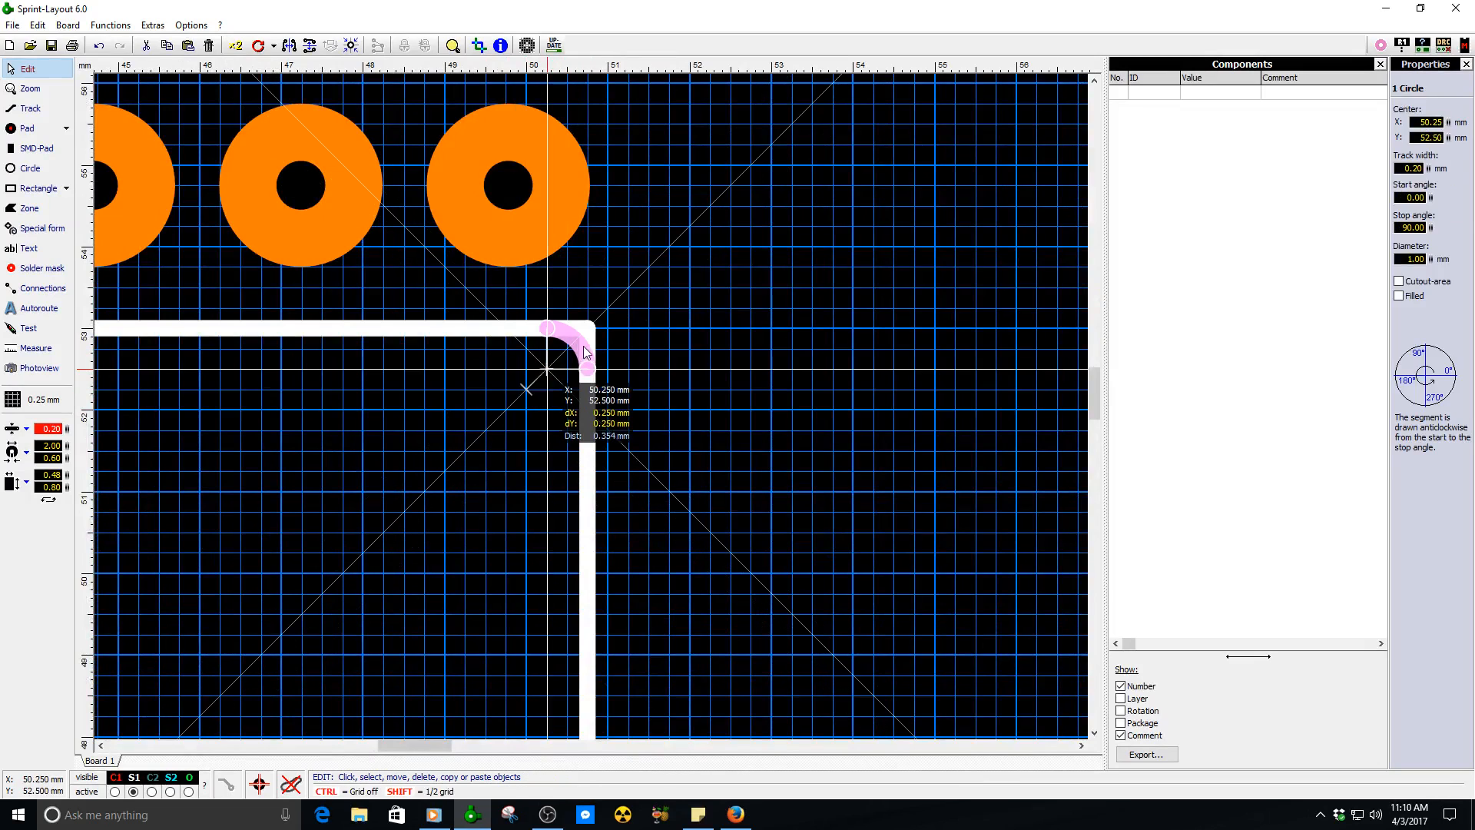
- Shorten the outline's right and top tracks to the endpoints of the upper-right arc
{"action": "left_click", "coordinate": [589, 376]}
{"action": "scroll", "coordinate": [593, 364], "scroll_direction": "up", "scroll_amount": 3}
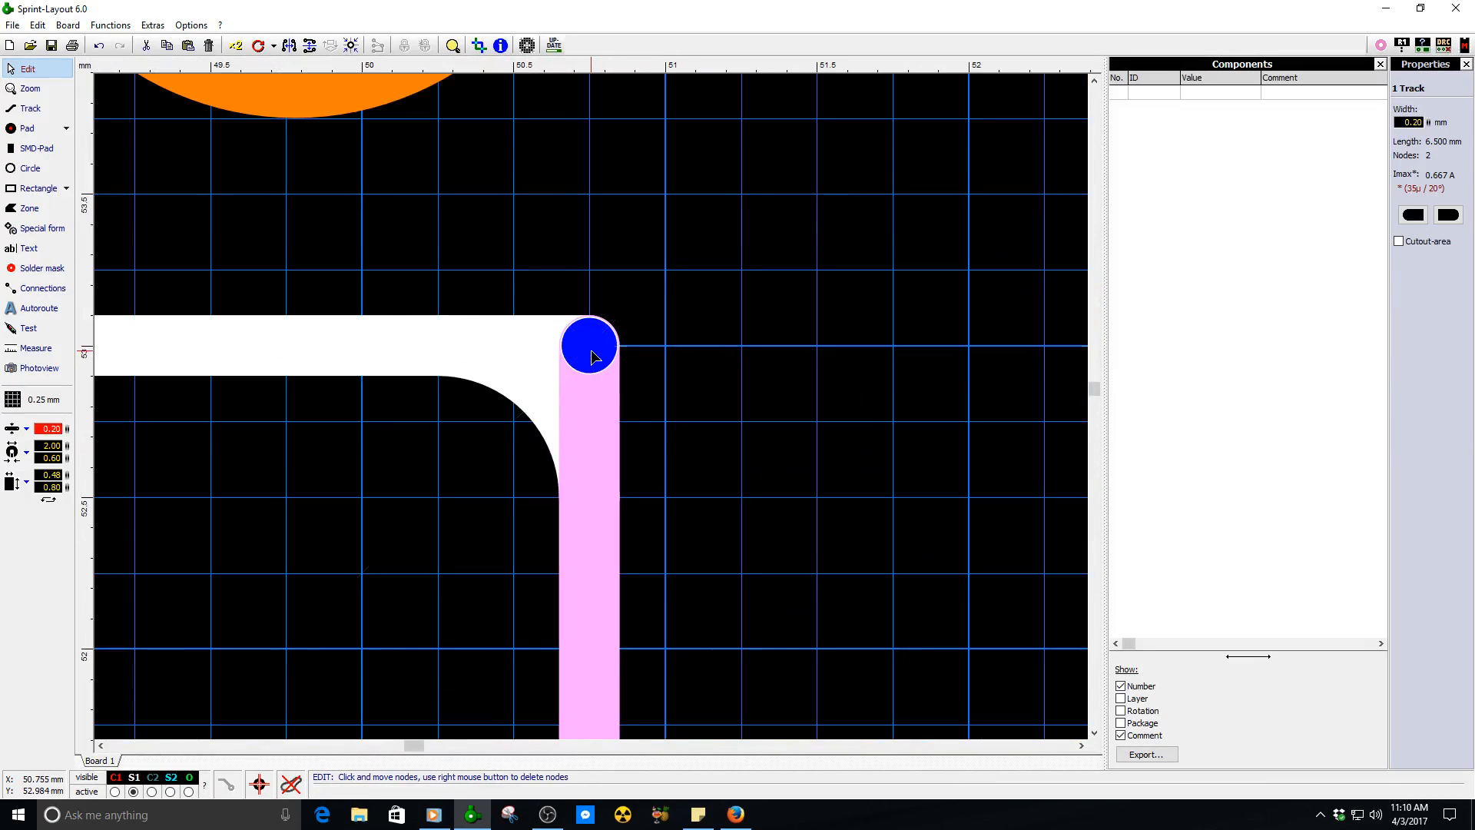
{"action": "left_click_drag", "start_coordinate": [593, 364], "coordinate": [592, 495]}
{"action": "left_click", "coordinate": [605, 360]}
{"action": "left_click_drag", "start_coordinate": [603, 354], "coordinate": [464, 352]}
{"action": "left_click", "coordinate": [645, 391]}
- Duplicate the upper-left arc into the lower-left corner, spanning 180° to 270° and centred at X 31.25, Y 47.00 mm
{"action": "scroll", "coordinate": [591, 402], "scroll_direction": "down", "scroll_amount": 9}
{"action": "scroll", "coordinate": [730, 338], "scroll_direction": "down", "scroll_amount": 5}
{"action": "scroll", "coordinate": [592, 393], "scroll_direction": "up", "scroll_amount": 8}
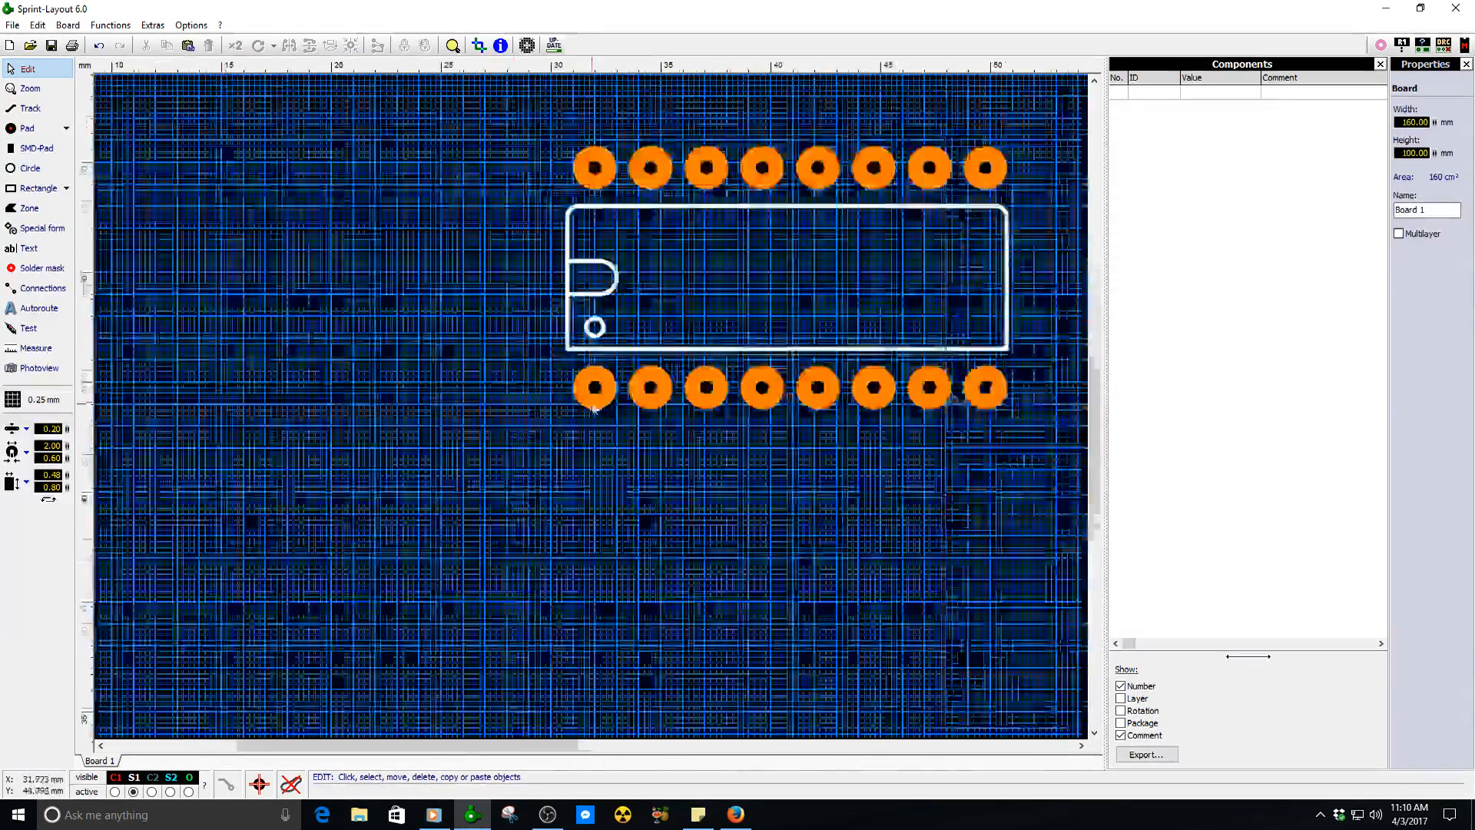
{"action": "scroll", "coordinate": [590, 402], "scroll_direction": "down", "scroll_amount": 4}
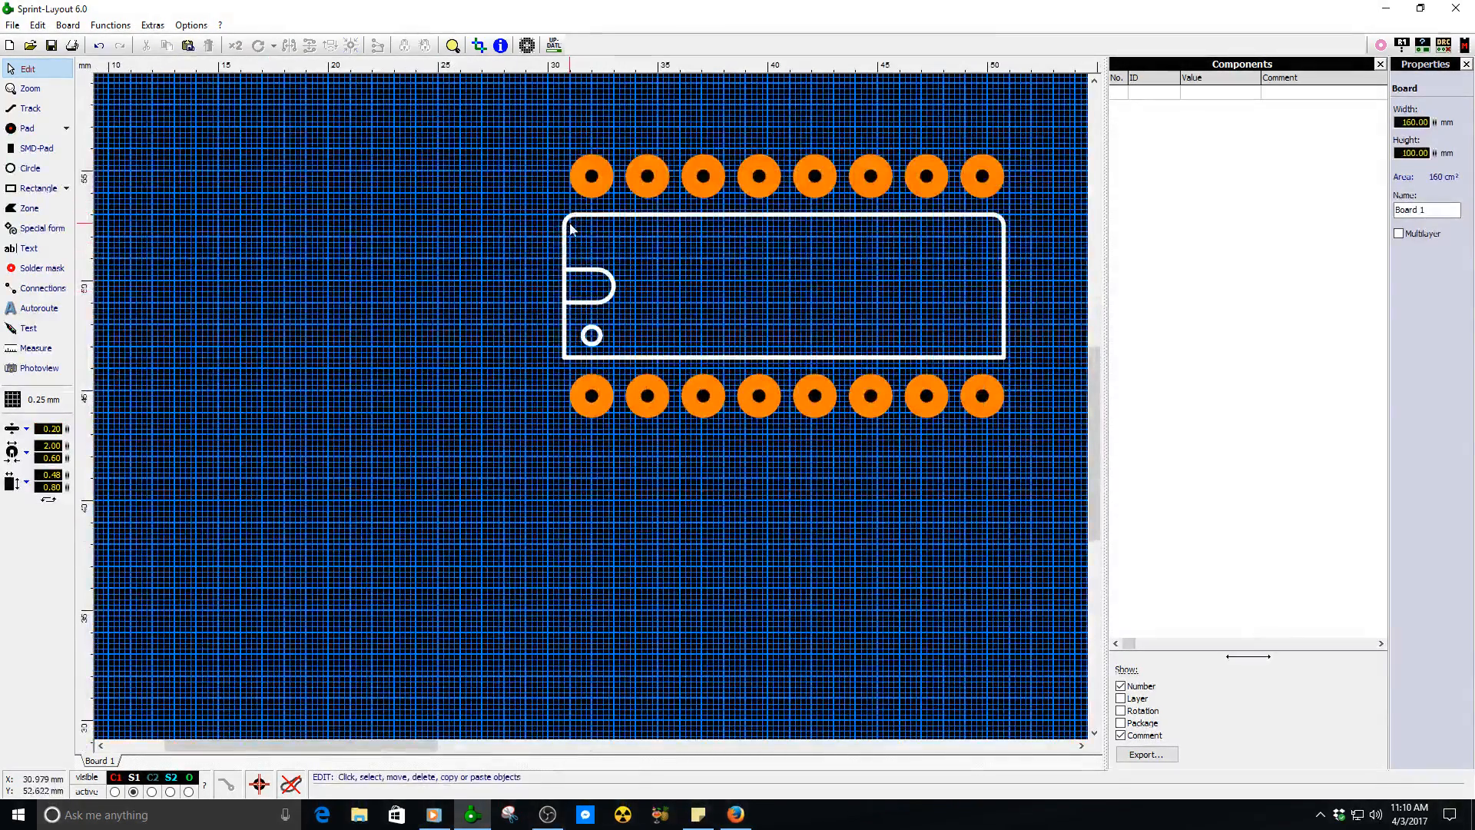
{"action": "left_click", "coordinate": [567, 224]}
{"action": "key", "text": "ctrl+d"}
{"action": "scroll", "coordinate": [611, 371], "scroll_direction": "up", "scroll_amount": 5}
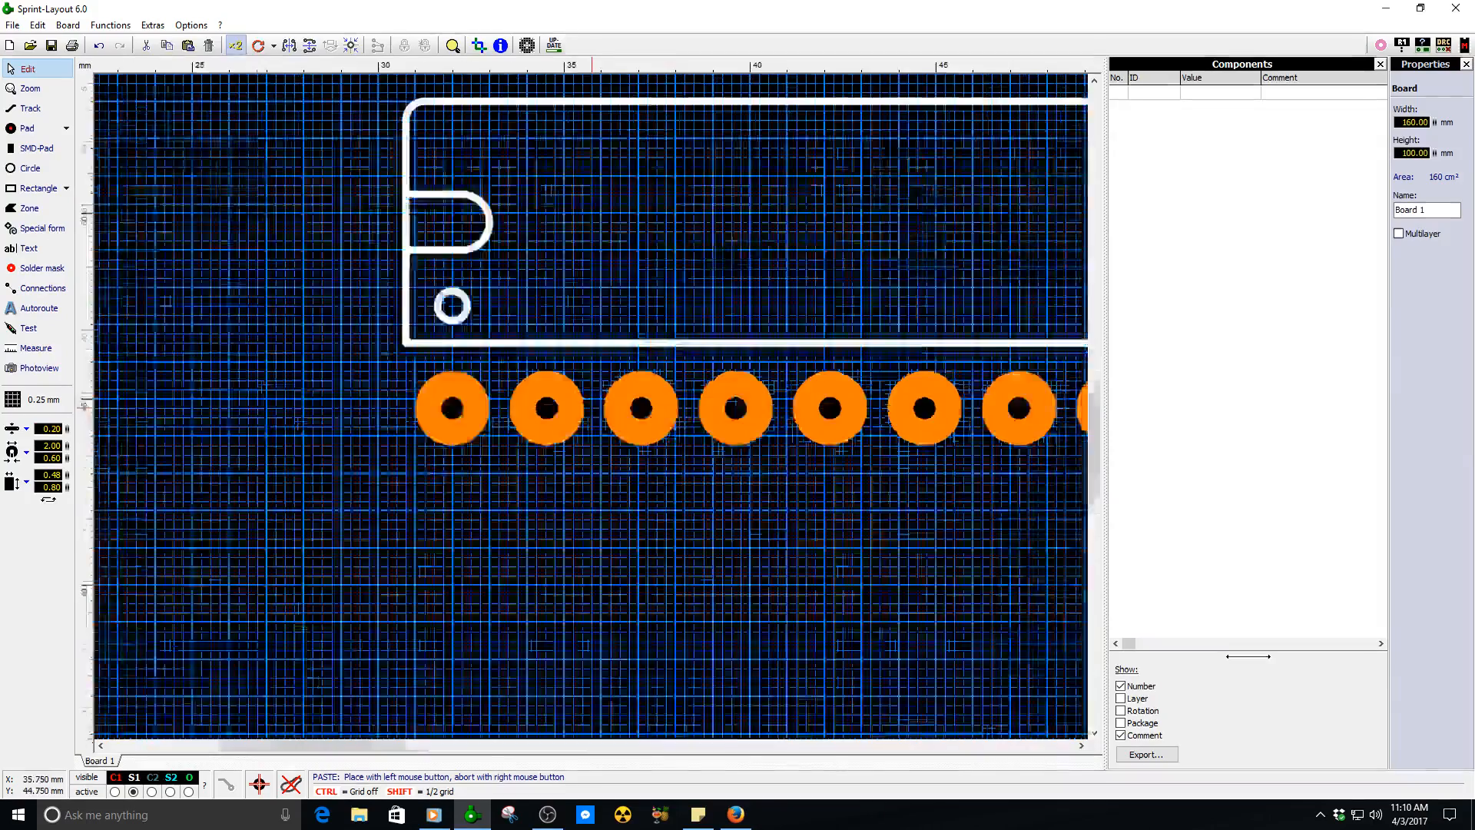
{"action": "left_click", "coordinate": [503, 322]}
{"action": "scroll", "coordinate": [503, 321], "scroll_direction": "up", "scroll_amount": 2}
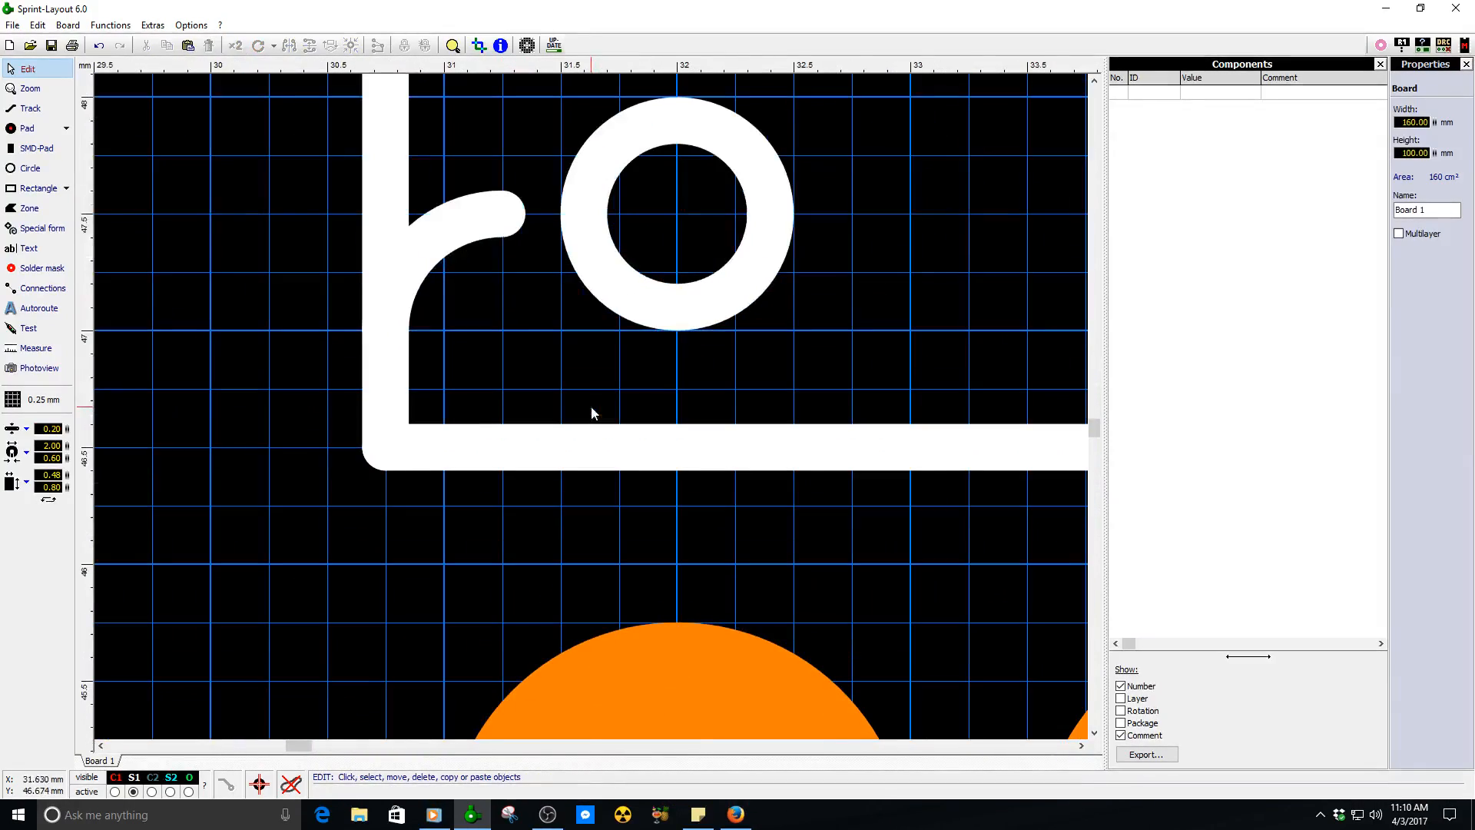
{"action": "left_click", "coordinate": [388, 347]}
{"action": "left_click_drag", "start_coordinate": [388, 347], "coordinate": [496, 500]}
{"action": "left_click_drag", "start_coordinate": [503, 218], "coordinate": [385, 330]}
{"action": "scroll", "coordinate": [385, 407], "scroll_direction": "down", "scroll_amount": 1}
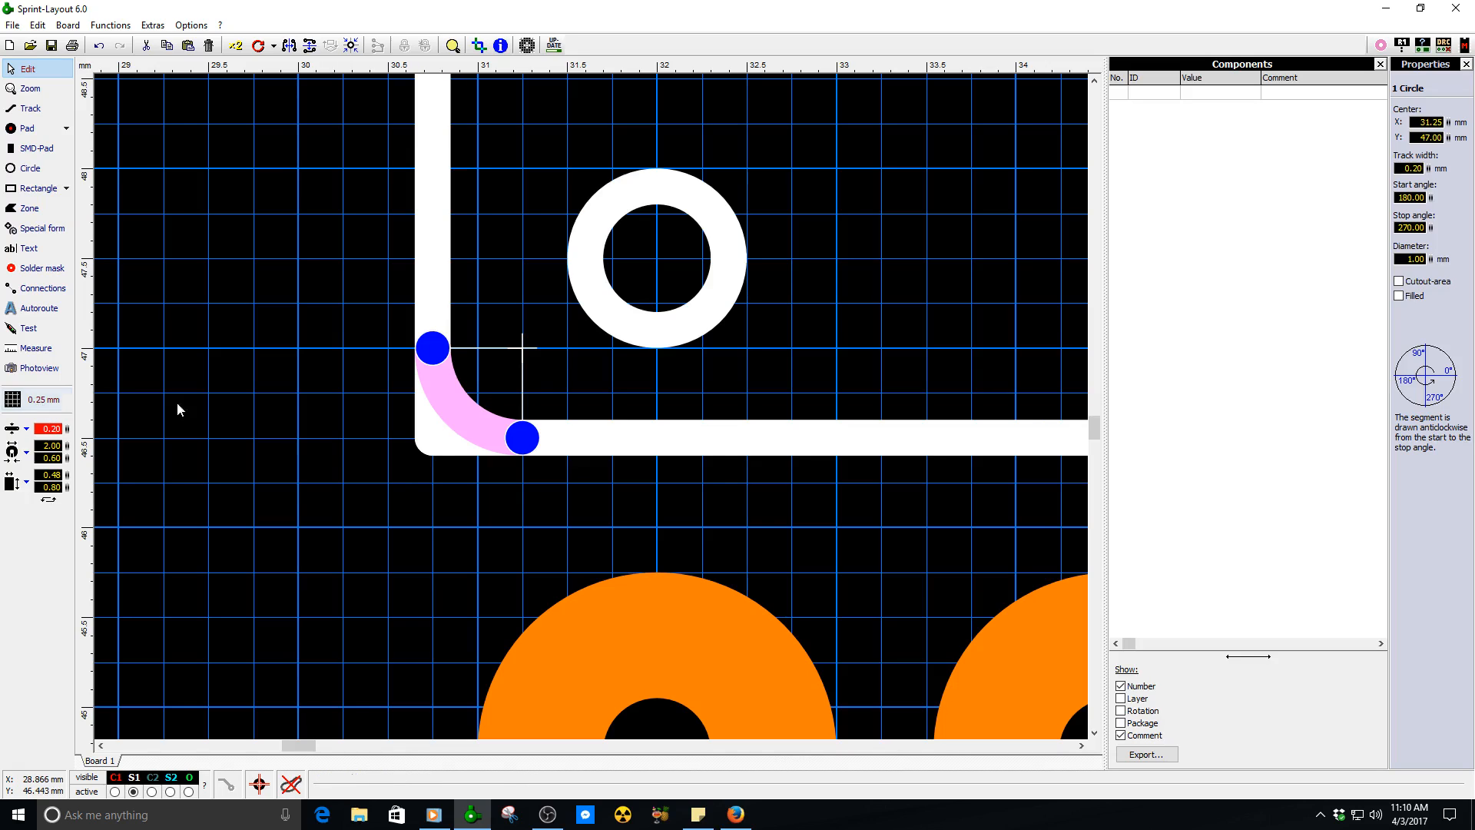
- Shorten the outline's left and bottom tracks to the endpoints of the lower-left arc
{"action": "left_click", "coordinate": [448, 348]}
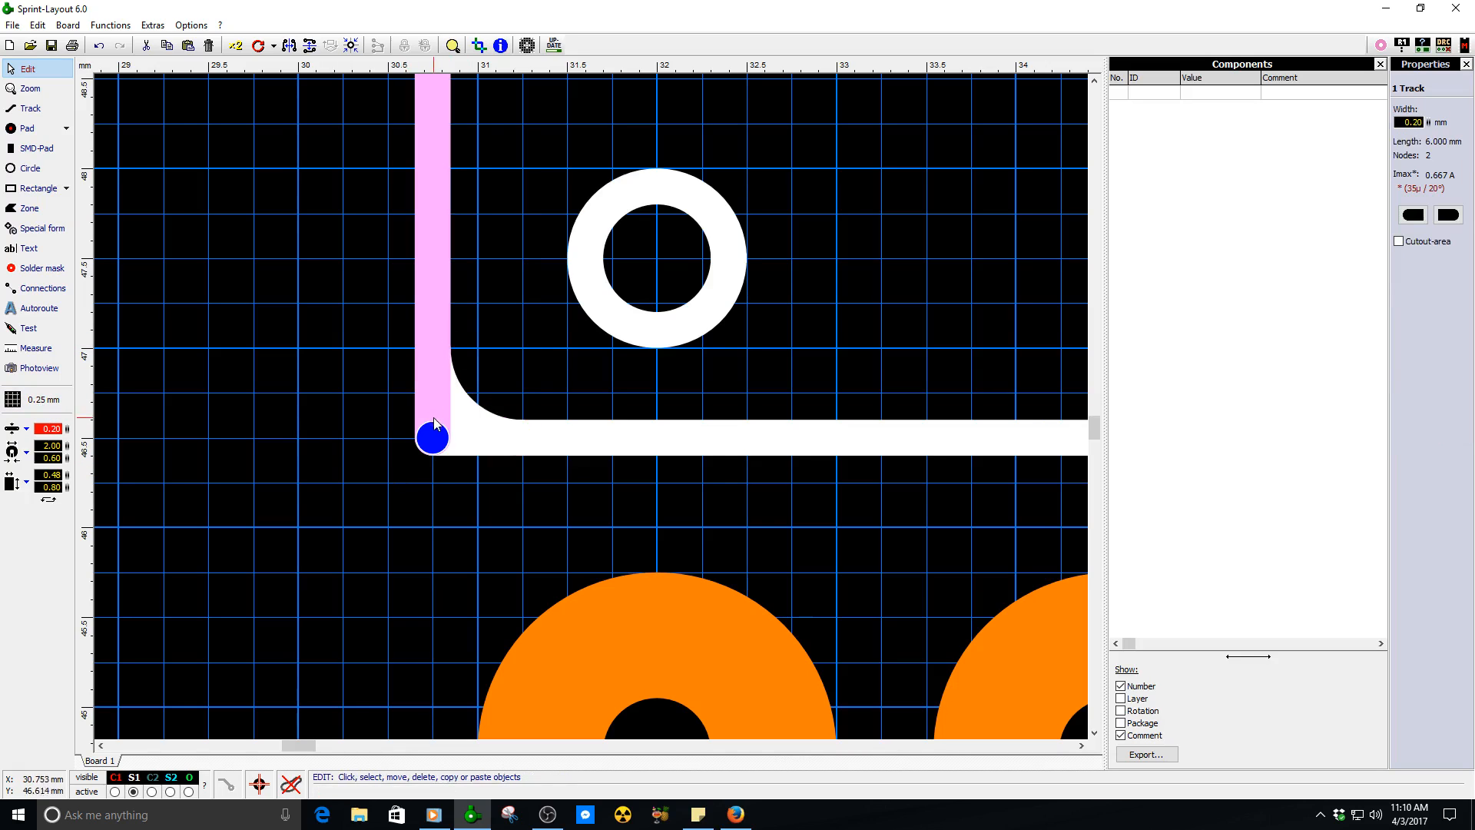
{"action": "left_click_drag", "start_coordinate": [431, 435], "coordinate": [430, 359]}
{"action": "left_click", "coordinate": [457, 435]}
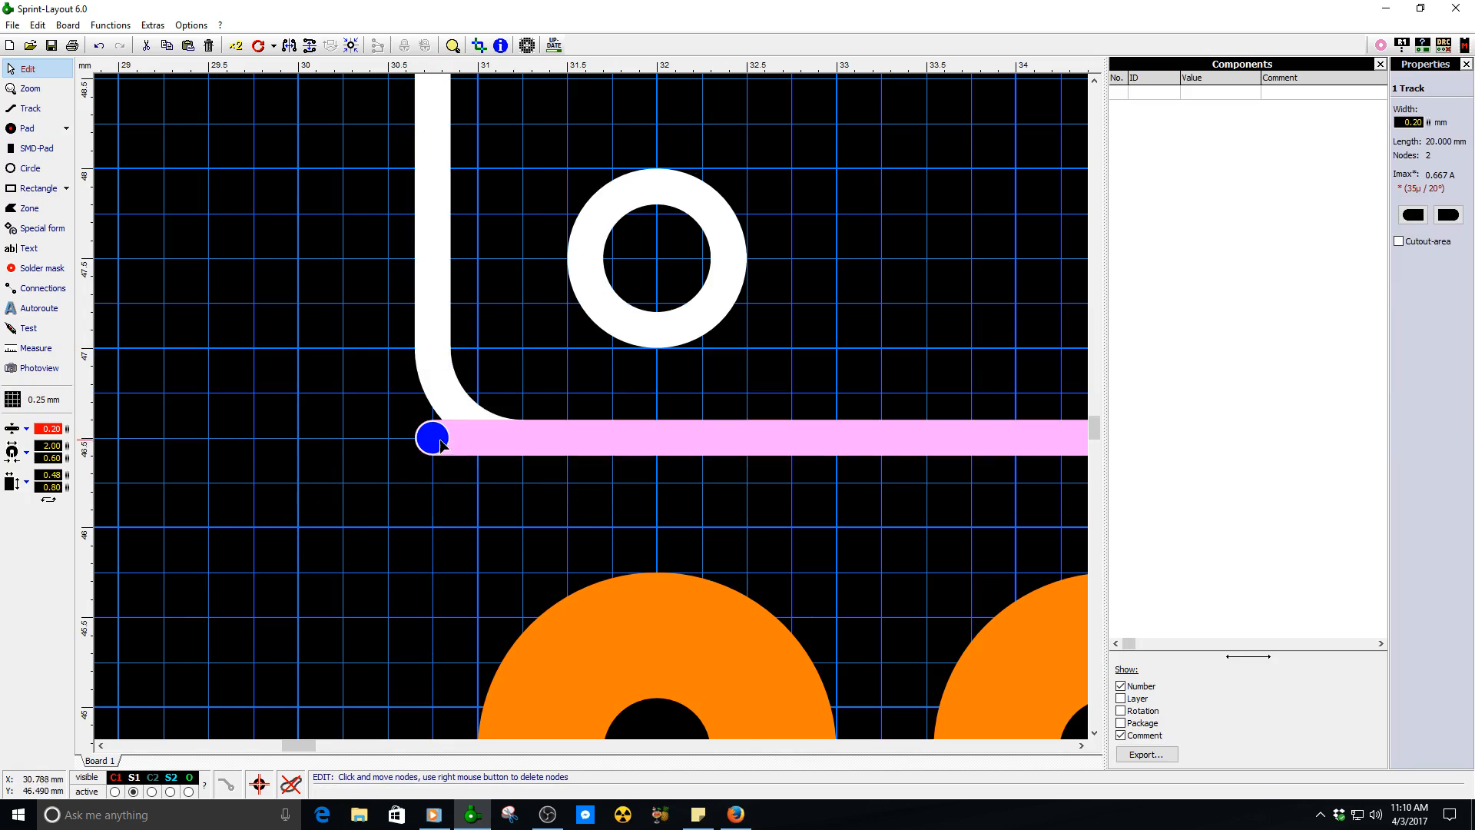
{"action": "left_click_drag", "start_coordinate": [431, 435], "coordinate": [523, 435]}
{"action": "left_click", "coordinate": [32, 401]}
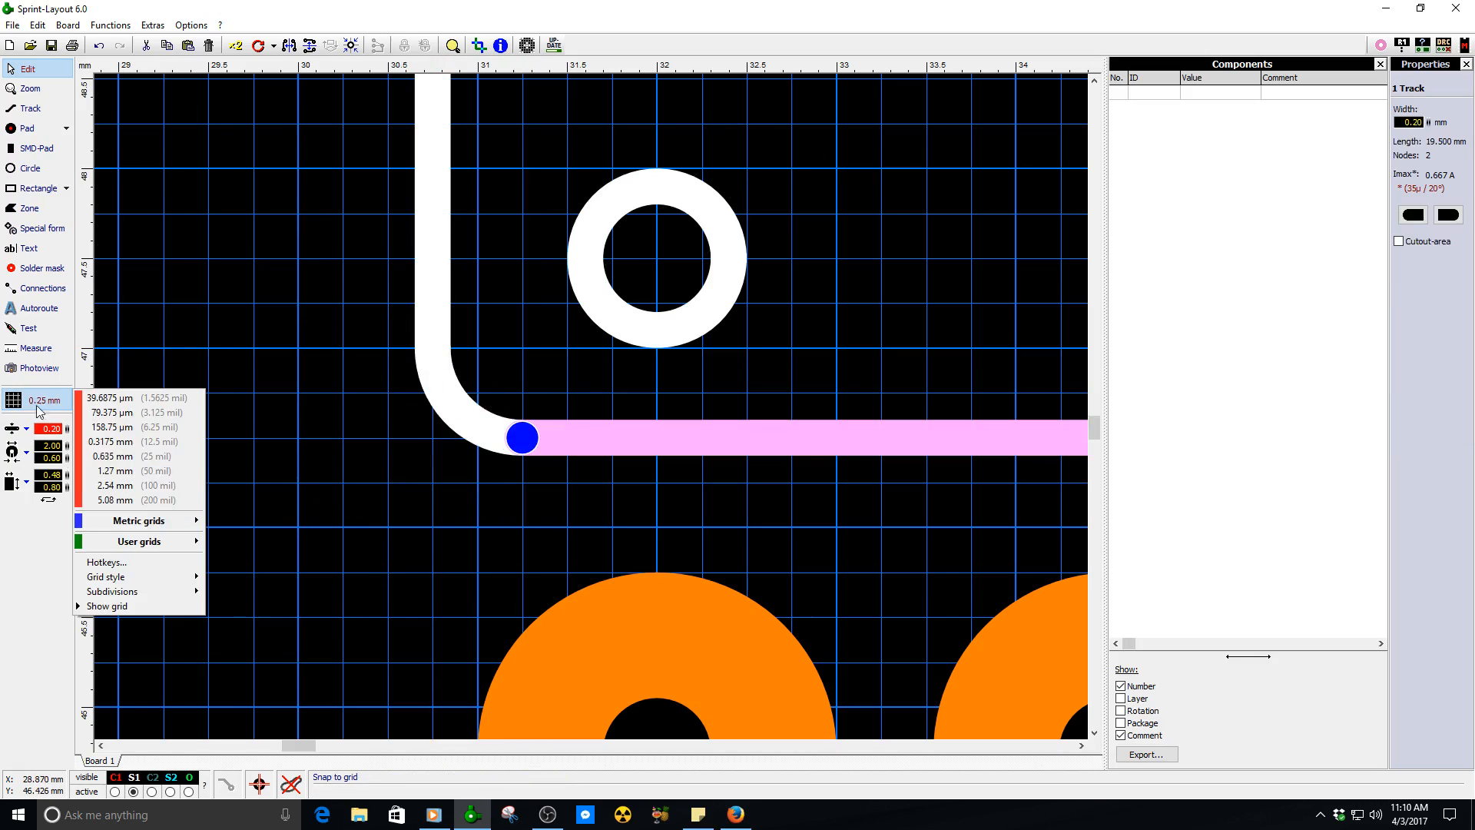
{"action": "mouse_move", "coordinate": [161, 531]}
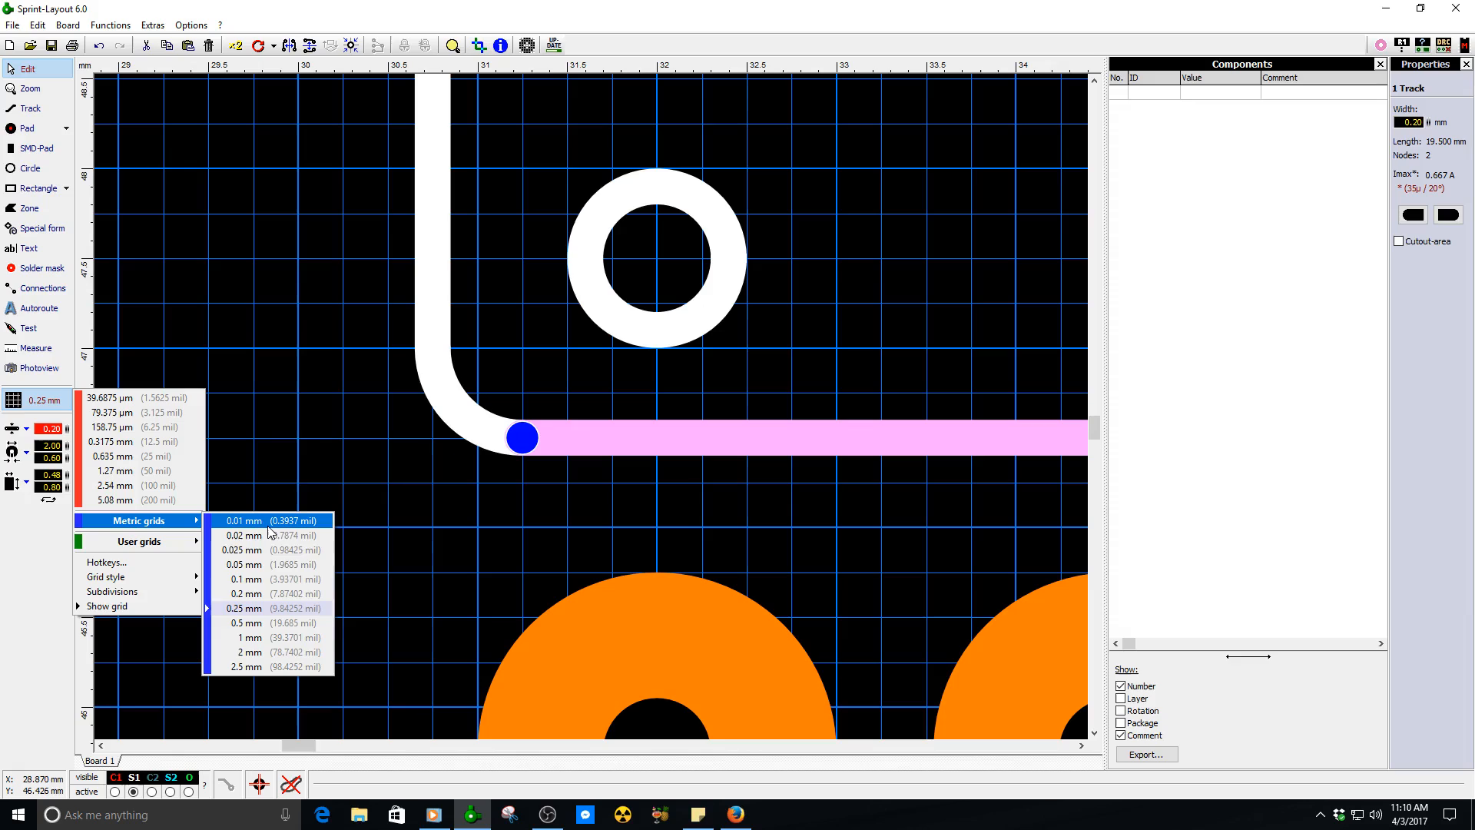
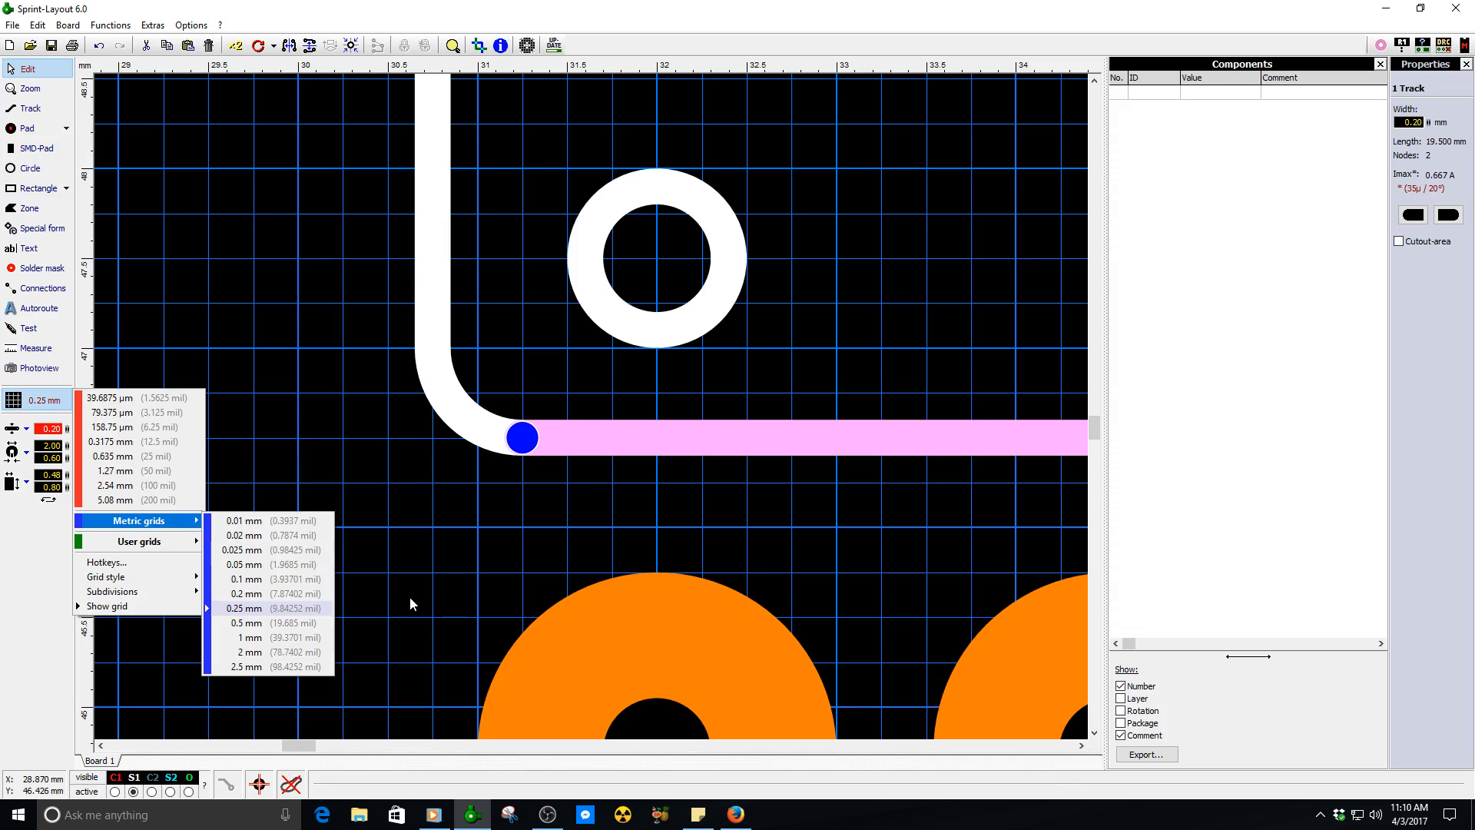
{"action": "left_click", "coordinate": [684, 401]}
- Duplicate the lower-left arc and fit the copy, turned to match, into the outline's lower-right corner
{"action": "left_click", "coordinate": [464, 392]}
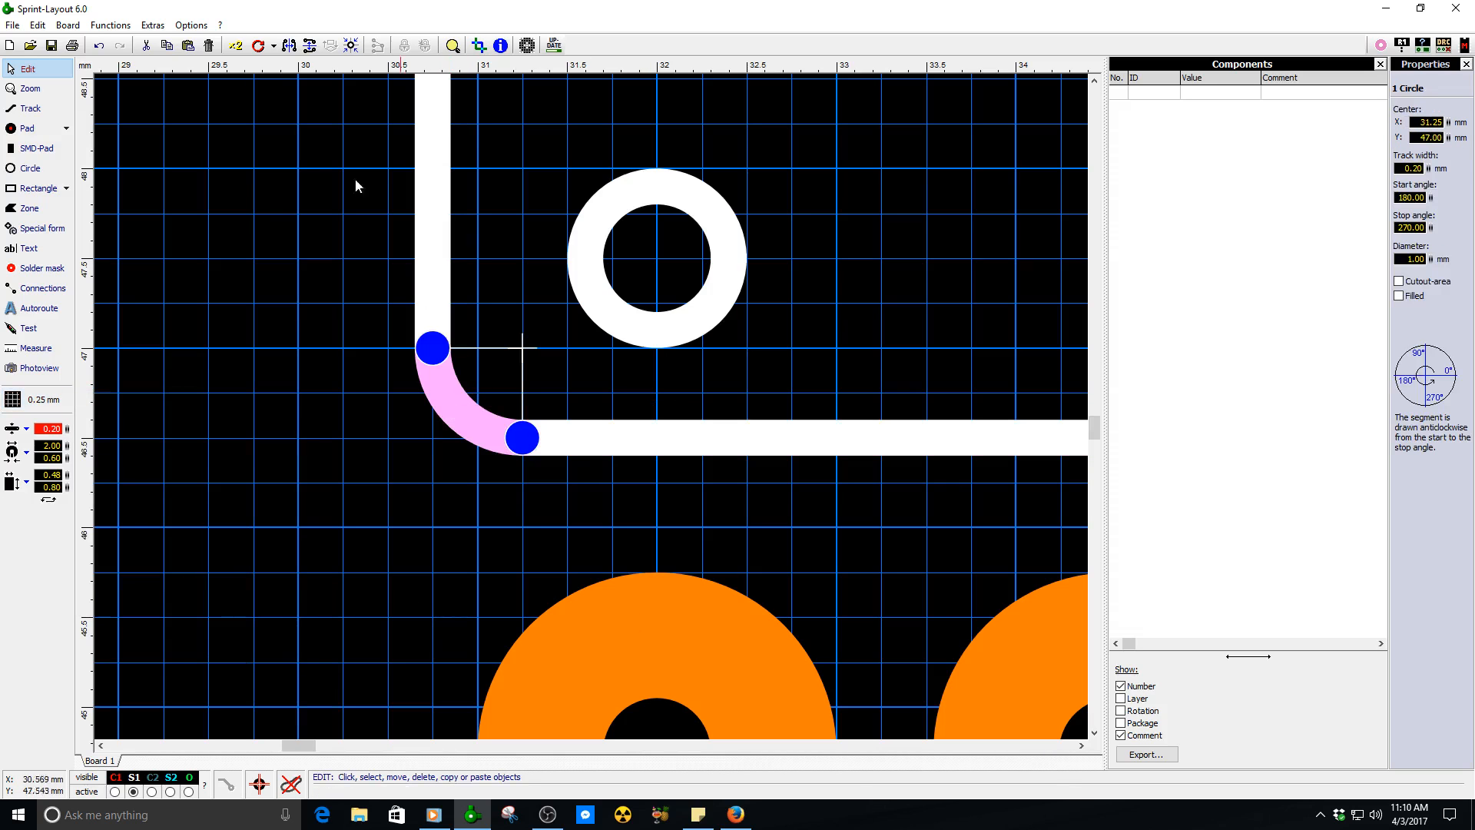
{"action": "scroll", "coordinate": [600, 381], "scroll_direction": "down", "scroll_amount": 2}
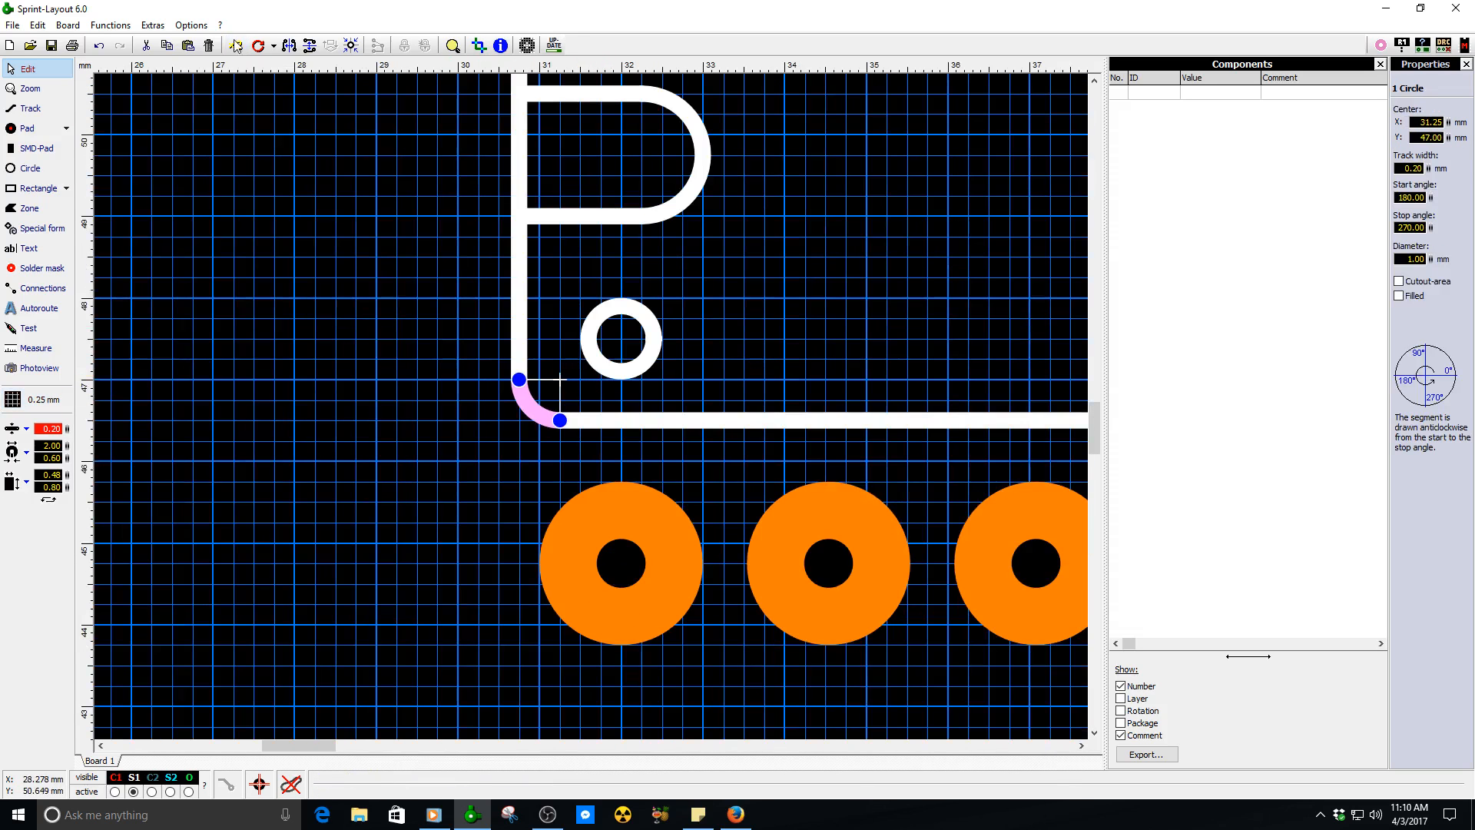
{"action": "key", "text": "ctrl+v"}
{"action": "scroll", "coordinate": [600, 382], "scroll_direction": "down", "scroll_amount": 4}
{"action": "scroll", "coordinate": [631, 369], "scroll_direction": "up", "scroll_amount": 6}
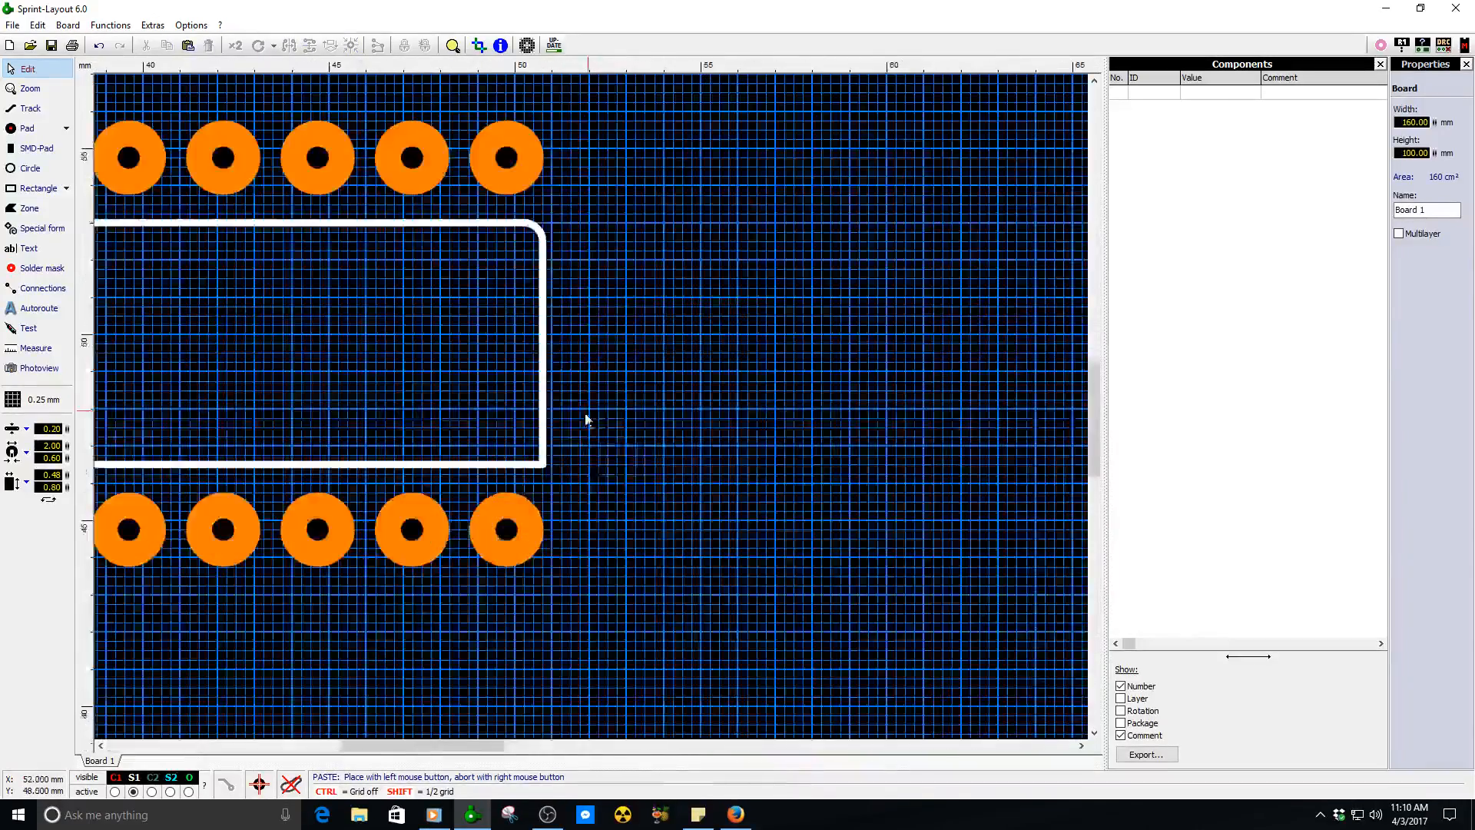
{"action": "left_click", "coordinate": [436, 449]}
{"action": "left_click", "coordinate": [441, 458]}
{"action": "left_click_drag", "start_coordinate": [435, 453], "coordinate": [486, 402]}
{"action": "left_click_drag", "start_coordinate": [381, 398], "coordinate": [514, 452]}
- Shorten the outline's right and bottom tracks so they end at the lower-right arc, and deselect
{"action": "left_click", "coordinate": [484, 438]}
{"action": "left_click", "coordinate": [516, 426]}
{"action": "left_click", "coordinate": [511, 505]}
{"action": "left_click", "coordinate": [511, 504]}
{"action": "left_click_drag", "start_coordinate": [514, 505], "coordinate": [461, 505]}
{"action": "left_click", "coordinate": [597, 530]}
- Set the snap grid to the metric 0.025 mm spacing
{"action": "scroll", "coordinate": [595, 421], "scroll_direction": "down", "scroll_amount": 3}
{"action": "scroll", "coordinate": [600, 430], "scroll_direction": "down", "scroll_amount": 2}
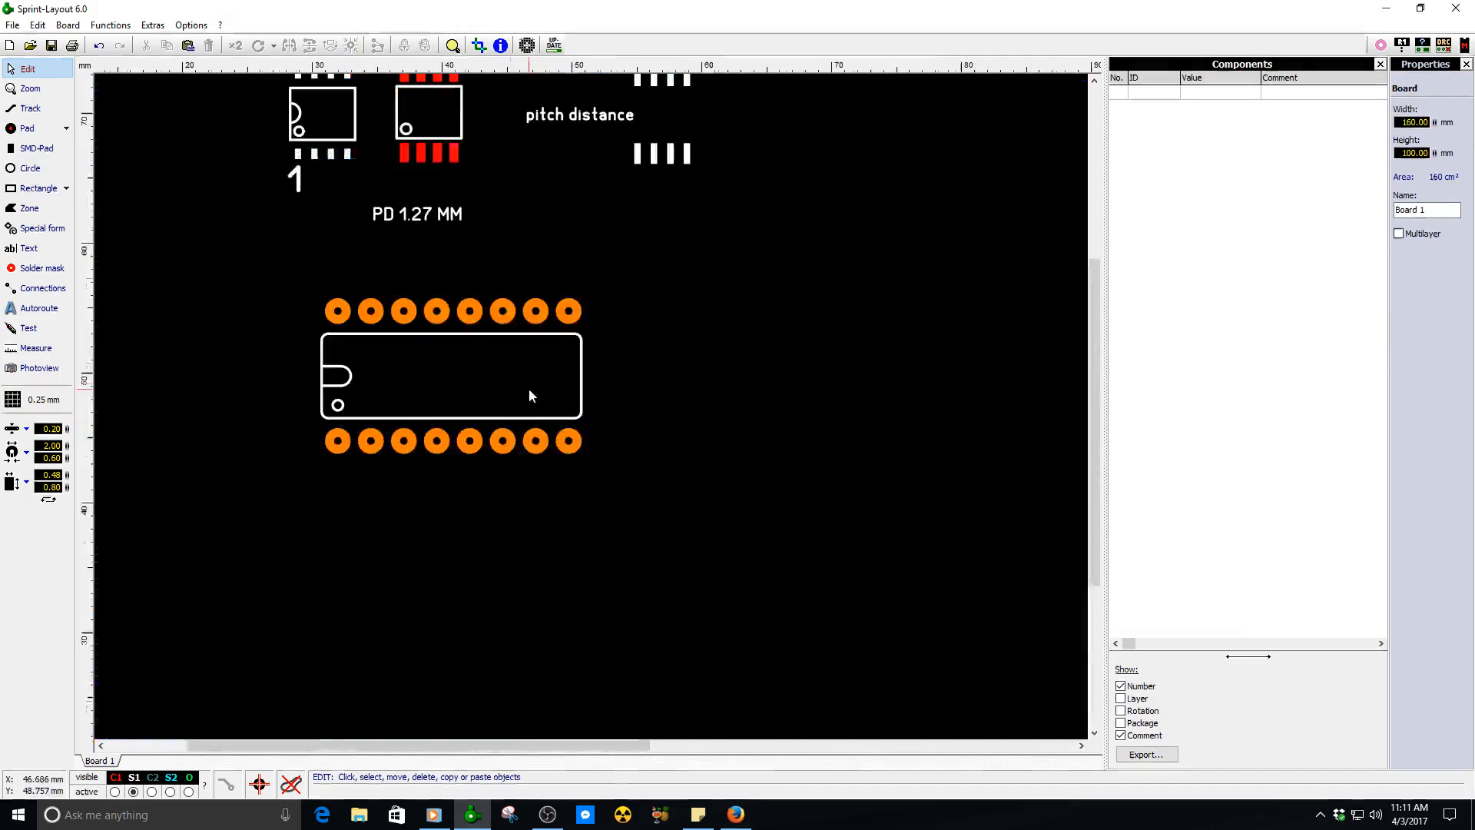
{"action": "scroll", "coordinate": [592, 412], "scroll_direction": "up", "scroll_amount": 2}
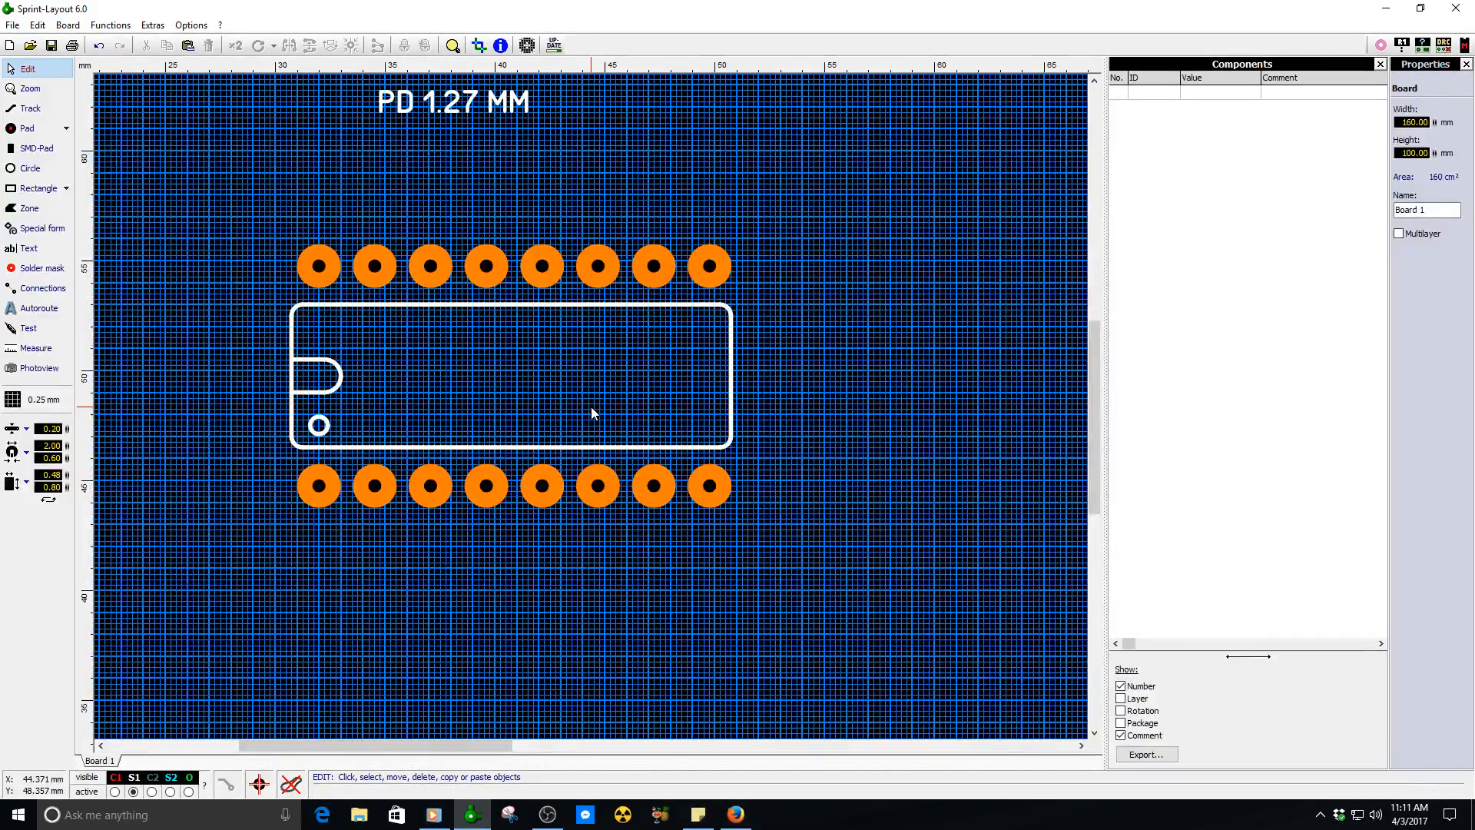
{"action": "left_click", "coordinate": [30, 400]}
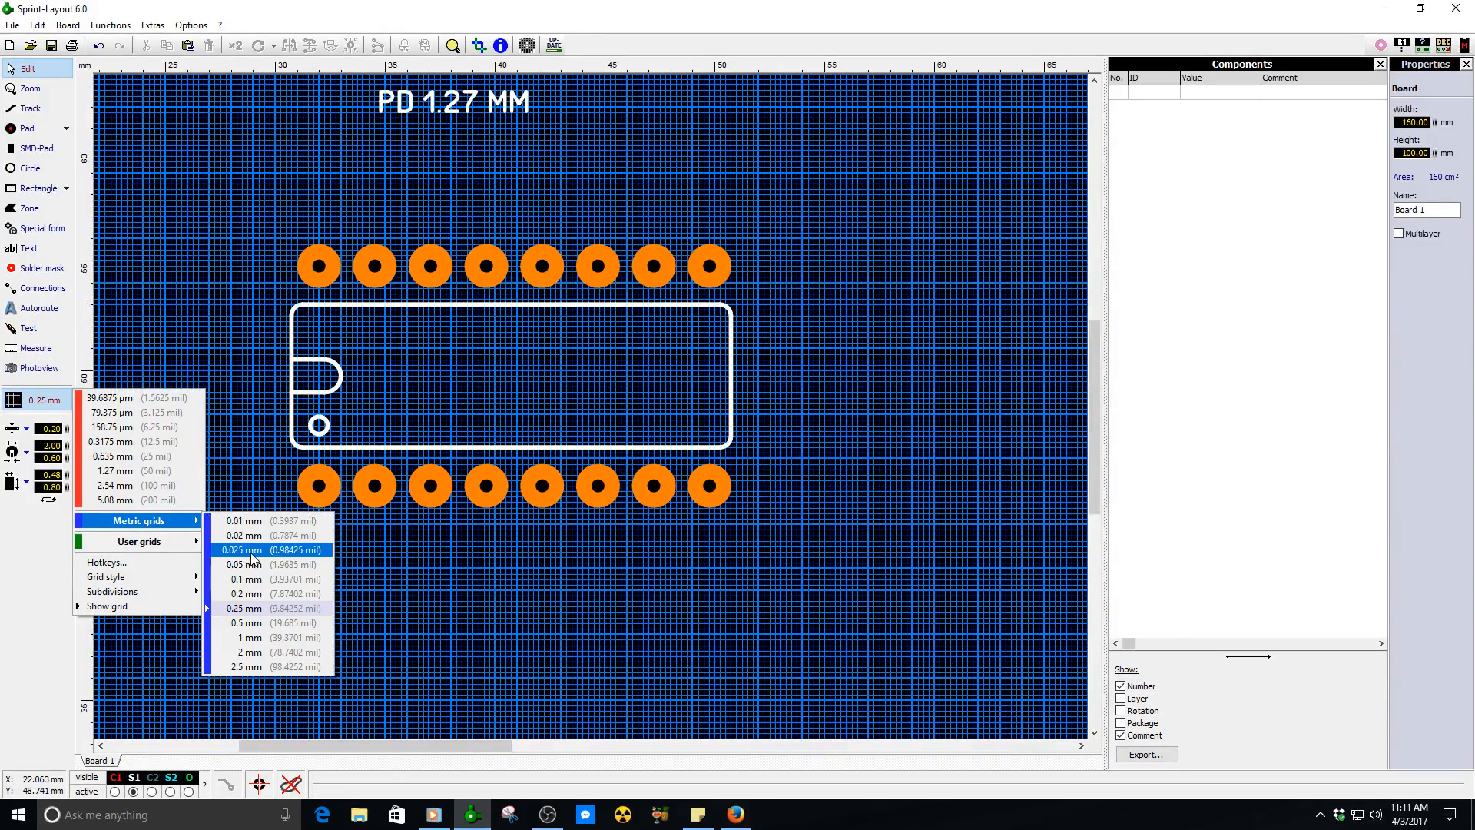
{"action": "left_click", "coordinate": [253, 550]}
- Group the body outline with its notch and pin 1 marker, and nudge it in grid steps between the pad rows
{"action": "scroll", "coordinate": [465, 430], "scroll_direction": "up", "scroll_amount": 1}
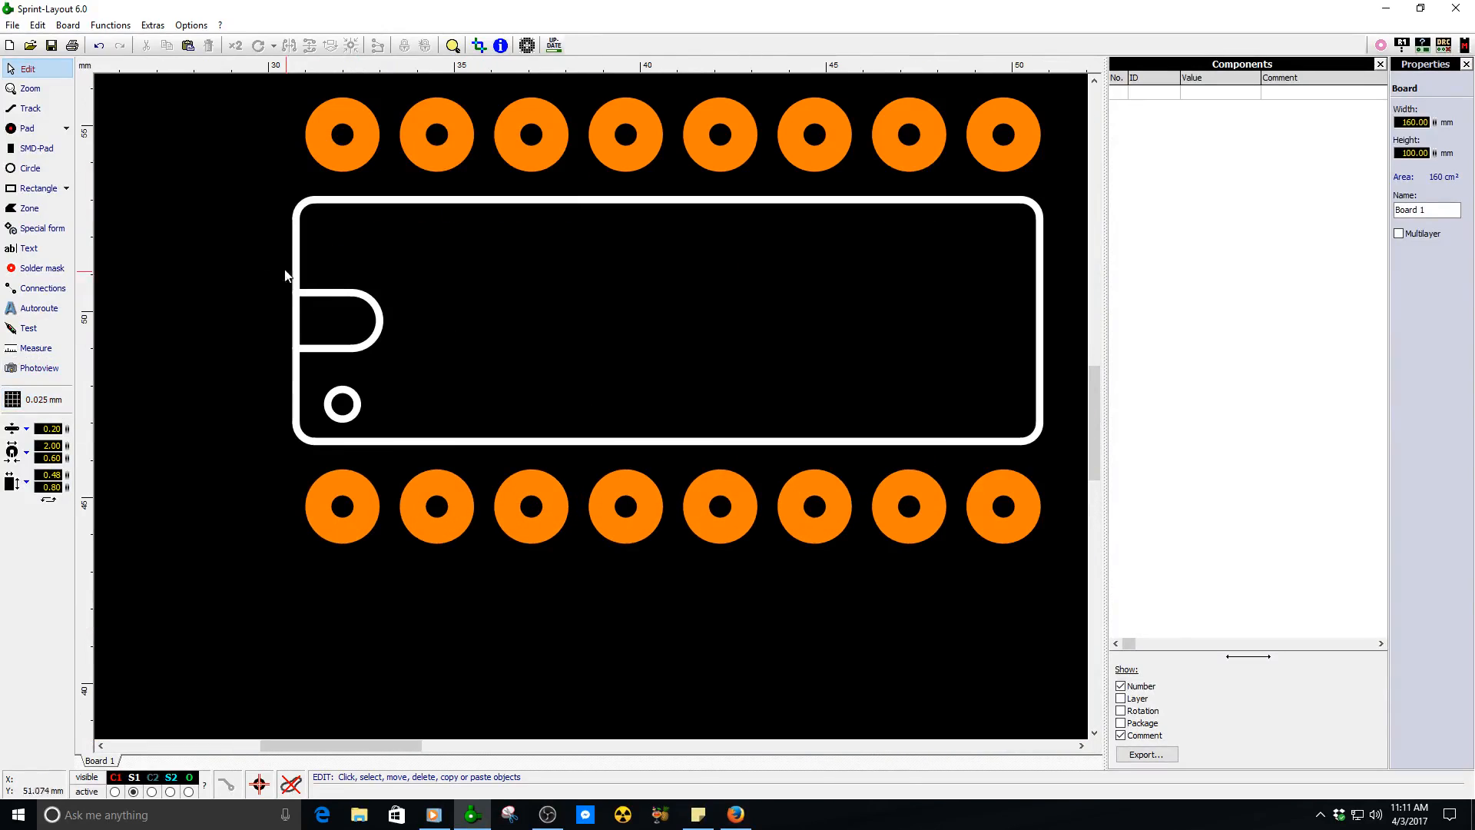
{"action": "mouse_move", "coordinate": [268, 195]}
{"action": "left_mouse_down"}
{"action": "mouse_move", "coordinate": [484, 441]}
{"action": "mouse_move", "coordinate": [1061, 460]}
{"action": "left_mouse_up"}
{"action": "right_click", "coordinate": [478, 201]}
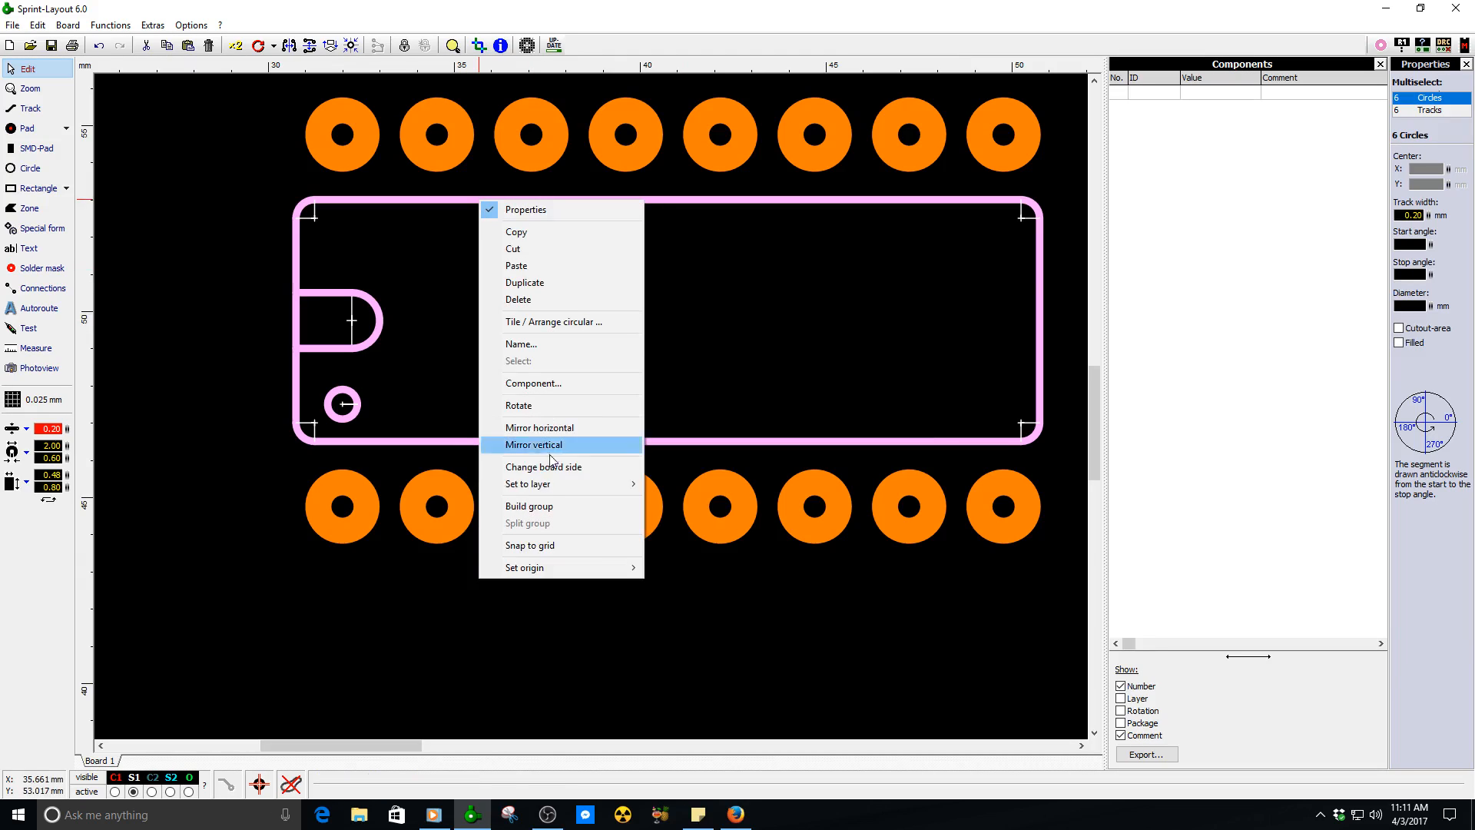
{"action": "left_click", "coordinate": [538, 511]}
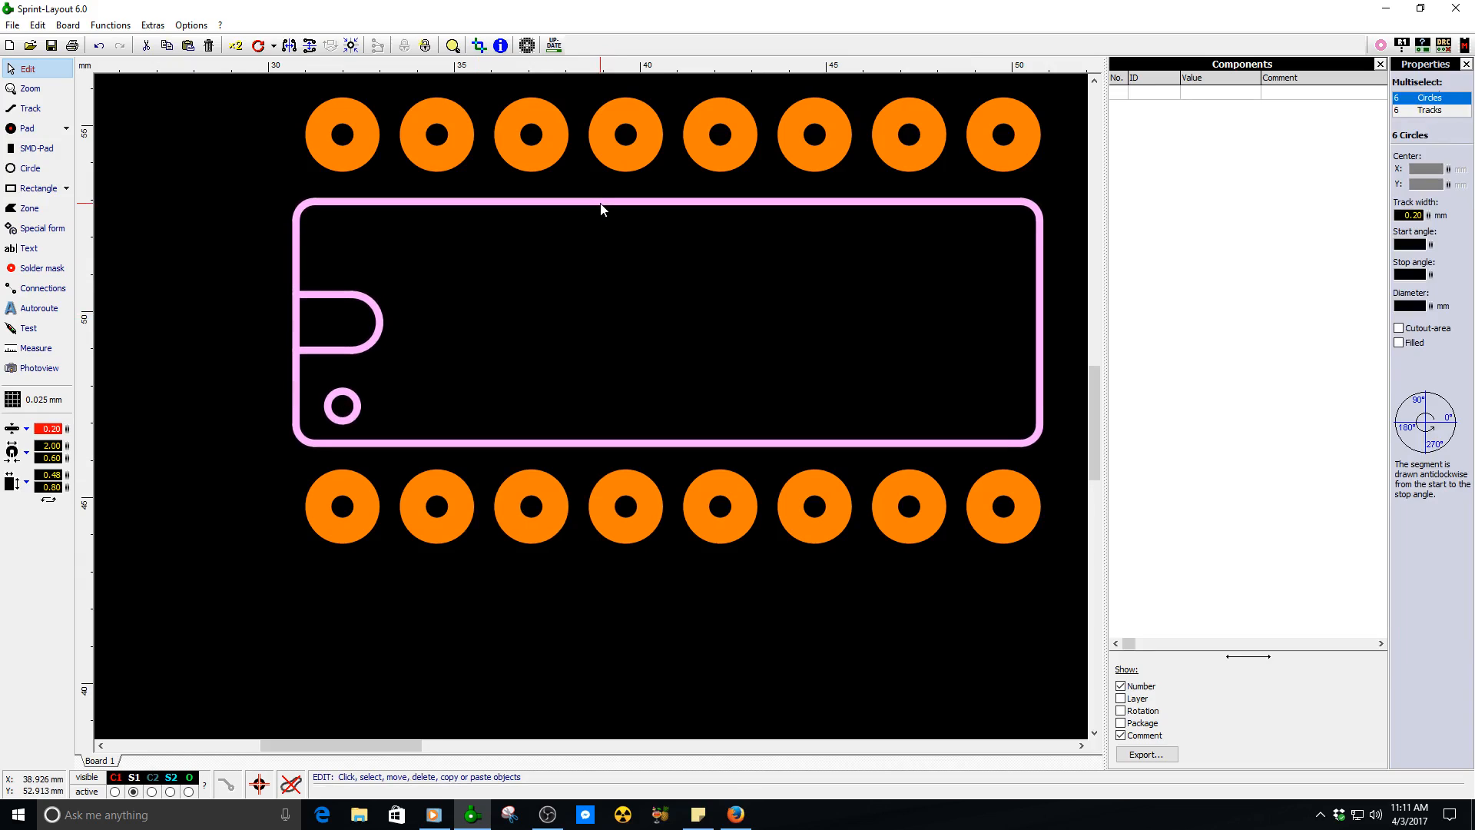
{"action": "key", "text": "Left"}
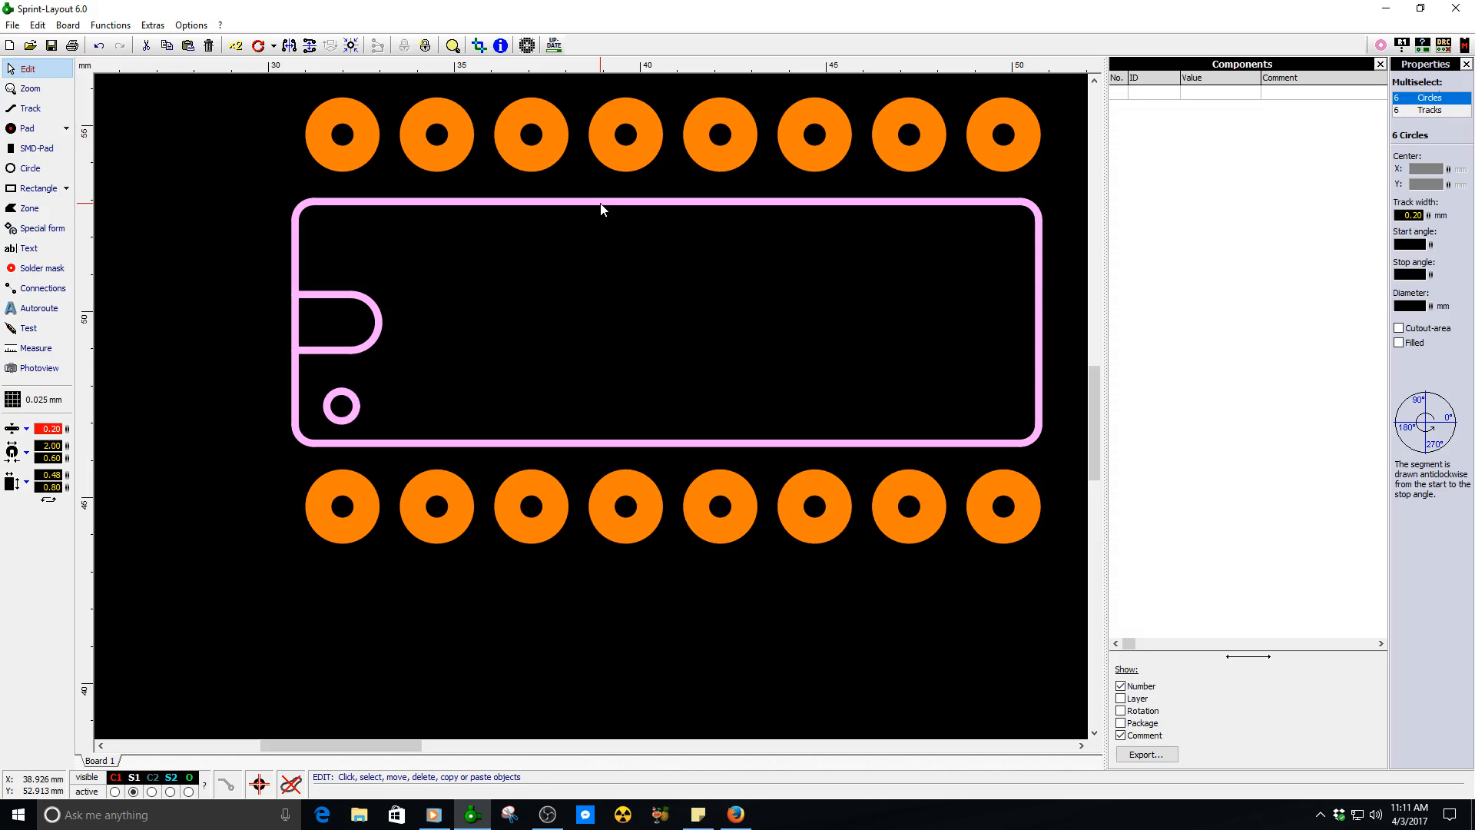
{"action": "key", "text": "Up"}
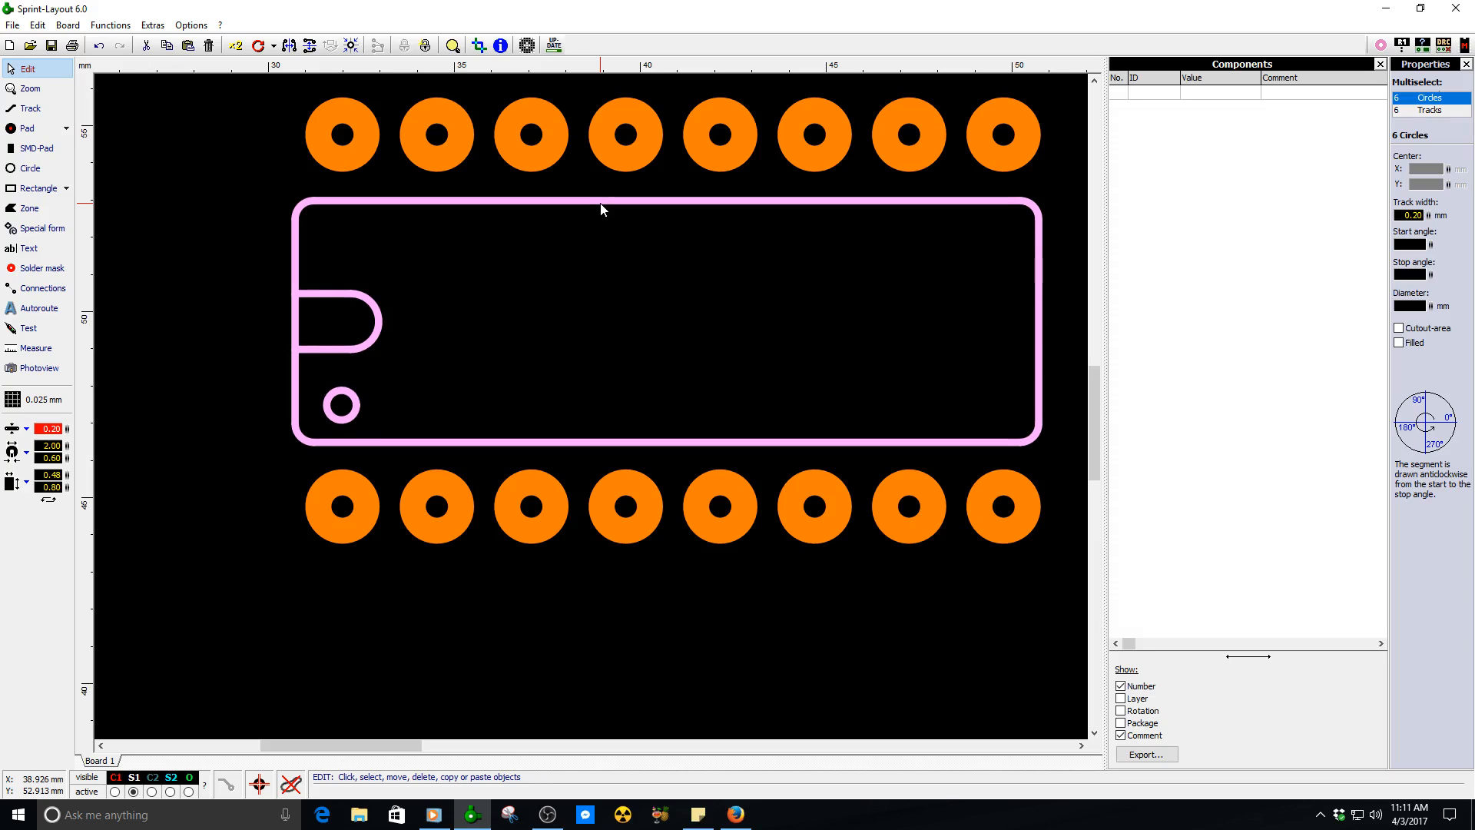
{"action": "key", "text": "Right"}
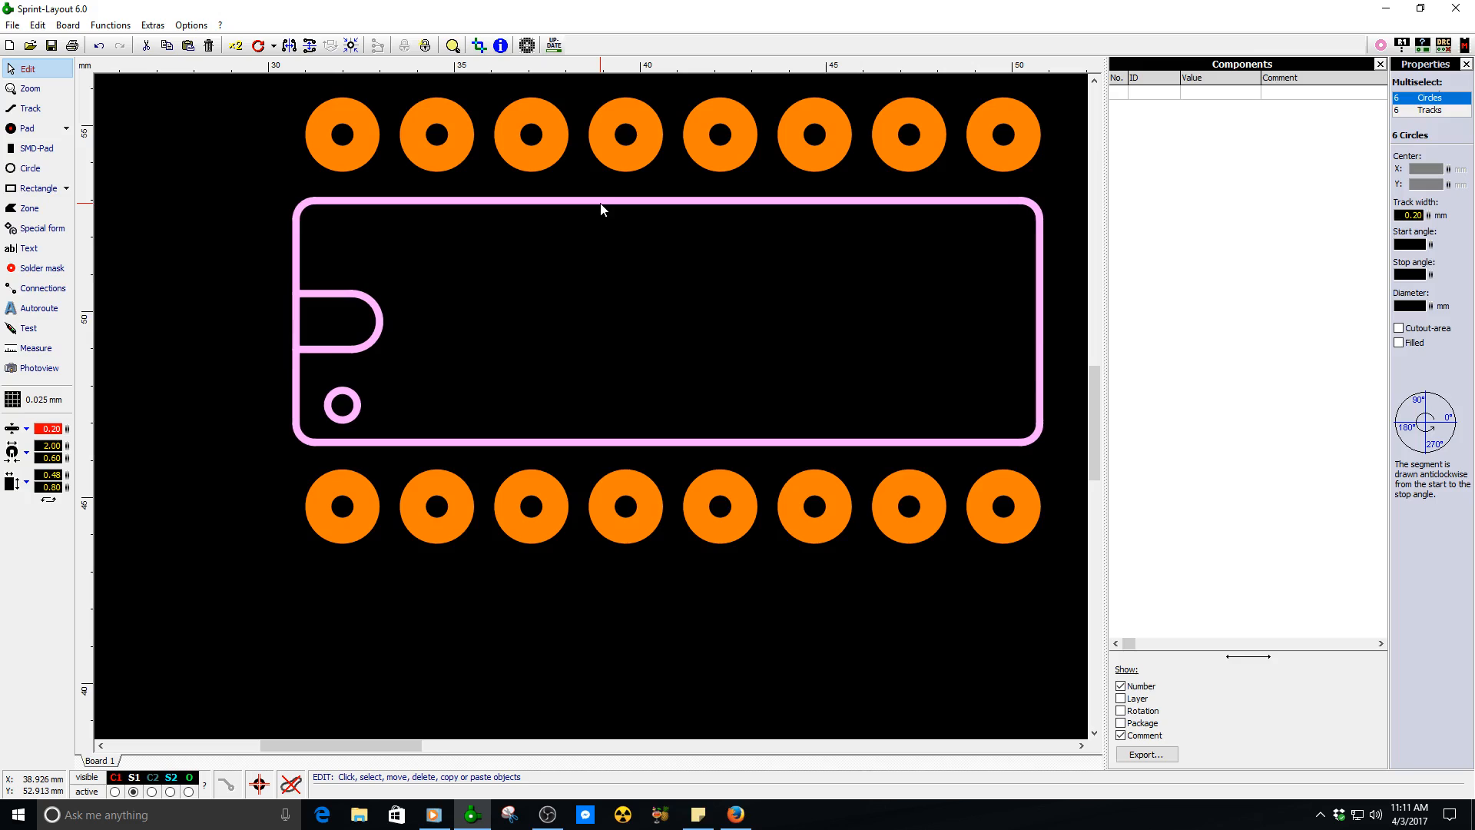
- Measure the centre-to-centre distance between the two leftmost pads of the upper and lower rows
{"action": "scroll", "coordinate": [427, 145], "scroll_direction": "up", "scroll_amount": 2}
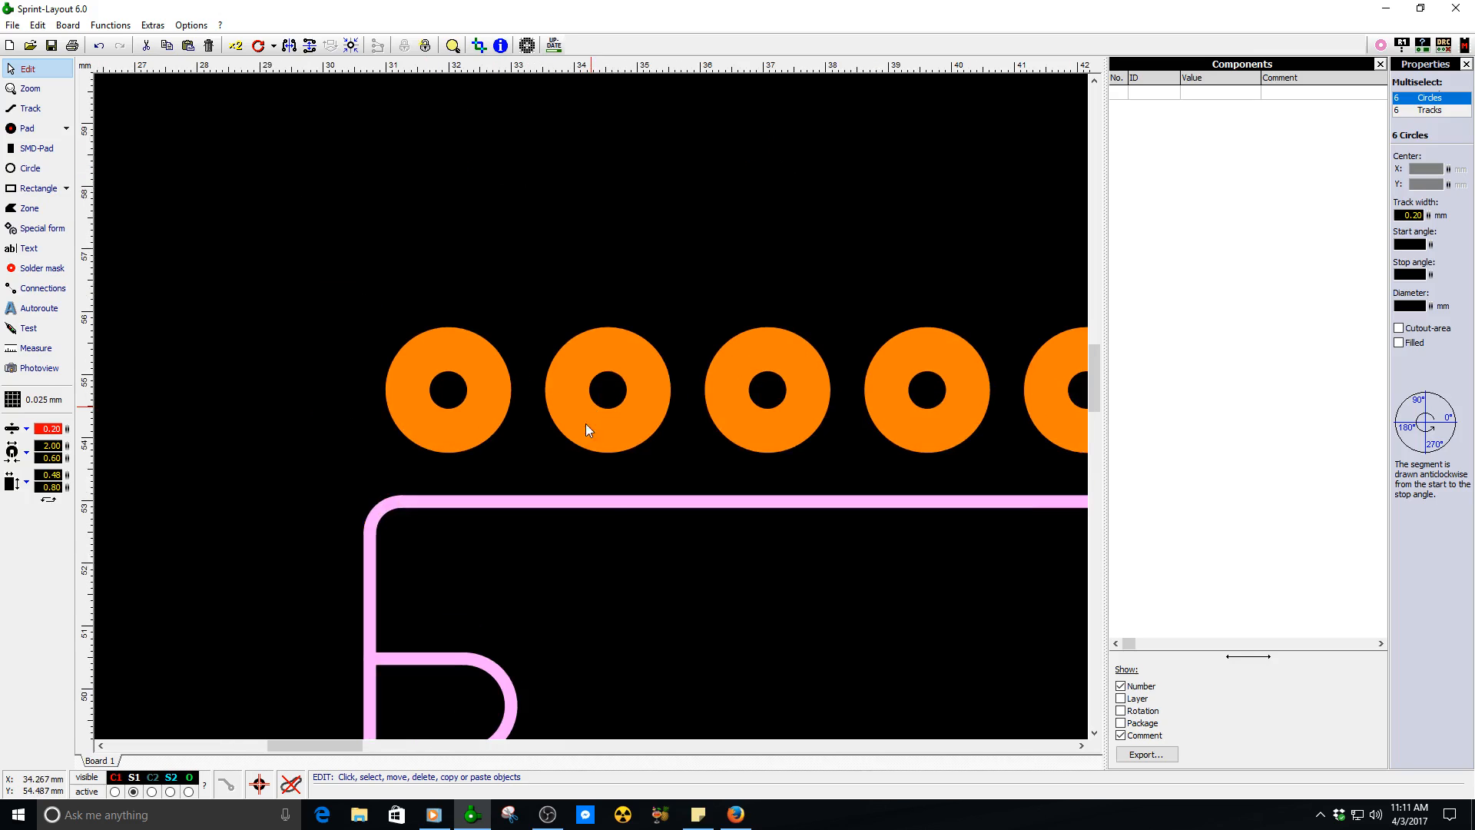
{"action": "left_click", "coordinate": [37, 348]}
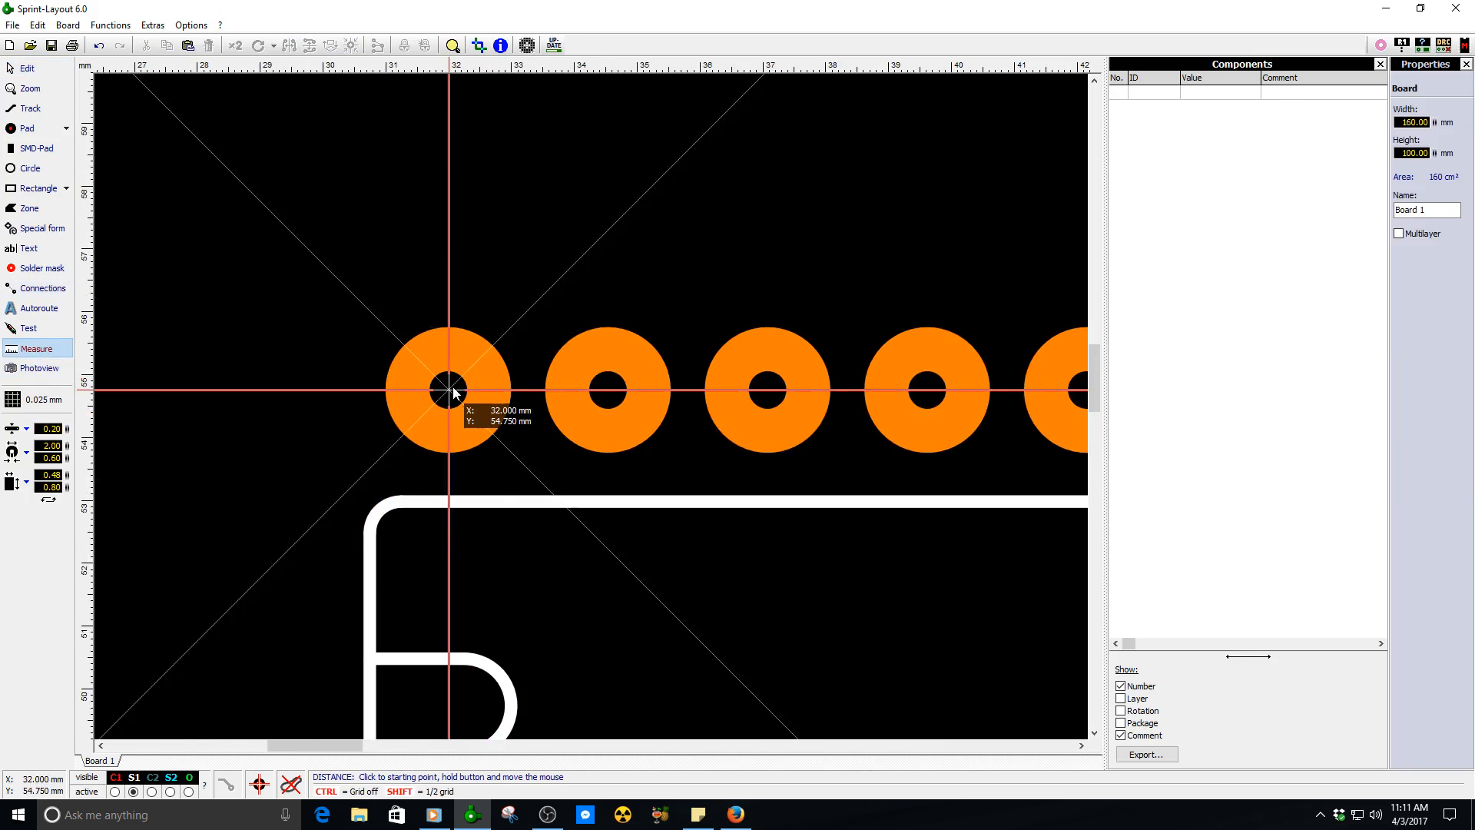
{"action": "left_click_drag", "start_coordinate": [453, 392], "coordinate": [586, 218]}
{"action": "scroll", "coordinate": [605, 421], "scroll_direction": "down", "scroll_amount": 3}
{"action": "scroll", "coordinate": [581, 476], "scroll_direction": "up", "scroll_amount": 1}
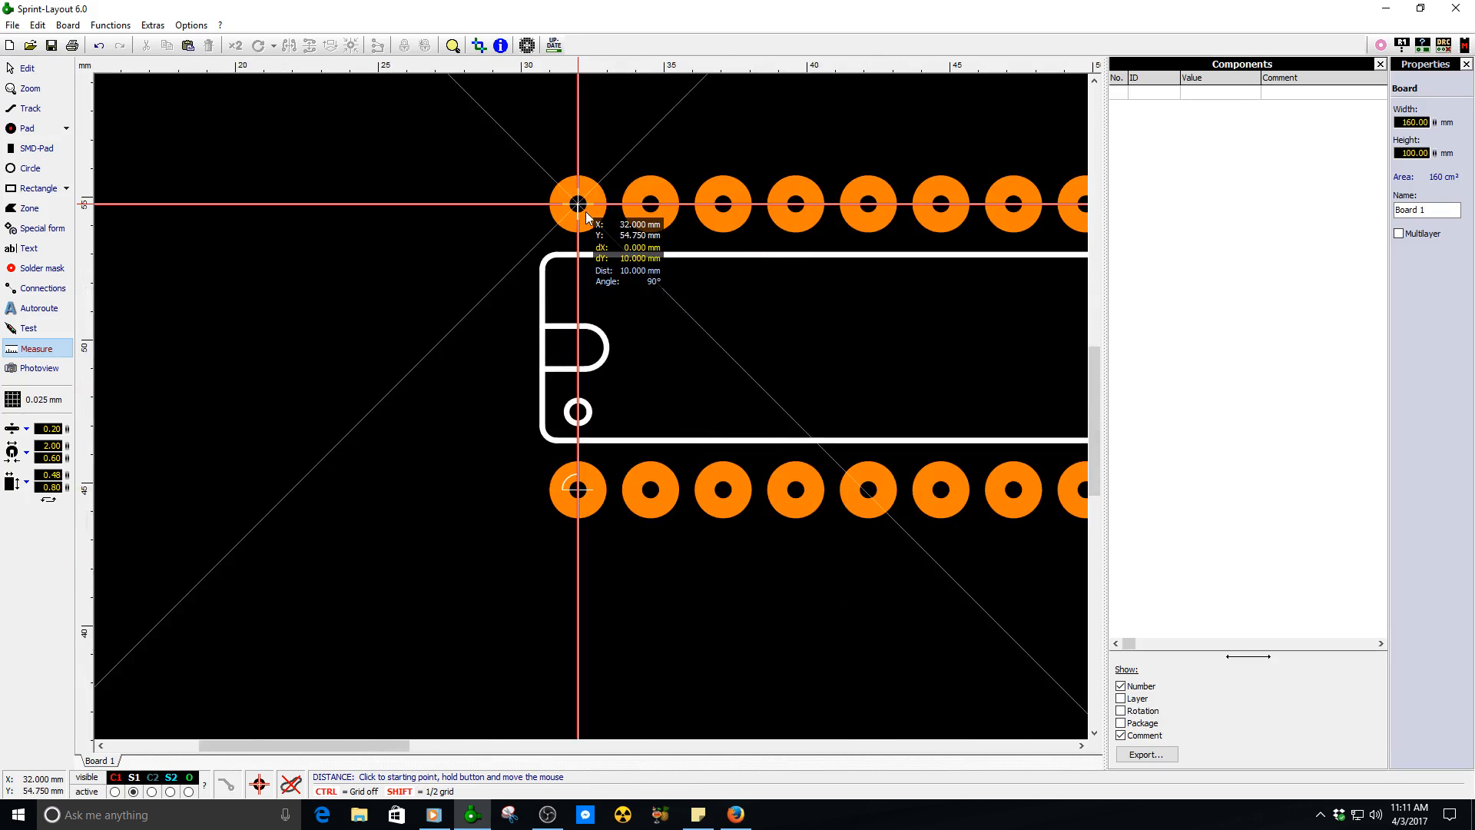
{"action": "scroll", "coordinate": [477, 339], "scroll_direction": "down", "scroll_amount": 4}
{"action": "scroll", "coordinate": [550, 395], "scroll_direction": "up", "scroll_amount": 2}
{"action": "right_click", "coordinate": [593, 399]}
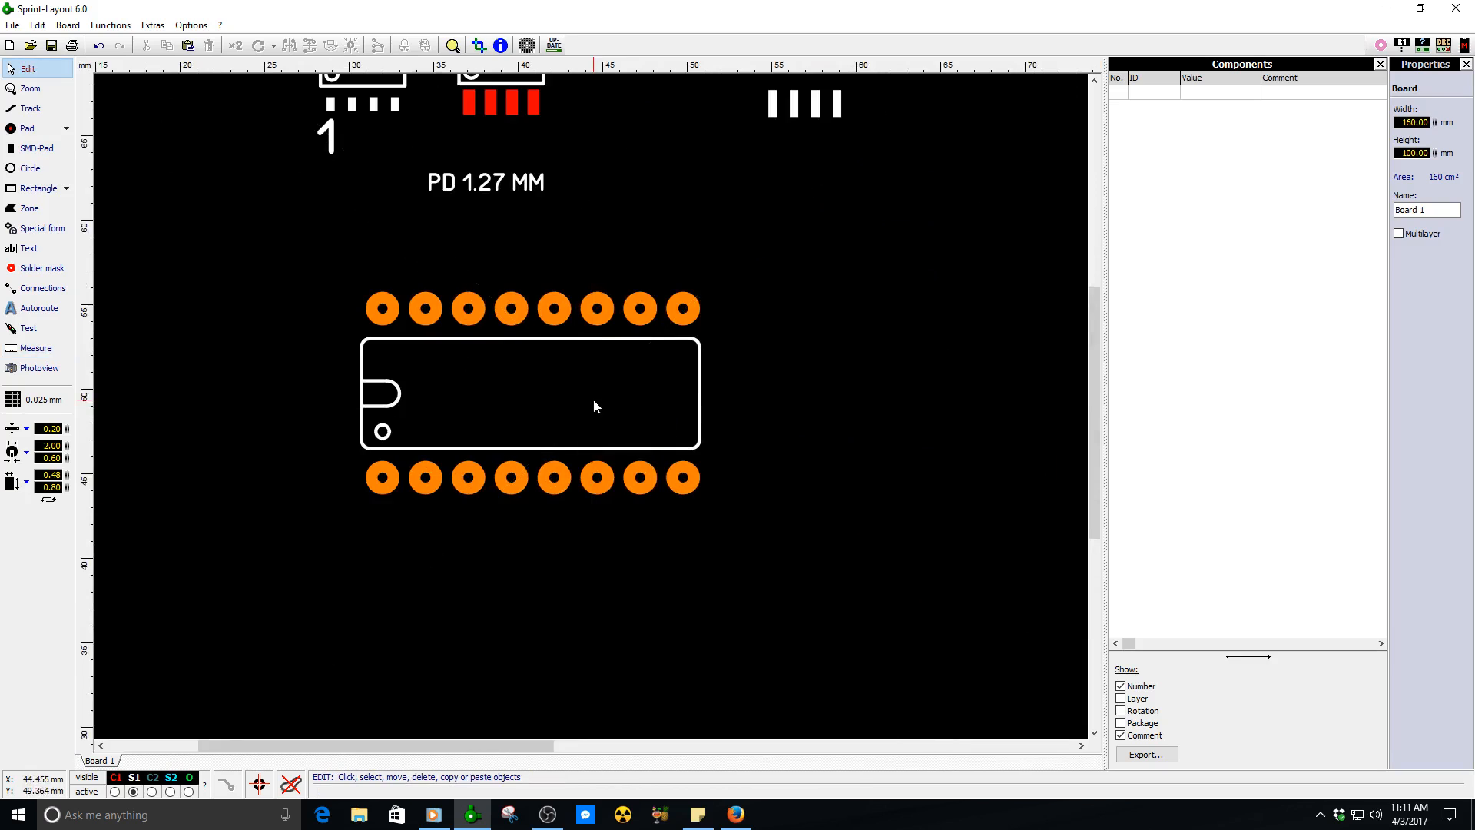
{"action": "scroll", "coordinate": [591, 407], "scroll_direction": "up", "scroll_amount": 3}
{"action": "scroll", "coordinate": [591, 407], "scroll_direction": "up", "scroll_amount": 2}
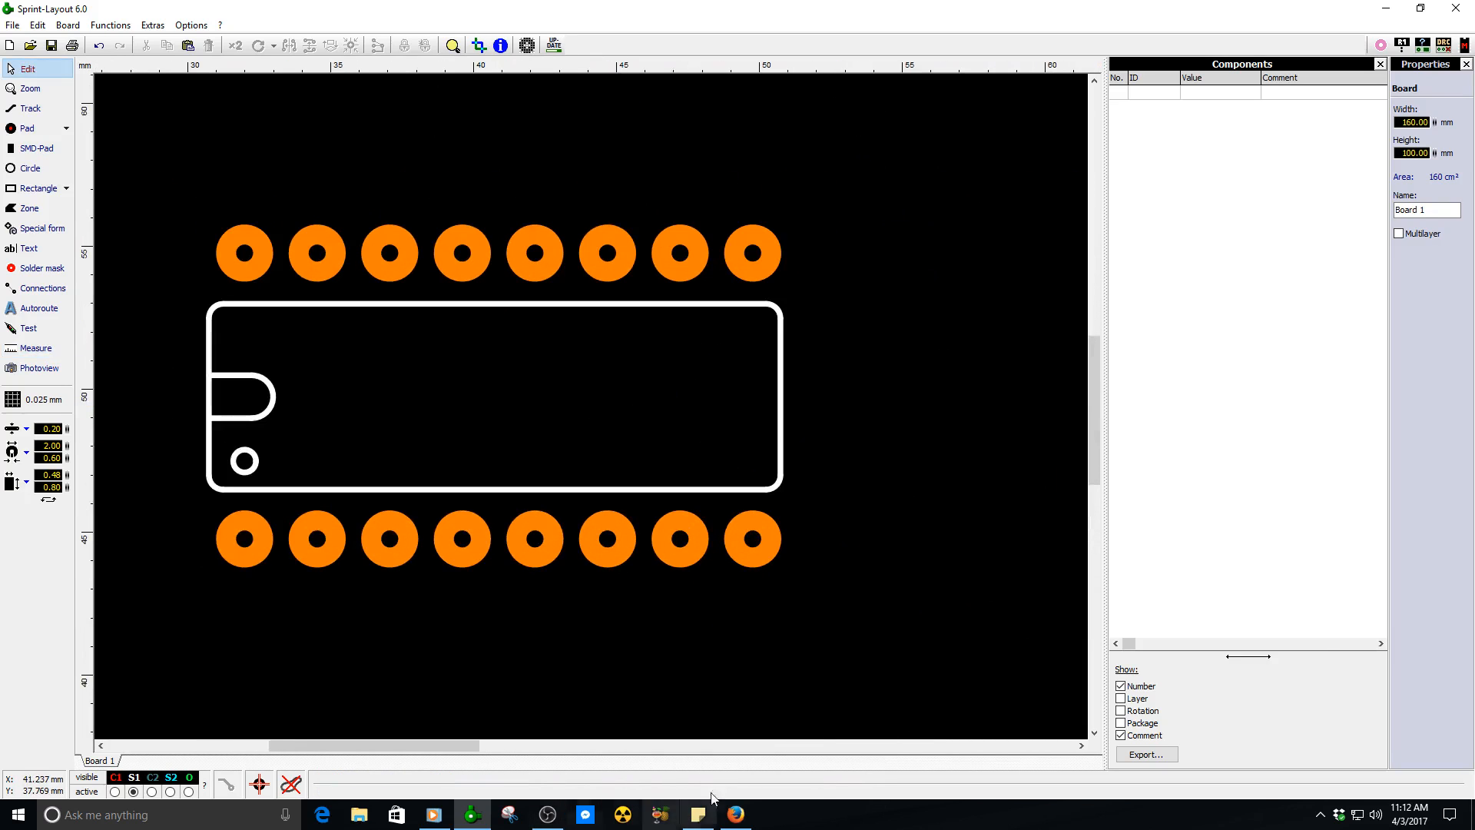
- Switch to Firefox and examine the pin shape and pin width dimensions in the CD4046B datasheet's package drawing
{"action": "left_click", "coordinate": [737, 813]}
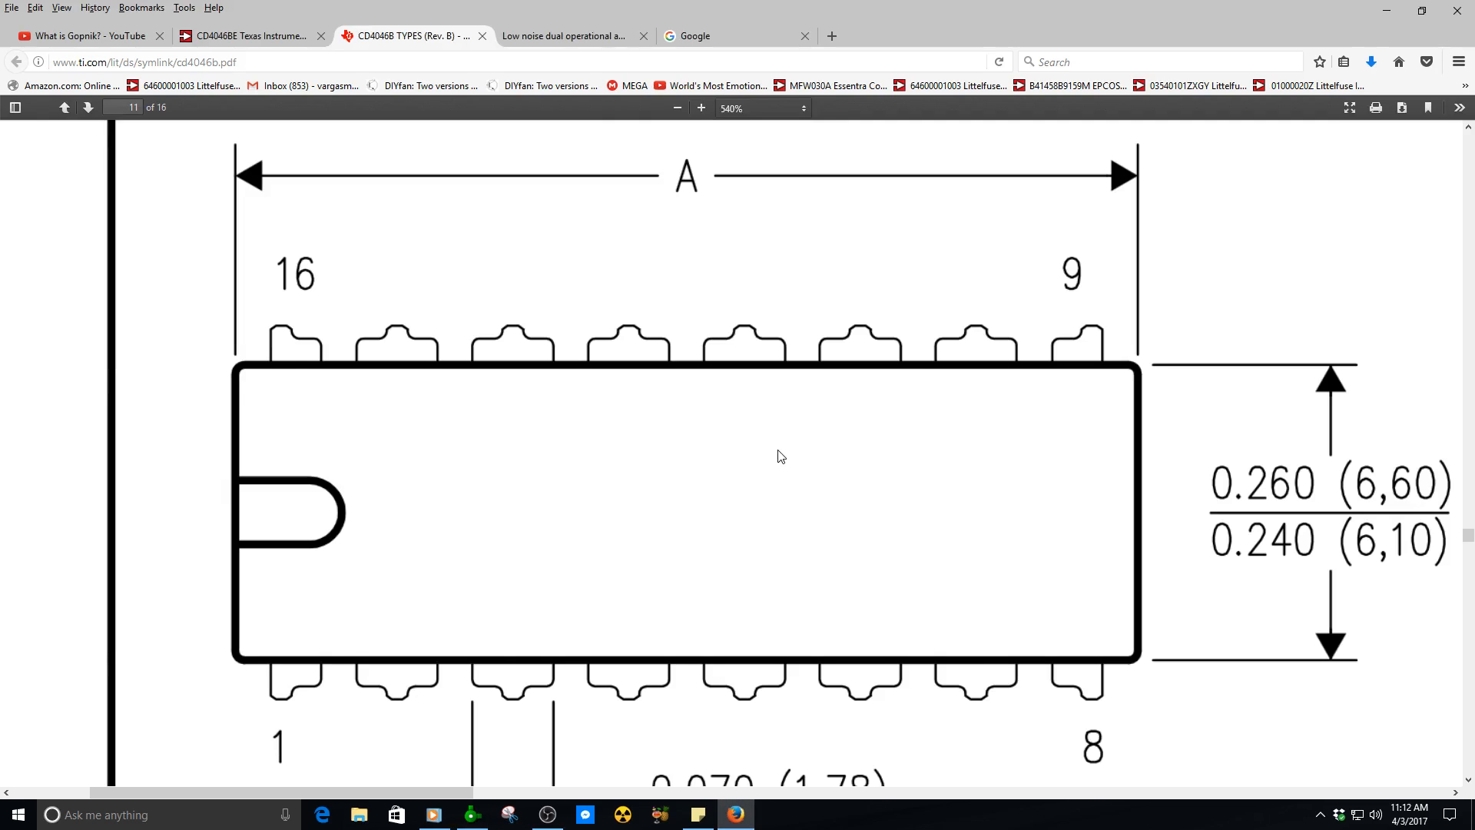
{"action": "scroll", "coordinate": [783, 478], "scroll_direction": "down", "scroll_amount": 8, "text": "ctrl"}
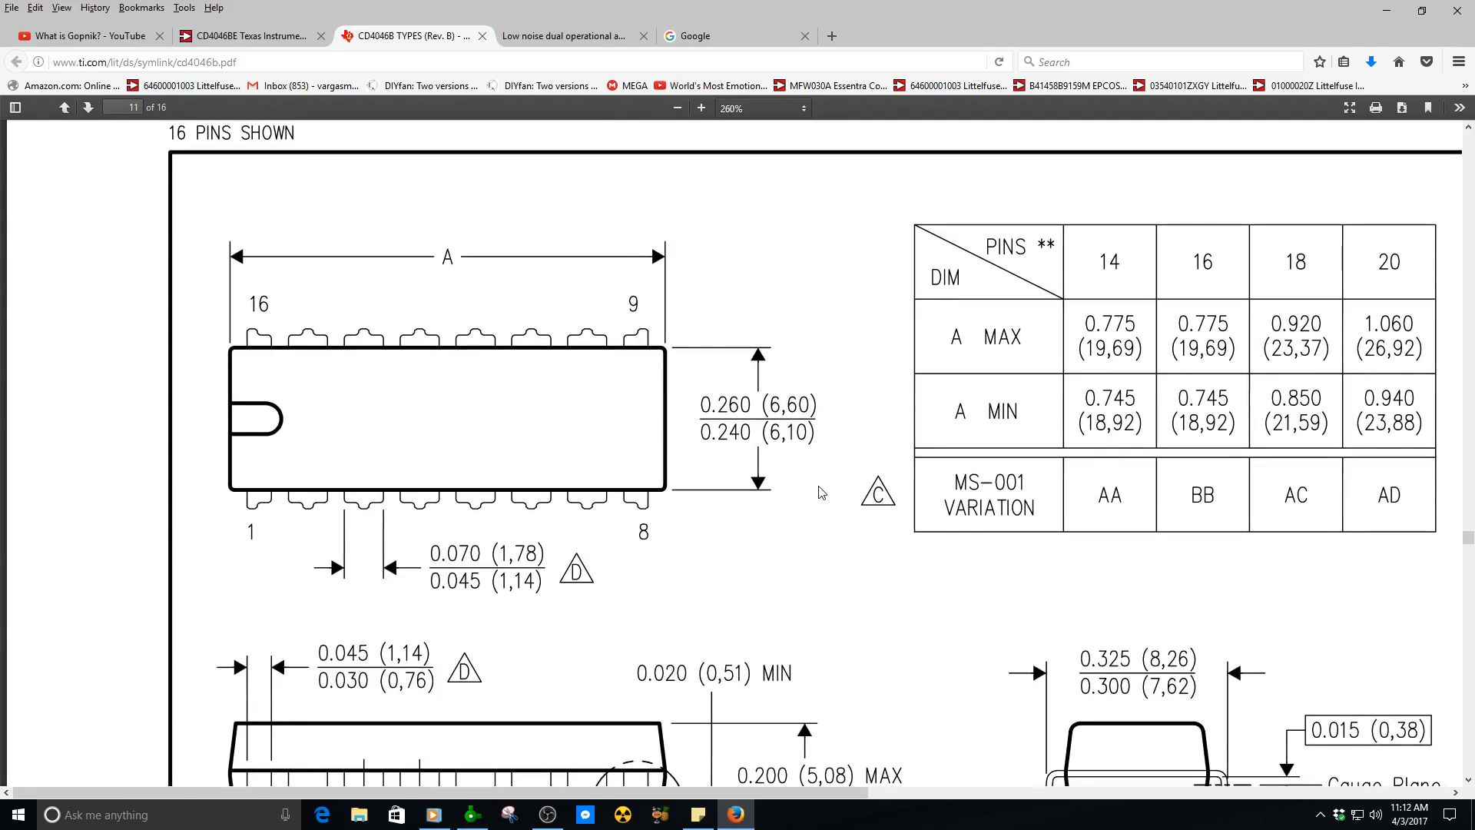
{"action": "scroll", "coordinate": [822, 492], "scroll_direction": "down", "scroll_amount": 6}
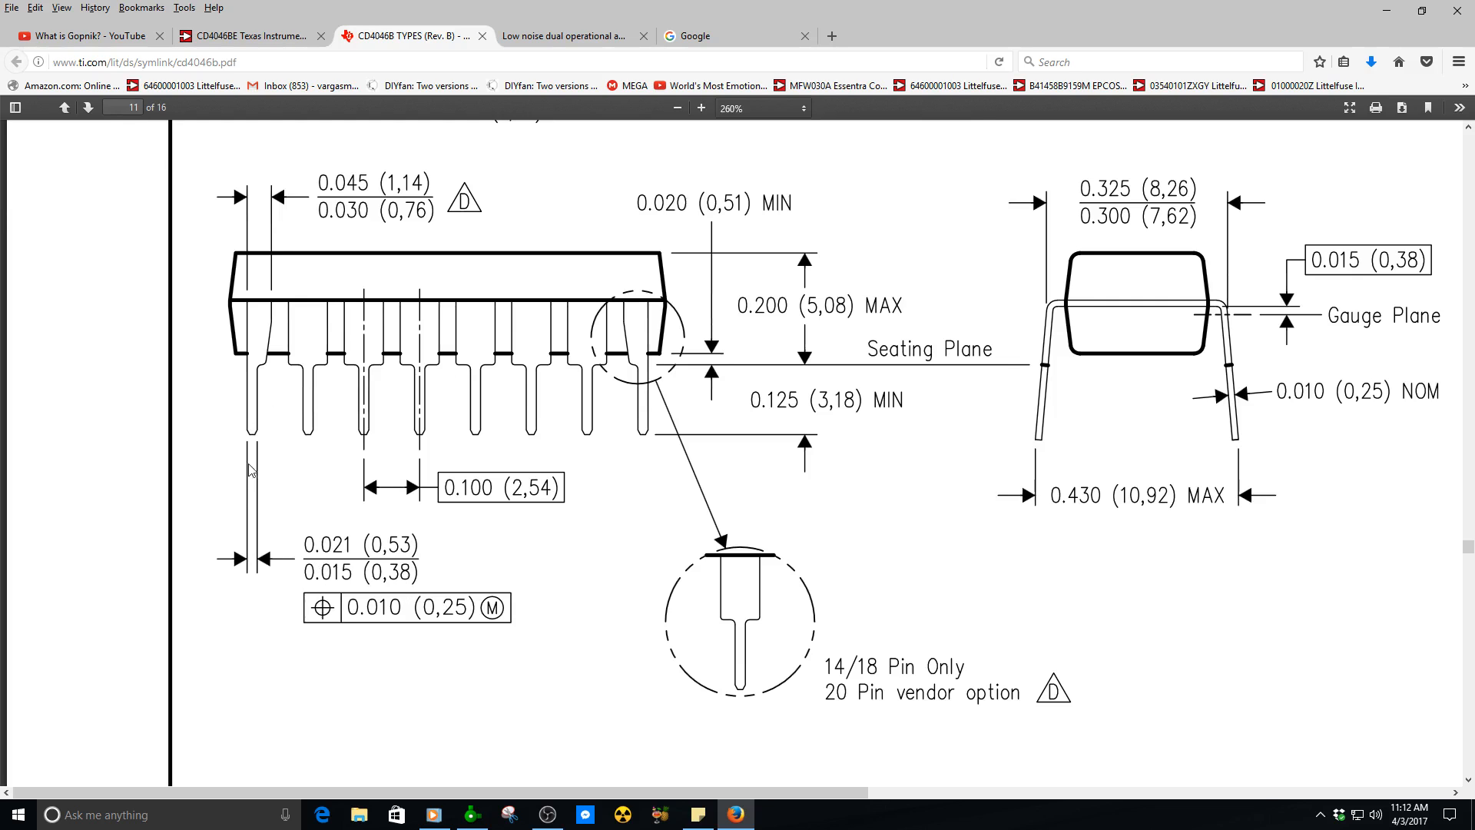
{"action": "scroll", "coordinate": [254, 470], "scroll_direction": "up", "scroll_amount": 10, "text": "ctrl"}
{"action": "scroll", "coordinate": [281, 472], "scroll_direction": "up", "scroll_amount": 1, "text": "ctrl"}
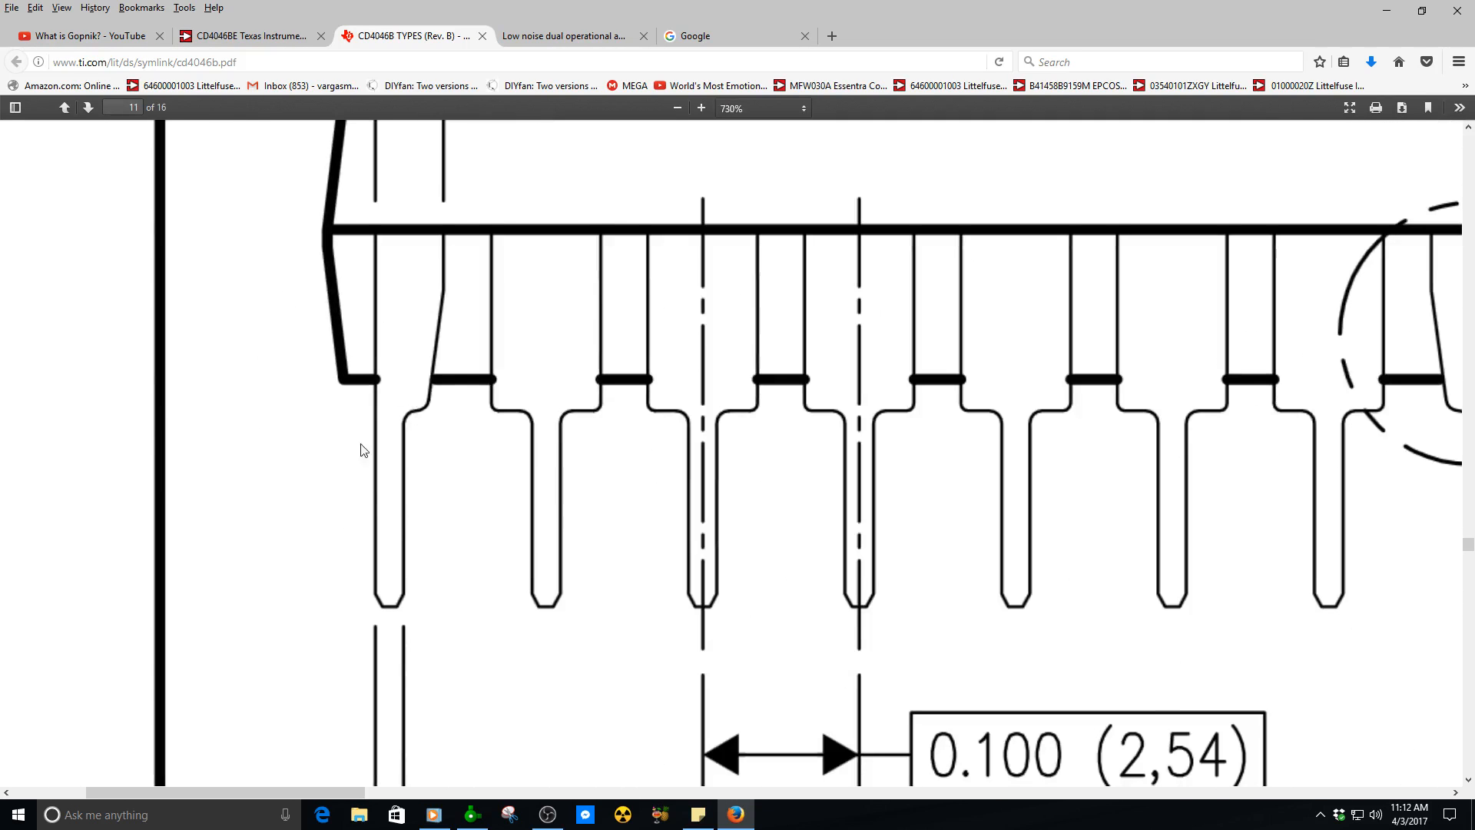
{"action": "scroll", "coordinate": [366, 579], "scroll_direction": "down", "scroll_amount": 2}
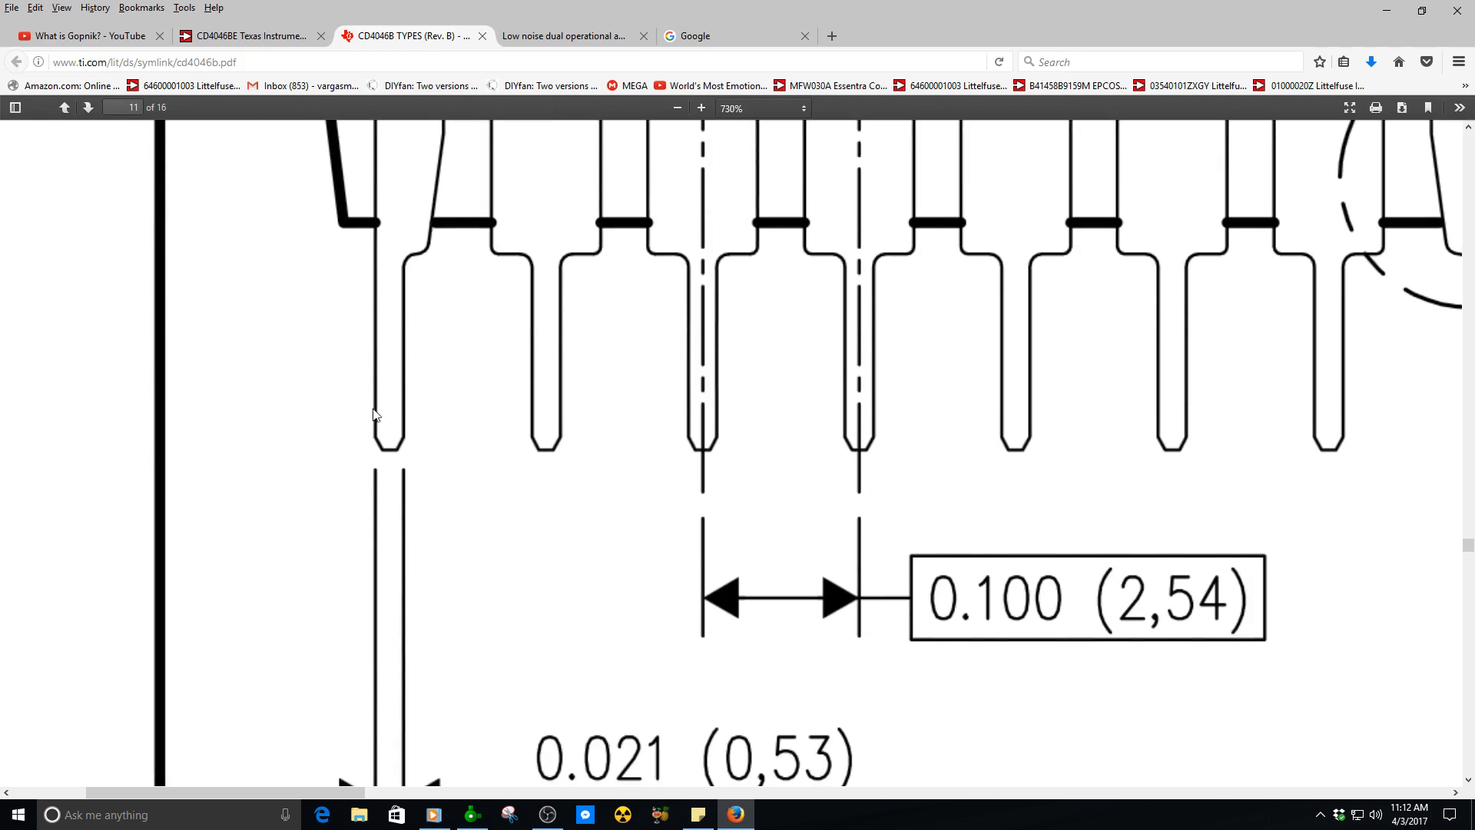
{"action": "scroll", "coordinate": [388, 423], "scroll_direction": "down", "scroll_amount": 3}
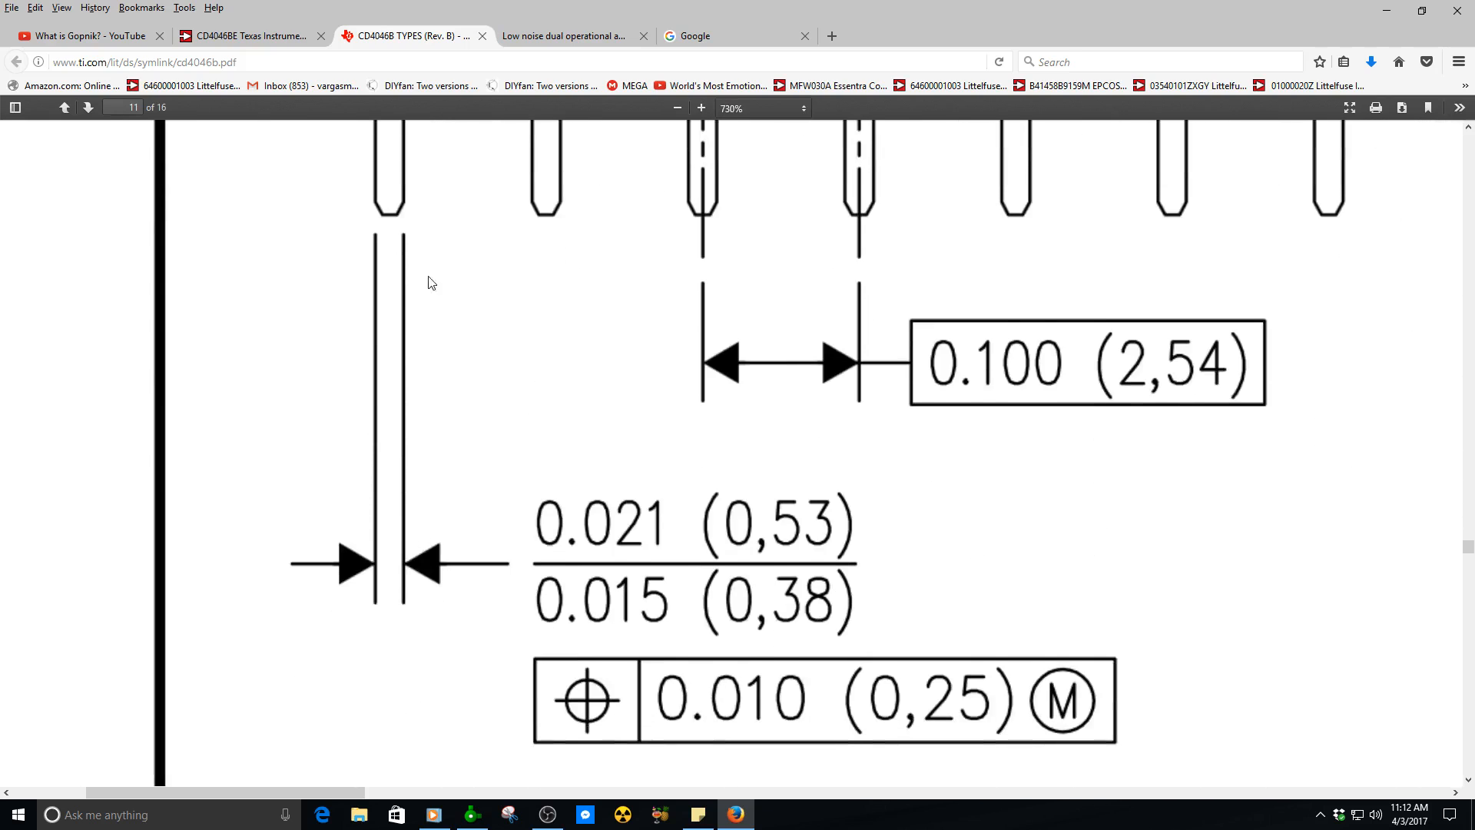
{"action": "scroll", "coordinate": [407, 269], "scroll_direction": "up", "scroll_amount": 4}
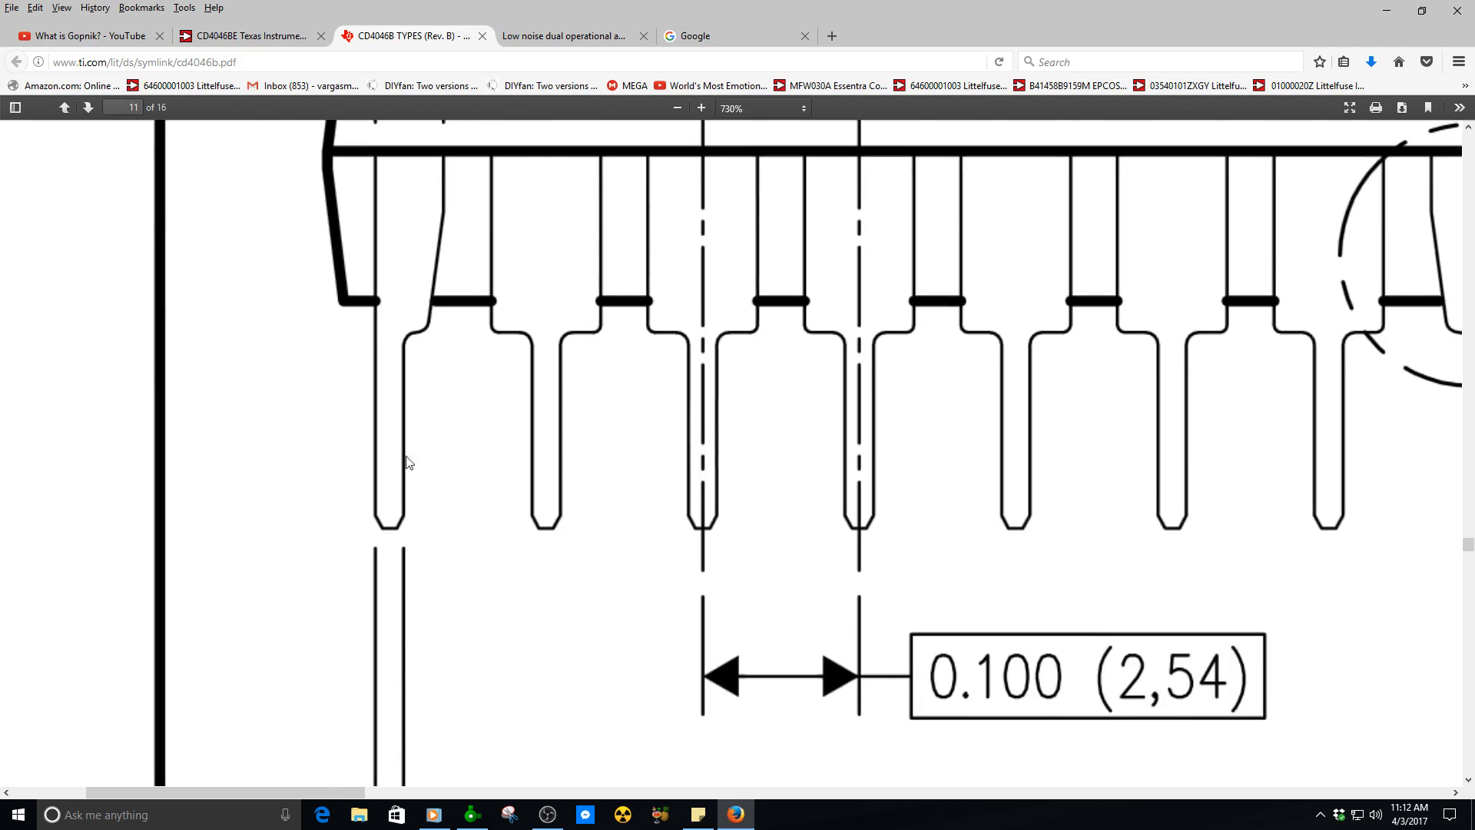
{"action": "scroll", "coordinate": [442, 507], "scroll_direction": "down", "scroll_amount": 4}
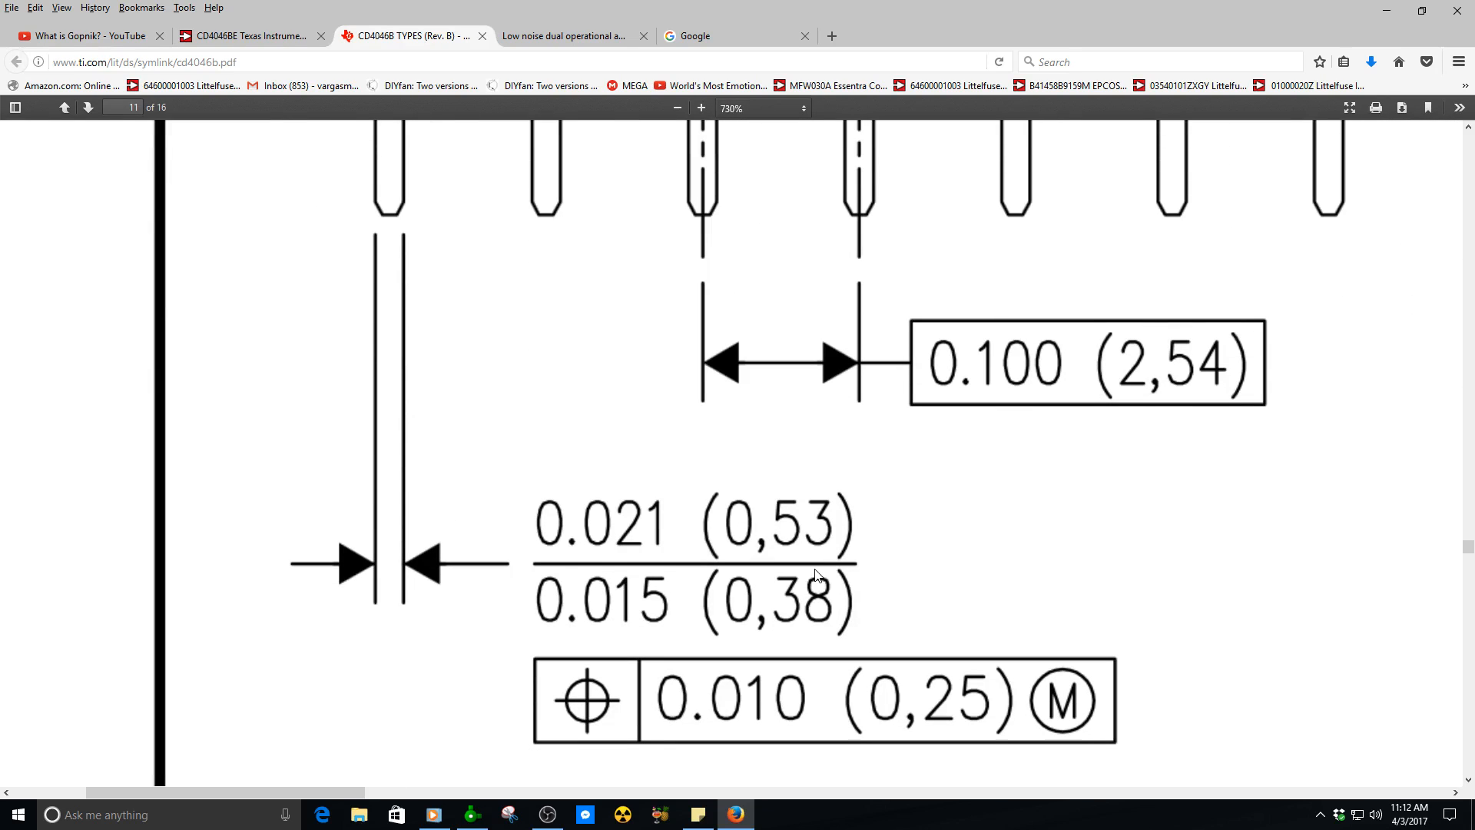
- Switch back to Sprint-Layout and select all the pads to check their size, leaving them deselected
{"action": "left_click", "coordinate": [470, 816]}
{"action": "key", "text": "ctrl+a"}
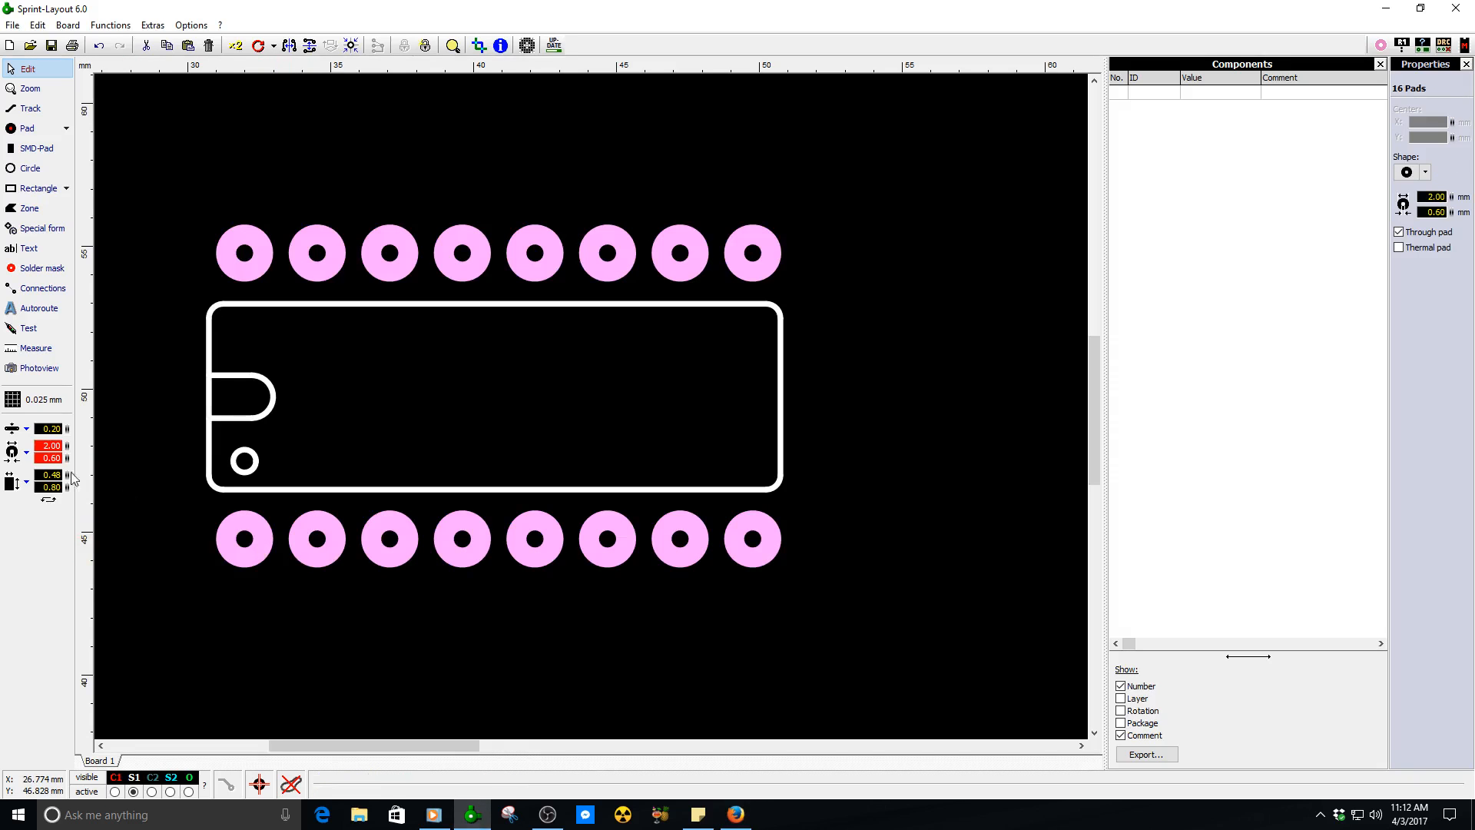
{"action": "left_click", "coordinate": [340, 449]}
{"action": "scroll", "coordinate": [339, 448], "scroll_direction": "down", "scroll_amount": 2}
{"action": "scroll", "coordinate": [552, 433], "scroll_direction": "up", "scroll_amount": 2}
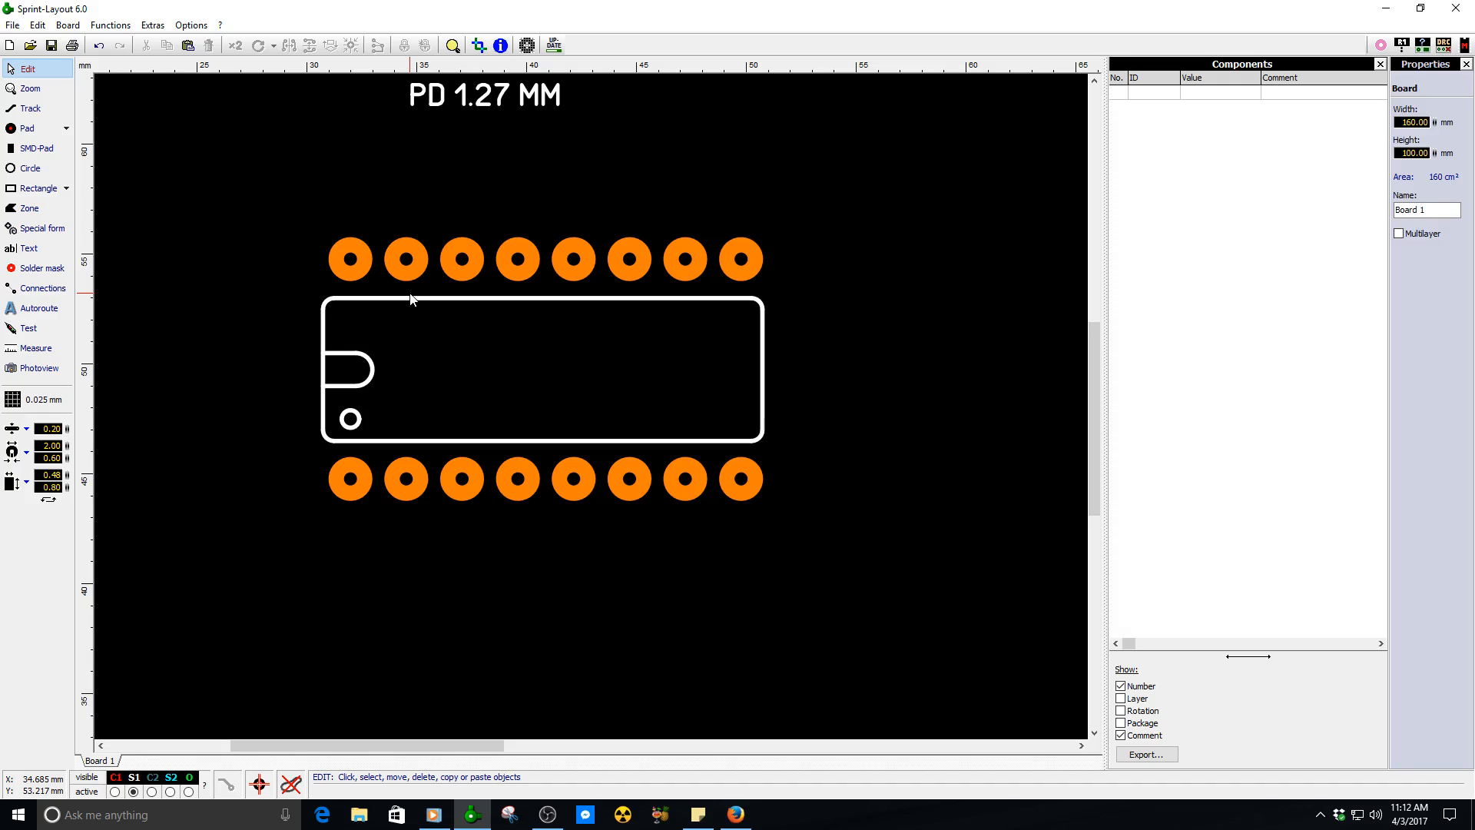
- Draw a 0.20 mm wide vertical track about 1.8 mm long from the upper-left pad's centre to the outline's top edge
{"action": "scroll", "coordinate": [411, 298], "scroll_direction": "up", "scroll_amount": 3}
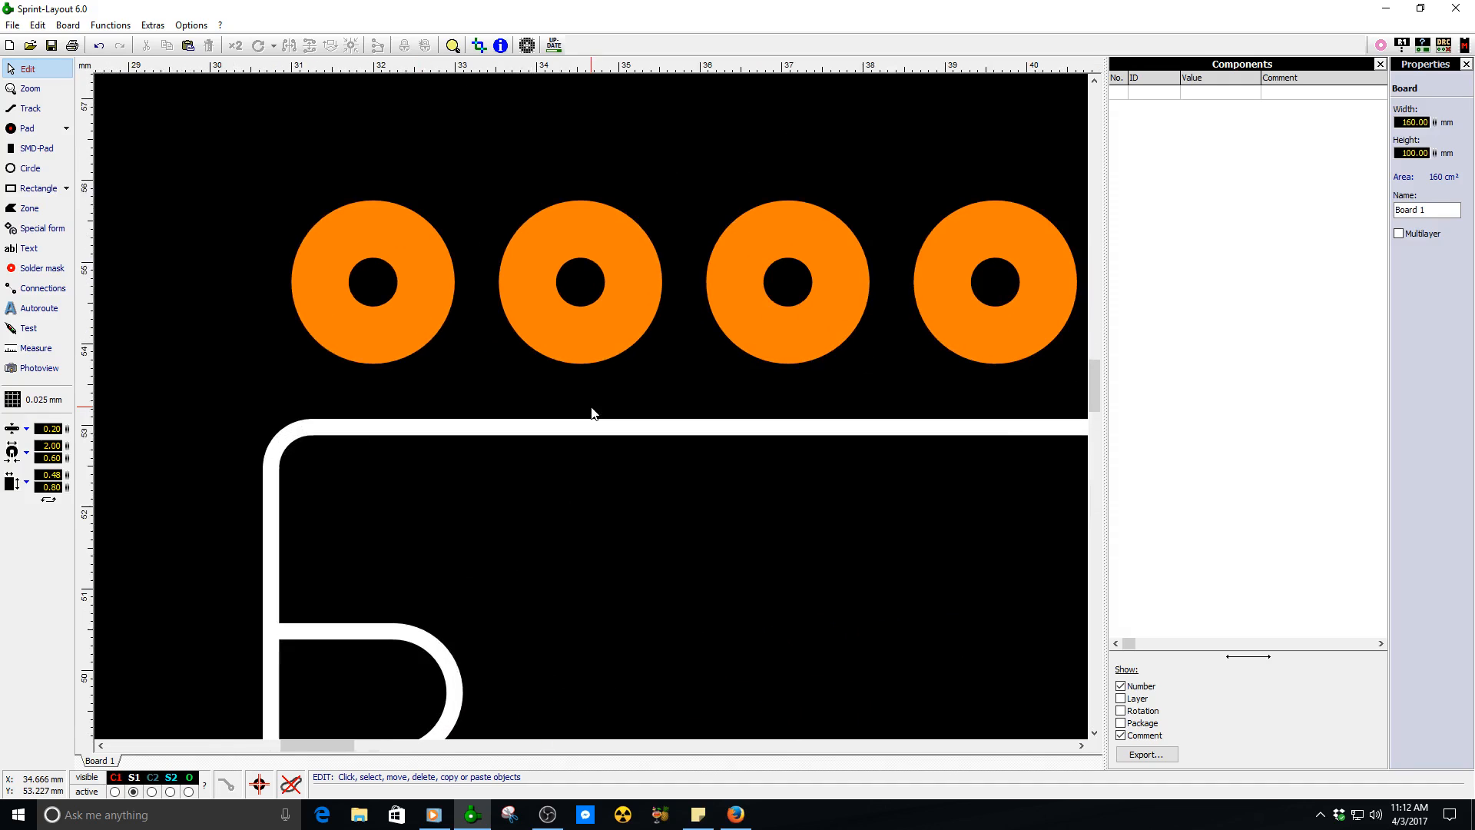
{"action": "left_click", "coordinate": [31, 108]}
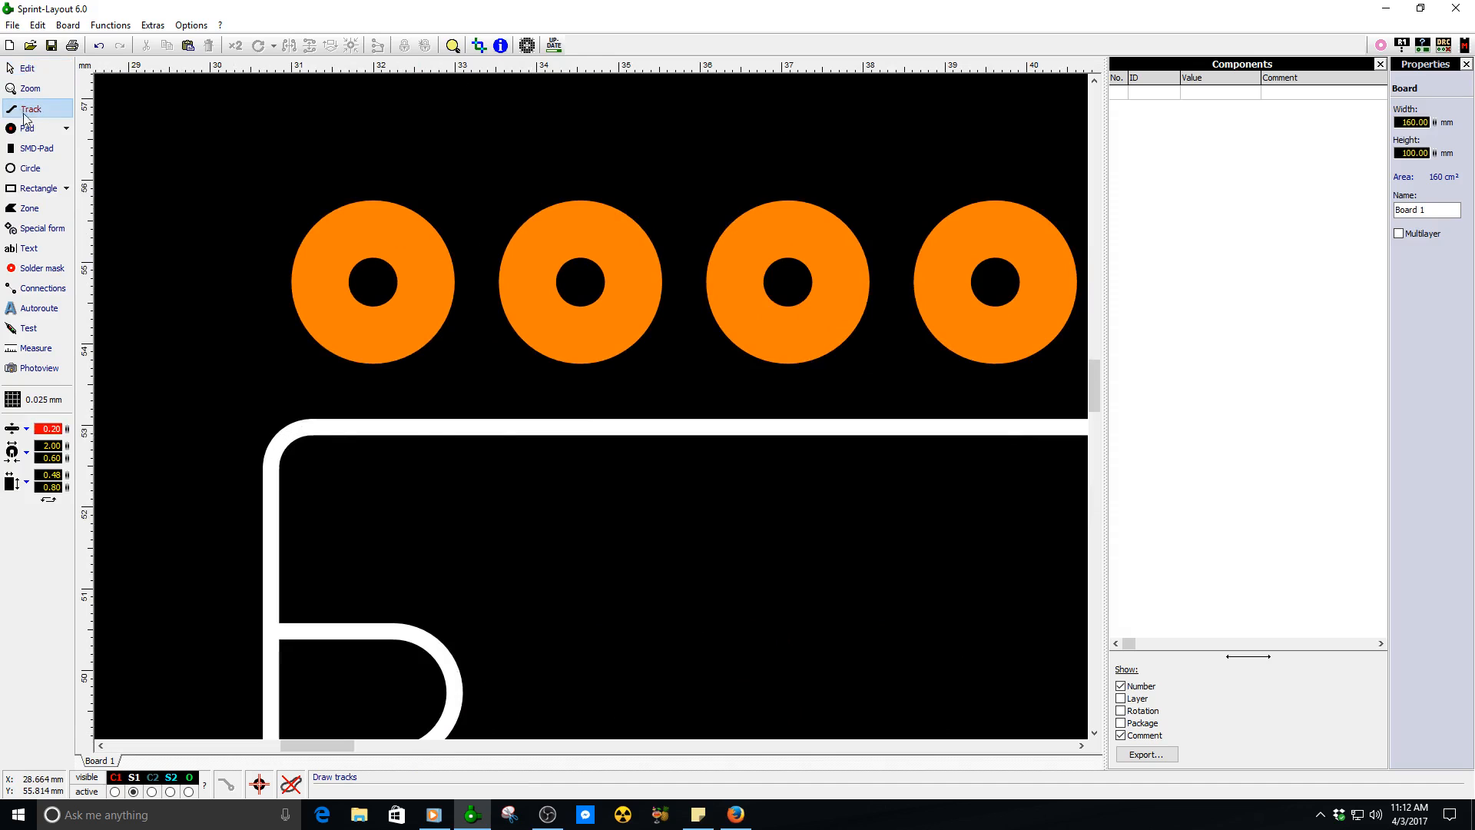
{"action": "left_click", "coordinate": [373, 281]}
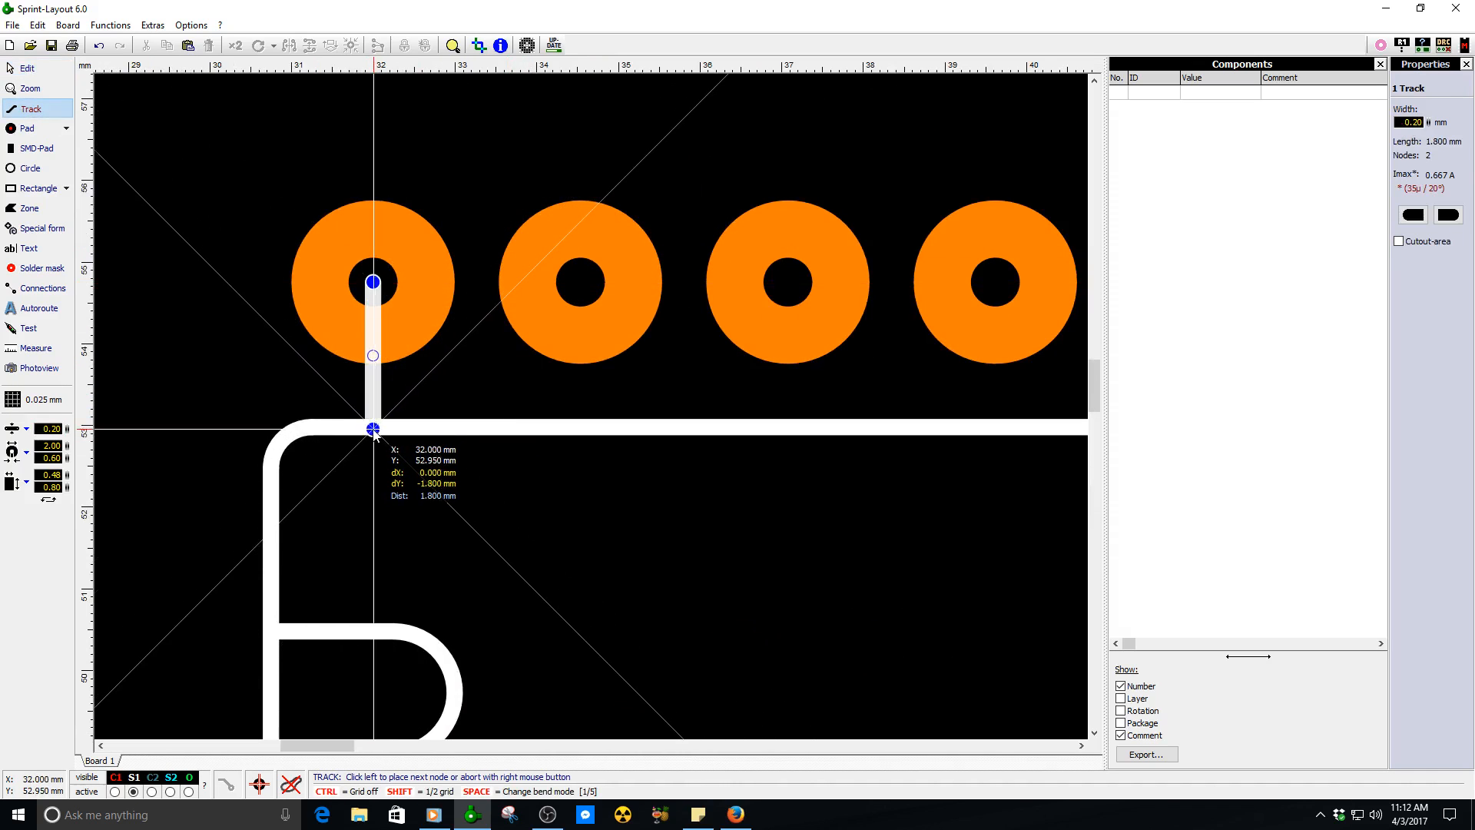
{"action": "scroll", "coordinate": [372, 427], "scroll_direction": "up", "scroll_amount": 3}
{"action": "left_click", "coordinate": [604, 395]}
{"action": "right_click", "coordinate": [759, 289]}
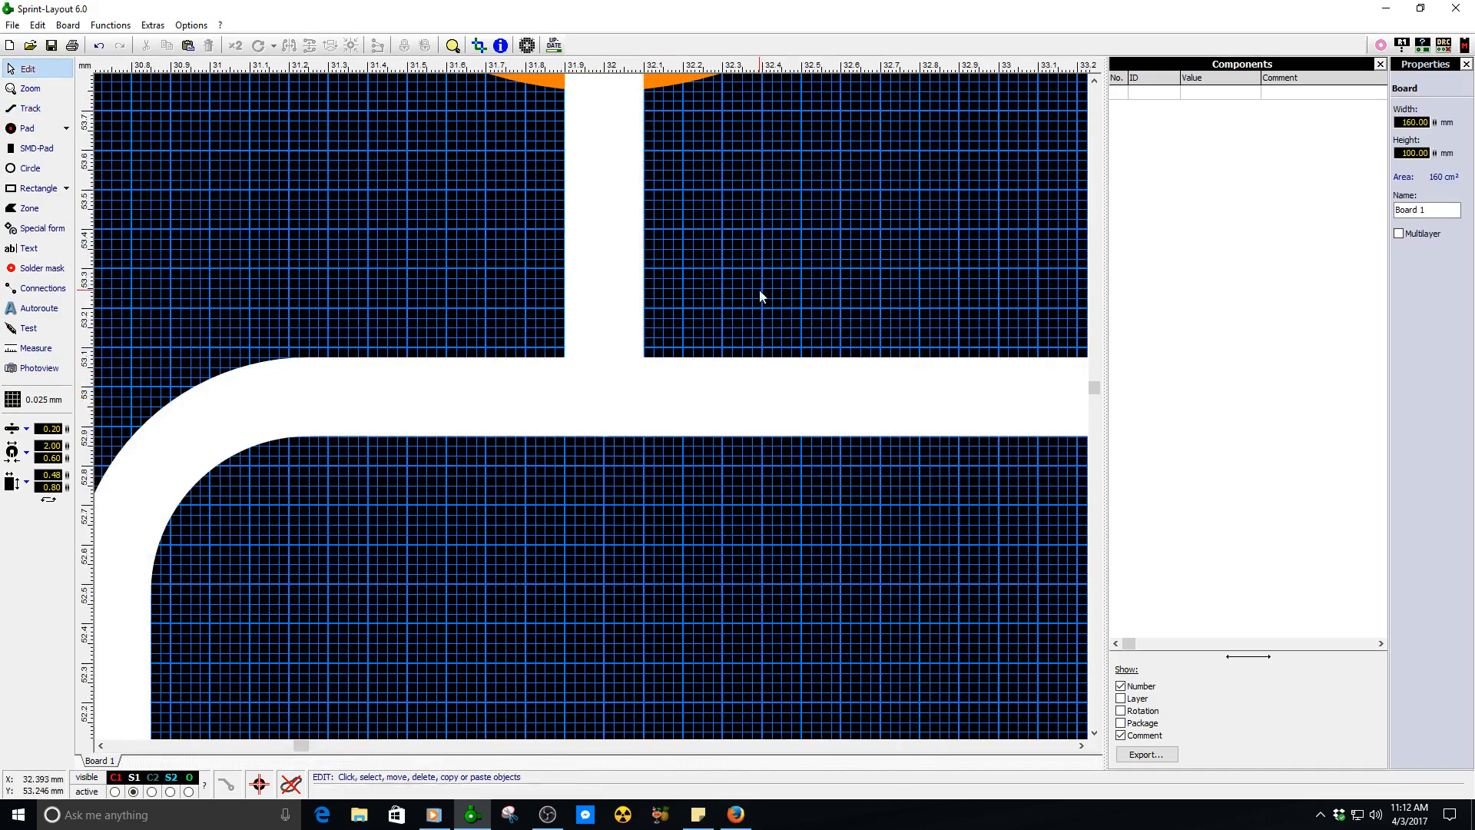
- Shorten the vertical pin track to 0.625 mm so that its upper end sits just below the upper-left pad
{"action": "left_click", "coordinate": [615, 268]}
{"action": "scroll", "coordinate": [603, 336], "scroll_direction": "down", "scroll_amount": 3}
{"action": "left_click_drag", "start_coordinate": [598, 169], "coordinate": [597, 315]}
{"action": "left_click", "coordinate": [648, 335]}
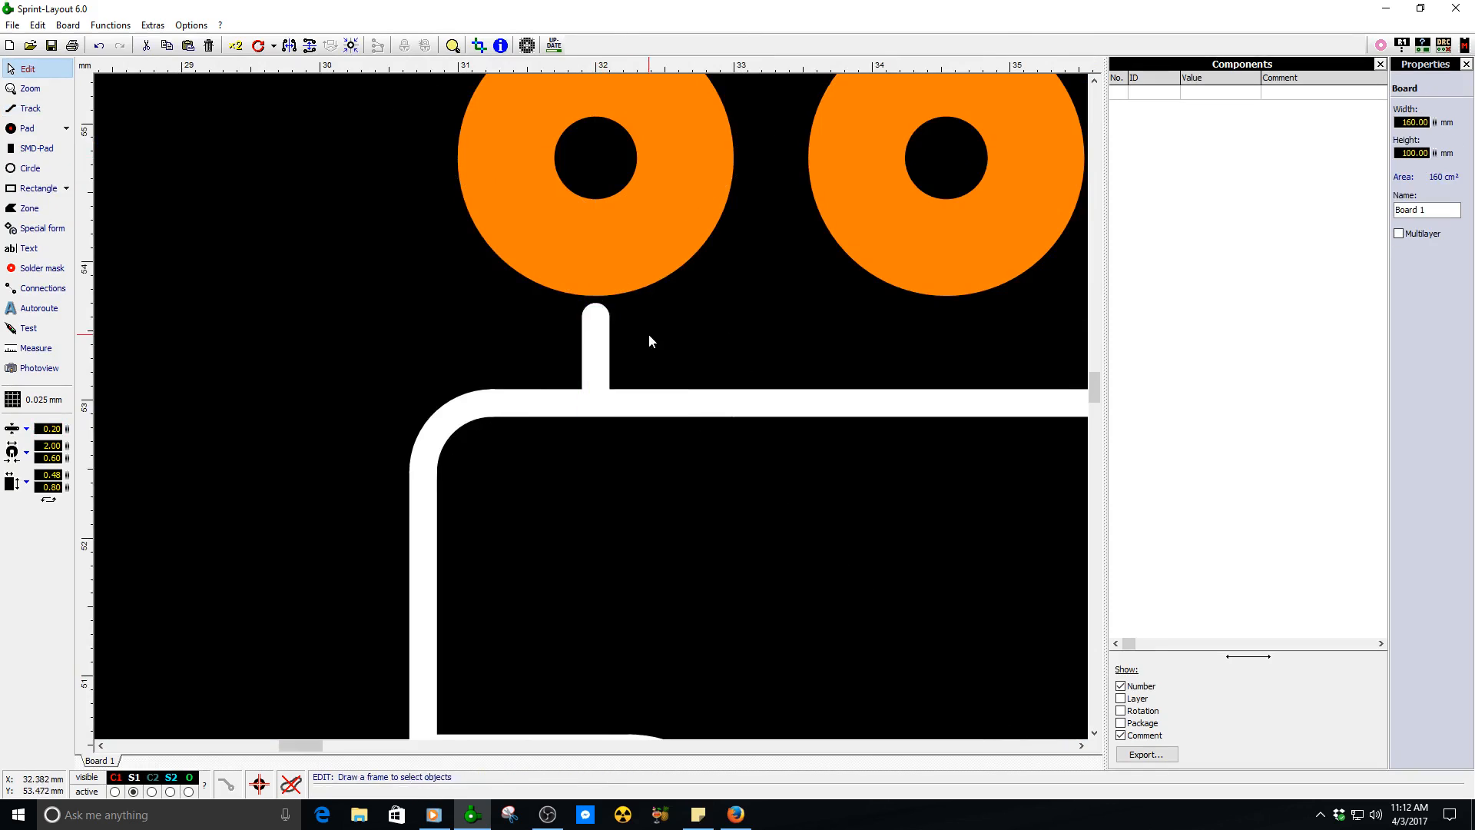
- Draw a rectangular zone about 0.35 mm wide and 0.375 mm high, centred over the pin track's base on the outline's top edge
{"action": "scroll", "coordinate": [649, 384], "scroll_direction": "down", "scroll_amount": 4}
{"action": "scroll", "coordinate": [650, 403], "scroll_direction": "up", "scroll_amount": 3}
{"action": "left_click", "coordinate": [474, 387]}
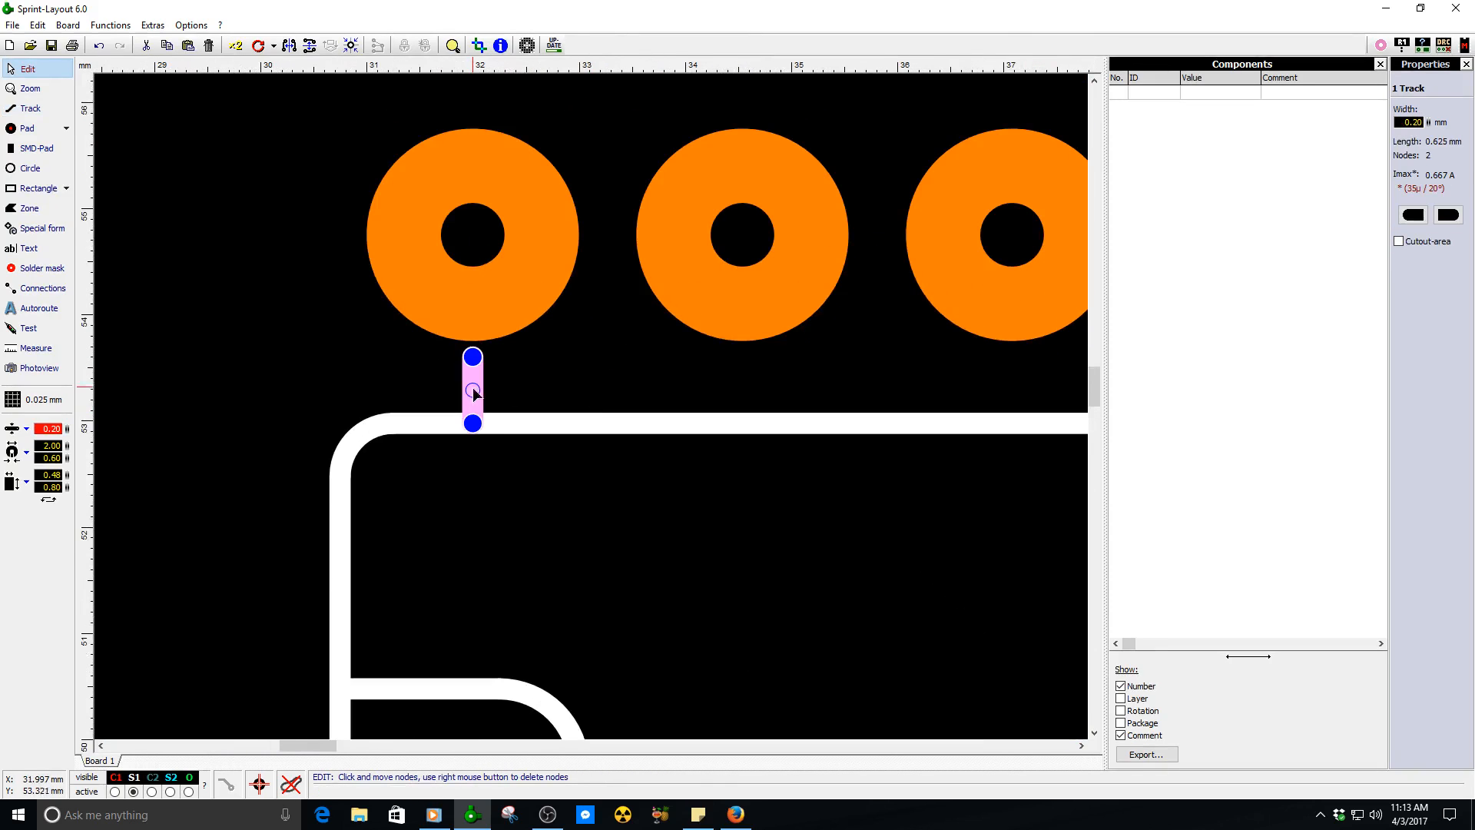
{"action": "scroll", "coordinate": [474, 388], "scroll_direction": "up", "scroll_amount": 2}
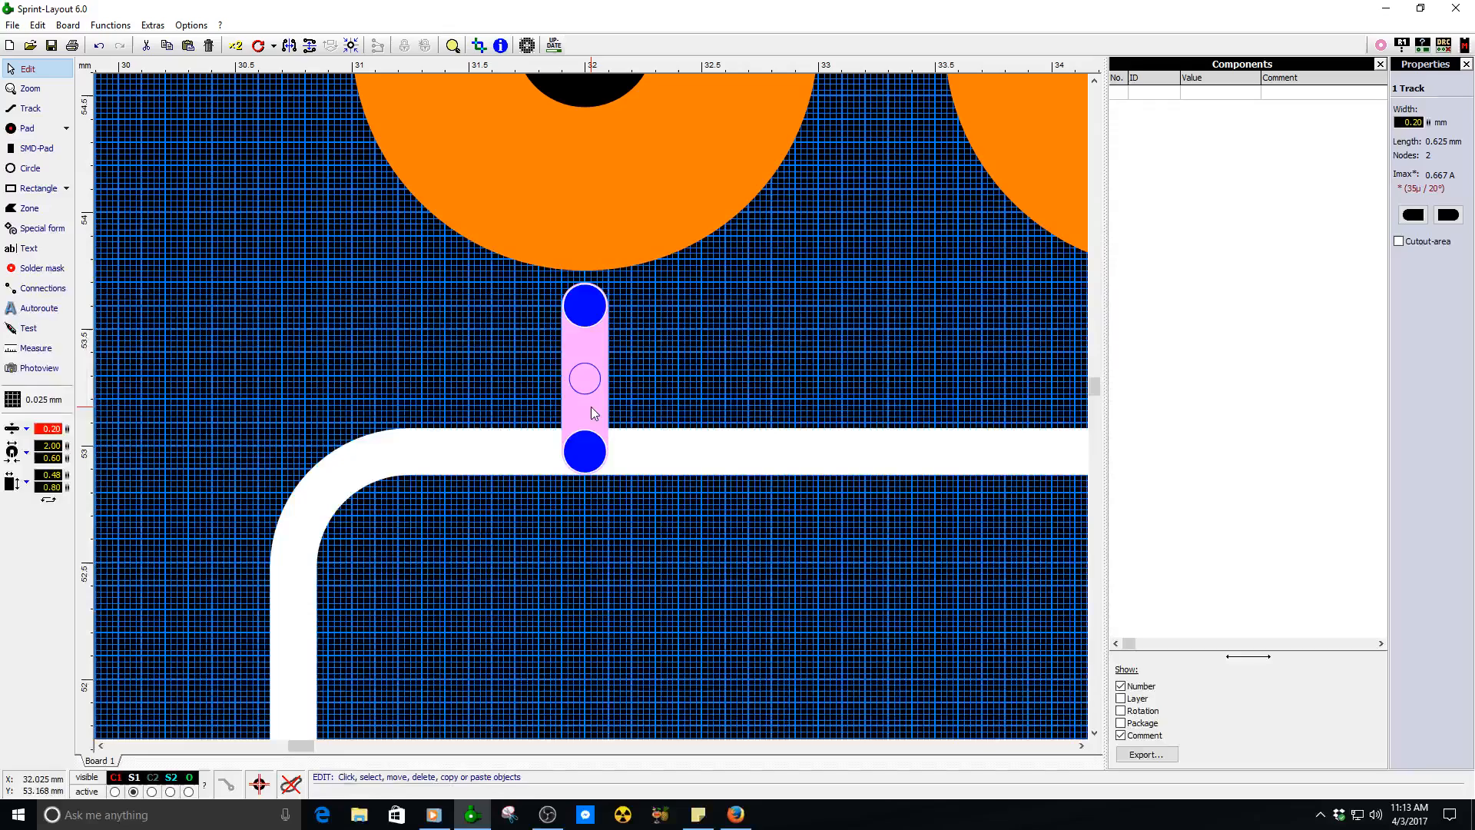
{"action": "left_click", "coordinate": [31, 208]}
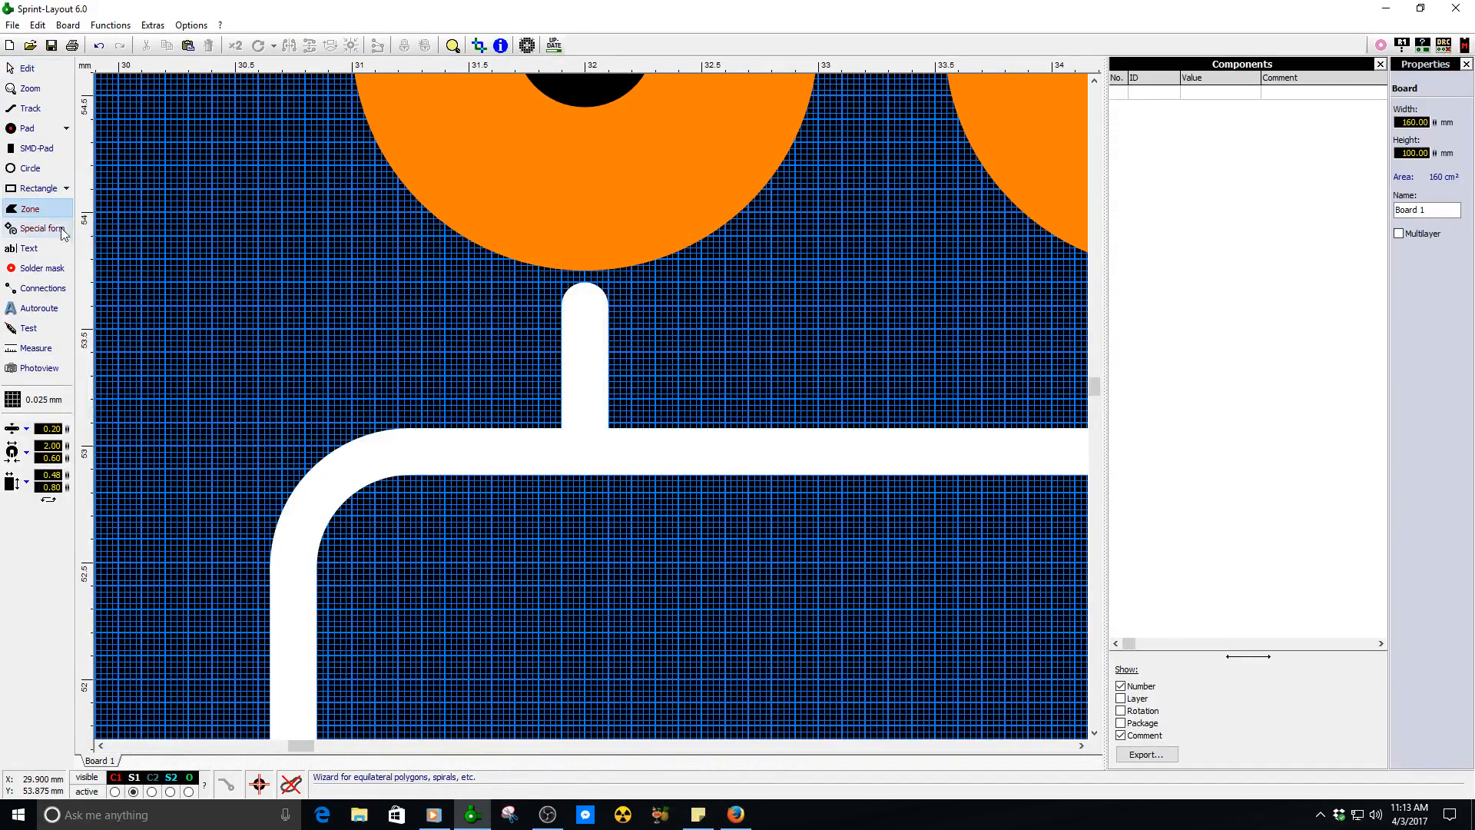
{"action": "left_click", "coordinate": [543, 364]}
{"action": "left_click", "coordinate": [627, 364]}
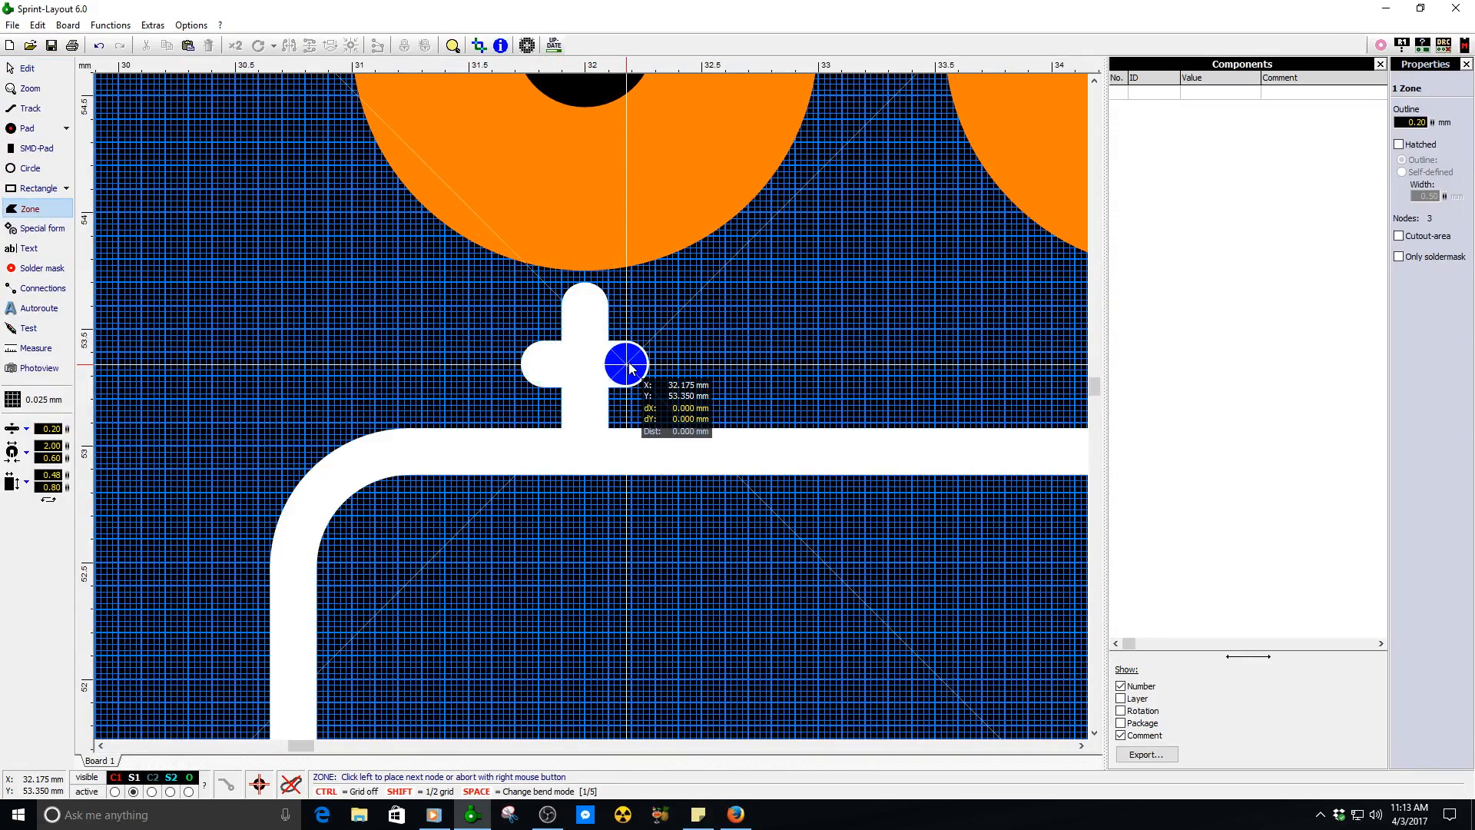
{"action": "left_click", "coordinate": [627, 454]}
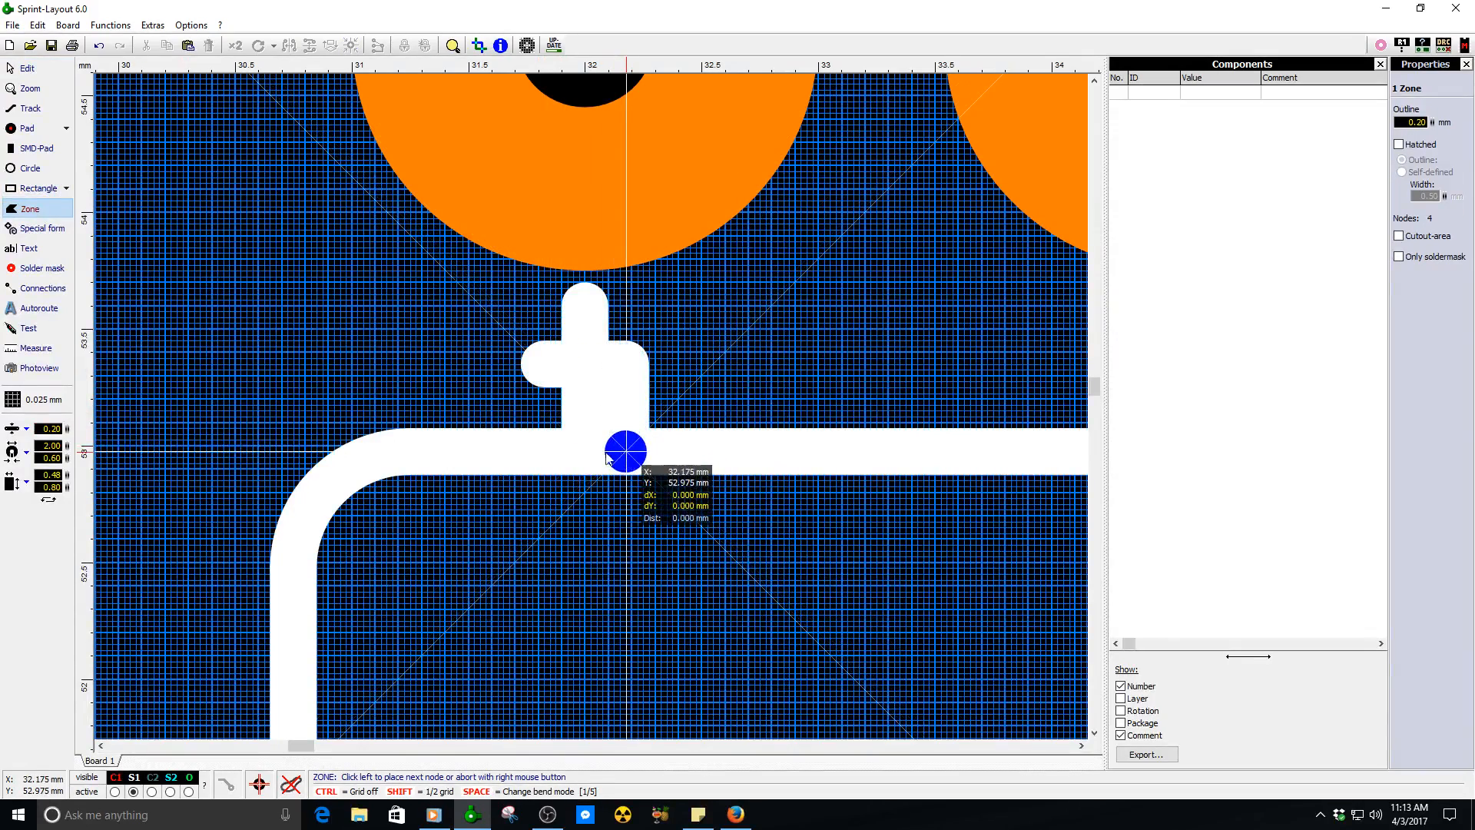
{"action": "left_click", "coordinate": [544, 452]}
{"action": "left_click", "coordinate": [544, 364]}
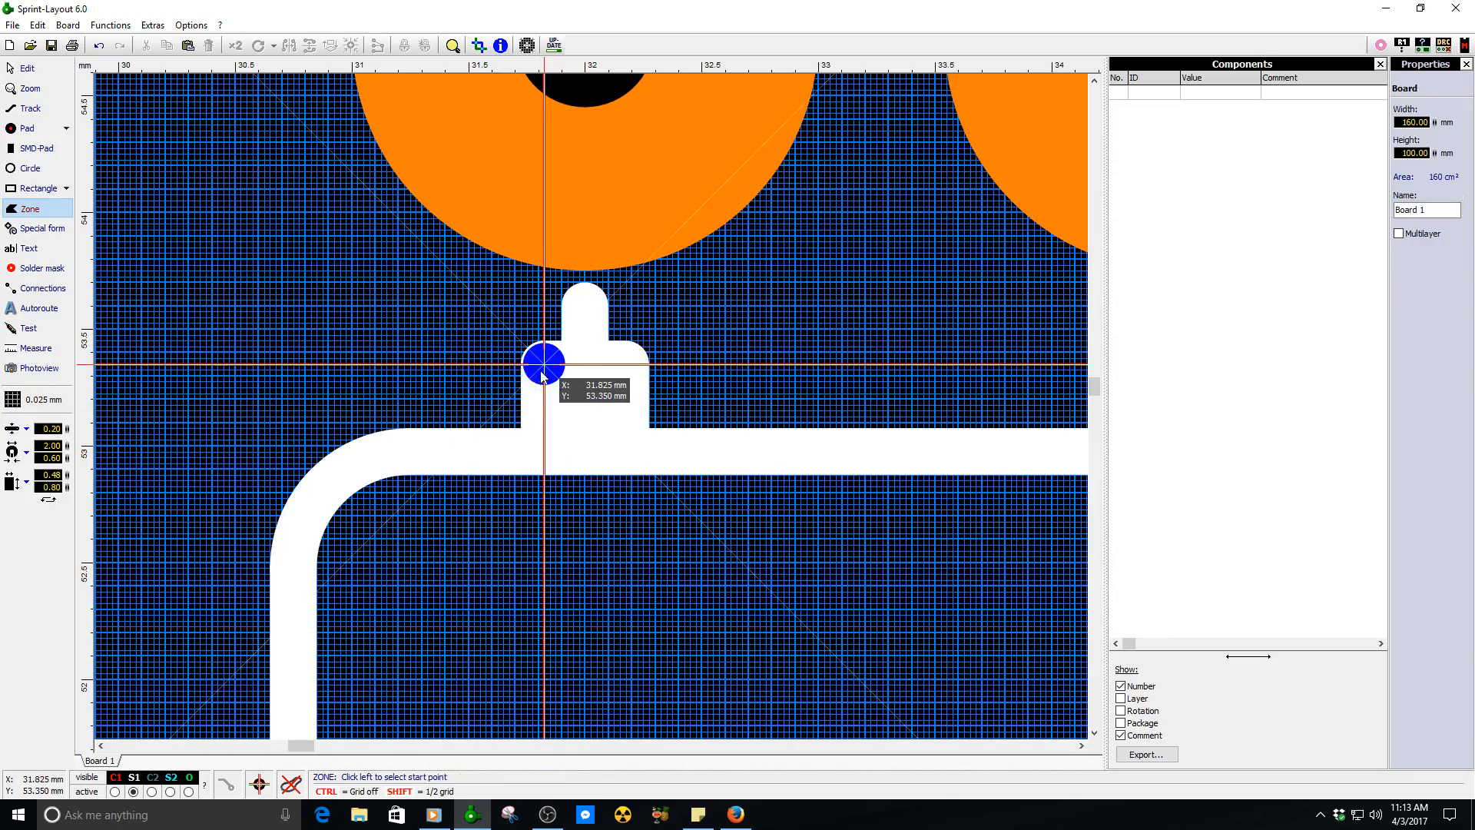
{"action": "right_click", "coordinate": [788, 358]}
{"action": "left_click", "coordinate": [645, 373]}
{"action": "key", "text": "Delete"}
{"action": "scroll", "coordinate": [643, 377], "scroll_direction": "down", "scroll_amount": 2}
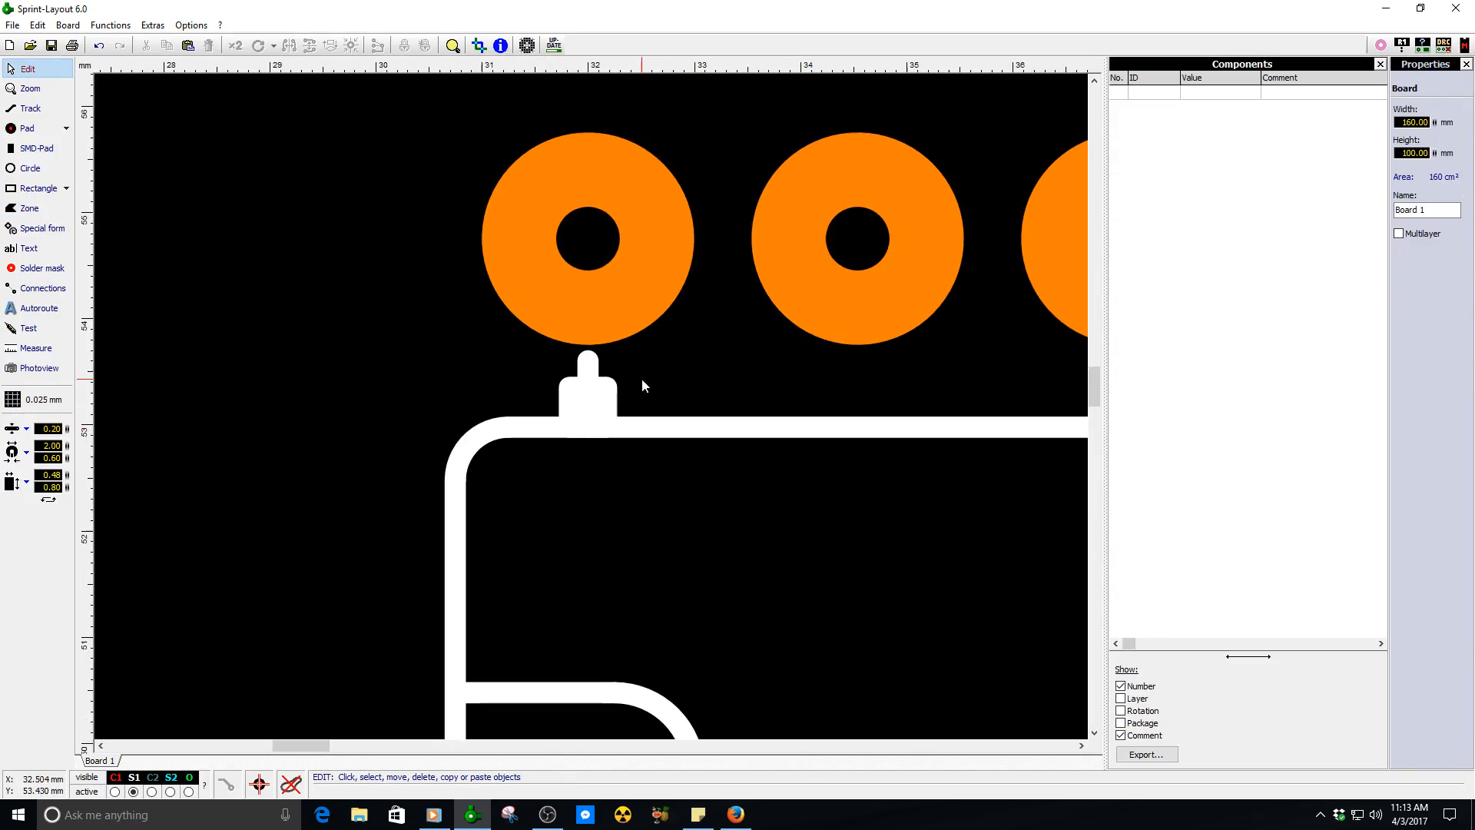
- Give the pin track a square end on the side facing the upper-left pad, and reselect the track
{"action": "left_click", "coordinate": [587, 385]}
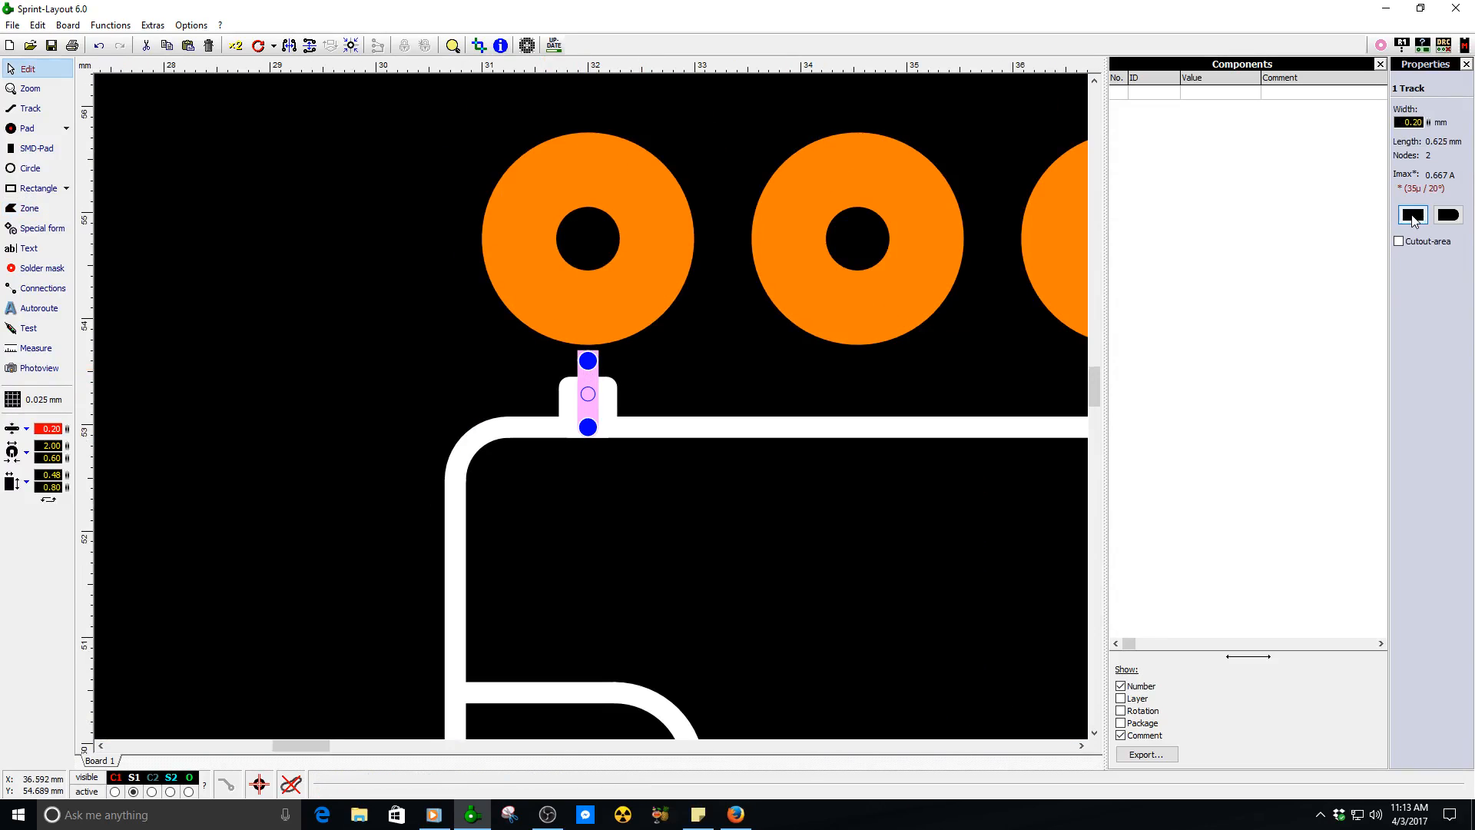
{"action": "left_click", "coordinate": [750, 388]}
{"action": "scroll", "coordinate": [607, 391], "scroll_direction": "up", "scroll_amount": 2}
{"action": "left_click", "coordinate": [587, 384]}
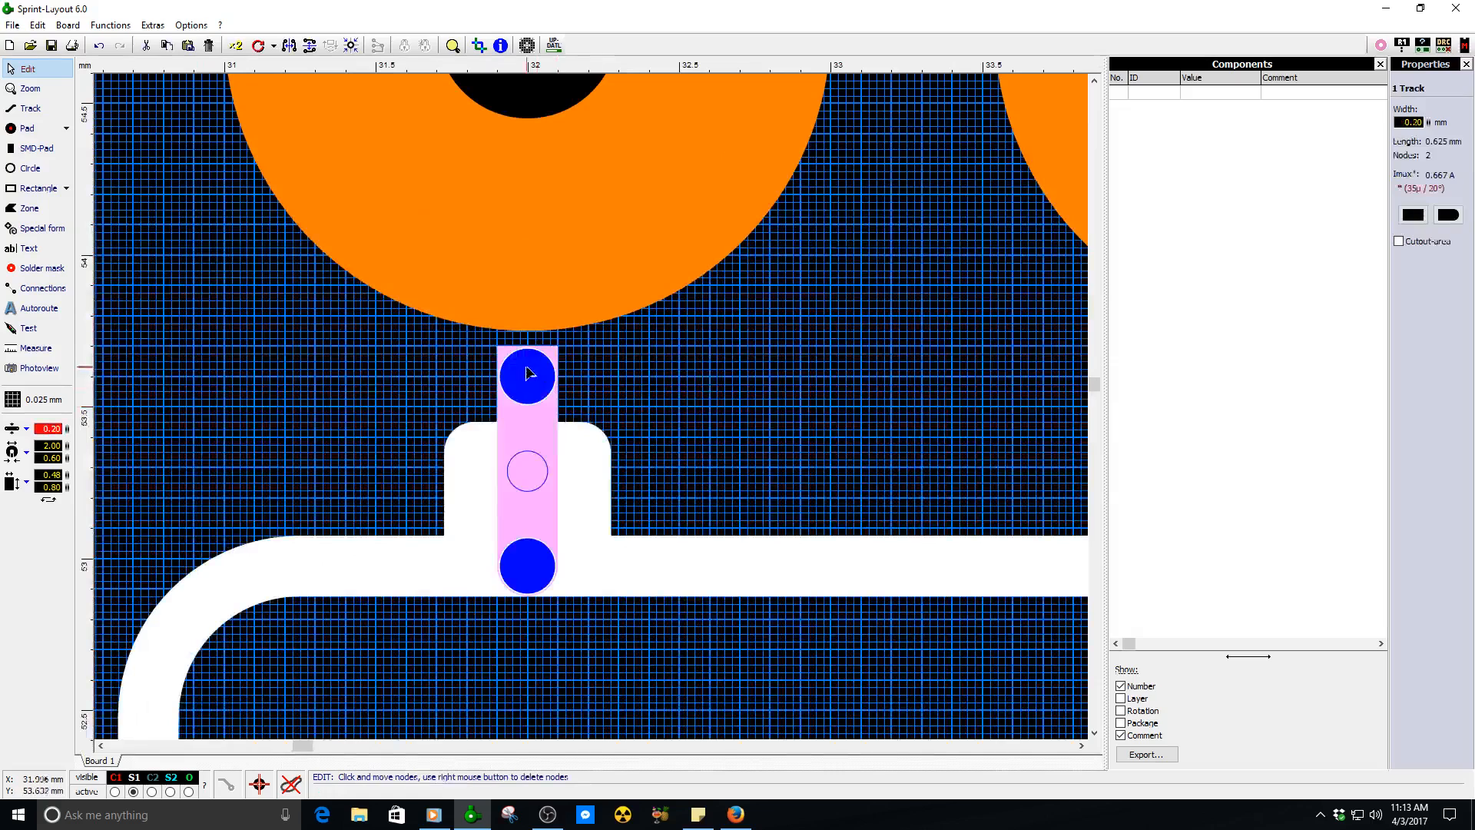
- Group the square-ended pin track and its rounded base zone below the upper-left pad into one pin shape
{"action": "left_click", "coordinate": [668, 393]}
{"action": "scroll", "coordinate": [630, 413], "scroll_direction": "down", "scroll_amount": 2}
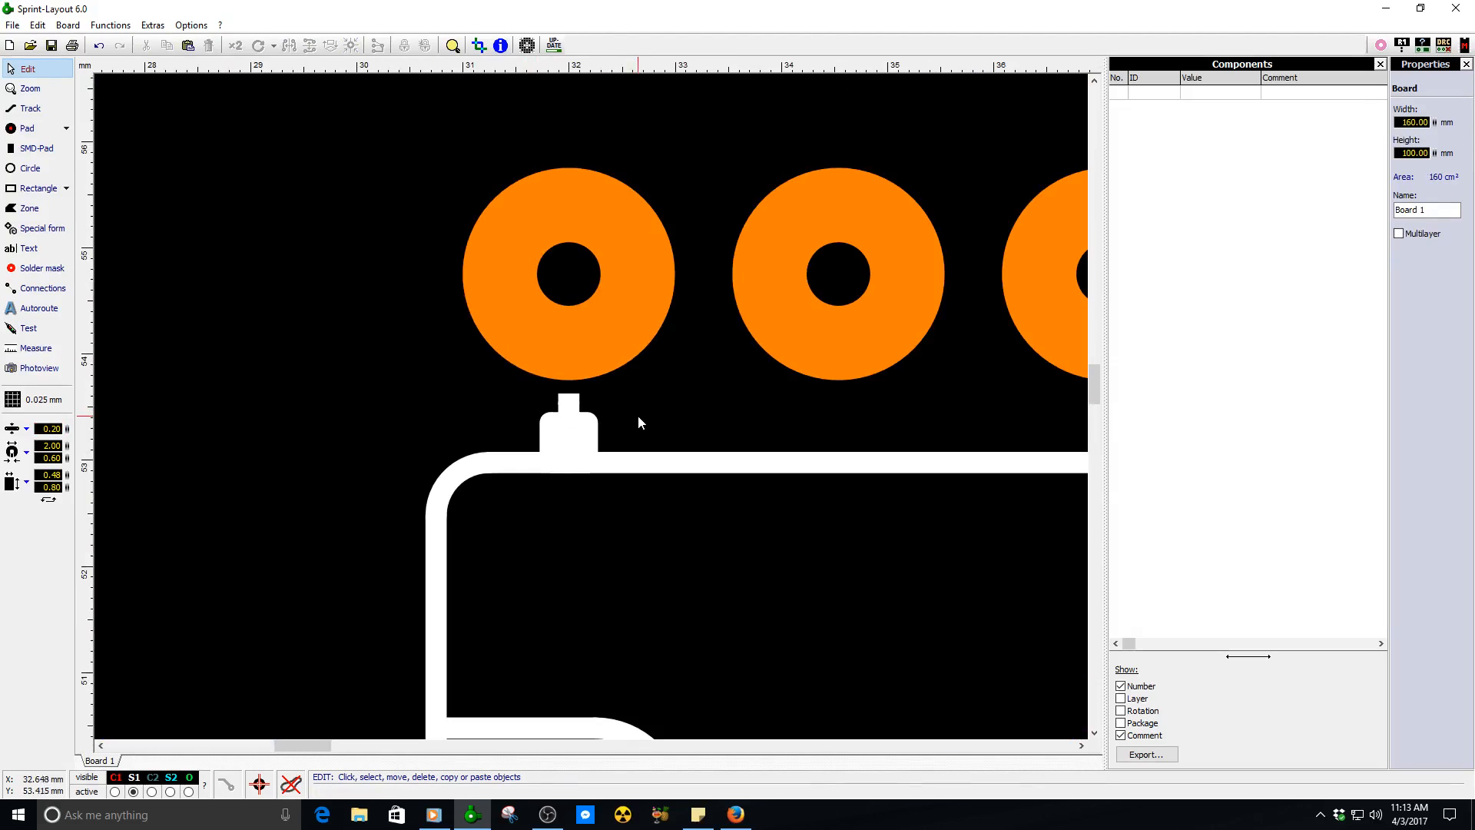
{"action": "left_click_drag", "start_coordinate": [500, 389], "coordinate": [614, 434]}
{"action": "right_click", "coordinate": [580, 432]}
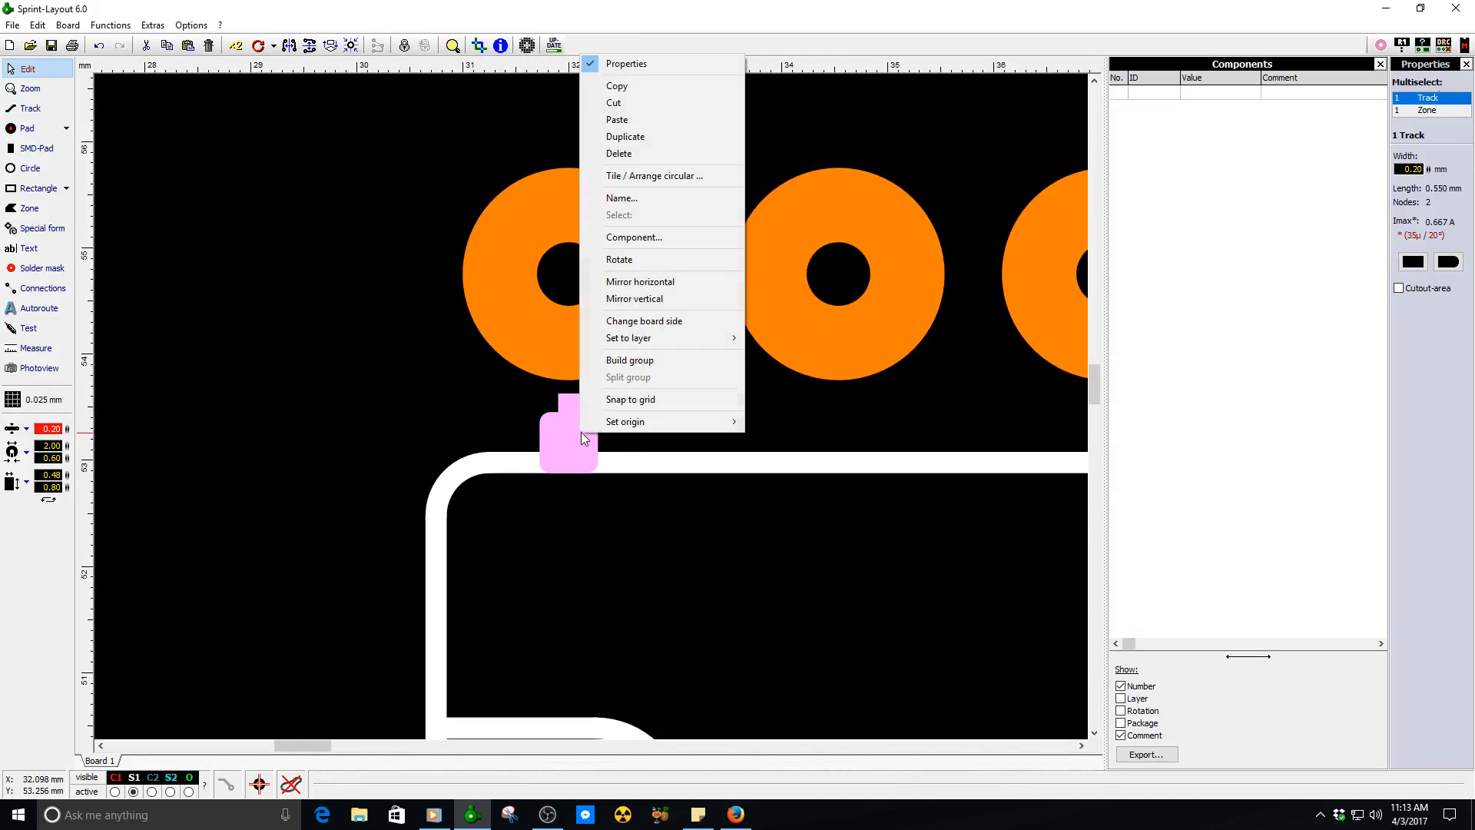
{"action": "left_click", "coordinate": [630, 360]}
{"action": "left_click", "coordinate": [649, 382]}
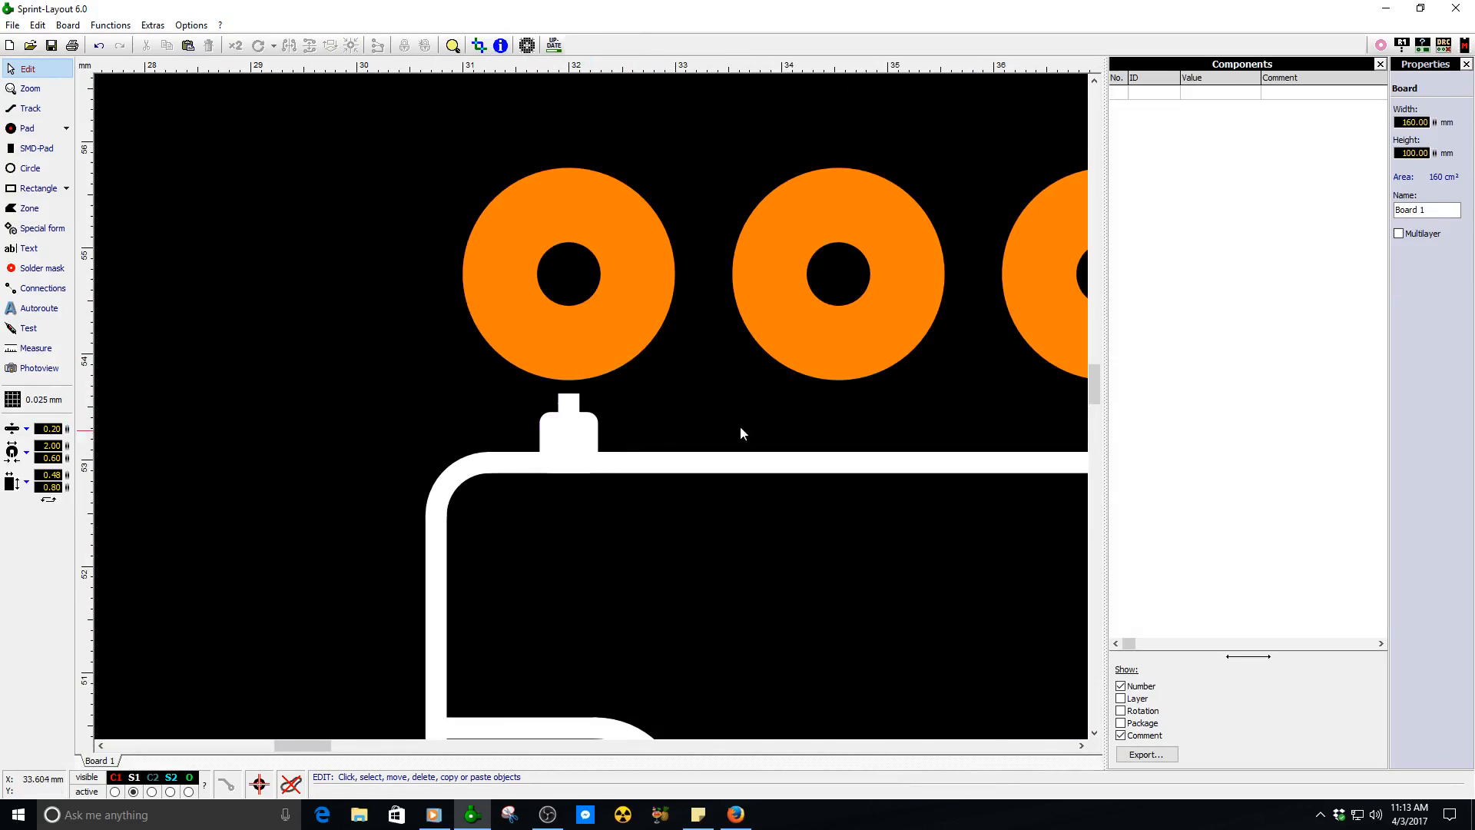
- Tile the pin shape horizontally into 8 copies spaced 2.54 mm apart, so each upper pad gets one
{"action": "scroll", "coordinate": [742, 433], "scroll_direction": "down", "scroll_amount": 3}
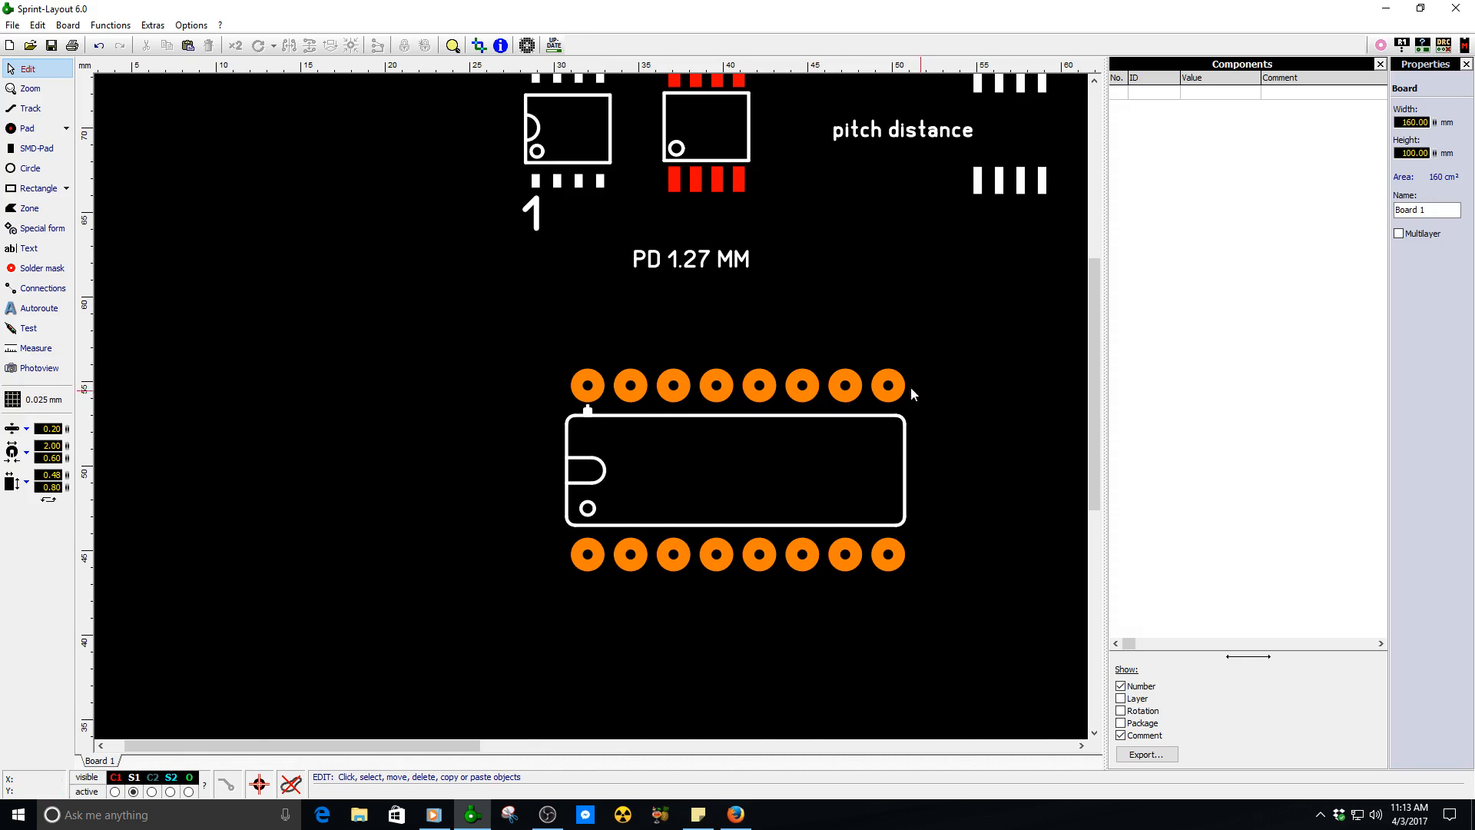
{"action": "scroll", "coordinate": [592, 412], "scroll_direction": "up", "scroll_amount": 3}
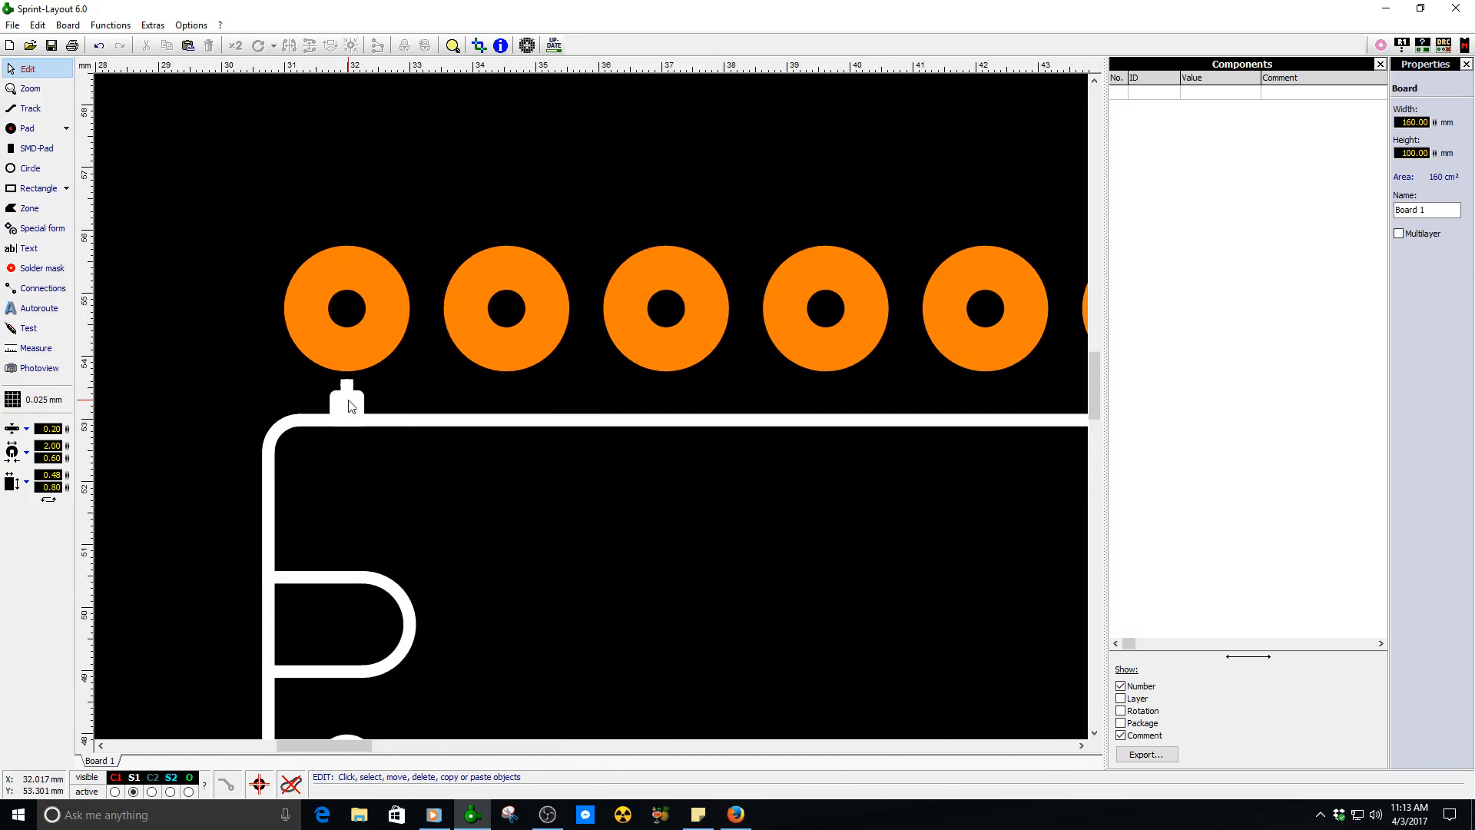
{"action": "right_click", "coordinate": [348, 405]}
{"action": "left_click", "coordinate": [430, 520]}
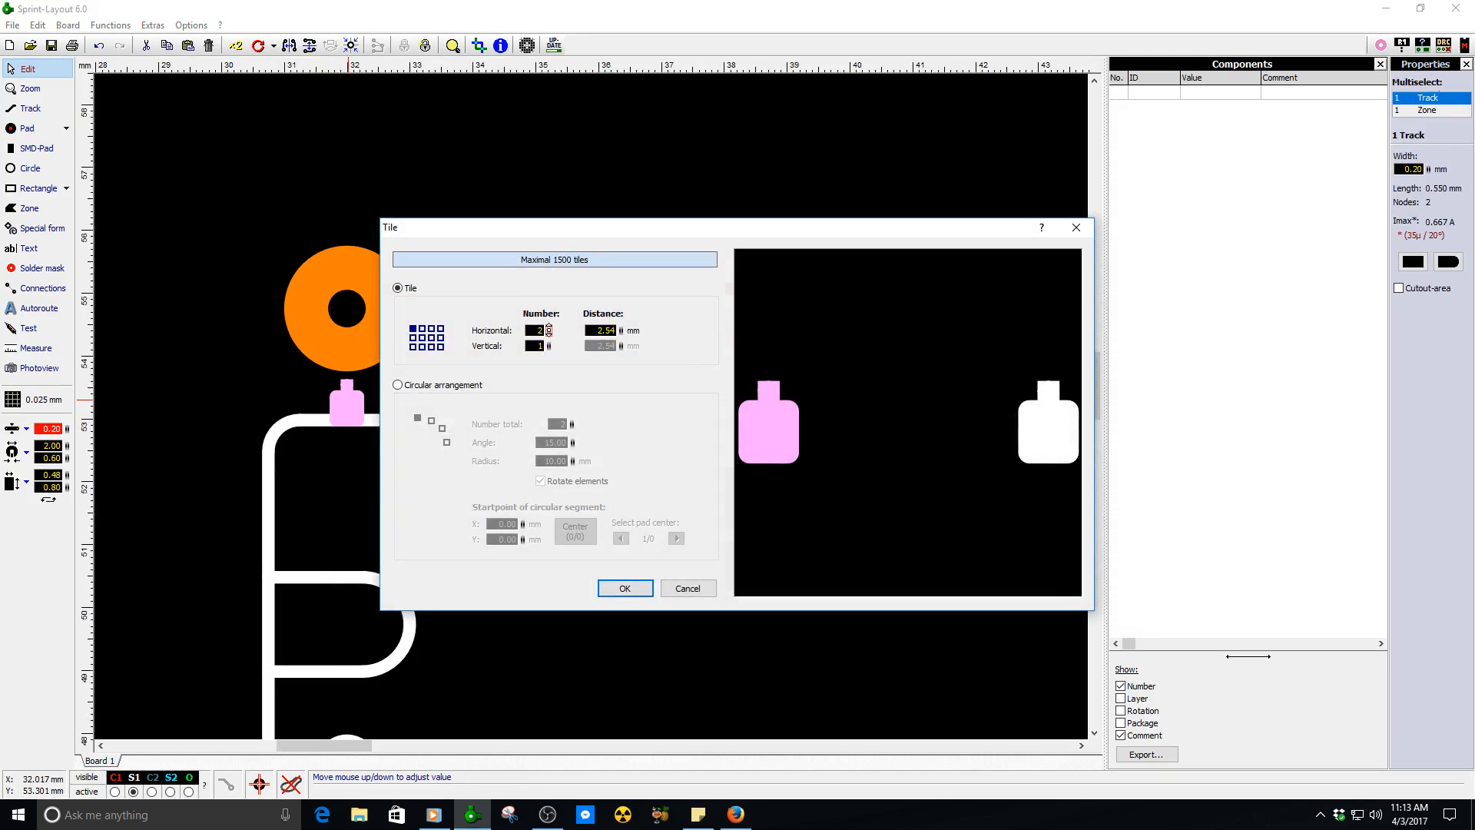
{"action": "left_click_drag", "start_coordinate": [551, 325], "coordinate": [562, 288]}
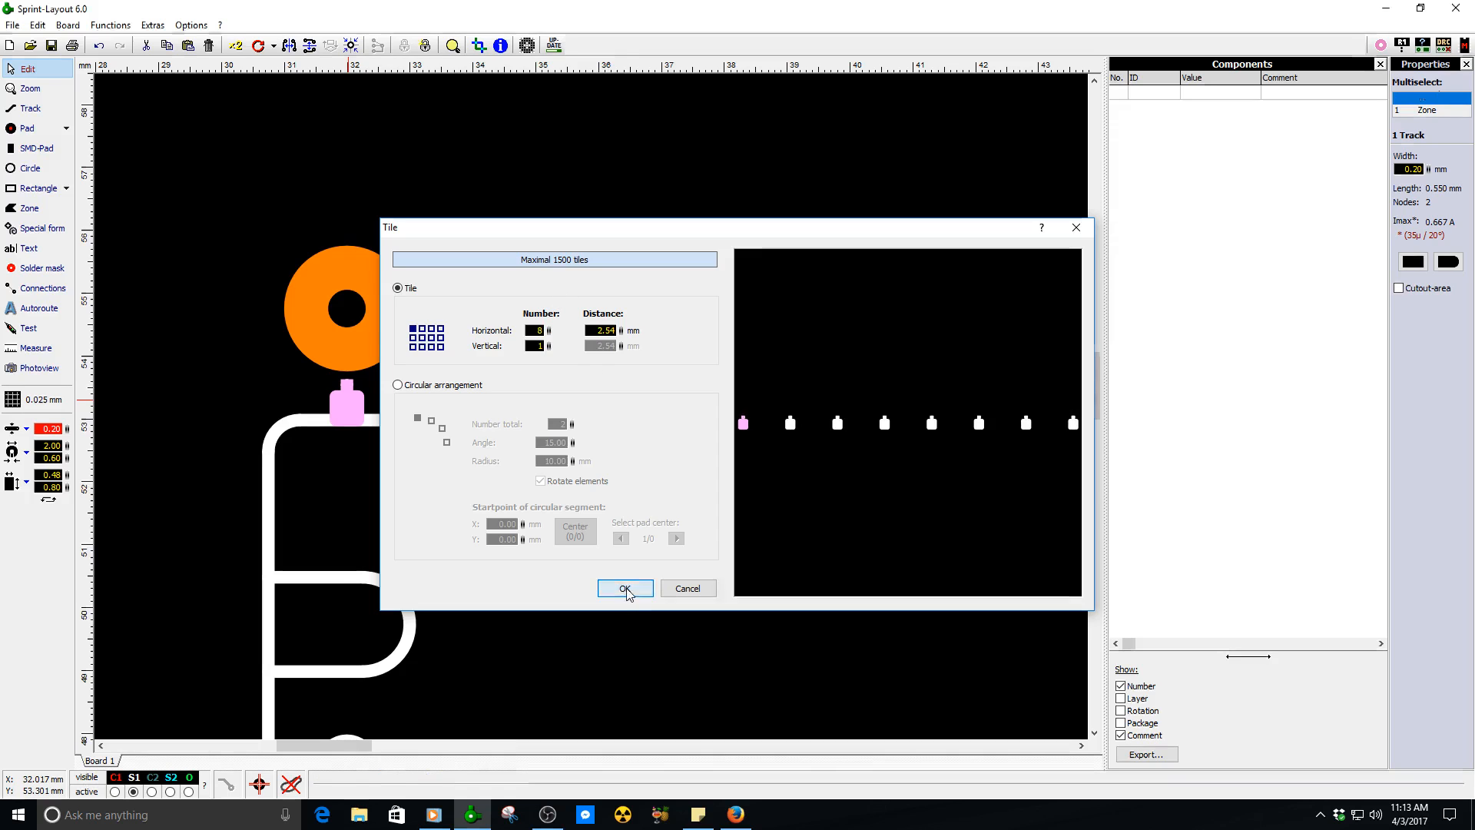
{"action": "left_click", "coordinate": [622, 587]}
{"action": "left_click", "coordinate": [629, 581]}
{"action": "scroll", "coordinate": [619, 478], "scroll_direction": "down", "scroll_amount": 4}
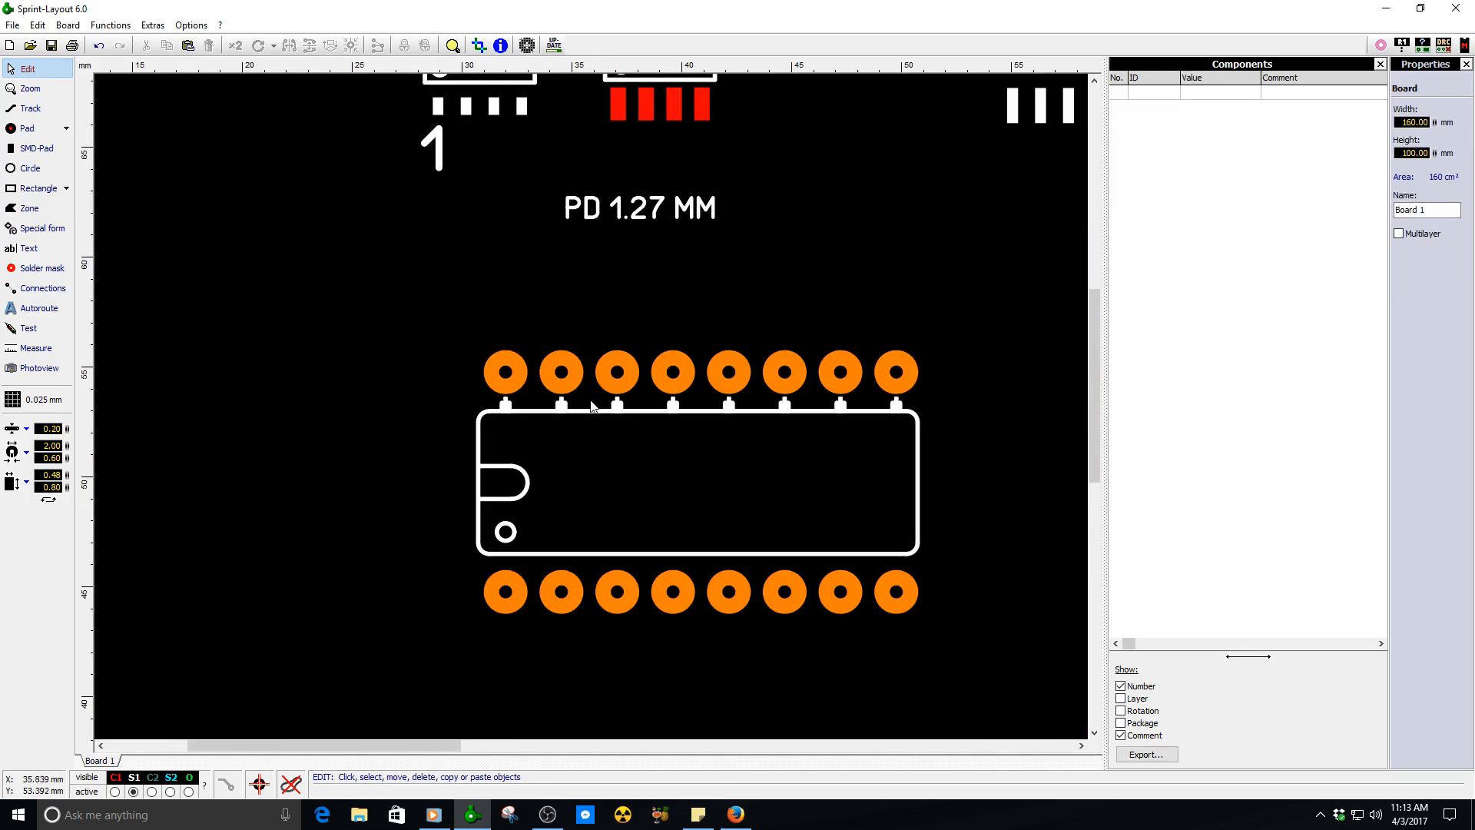
- Duplicate the row of eight pin shapes and place the copy inside the body, just below the outline's top edge
{"action": "scroll", "coordinate": [593, 411], "scroll_direction": "up", "scroll_amount": 4}
{"action": "scroll", "coordinate": [593, 413], "scroll_direction": "down", "scroll_amount": 4}
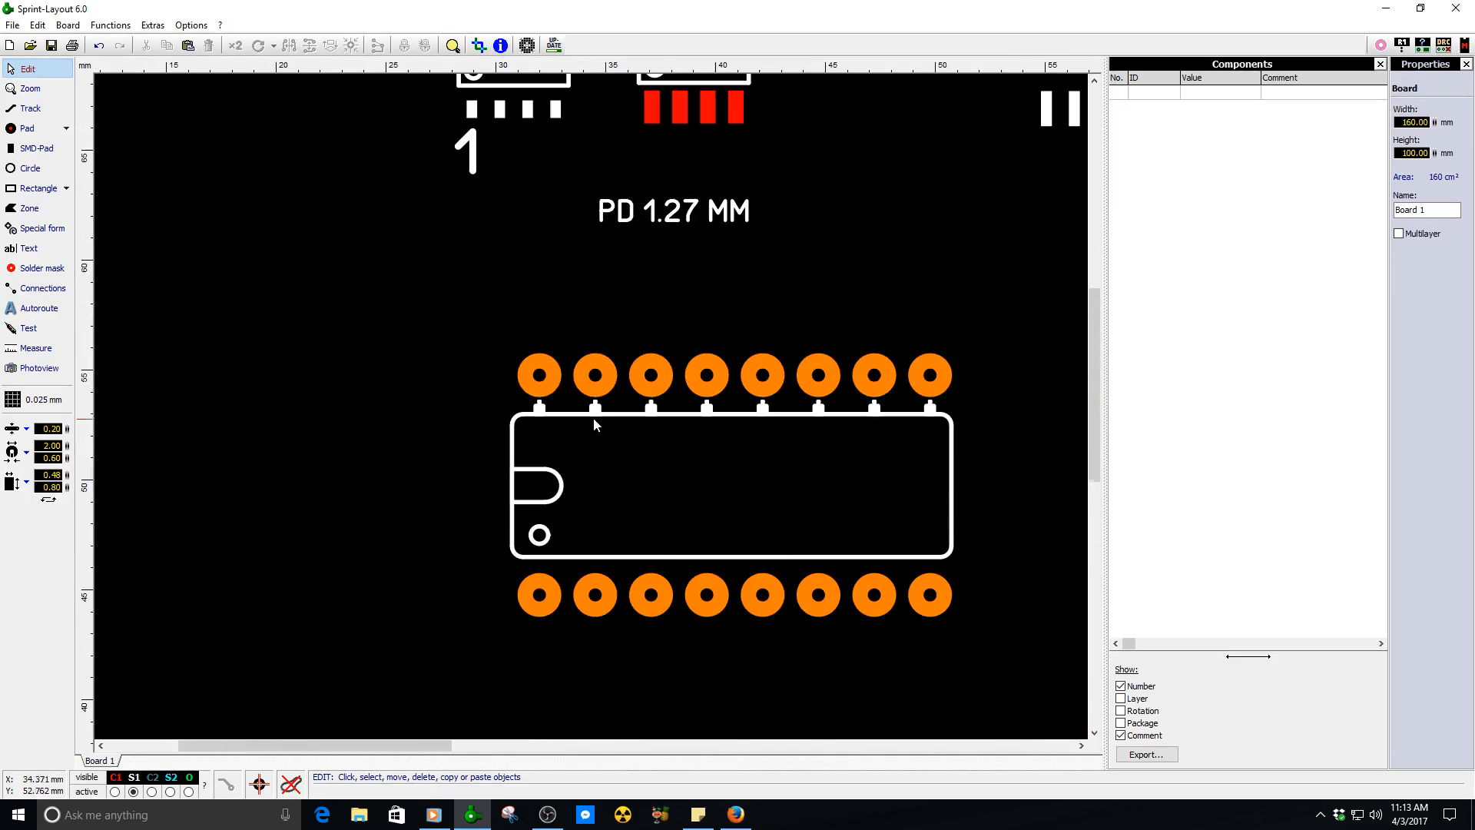
{"action": "scroll", "coordinate": [591, 413], "scroll_direction": "up", "scroll_amount": 1}
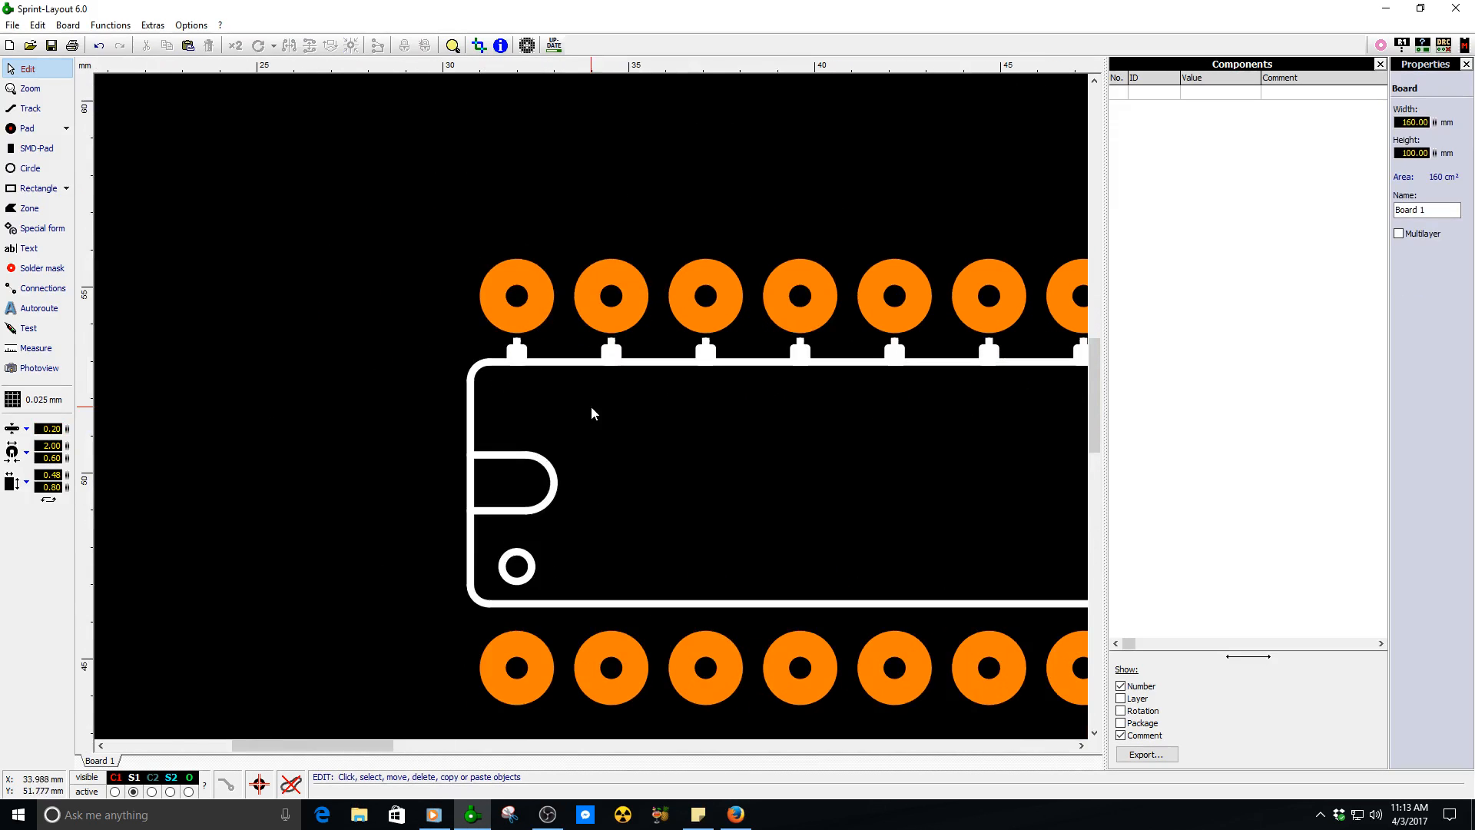
{"action": "left_click", "coordinate": [516, 345]}
{"action": "key", "text": "ctrl+d"}
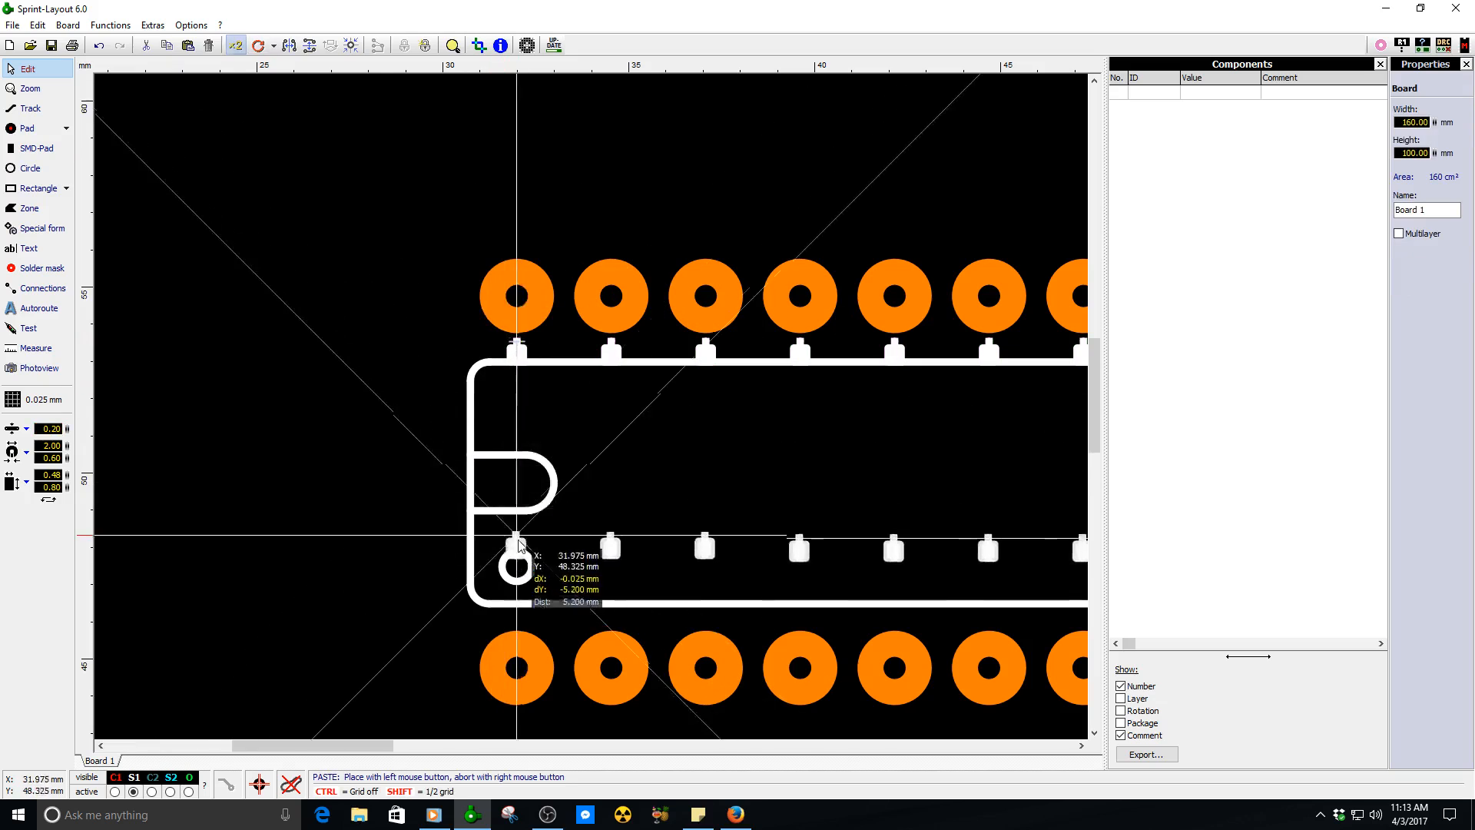
{"action": "left_click", "coordinate": [511, 383]}
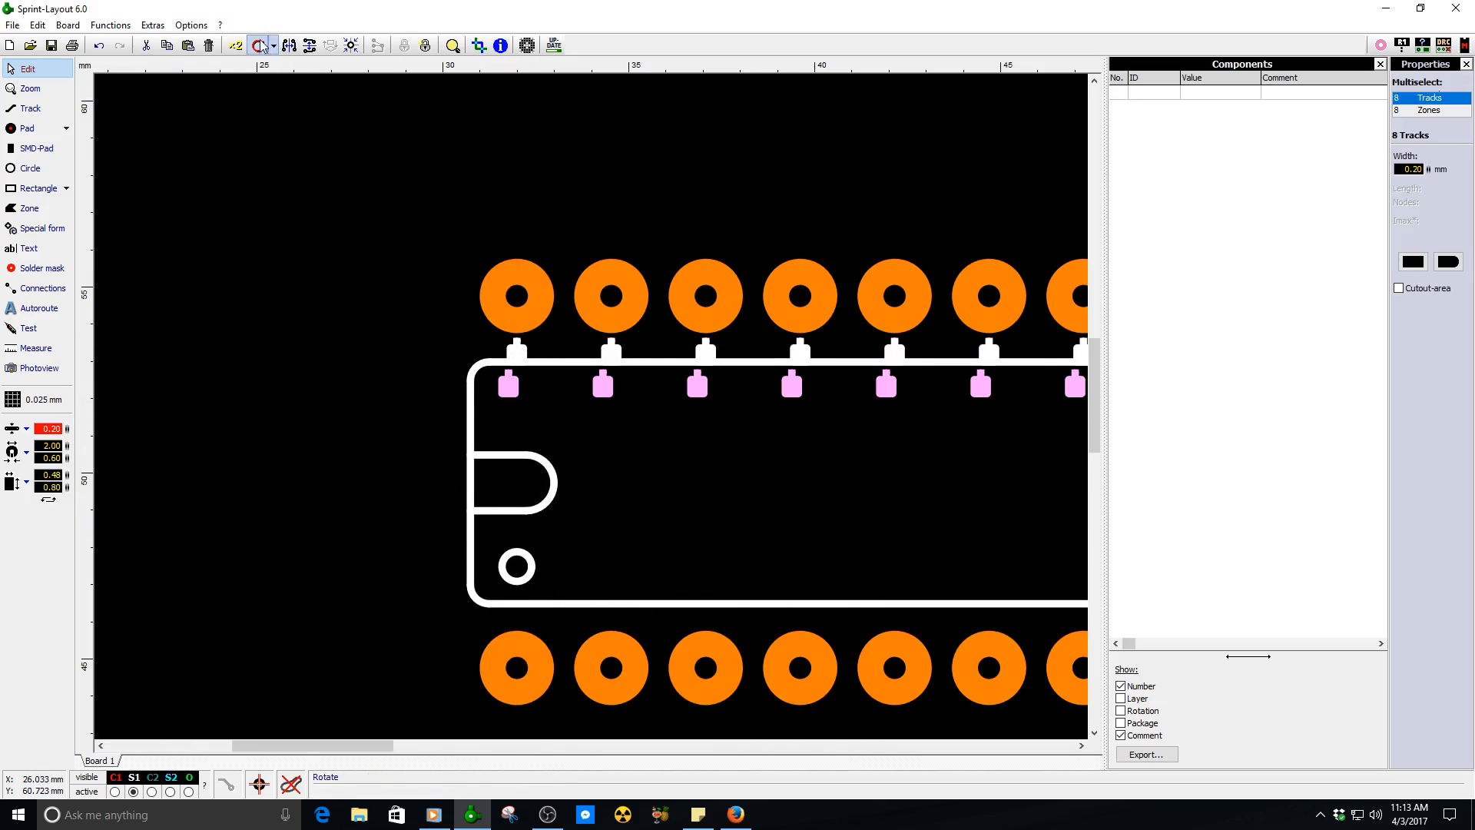
- Rotate the copied pin row until it points downward and align it horizontally with the upper pin row
{"action": "left_click", "coordinate": [262, 46]}
{"action": "left_click", "coordinate": [261, 47]}
{"action": "scroll", "coordinate": [541, 397], "scroll_direction": "up", "scroll_amount": 4}
{"action": "left_click_drag", "start_coordinate": [527, 579], "coordinate": [551, 498]}
{"action": "scroll", "coordinate": [630, 485], "scroll_direction": "down", "scroll_amount": 5}
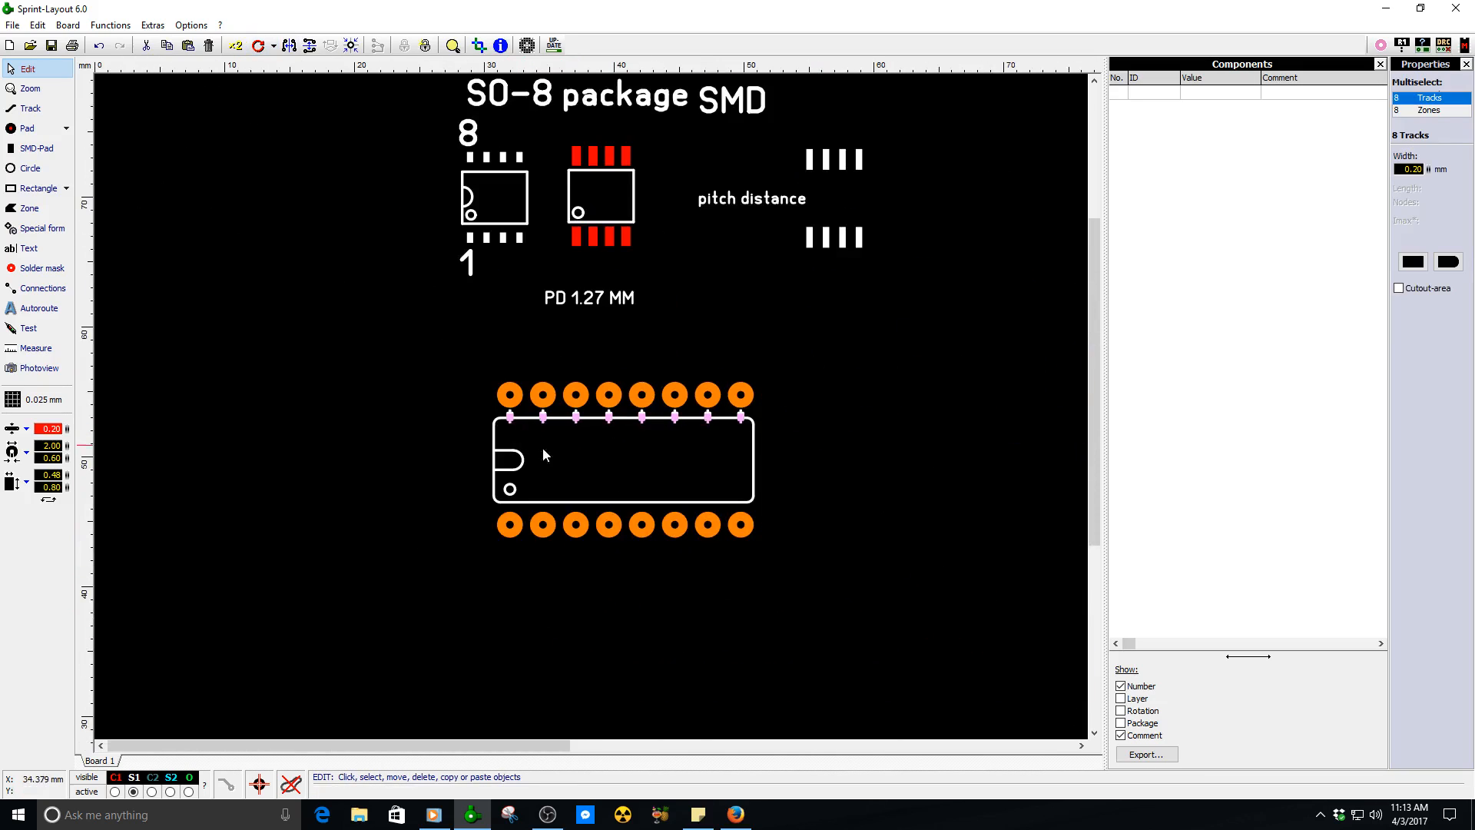
- Move the flipped pin row straight down until its bases sit on the outline's bottom edge, pointing at the lower pads
{"action": "key", "text": "Down"}
{"action": "key", "text": "Down"}
{"action": "key", "text": "Down"}
{"action": "key", "text": "Down"}
{"action": "key", "text": "Down"}
{"action": "key", "text": "Down"}
{"action": "key", "text": "Down"}
{"action": "key", "text": "Down"}
{"action": "key", "text": "Down"}
{"action": "key", "text": "Down"}
{"action": "key", "text": "Down"}
{"action": "key", "text": "Down"}
{"action": "key", "text": "Down"}
{"action": "key", "text": "Down"}
{"action": "key", "text": "Down"}
{"action": "key", "text": "Down"}
{"action": "key", "text": "Down"}
{"action": "key", "text": "Down"}
{"action": "key", "text": "Down"}
{"action": "key", "text": "Down"}
{"action": "scroll", "coordinate": [541, 479], "scroll_direction": "up", "scroll_amount": 3}
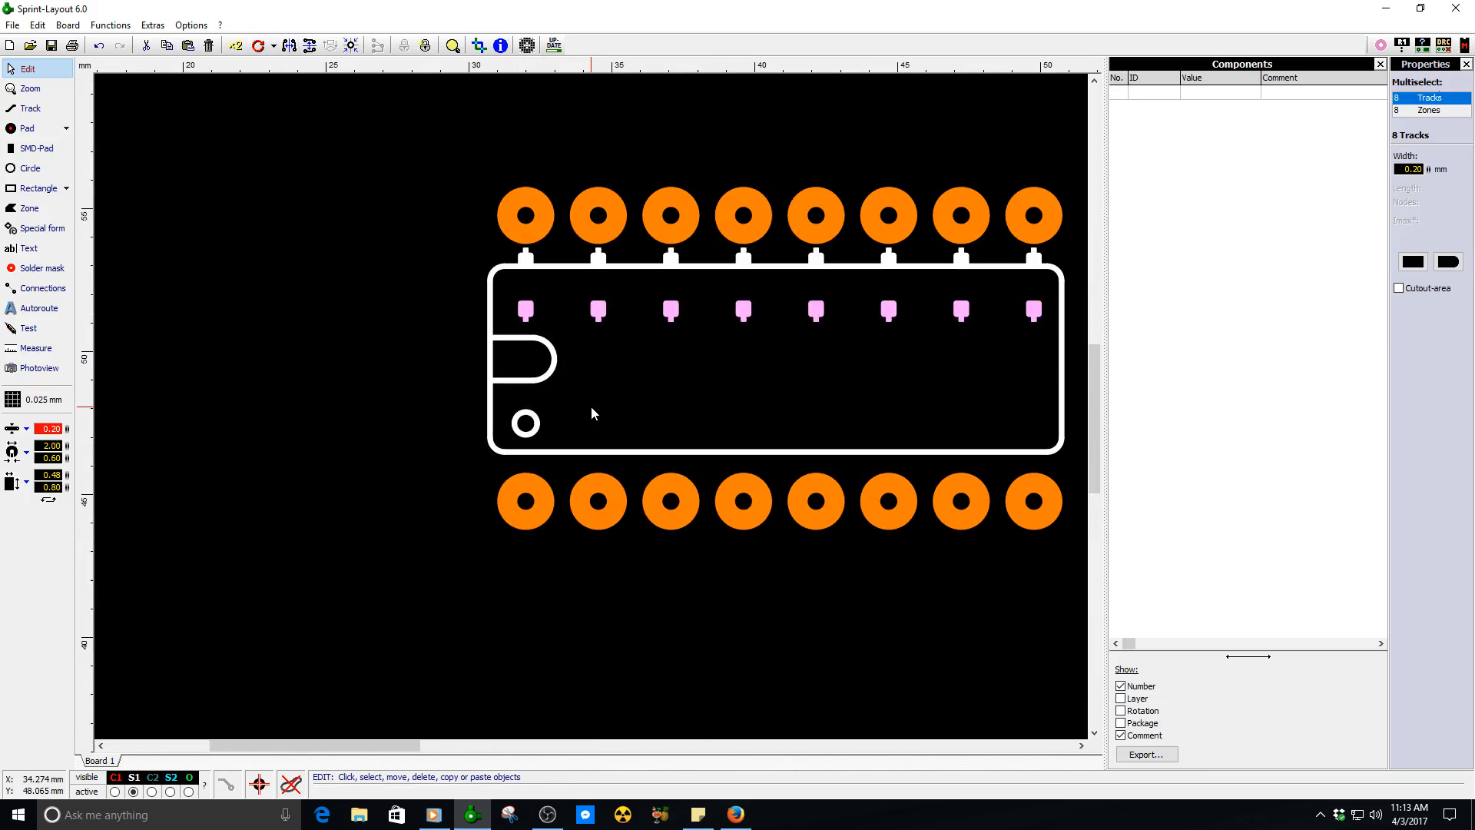
{"action": "key", "text": "Down"}
{"action": "key", "text": "Down"}
{"action": "key", "text": "Down"}
{"action": "key", "text": "Down"}
{"action": "key", "text": "Down"}
{"action": "key", "text": "Down"}
{"action": "key", "text": "Down"}
{"action": "key", "text": "Down"}
{"action": "key", "text": "Down"}
{"action": "key", "text": "Down"}
{"action": "key", "text": "Down"}
{"action": "key", "text": "Down"}
{"action": "key", "text": "Down"}
{"action": "key", "text": "Down"}
{"action": "key", "text": "Down"}
{"action": "key", "text": "Down"}
{"action": "key", "text": "Down"}
{"action": "key", "text": "Down"}
{"action": "key", "text": "Down"}
{"action": "key", "text": "Down"}
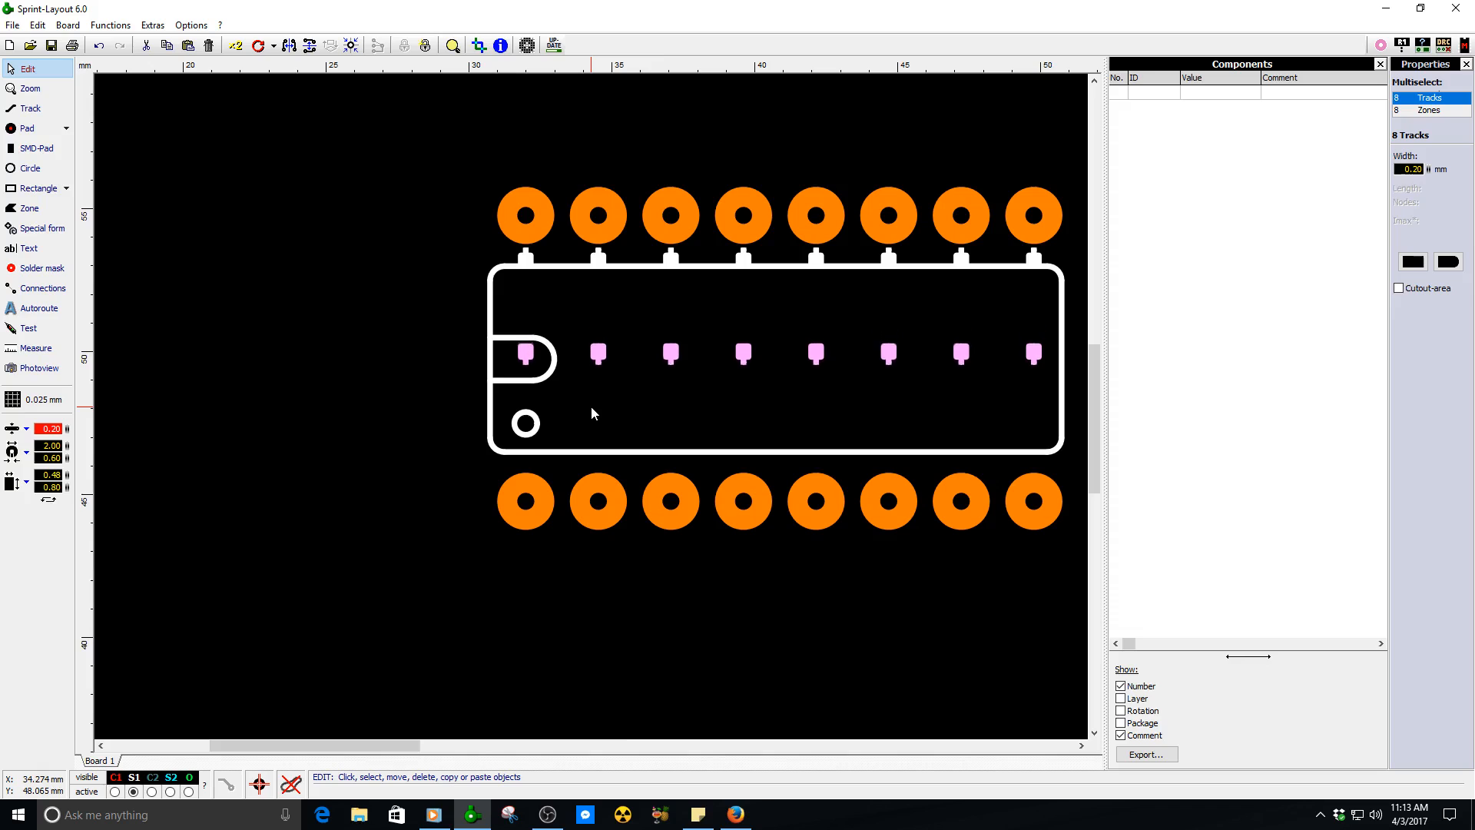
{"action": "key", "text": "Down"}
{"action": "key", "text": "Down"}
{"action": "key", "text": "Down"}
{"action": "key", "text": "Down"}
{"action": "key", "text": "Down"}
{"action": "key", "text": "Down"}
{"action": "key", "text": "Down"}
{"action": "key", "text": "Down"}
{"action": "key", "text": "Down"}
{"action": "key", "text": "Down"}
{"action": "key", "text": "Down"}
{"action": "key", "text": "Down"}
{"action": "key", "text": "Down"}
{"action": "key", "text": "Down"}
{"action": "key", "text": "Down"}
{"action": "key", "text": "Down"}
{"action": "key", "text": "Down"}
{"action": "key", "text": "Down"}
{"action": "key", "text": "Down"}
{"action": "key", "text": "Down"}
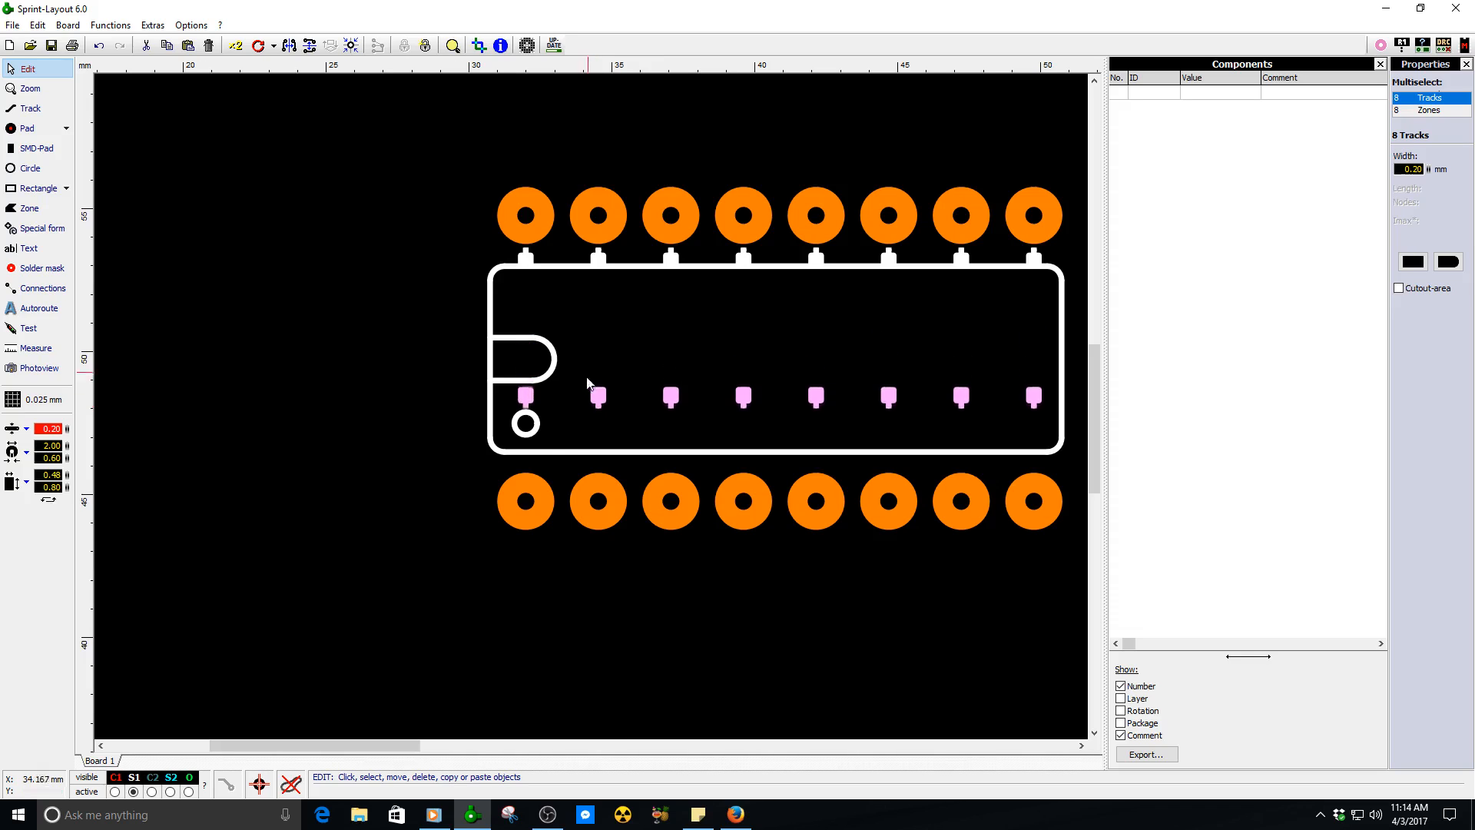
{"action": "key", "text": "Down"}
{"action": "key", "text": "Down"}
{"action": "key", "text": "Down"}
{"action": "key", "text": "Down"}
{"action": "key", "text": "Down"}
{"action": "key", "text": "Down"}
{"action": "key", "text": "Down"}
{"action": "key", "text": "Down"}
{"action": "key", "text": "Down"}
{"action": "key", "text": "Down"}
{"action": "key", "text": "Down"}
{"action": "key", "text": "Down"}
{"action": "key", "text": "Down"}
{"action": "key", "text": "Down"}
{"action": "key", "text": "Down"}
{"action": "key", "text": "Down"}
{"action": "key", "text": "Down"}
{"action": "key", "text": "Down"}
{"action": "key", "text": "Down"}
{"action": "key", "text": "Down"}
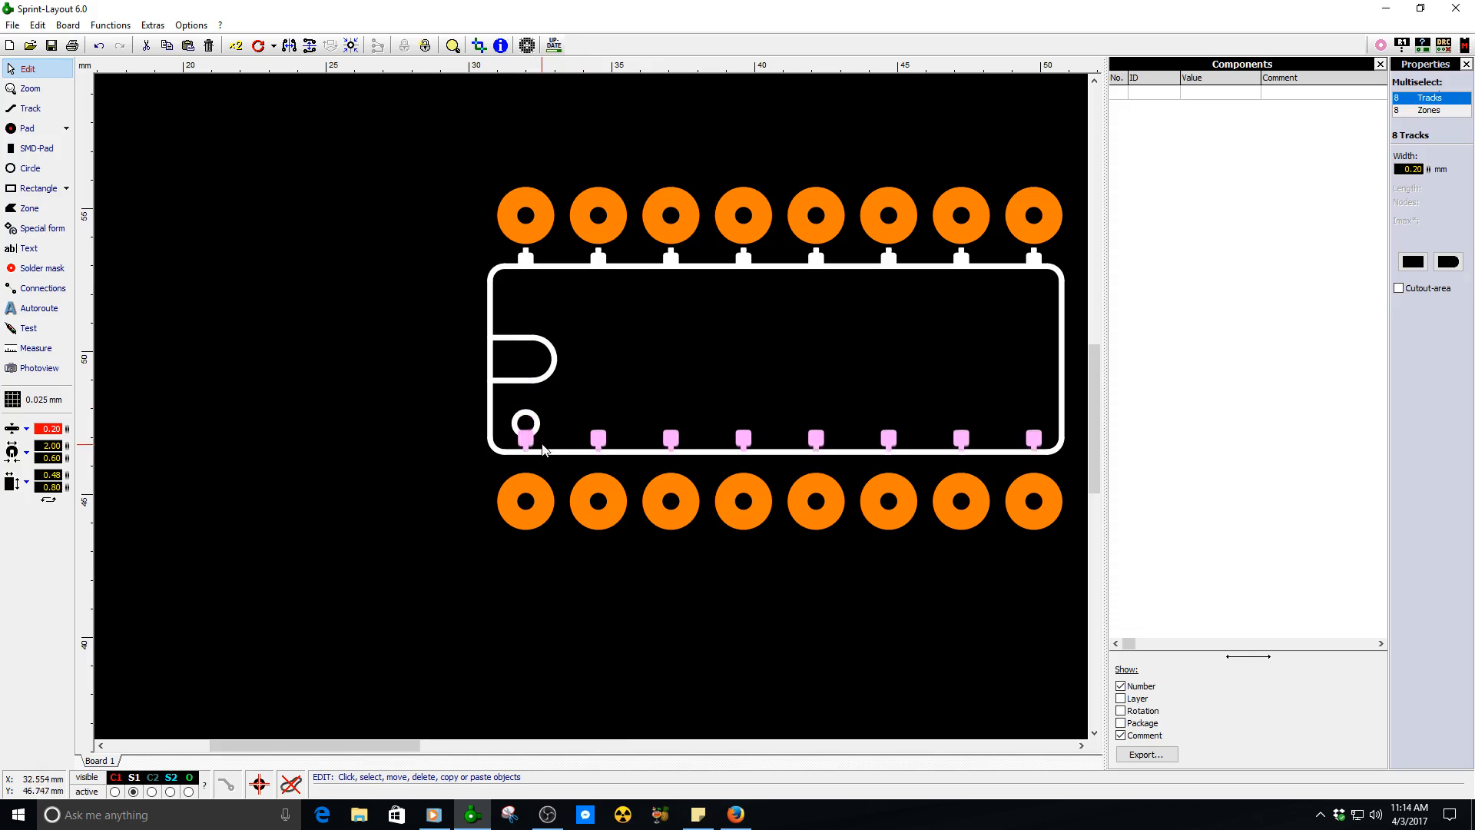
{"action": "scroll", "coordinate": [532, 432], "scroll_direction": "up", "scroll_amount": 1}
{"action": "scroll", "coordinate": [587, 406], "scroll_direction": "up", "scroll_amount": 1}
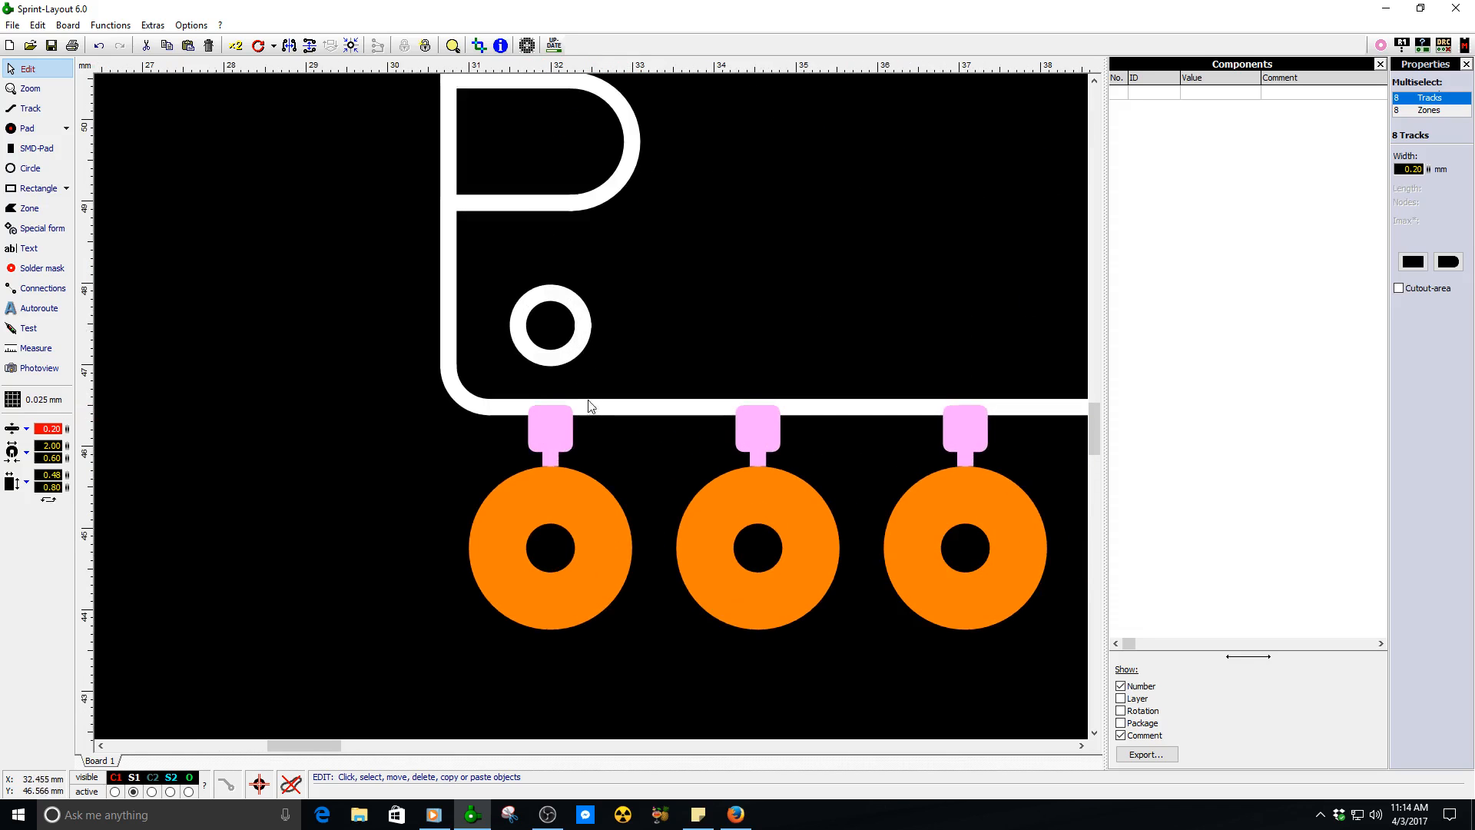
{"action": "key", "text": "Down"}
{"action": "key", "text": "Down"}
{"action": "key", "text": "Down"}
{"action": "key", "text": "Down"}
{"action": "key", "text": "Up"}
{"action": "left_click", "coordinate": [680, 356]}
{"action": "scroll", "coordinate": [679, 356], "scroll_direction": "down", "scroll_amount": 4}
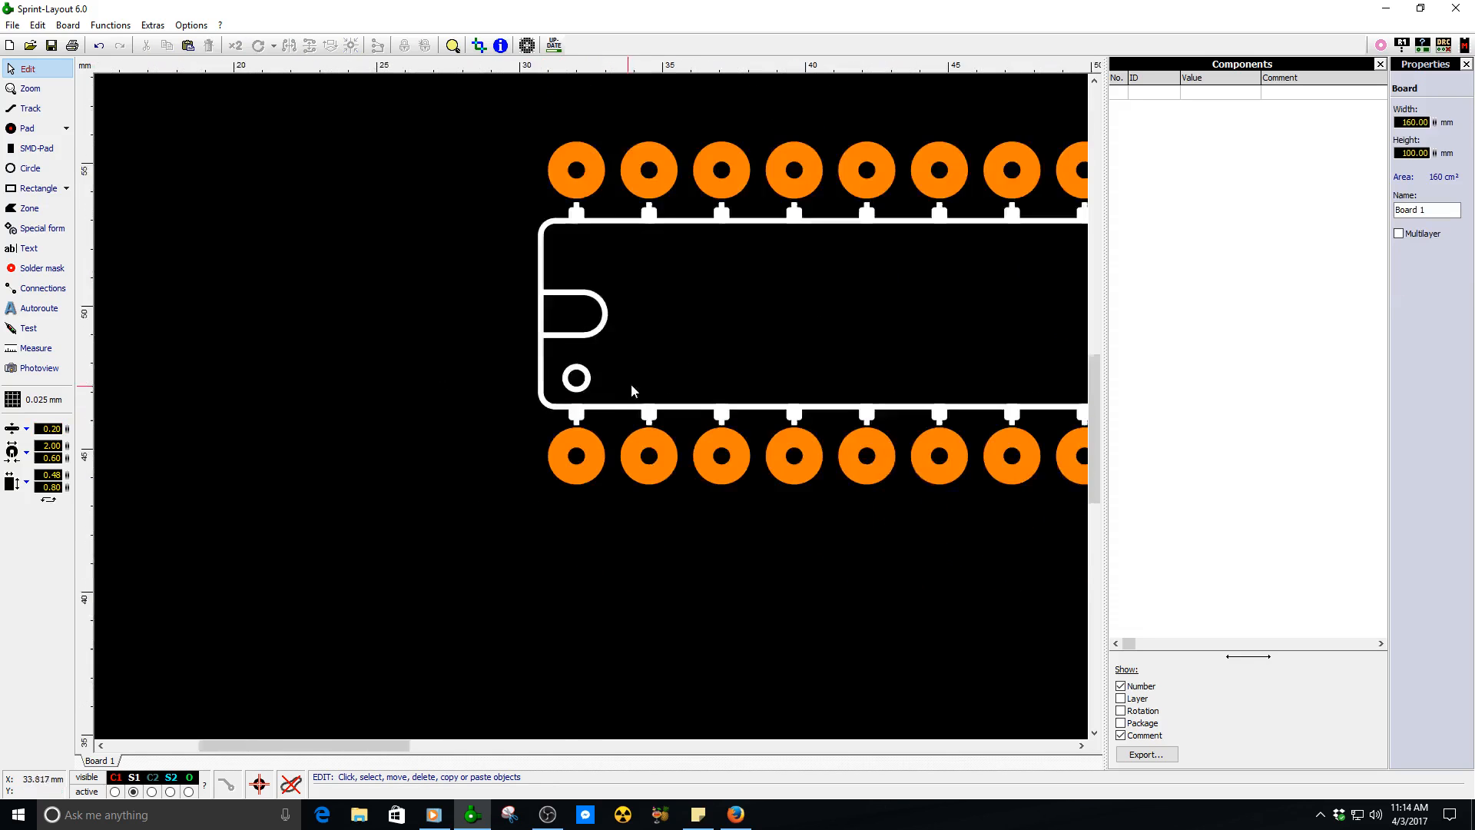
- Group all pads, pin shapes and body markings of the 16-pin footprint, and shift the group slightly left and down
{"action": "scroll", "coordinate": [591, 407], "scroll_direction": "up", "scroll_amount": 1}
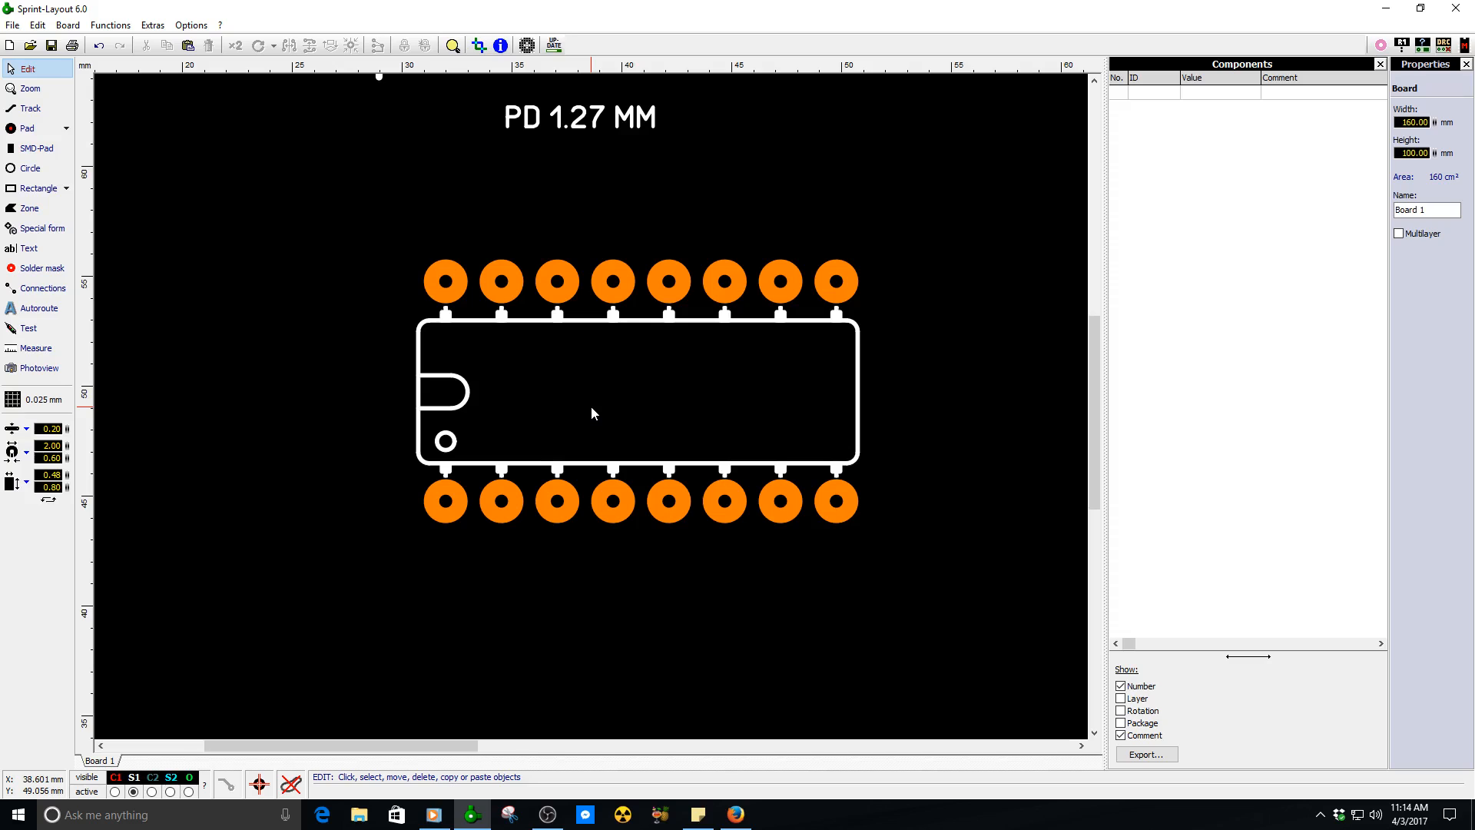
{"action": "scroll", "coordinate": [592, 408], "scroll_direction": "up", "scroll_amount": 1}
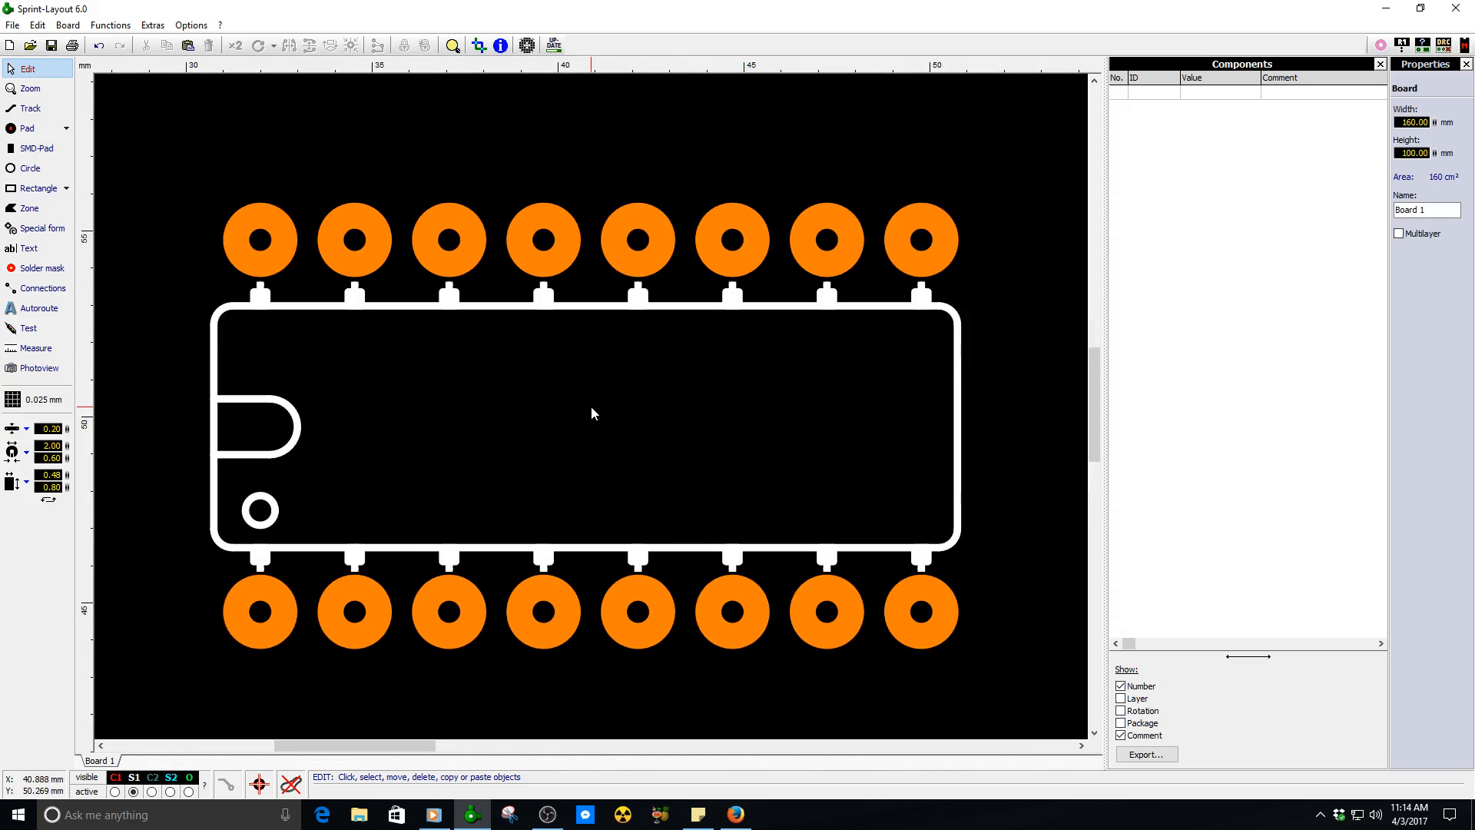
{"action": "scroll", "coordinate": [591, 413], "scroll_direction": "down", "scroll_amount": 1}
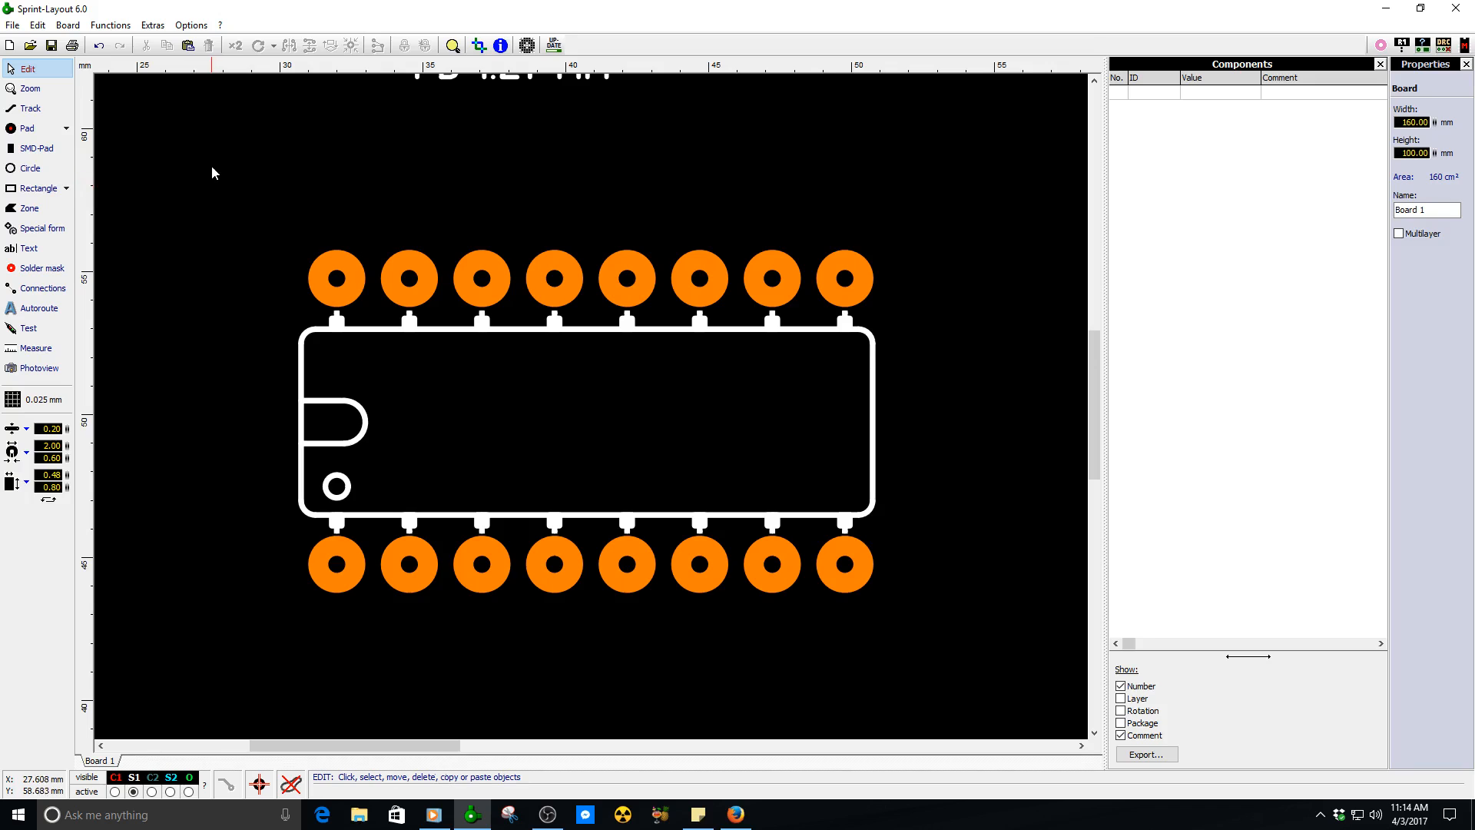
{"action": "left_click_drag", "start_coordinate": [211, 171], "coordinate": [246, 448]}
{"action": "left_click_drag", "start_coordinate": [603, 628], "coordinate": [933, 630]}
{"action": "right_click", "coordinate": [558, 306]}
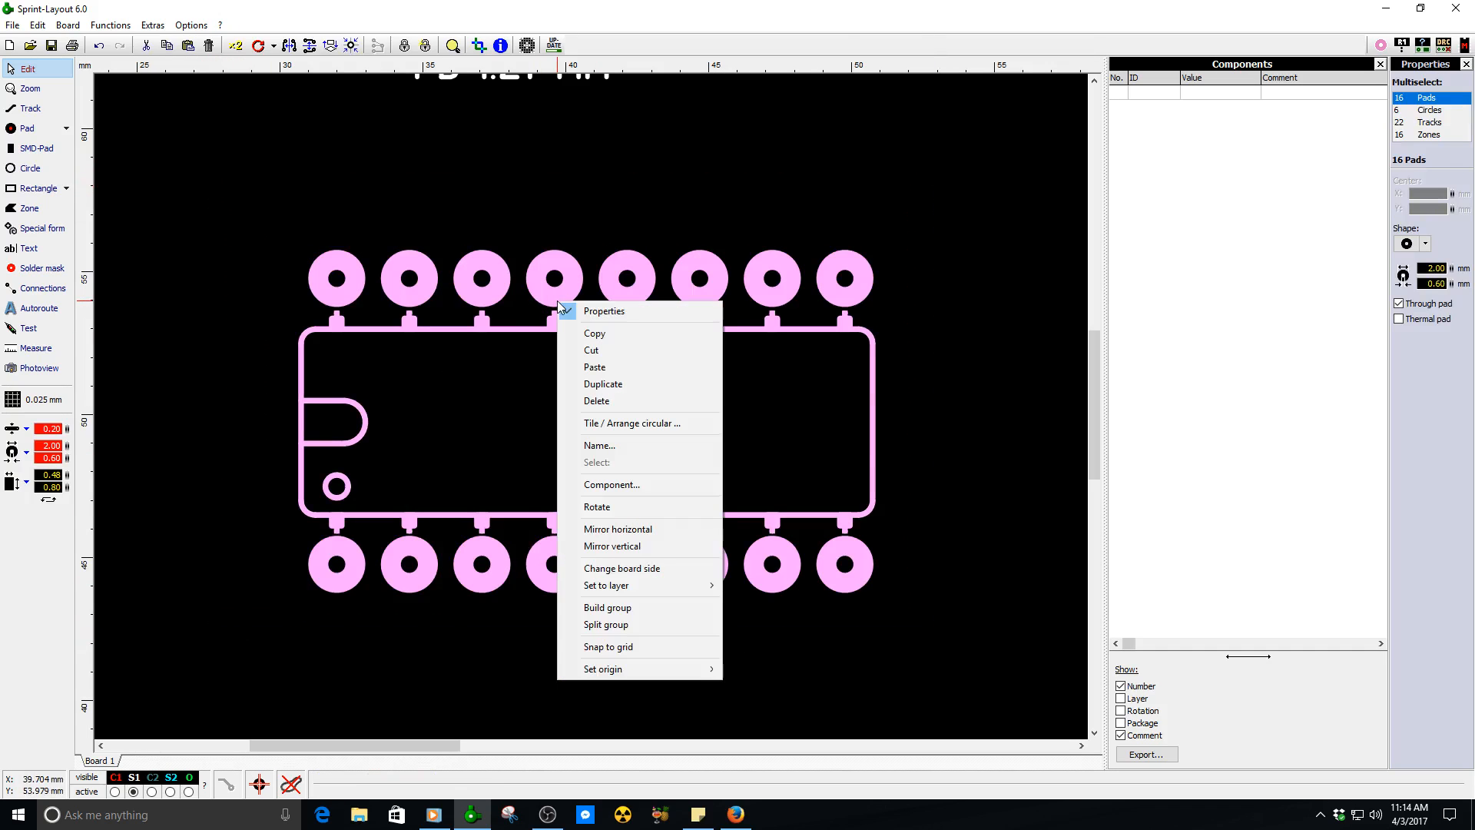
{"action": "left_click", "coordinate": [612, 608]}
{"action": "left_click", "coordinate": [610, 408]}
{"action": "scroll", "coordinate": [610, 408], "scroll_direction": "down", "scroll_amount": 3}
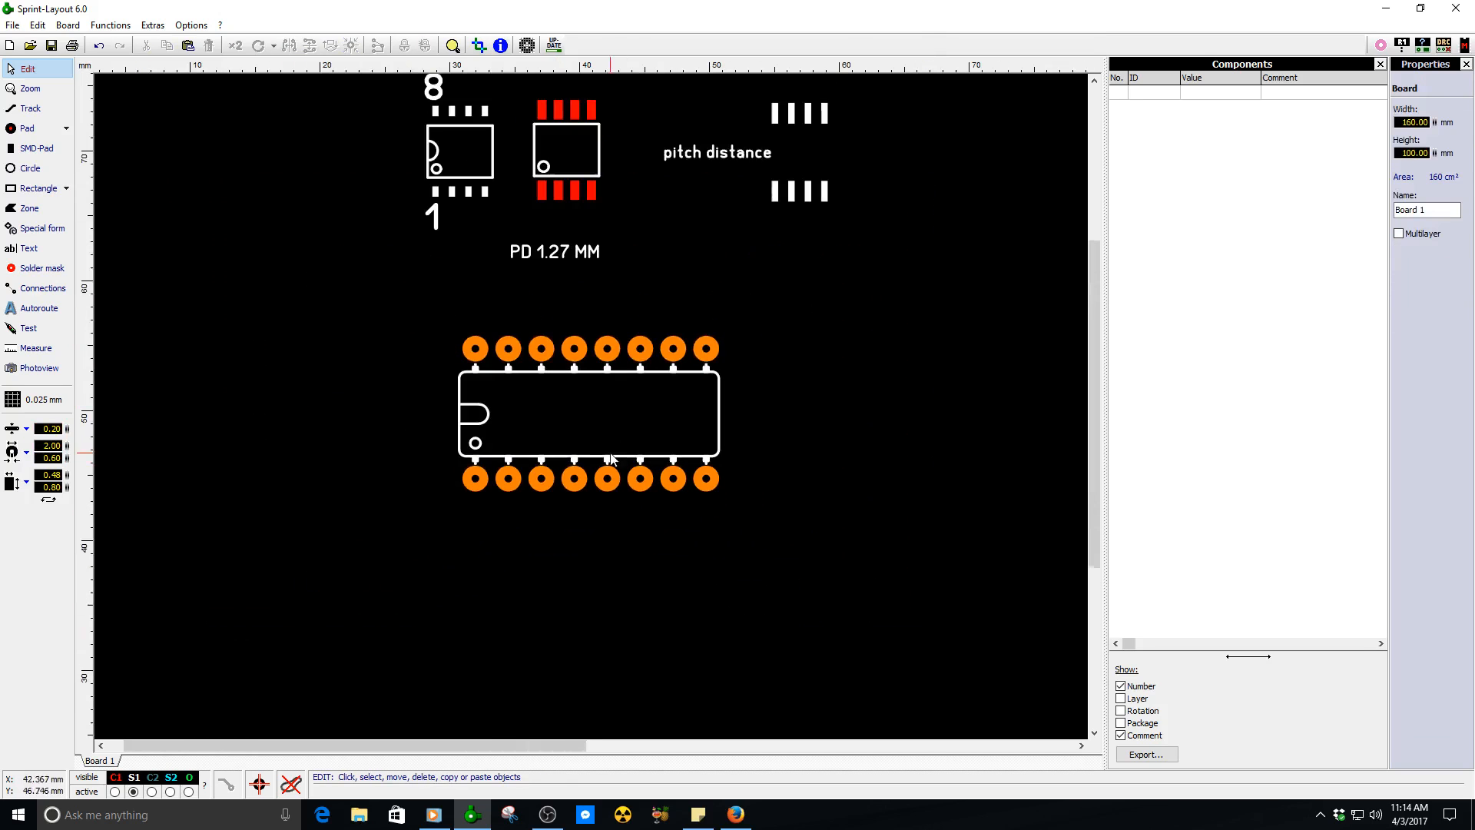
{"action": "mouse_move", "coordinate": [547, 355]}
{"action": "left_mouse_down"}
{"action": "mouse_move", "coordinate": [466, 388]}
{"action": "mouse_move", "coordinate": [501, 339]}
{"action": "mouse_move", "coordinate": [529, 333]}
{"action": "mouse_move", "coordinate": [547, 353]}
{"action": "left_mouse_up"}
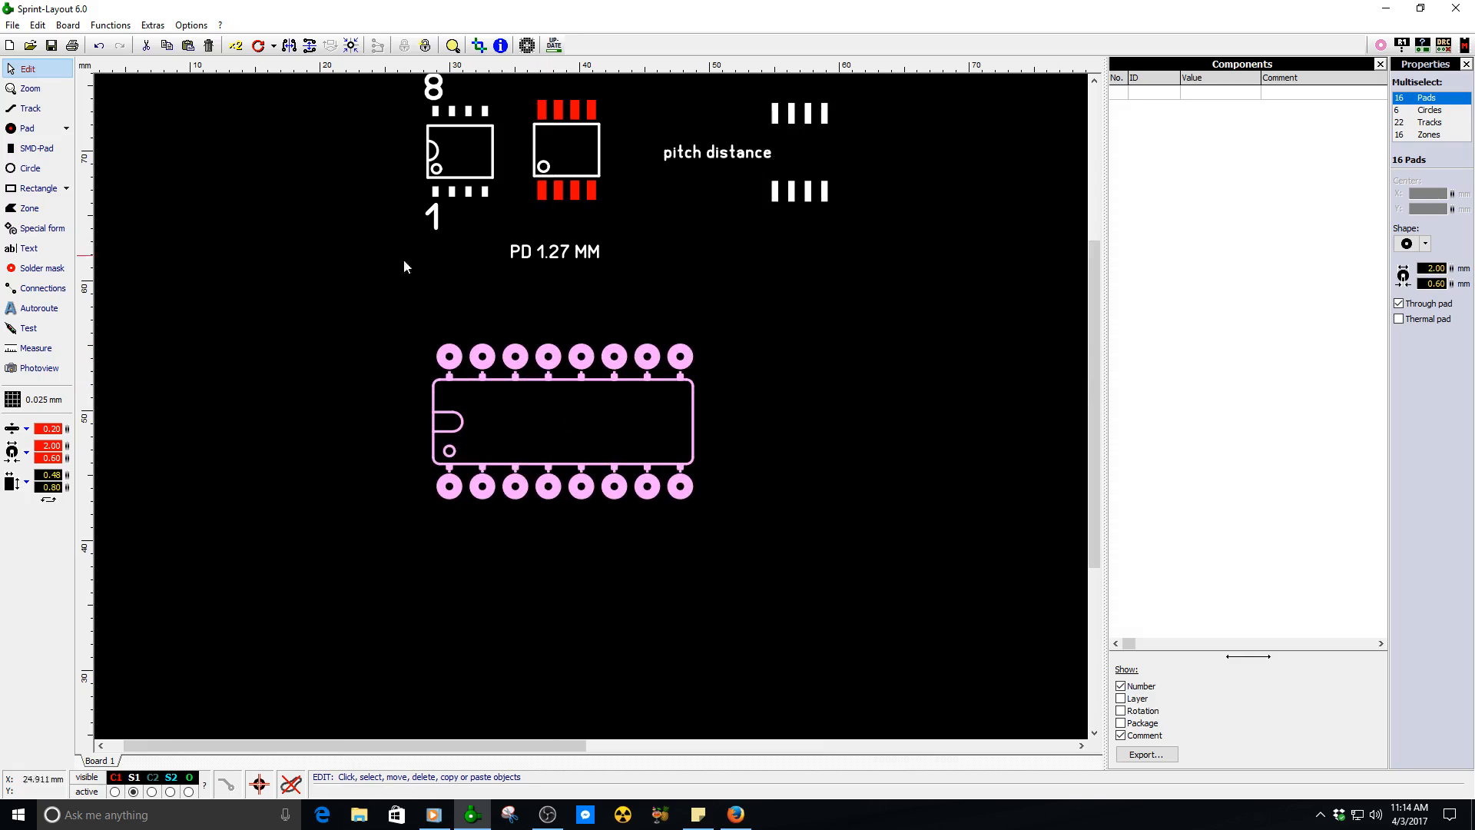
- Switch to Firefox and copy the package name 16-DIP from the attributes on the Digi-Key CD4046BE product page
{"action": "left_click", "coordinate": [735, 814]}
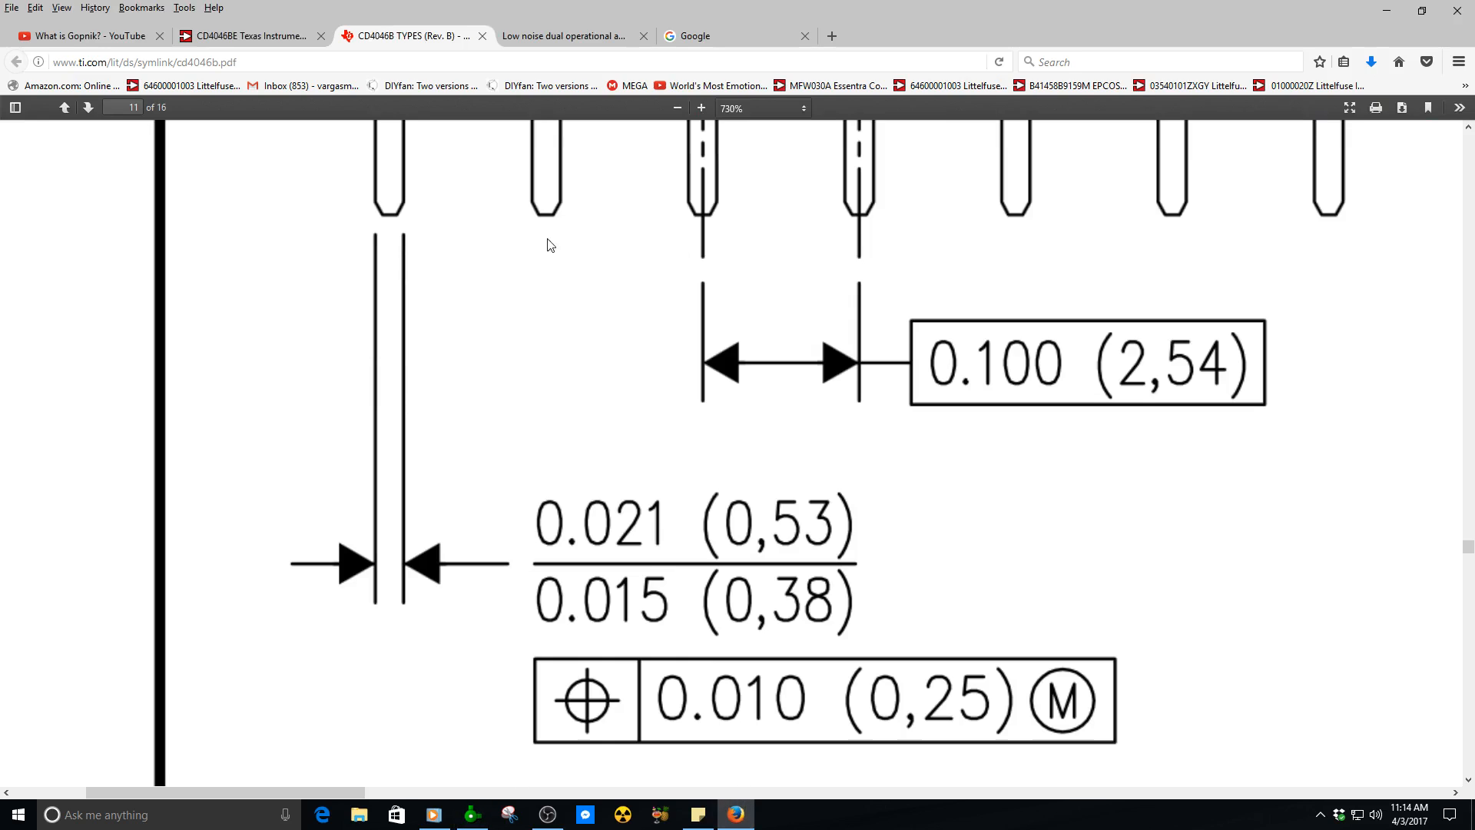
{"action": "left_click", "coordinate": [252, 35]}
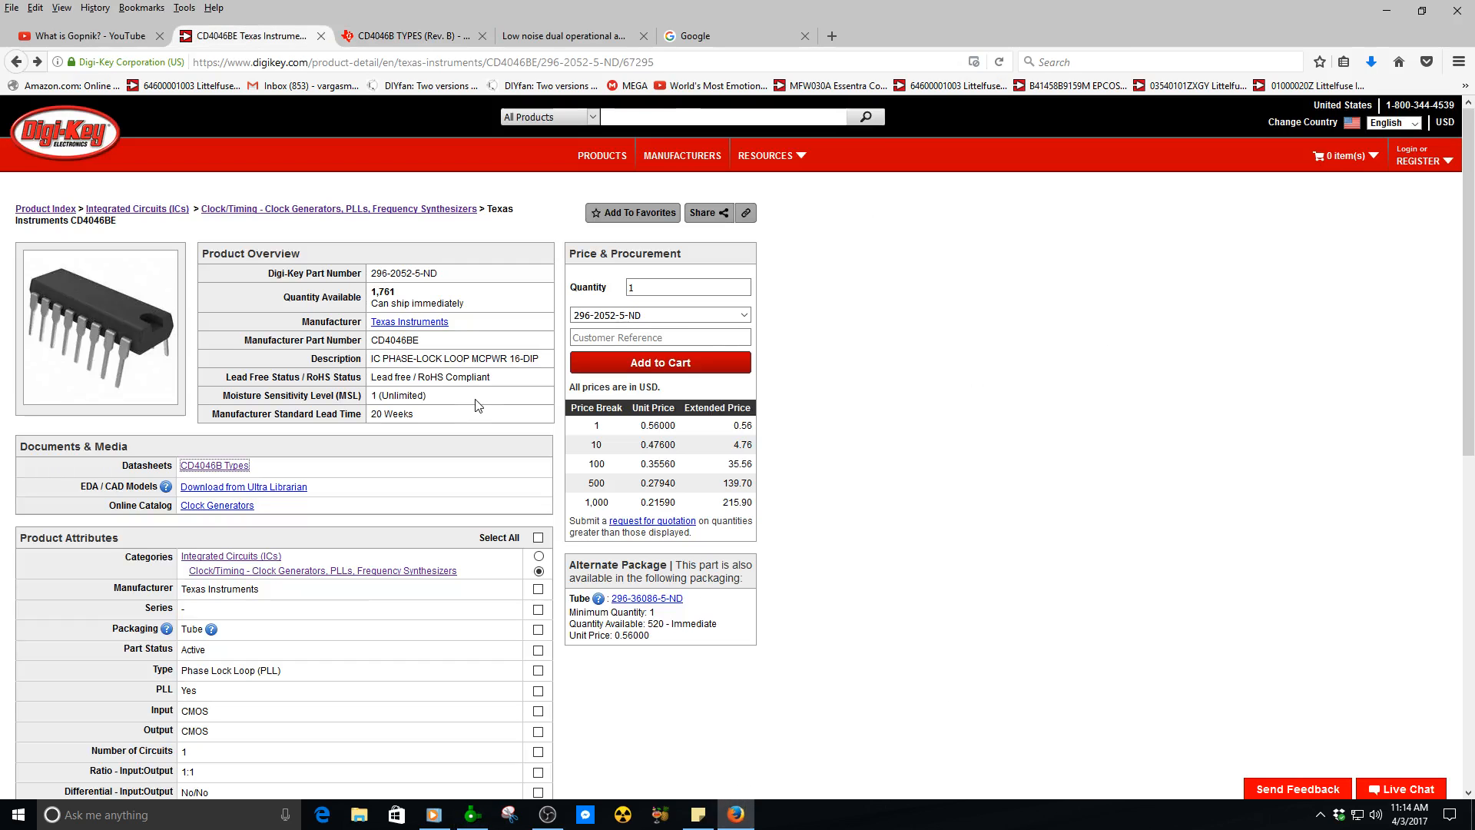
{"action": "scroll", "coordinate": [443, 437], "scroll_direction": "down", "scroll_amount": 2}
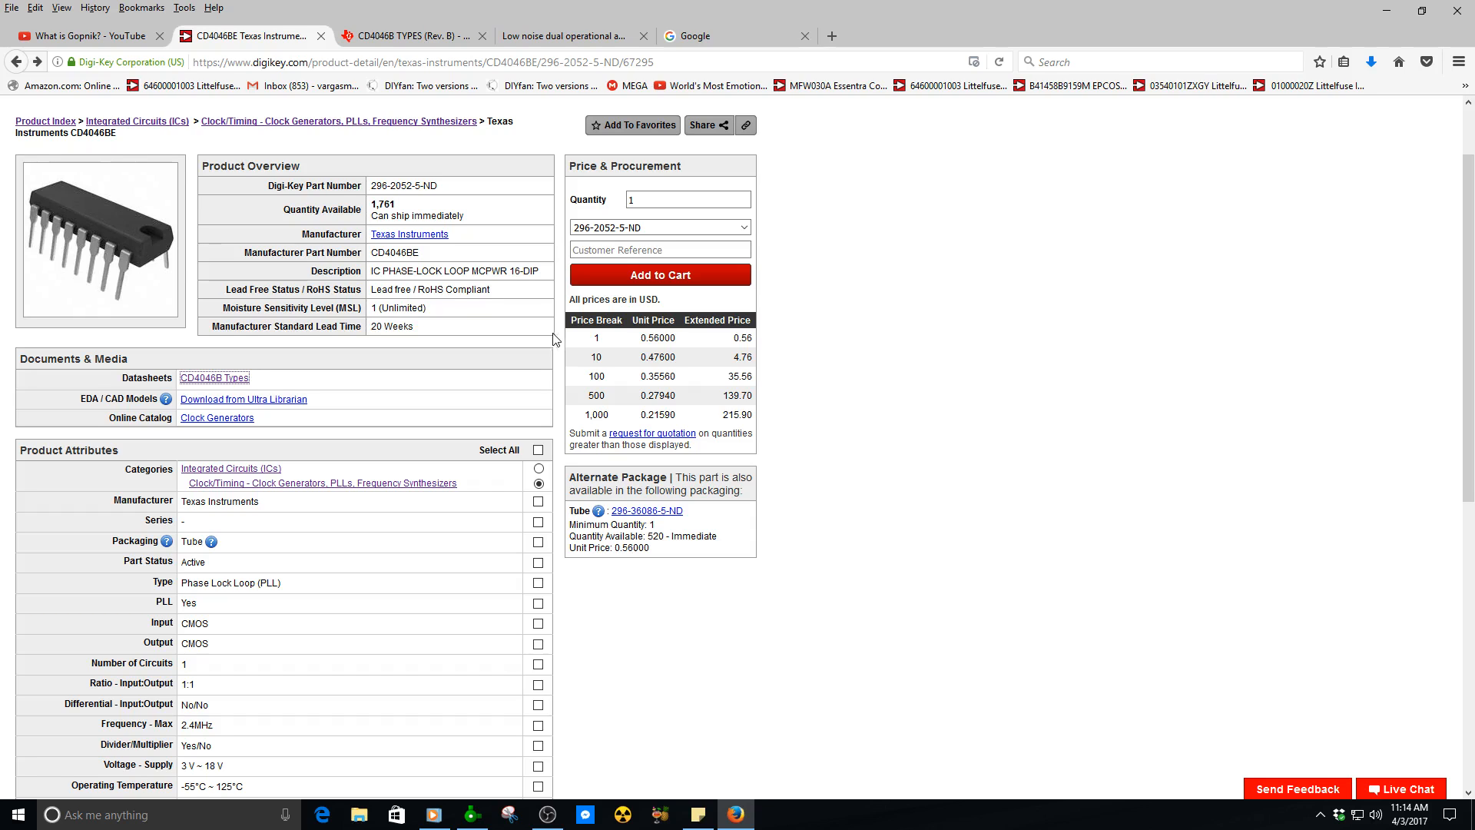
{"action": "scroll", "coordinate": [389, 492], "scroll_direction": "down", "scroll_amount": 3}
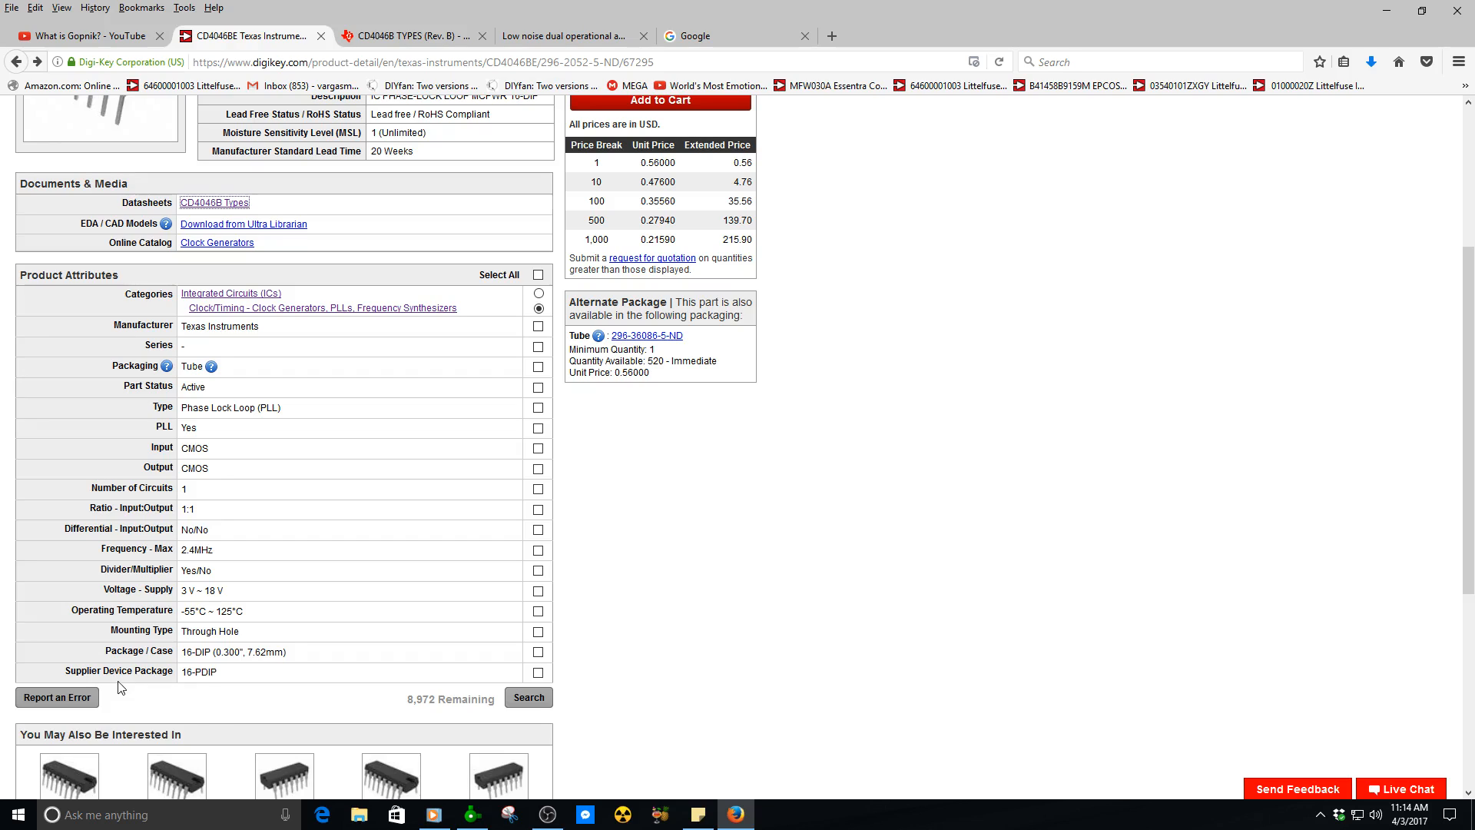
{"action": "left_click_drag", "start_coordinate": [211, 652], "coordinate": [182, 652]}
{"action": "right_click", "coordinate": [204, 657]}
{"action": "left_click", "coordinate": [241, 667]}
- Copy the manufacturer part number from the product overview and return to Sprint-Layout
{"action": "scroll", "coordinate": [351, 300], "scroll_direction": "up", "scroll_amount": 5}
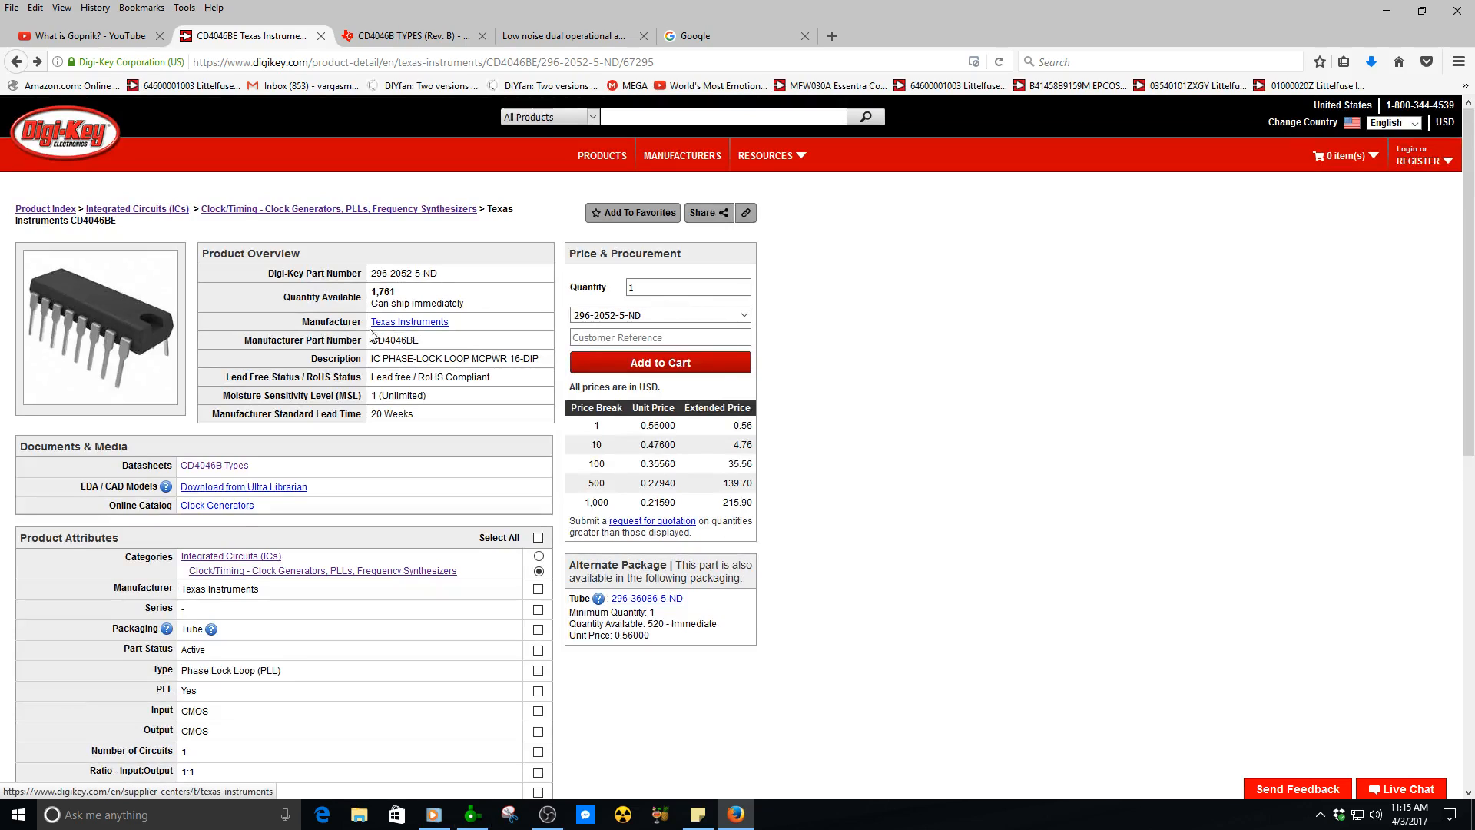
{"action": "left_click_drag", "start_coordinate": [427, 341], "coordinate": [393, 343]}
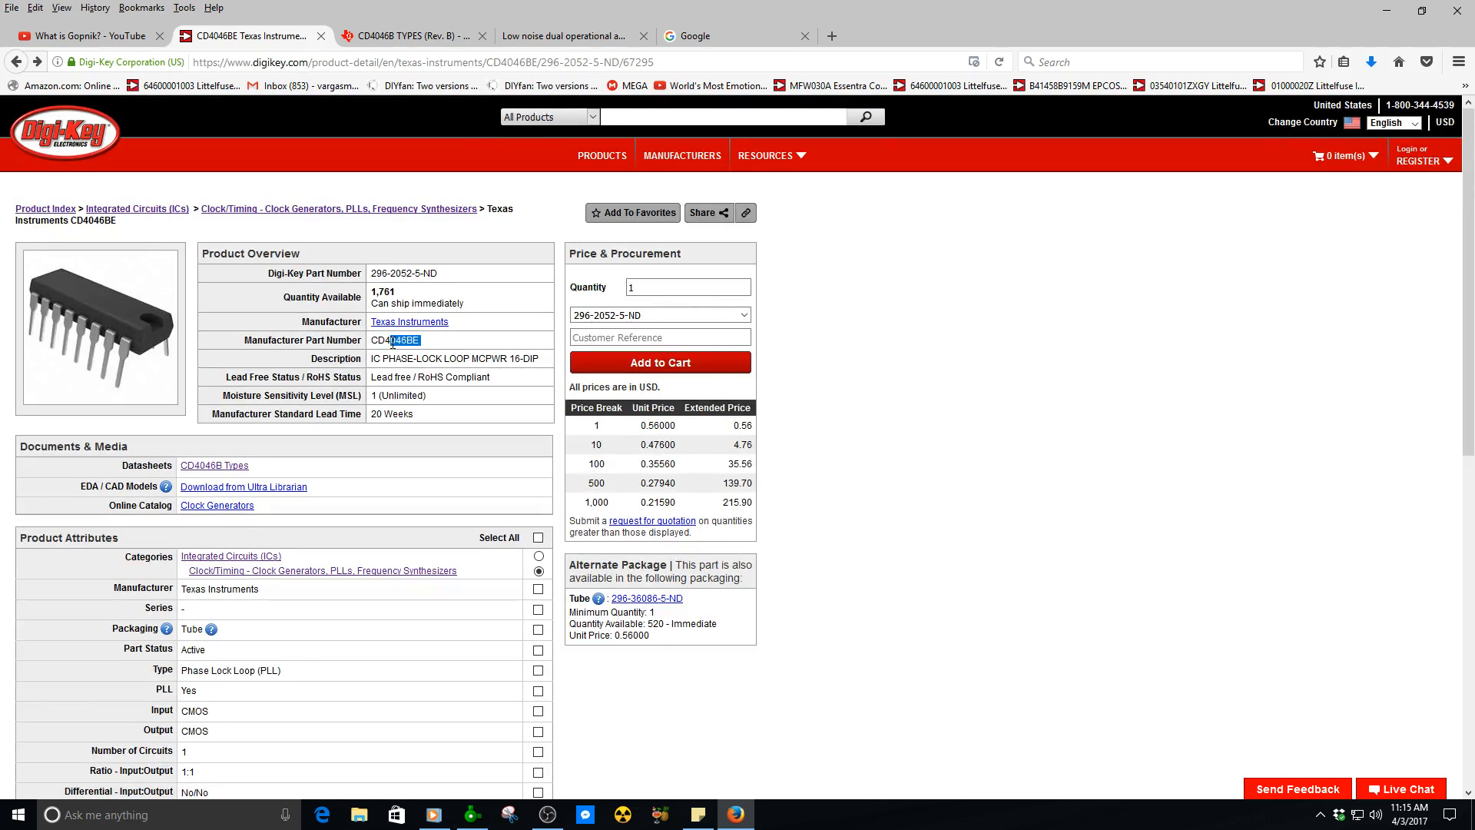
{"action": "right_click", "coordinate": [398, 340]}
{"action": "left_click", "coordinate": [450, 352]}
{"action": "left_click", "coordinate": [472, 815]}
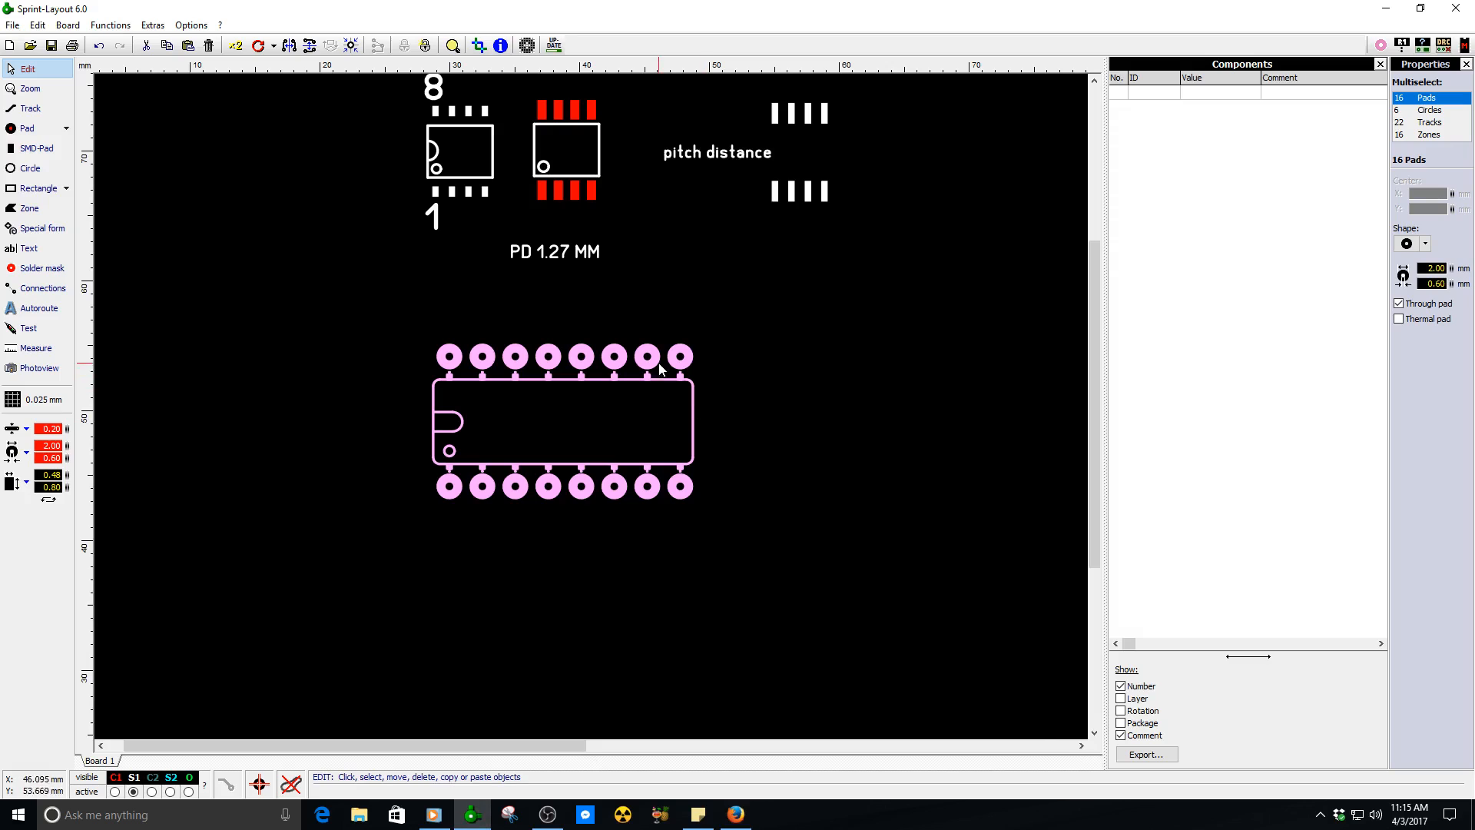
- Browse the Through-Hole DIL folder of the macro library and examine how the stored DIP footprints, such as 14DIP300 and 24DIP300, are named and drawn
{"action": "scroll", "coordinate": [591, 405], "scroll_direction": "up", "scroll_amount": 3}
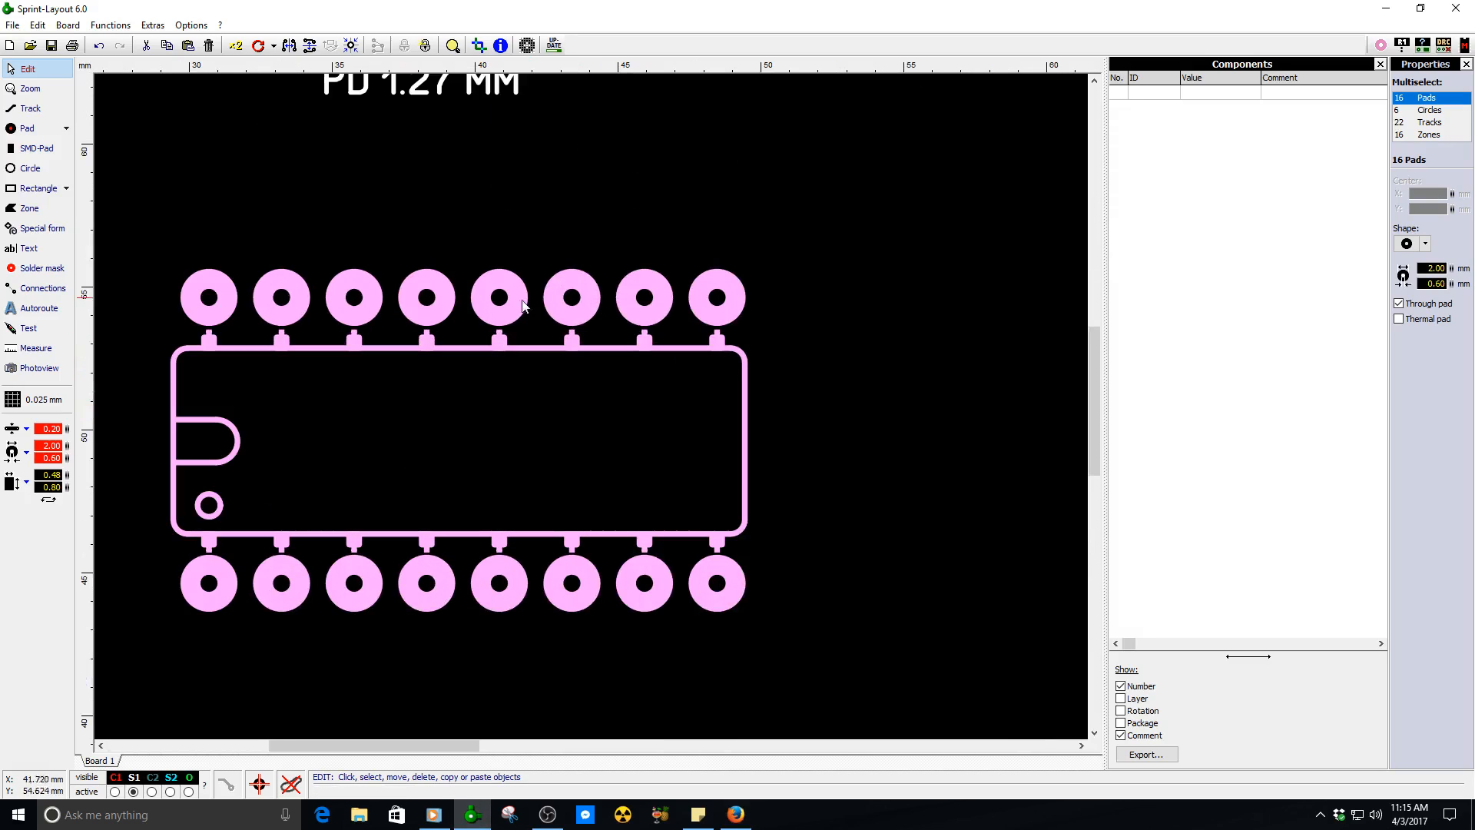
{"action": "left_click", "coordinate": [448, 377]}
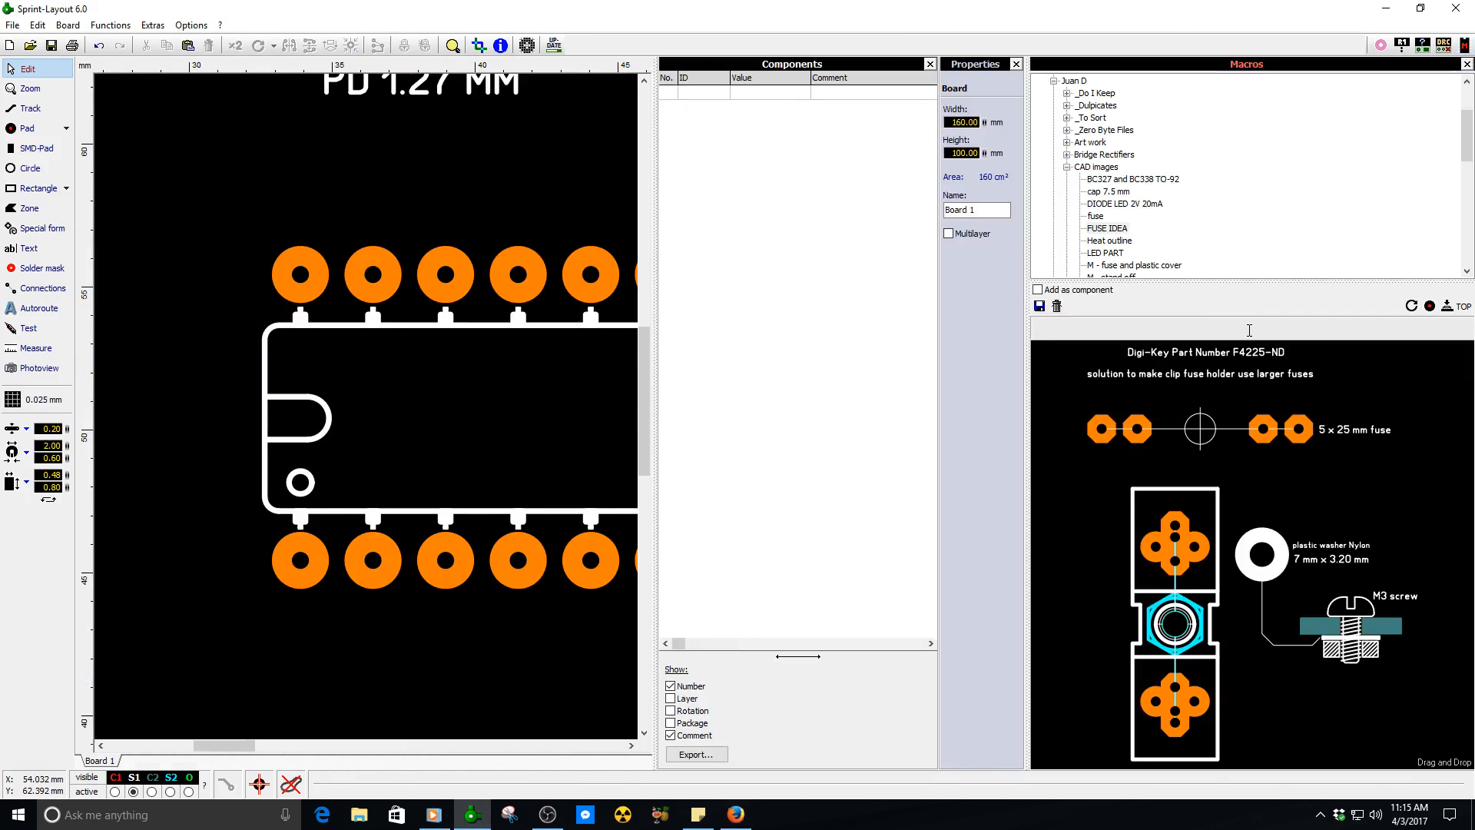
{"action": "left_click", "coordinate": [1067, 167]}
{"action": "scroll", "coordinate": [1067, 138], "scroll_direction": "up", "scroll_amount": 3}
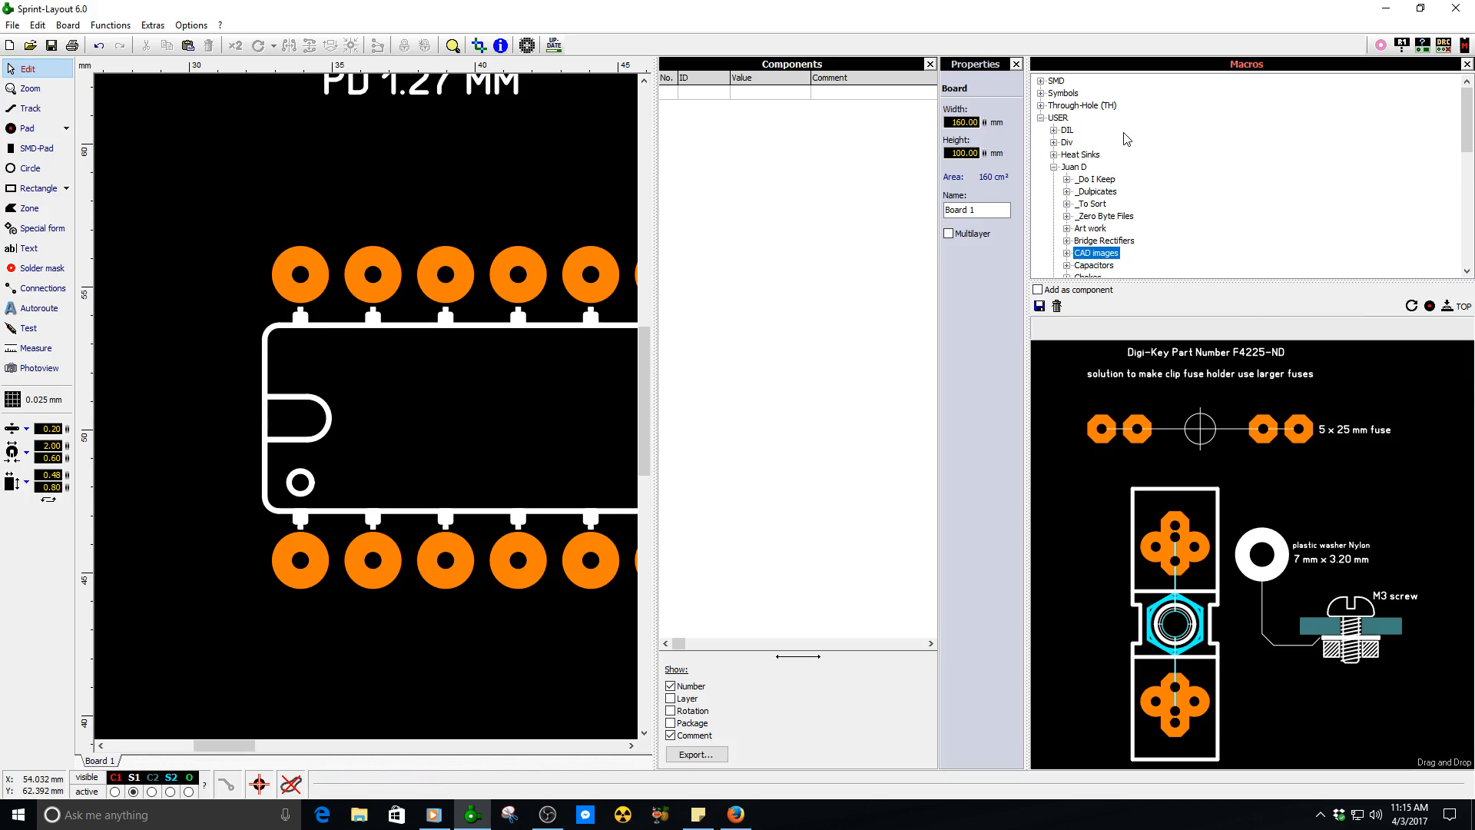
{"action": "left_click", "coordinate": [1041, 105]}
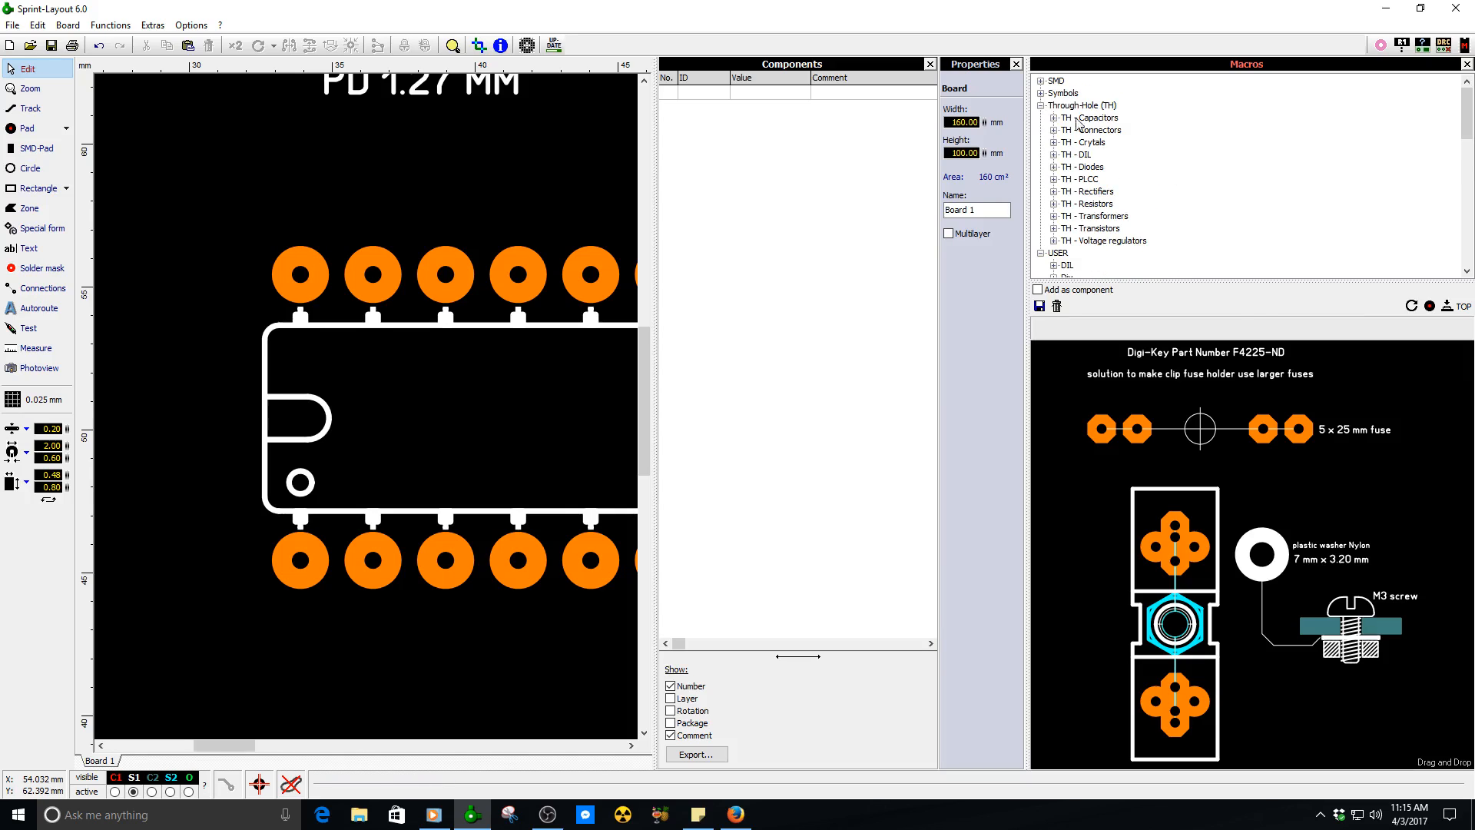
{"action": "left_click", "coordinate": [1085, 155]}
{"action": "left_click", "coordinate": [1054, 155]}
{"action": "left_click", "coordinate": [1097, 167]}
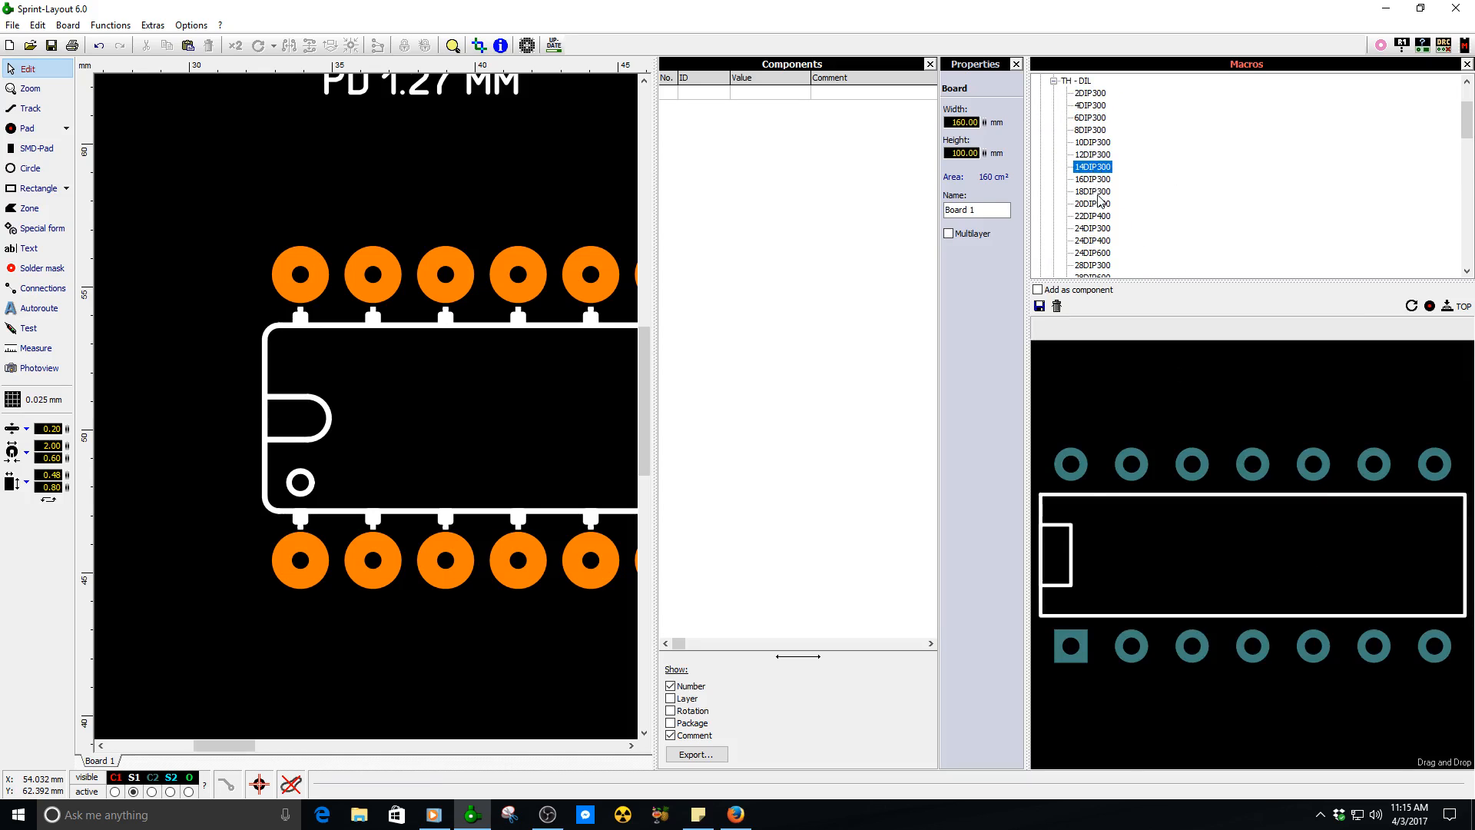
{"action": "left_click", "coordinate": [1100, 192]}
{"action": "left_click", "coordinate": [1105, 229]}
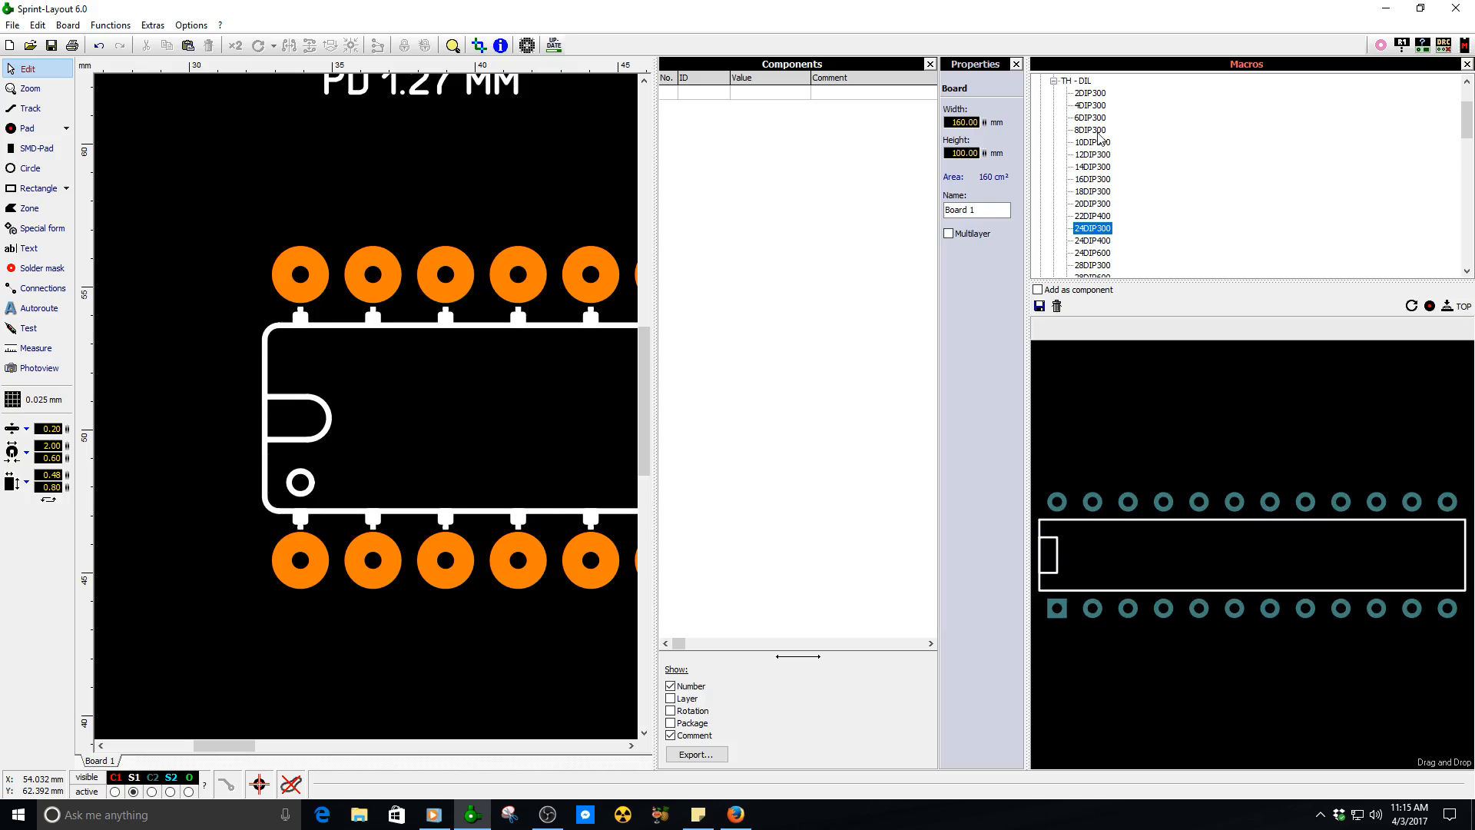
{"action": "scroll", "coordinate": [1106, 185], "scroll_direction": "down", "scroll_amount": 4}
{"action": "scroll", "coordinate": [1108, 192], "scroll_direction": "up", "scroll_amount": 3}
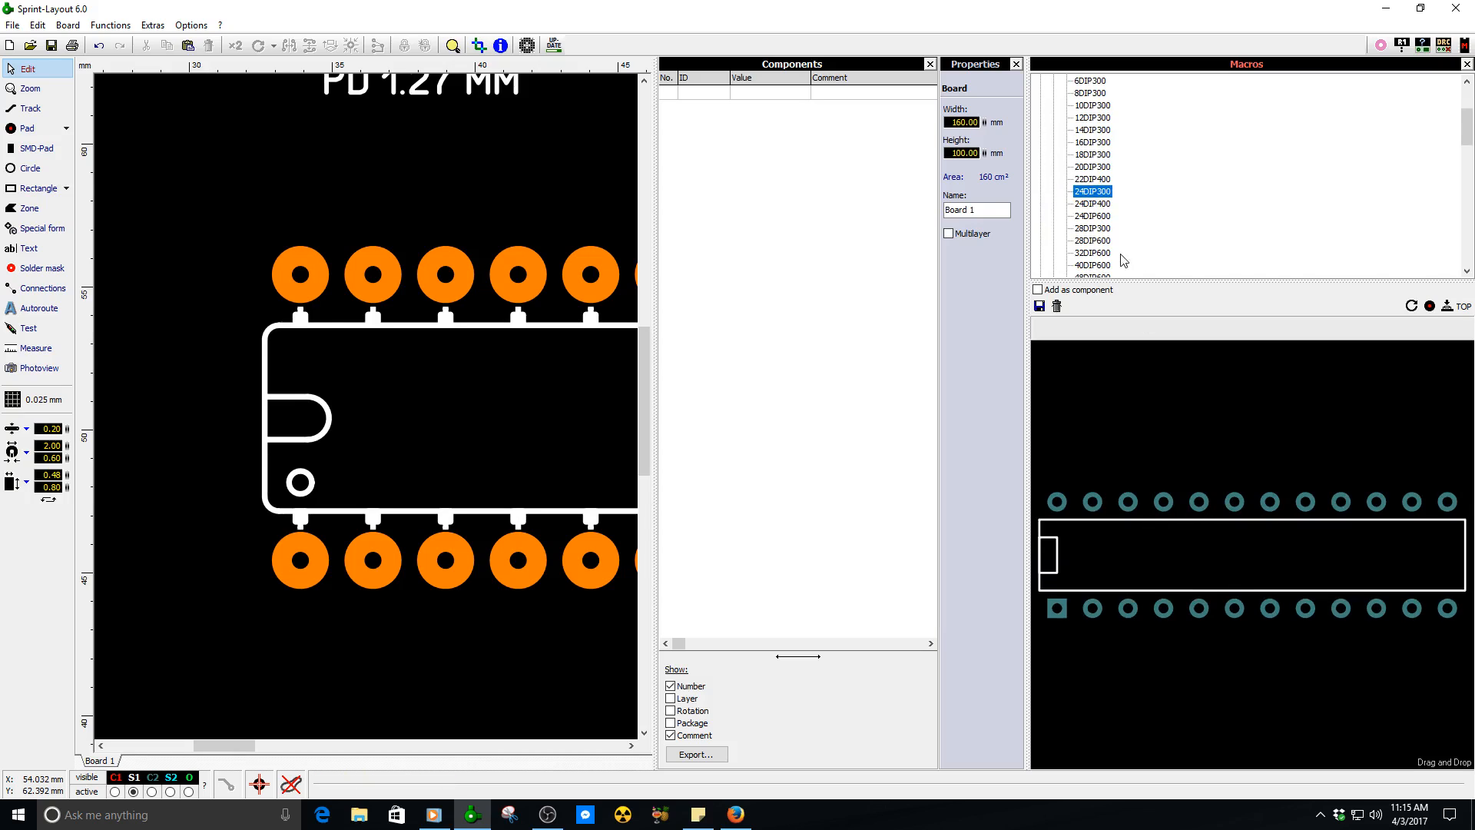
{"action": "scroll", "coordinate": [1122, 203], "scroll_direction": "up", "scroll_amount": 3}
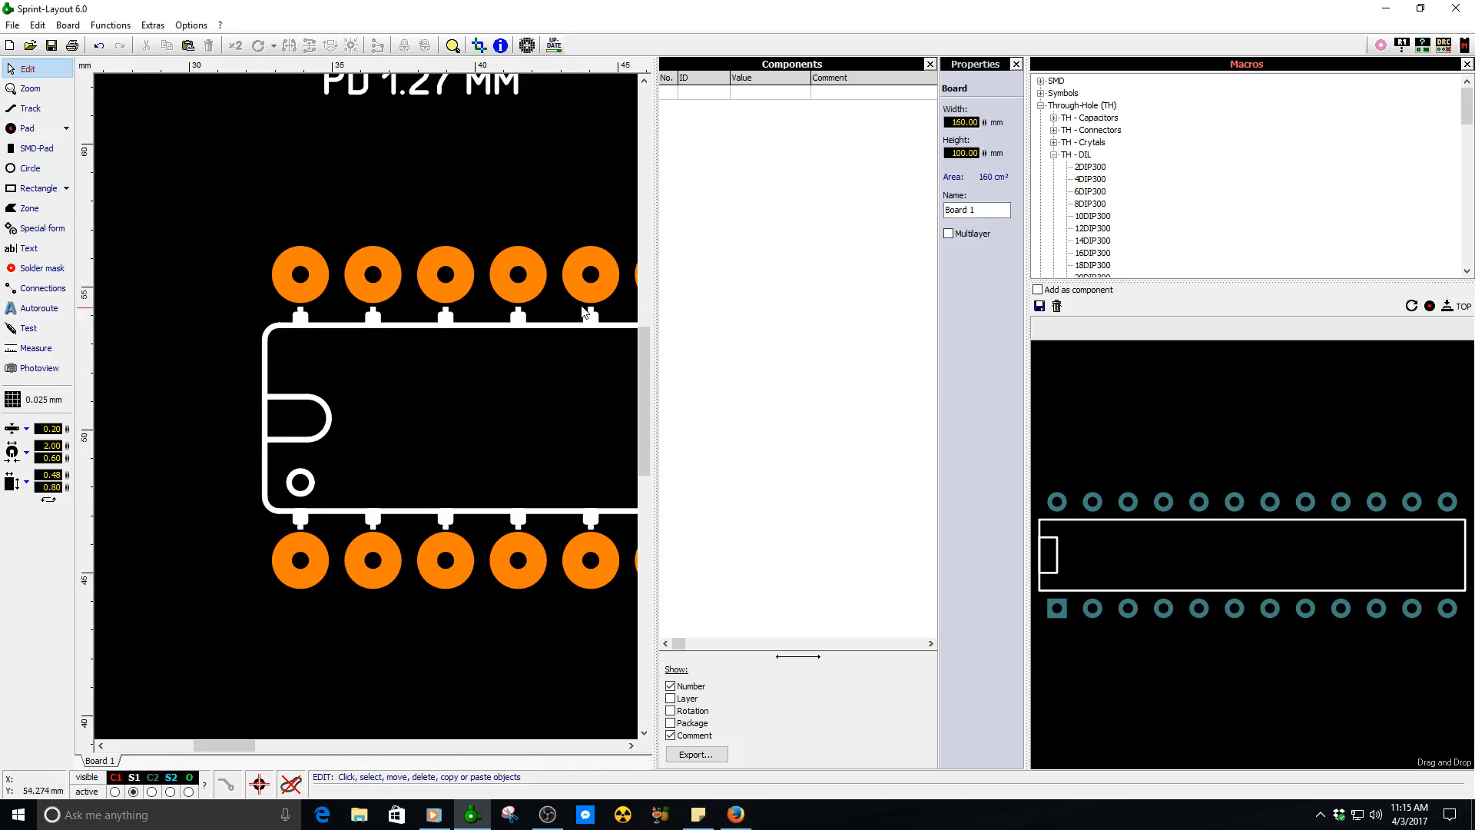
- Close the component list and properties views, and create a component from the grouped 16-pin footprint
{"action": "left_click", "coordinate": [929, 63]}
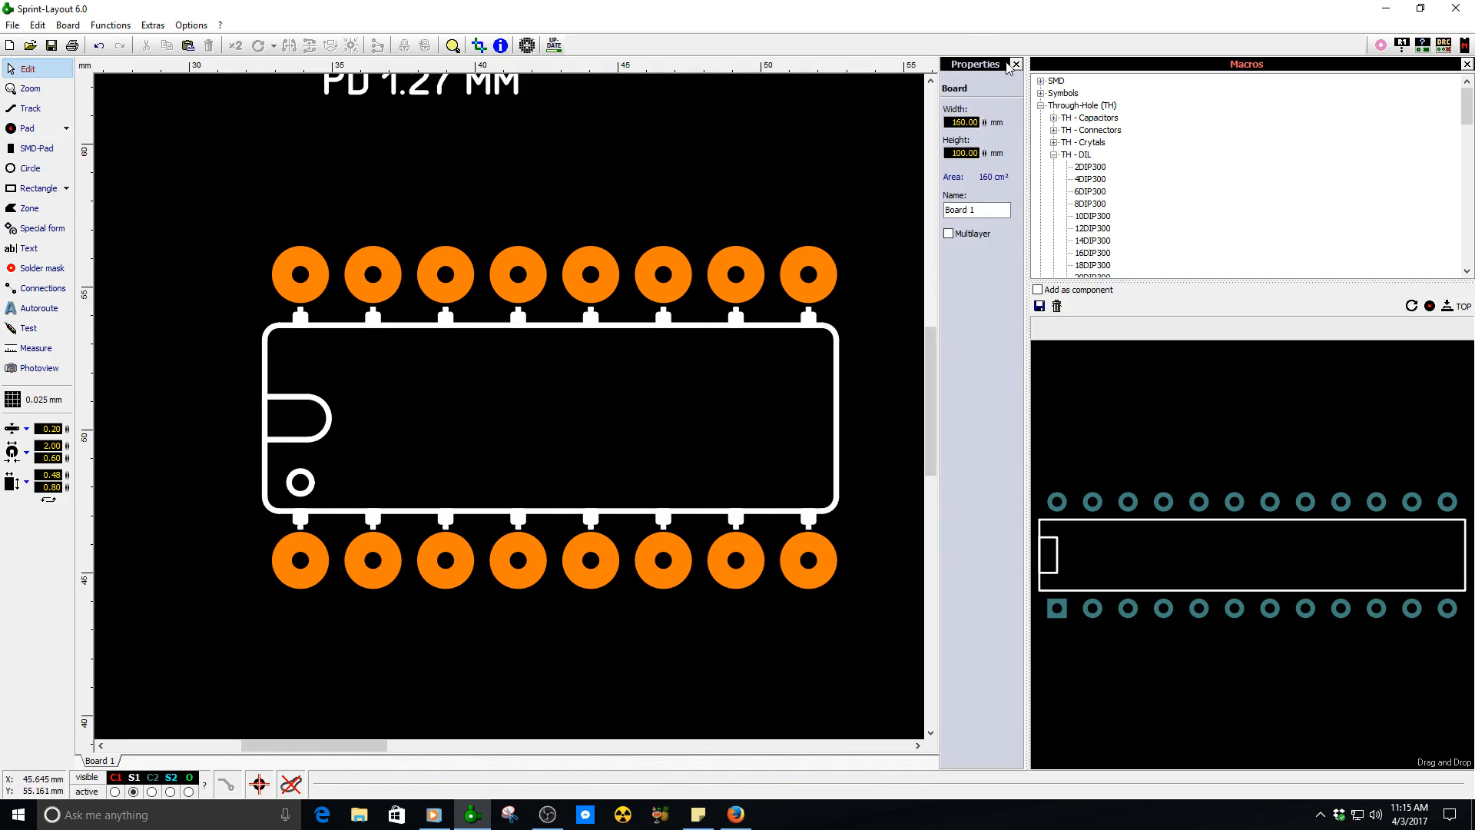
{"action": "left_click", "coordinate": [1016, 63]}
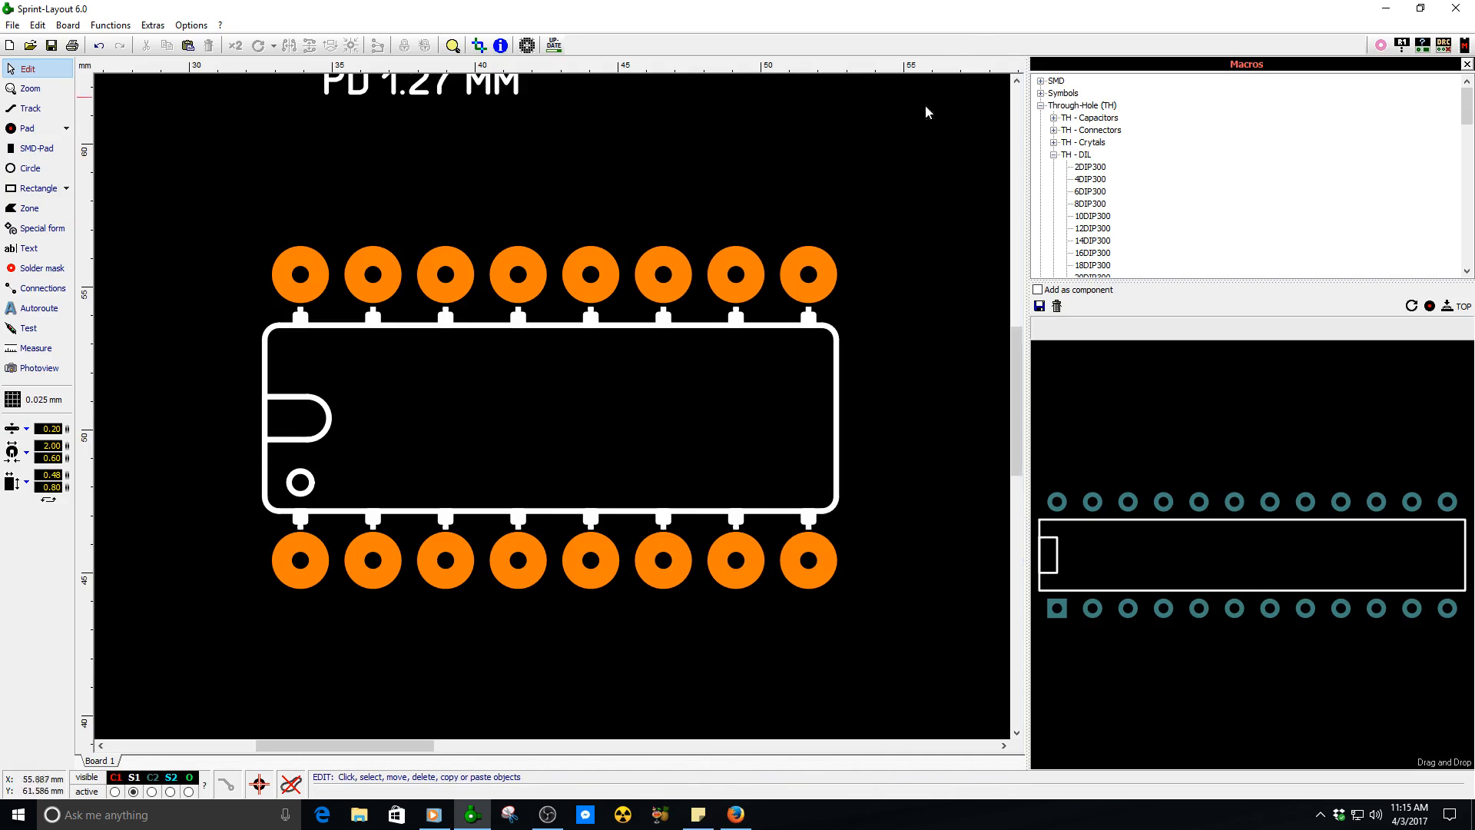
{"action": "left_click", "coordinate": [740, 291]}
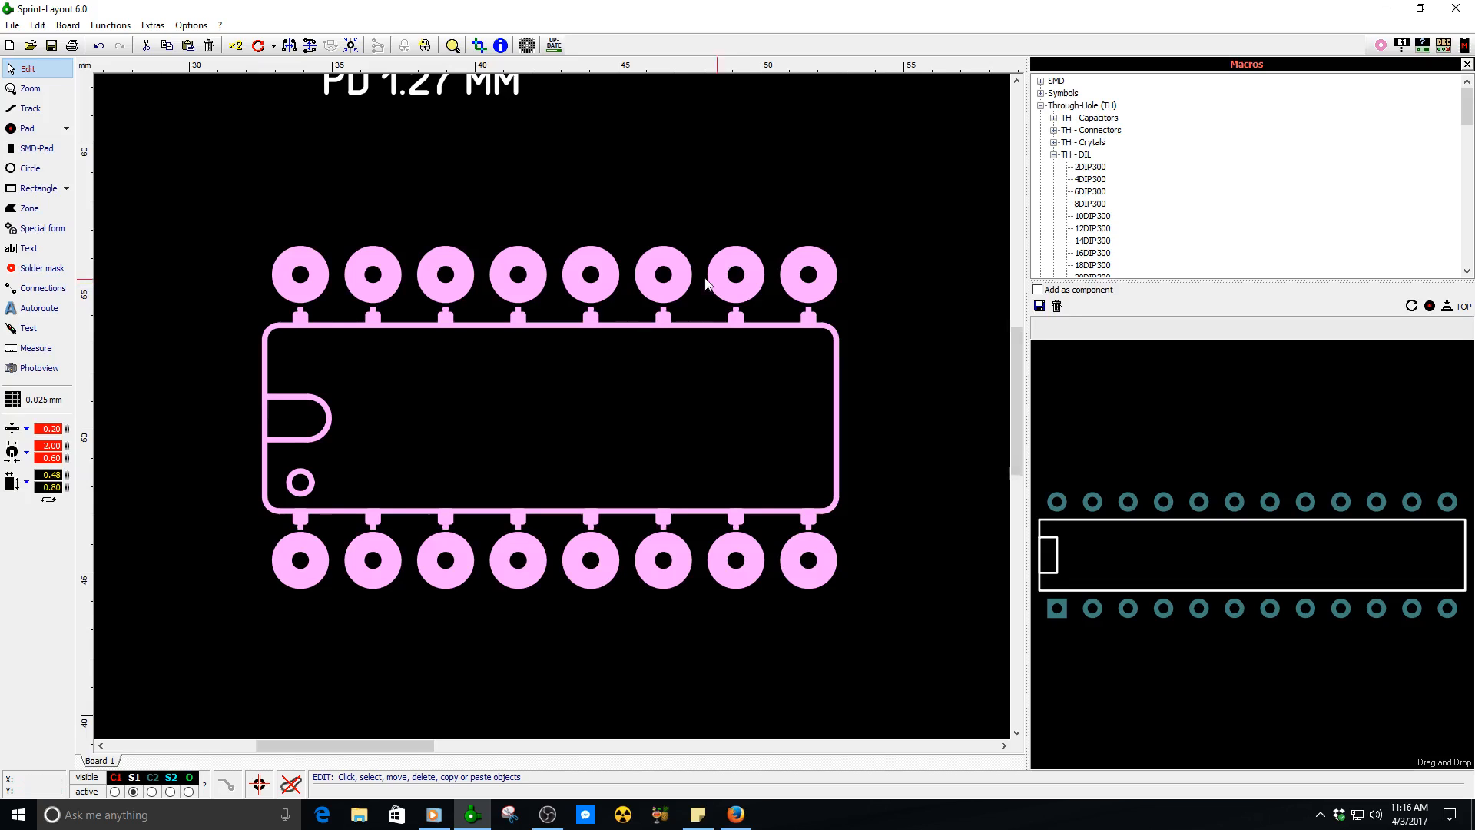
{"action": "right_click", "coordinate": [739, 291]}
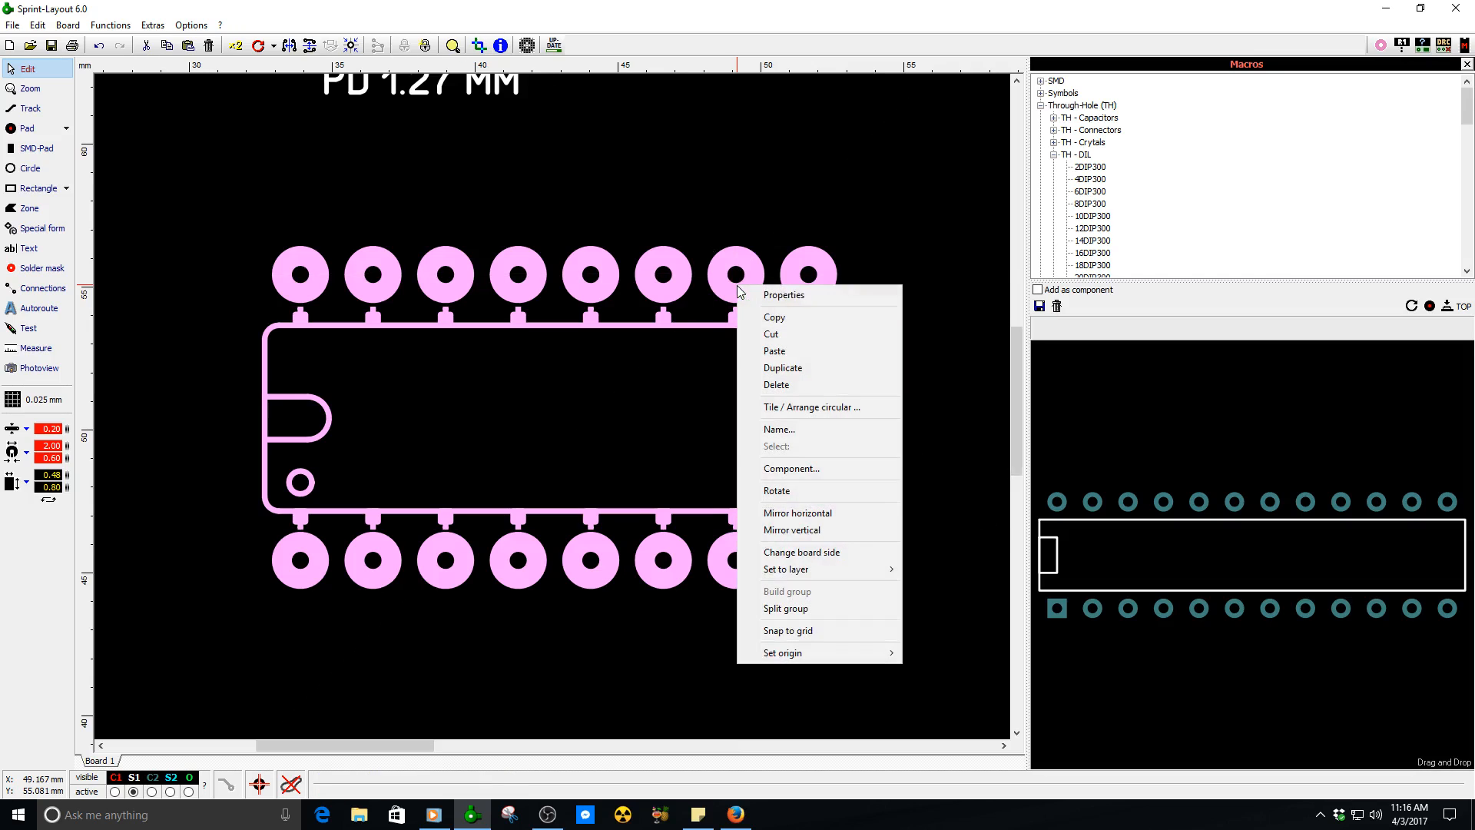
{"action": "left_click", "coordinate": [784, 472]}
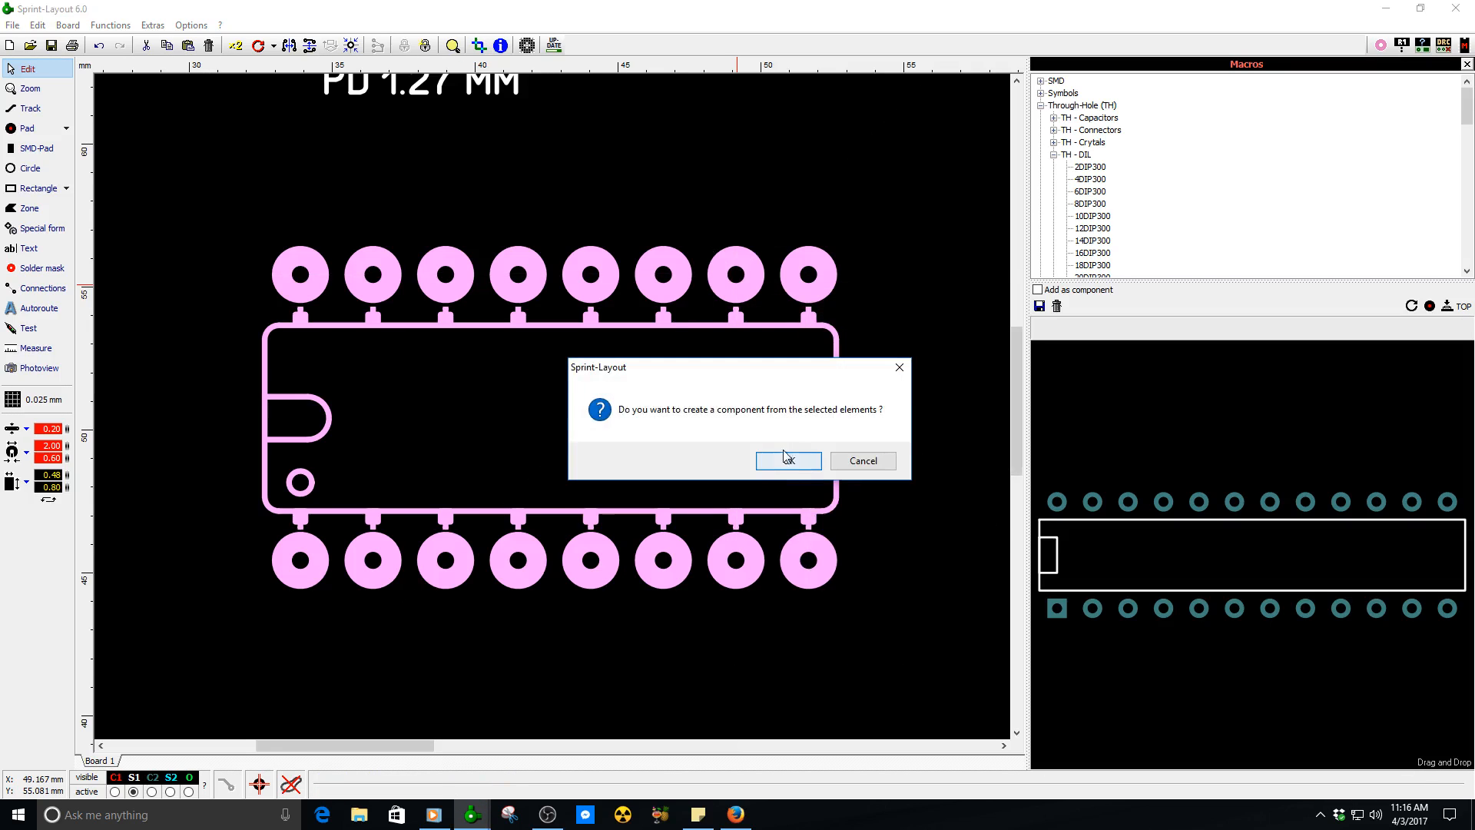
{"action": "left_click", "coordinate": [790, 458]}
- Fill in the component data with ID IC1, value 16DIP and the copied part number CD4046BE as comment
{"action": "left_click_drag", "start_coordinate": [715, 284], "coordinate": [788, 238]}
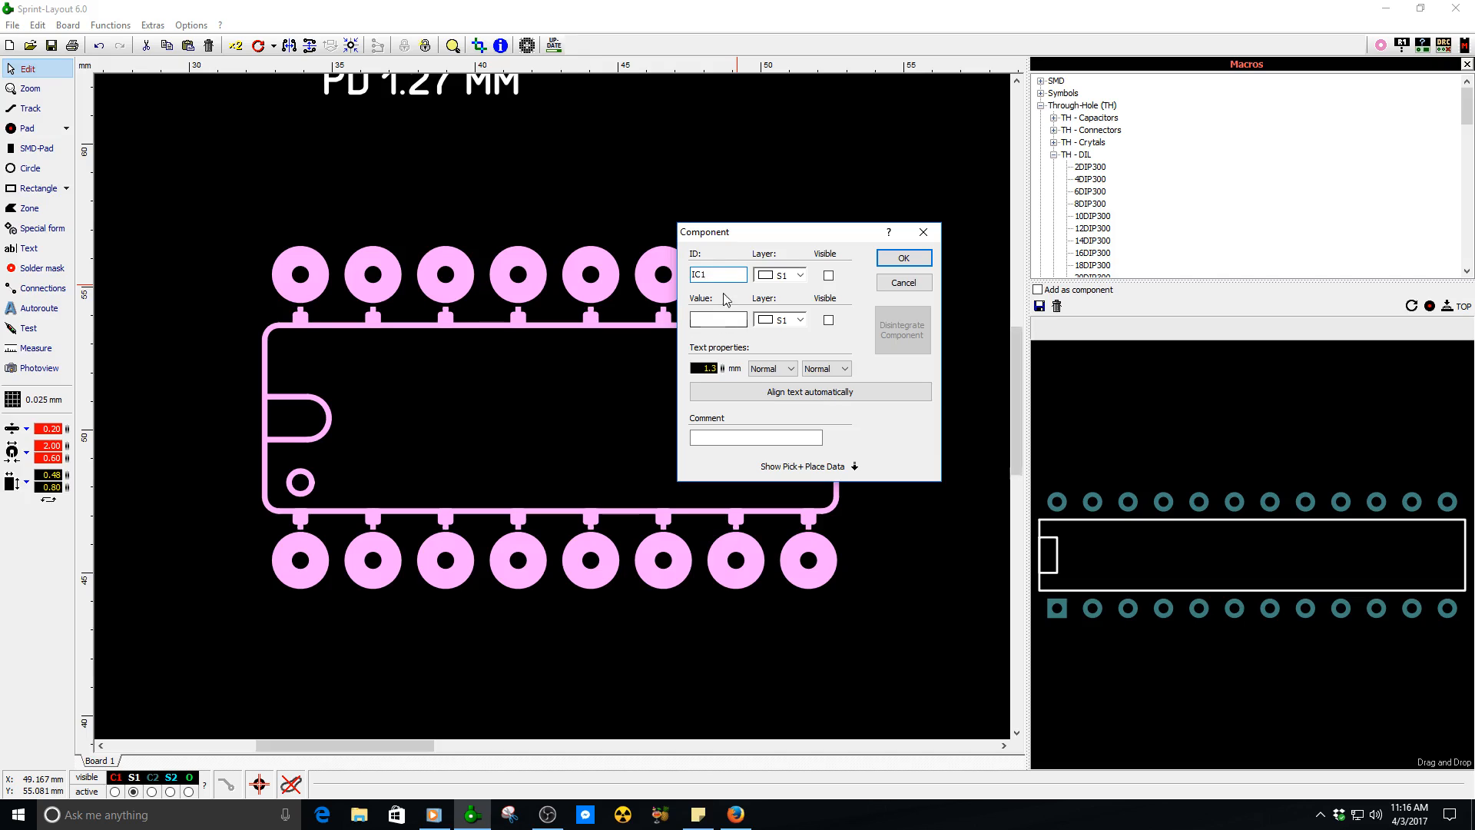
{"action": "left_click", "coordinate": [733, 321]}
{"action": "left_click", "coordinate": [730, 437]}
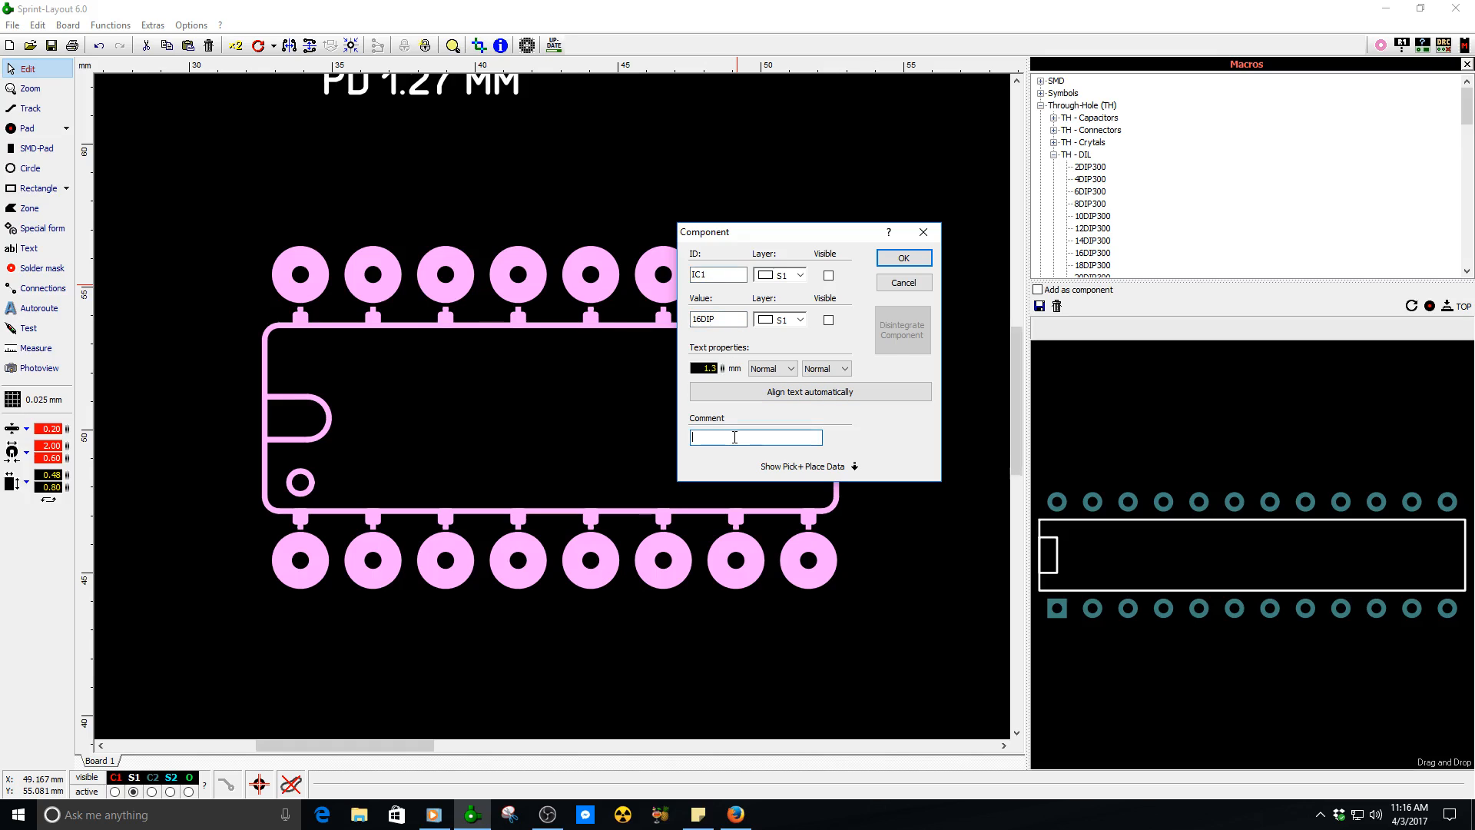
{"action": "right_click", "coordinate": [736, 439]}
{"action": "left_click", "coordinate": [770, 503]}
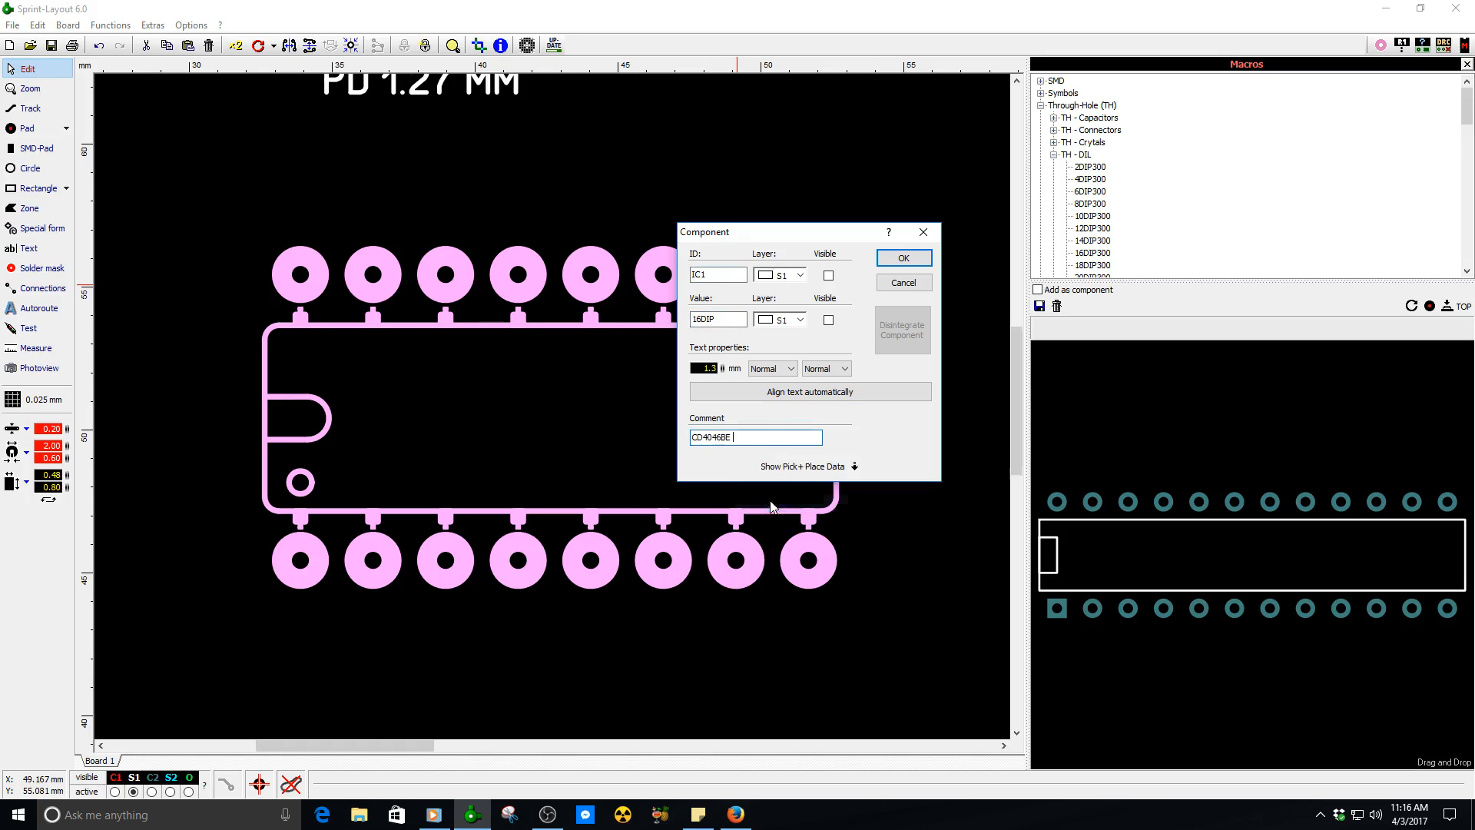
- Enable pick-and-place data for the component and make its empty package entry ready for input
{"action": "left_click", "coordinate": [797, 470]}
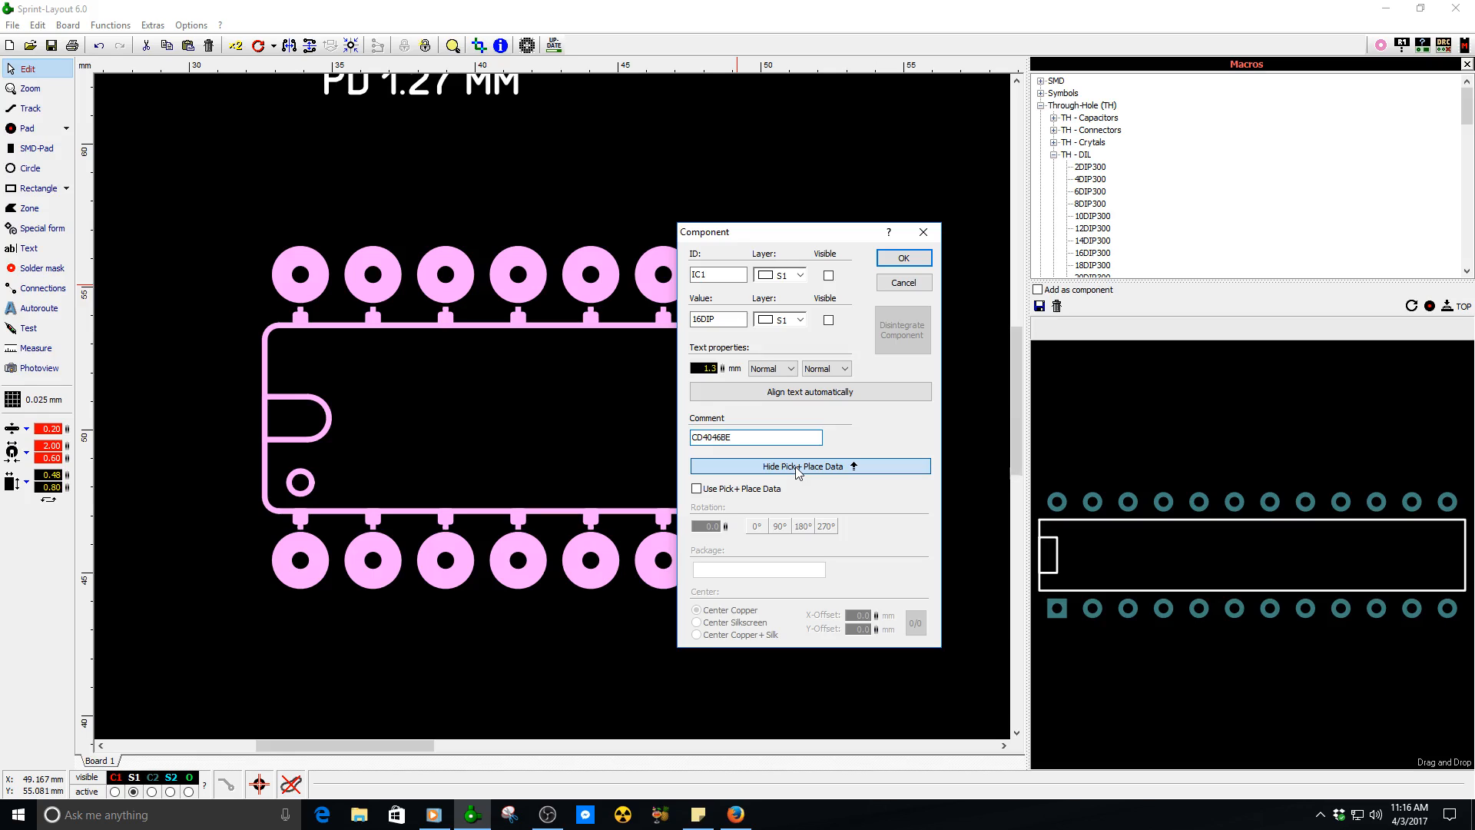
{"action": "left_click", "coordinate": [697, 490]}
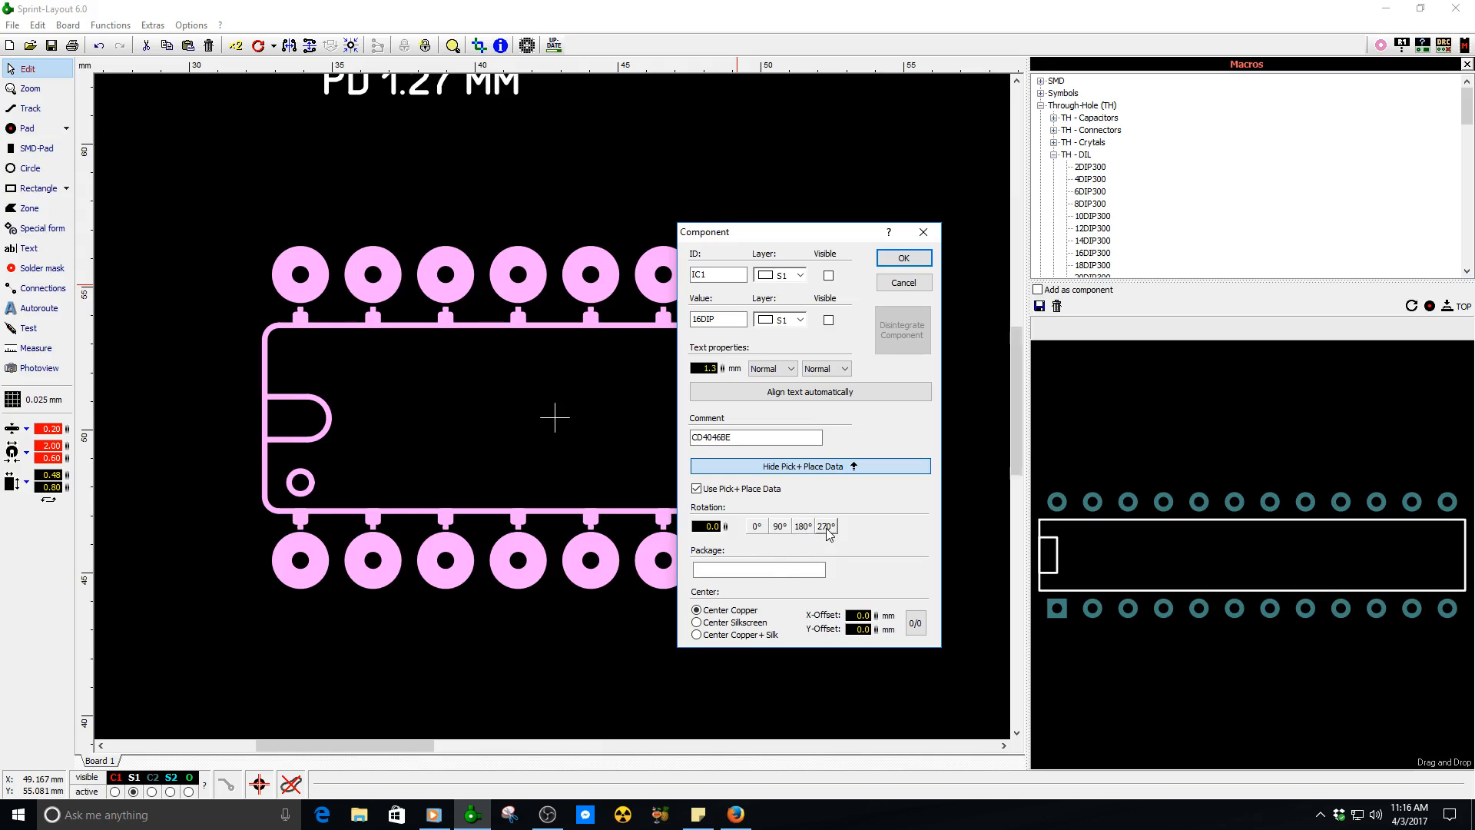
{"action": "left_click", "coordinate": [775, 569]}
- Switch to Firefox, copy the supplier device package 16-PDIP from the Digi-Key product attributes, and return to Sprint-Layout
{"action": "left_click", "coordinate": [735, 814]}
{"action": "scroll", "coordinate": [435, 635], "scroll_direction": "down", "scroll_amount": 4}
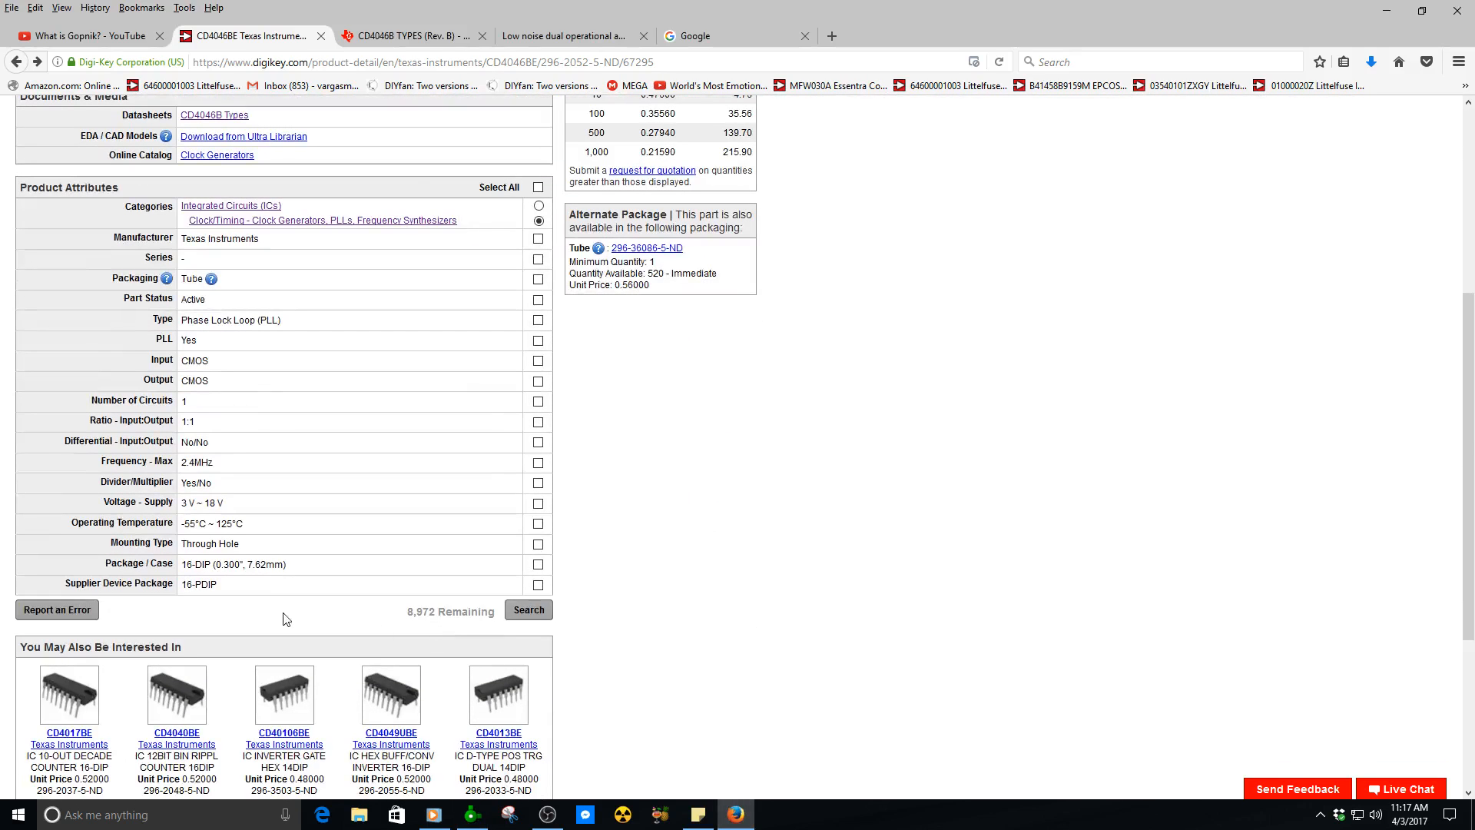
{"action": "left_click_drag", "start_coordinate": [223, 587], "coordinate": [183, 585]}
{"action": "right_click", "coordinate": [193, 587]}
{"action": "left_click", "coordinate": [229, 597]}
{"action": "right_click", "coordinate": [211, 591]}
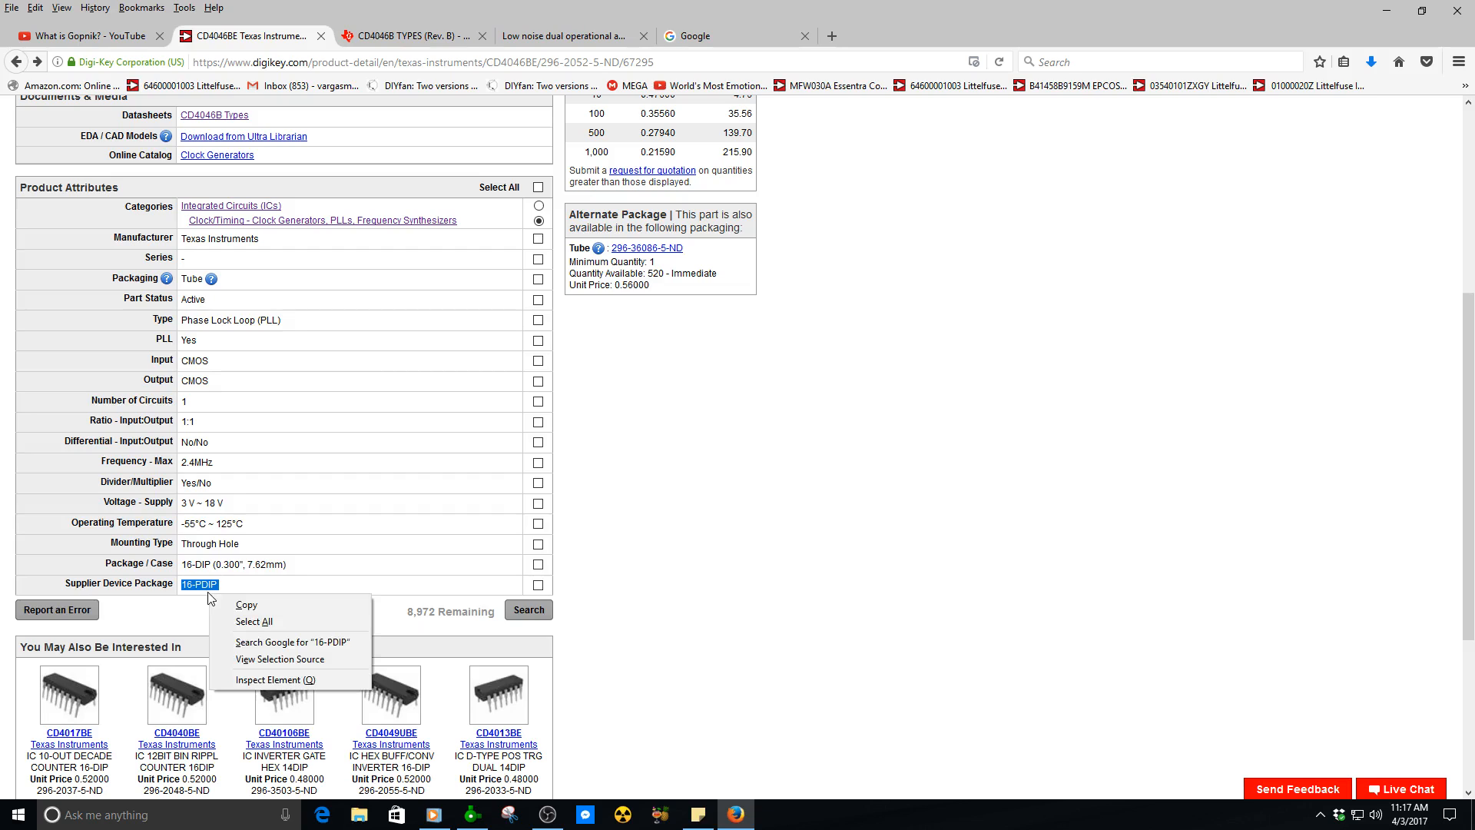
{"action": "left_click", "coordinate": [248, 604]}
{"action": "left_click", "coordinate": [472, 815]}
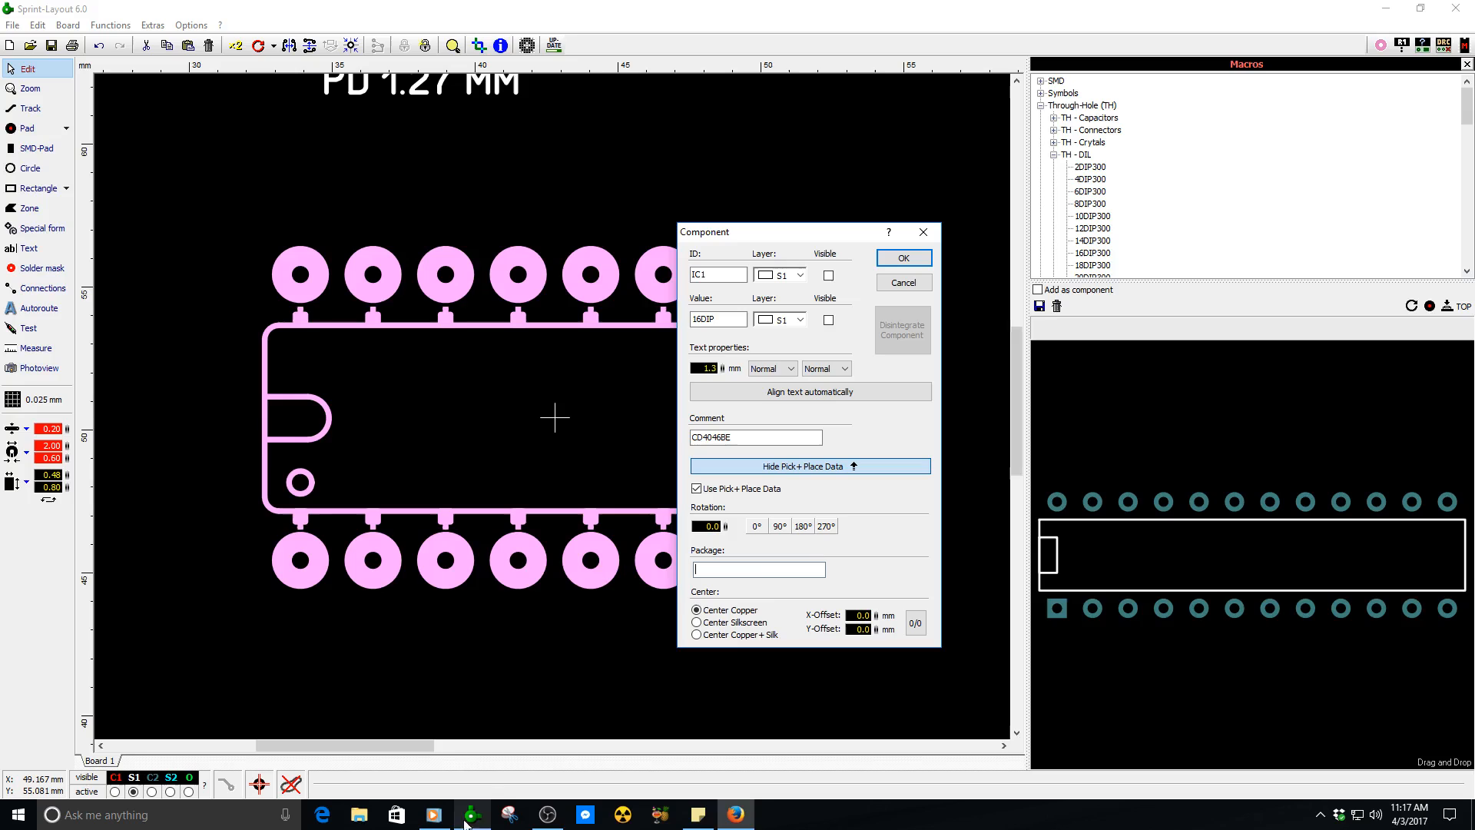
- Paste 16-PDIP as the component's package and apply the component data
{"action": "right_click", "coordinate": [742, 575]}
{"action": "left_click", "coordinate": [783, 645]}
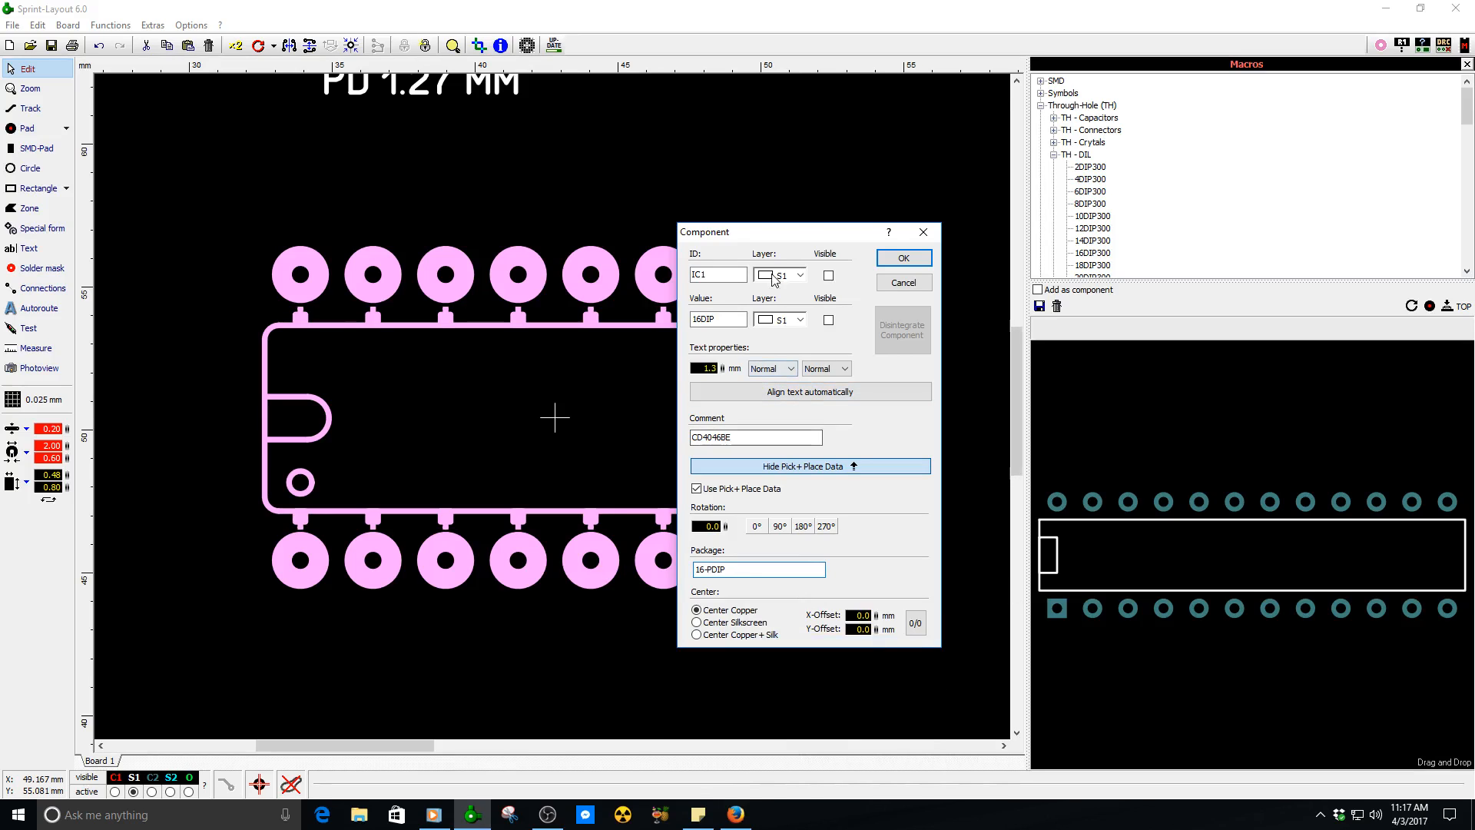
{"action": "left_click", "coordinate": [904, 258]}
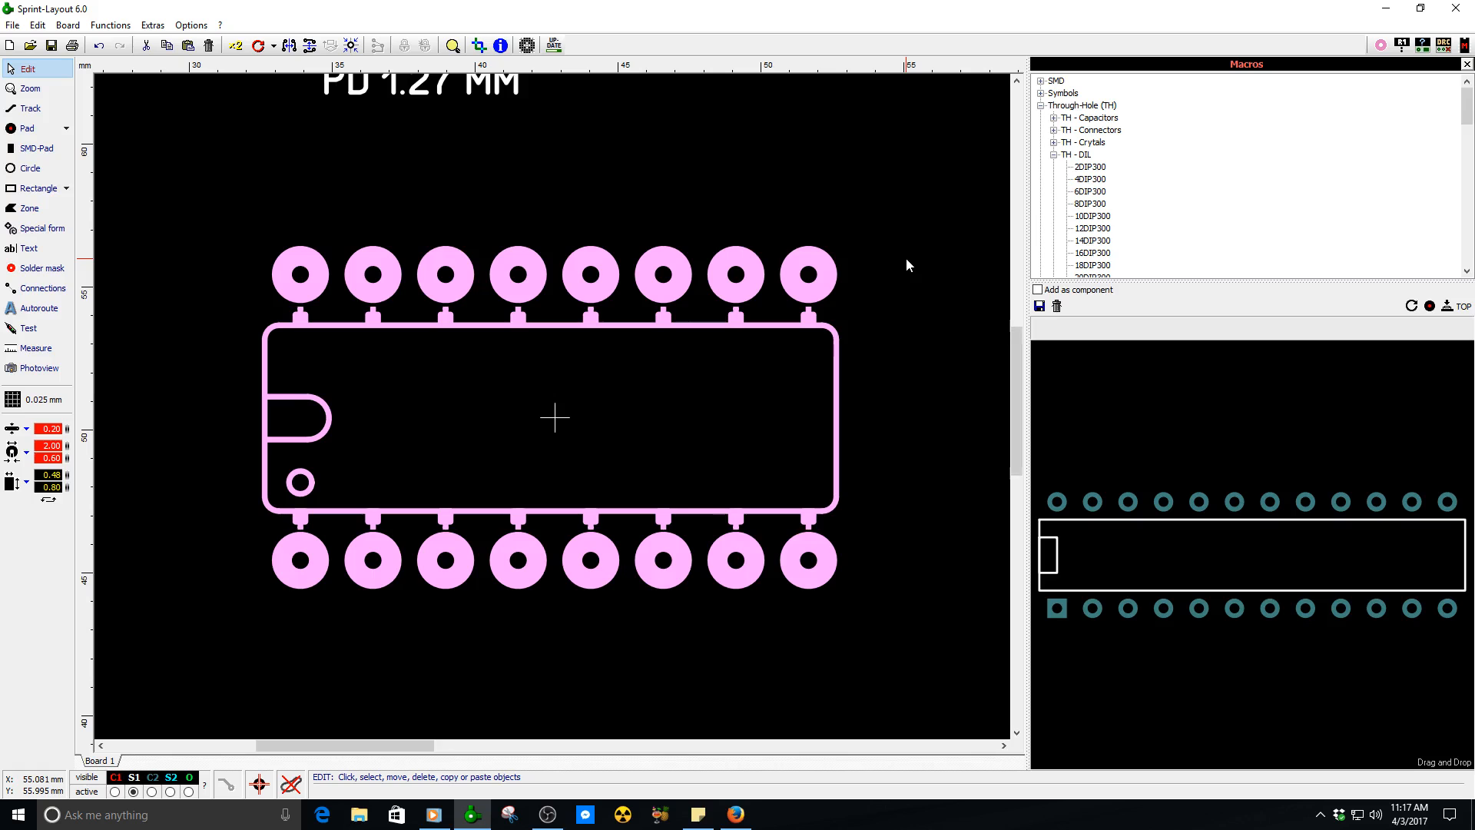
- Shift the whole component slightly up and to the right as one unit
{"action": "left_click_drag", "start_coordinate": [721, 266], "coordinate": [700, 231]}
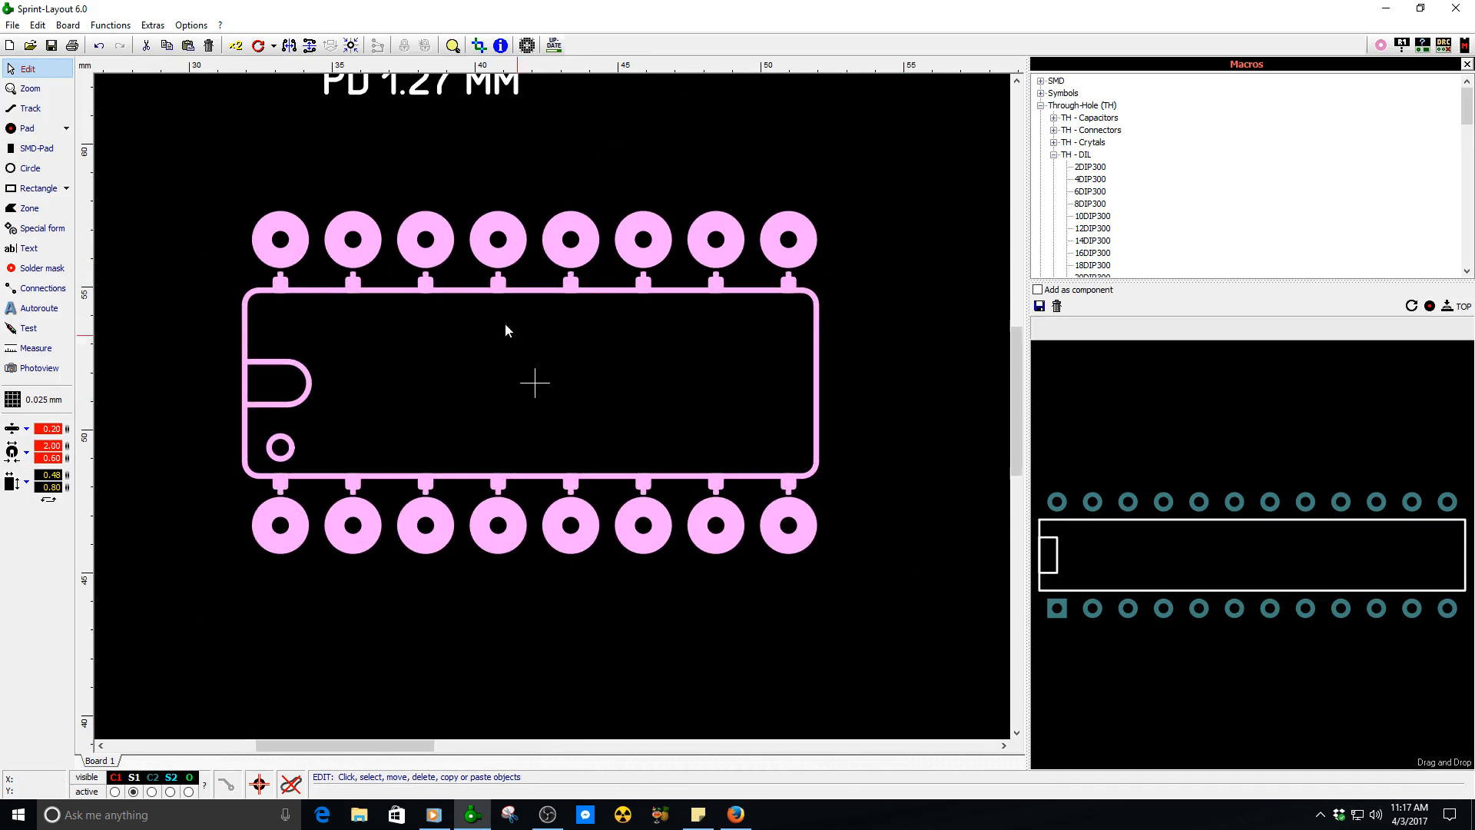
{"action": "left_click_drag", "start_coordinate": [435, 262], "coordinate": [477, 249]}
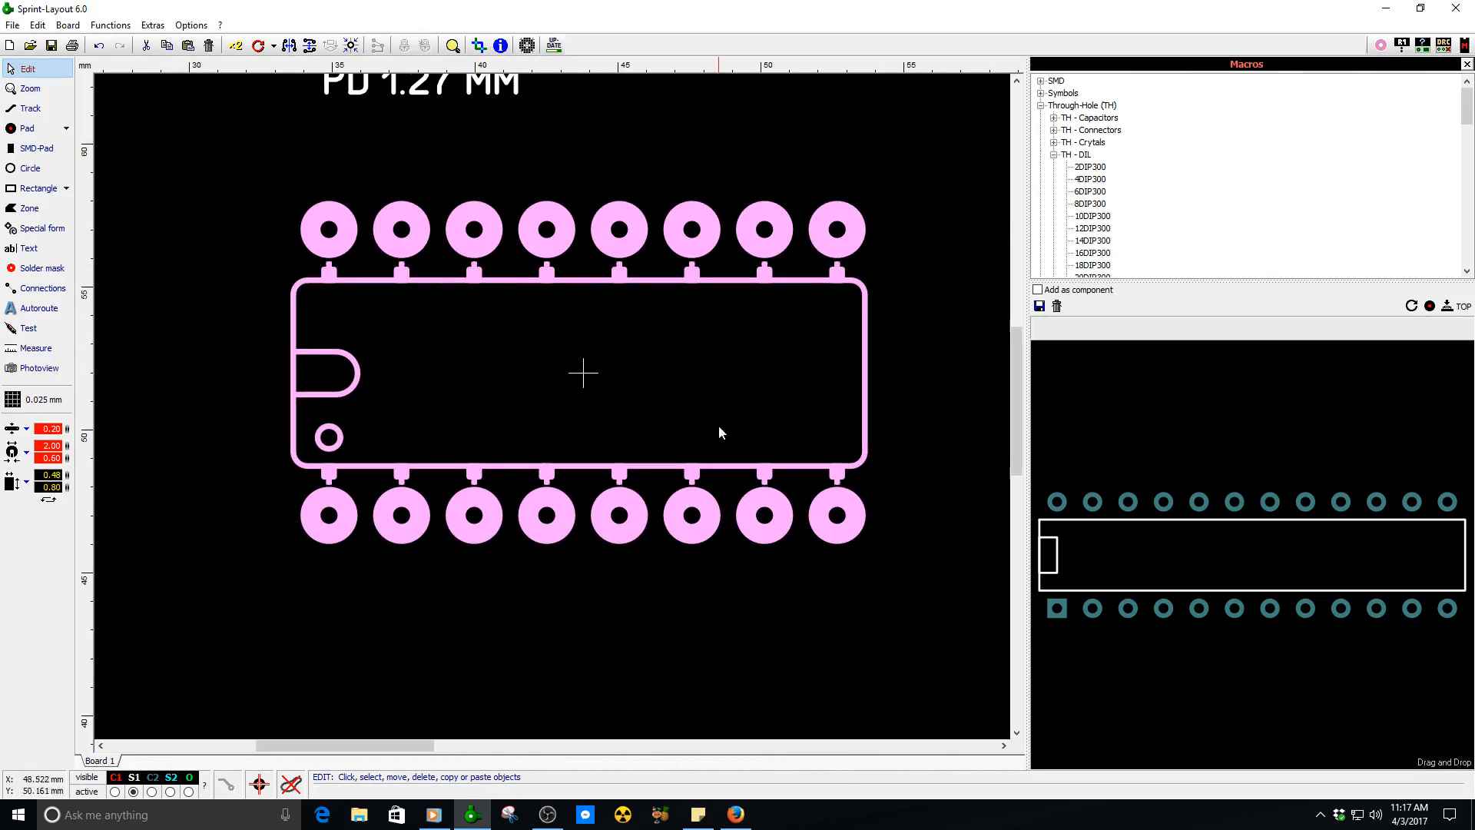
{"action": "scroll", "coordinate": [608, 384], "scroll_direction": "up", "scroll_amount": 4}
{"action": "scroll", "coordinate": [552, 388], "scroll_direction": "down", "scroll_amount": 3}
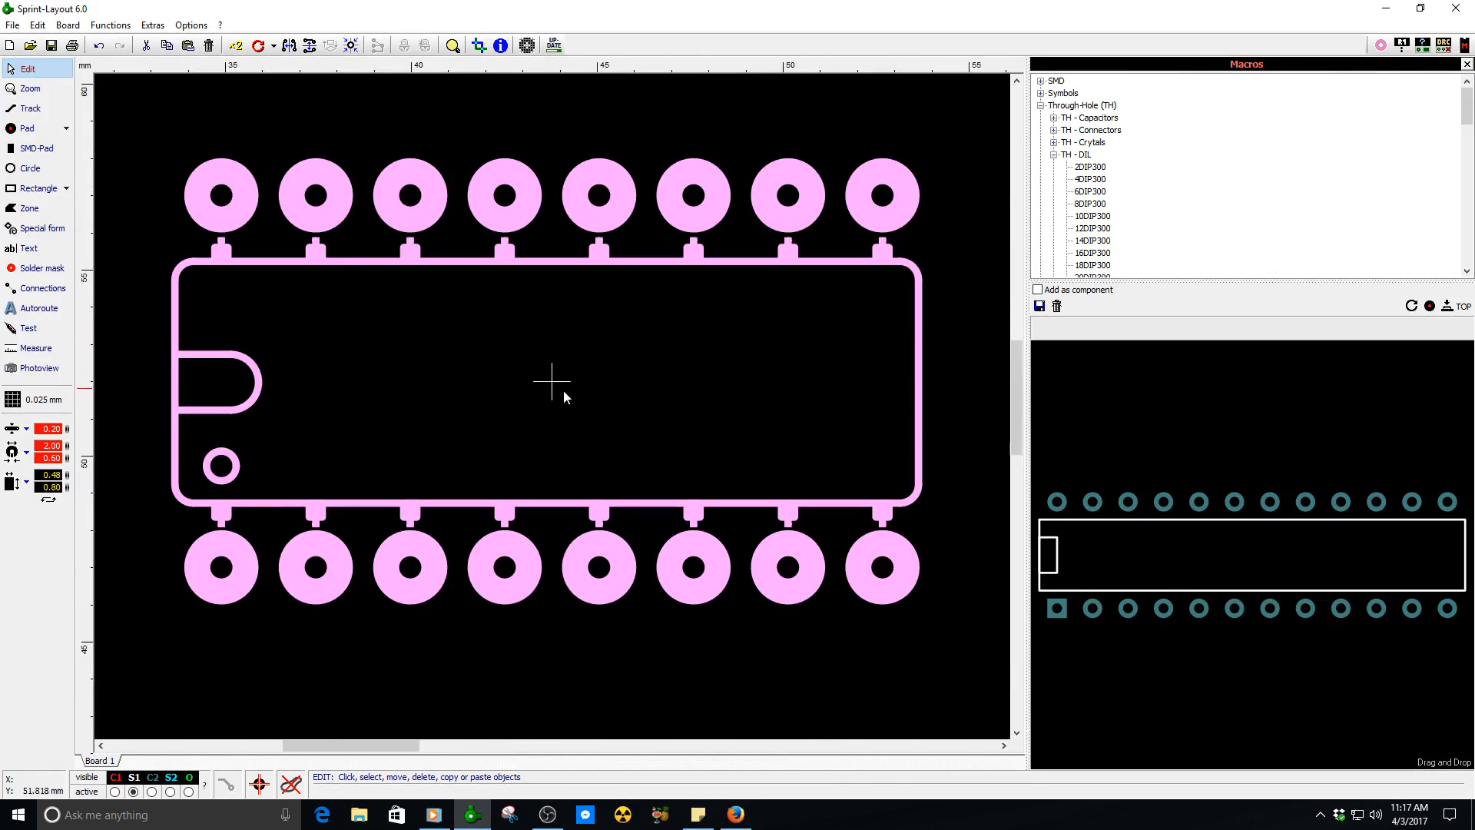
{"action": "scroll", "coordinate": [552, 382], "scroll_direction": "down", "scroll_amount": 3}
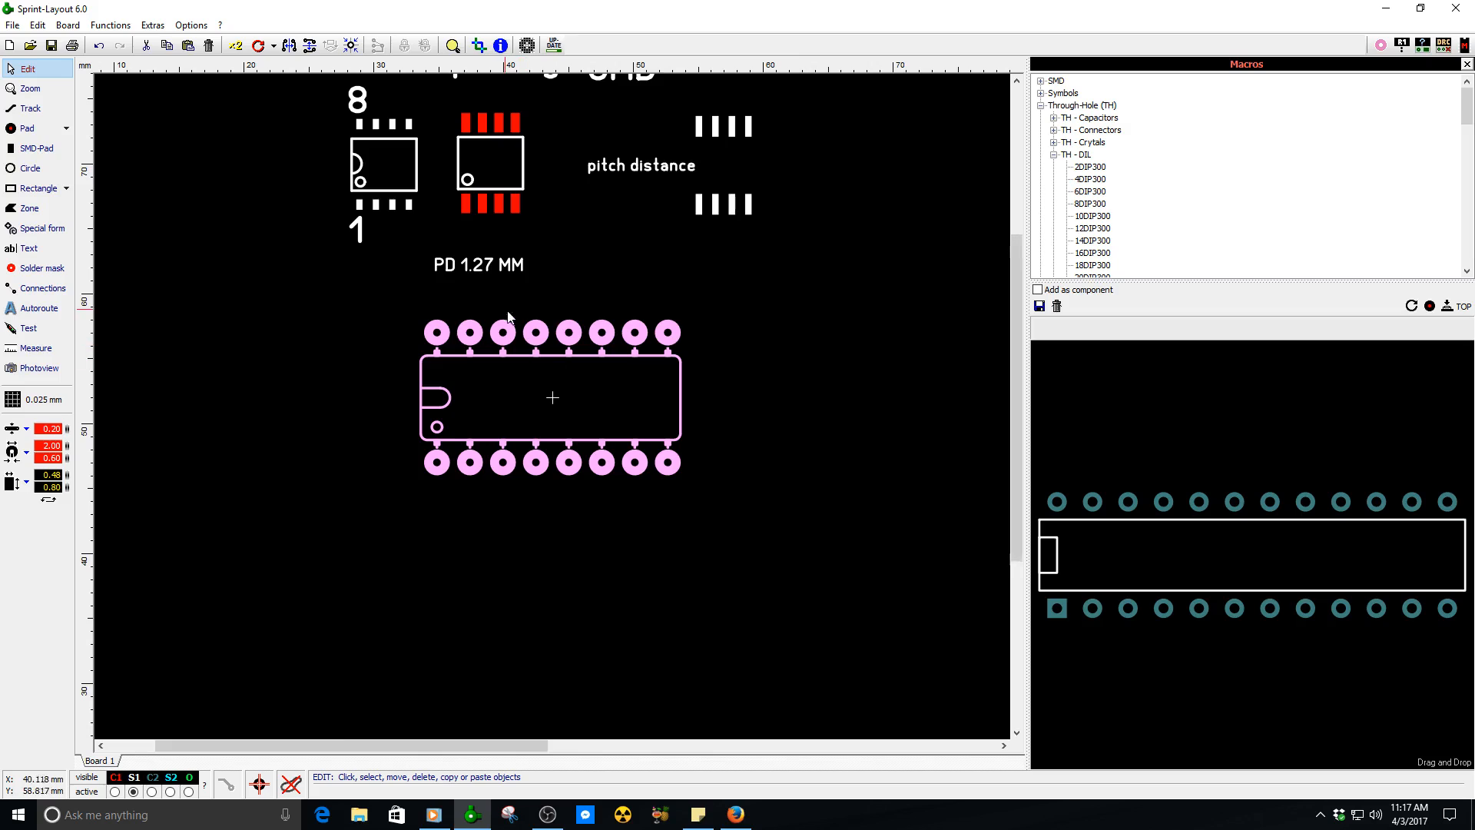
- Reopen the component's data, make the ID IC1 visible on the board, and copy the comment text CD4046BE
{"action": "double_click", "coordinate": [499, 340]}
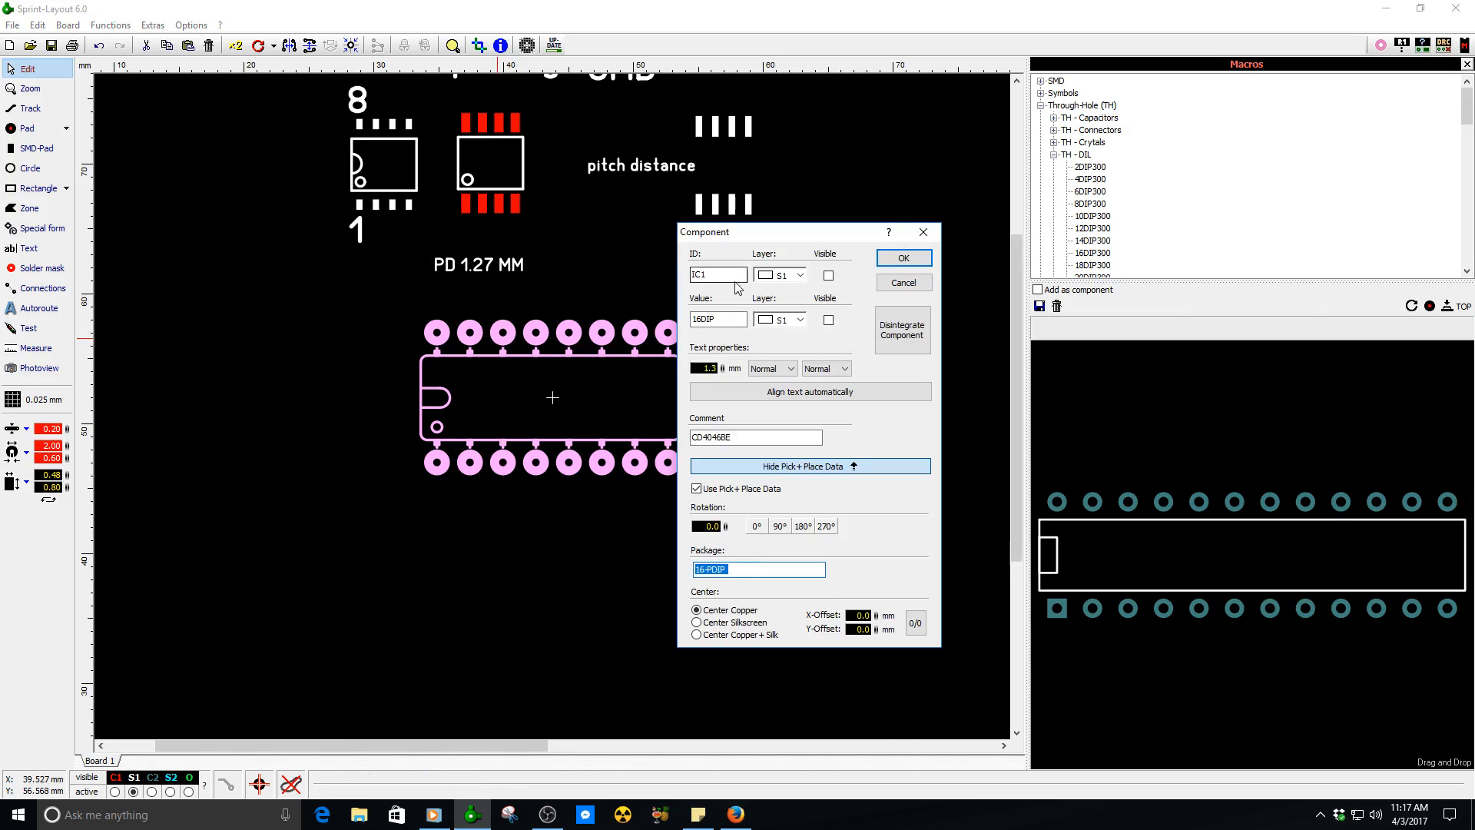
{"action": "left_click", "coordinate": [828, 275]}
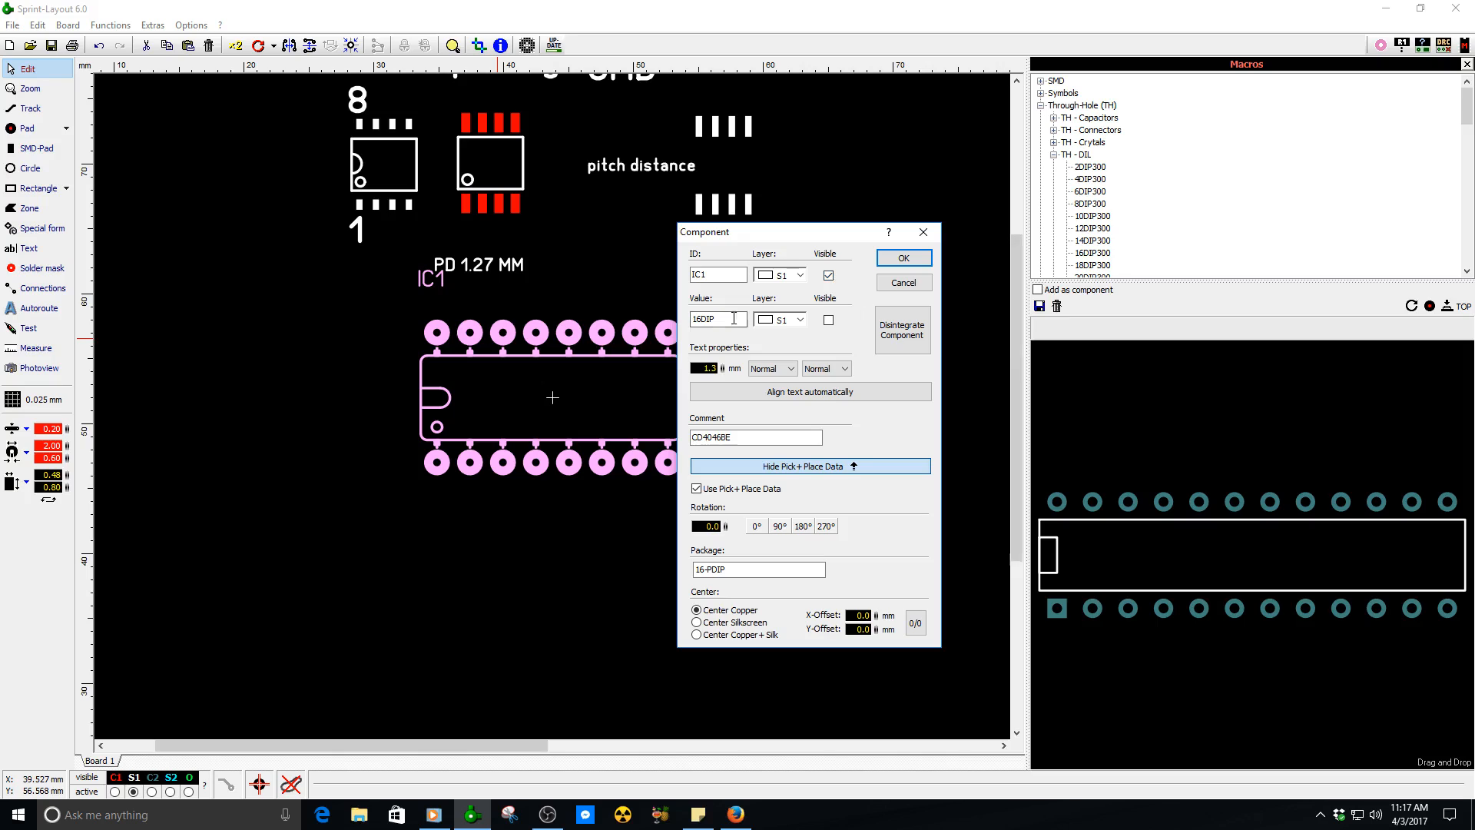
{"action": "left_click_drag", "start_coordinate": [730, 324], "coordinate": [692, 323]}
{"action": "left_click_drag", "start_coordinate": [763, 435], "coordinate": [691, 436]}
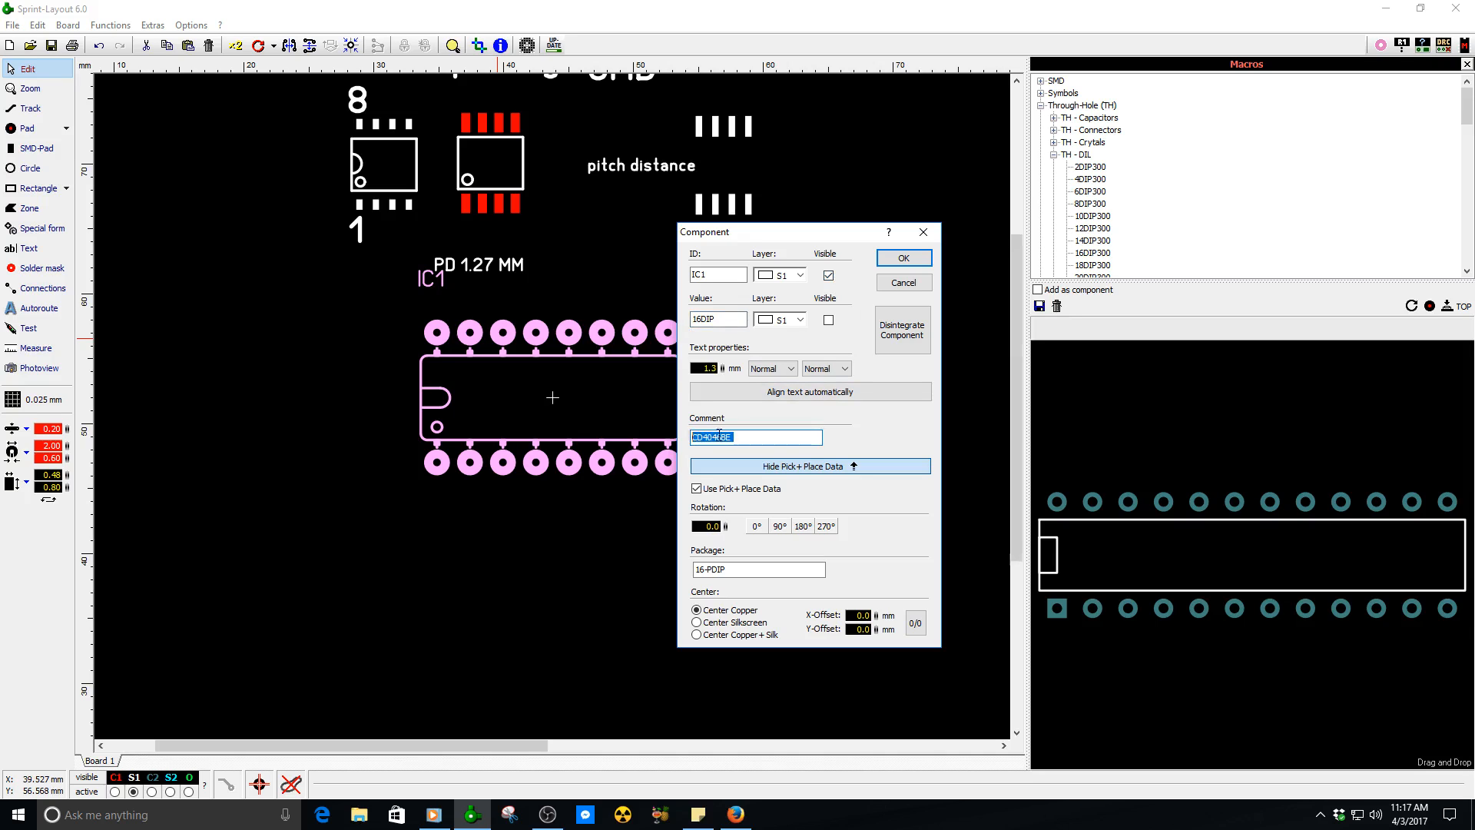
{"action": "right_click", "coordinate": [727, 437]}
{"action": "left_click", "coordinate": [765, 485]}
- Replace the component's value with the copied CD4046BE, make it visible on the board, and apply the changes
{"action": "left_click_drag", "start_coordinate": [742, 319], "coordinate": [694, 320]}
{"action": "right_click", "coordinate": [697, 323]}
{"action": "left_click", "coordinate": [732, 384]}
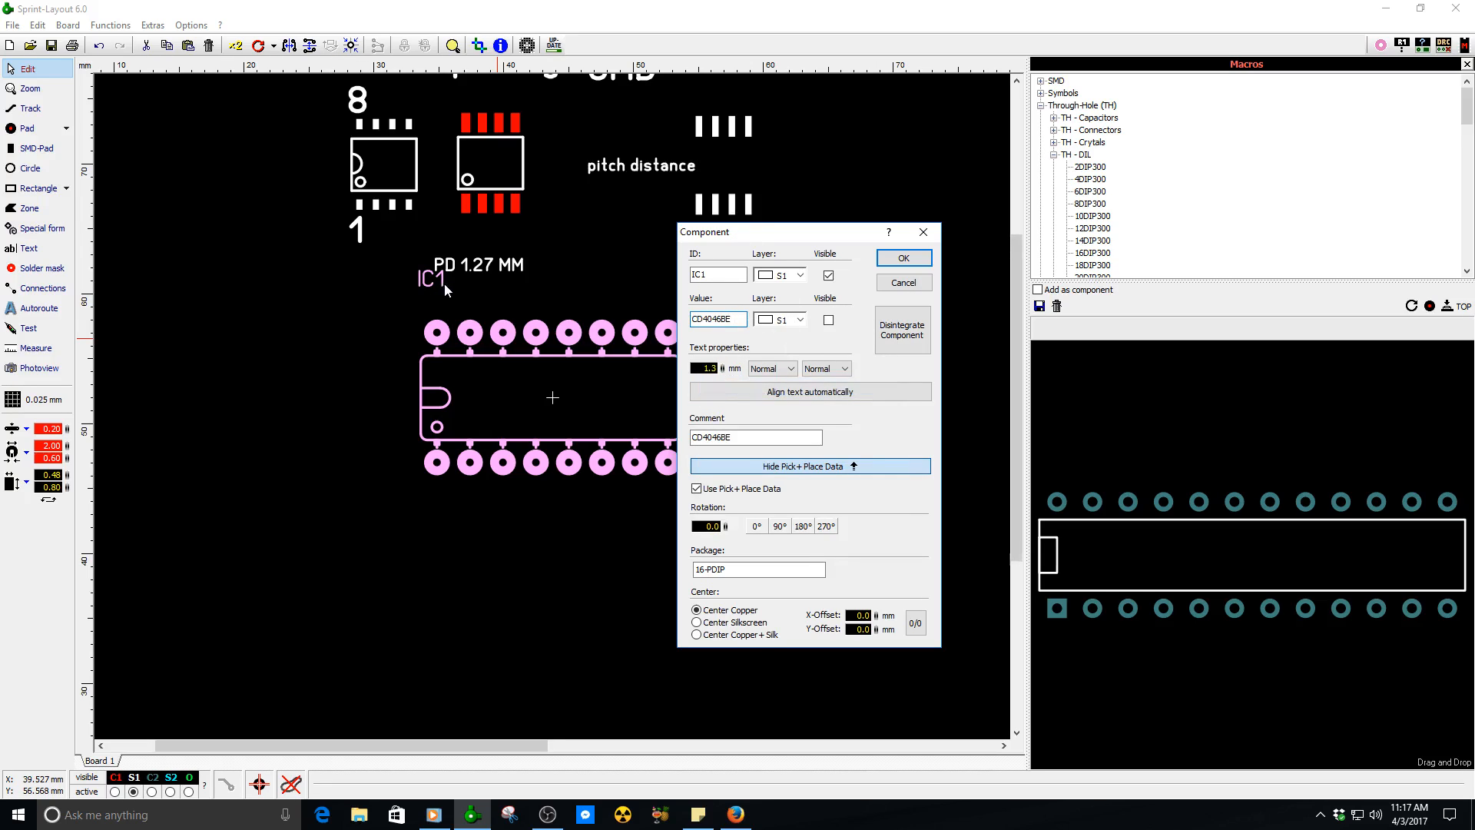
{"action": "left_click", "coordinate": [829, 320]}
{"action": "left_click", "coordinate": [883, 259]}
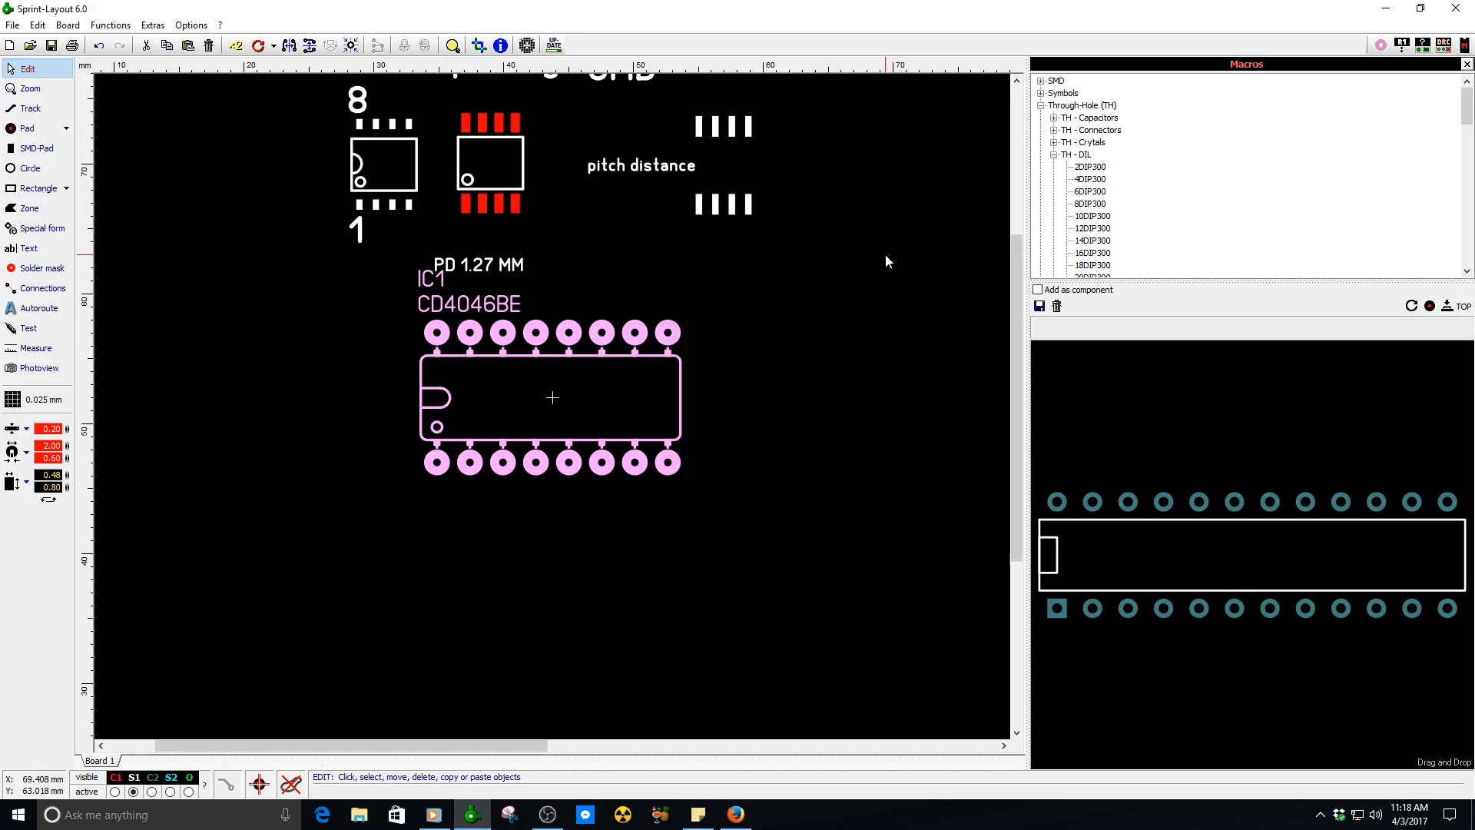
- Move the component down and left, clear of the PD 1.27 MM text, and place its CD4046BE label in the middle of the body outline
{"action": "left_click_drag", "start_coordinate": [558, 339], "coordinate": [477, 436]}
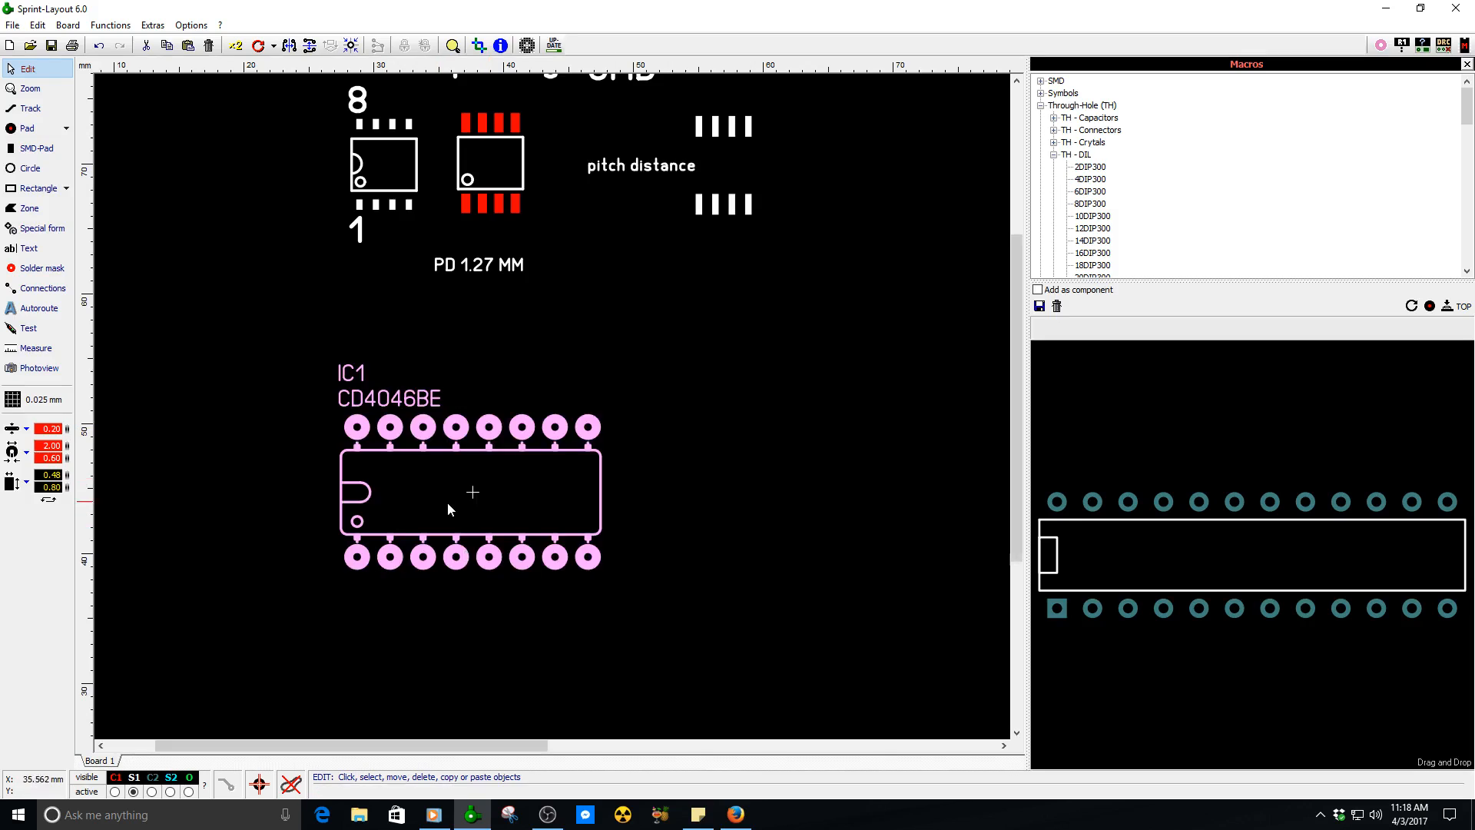
{"action": "left_click", "coordinate": [330, 584]}
{"action": "scroll", "coordinate": [330, 584], "scroll_direction": "up", "scroll_amount": 3}
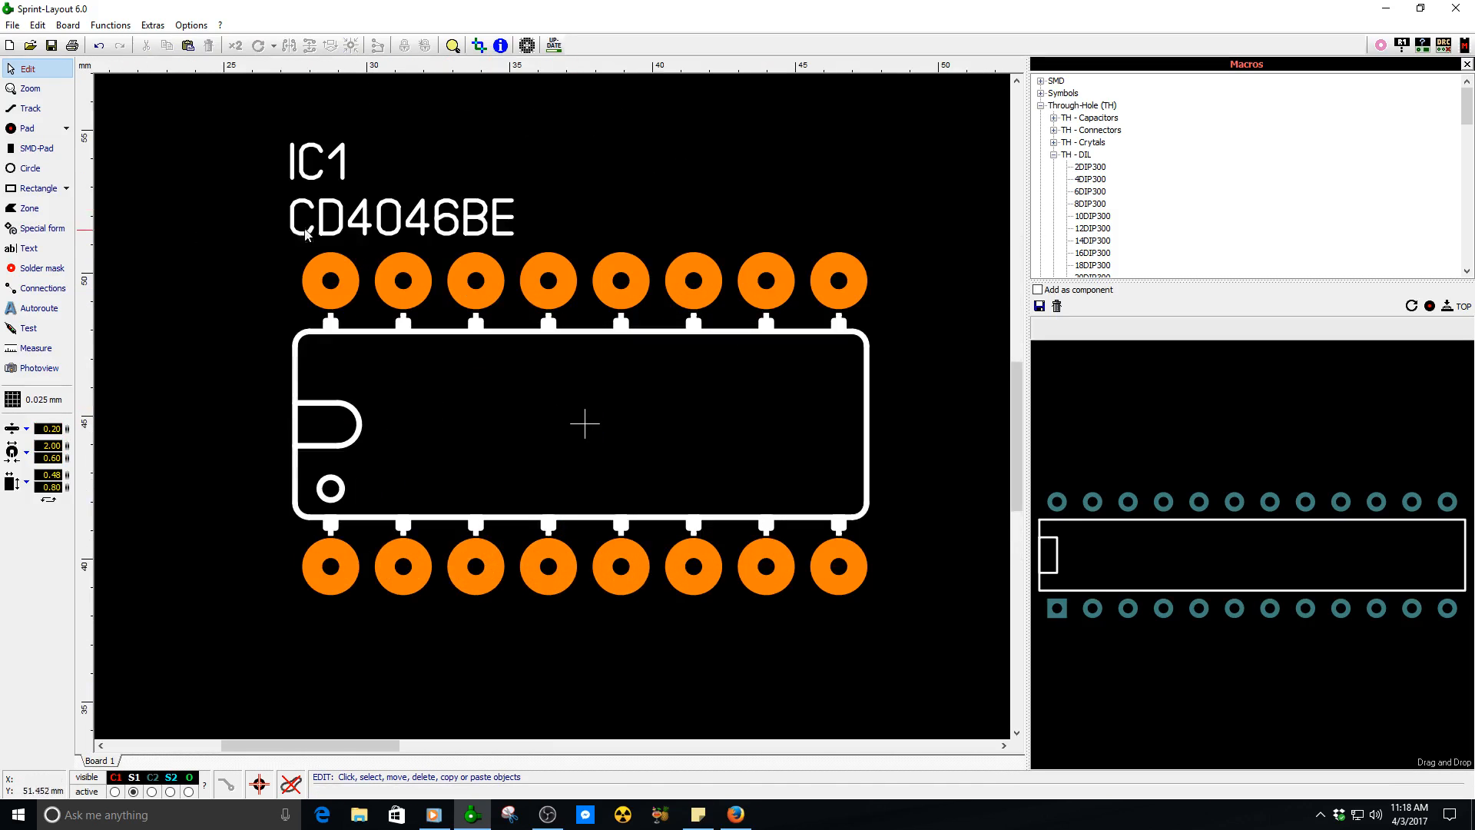
{"action": "left_click", "coordinate": [393, 235]}
{"action": "left_click_drag", "start_coordinate": [394, 235], "coordinate": [578, 437]}
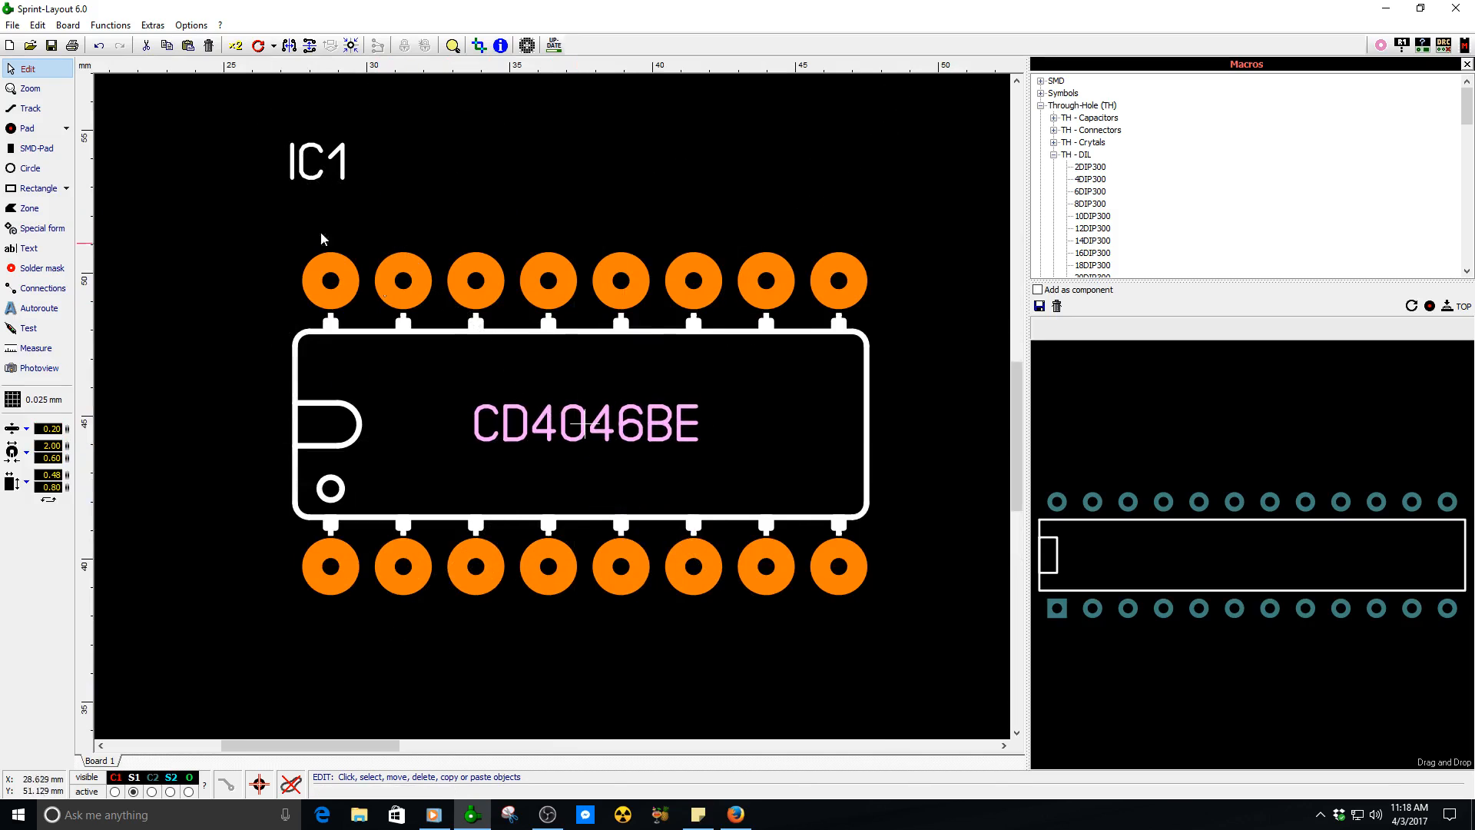
- Move the IC1 label inside the body outline, into the corner just above the notch
{"action": "left_click", "coordinate": [316, 180]}
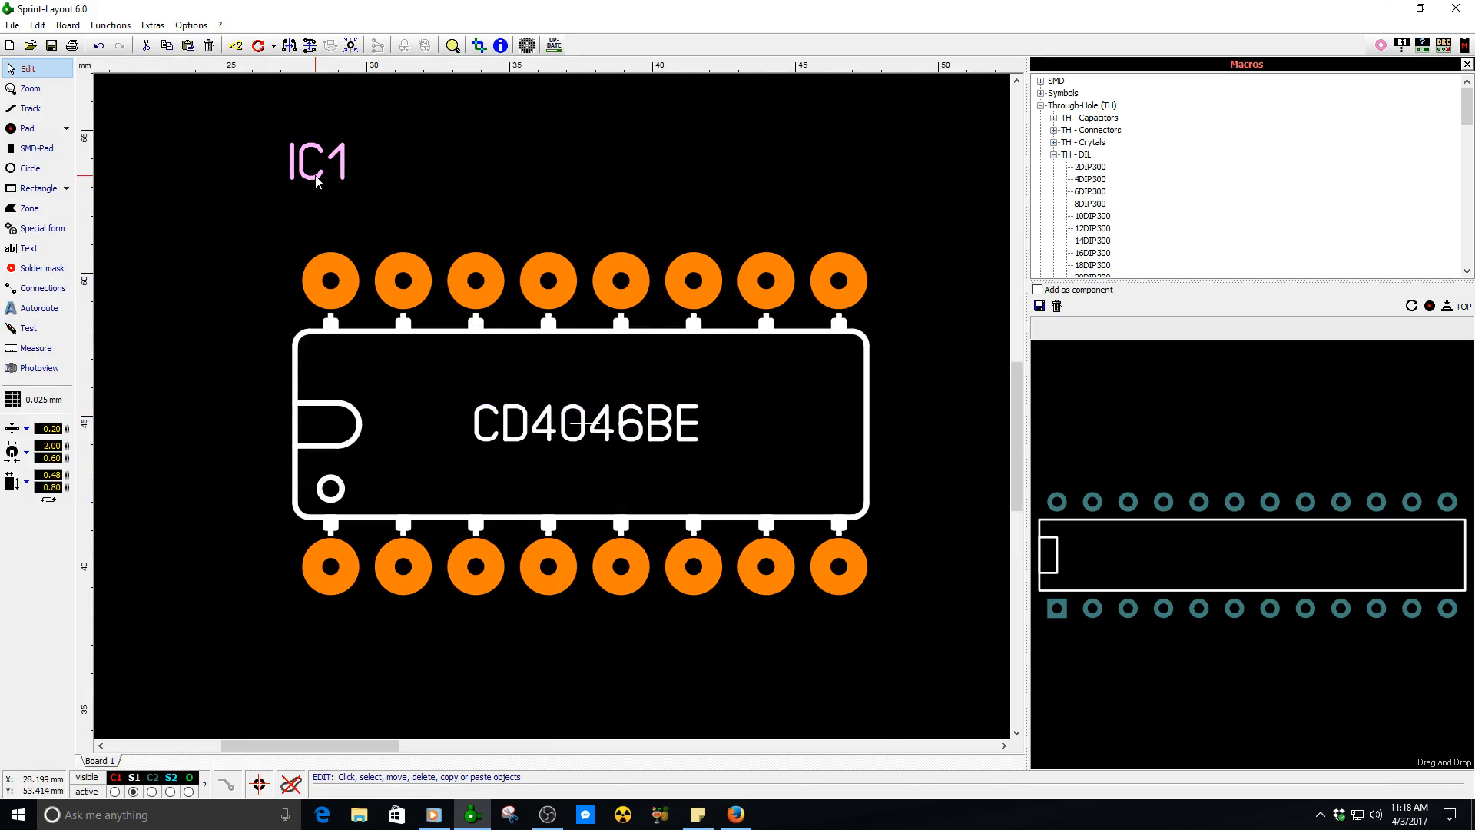
{"action": "left_click_drag", "start_coordinate": [316, 180], "coordinate": [371, 447]}
{"action": "scroll", "coordinate": [304, 503], "scroll_direction": "down", "scroll_amount": 2}
{"action": "scroll", "coordinate": [495, 501], "scroll_direction": "up", "scroll_amount": 2}
{"action": "left_click", "coordinate": [153, 392]}
{"action": "scroll", "coordinate": [538, 408], "scroll_direction": "down", "scroll_amount": 3}
{"action": "scroll", "coordinate": [552, 406], "scroll_direction": "up", "scroll_amount": 3}
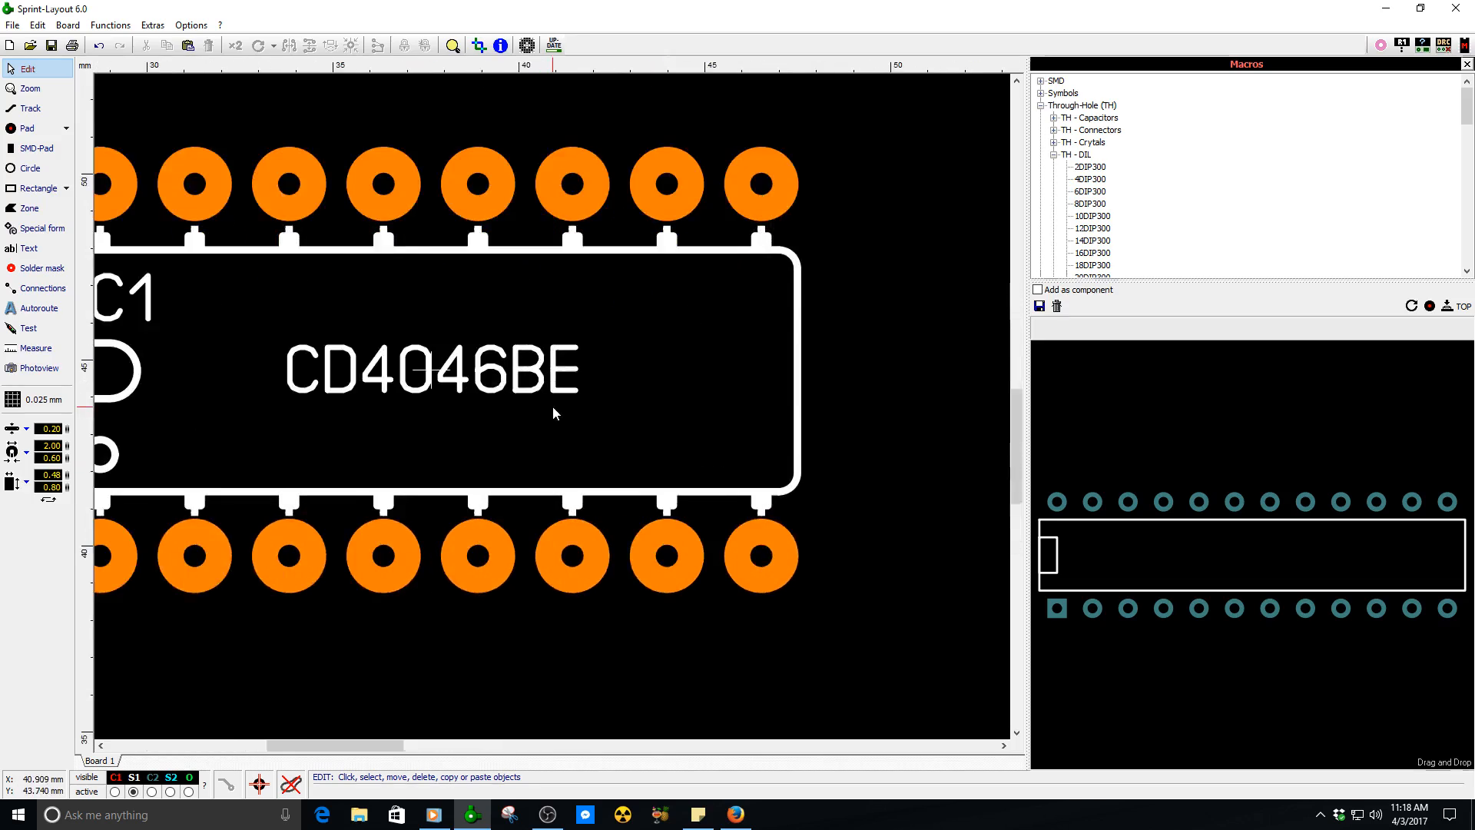
{"action": "scroll", "coordinate": [569, 418], "scroll_direction": "down", "scroll_amount": 1}
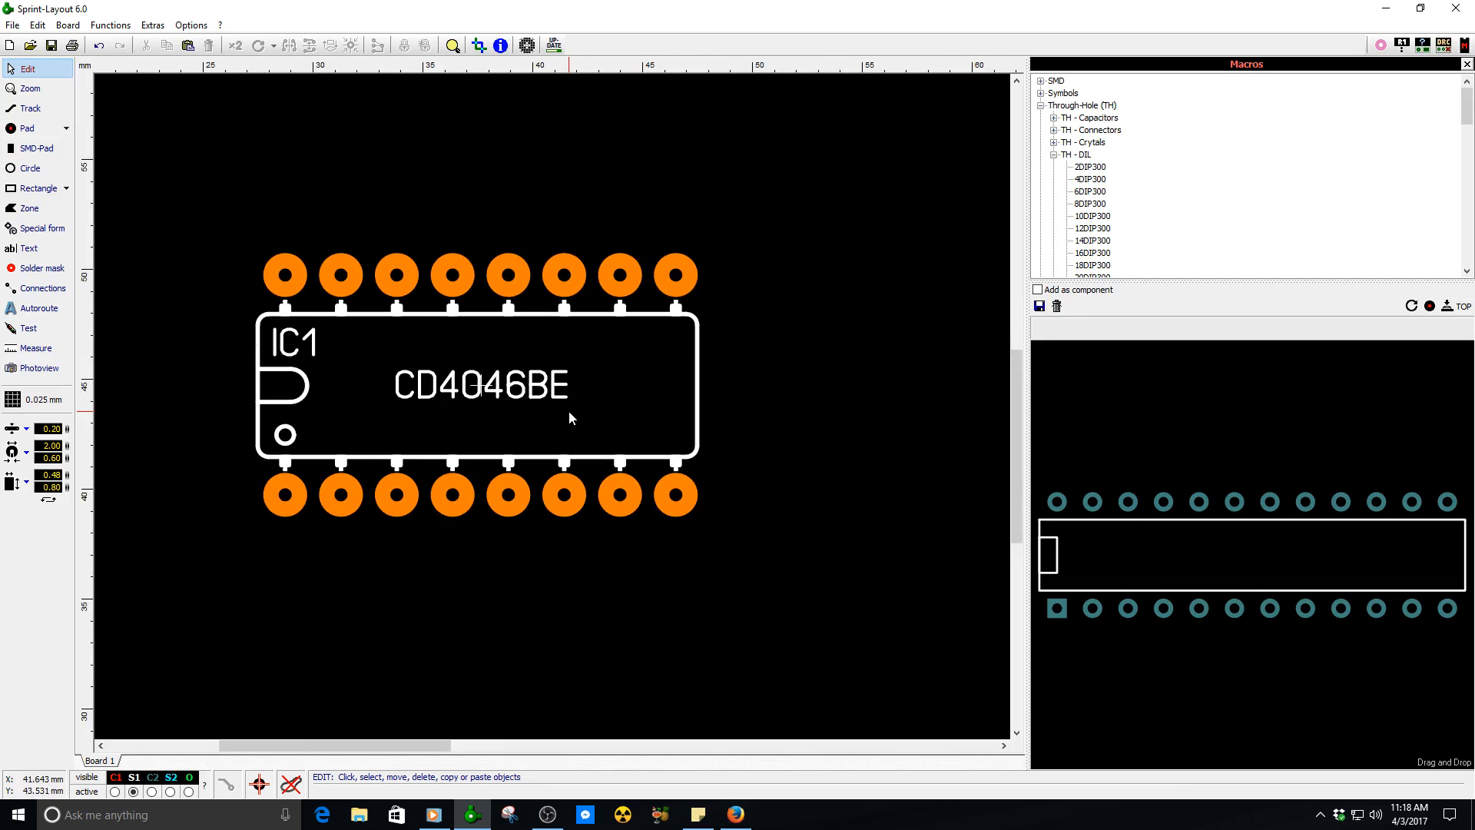
- Start saving the selected component as a macro in TH - DIL, and copy the manufacturer part number CD4046BE from the Digi-Key page in the browser
{"action": "left_click", "coordinate": [584, 320]}
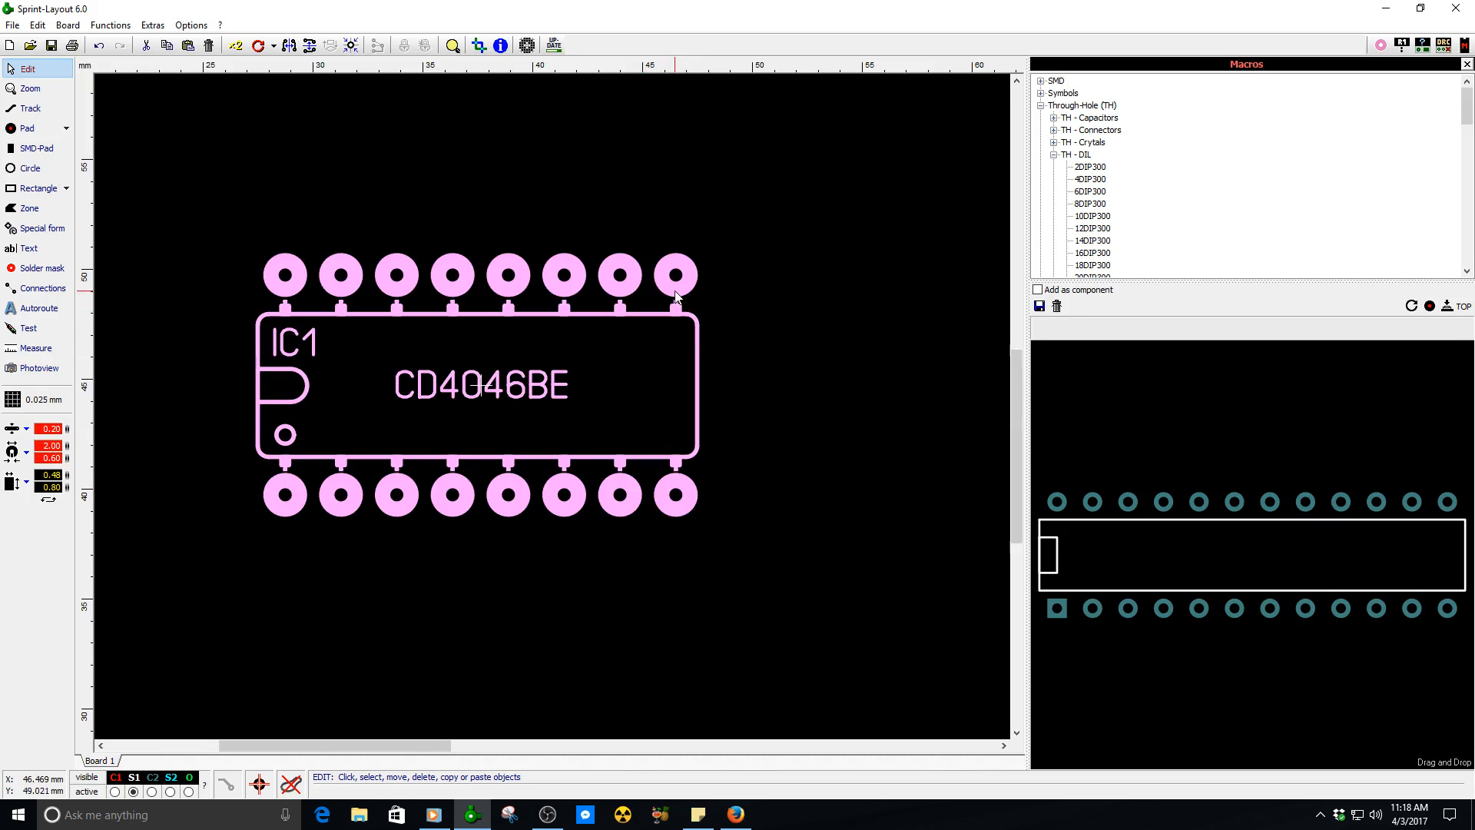
{"action": "left_click", "coordinate": [1039, 307]}
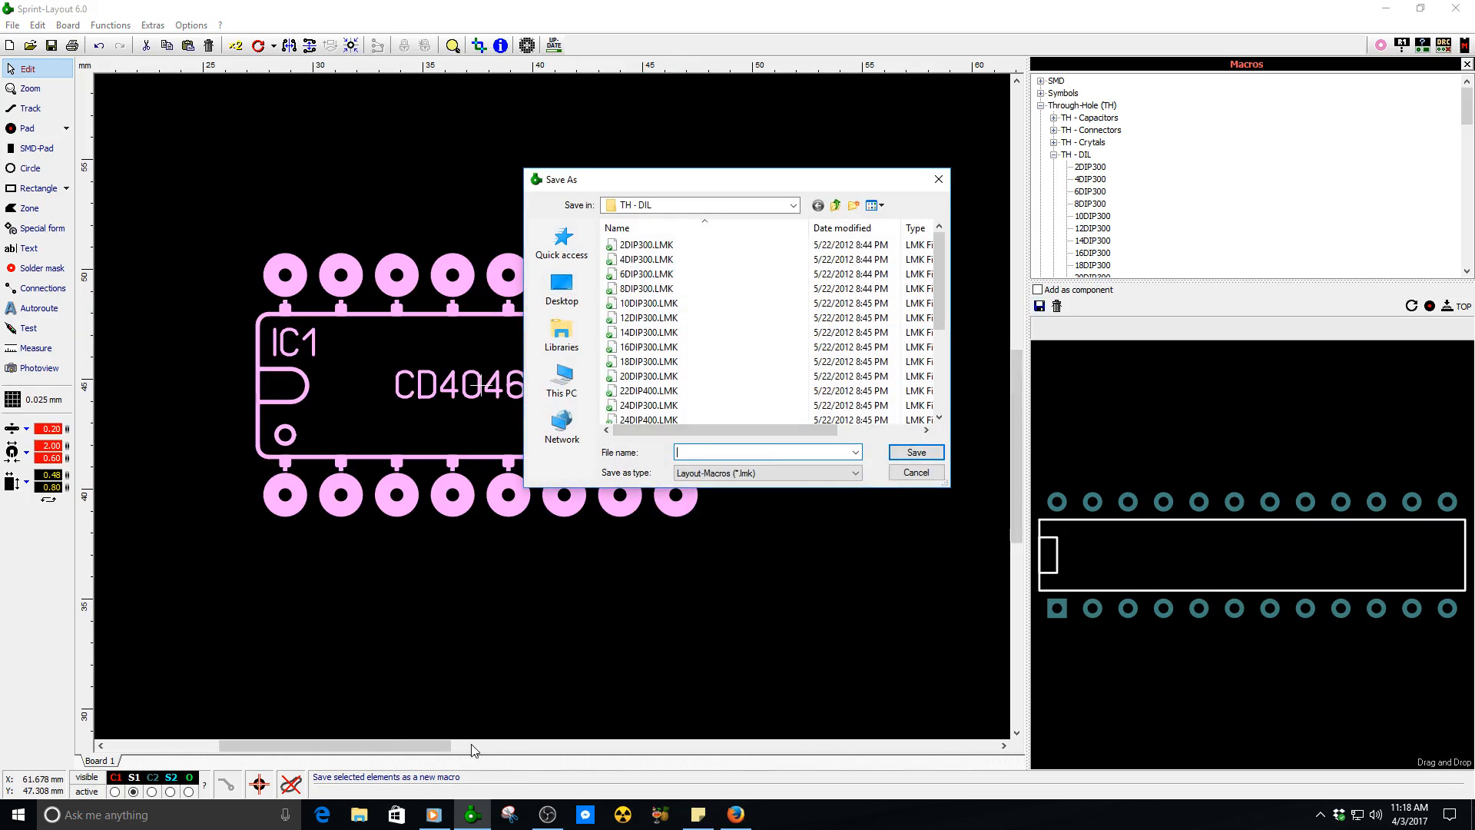
{"action": "left_click", "coordinate": [750, 816]}
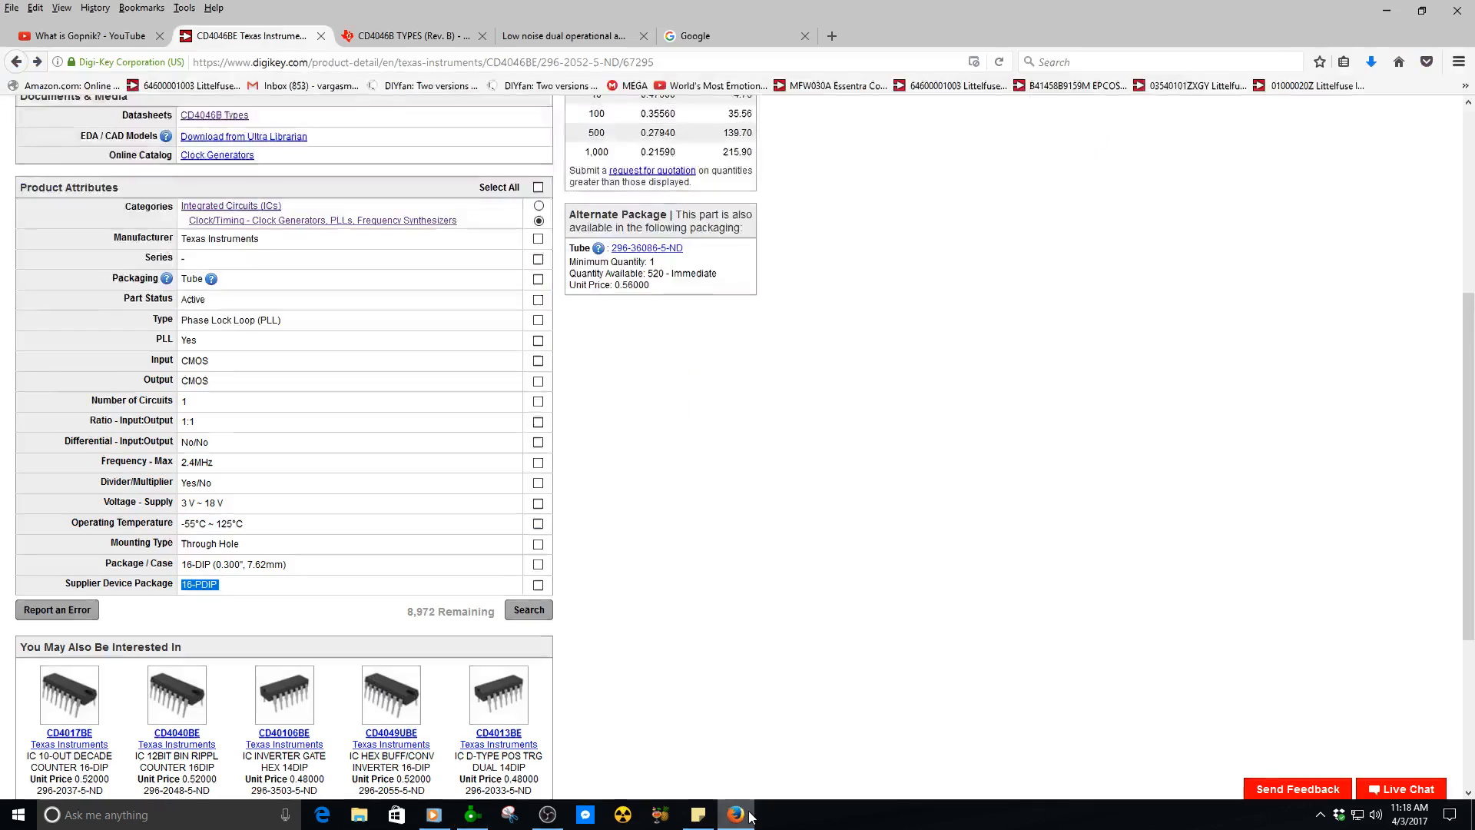
{"action": "scroll", "coordinate": [414, 305], "scroll_direction": "up", "scroll_amount": 3}
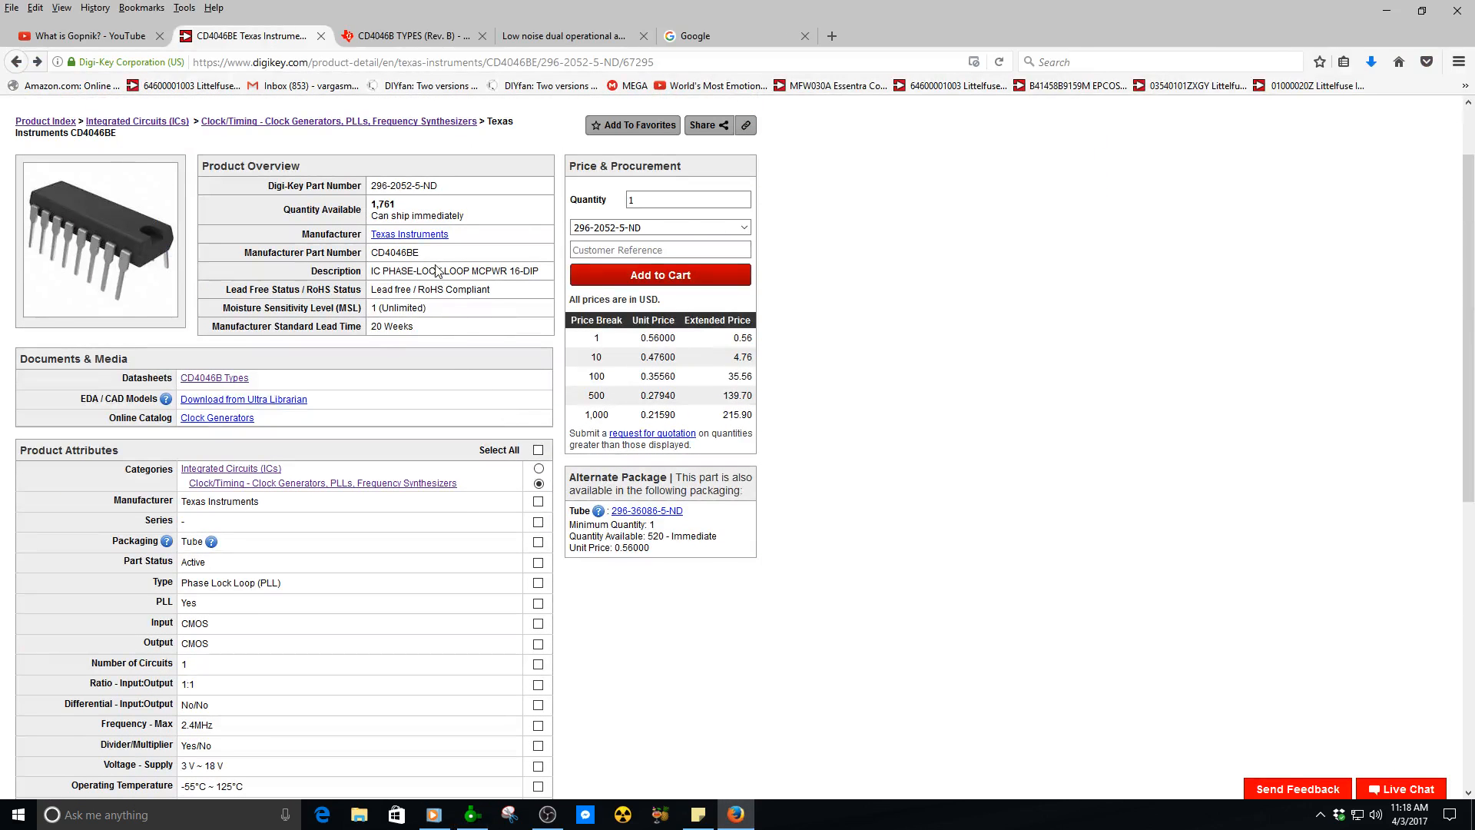
{"action": "left_click_drag", "start_coordinate": [432, 260], "coordinate": [370, 254]}
{"action": "right_click", "coordinate": [398, 257]}
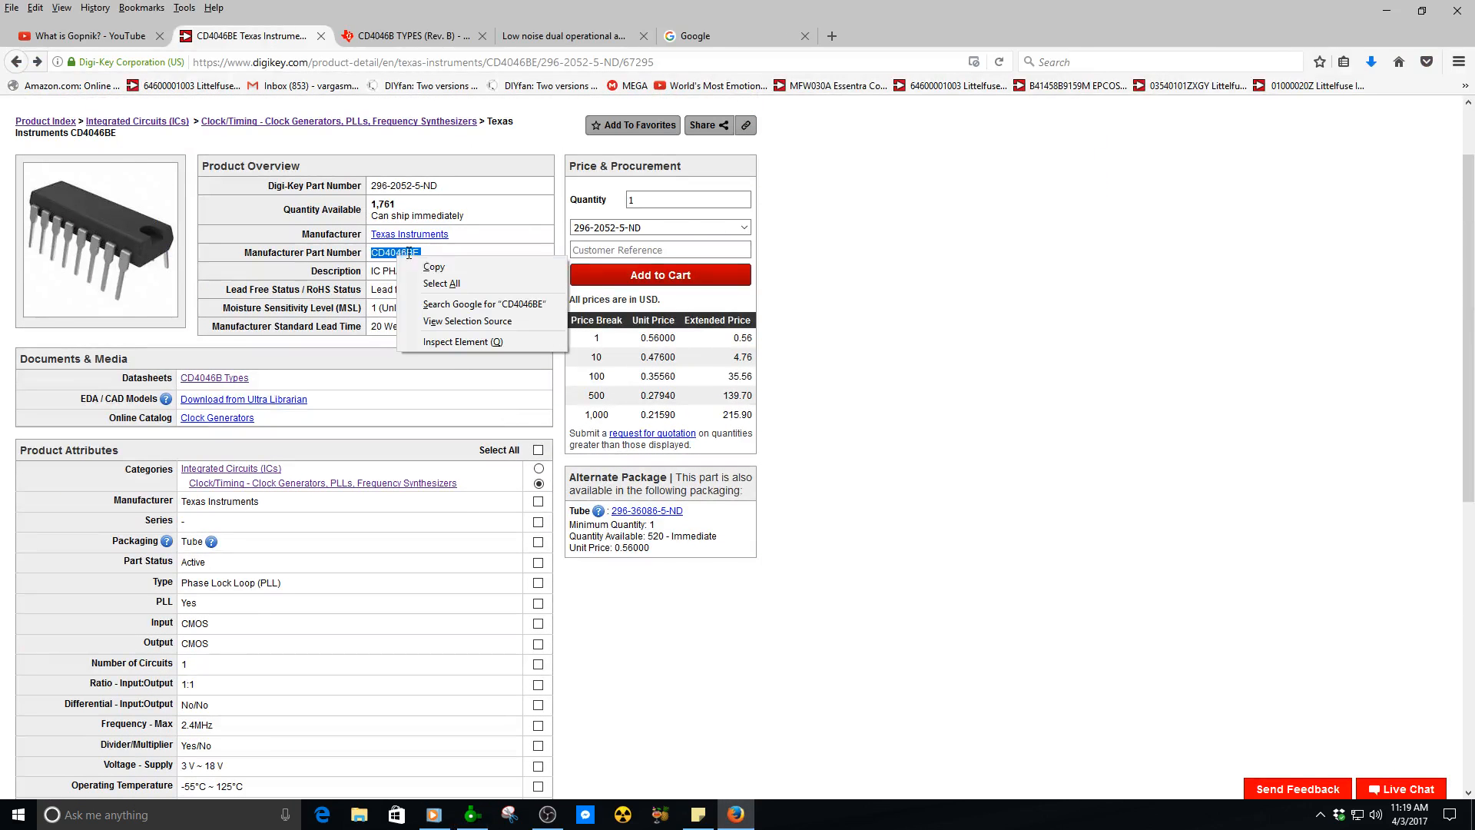
{"action": "left_click", "coordinate": [435, 267]}
- Switch back to Sprint-Layout, use the copied CD4046BE as the macro's file name, and save it in the TH - DIL folder
{"action": "left_click", "coordinate": [493, 814]}
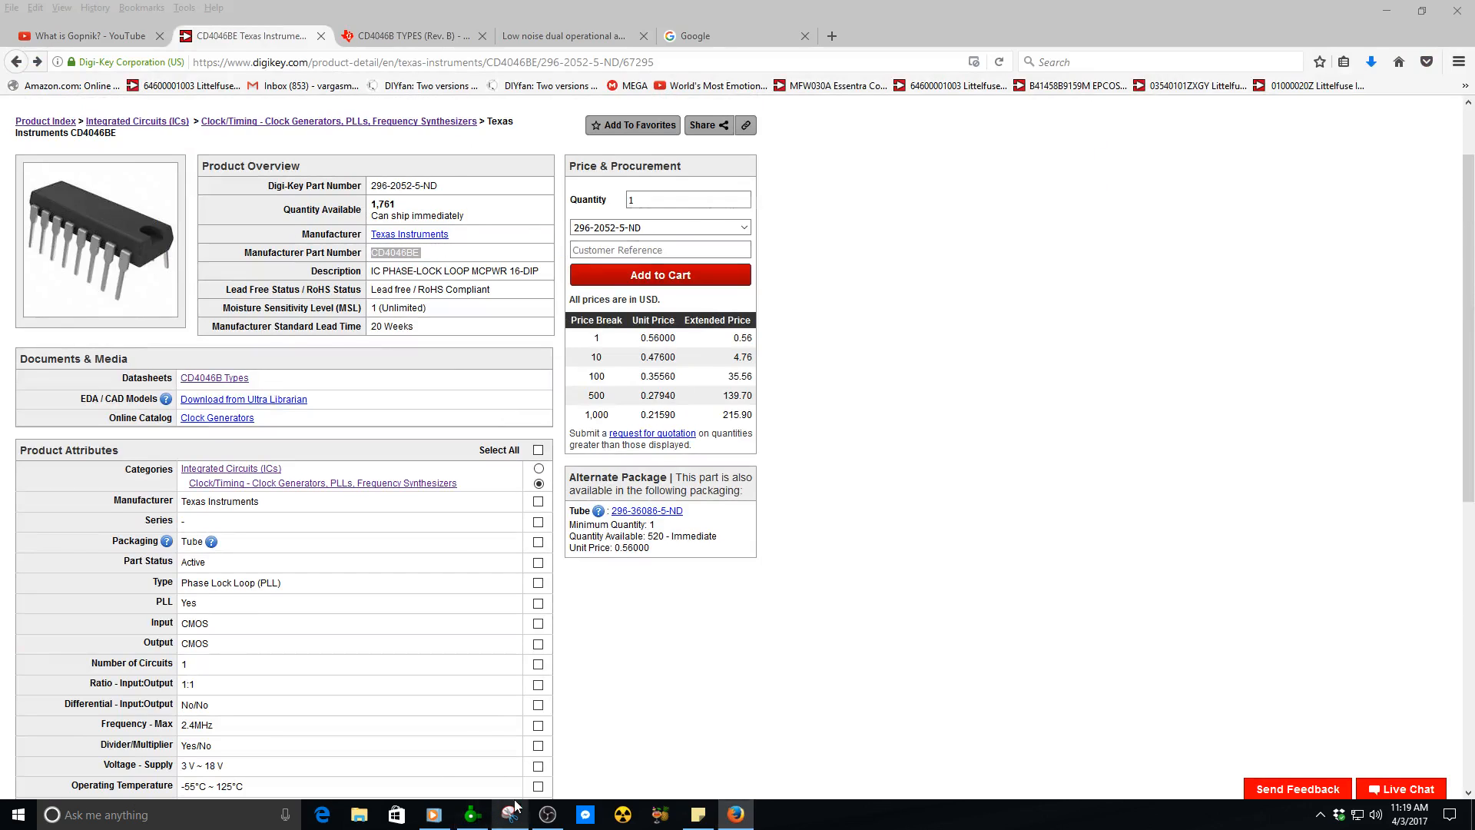
{"action": "left_click", "coordinate": [473, 815]}
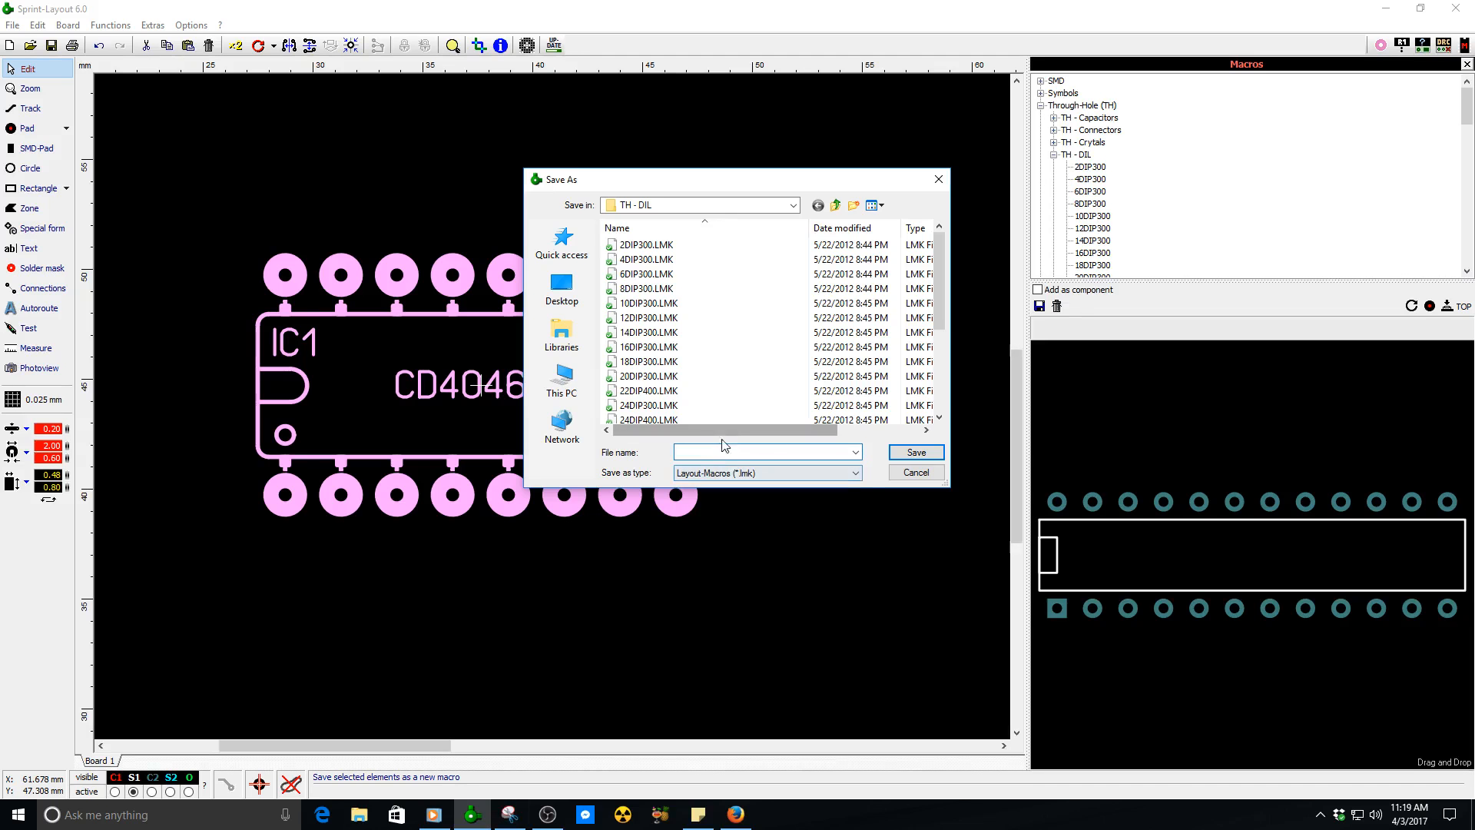
{"action": "right_click", "coordinate": [700, 452]}
{"action": "left_click", "coordinate": [710, 510]}
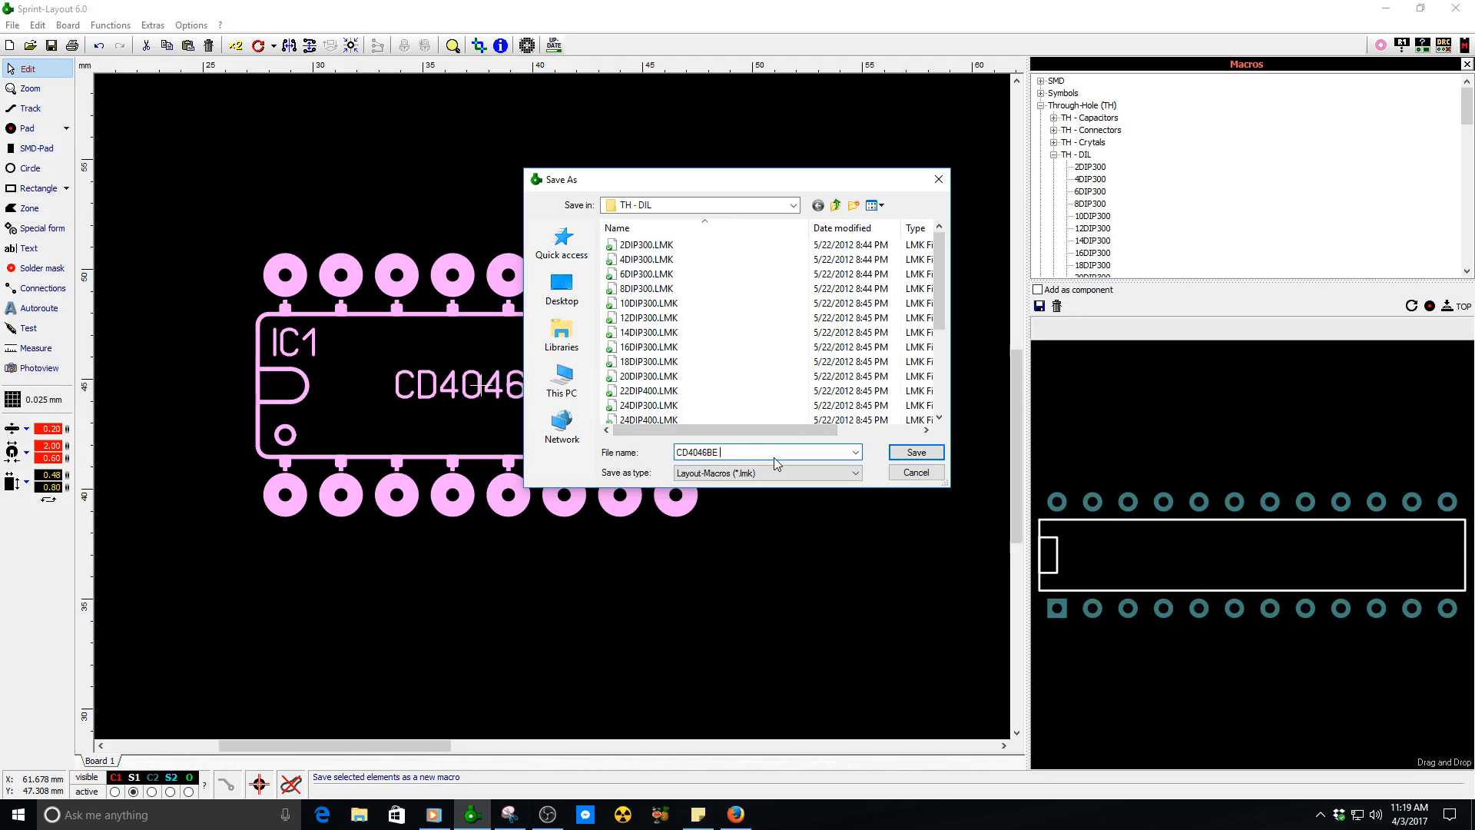
{"action": "left_click", "coordinate": [914, 454]}
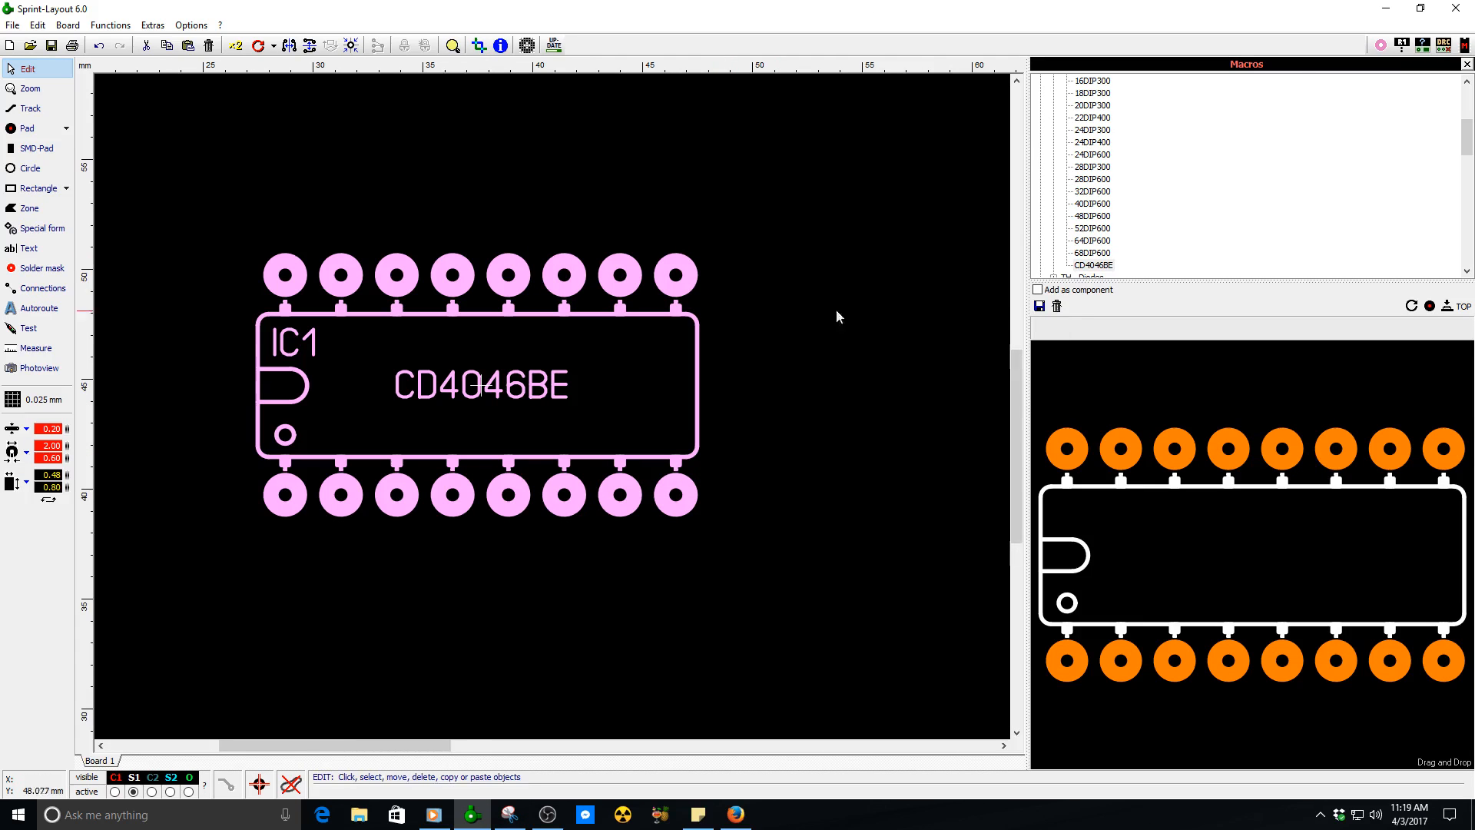
- Try placing the saved CD4046BE macro on the board without component data, move it clear of the original, and delete it
{"action": "left_click_drag", "start_coordinate": [1093, 265], "coordinate": [528, 136]}
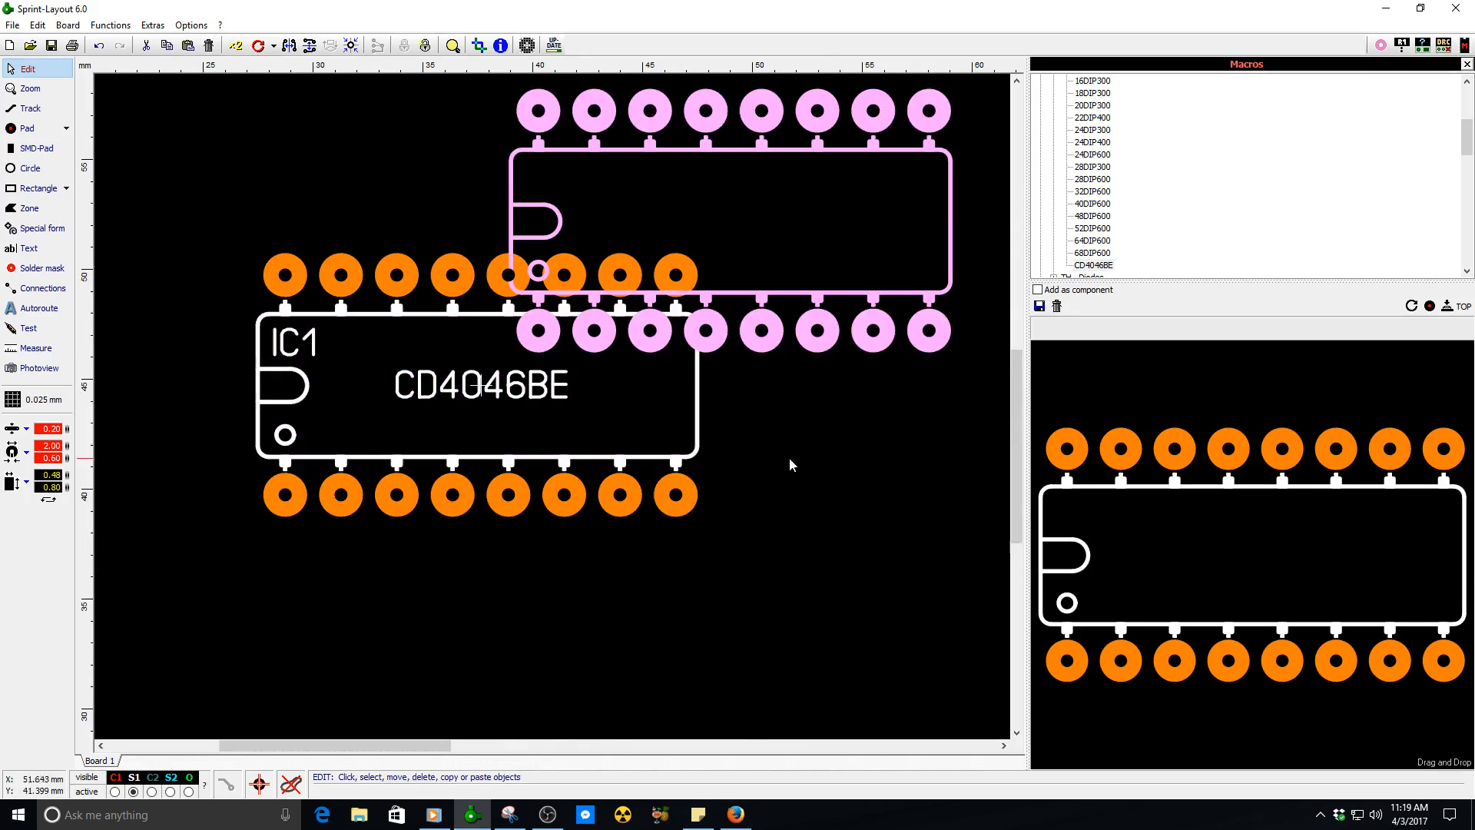
{"action": "left_click", "coordinate": [829, 445]}
{"action": "scroll", "coordinate": [688, 378], "scroll_direction": "down", "scroll_amount": 2}
{"action": "left_click_drag", "start_coordinate": [684, 364], "coordinate": [816, 336]}
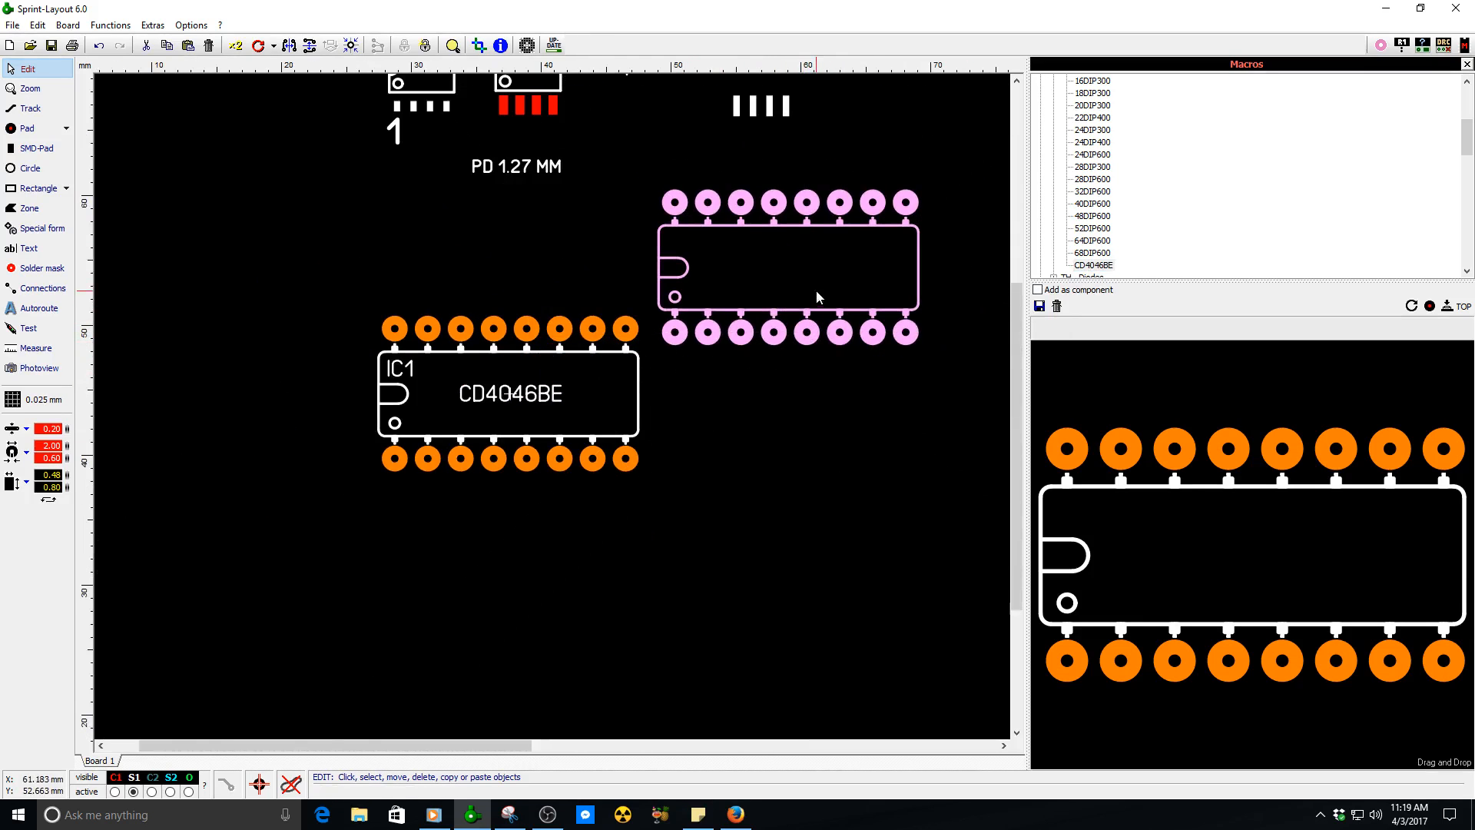
{"action": "scroll", "coordinate": [552, 406], "scroll_direction": "up", "scroll_amount": 2}
{"action": "scroll", "coordinate": [551, 406], "scroll_direction": "down", "scroll_amount": 1}
{"action": "left_click_drag", "start_coordinate": [585, 467], "coordinate": [603, 465]}
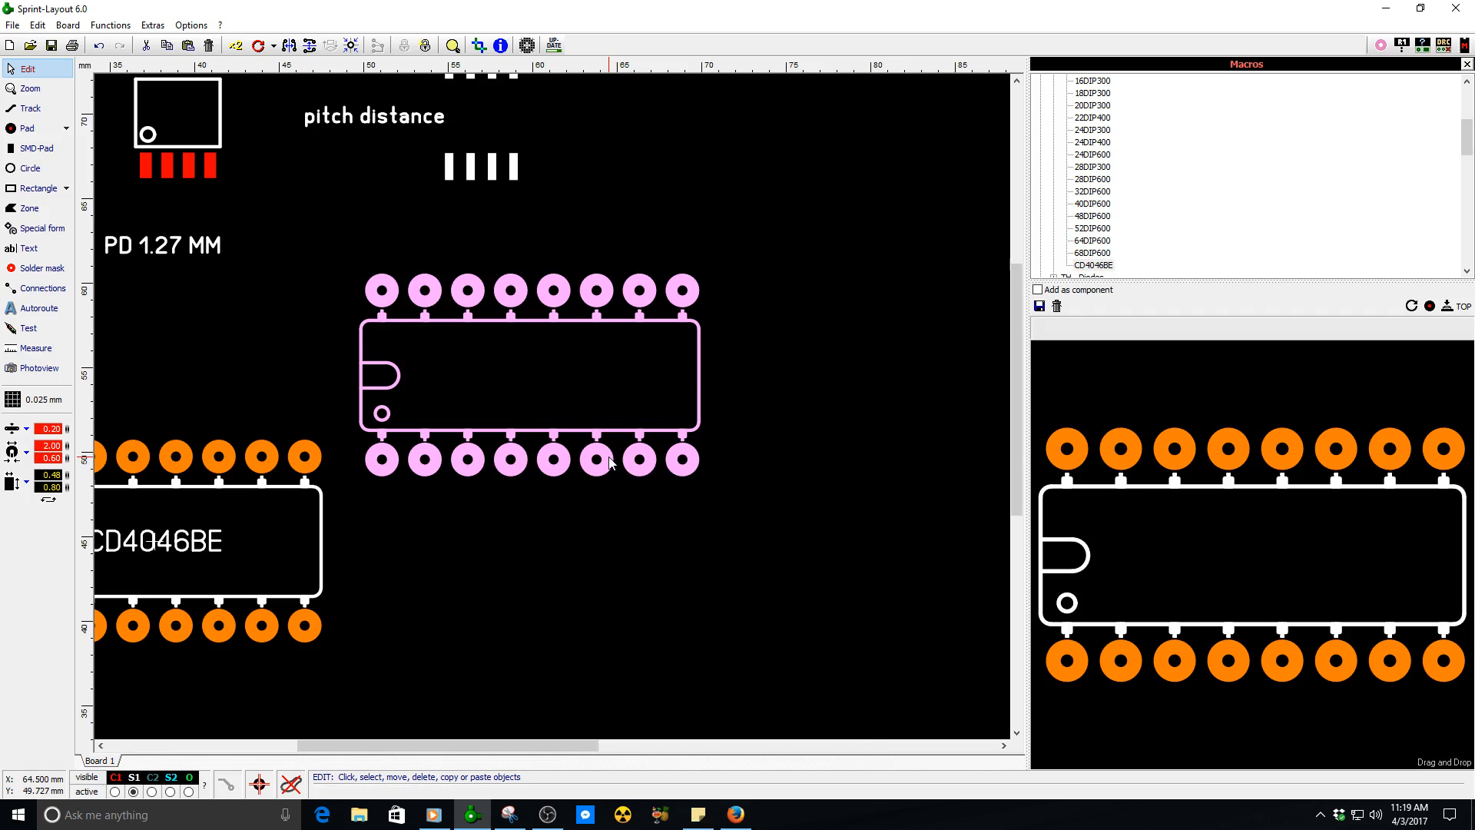
{"action": "key", "text": "Delete"}
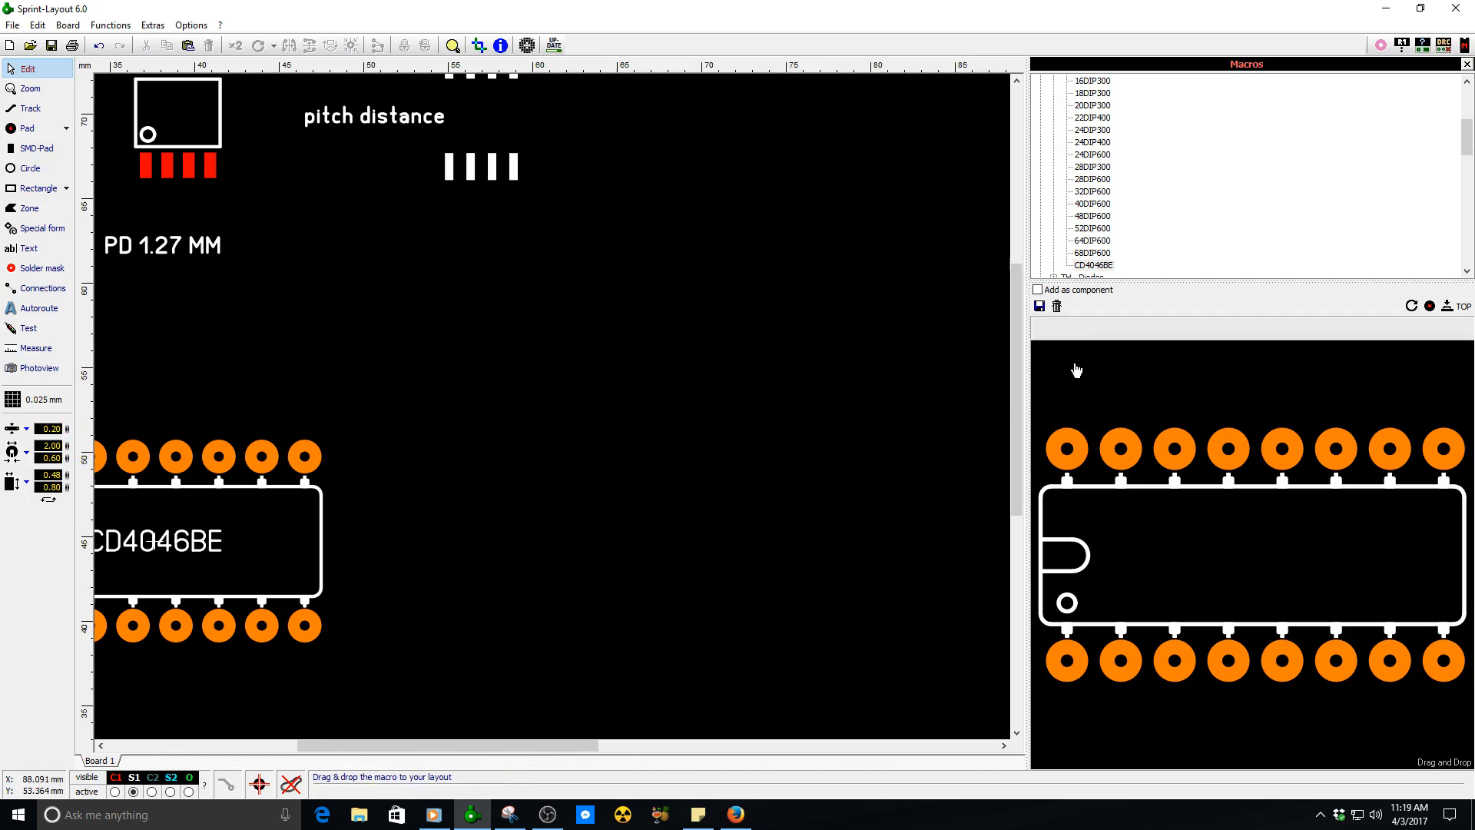
- Insert the CD4046BE macro as a component to the right of the original, accept its component data, and shift it slightly left and up
{"action": "left_click", "coordinate": [1038, 289]}
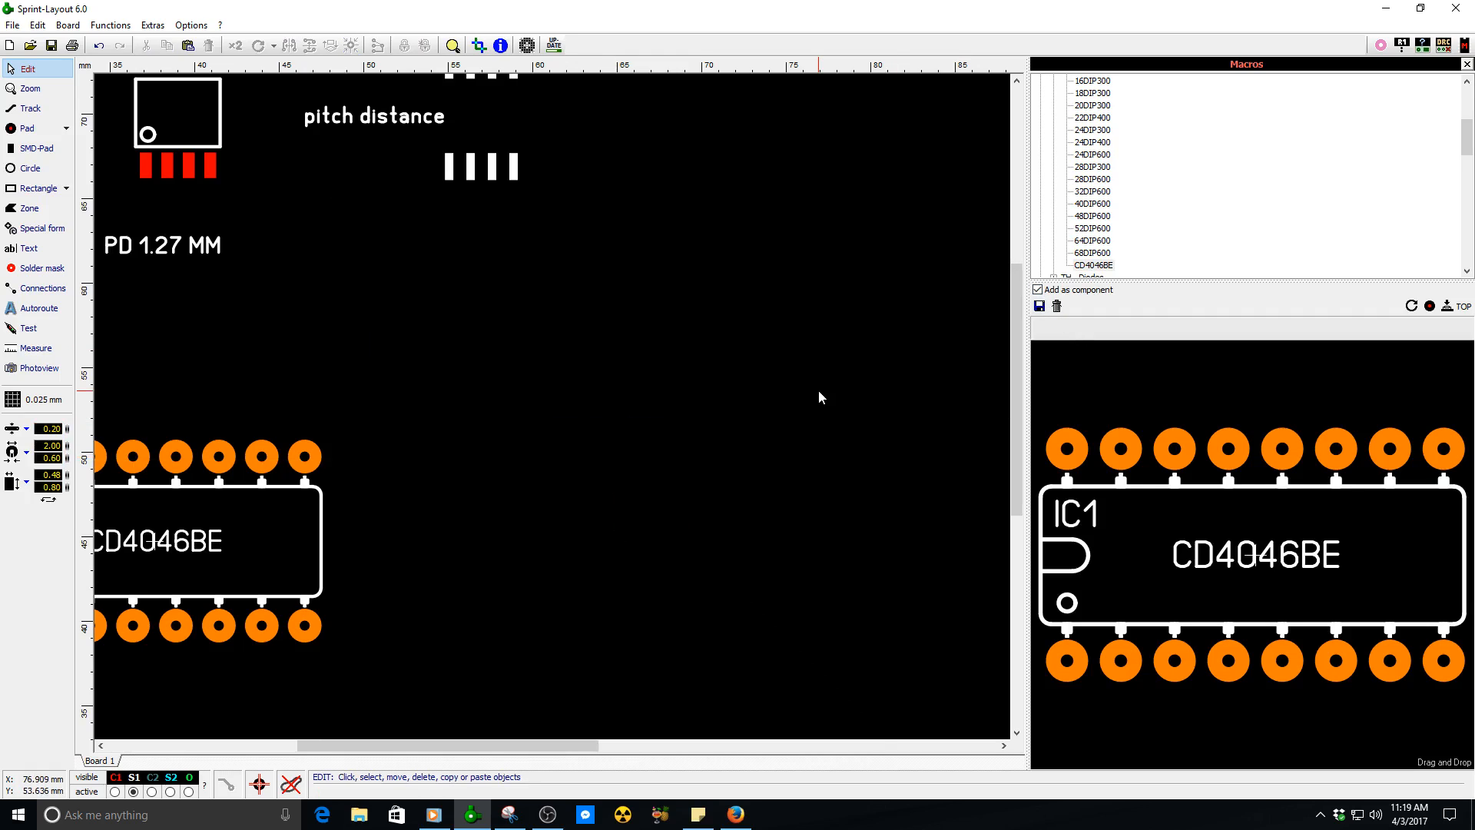
{"action": "left_click", "coordinate": [1038, 290]}
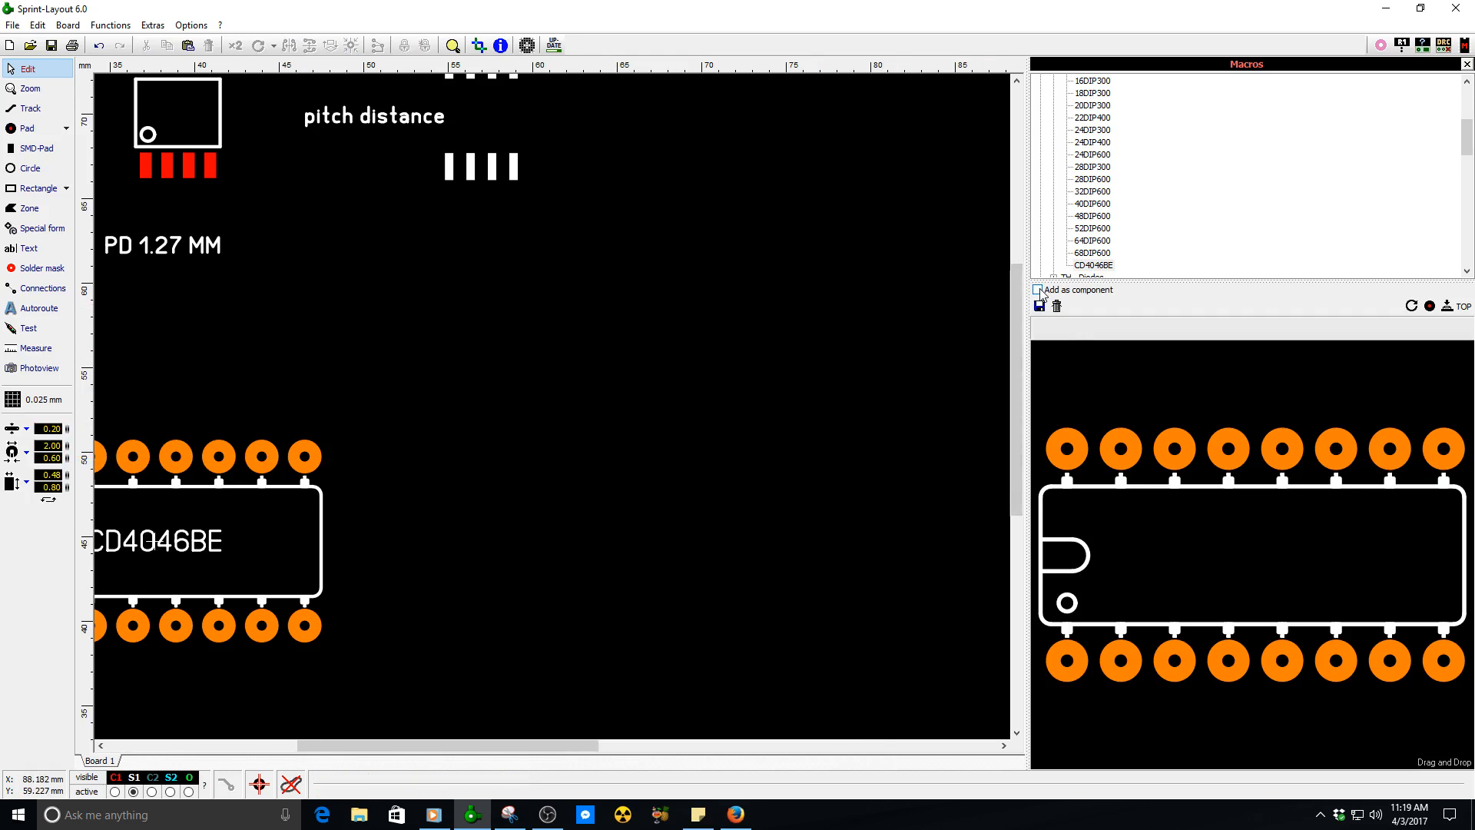
{"action": "left_click", "coordinate": [1040, 290]}
{"action": "left_click", "coordinate": [1039, 290]}
{"action": "left_click", "coordinate": [1038, 290]}
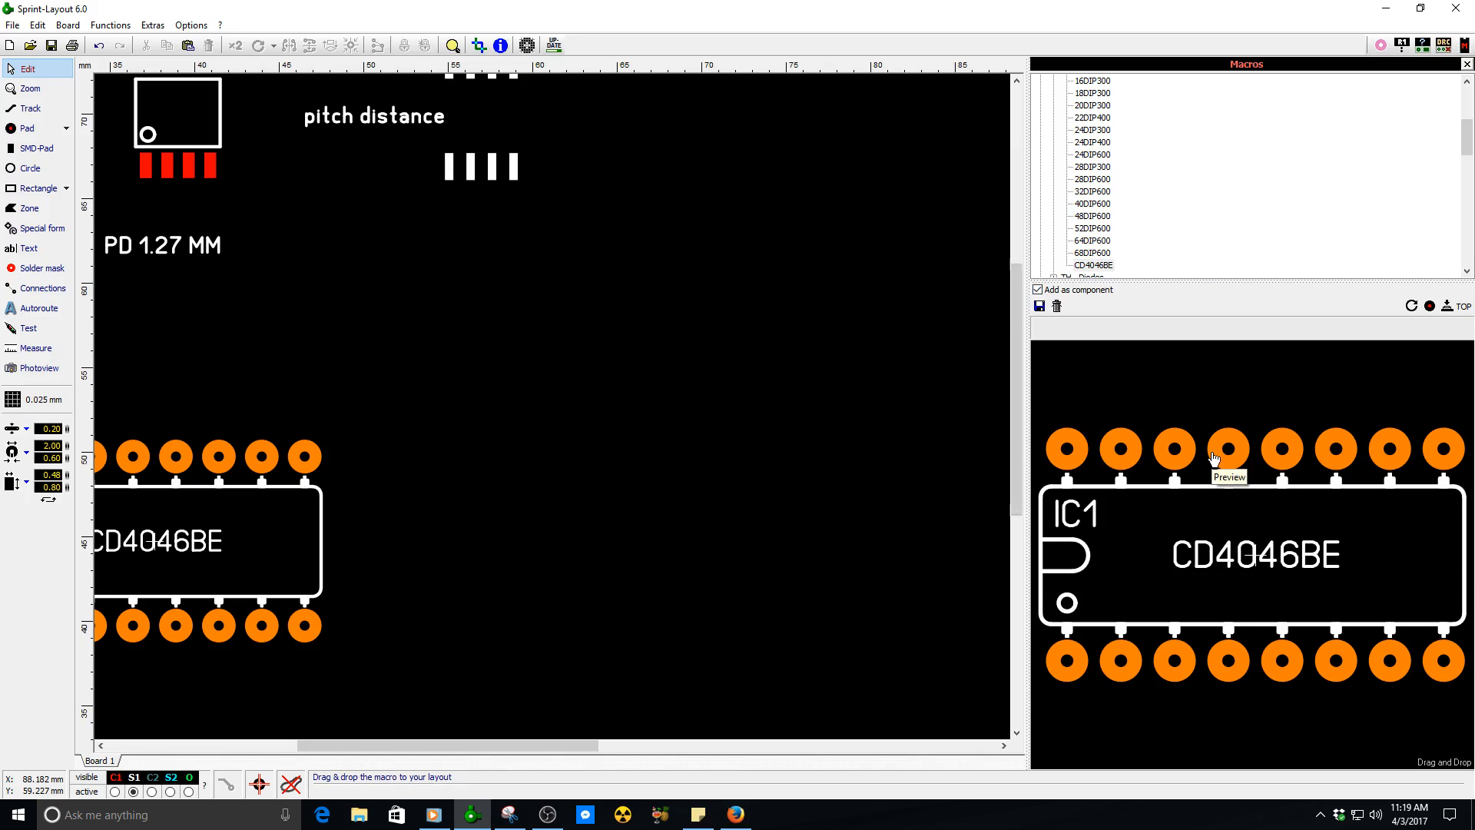
{"action": "left_click_drag", "start_coordinate": [1250, 456], "coordinate": [500, 340]}
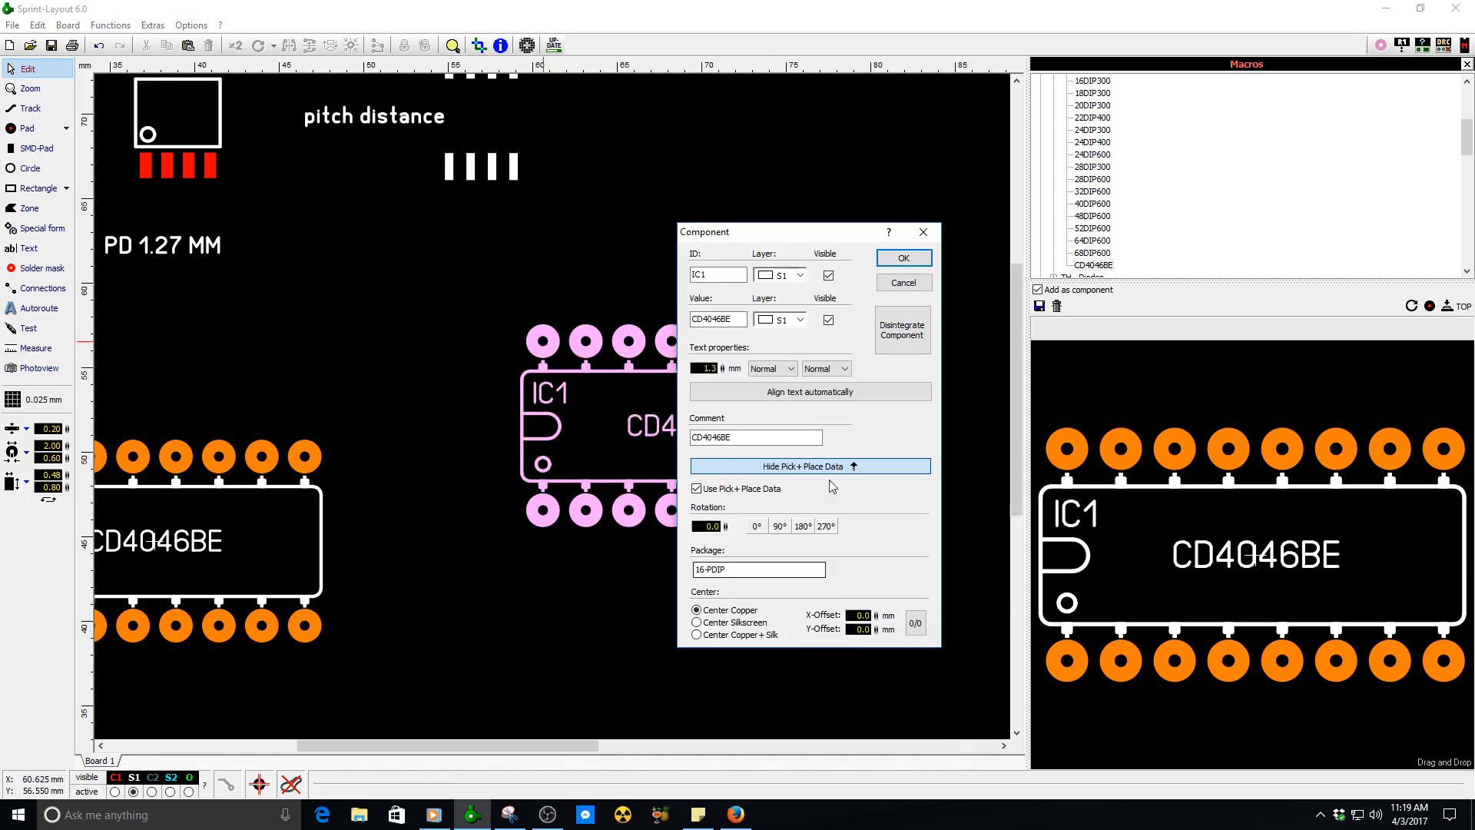
{"action": "left_click", "coordinate": [903, 258]}
{"action": "left_click_drag", "start_coordinate": [767, 408], "coordinate": [712, 390]}
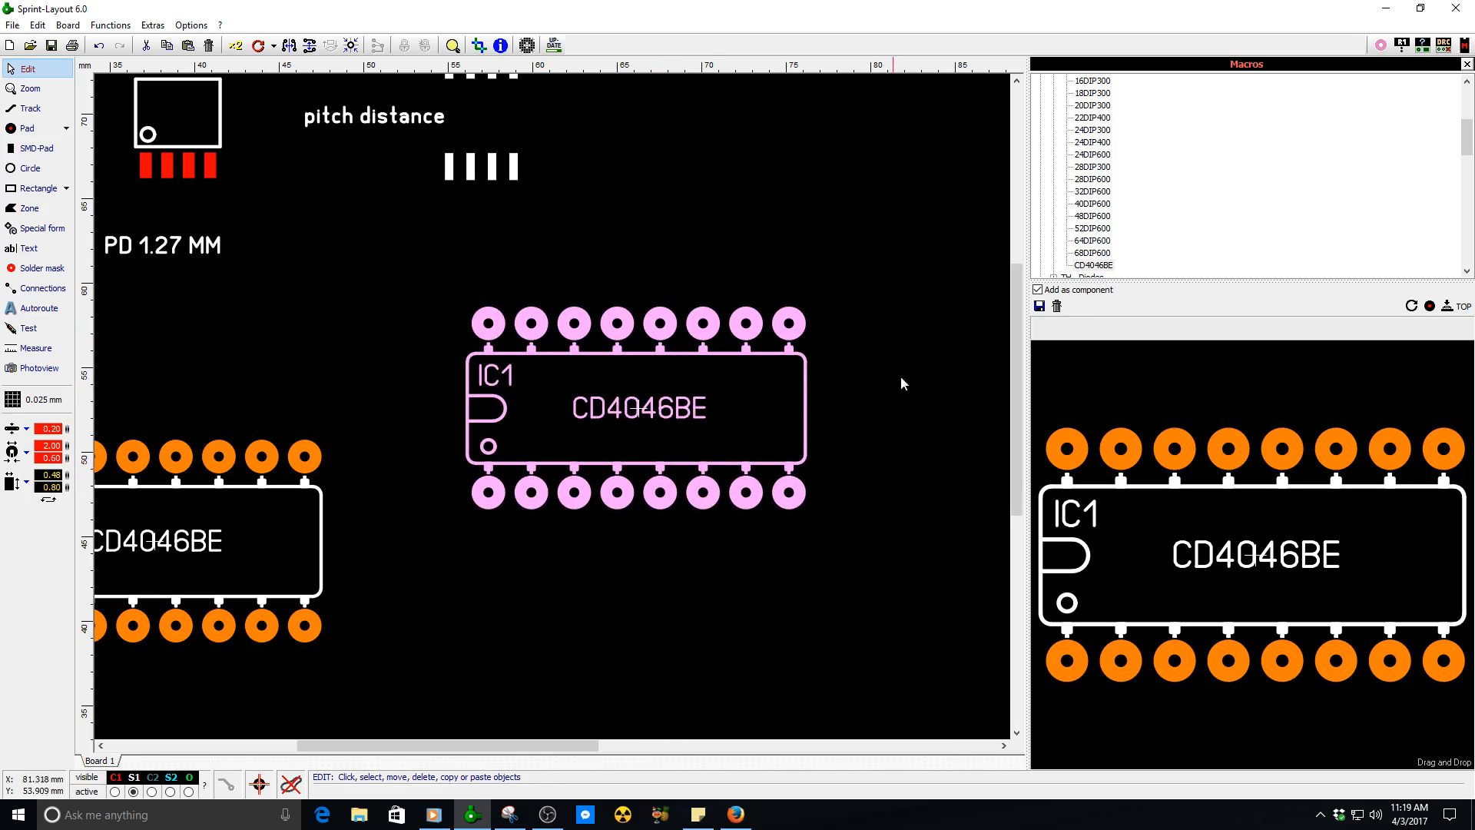
- Turn off adding as component, place a plain CD4046BE macro below the inserted component, and delete that plain copy
{"action": "left_click", "coordinate": [1038, 290]}
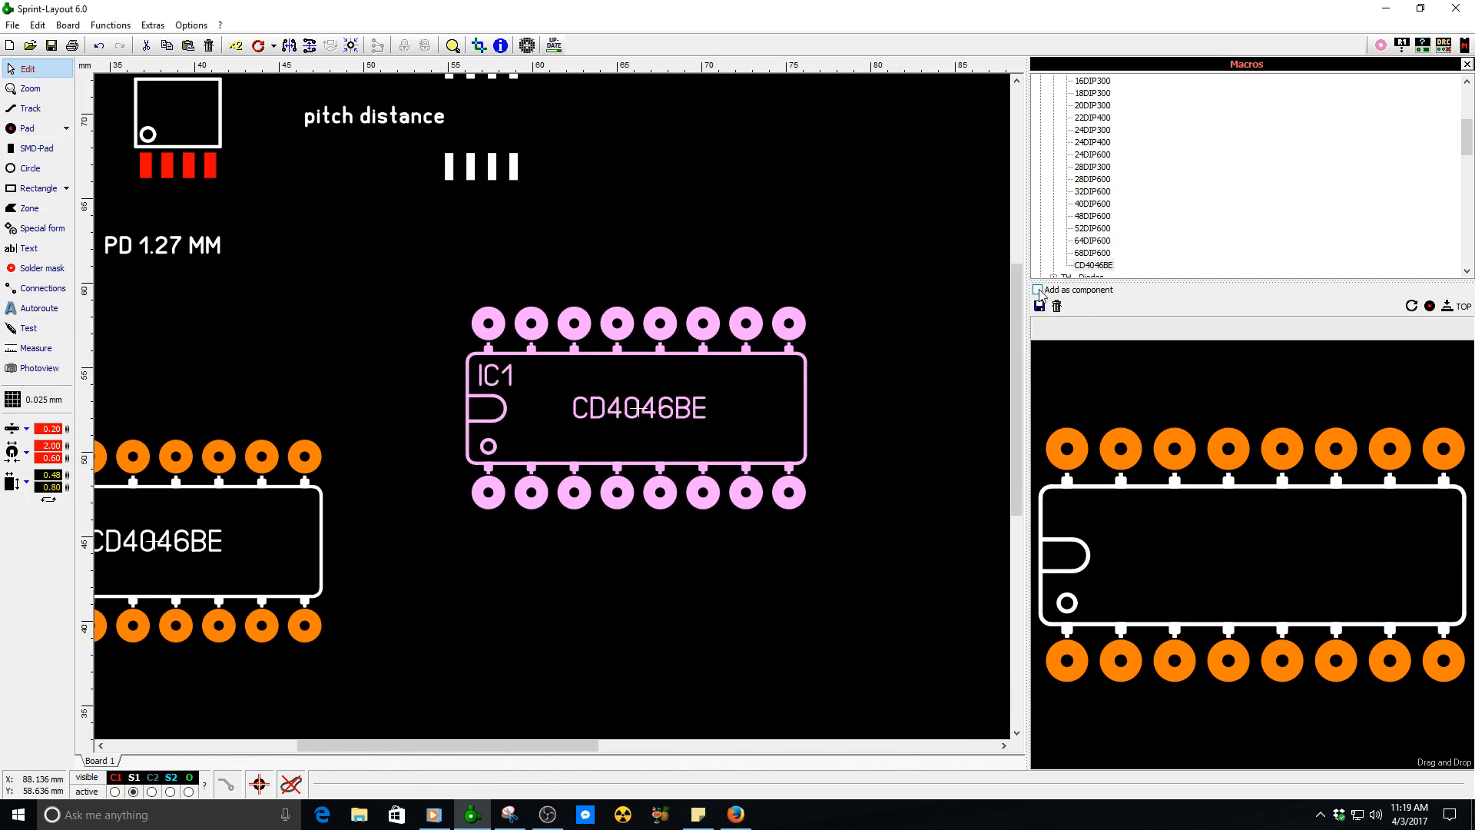
{"action": "scroll", "coordinate": [1123, 251], "scroll_direction": "down", "scroll_amount": 2}
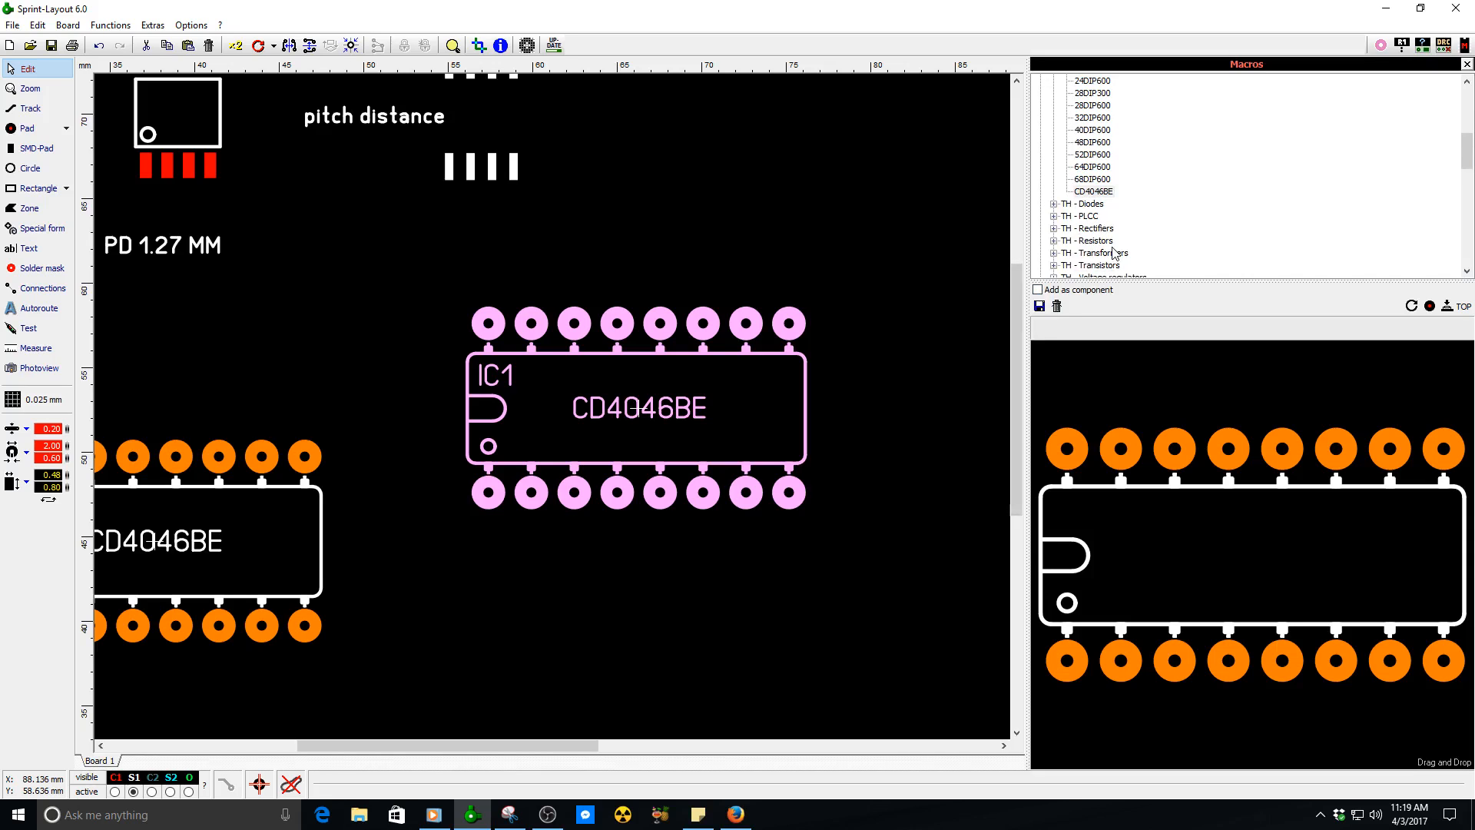
{"action": "left_click_drag", "start_coordinate": [1101, 197], "coordinate": [669, 576]}
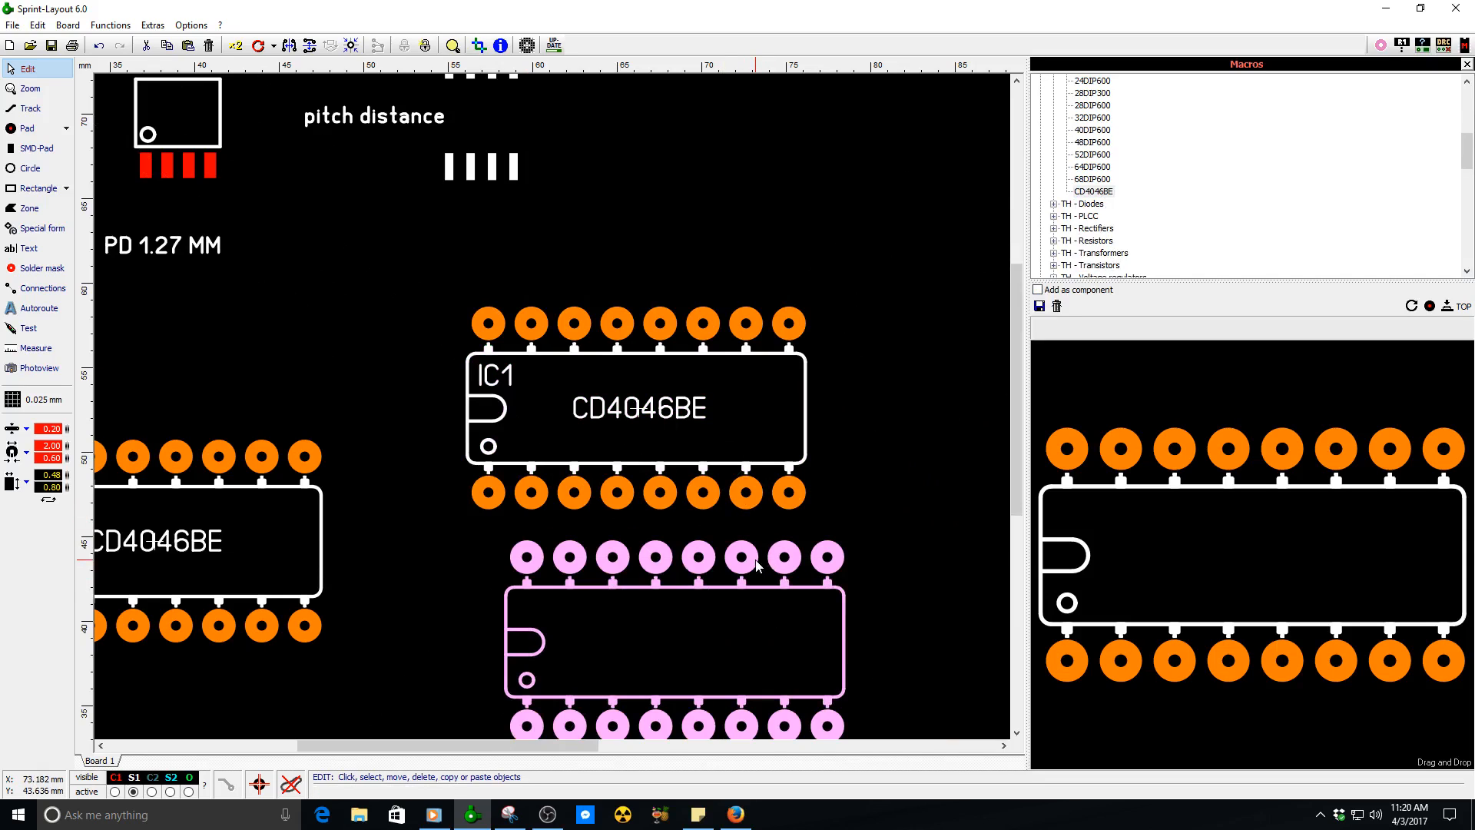
{"action": "key", "text": "Delete"}
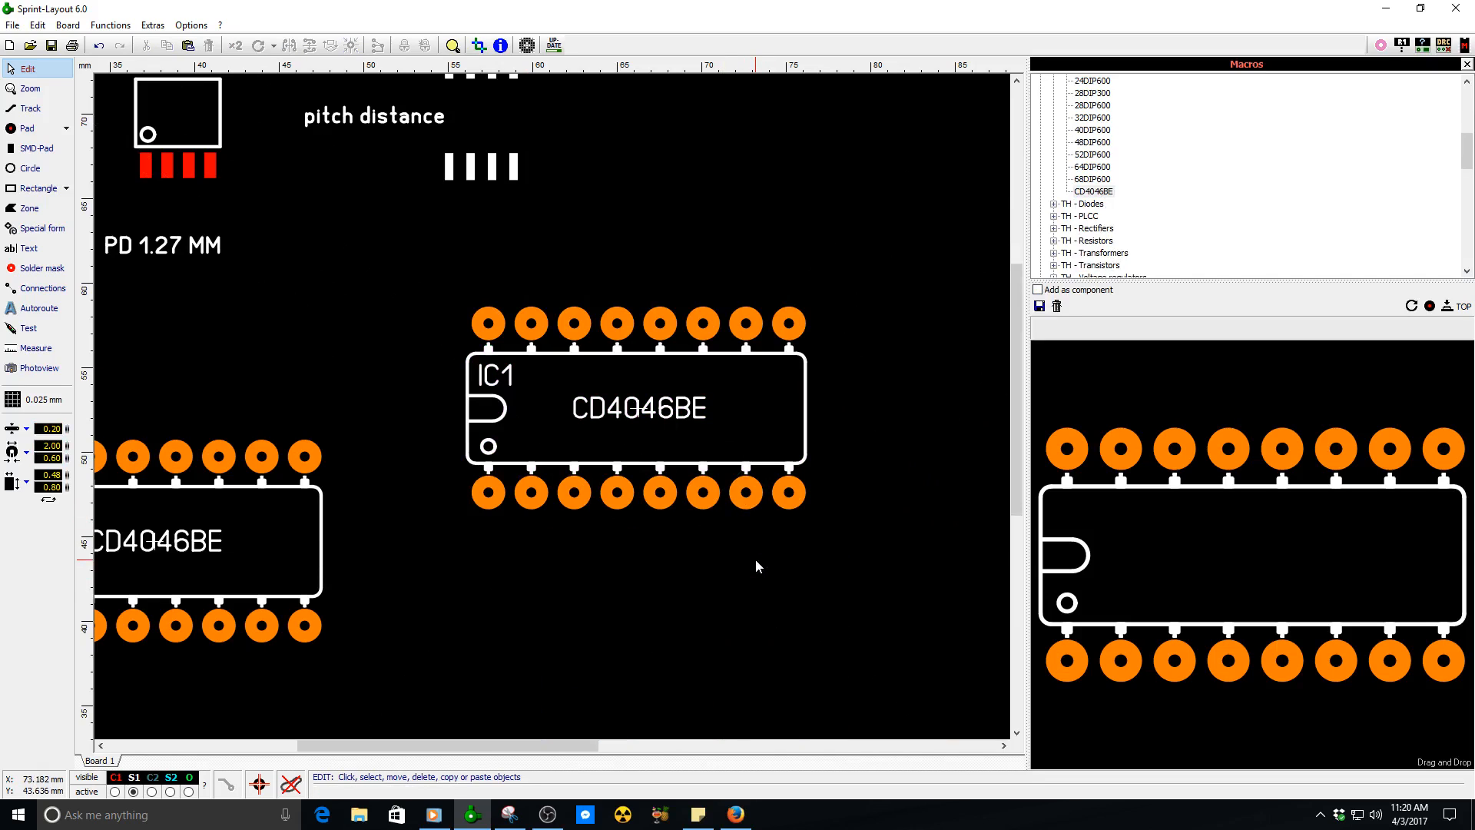
- Insert CD4046BE as a component below the previously inserted one, accept its data, and delete the upper of the two inserted components
{"action": "left_click", "coordinate": [1096, 193]}
{"action": "left_click", "coordinate": [1039, 290]}
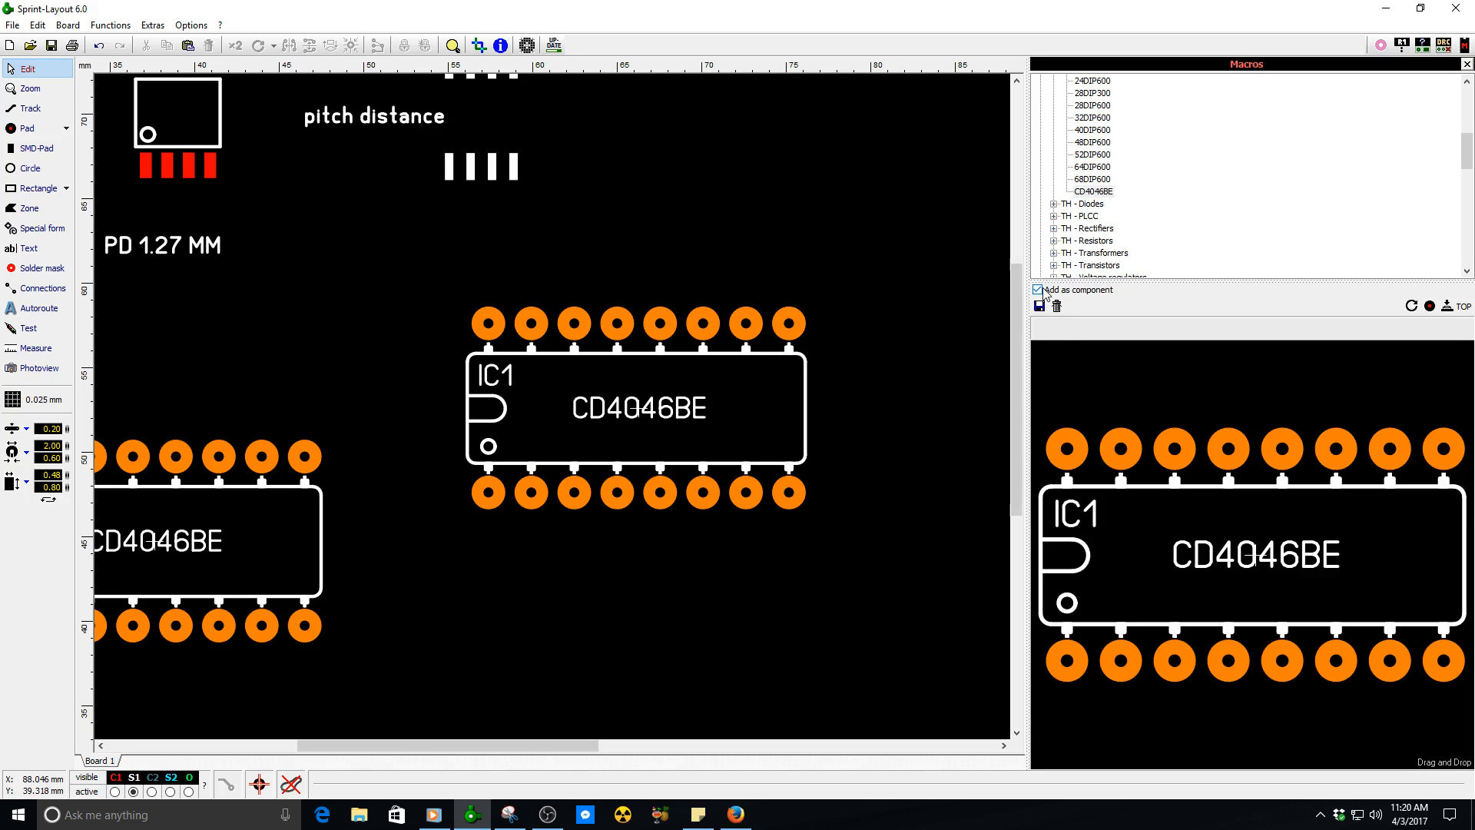
{"action": "left_click_drag", "start_coordinate": [1095, 192], "coordinate": [503, 594]}
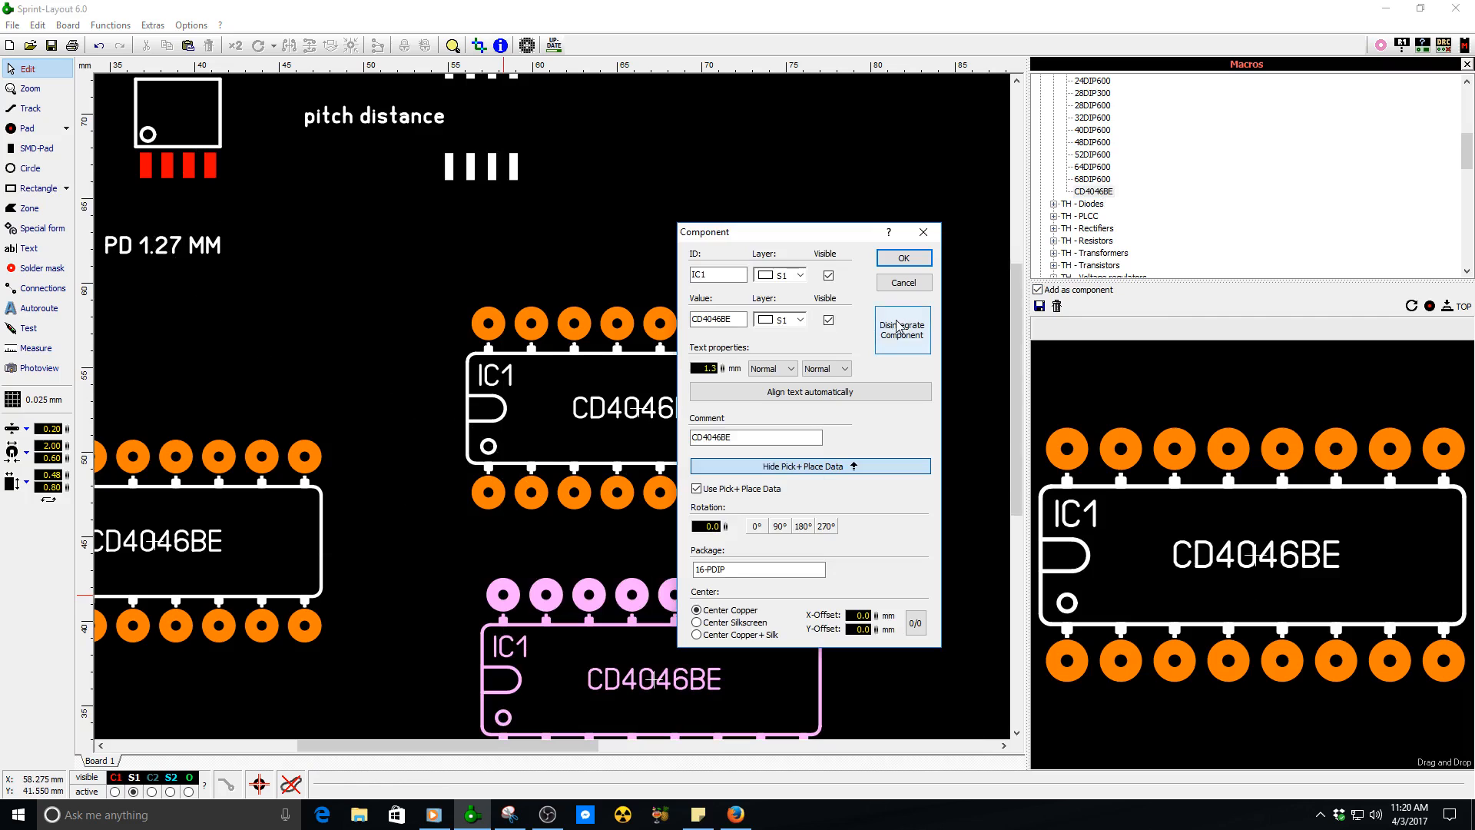
{"action": "left_click", "coordinate": [904, 258]}
{"action": "scroll", "coordinate": [846, 445], "scroll_direction": "down", "scroll_amount": 1}
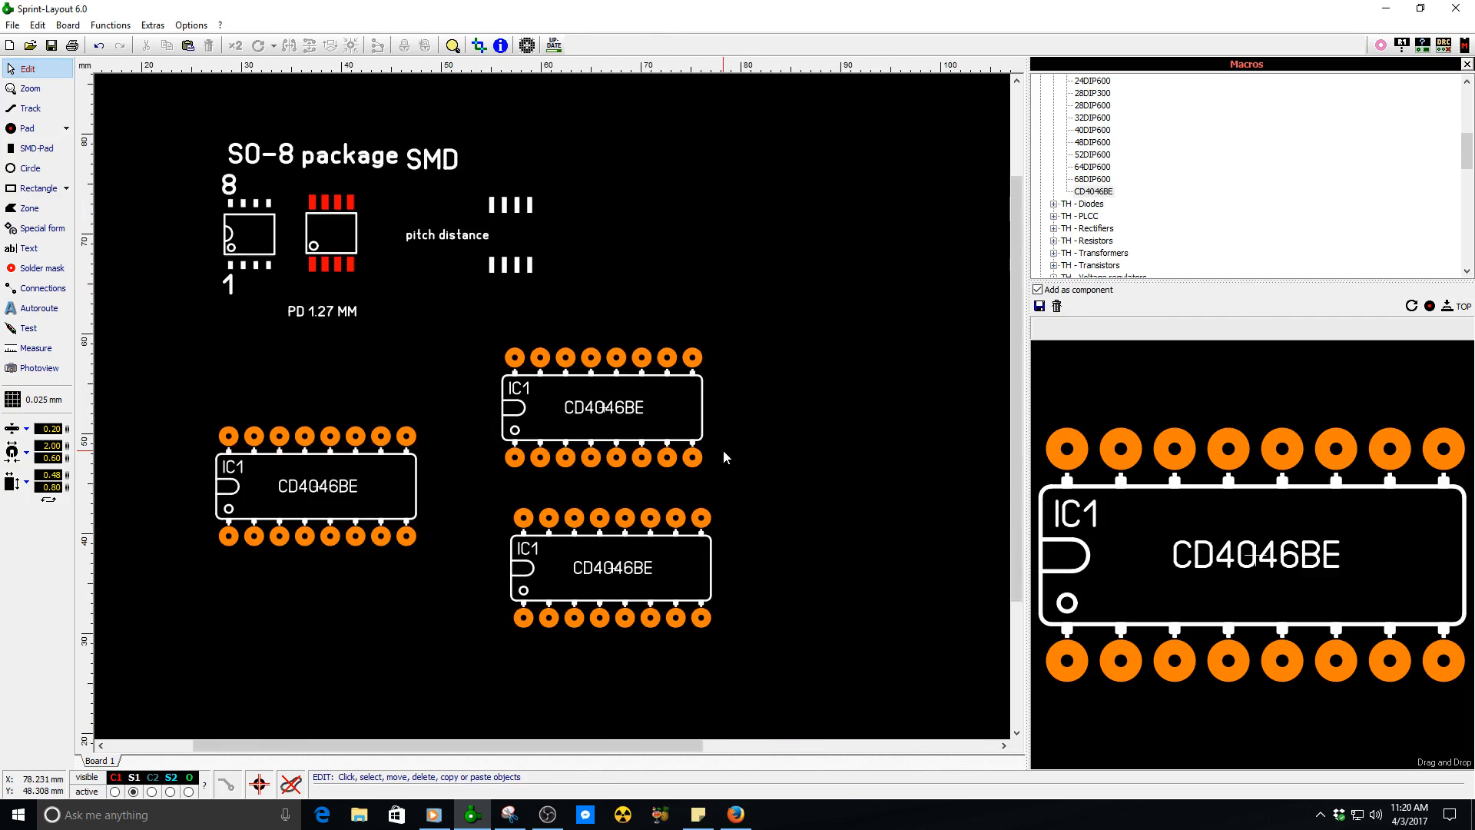
{"action": "left_click", "coordinate": [674, 464]}
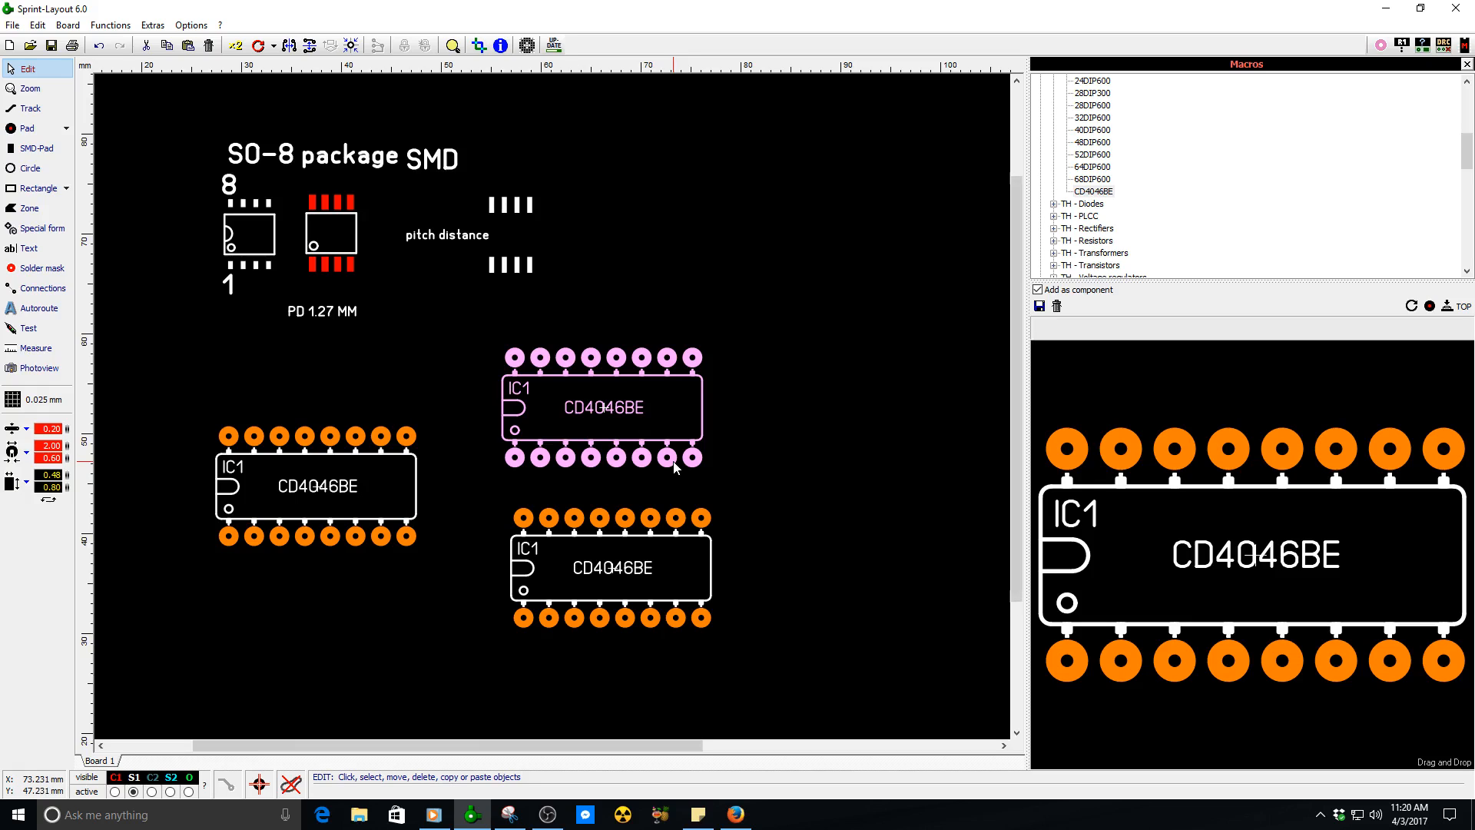
{"action": "key", "text": "Delete"}
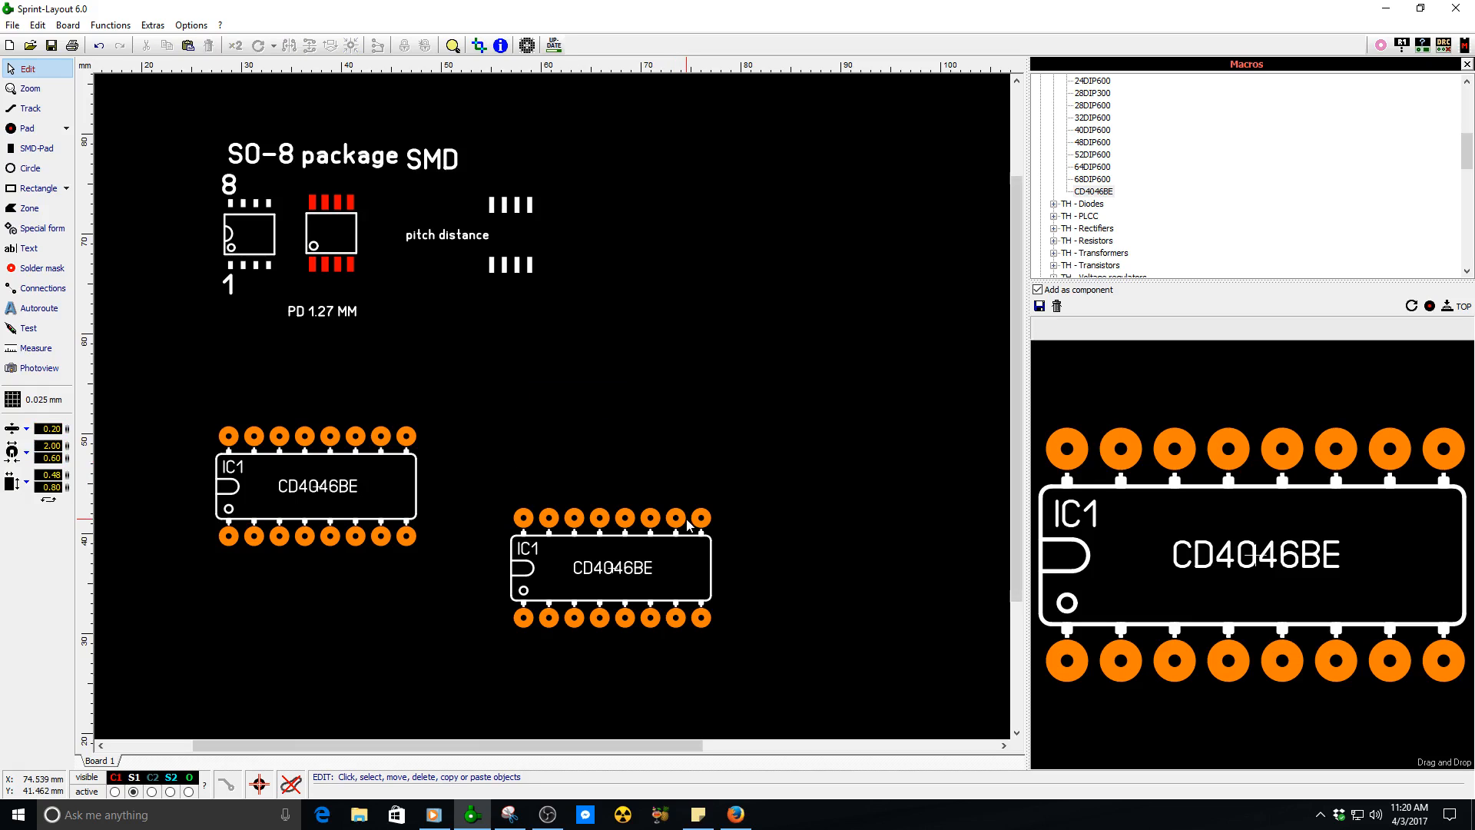
- Set the pick-and-place rotation of the remaining inserted CD4046BE component to 90° and apply its component data
{"action": "left_click", "coordinate": [650, 524]}
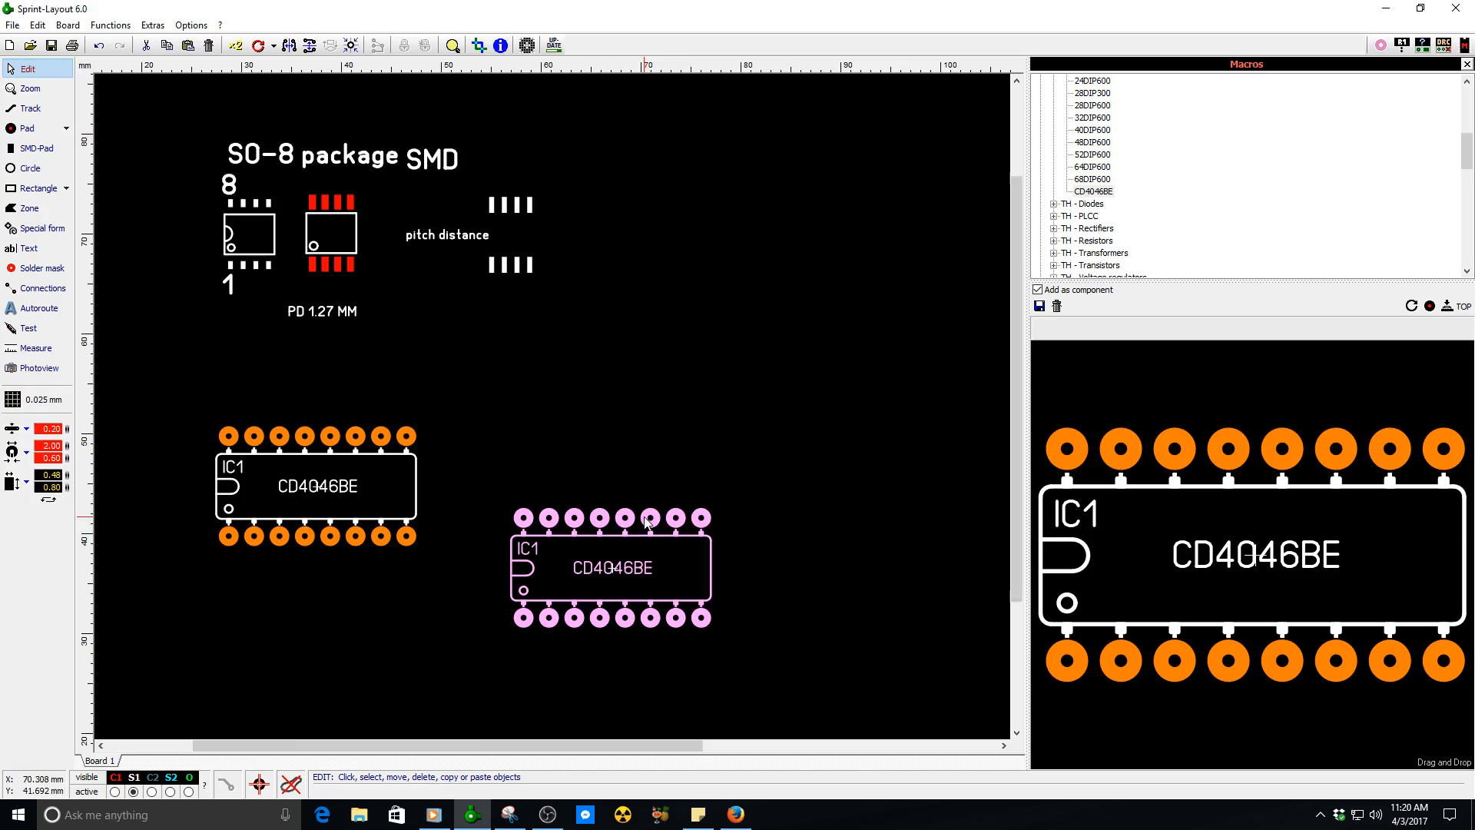
{"action": "double_click", "coordinate": [653, 528]}
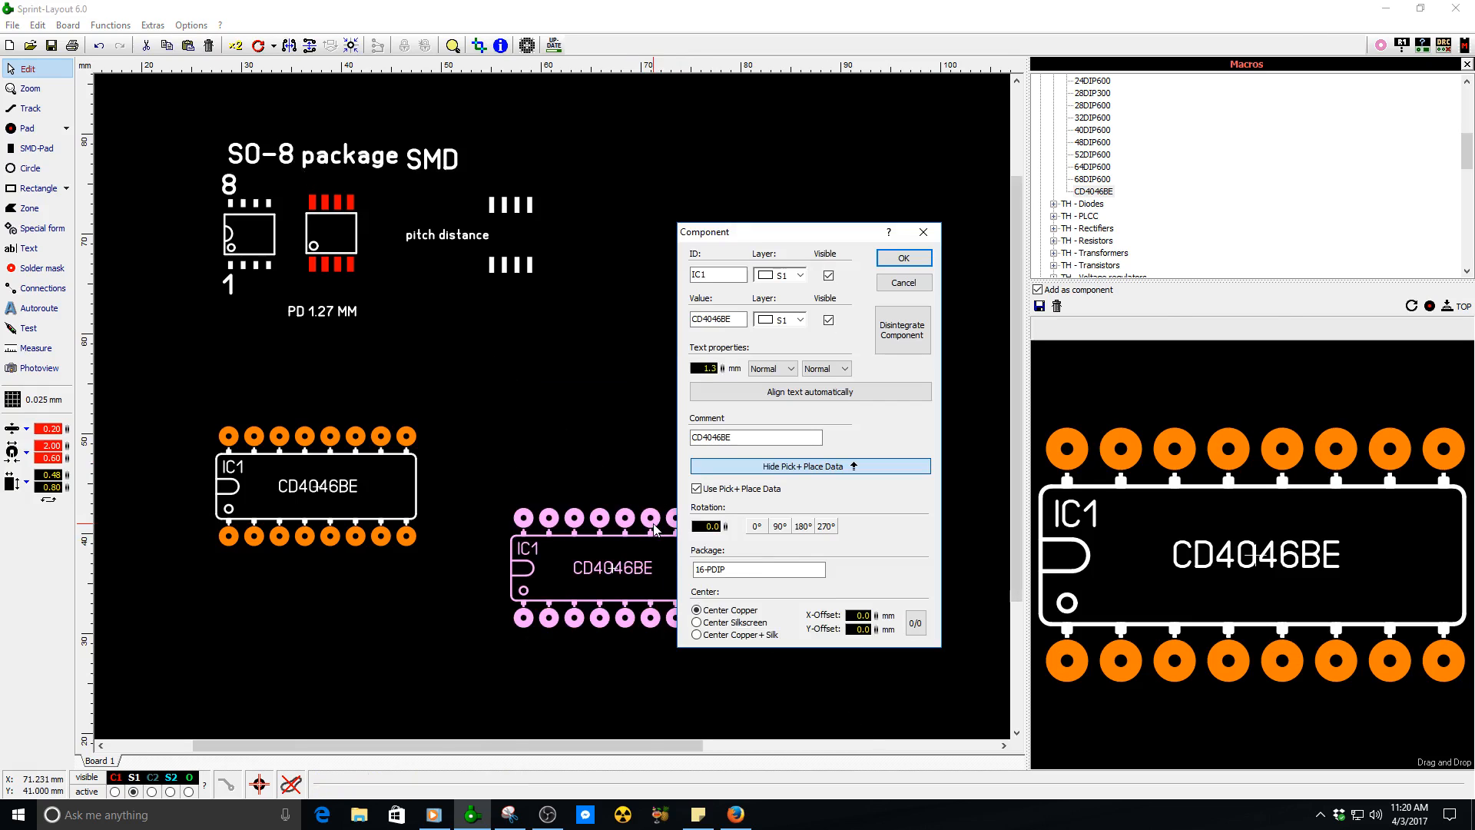
{"action": "left_click", "coordinate": [779, 527]}
{"action": "left_click", "coordinate": [900, 261]}
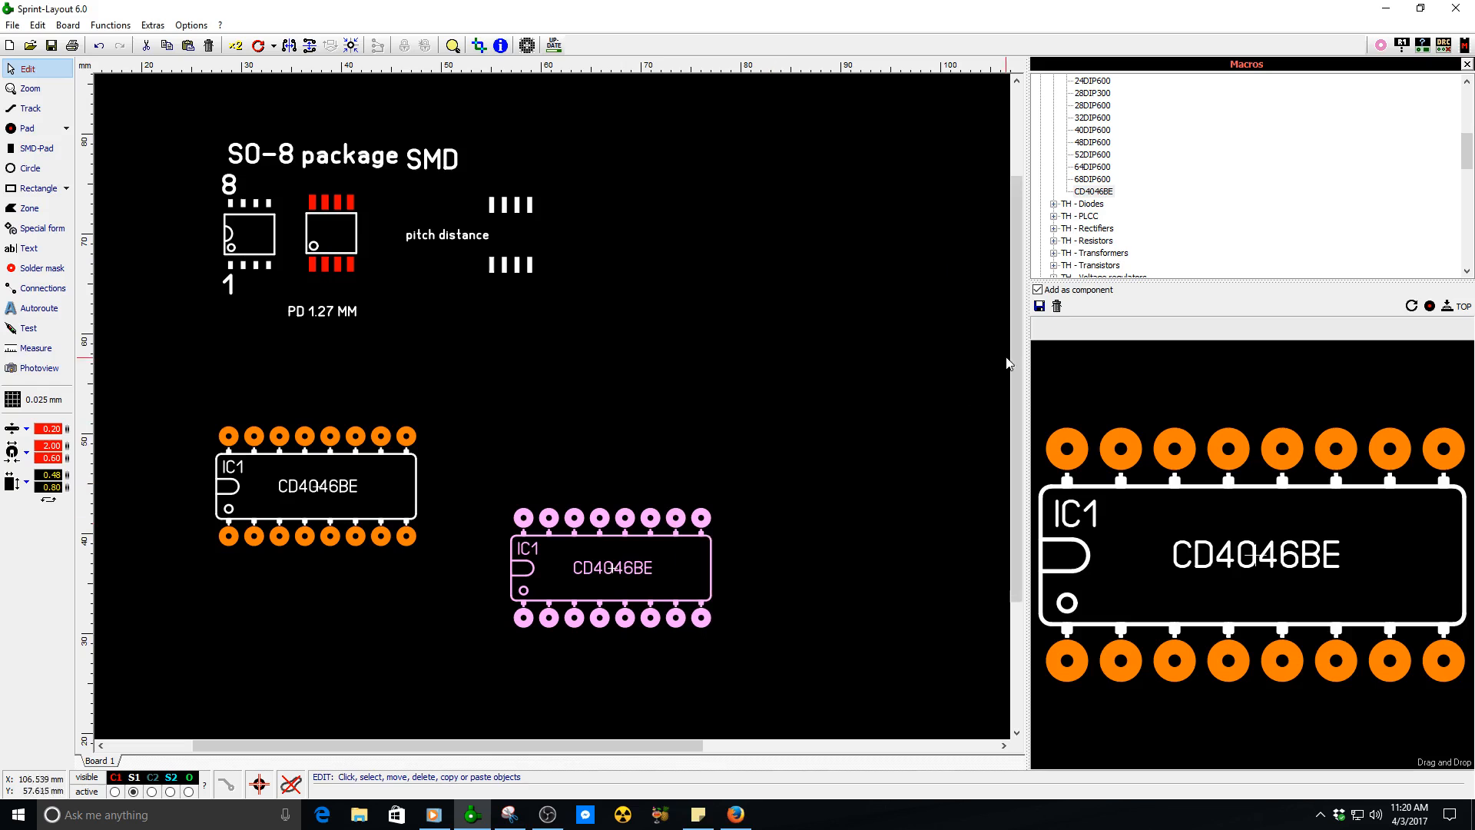
- Save the selected component in TH - DIL as macro "CD4046BE 90 degree" and insert it as a component above the existing one
{"action": "left_click", "coordinate": [1039, 306]}
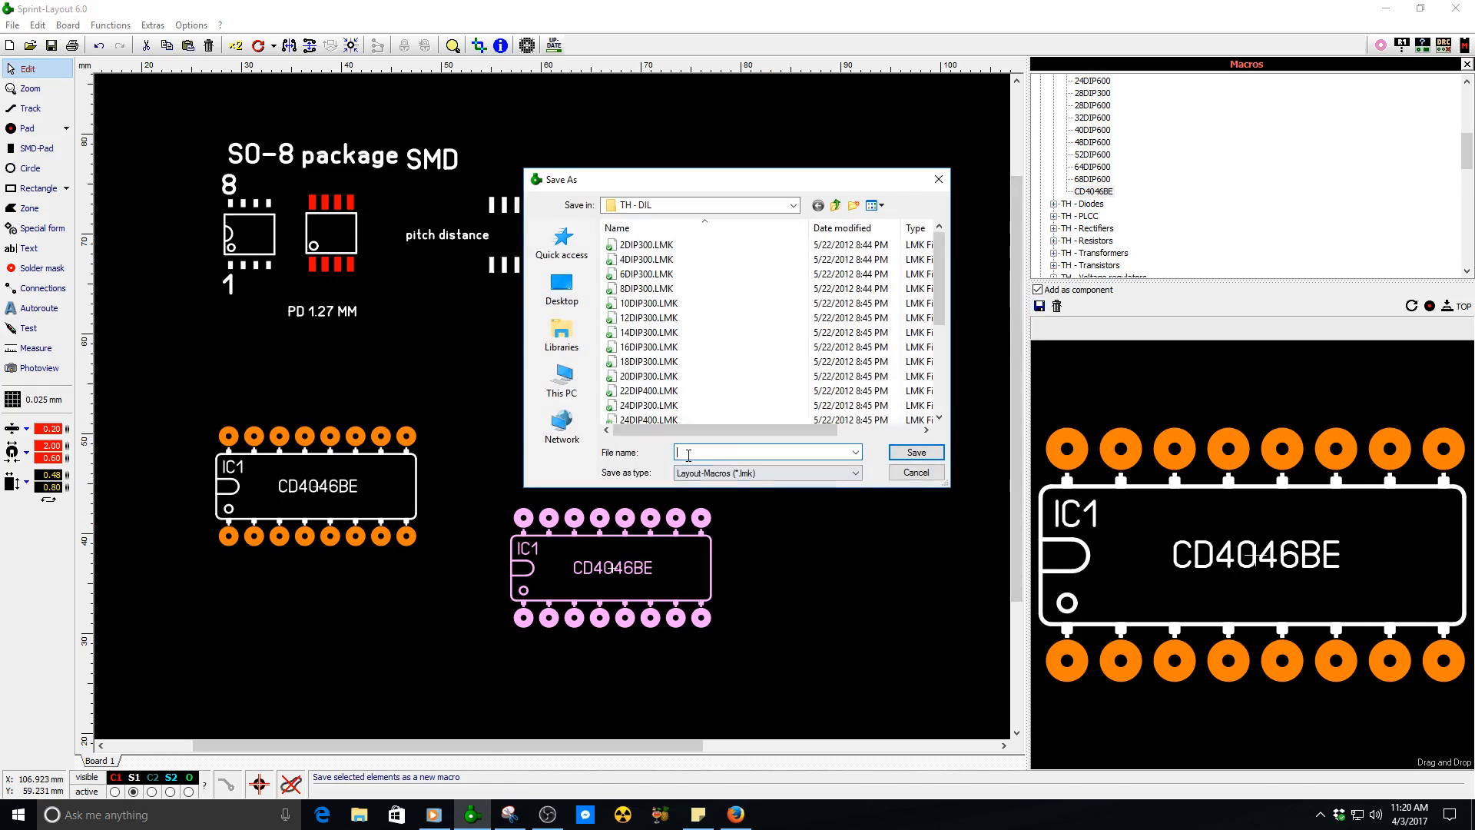
{"action": "right_click", "coordinate": [689, 453]}
{"action": "left_click", "coordinate": [730, 522]}
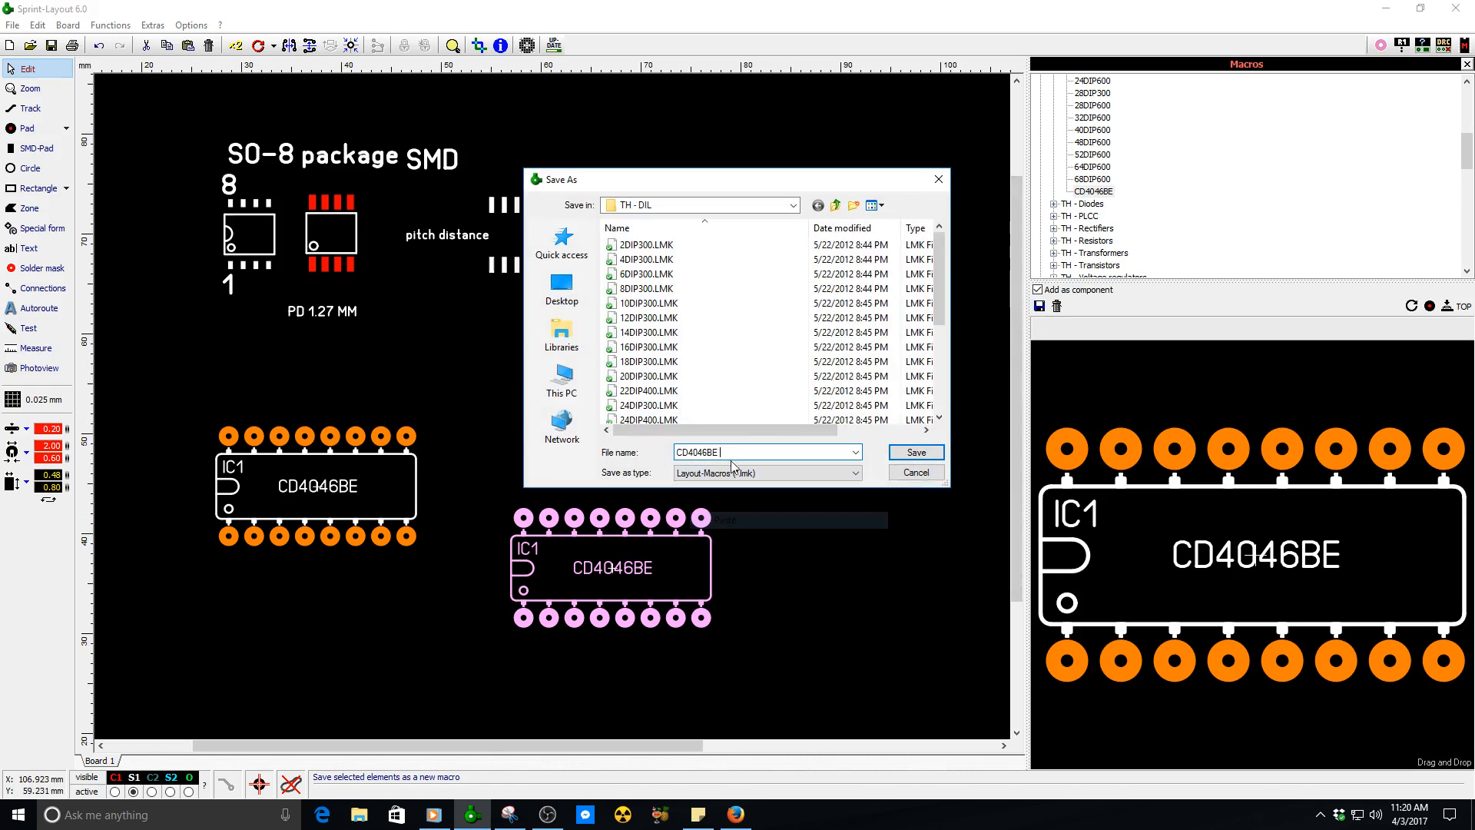
{"action": "type", "text": "90 degree"}
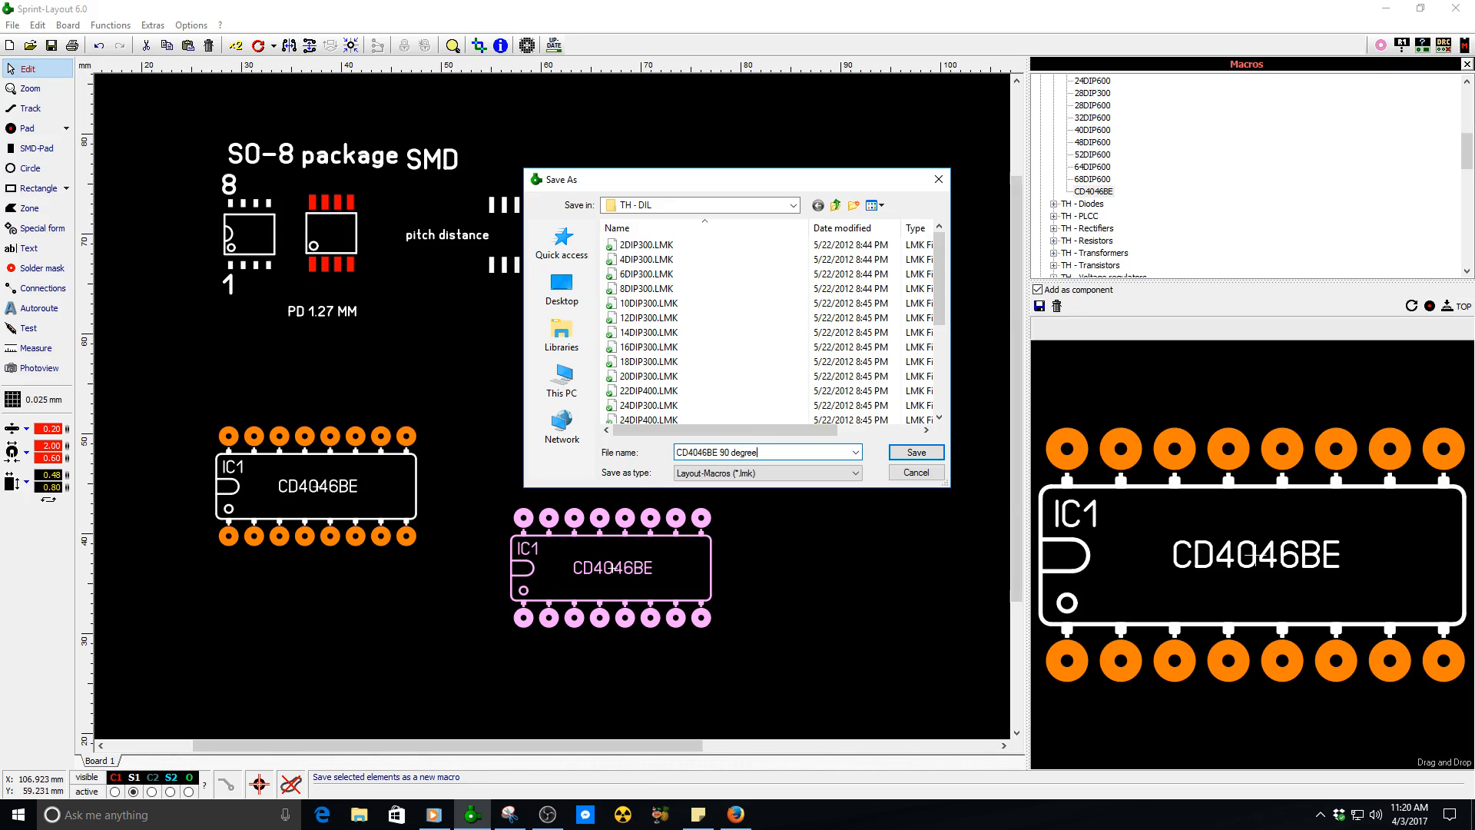
{"action": "left_click", "coordinate": [915, 452]}
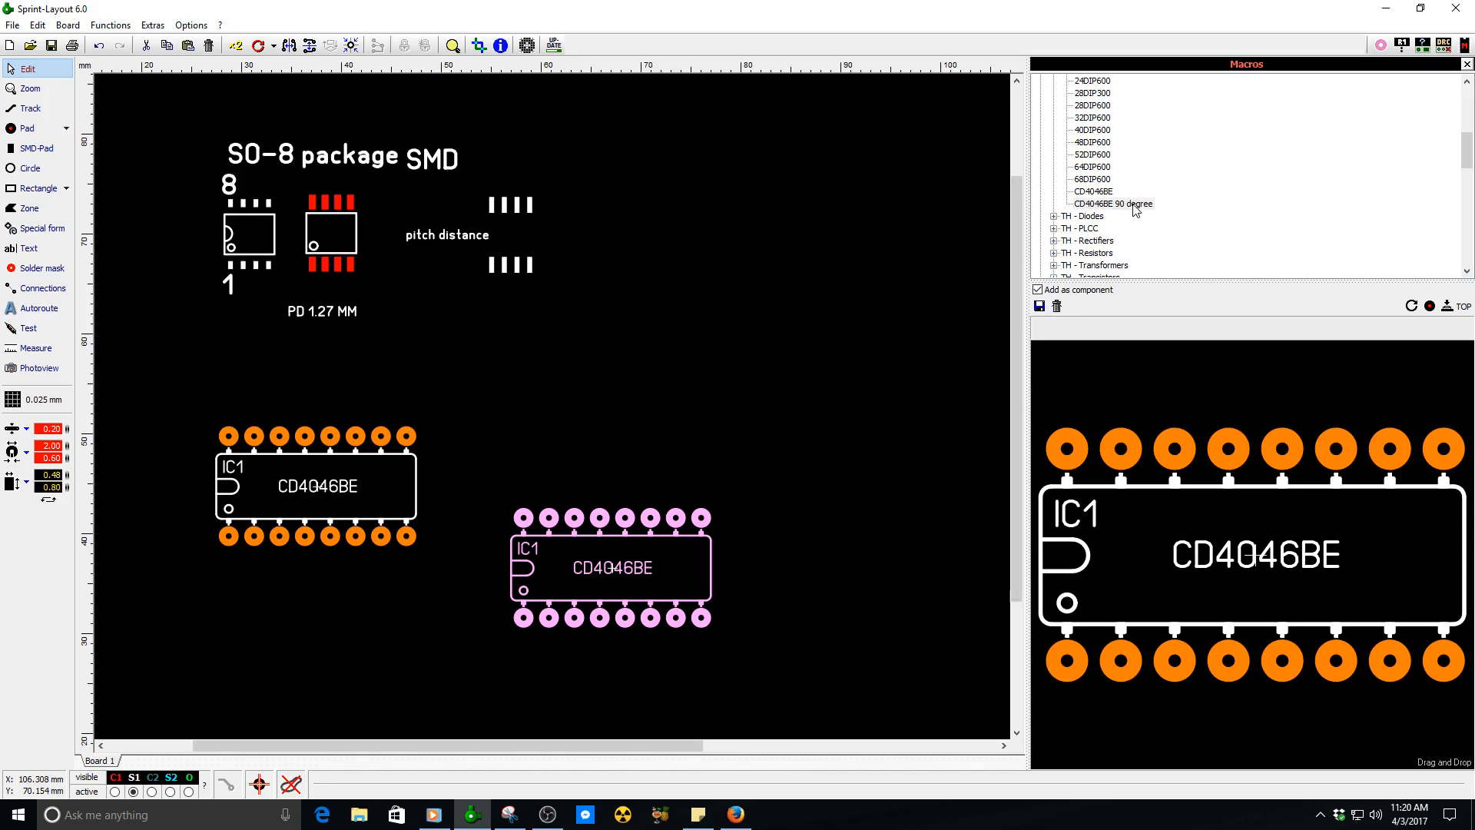
{"action": "left_click_drag", "start_coordinate": [1135, 209], "coordinate": [698, 309]}
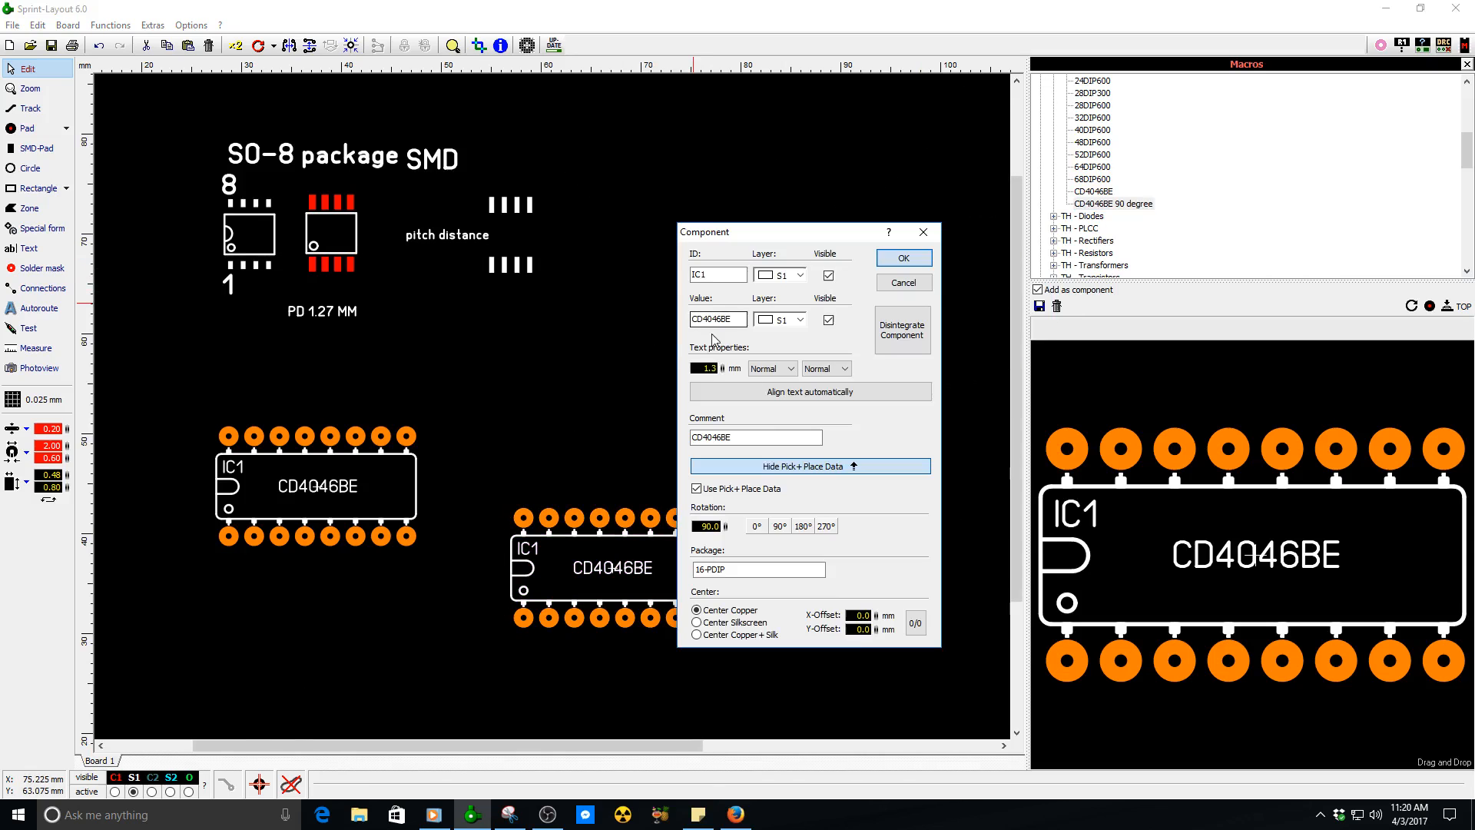
{"action": "left_click", "coordinate": [912, 285]}
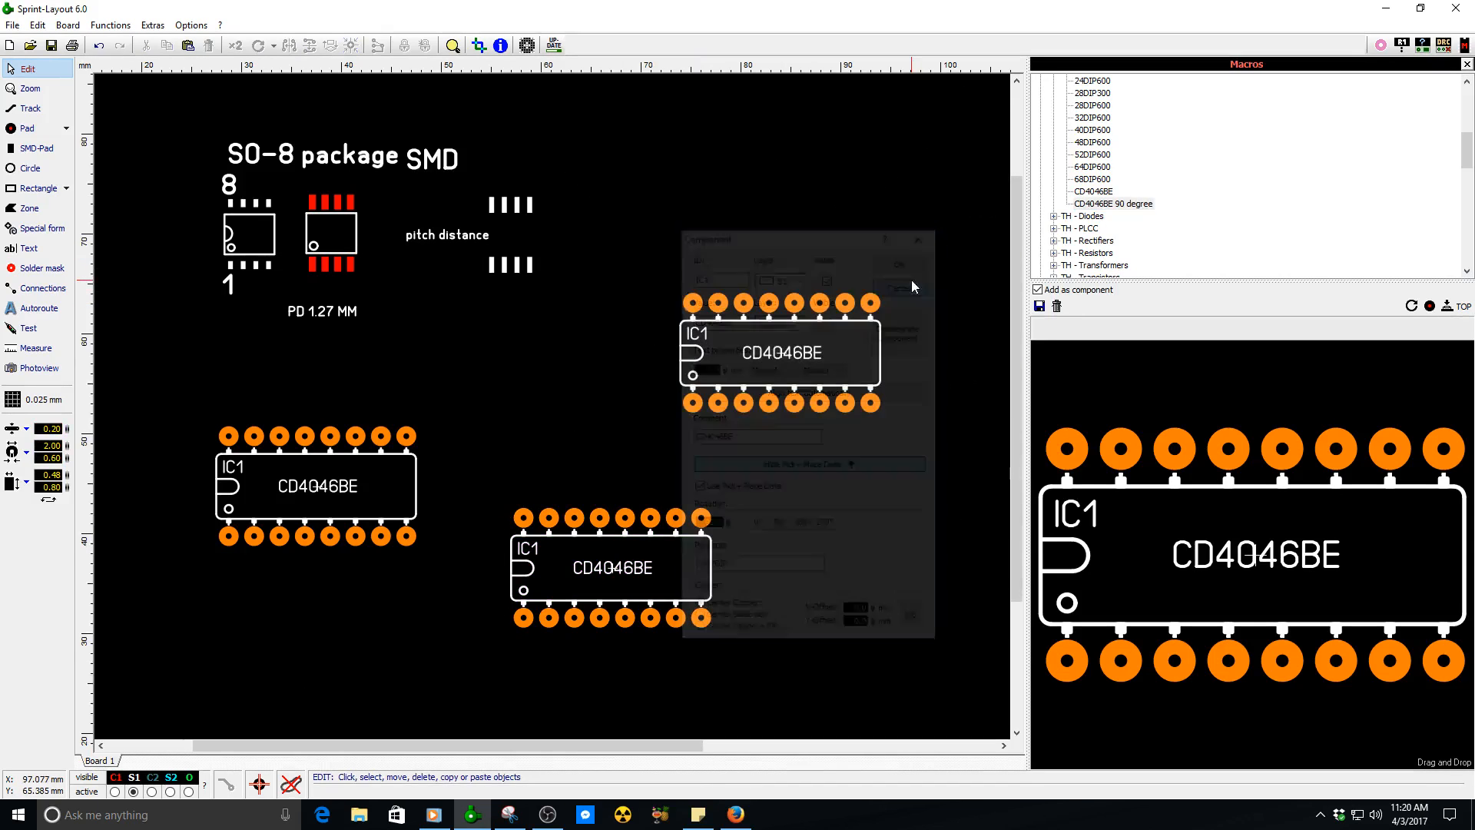
- Delete the "CD4046BE 90 degree" macro file and remove the component inserted from it
{"action": "left_click", "coordinate": [1113, 205]}
{"action": "left_click", "coordinate": [1057, 306]}
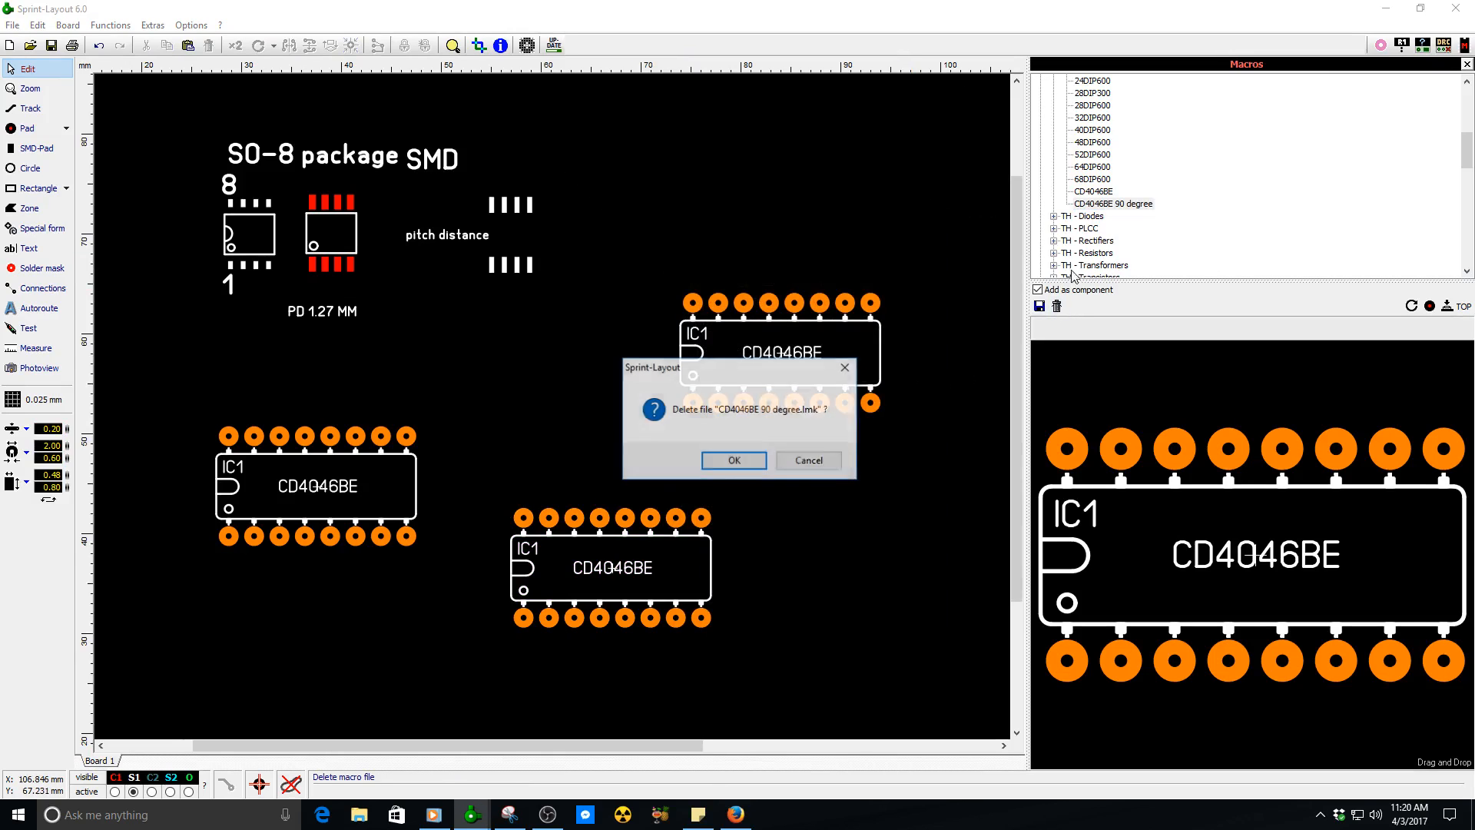
{"action": "left_click", "coordinate": [734, 460]}
{"action": "left_click_drag", "start_coordinate": [870, 398], "coordinate": [790, 449]}
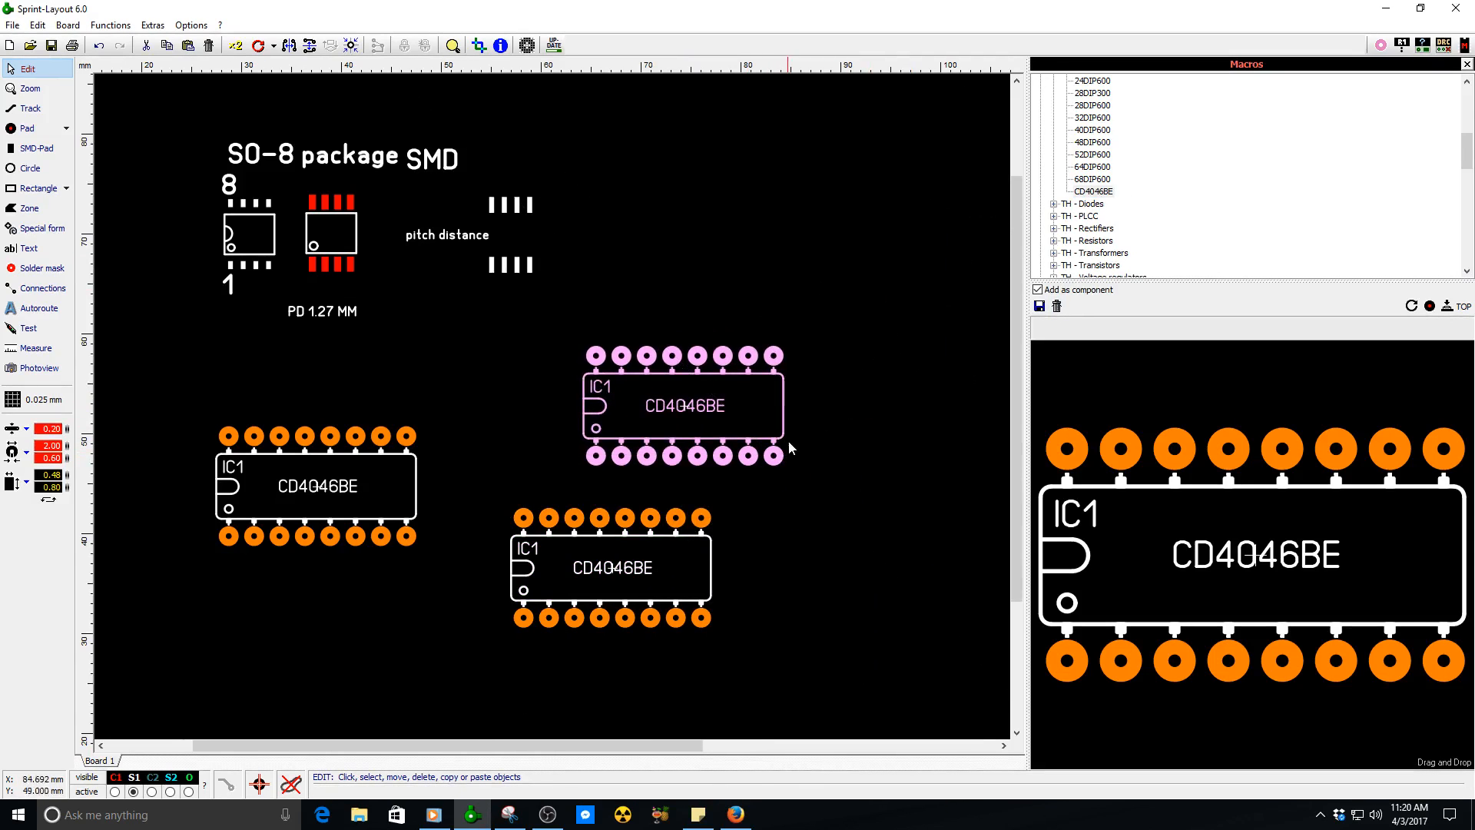
{"action": "key", "text": "Delete"}
- Move the remaining inserted CD4046BE component up beside the original one
{"action": "left_click_drag", "start_coordinate": [643, 520], "coordinate": [667, 411]}
{"action": "left_click_drag", "start_coordinate": [791, 377], "coordinate": [630, 528]}
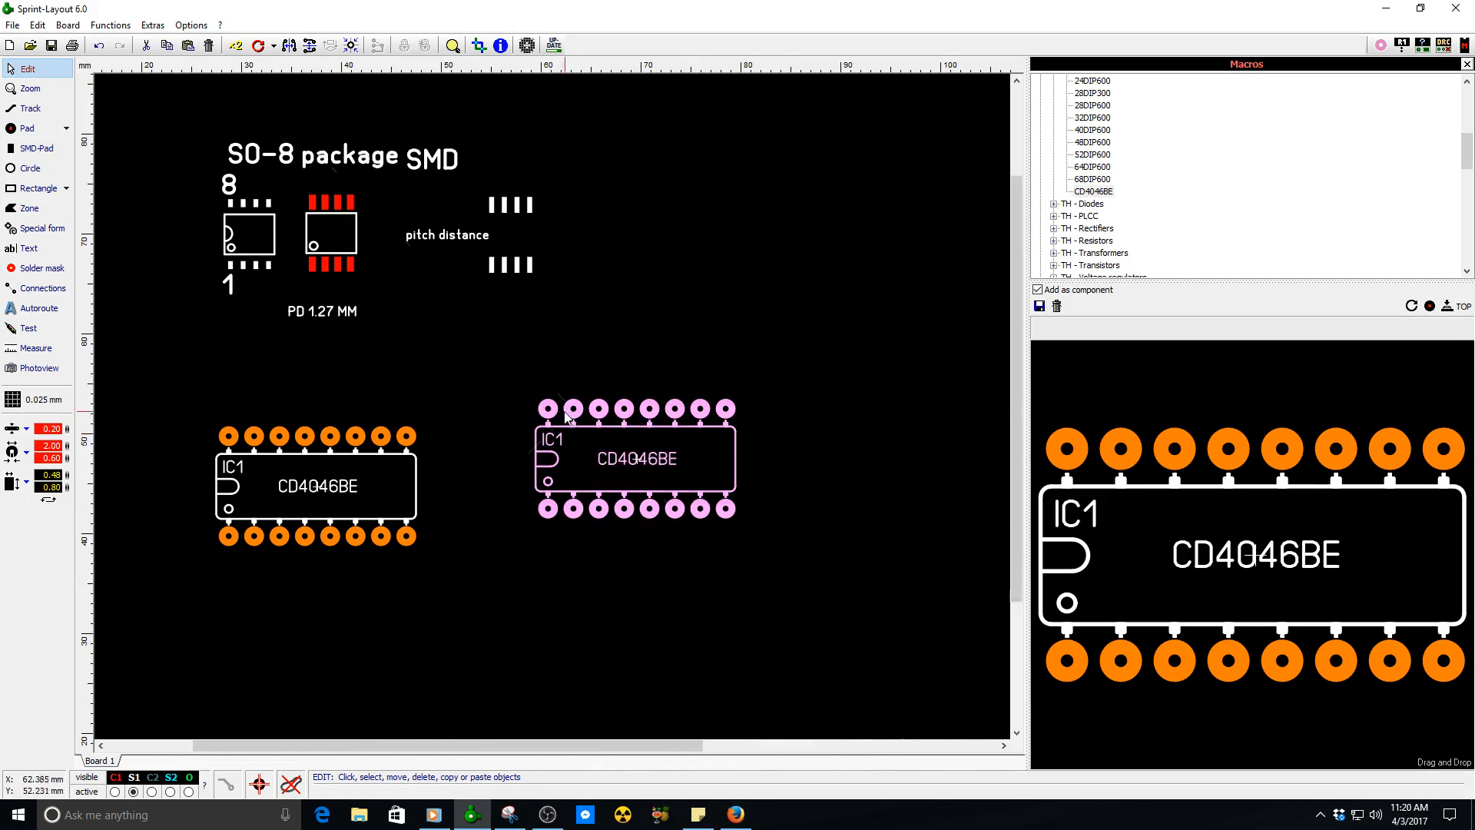
{"action": "left_click_drag", "start_coordinate": [563, 411], "coordinate": [501, 445]}
{"action": "scroll", "coordinate": [501, 445], "scroll_direction": "up", "scroll_amount": 3}
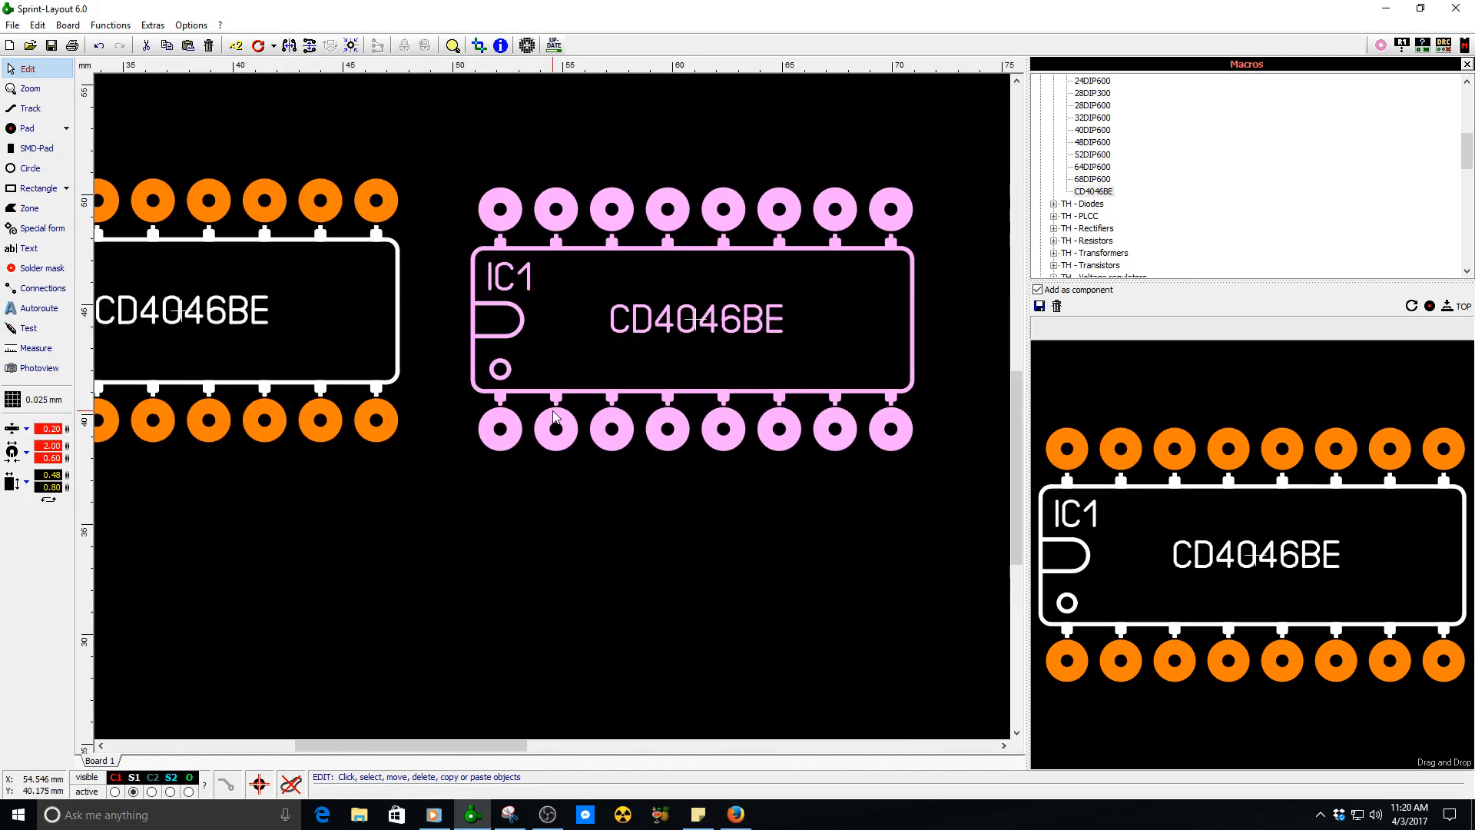
{"action": "left_click", "coordinate": [637, 450]}
- Delete both CD4046BE components from the board
{"action": "scroll", "coordinate": [714, 592], "scroll_direction": "down", "scroll_amount": 2}
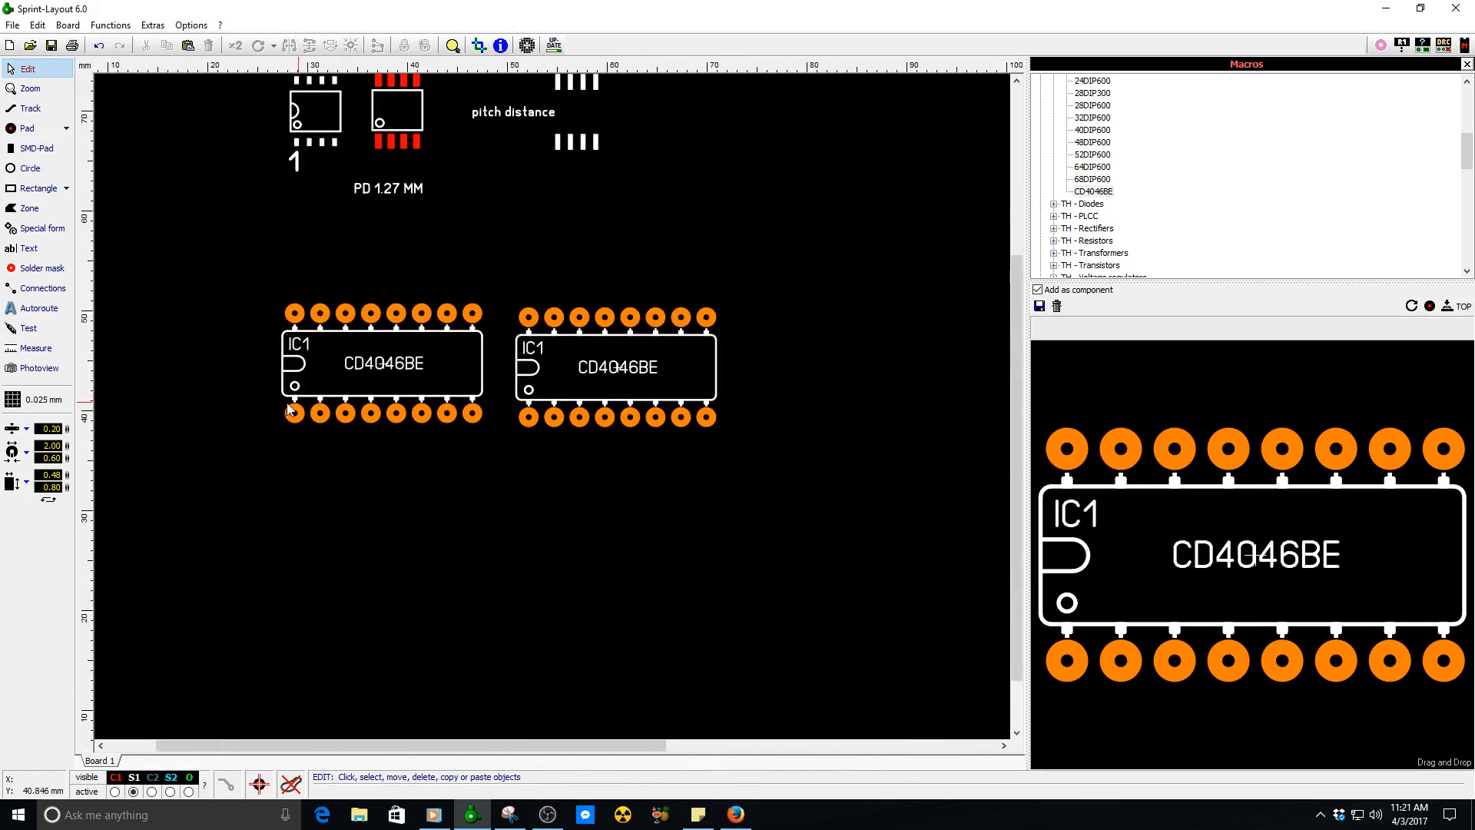
{"action": "scroll", "coordinate": [290, 407], "scroll_direction": "up", "scroll_amount": 3}
{"action": "scroll", "coordinate": [565, 417], "scroll_direction": "down", "scroll_amount": 2}
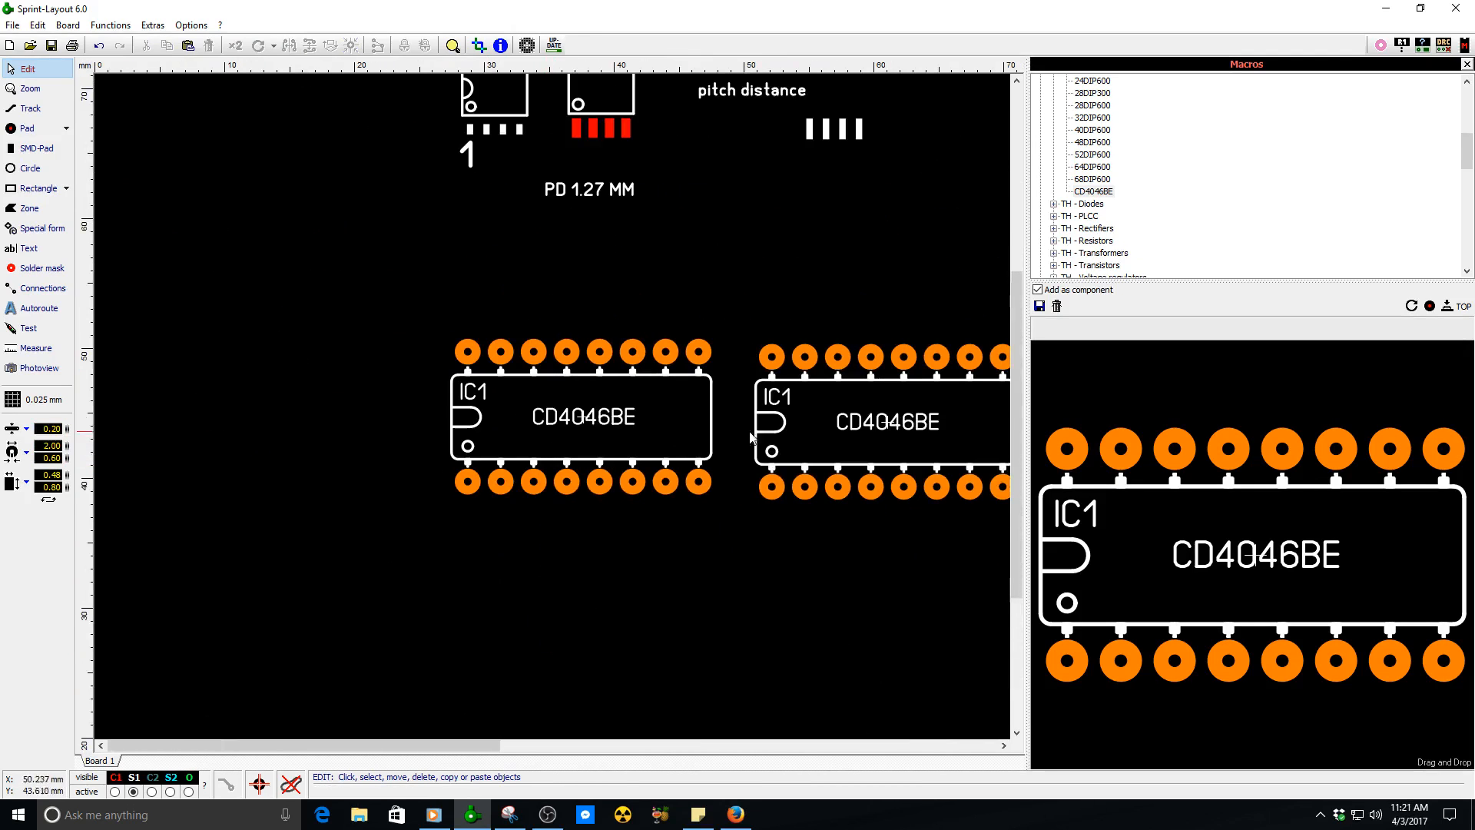
{"action": "mouse_move", "coordinate": [614, 286]}
{"action": "left_mouse_down"}
{"action": "mouse_move", "coordinate": [642, 364]}
{"action": "mouse_move", "coordinate": [901, 540]}
{"action": "left_mouse_up"}
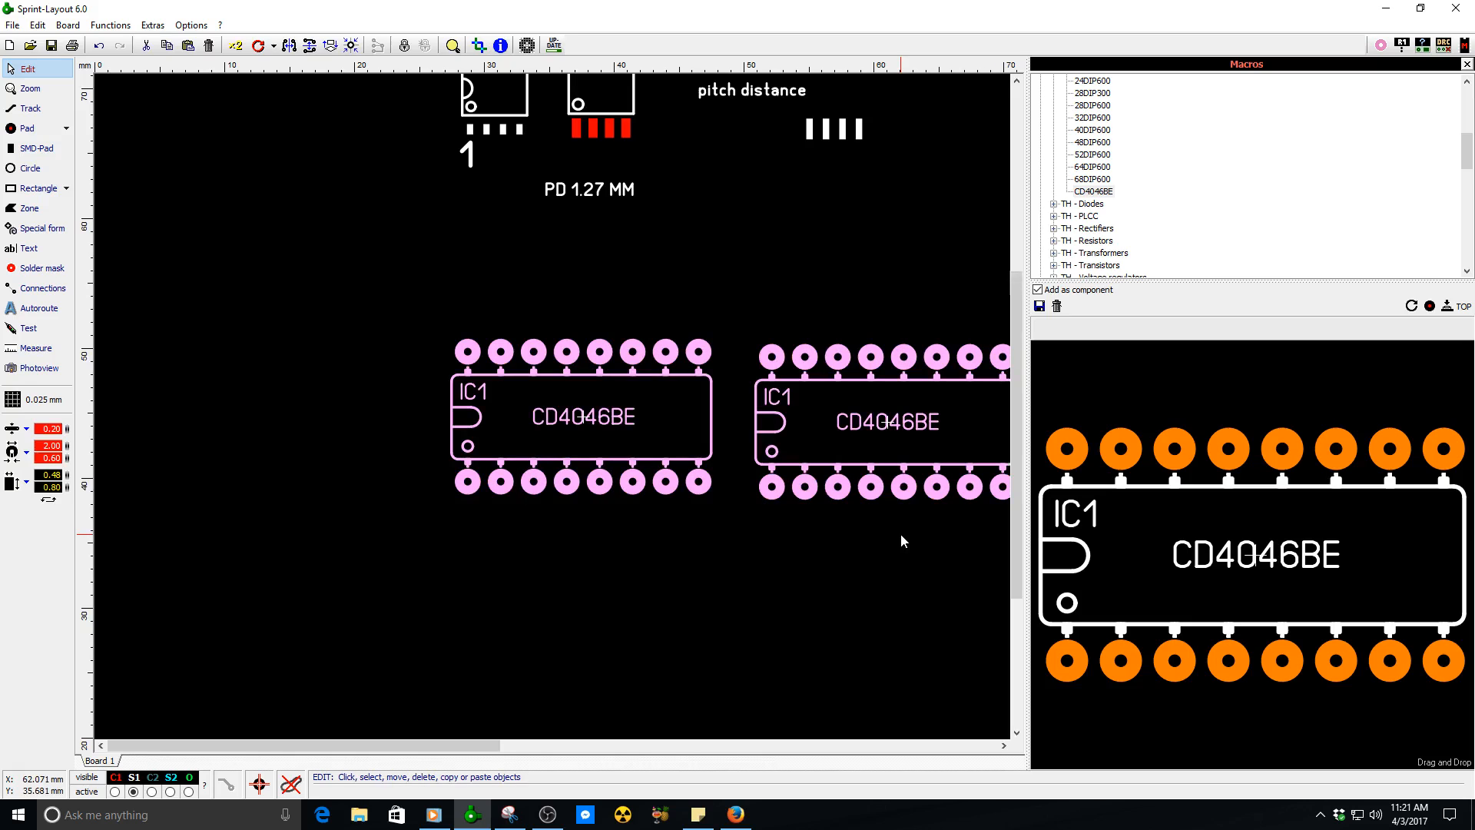
{"action": "key", "text": "Delete"}
- Group the small pads and the body outline of the white-pad SO-8 footprint
{"action": "scroll", "coordinate": [378, 296], "scroll_direction": "down", "scroll_amount": 2}
{"action": "scroll", "coordinate": [552, 406], "scroll_direction": "up", "scroll_amount": 2}
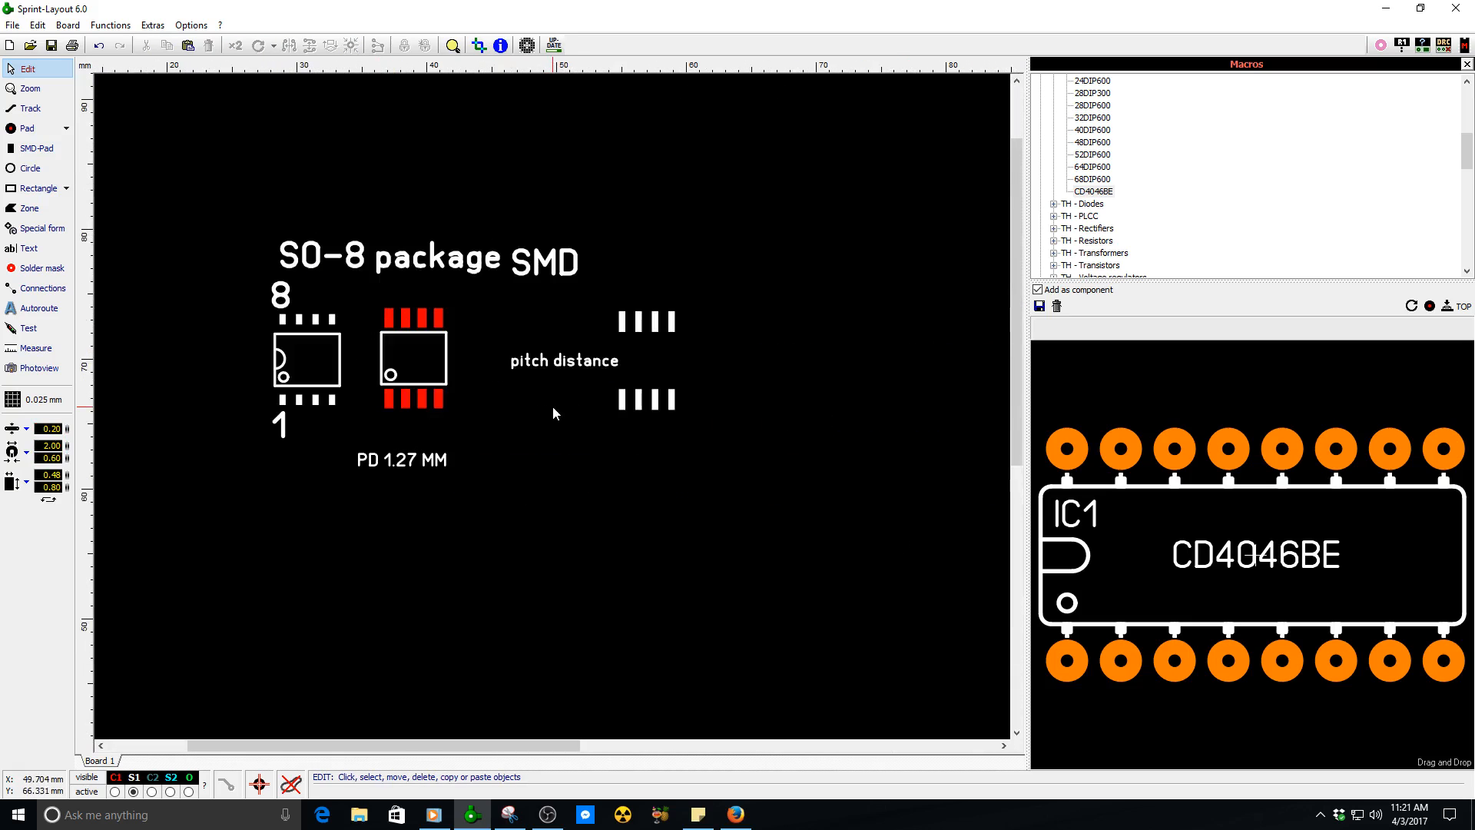
{"action": "scroll", "coordinate": [552, 406], "scroll_direction": "up", "scroll_amount": 1}
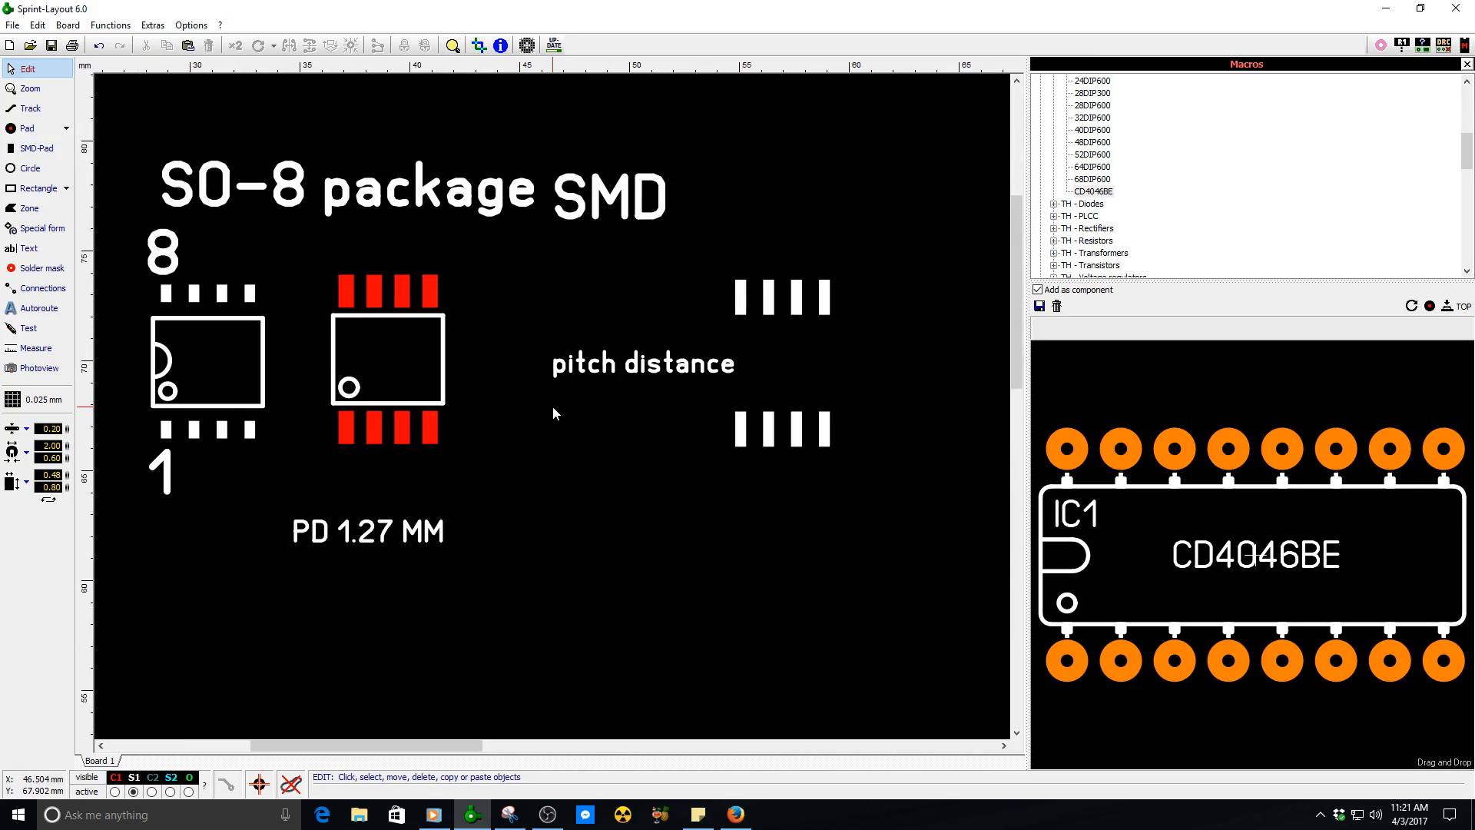
{"action": "left_click", "coordinate": [168, 293]}
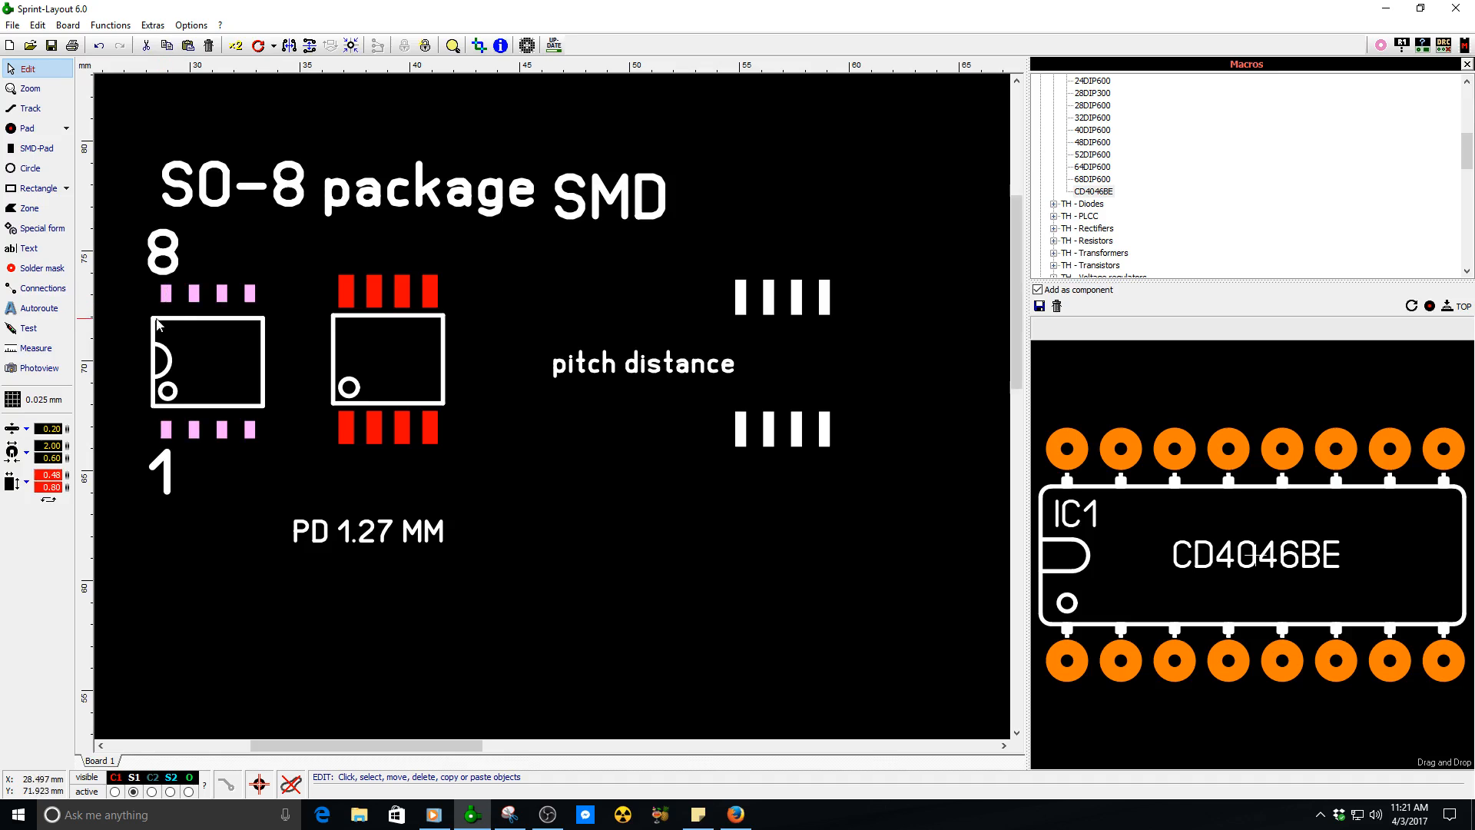
{"action": "left_click_drag", "start_coordinate": [142, 296], "coordinate": [284, 435]}
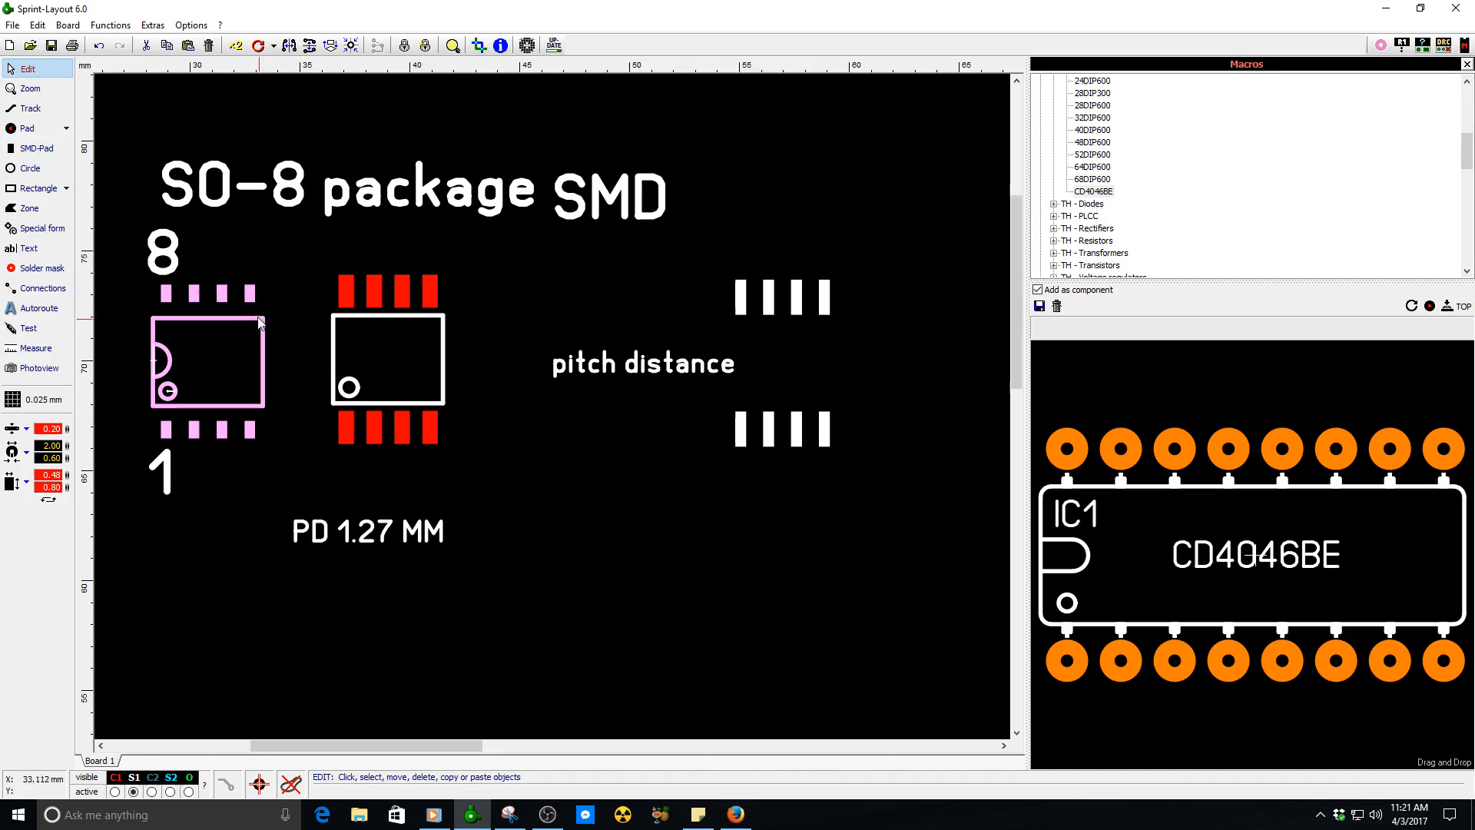
{"action": "right_click", "coordinate": [249, 303]}
{"action": "left_click", "coordinate": [315, 613]}
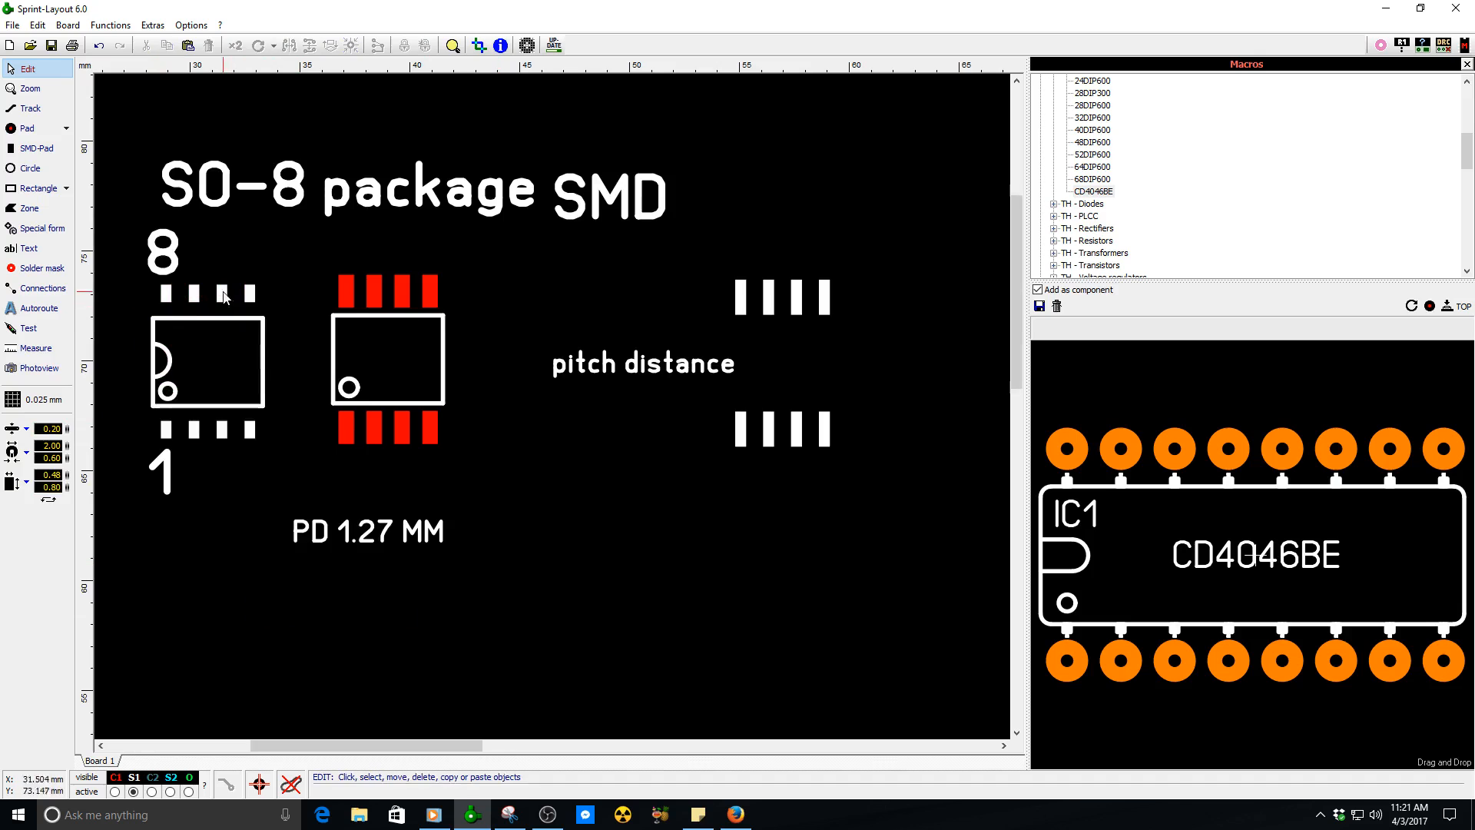
- Overlay the grouped SO-8 footprint on the red-pad footprint and compare their pads
{"action": "left_click_drag", "start_coordinate": [172, 295], "coordinate": [356, 304]}
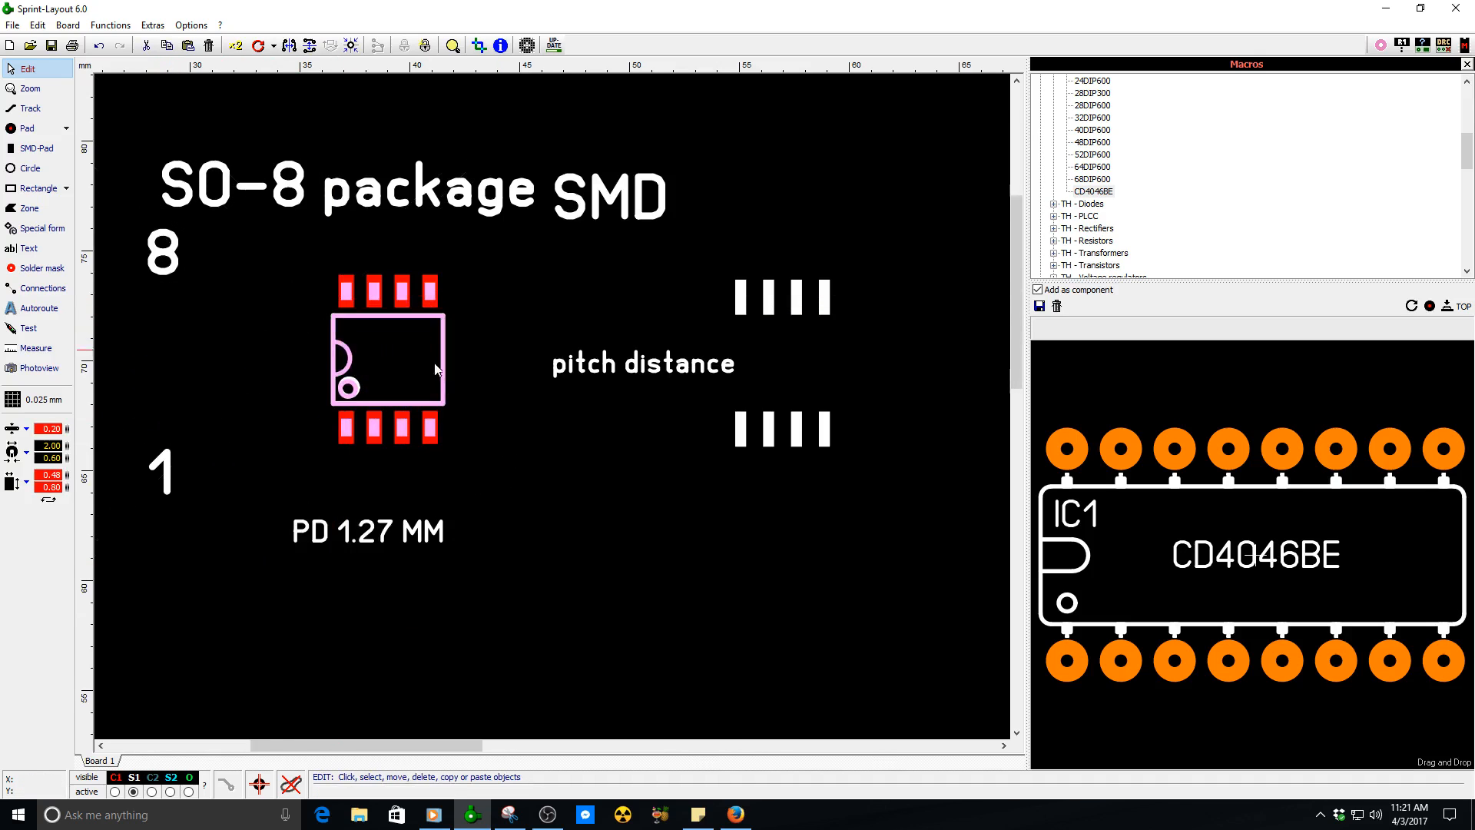
{"action": "scroll", "coordinate": [434, 365], "scroll_direction": "up", "scroll_amount": 3}
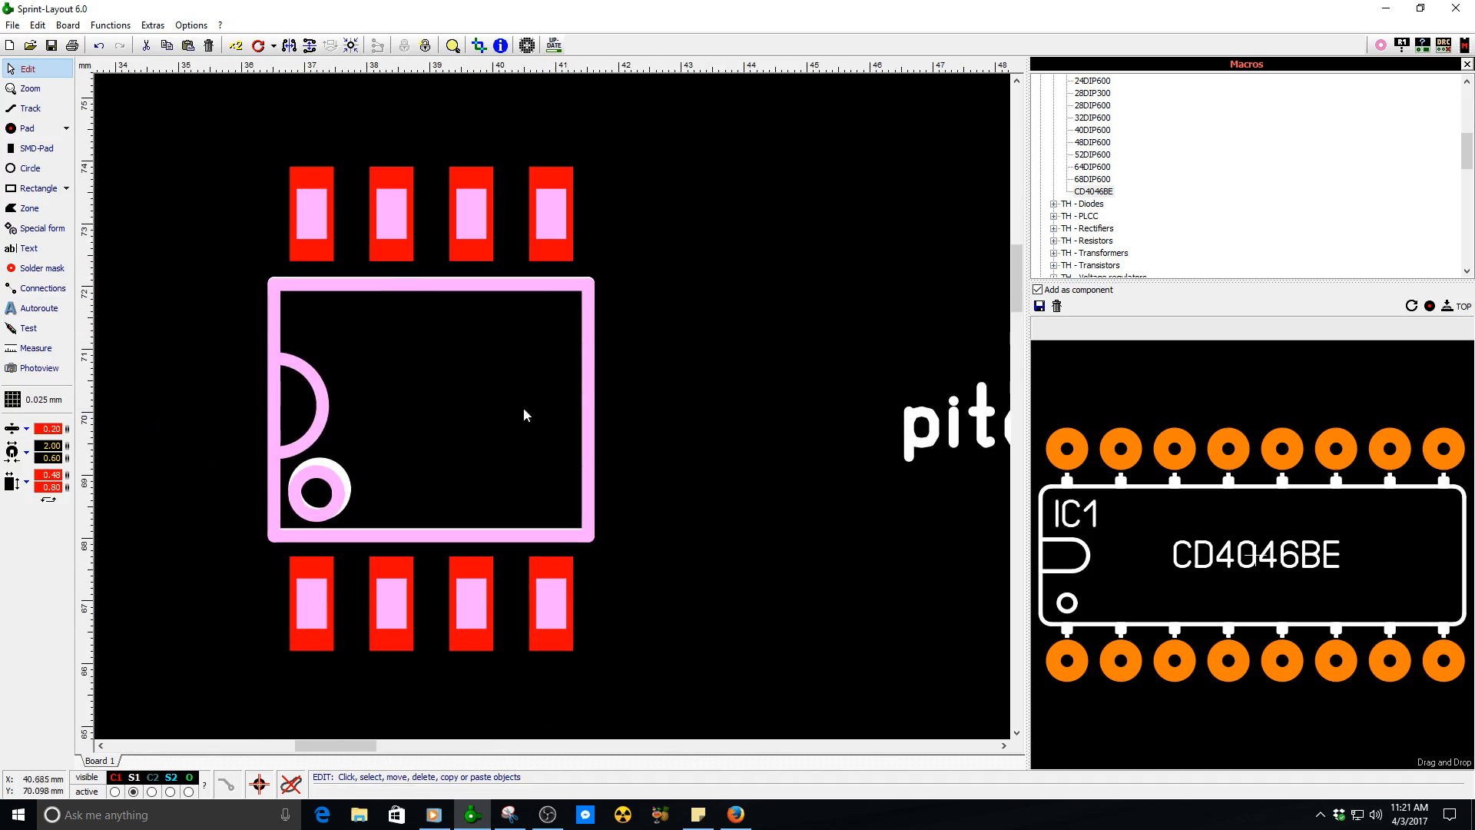
{"action": "left_click", "coordinate": [682, 448]}
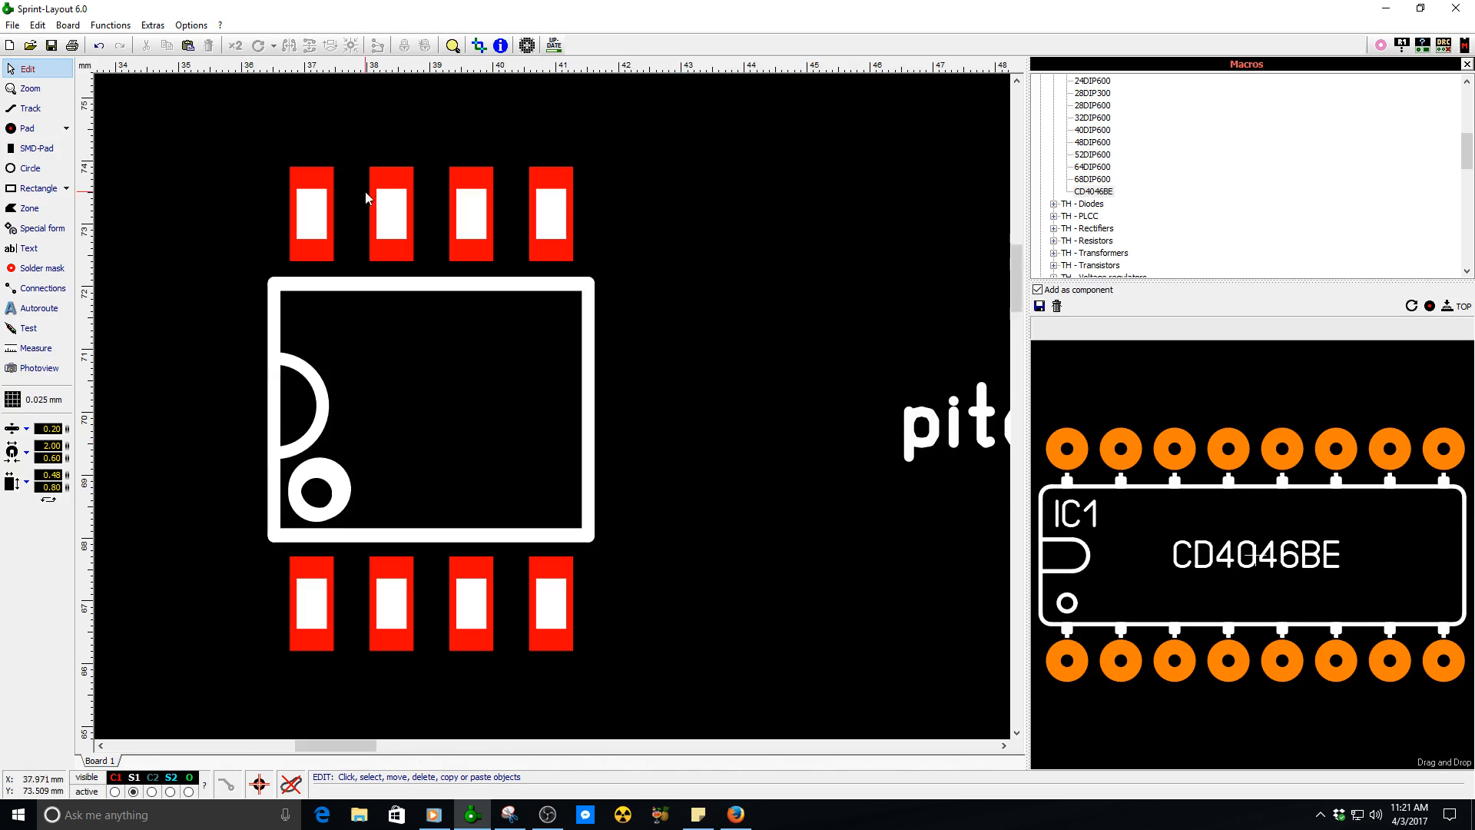
{"action": "scroll", "coordinate": [365, 191], "scroll_direction": "up", "scroll_amount": 2}
{"action": "scroll", "coordinate": [560, 460], "scroll_direction": "up", "scroll_amount": 1}
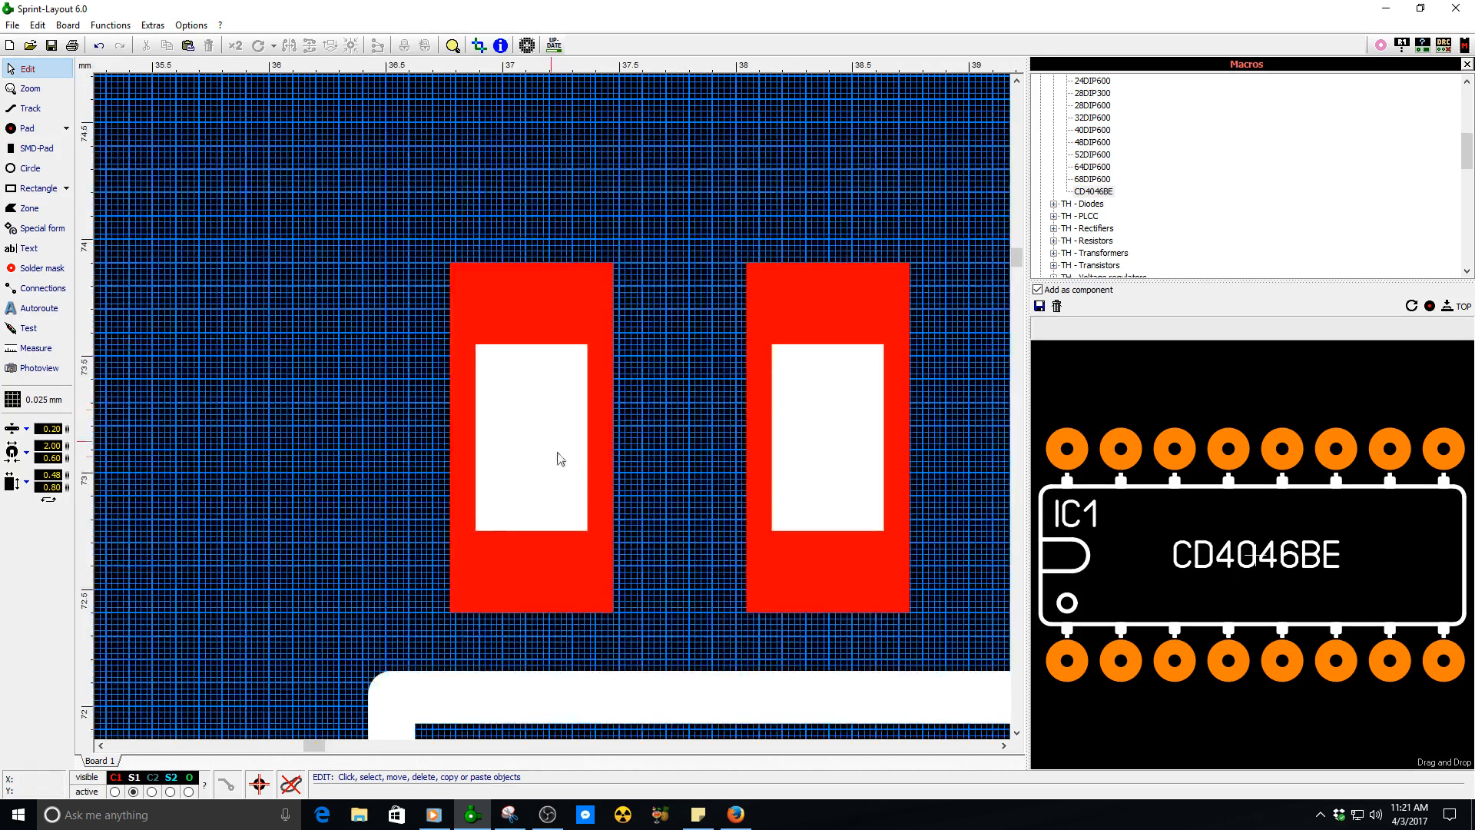
{"action": "scroll", "coordinate": [567, 372], "scroll_direction": "down", "scroll_amount": 3}
{"action": "scroll", "coordinate": [577, 361], "scroll_direction": "up", "scroll_amount": 2}
- Check the size of the red pads and move the grouped SO-8 footprint off to the left of the red-pad footprint
{"action": "left_click", "coordinate": [577, 361]}
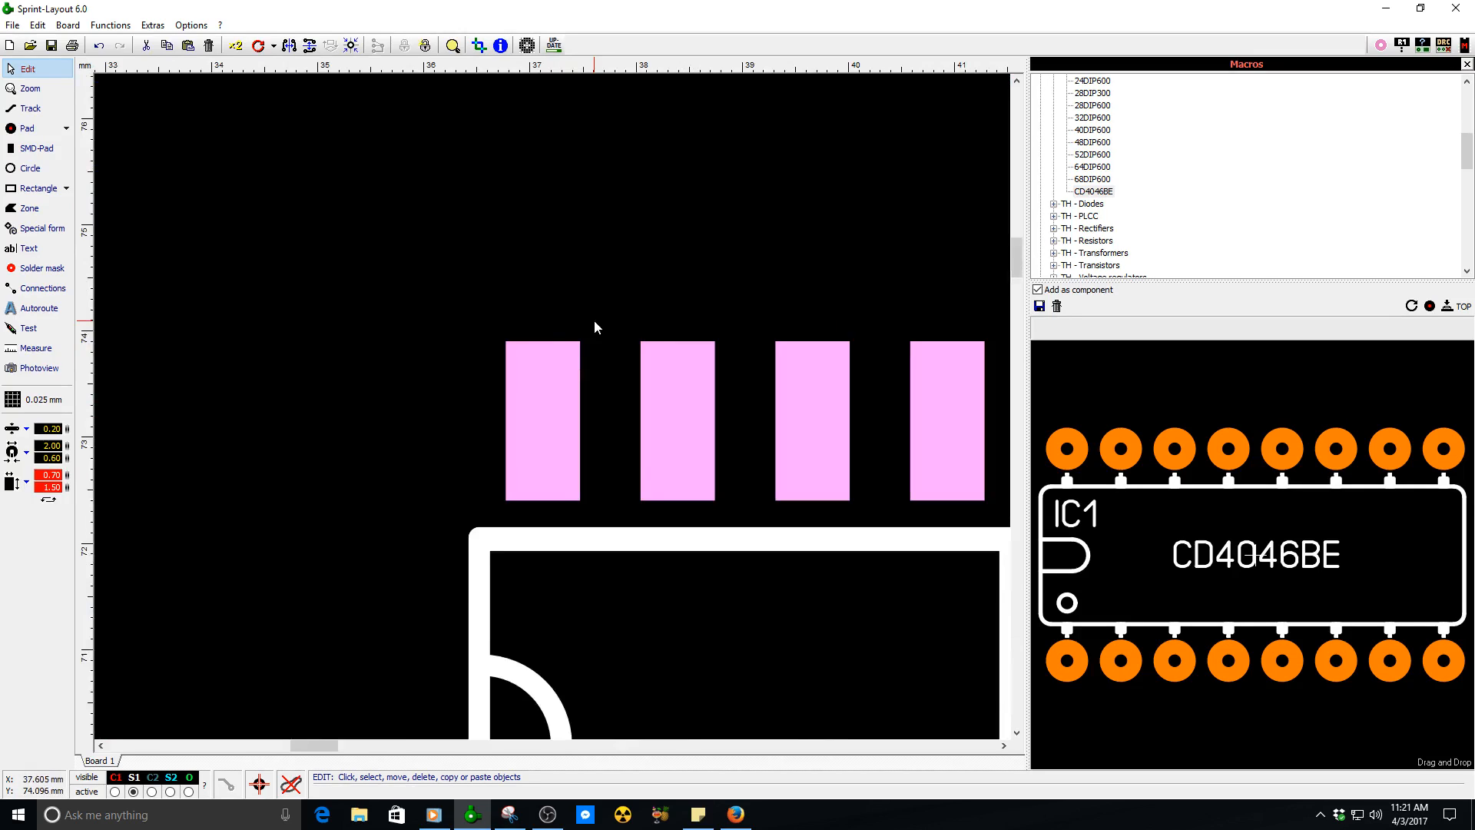
{"action": "left_click", "coordinate": [628, 196]}
{"action": "scroll", "coordinate": [574, 430], "scroll_direction": "down", "scroll_amount": 3}
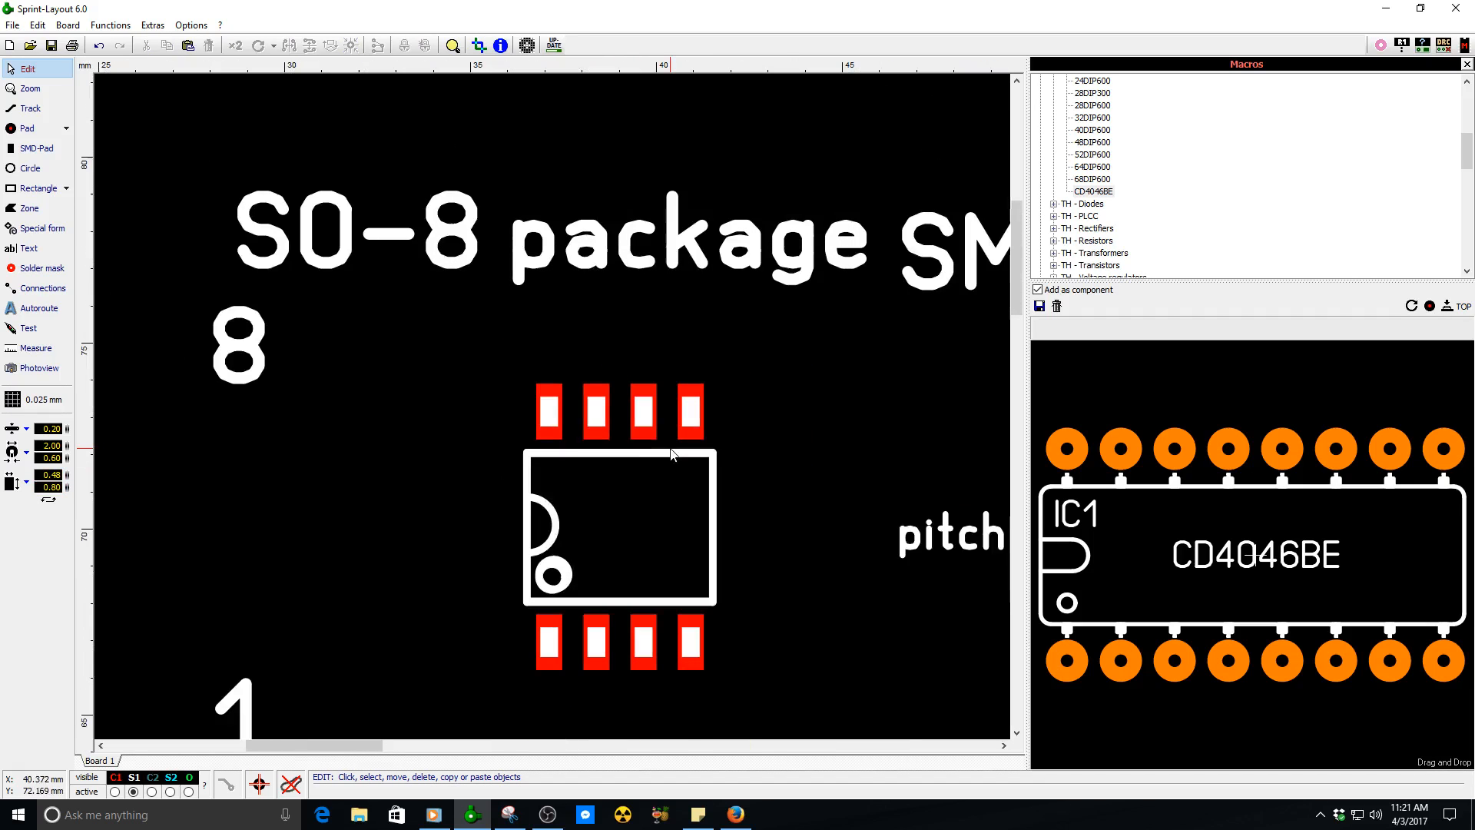
{"action": "left_click_drag", "start_coordinate": [556, 418], "coordinate": [338, 411]}
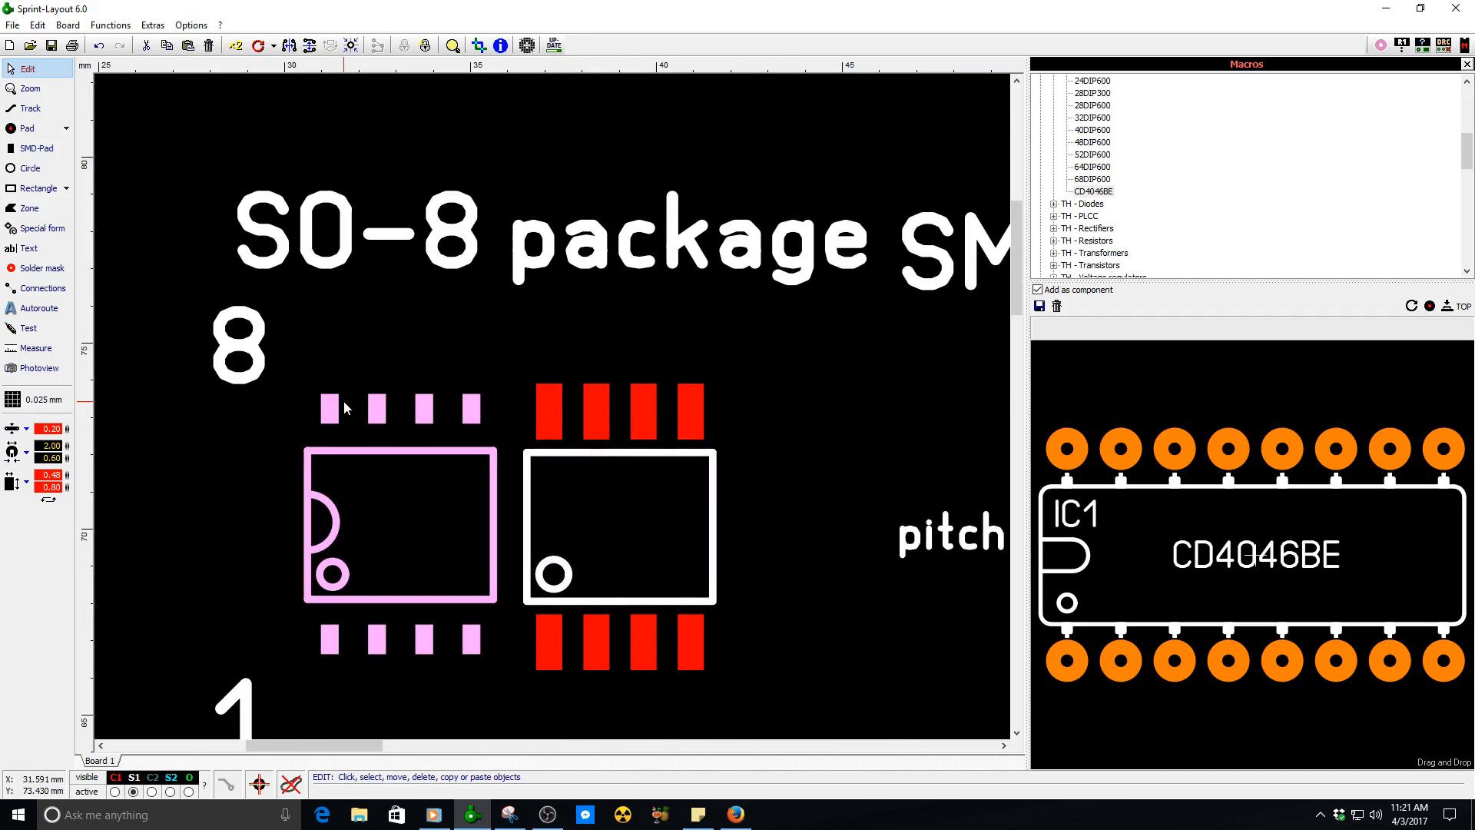